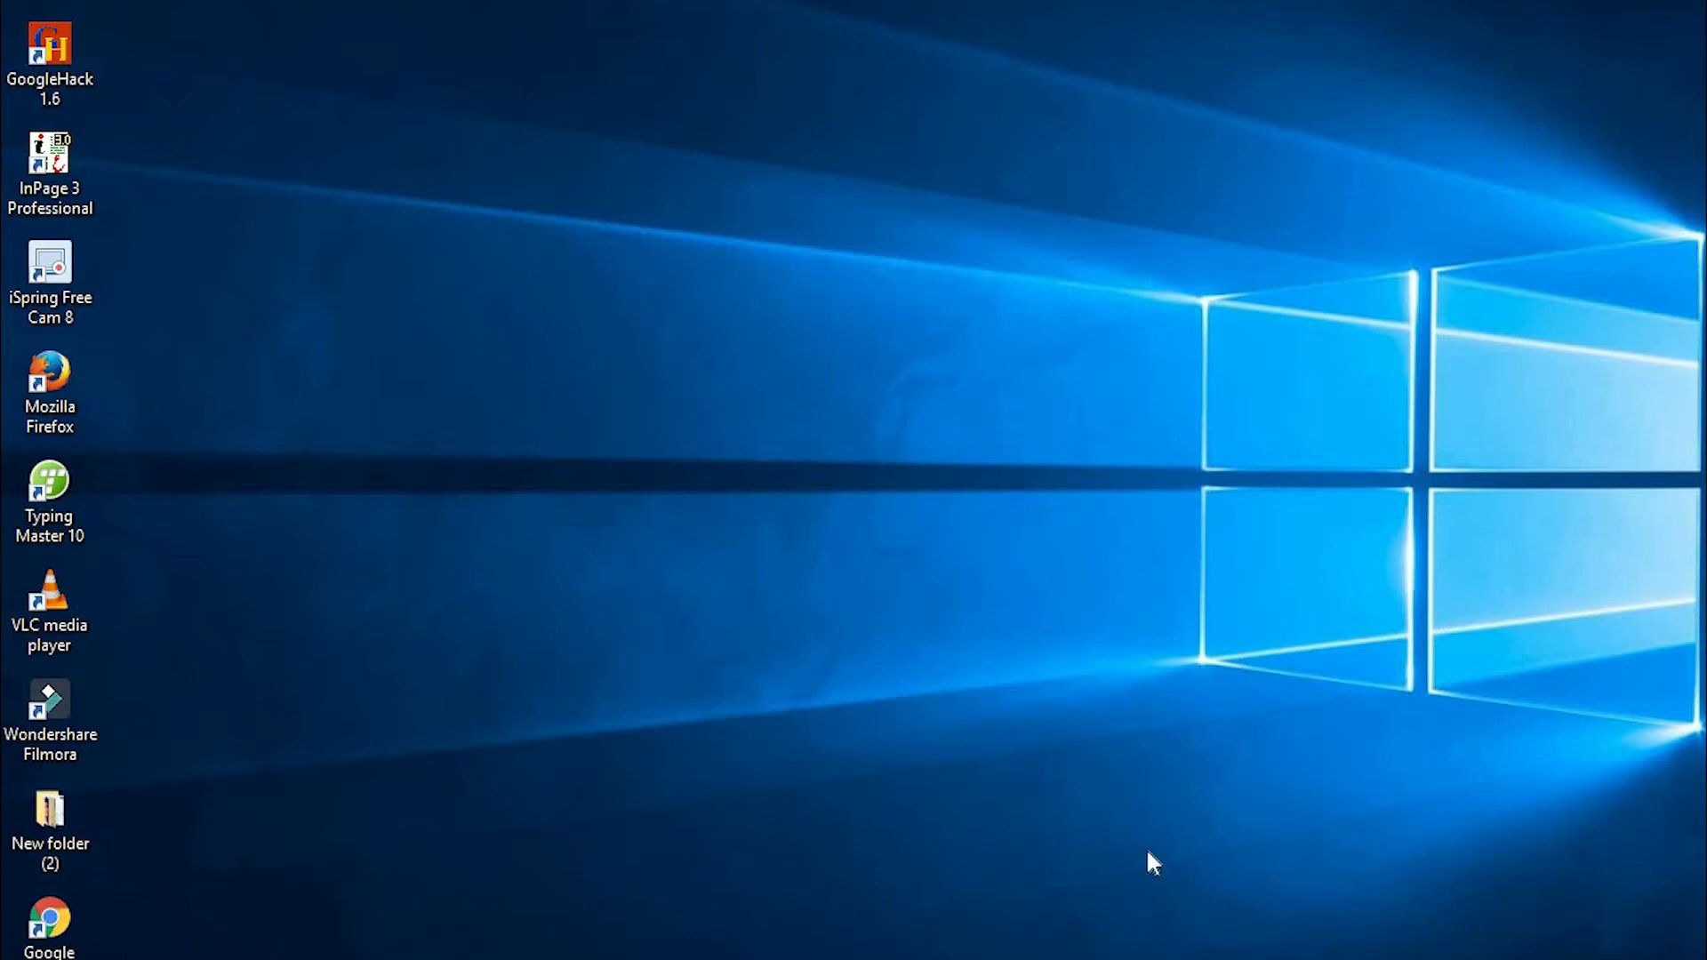
- Launch InPage 3 Professional from the desktop and maximize its window
double_click(49, 171)
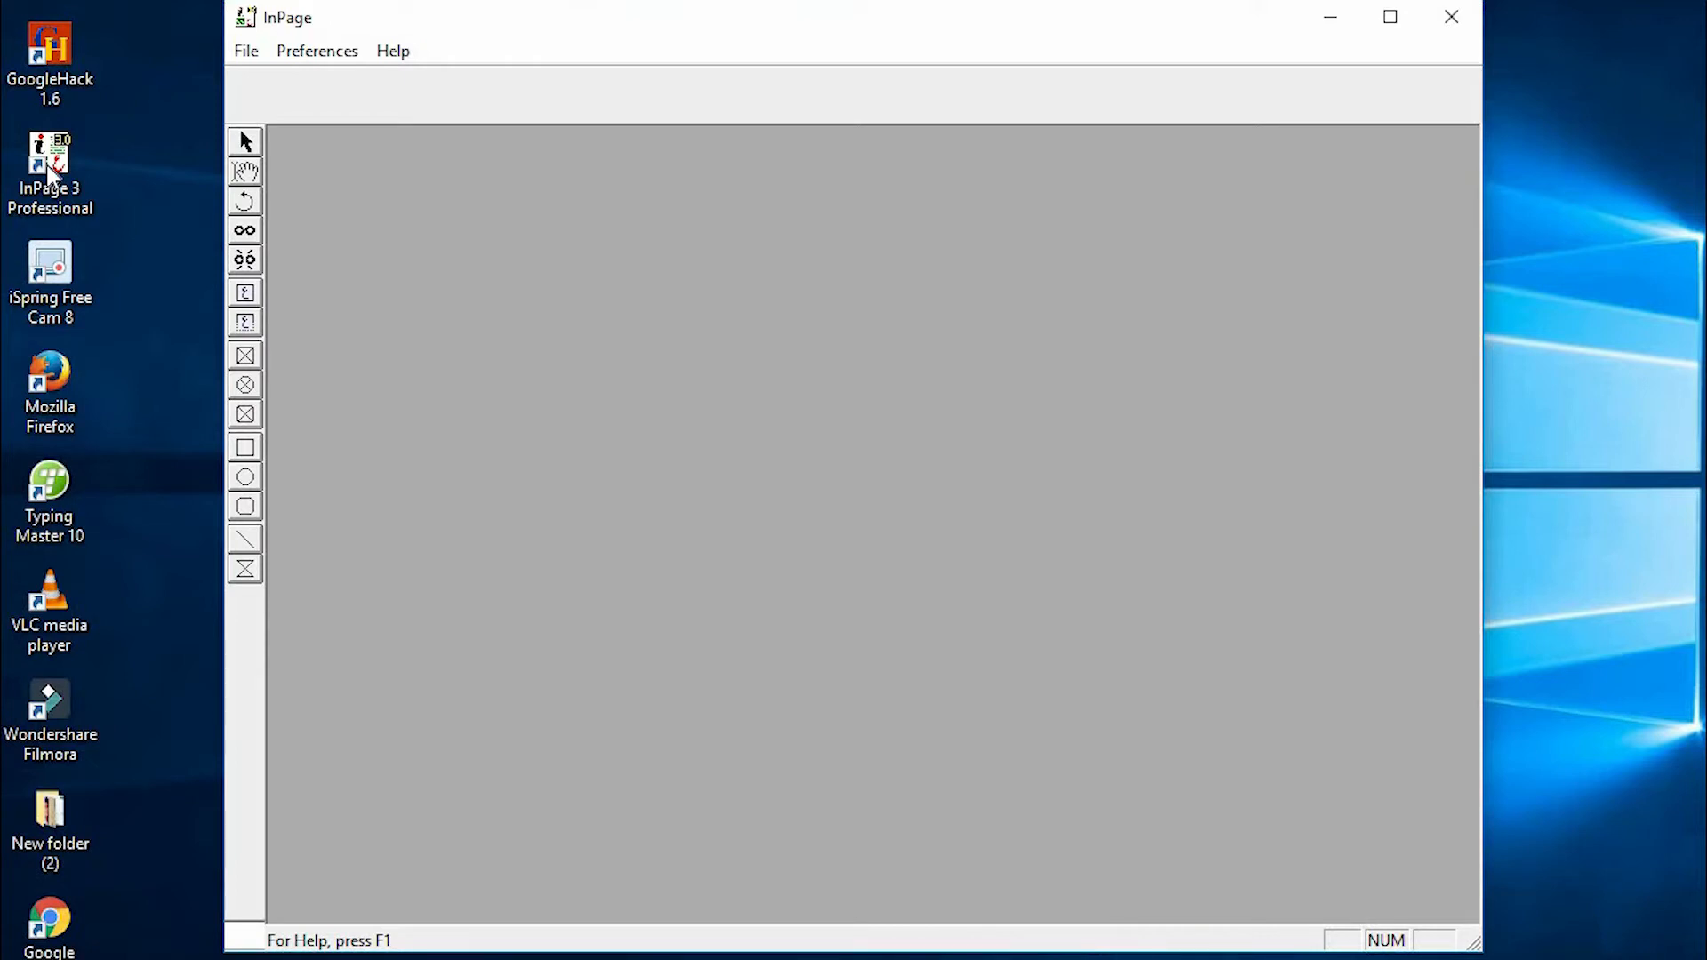
click(1391, 18)
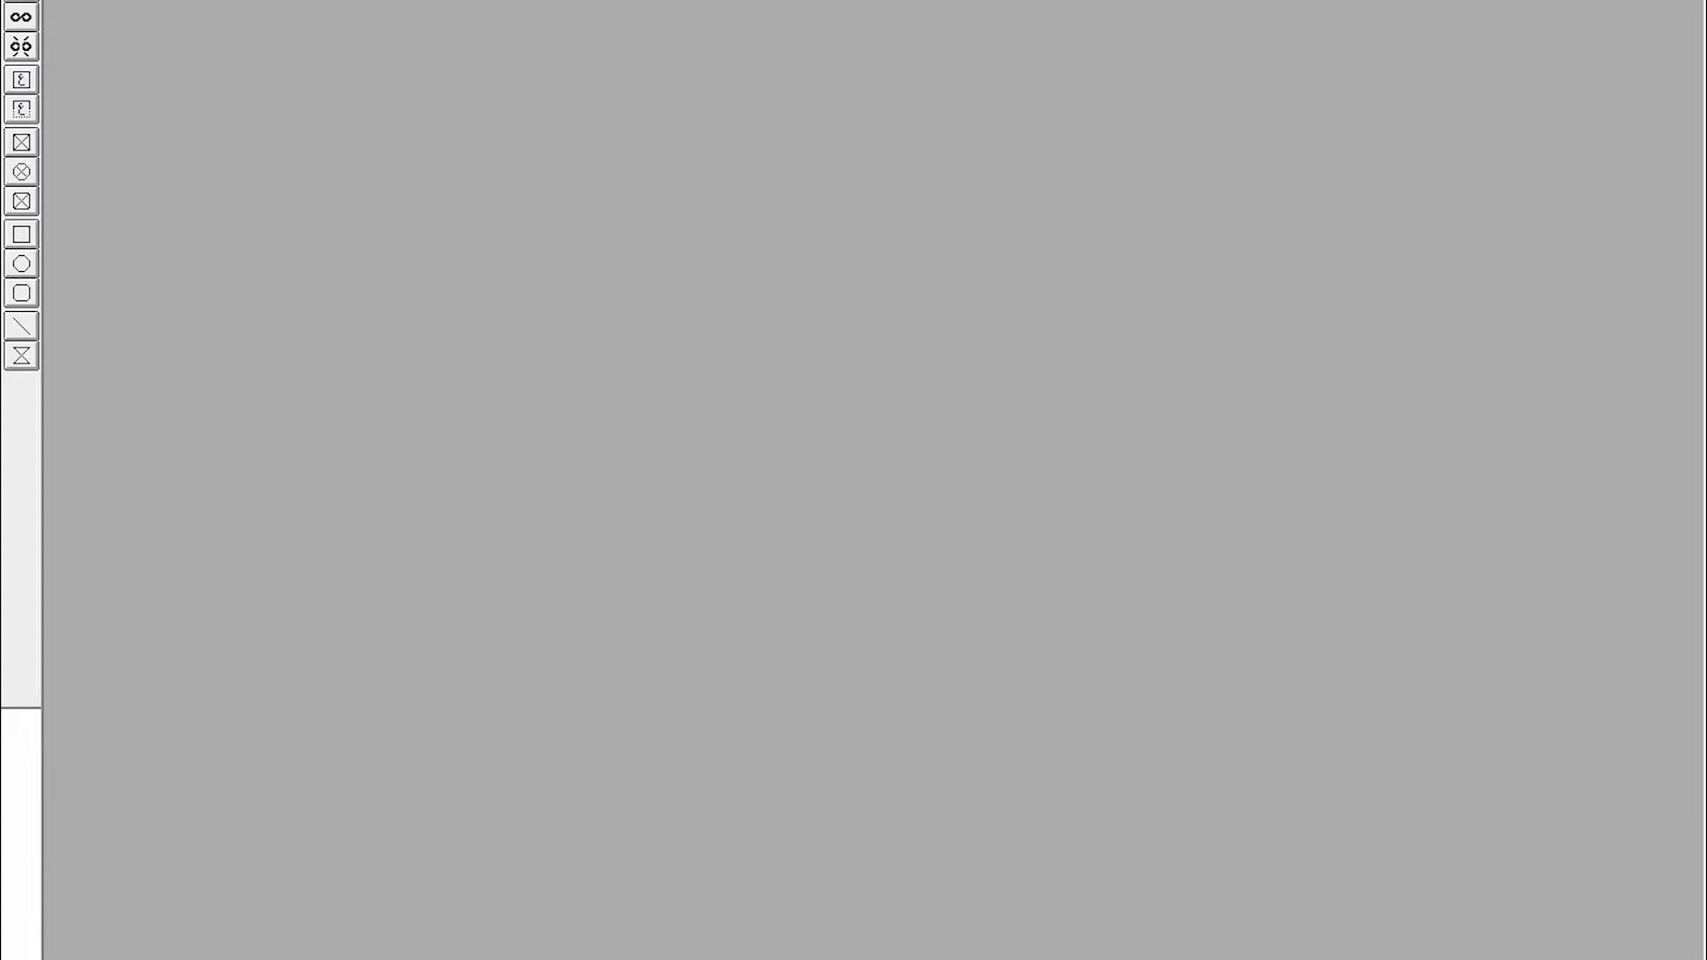
- Open the New Document dialog and browse the available page sizes, ending on A4 210x297mm
key(alt+f)
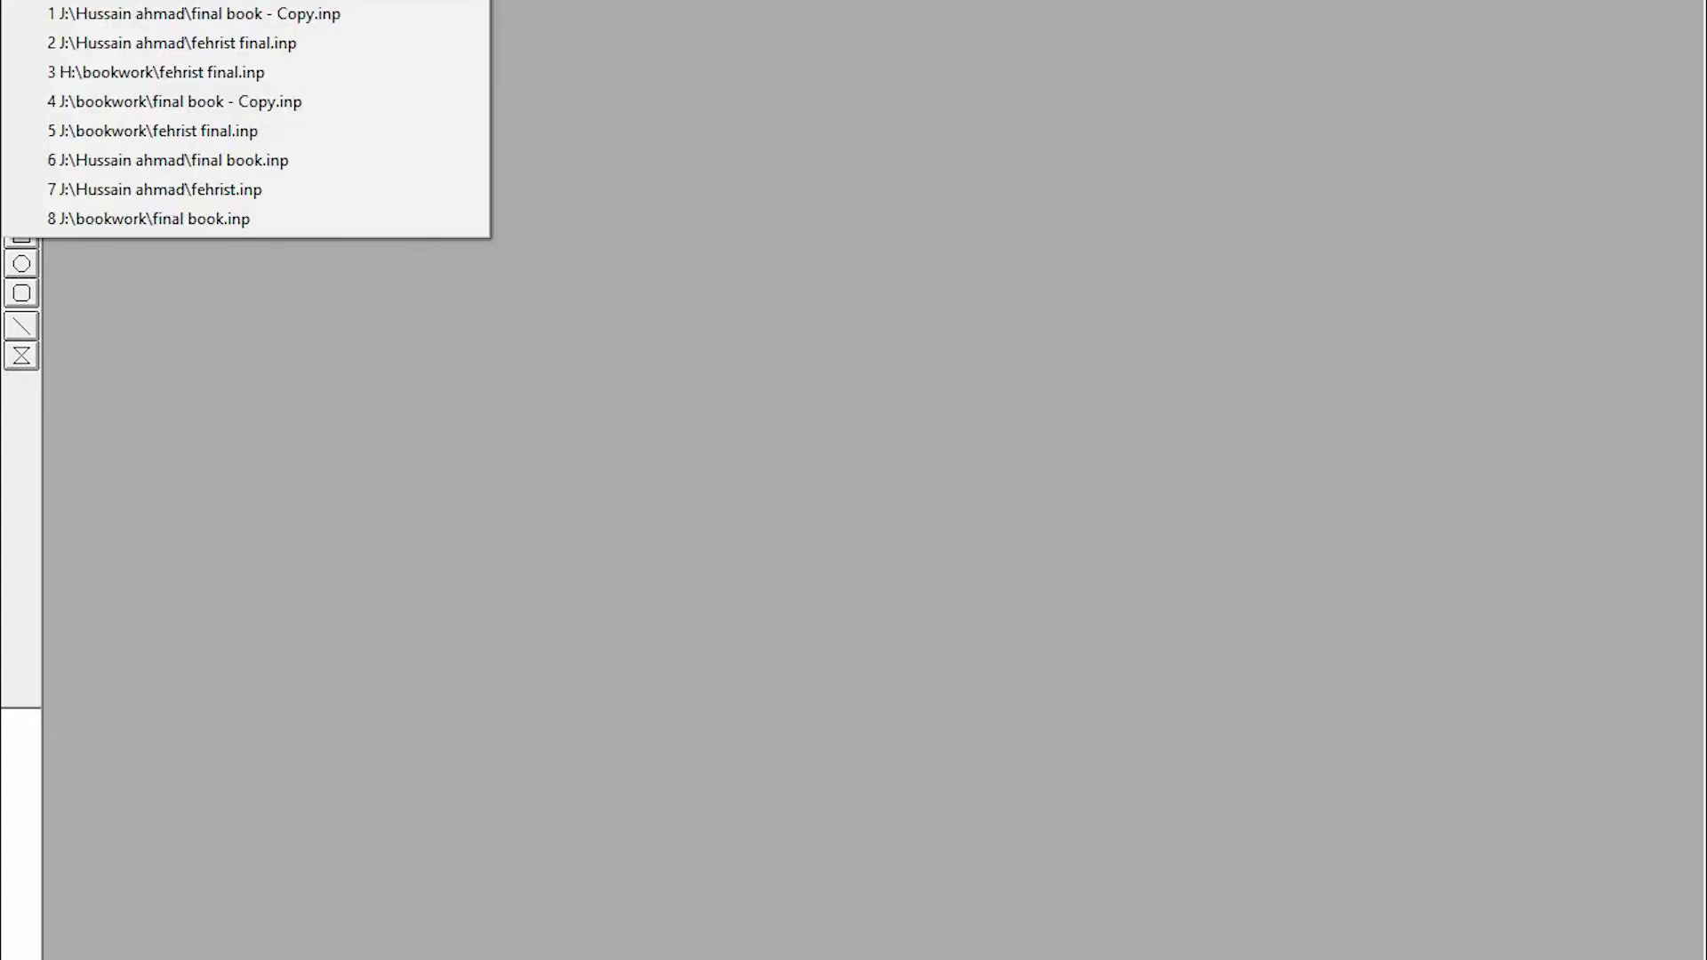
key(ctrl+n)
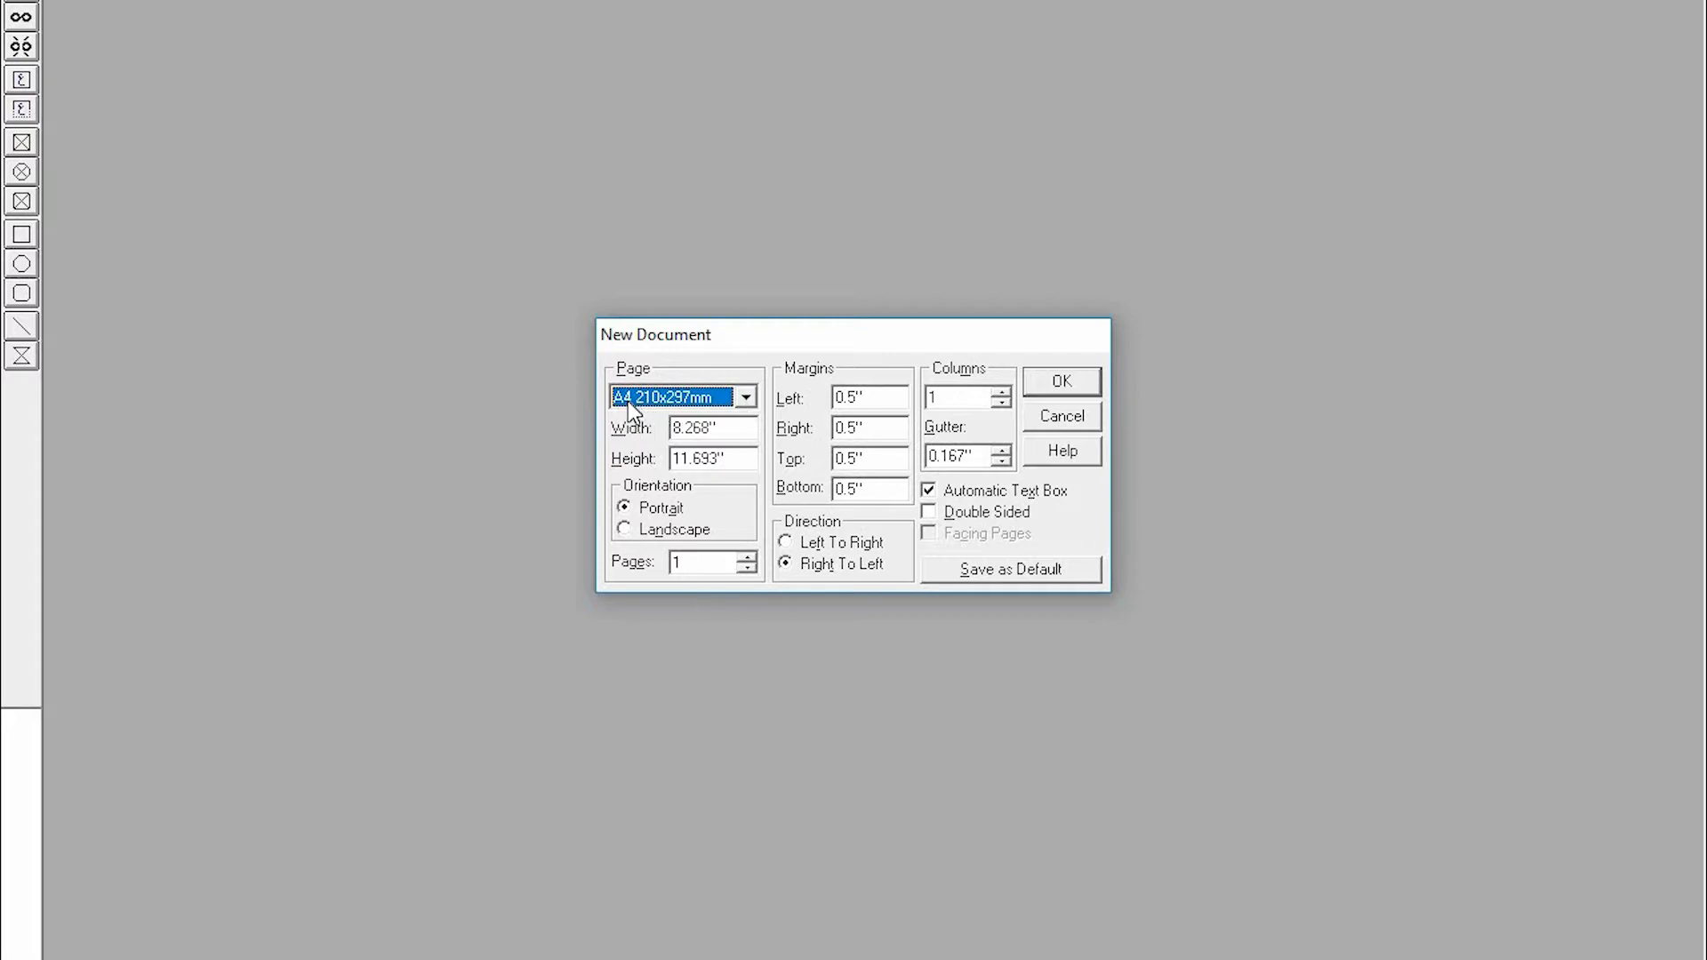
click(745, 399)
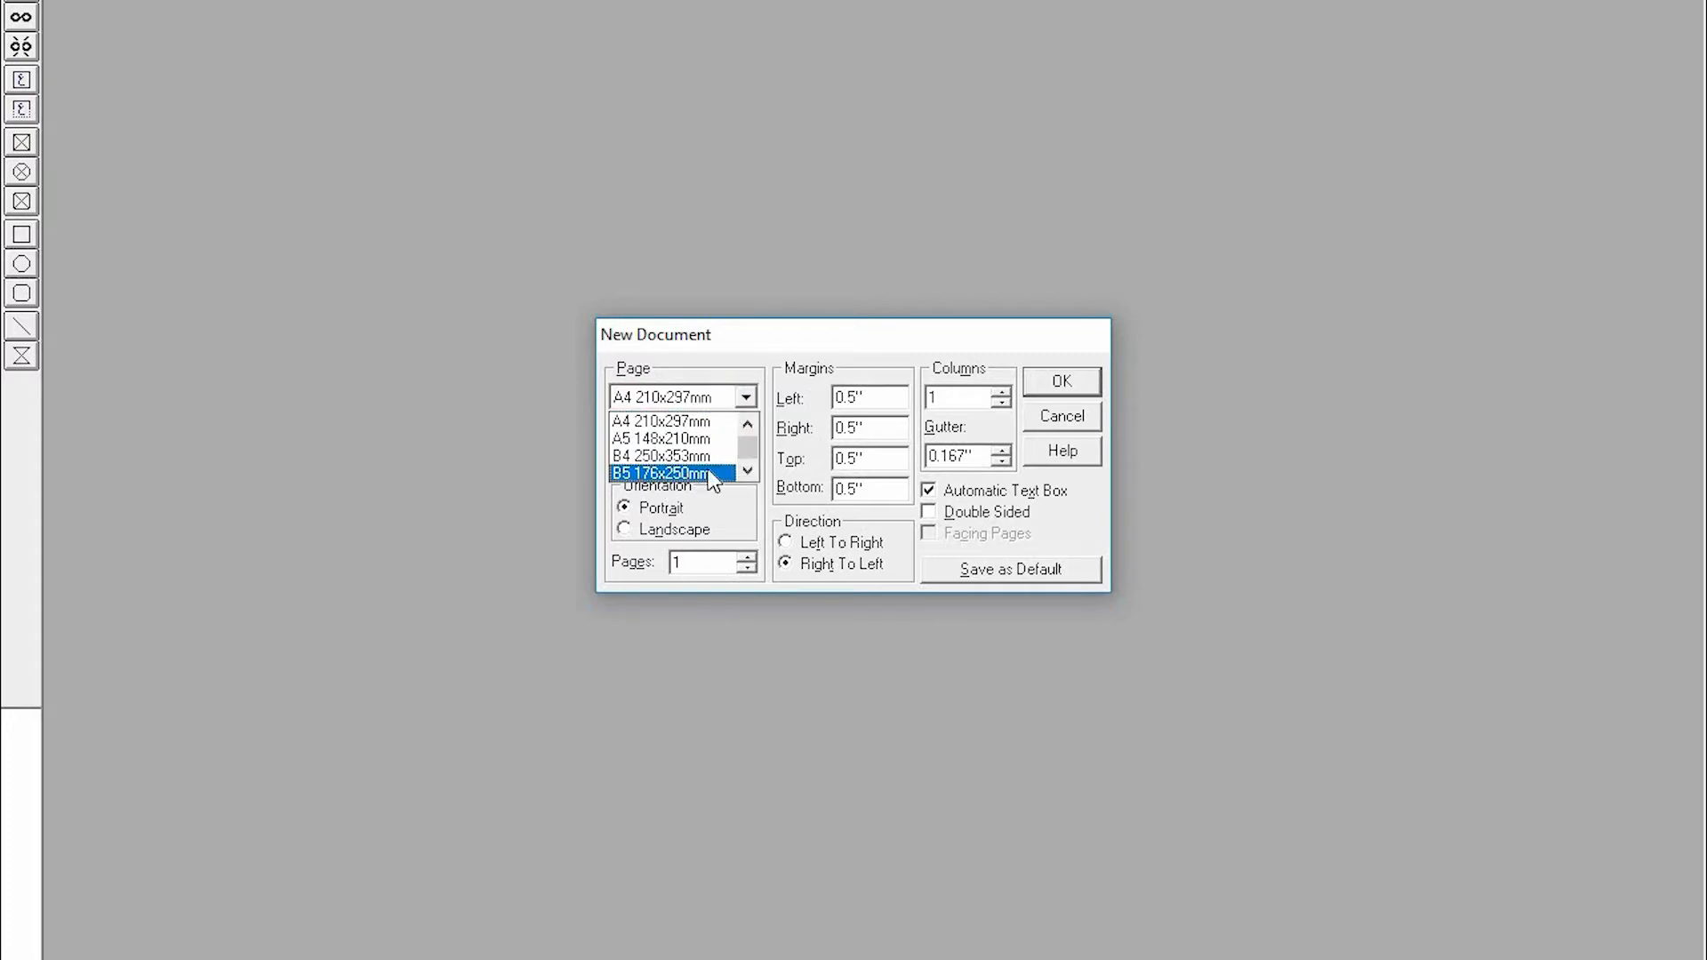
click(748, 472)
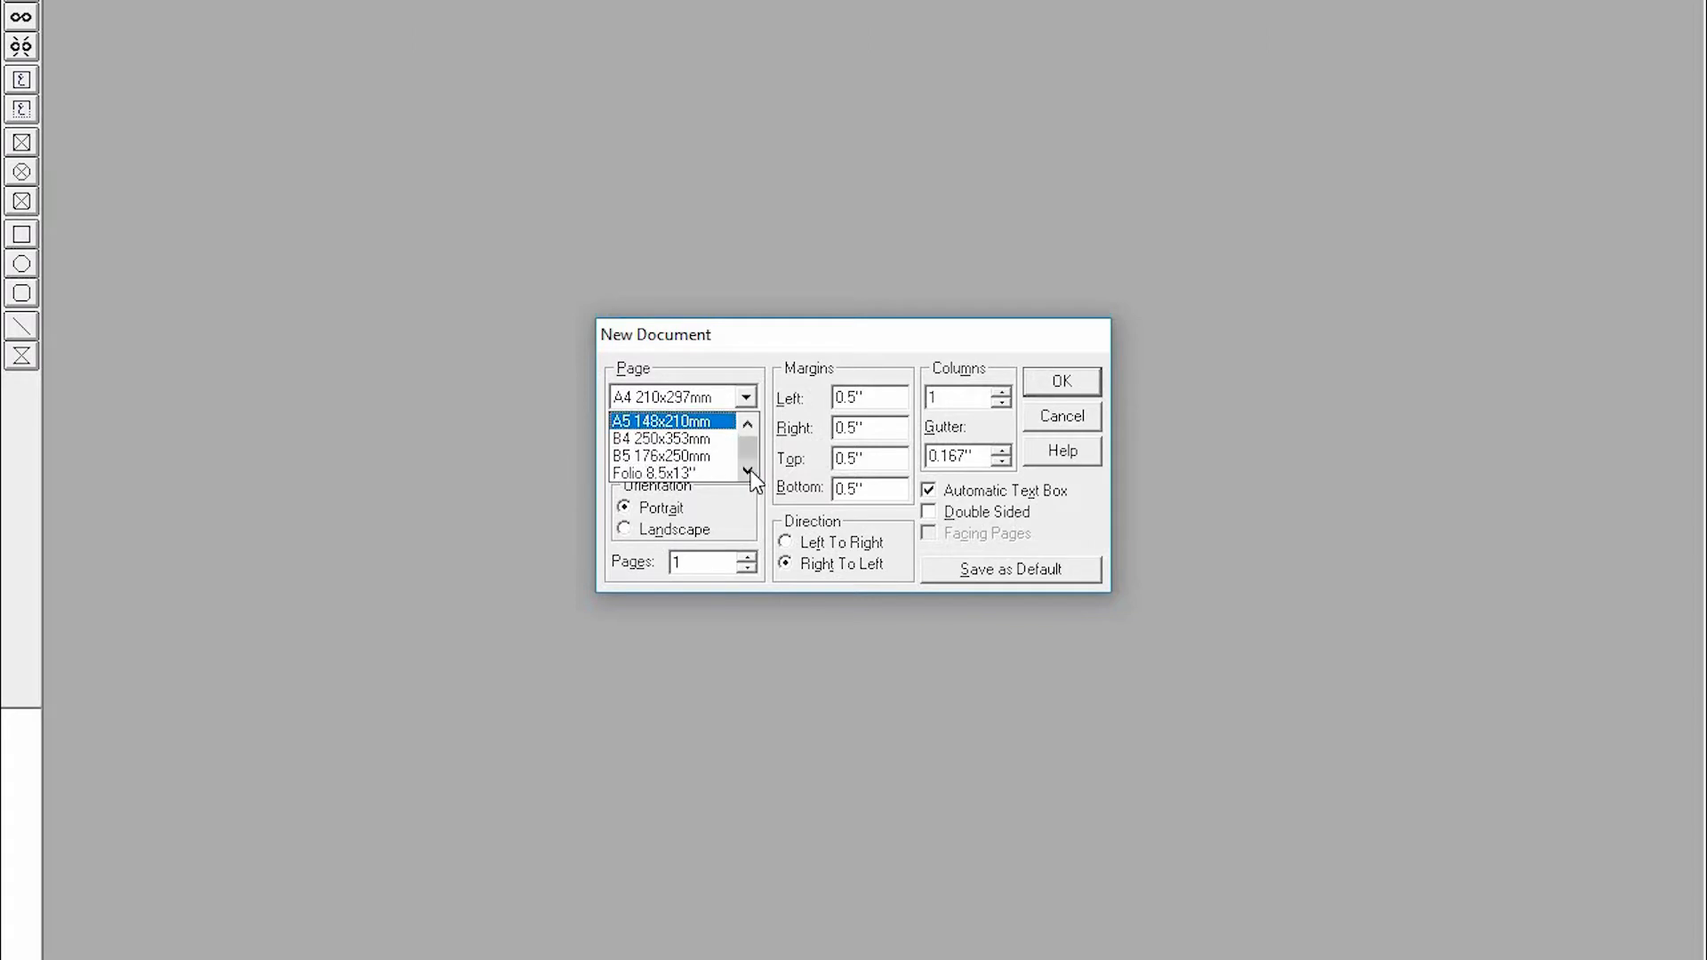
click(748, 472)
click(747, 472)
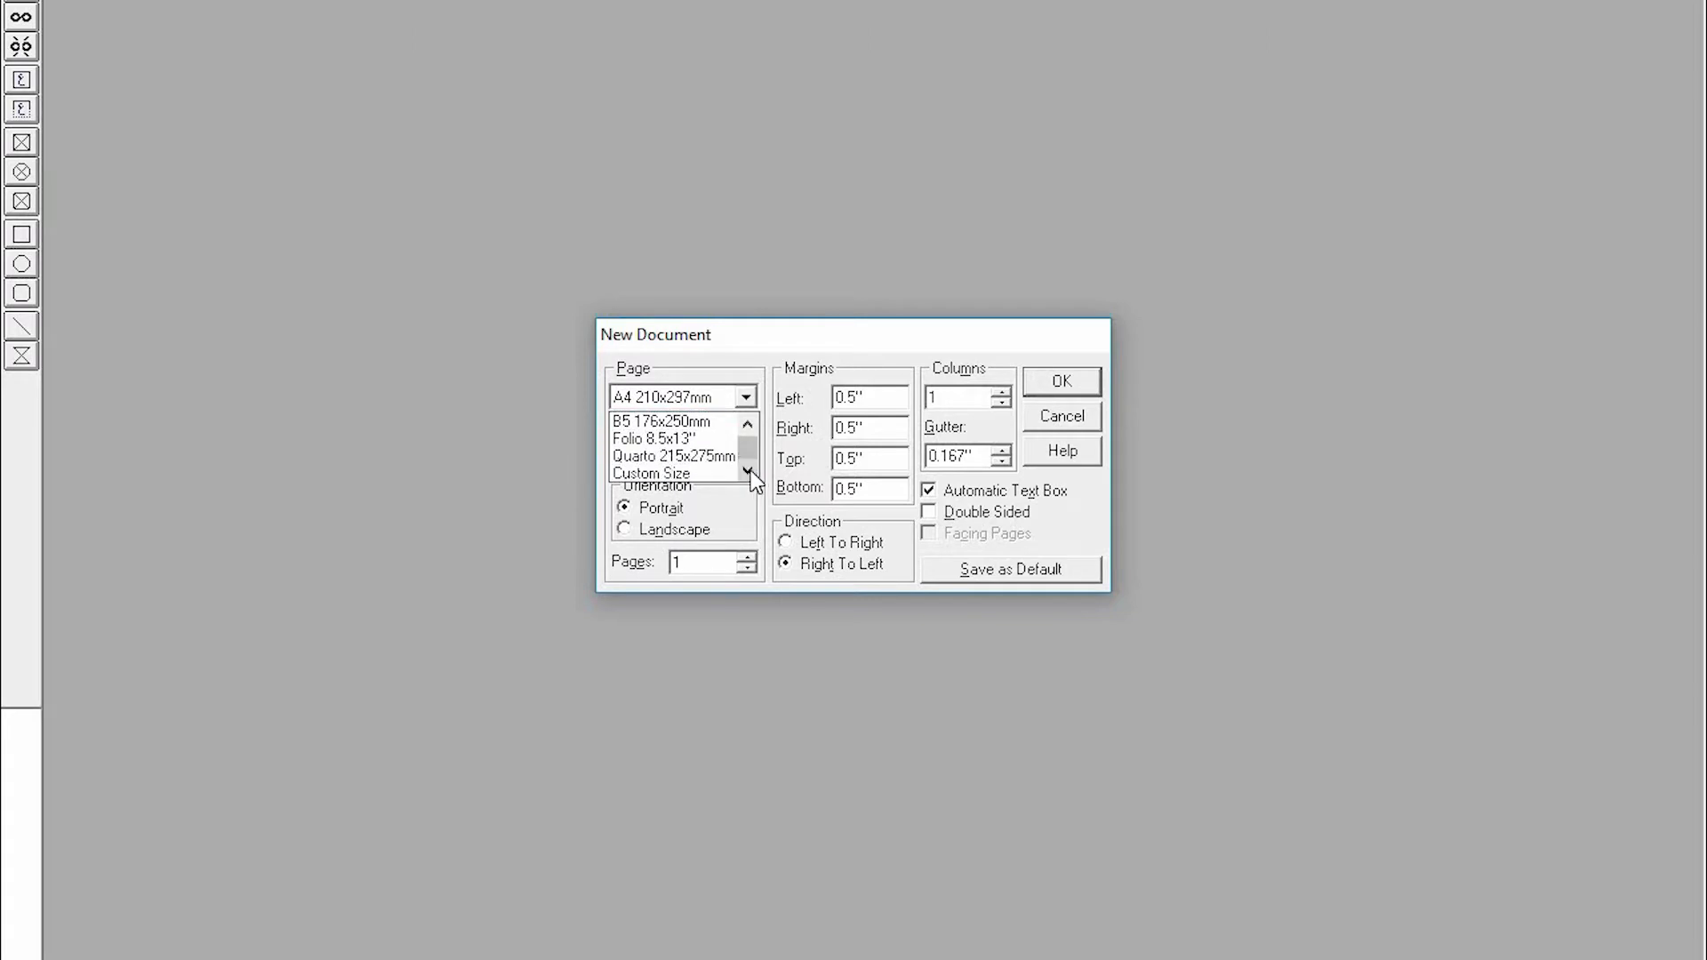
click(735, 339)
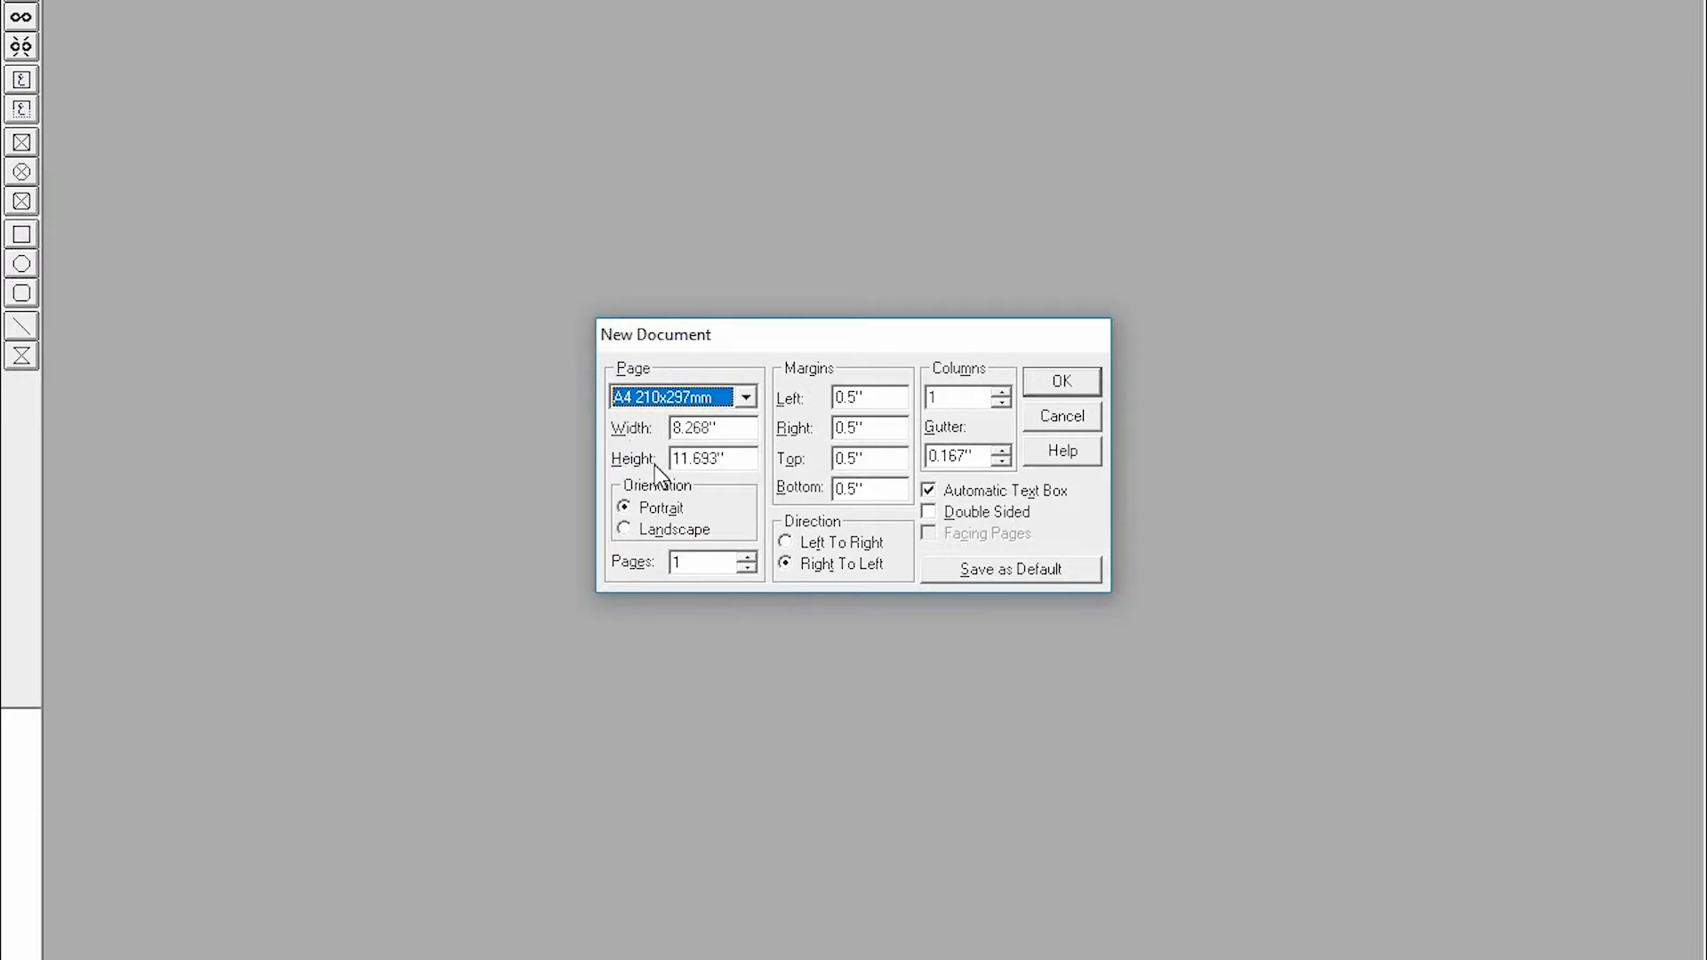
click(745, 398)
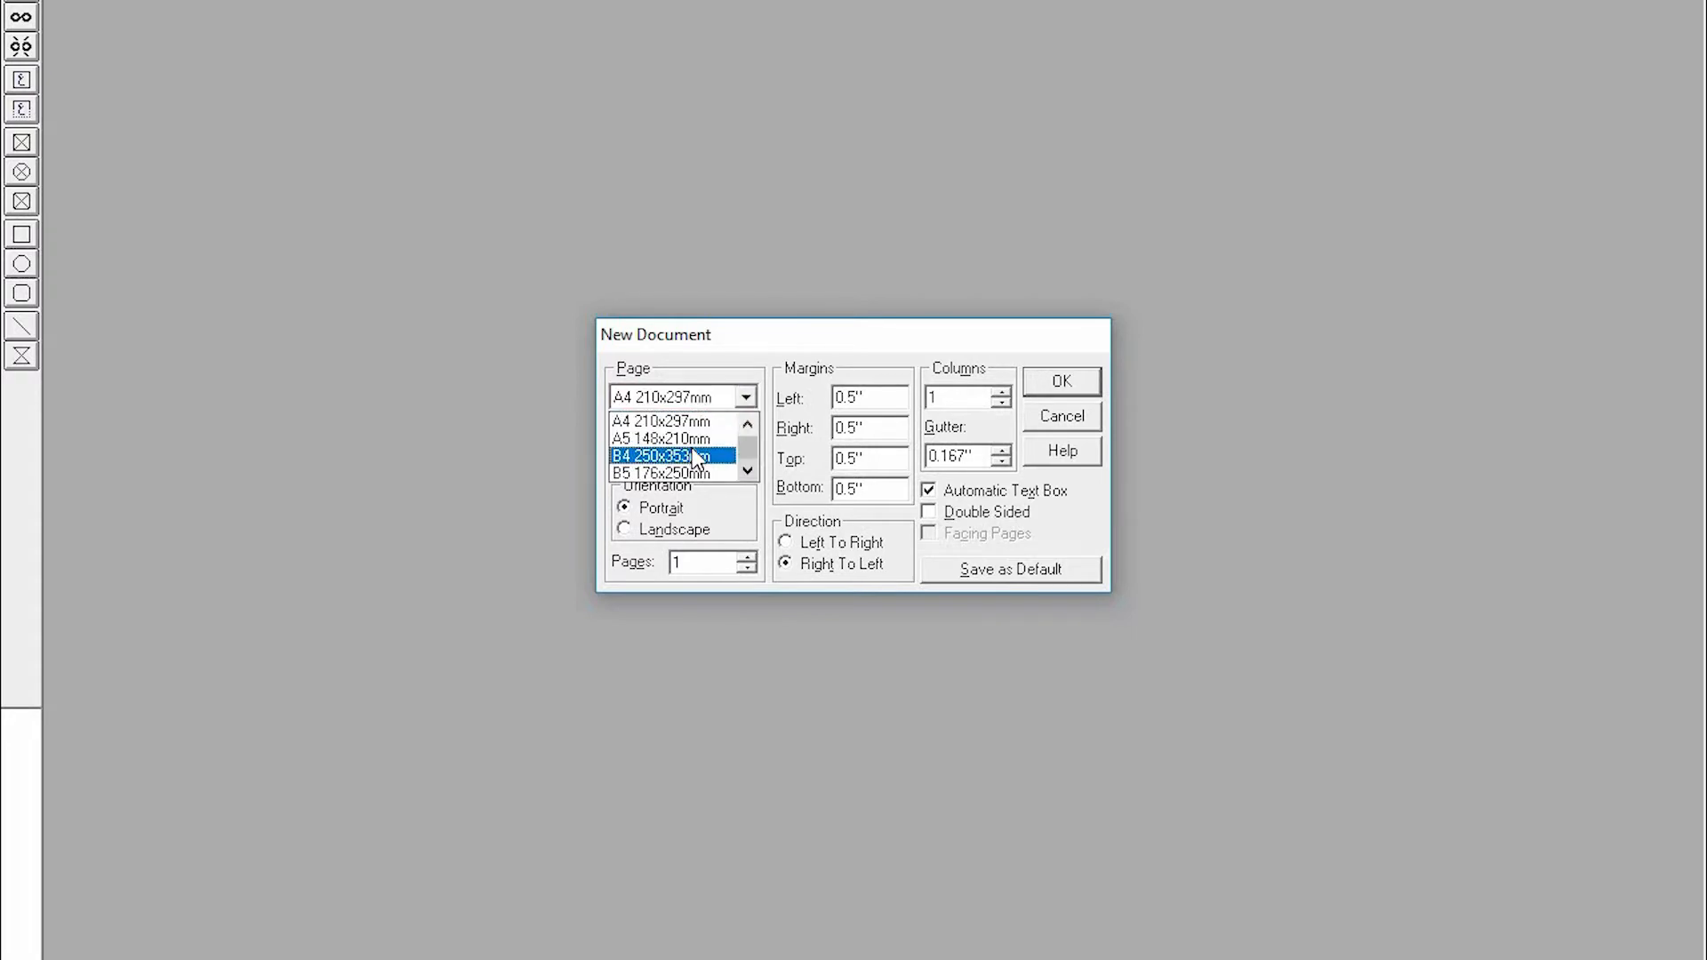
click(748, 450)
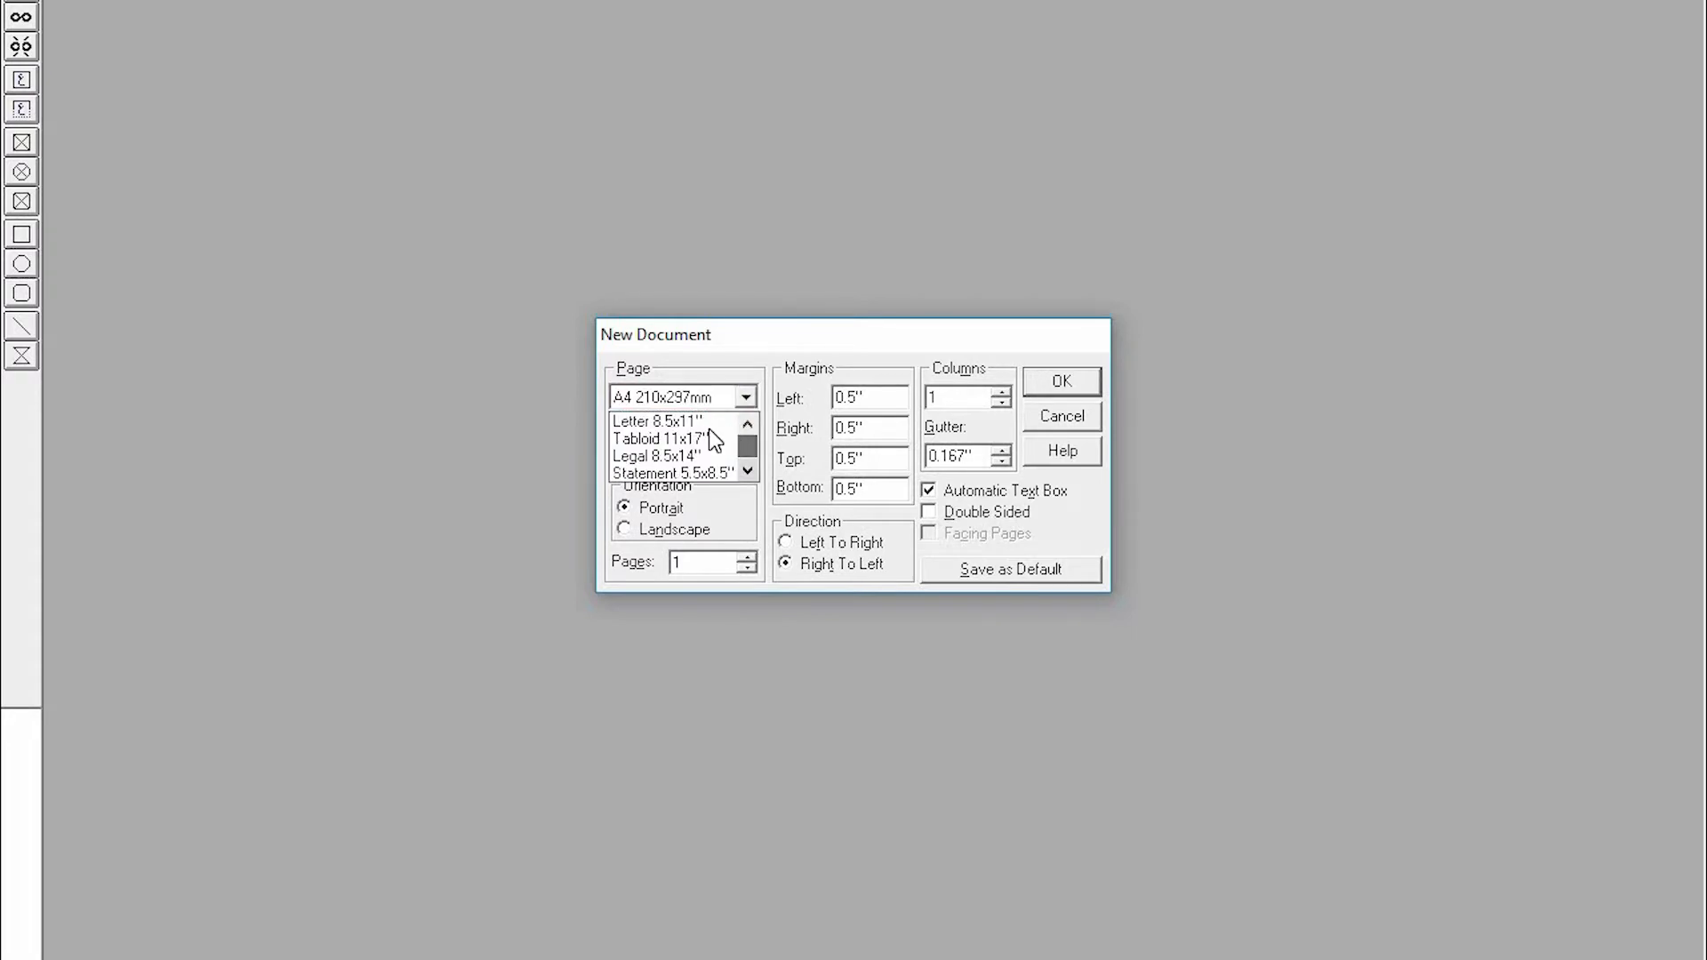
click(669, 423)
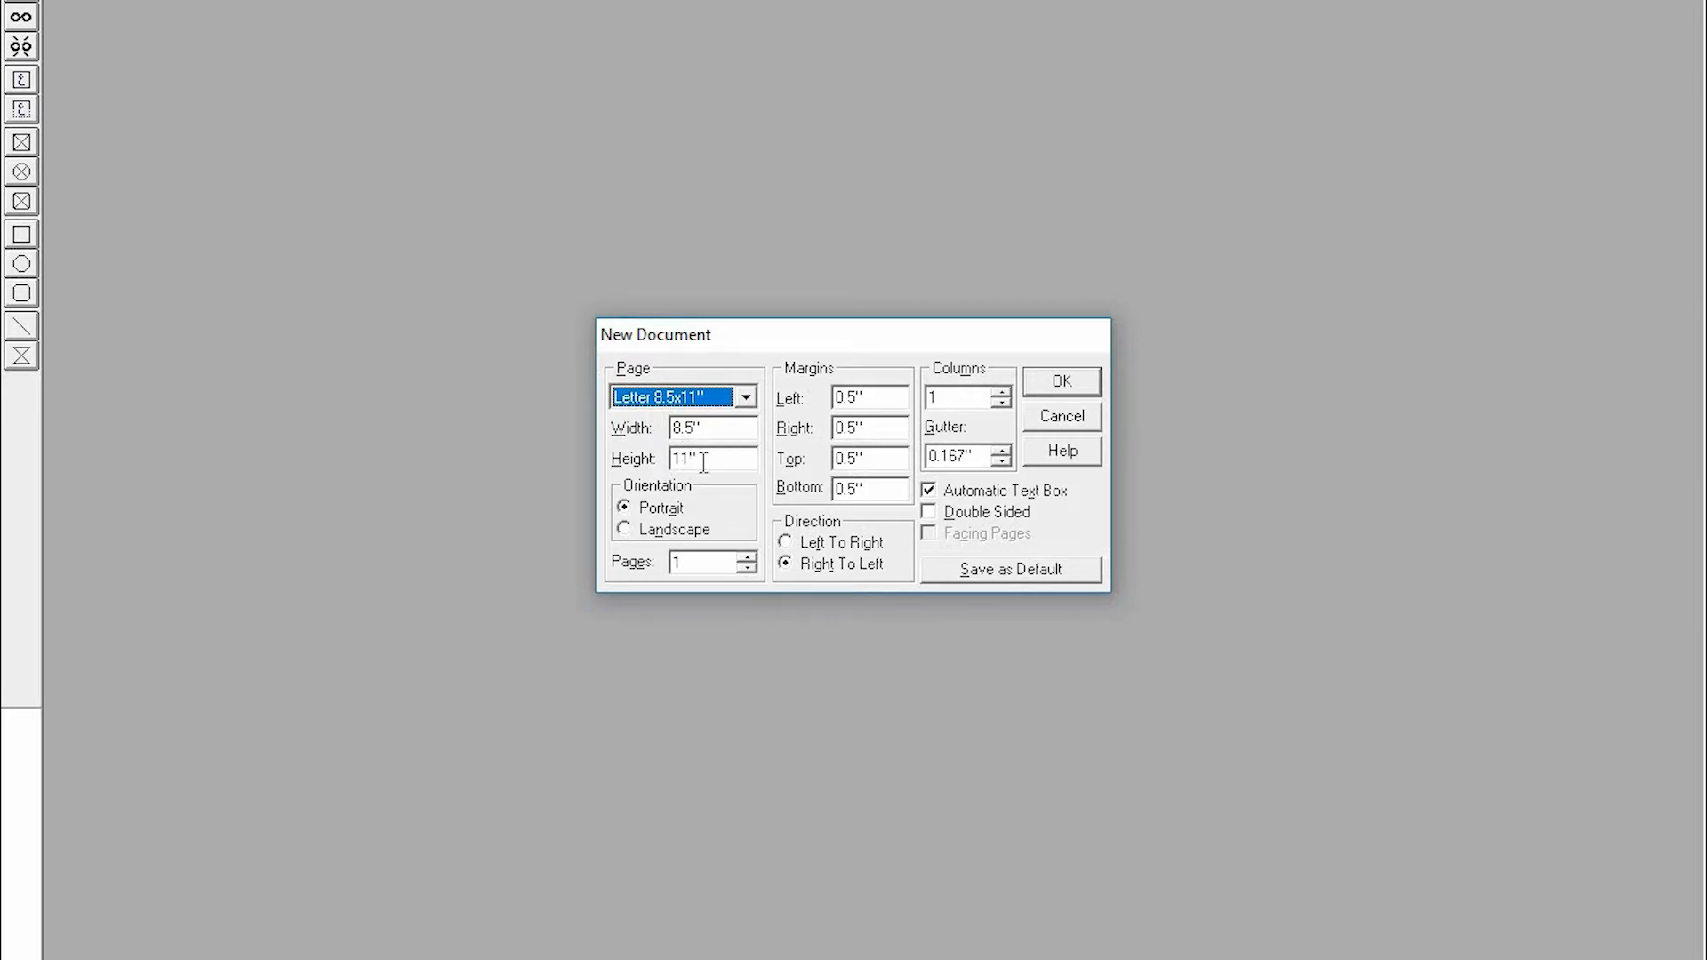
click(745, 397)
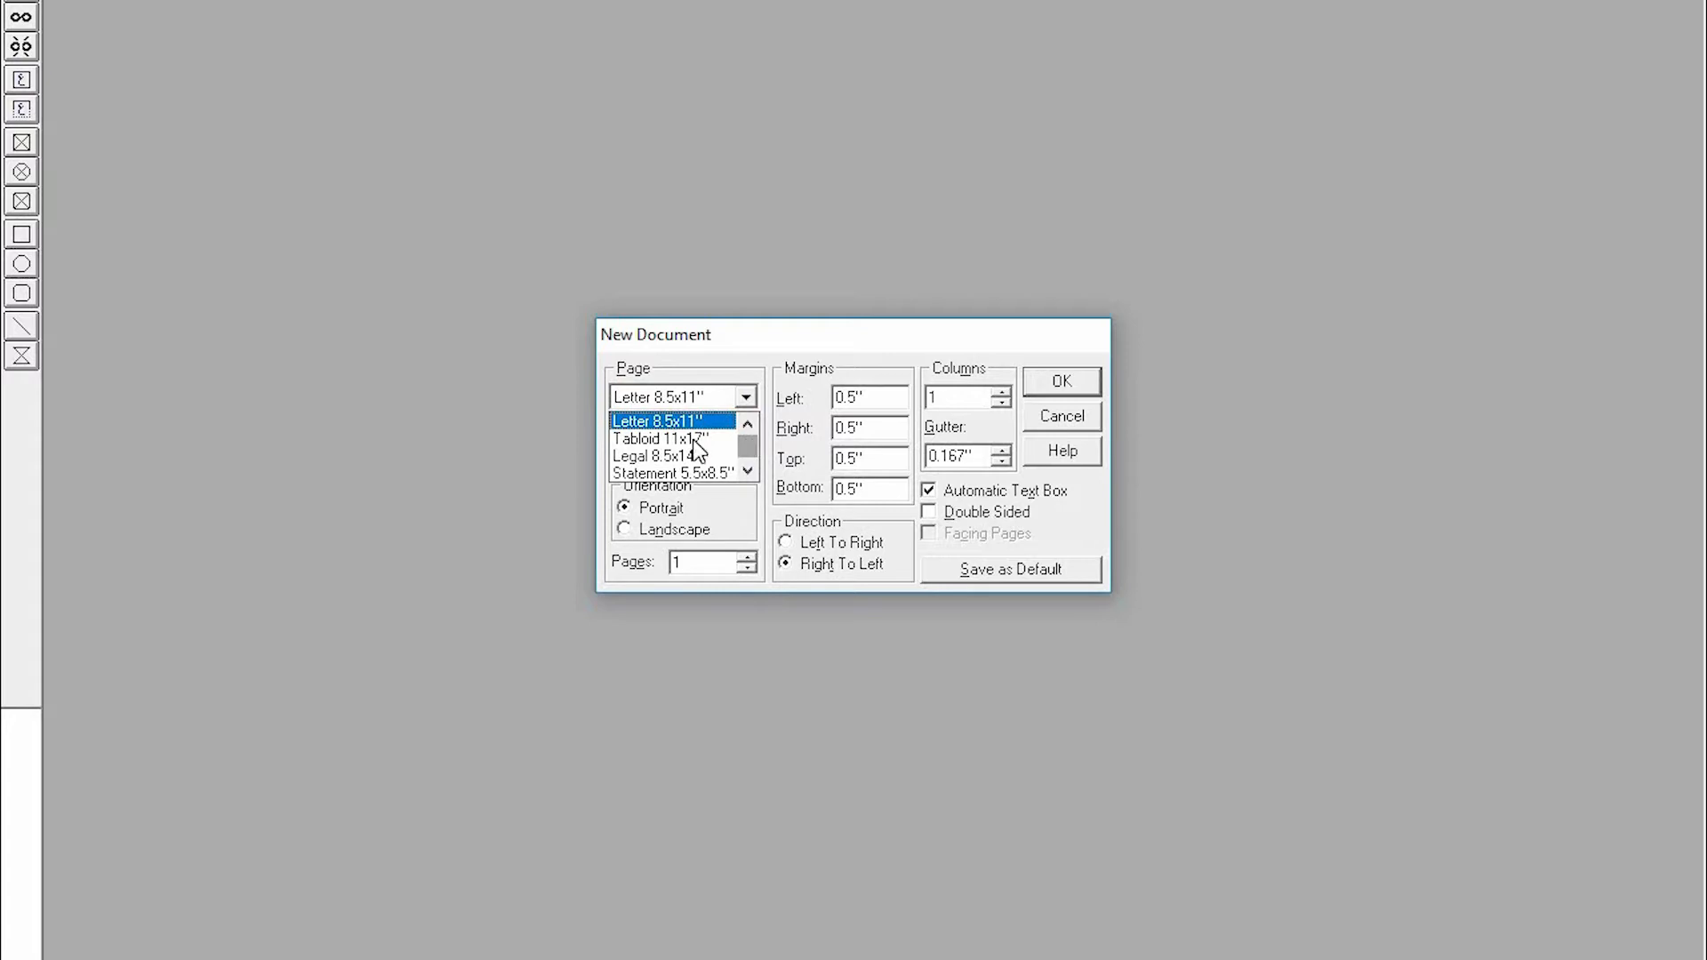
click(750, 429)
click(749, 470)
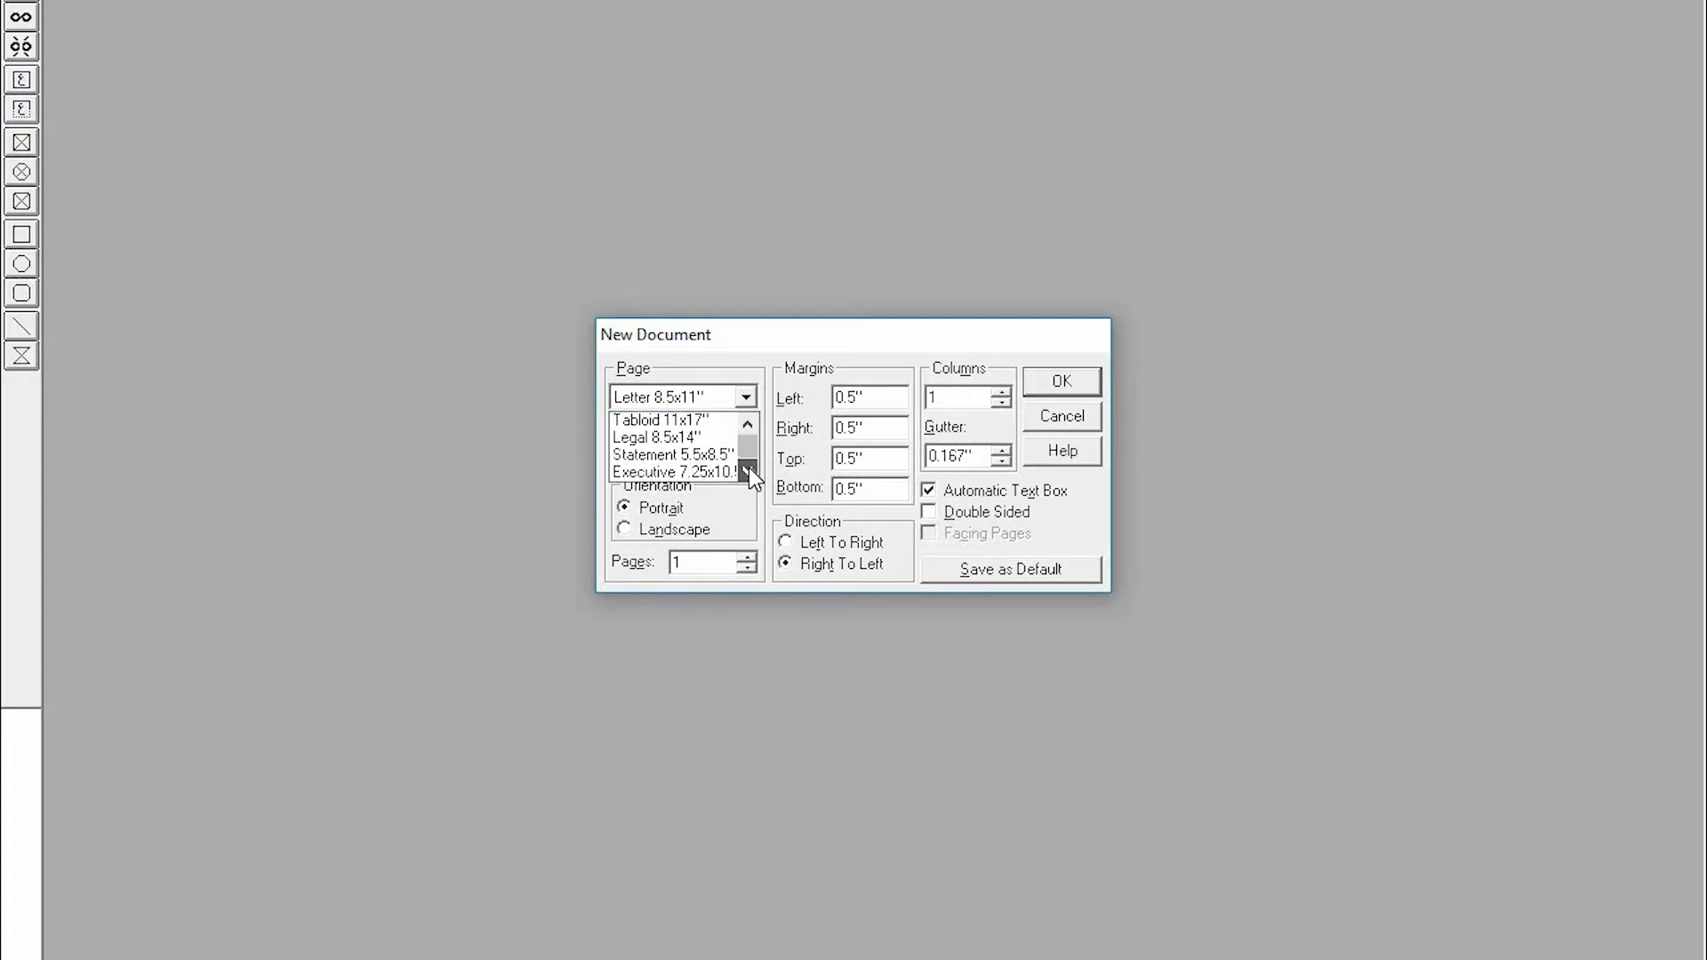
click(749, 471)
click(749, 470)
click(748, 470)
click(749, 470)
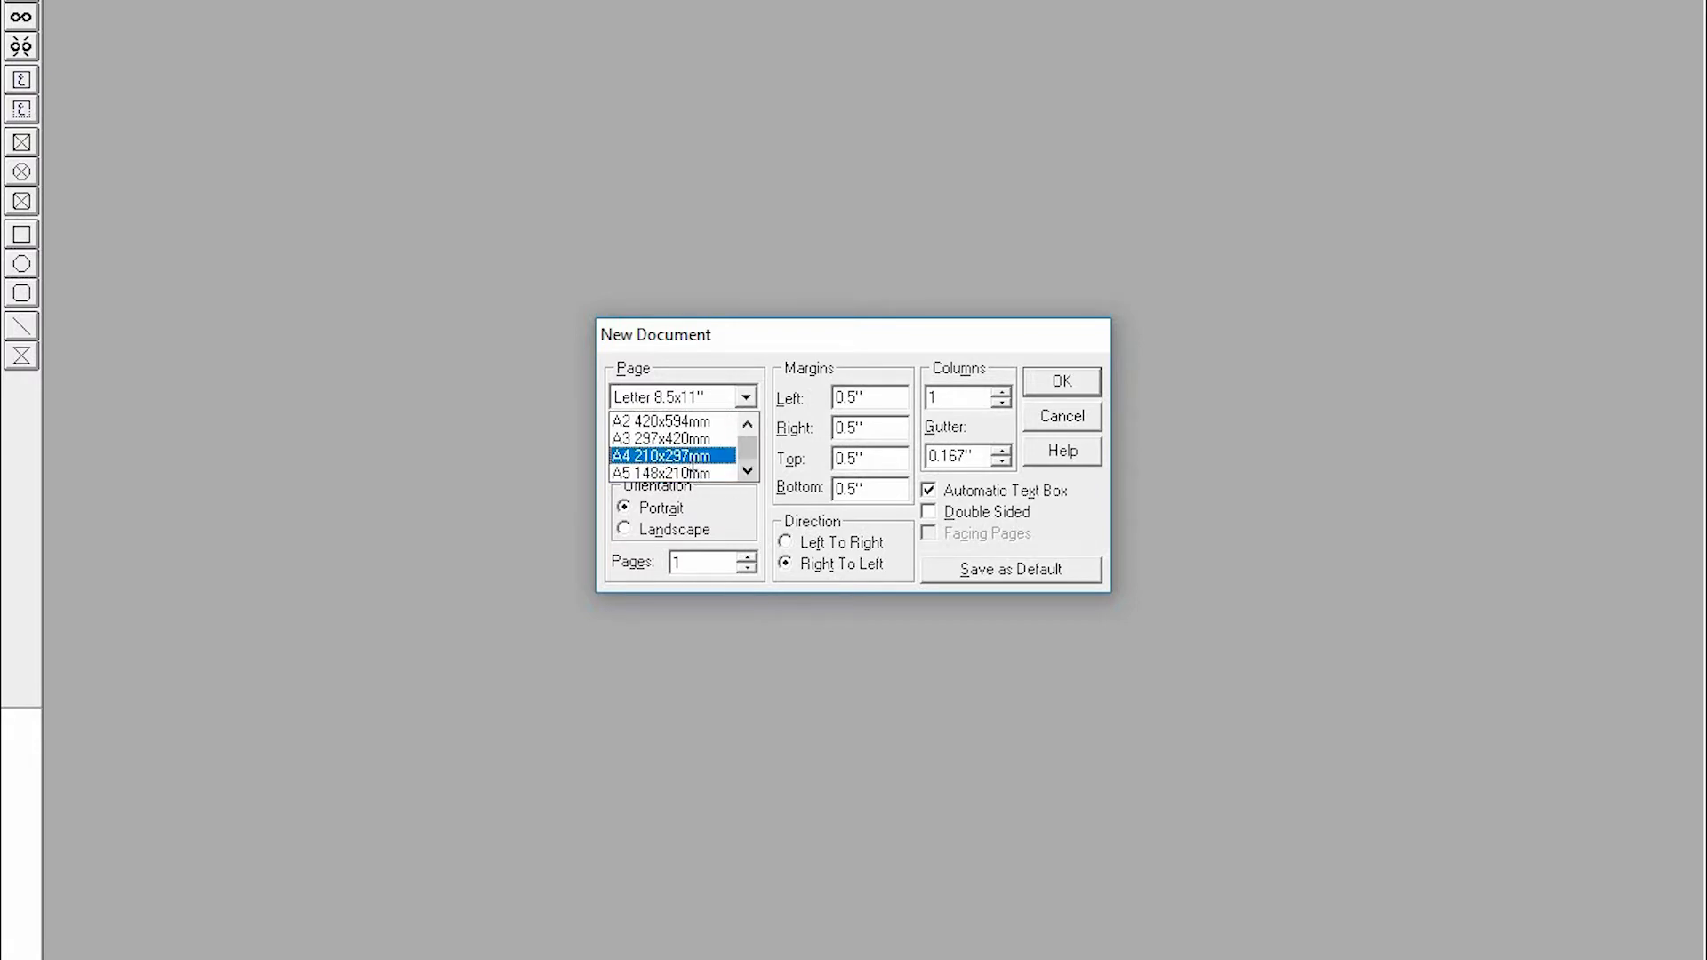
click(675, 452)
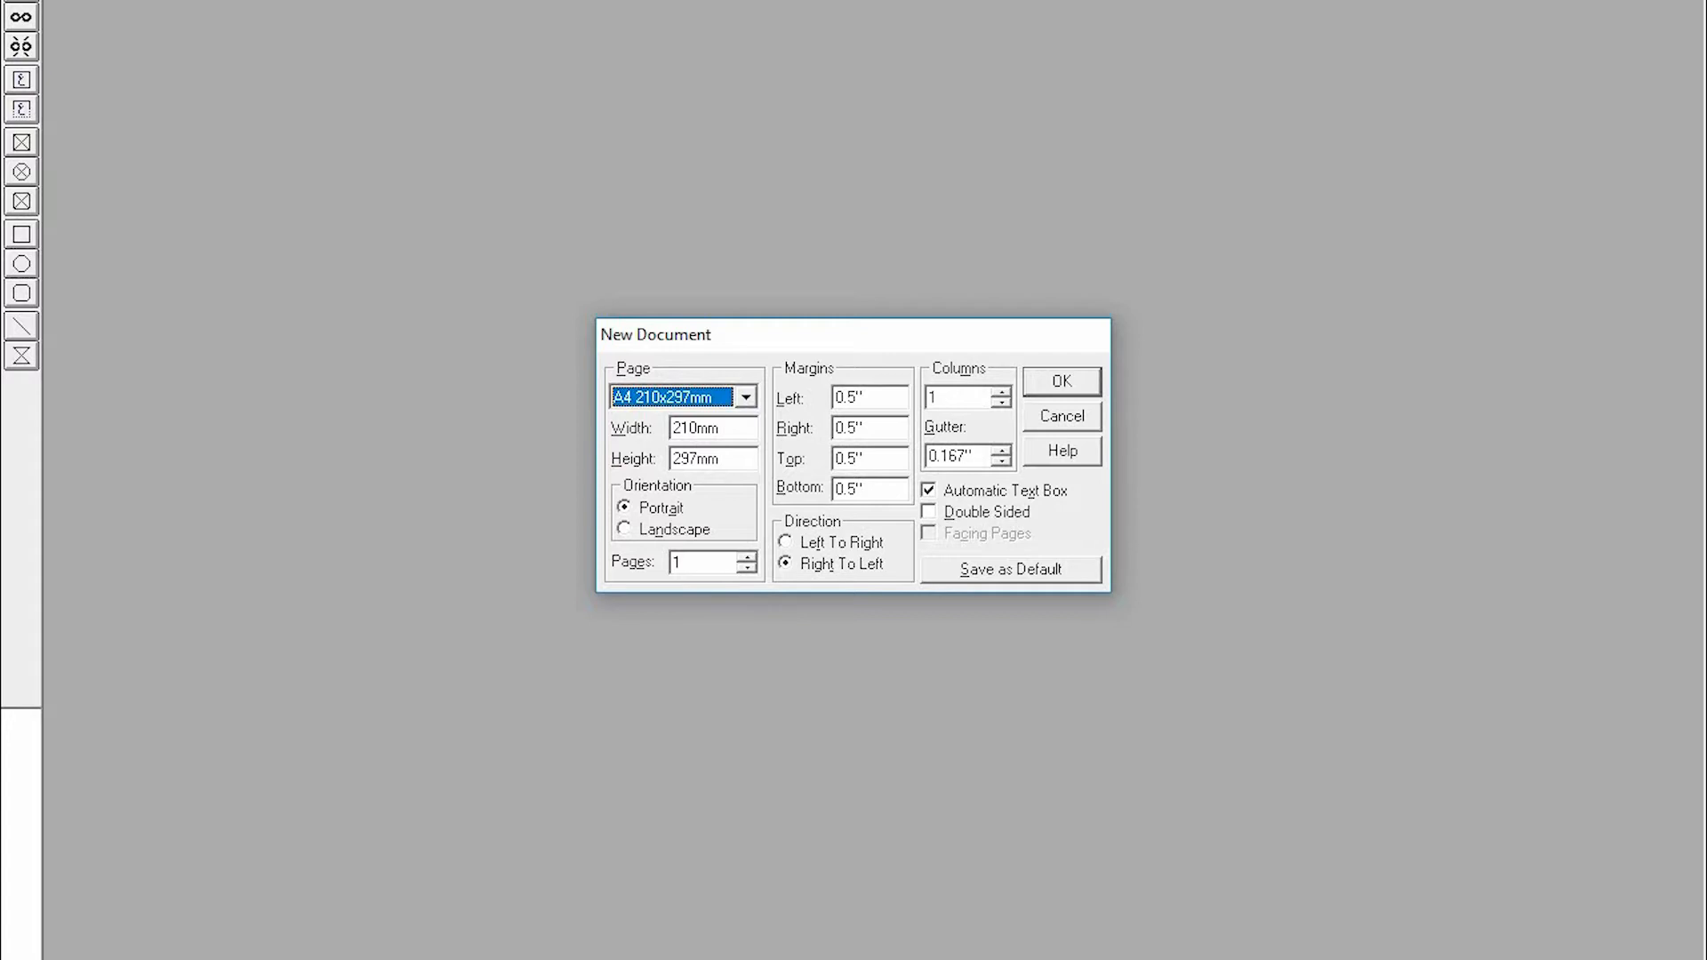
- Try raising the column count to 4 and lowering it again
click(1002, 393)
click(1003, 393)
click(1003, 393)
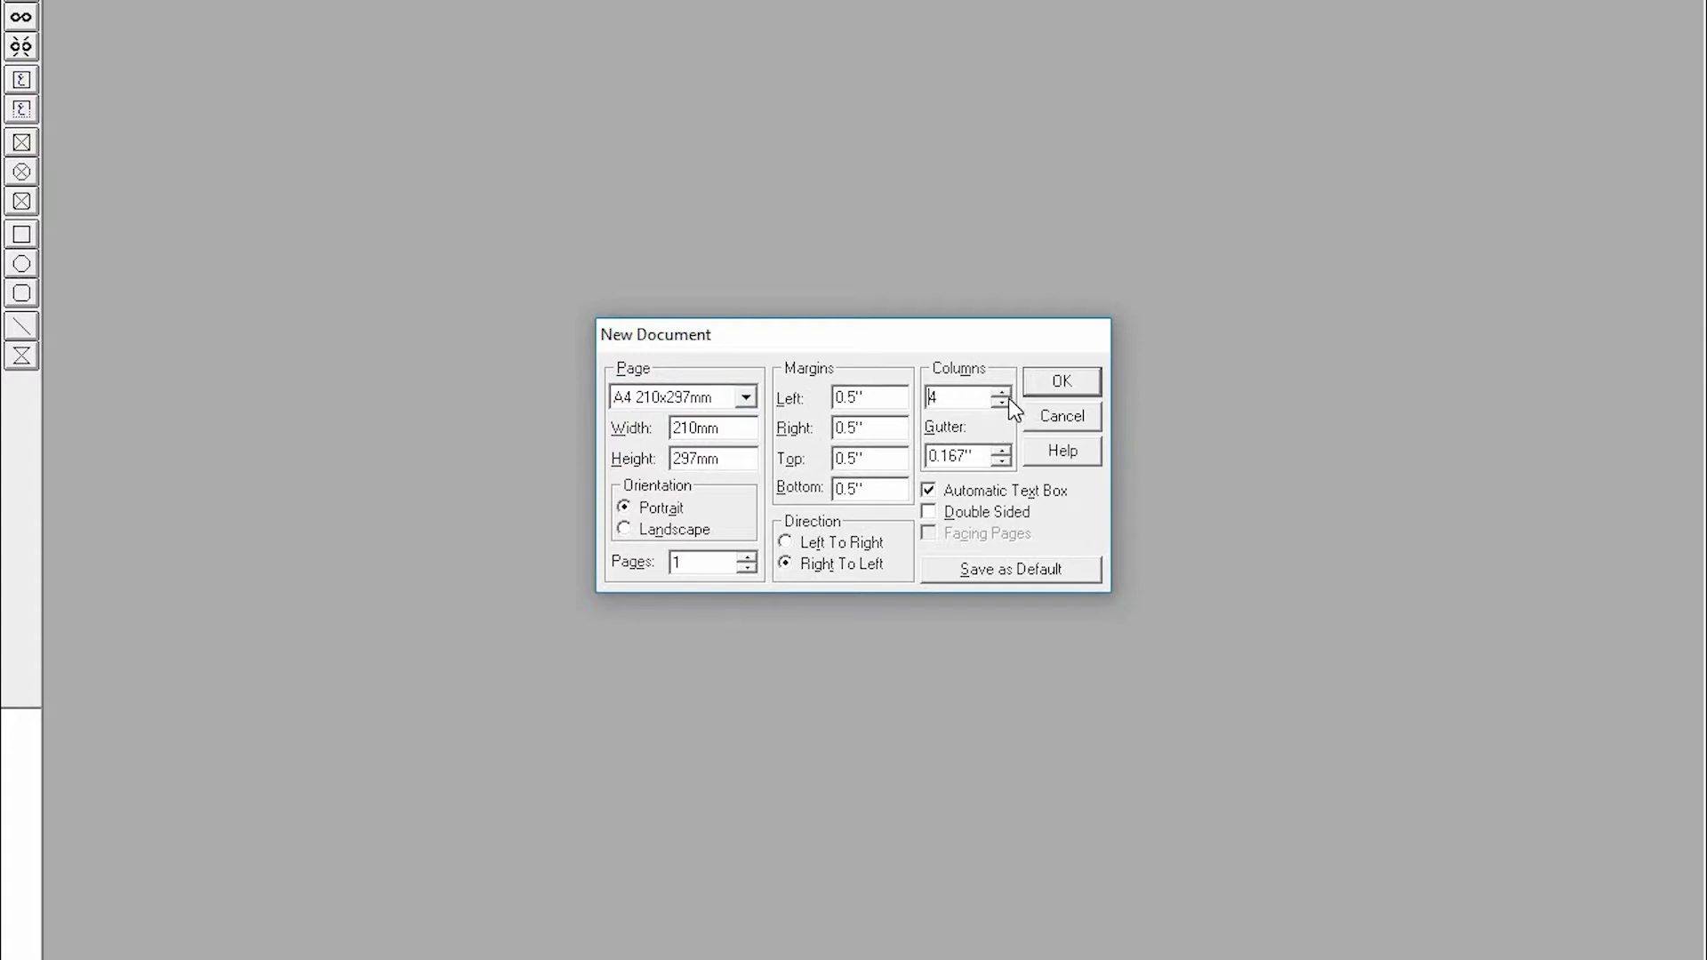
click(1001, 403)
click(1001, 403)
click(1001, 403)
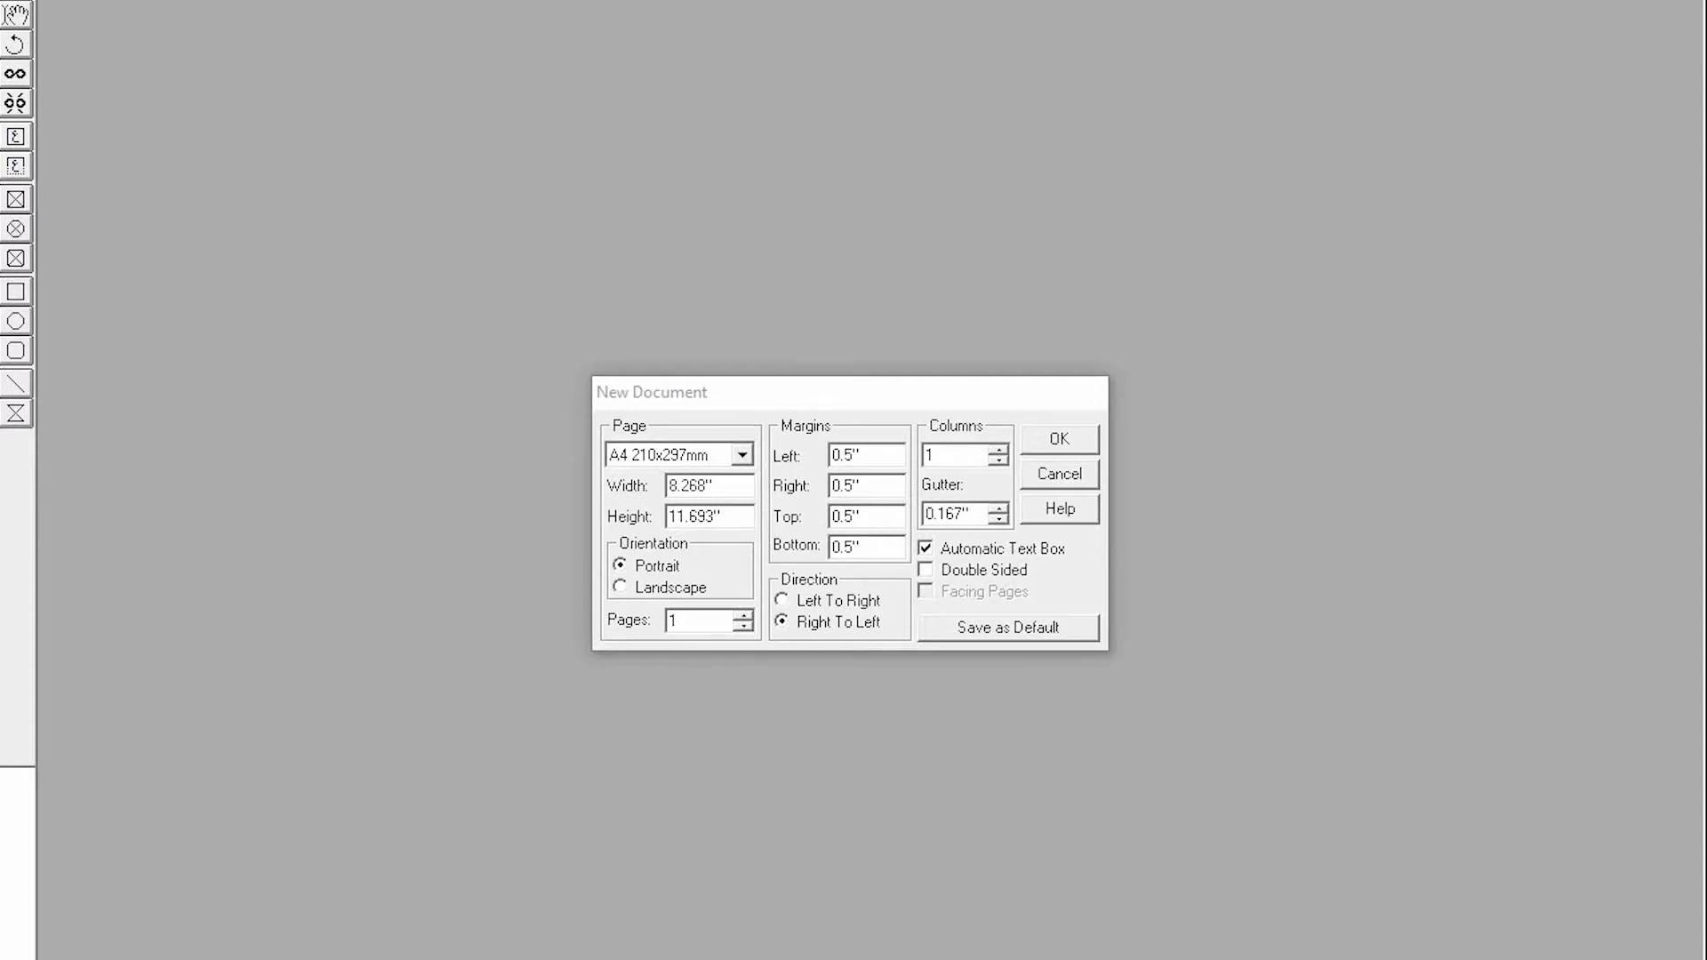
- Switch to the PowerPoint presentation and review the 20 x 30 and 23 x 36 printing paper slides
mouse_move(466, 958)
click(613, 955)
click(1478, 204)
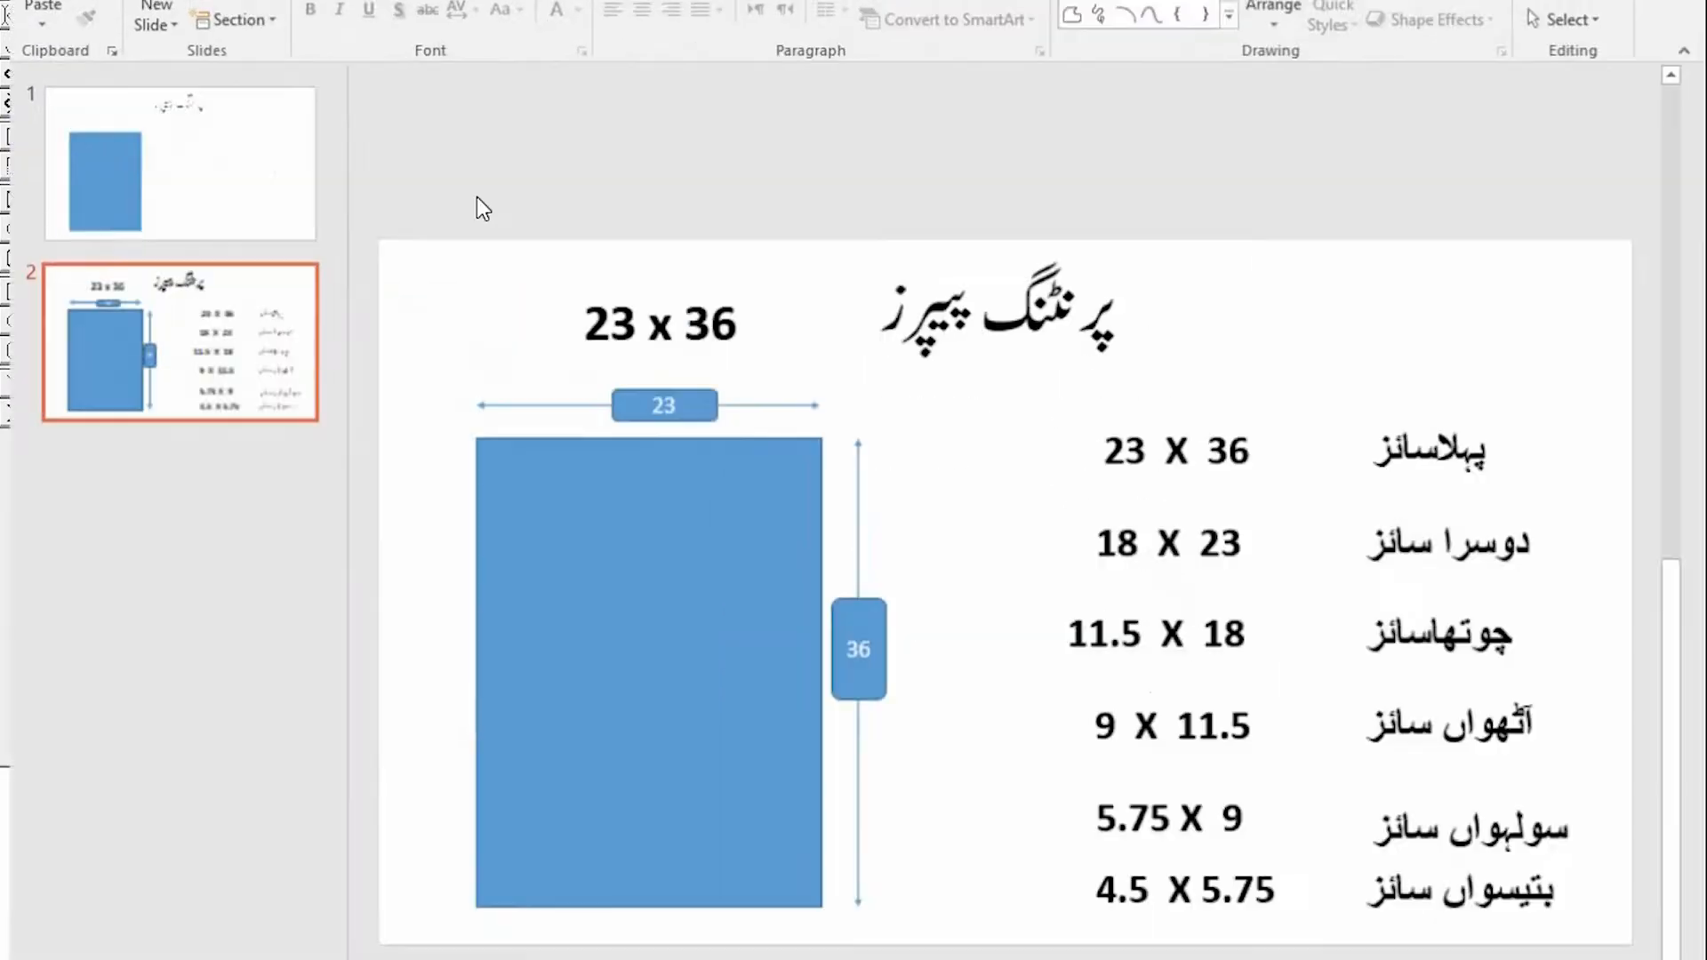
click(188, 151)
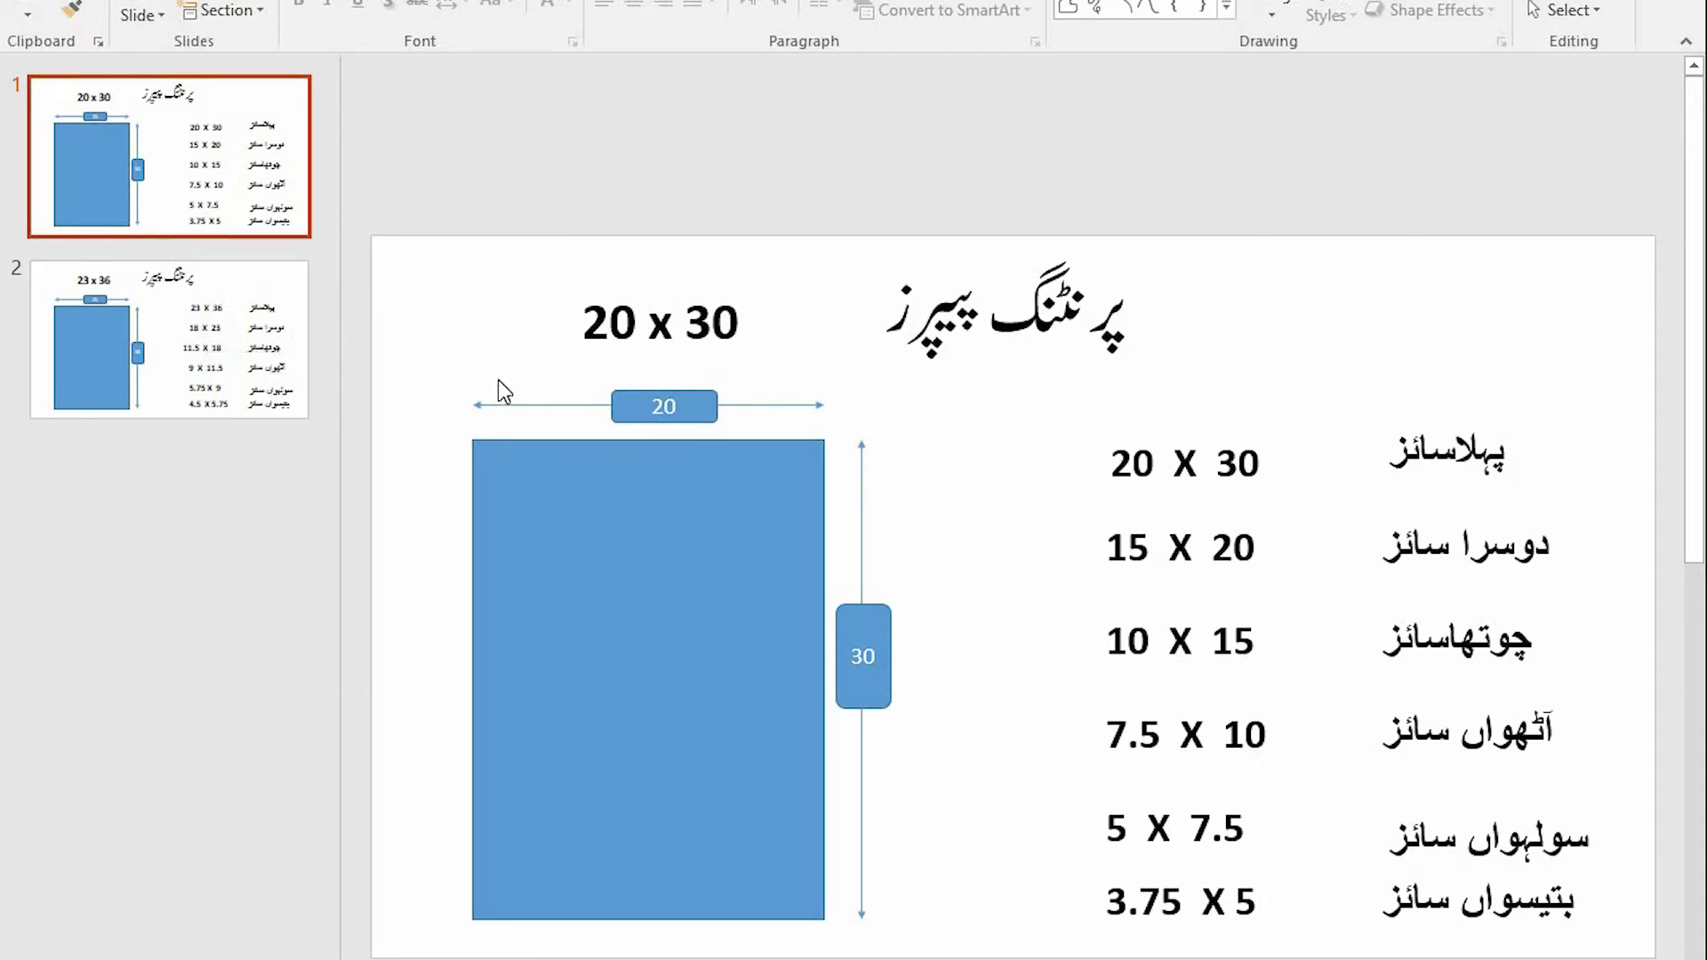
click(216, 279)
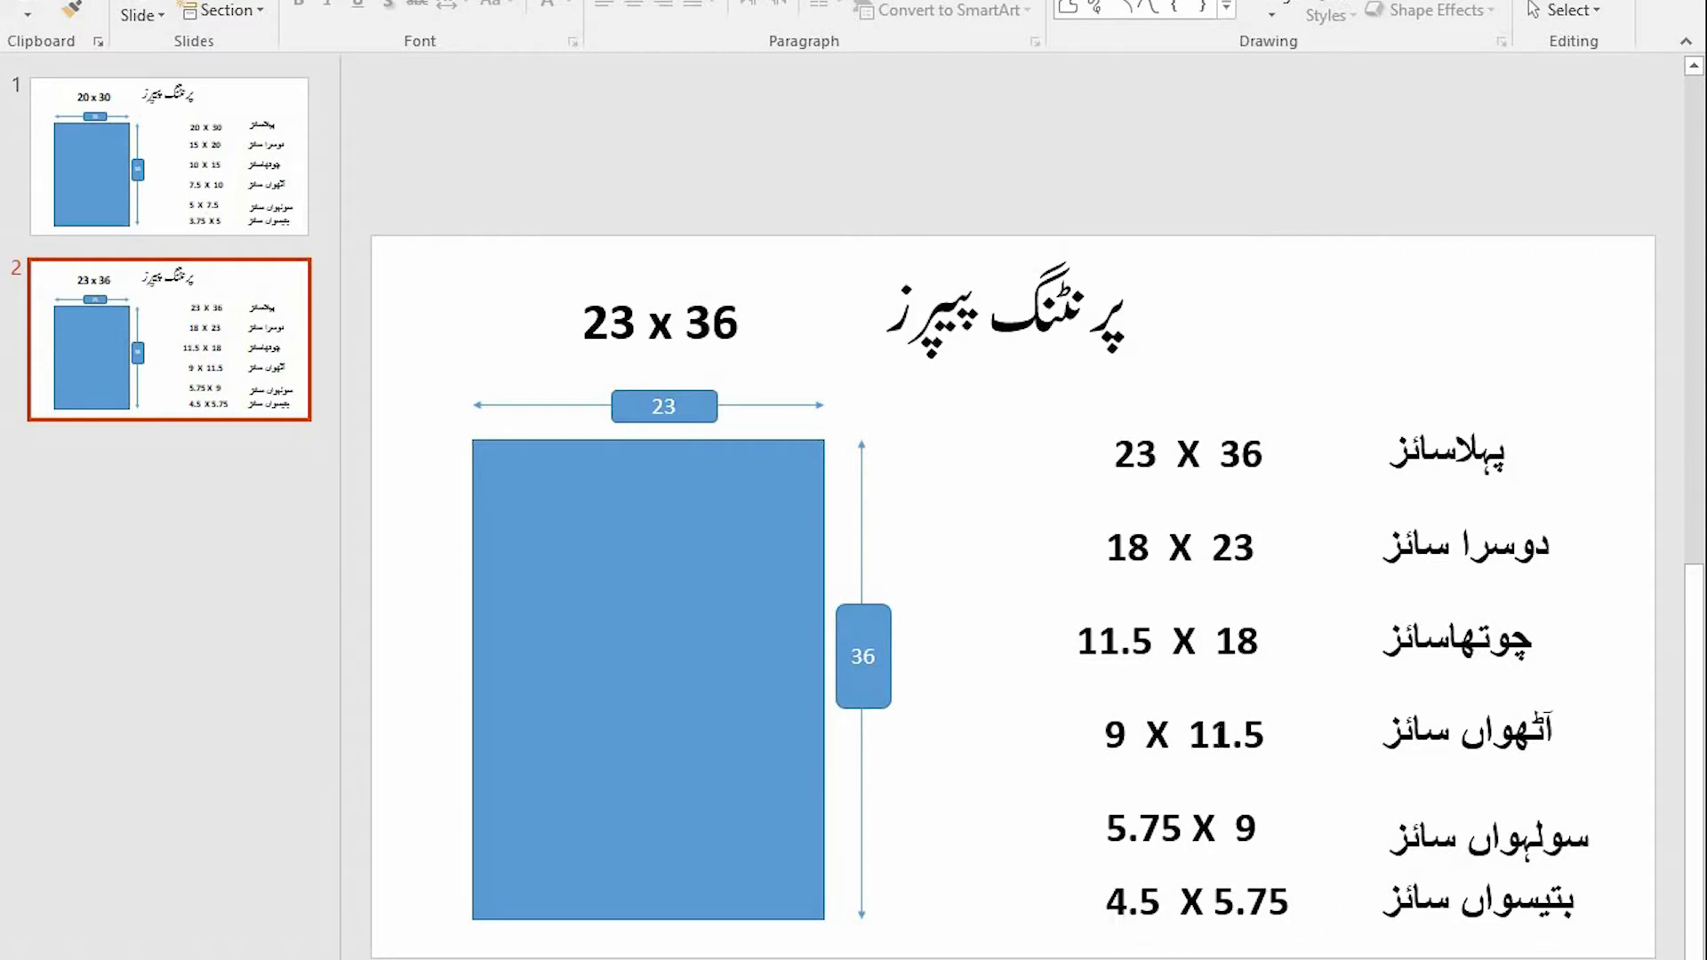
- Point out the 9 X 11.5 size and the title on the 23 x 36 slide
drag(1110, 733, 1267, 740)
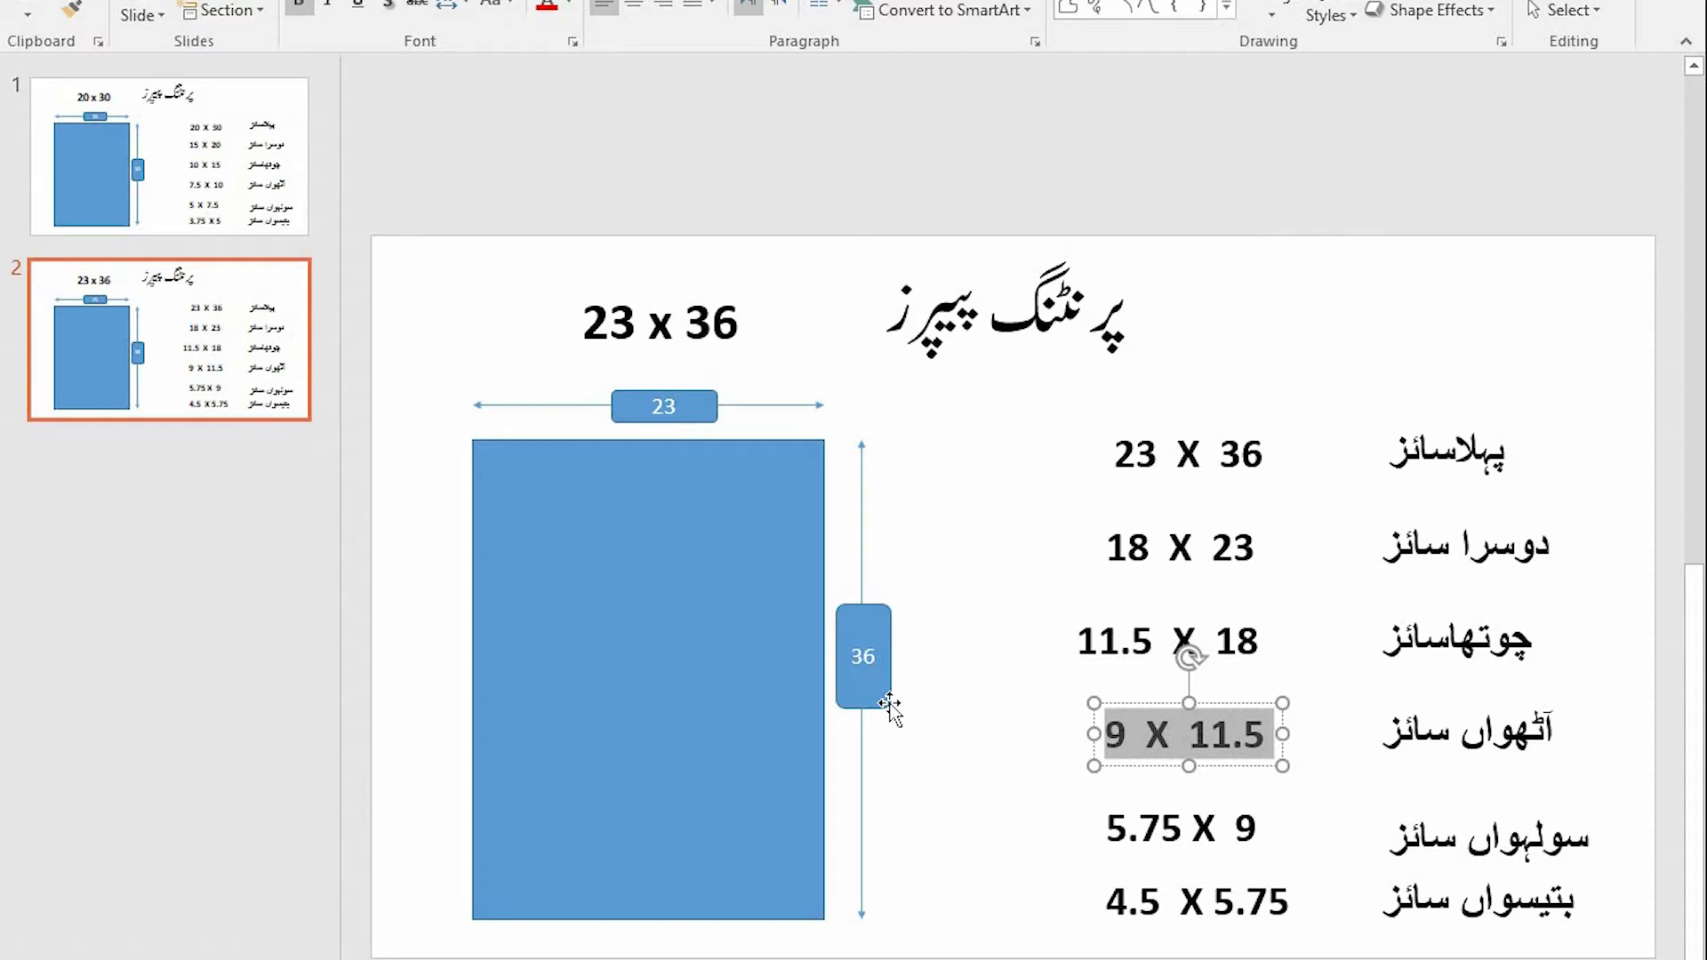
mouse_move(1129, 310)
mouse_down()
mouse_move(1072, 322)
mouse_move(1111, 320)
mouse_up()
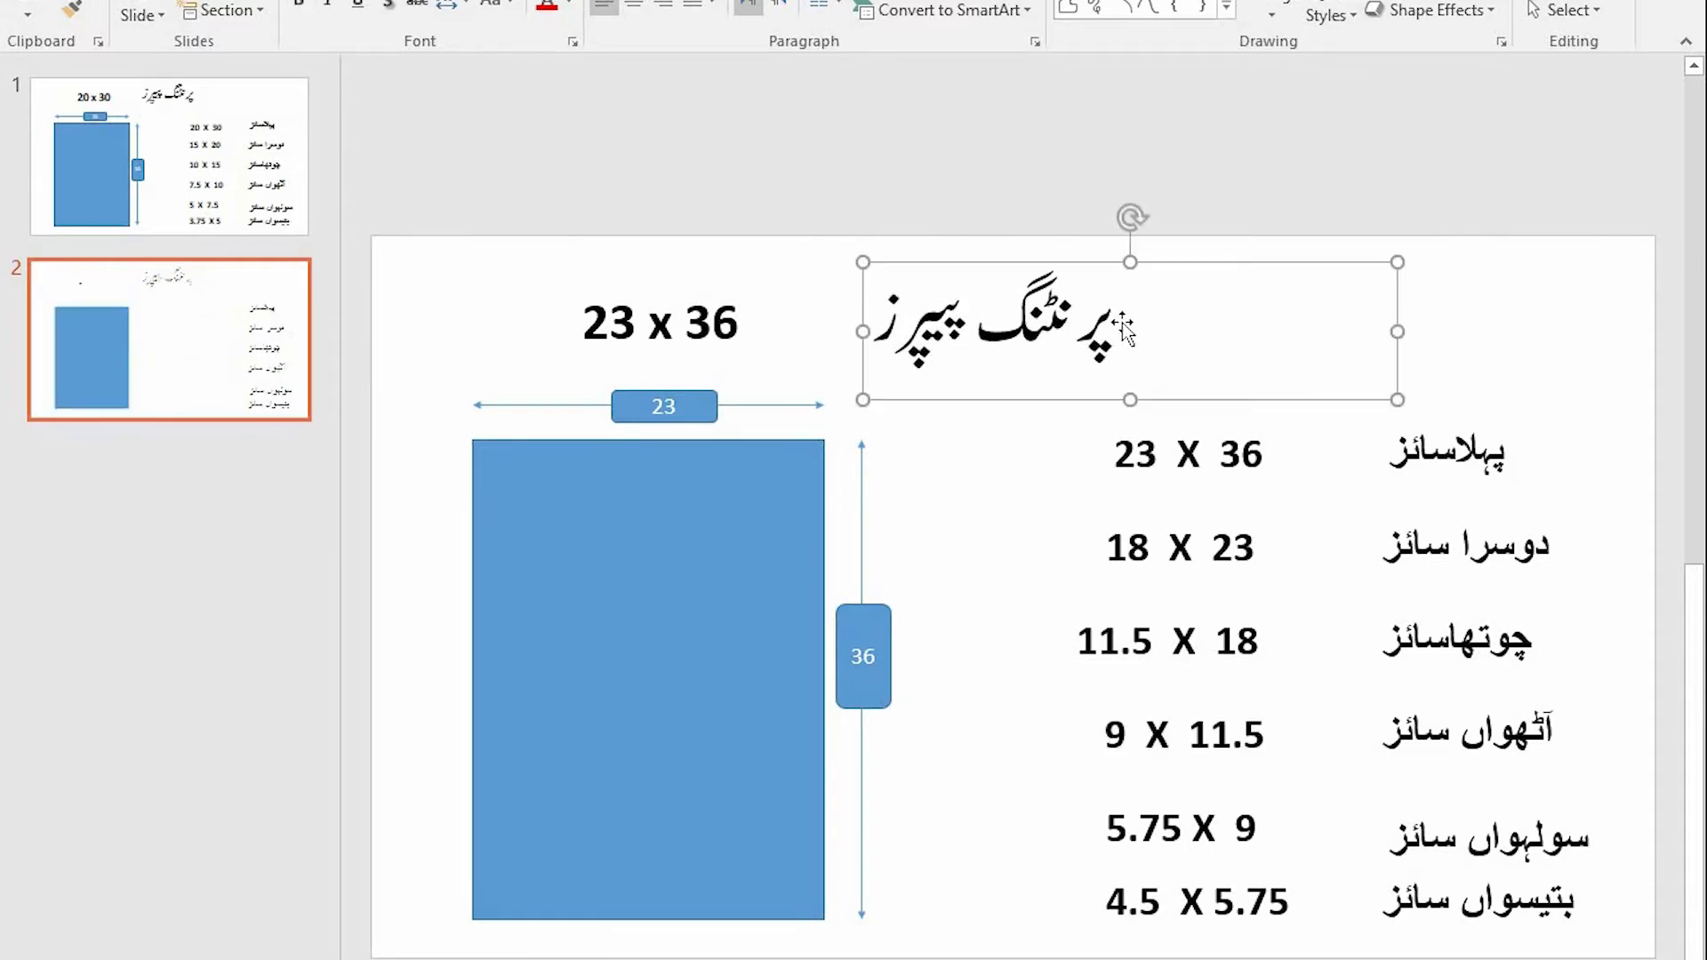
click(1001, 457)
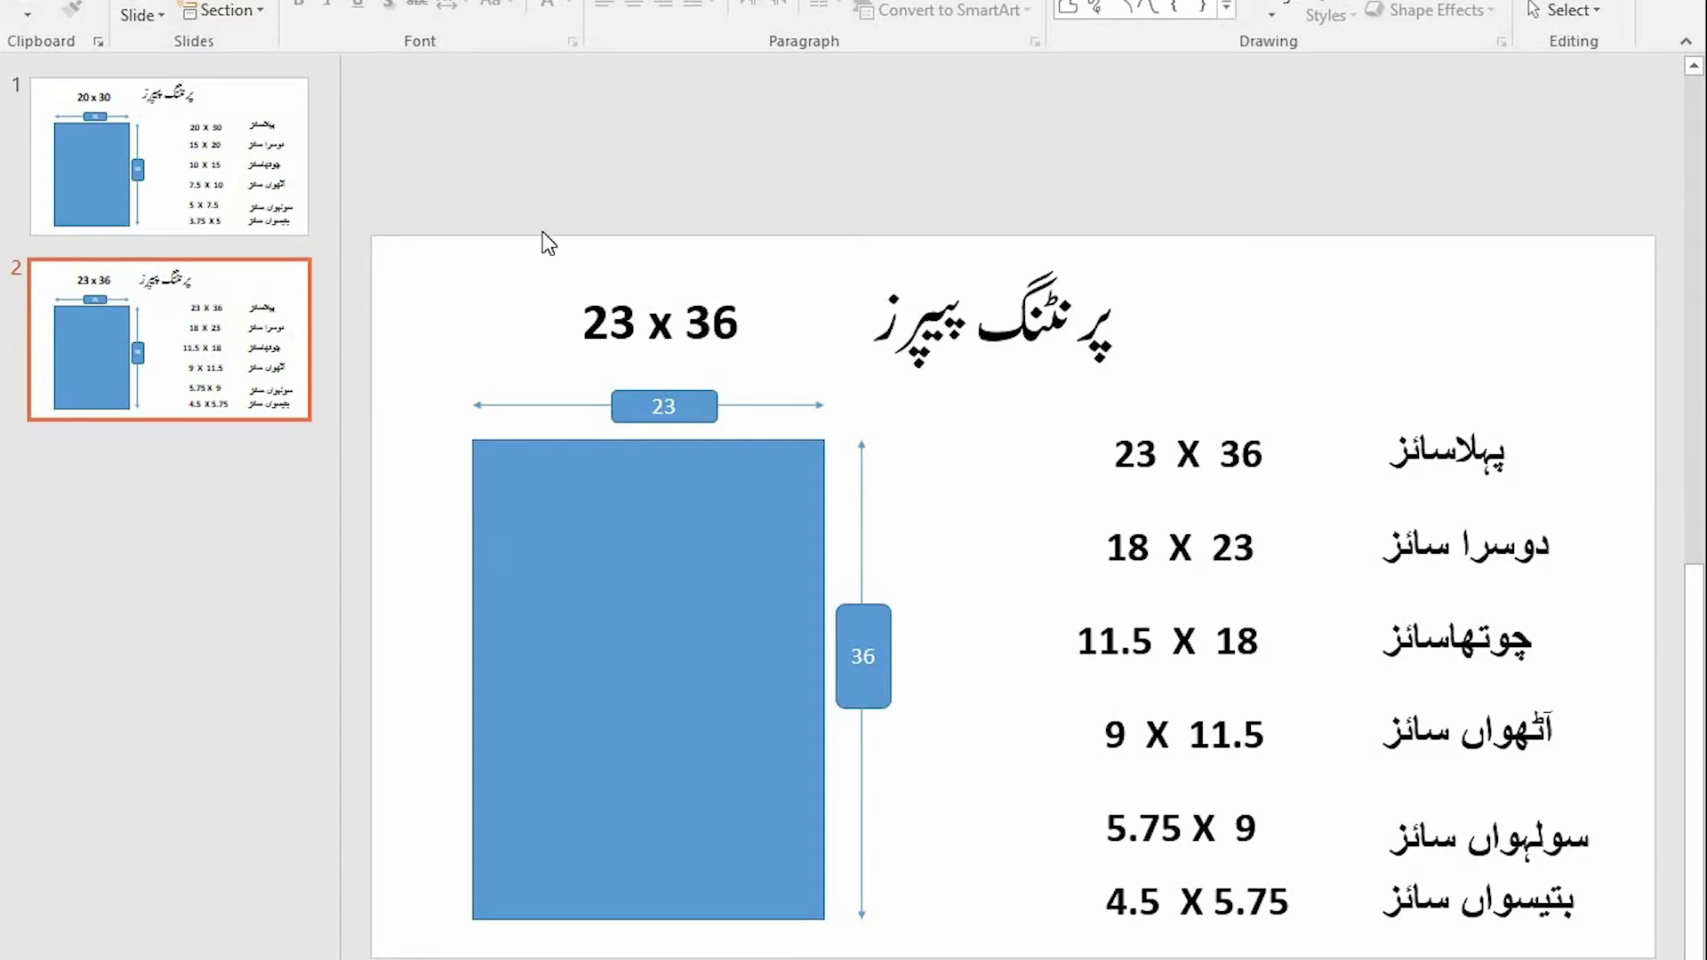
click(227, 509)
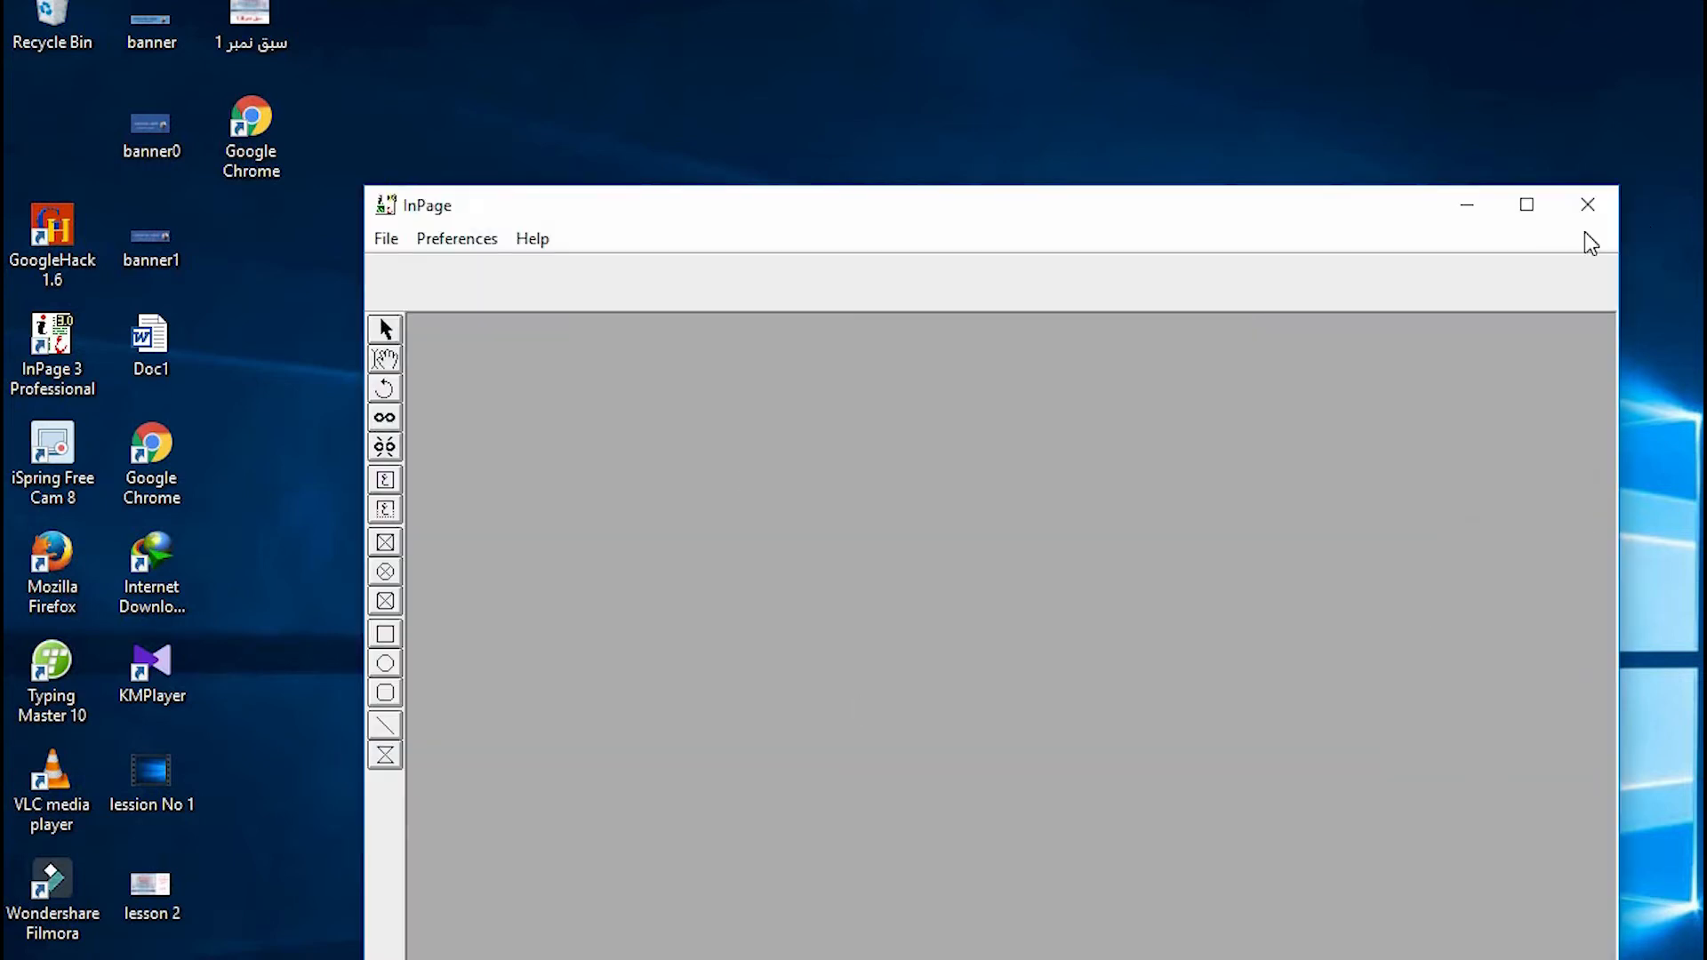
- Maximize the InPage window and start a new document
click(1527, 204)
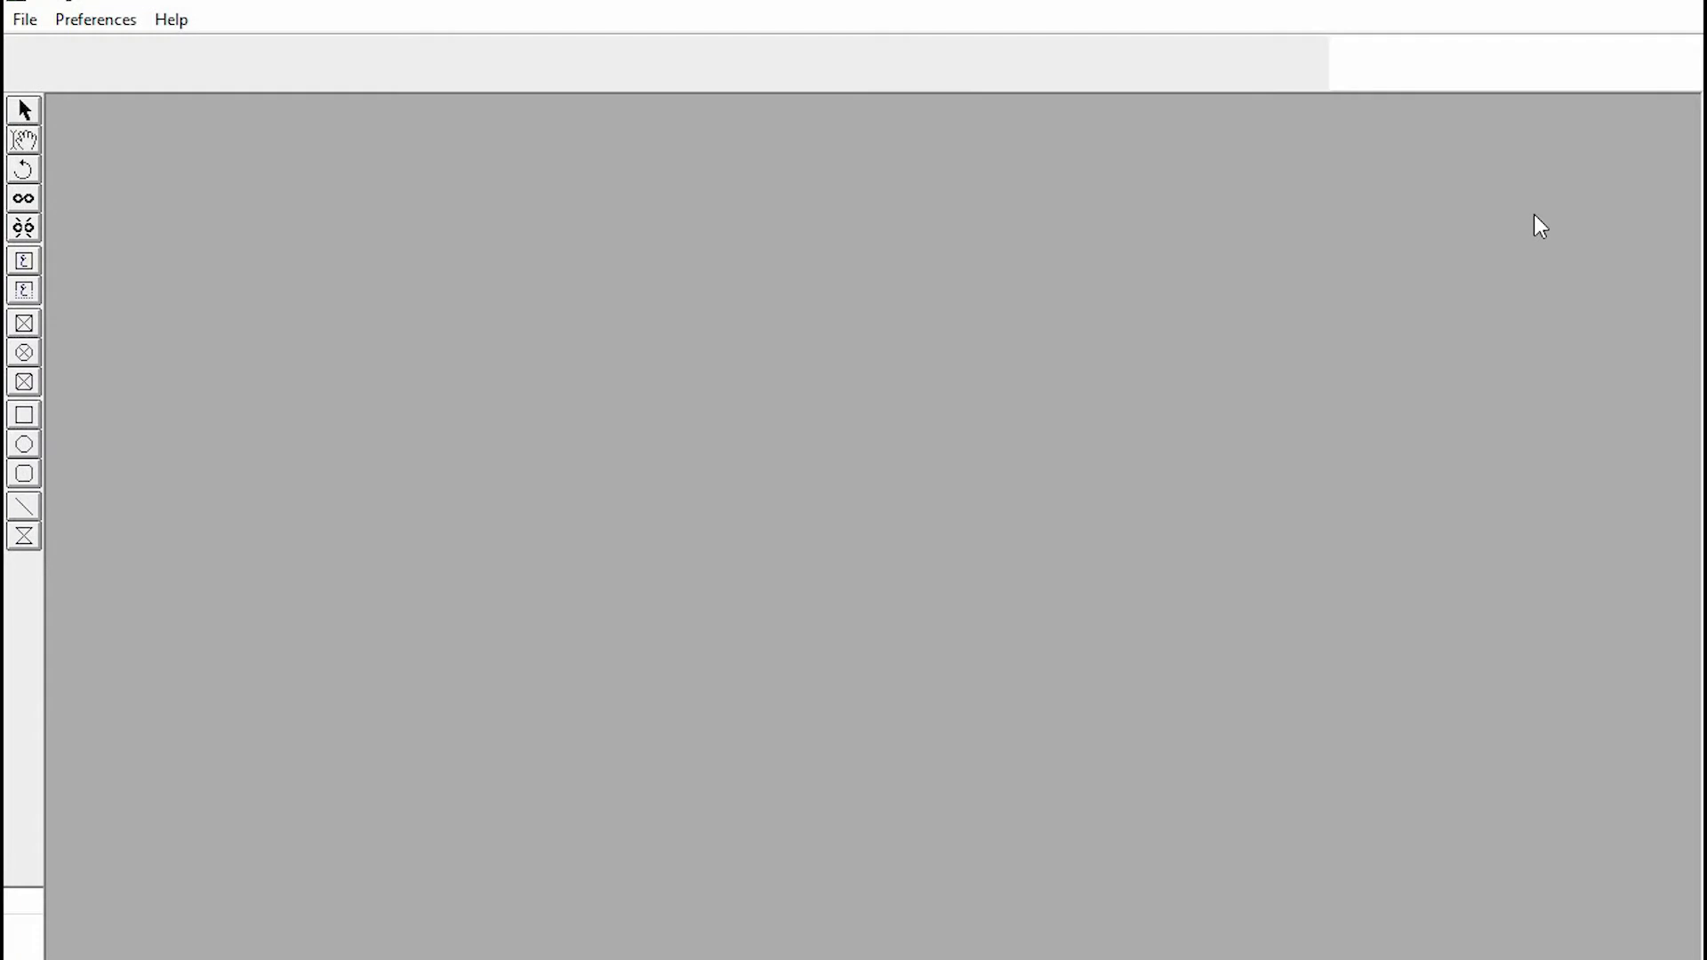
click(31, 24)
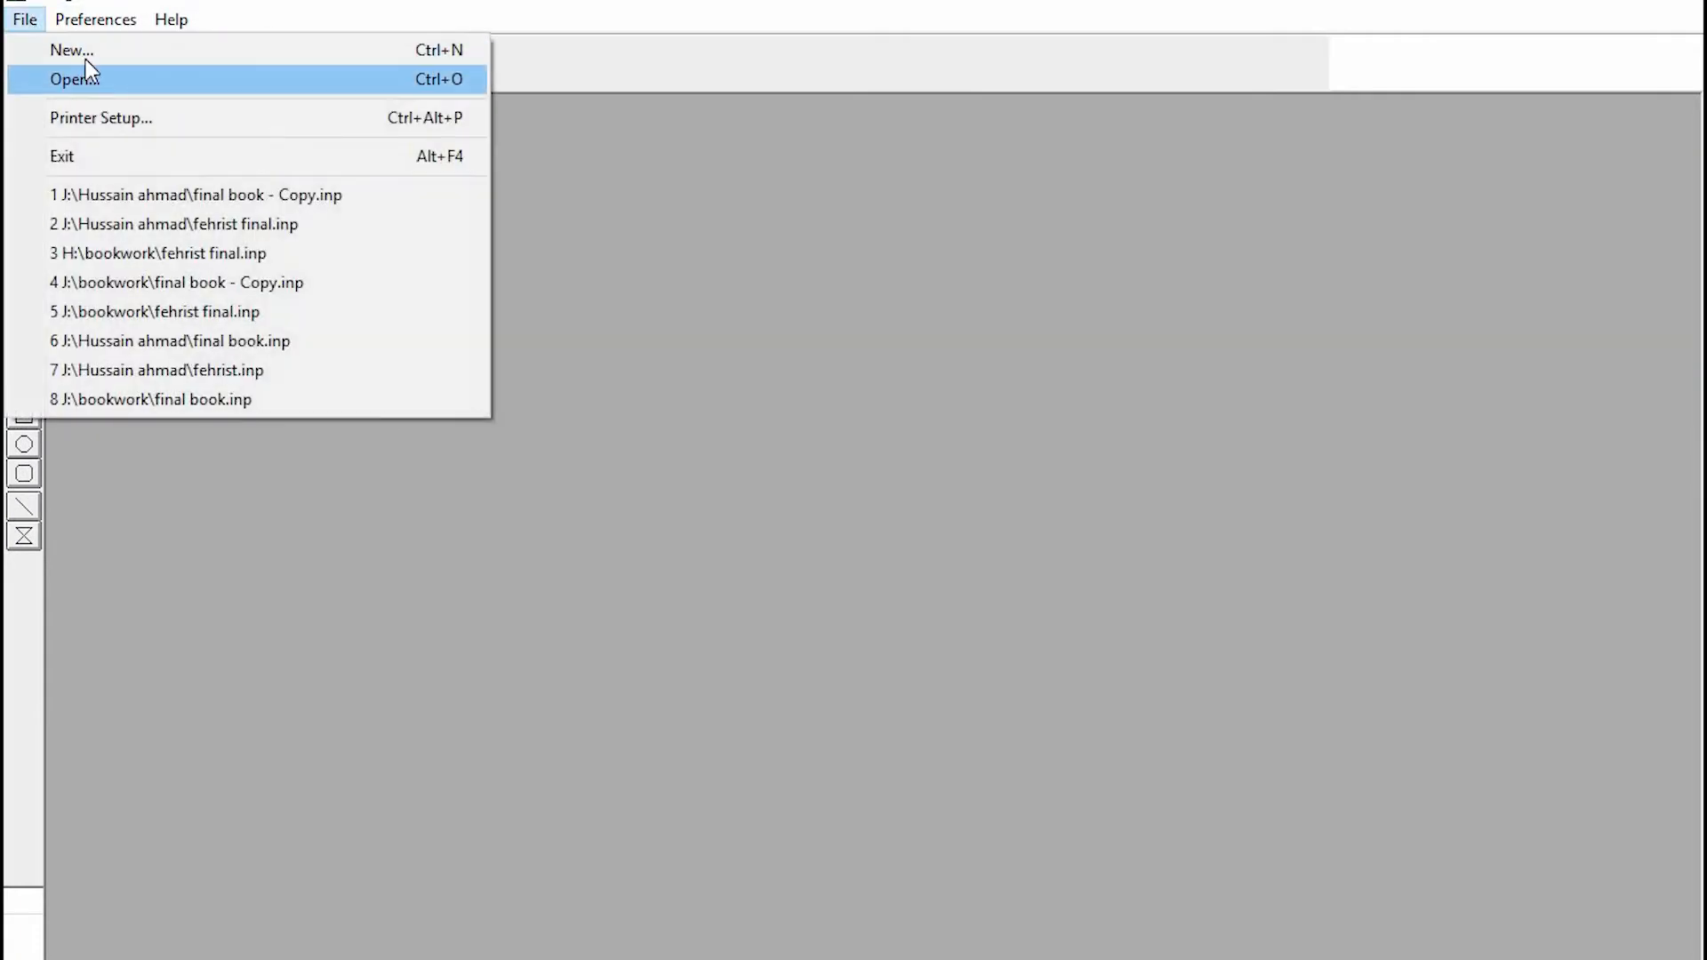
click(92, 55)
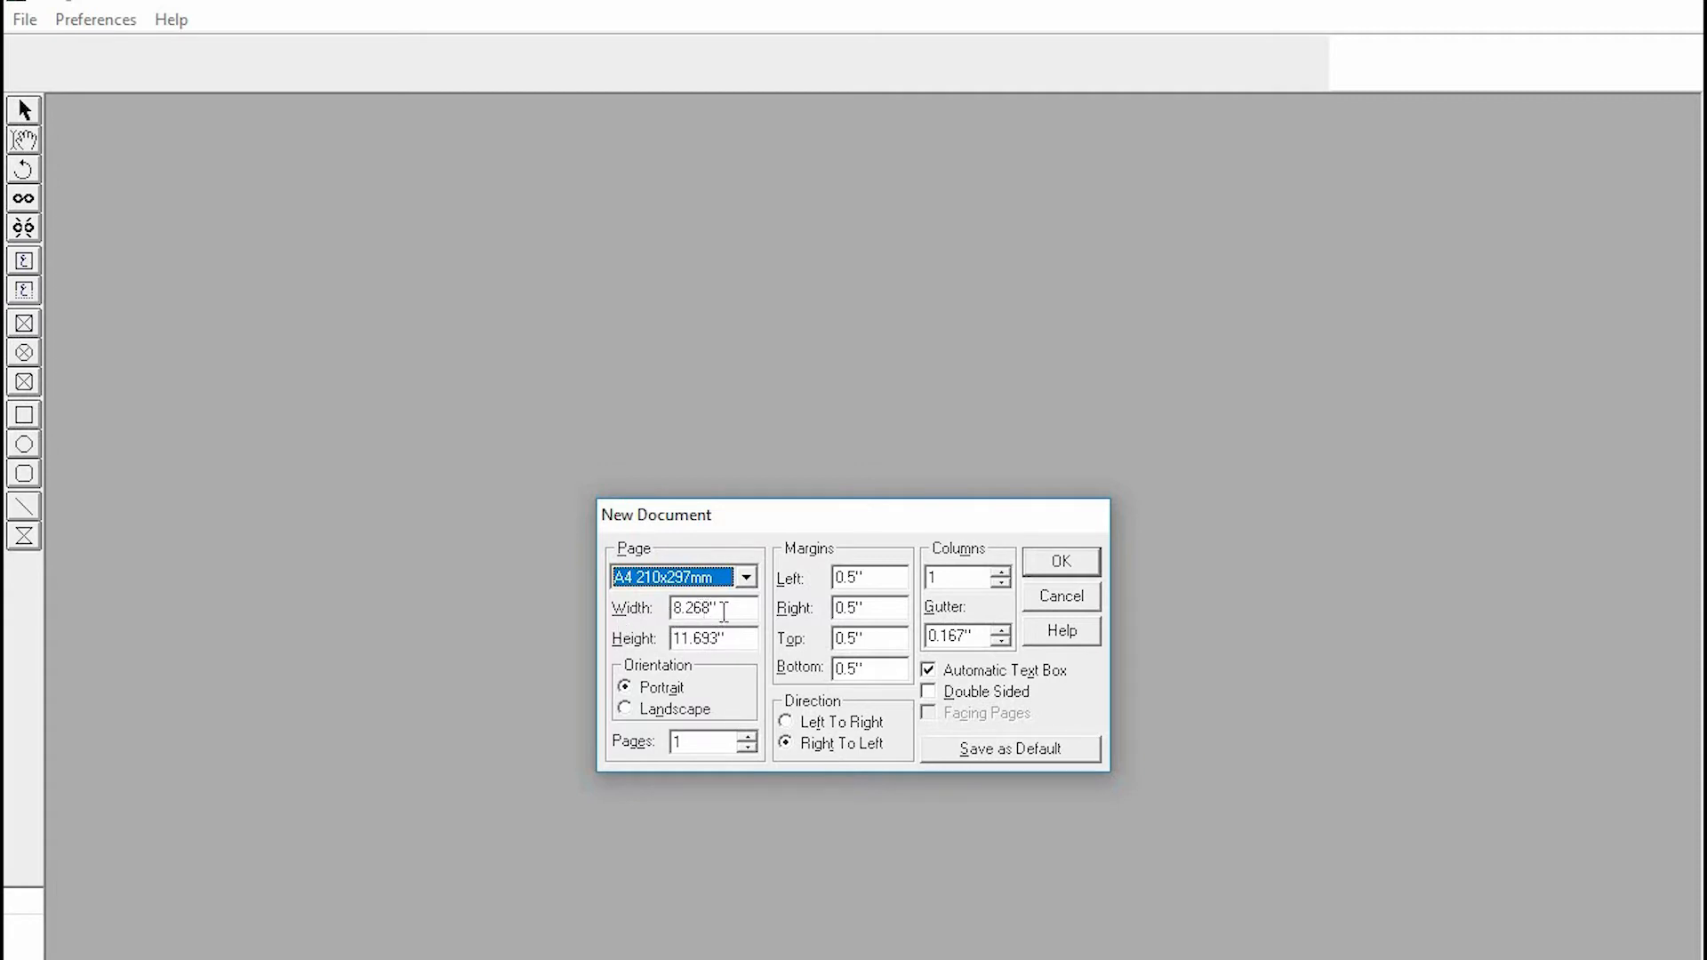
- Set a custom page size of 5.75" width and 9" height
drag(723, 612, 673, 612)
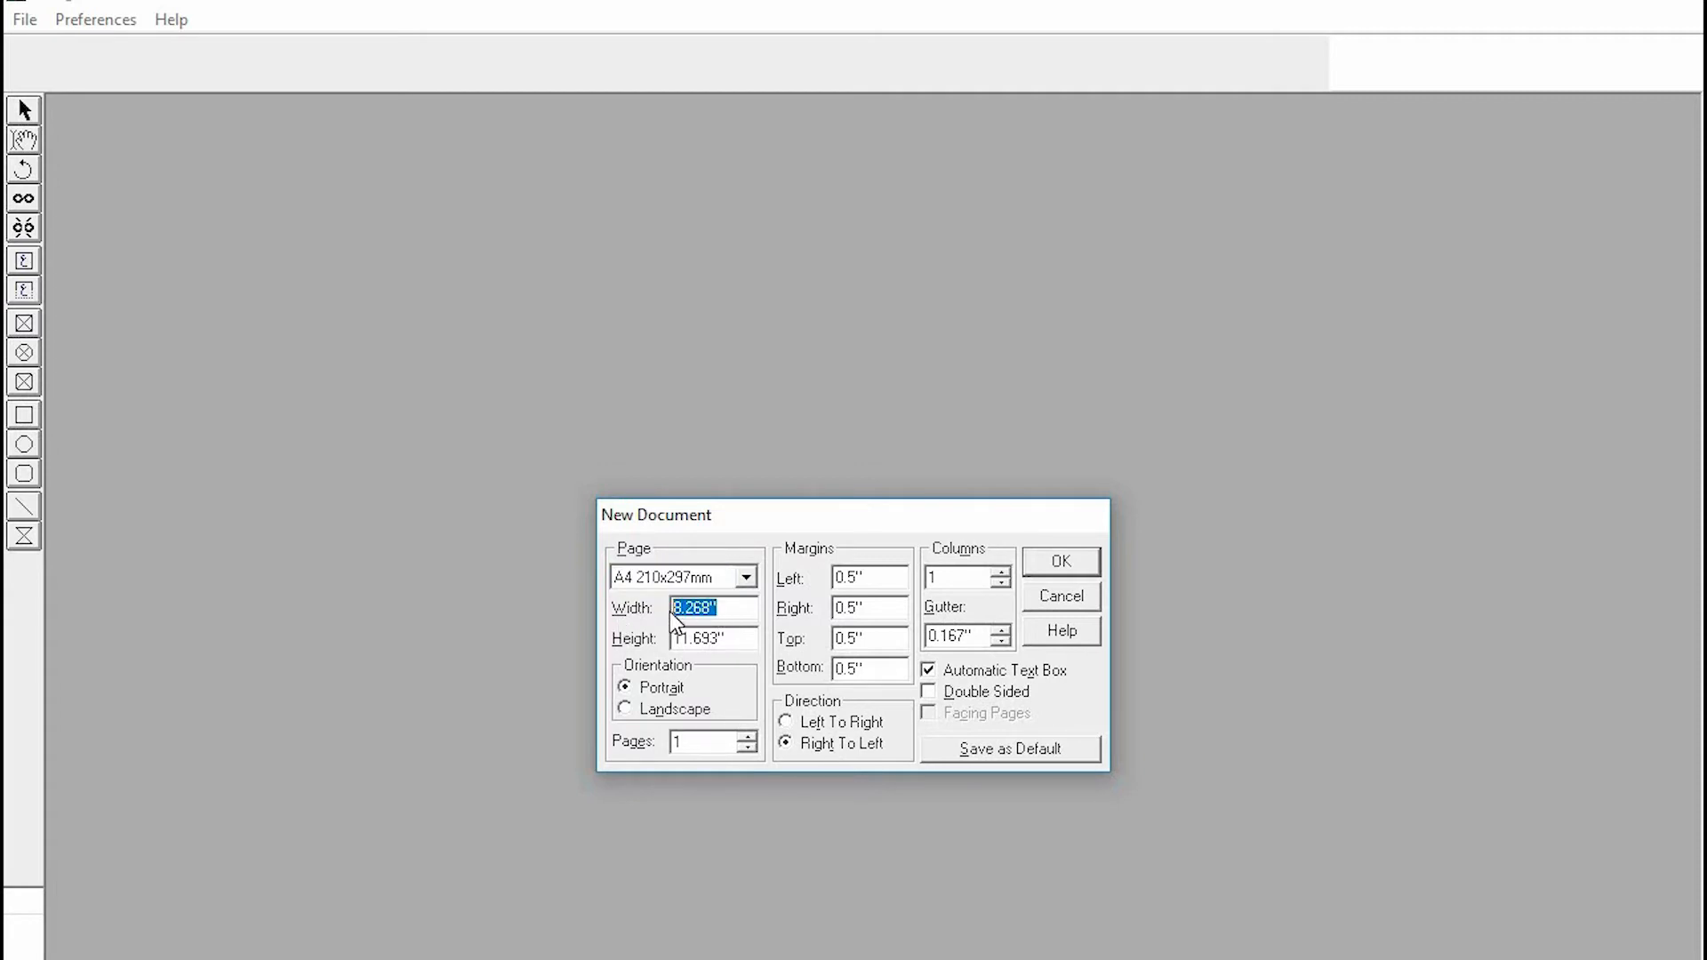
text(5.75)
drag(726, 642, 635, 634)
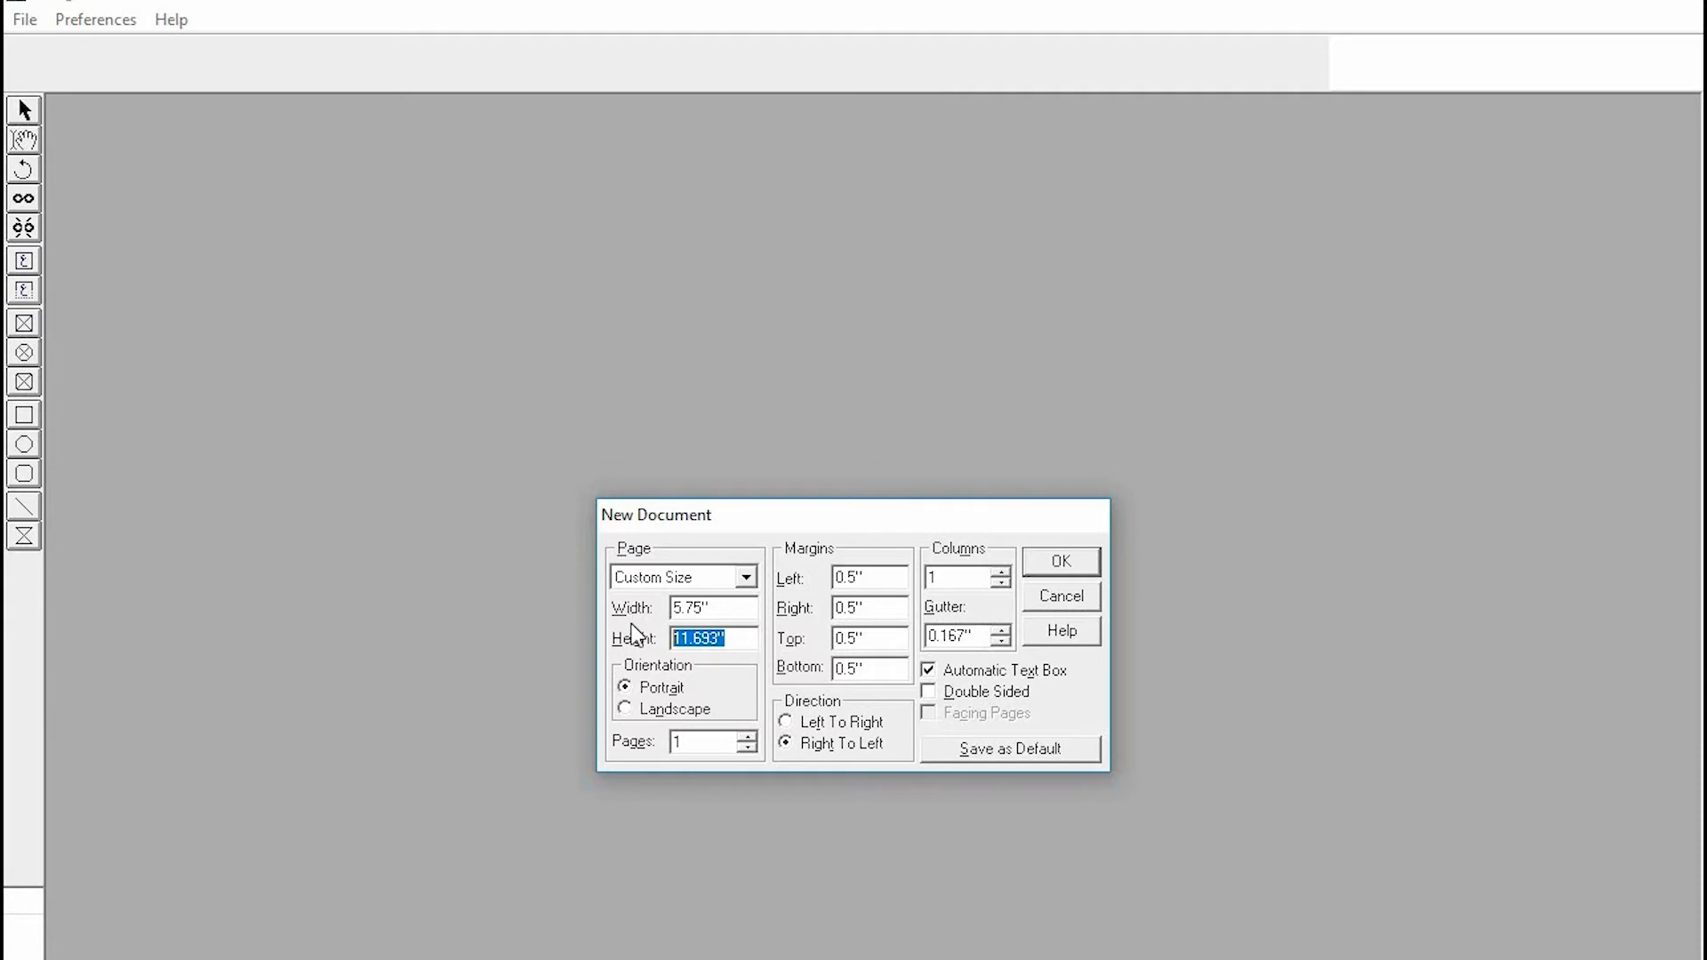
text(9")
- Set the left and right margins to 0.75", top to 1", bottom to 0.75", and create the document
click(840, 579)
text(7)
click(844, 607)
text(7)
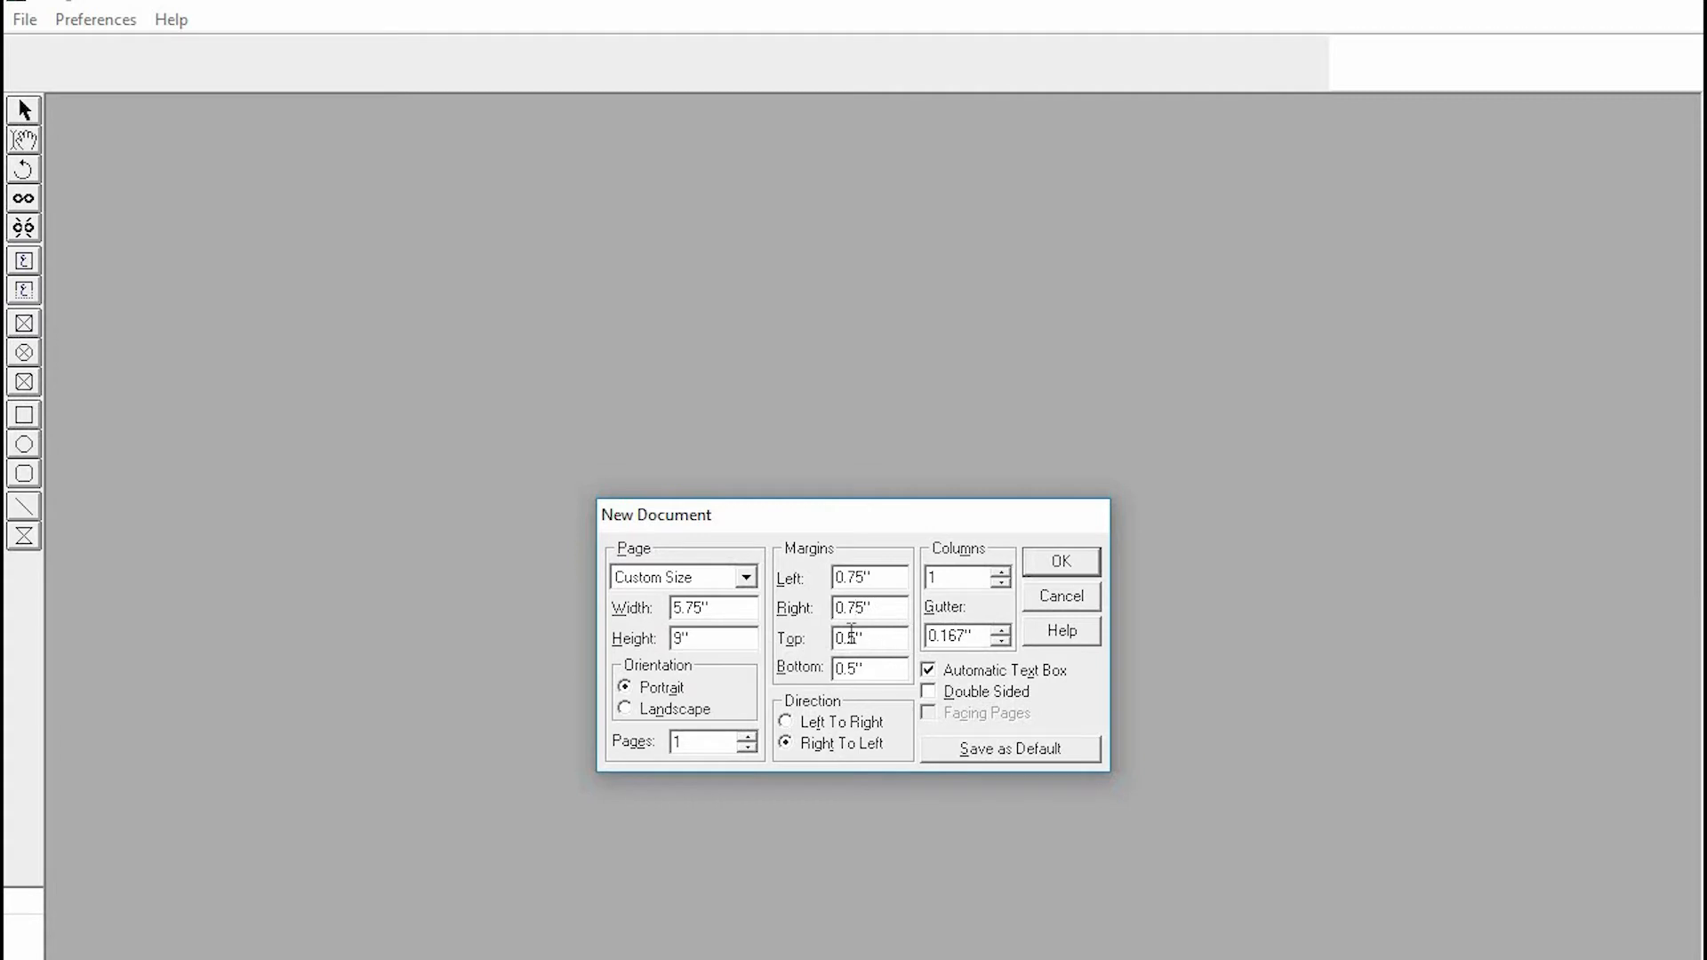
drag(857, 640, 835, 640)
text(1)
text(')
click(856, 668)
text(7)
click(1062, 562)
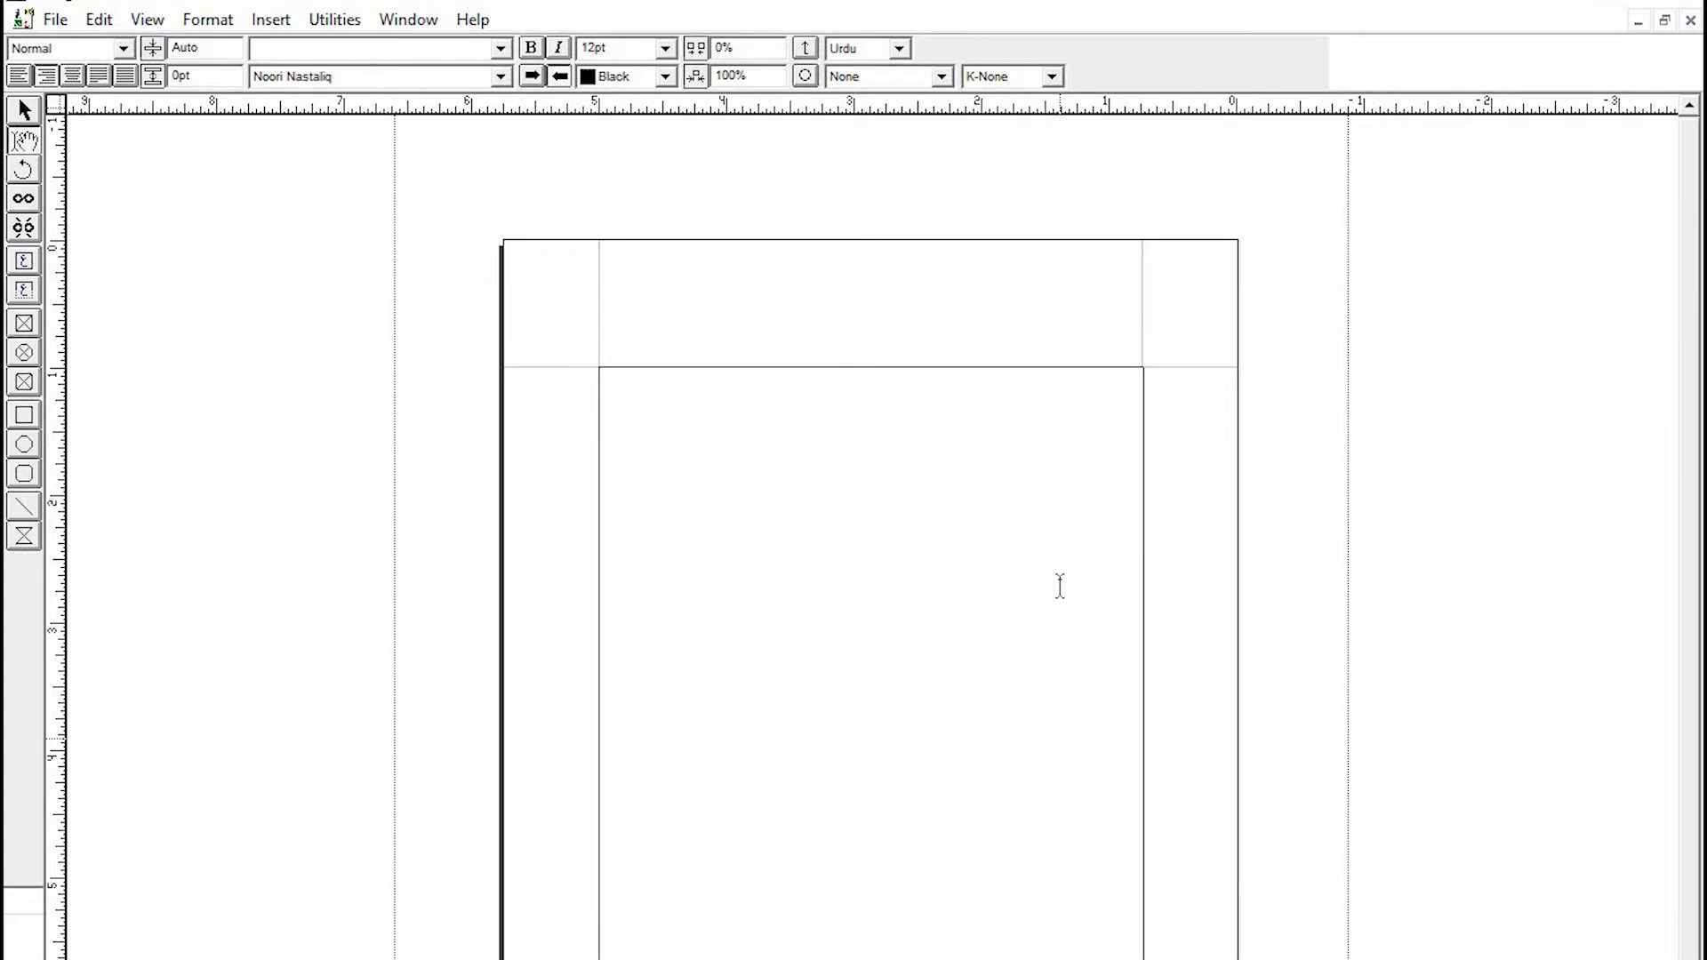
scroll(1060, 587, down, 5)
scroll(1060, 587, up, 3)
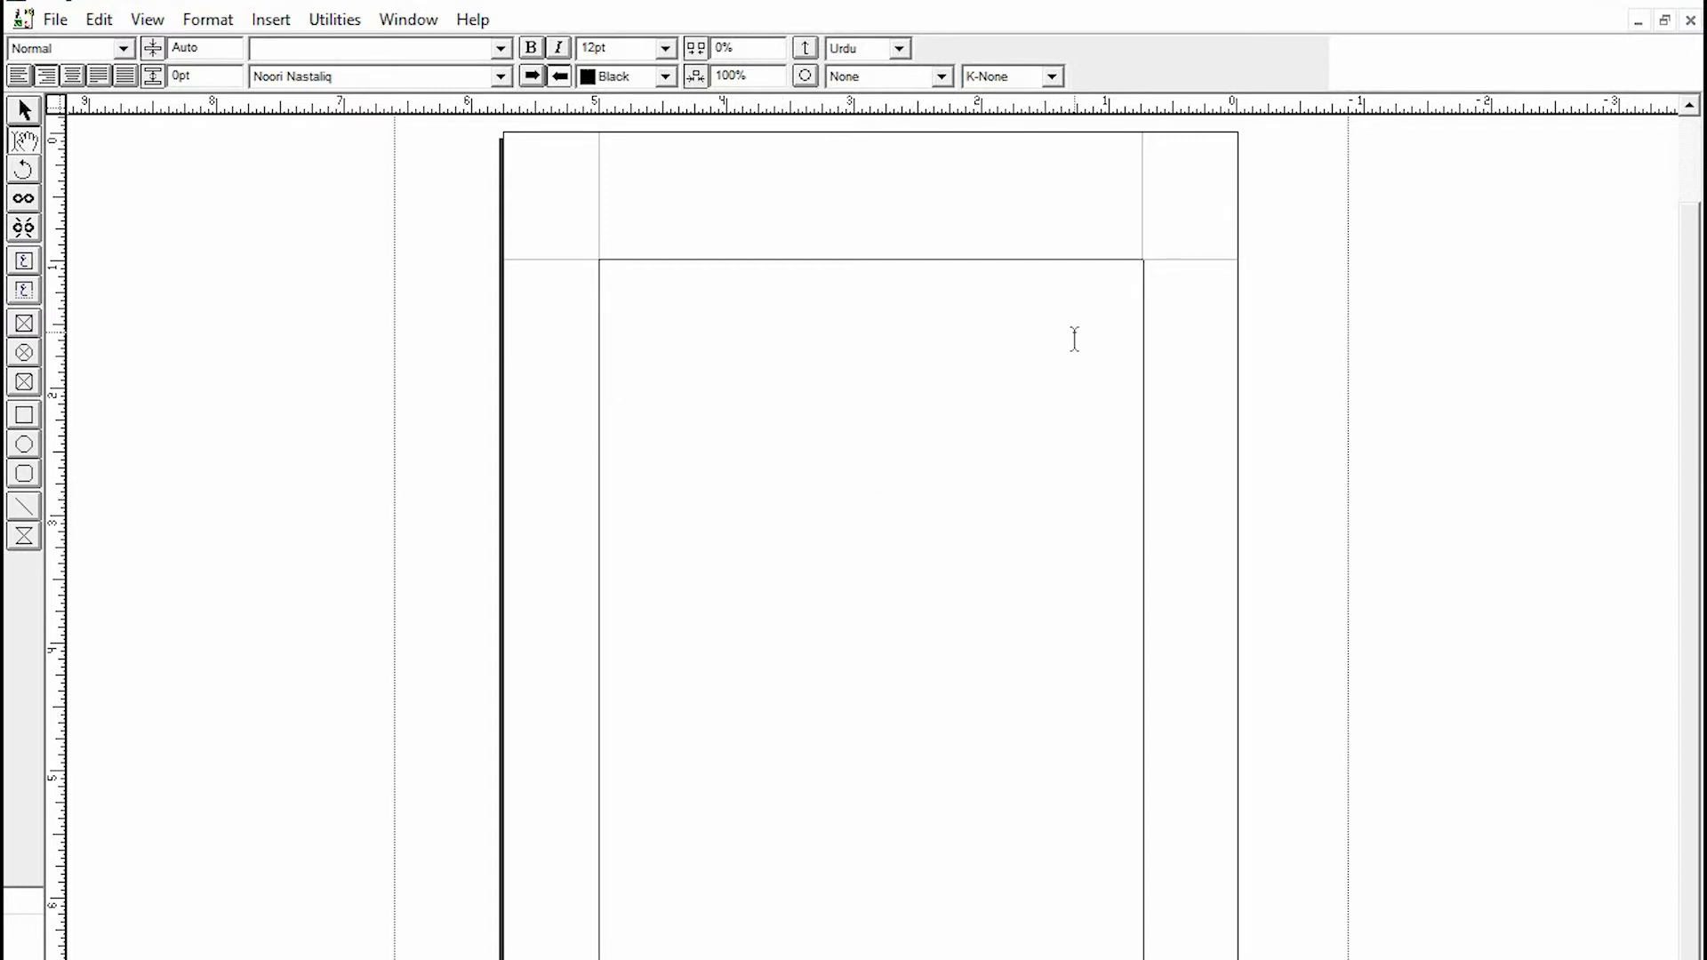
text(ججہجہج)
key(BackSpace)
key(BackSpace)
key(BackSpace)
key(BackSpace)
key(BackSpace)
key(BackSpace)
key(BackSpace)
text(بیجین)
key(Tab)
key(Tab)
key(Tab)
text(کجھکلجکمعجھف)
key(BackSpace)
key(BackSpace)
key(BackSpace)
key(BackSpace)
key(BackSpace)
key(BackSpace)
click(1095, 468)
drag(1099, 283, 1143, 282)
key(BackSpace)
click(665, 50)
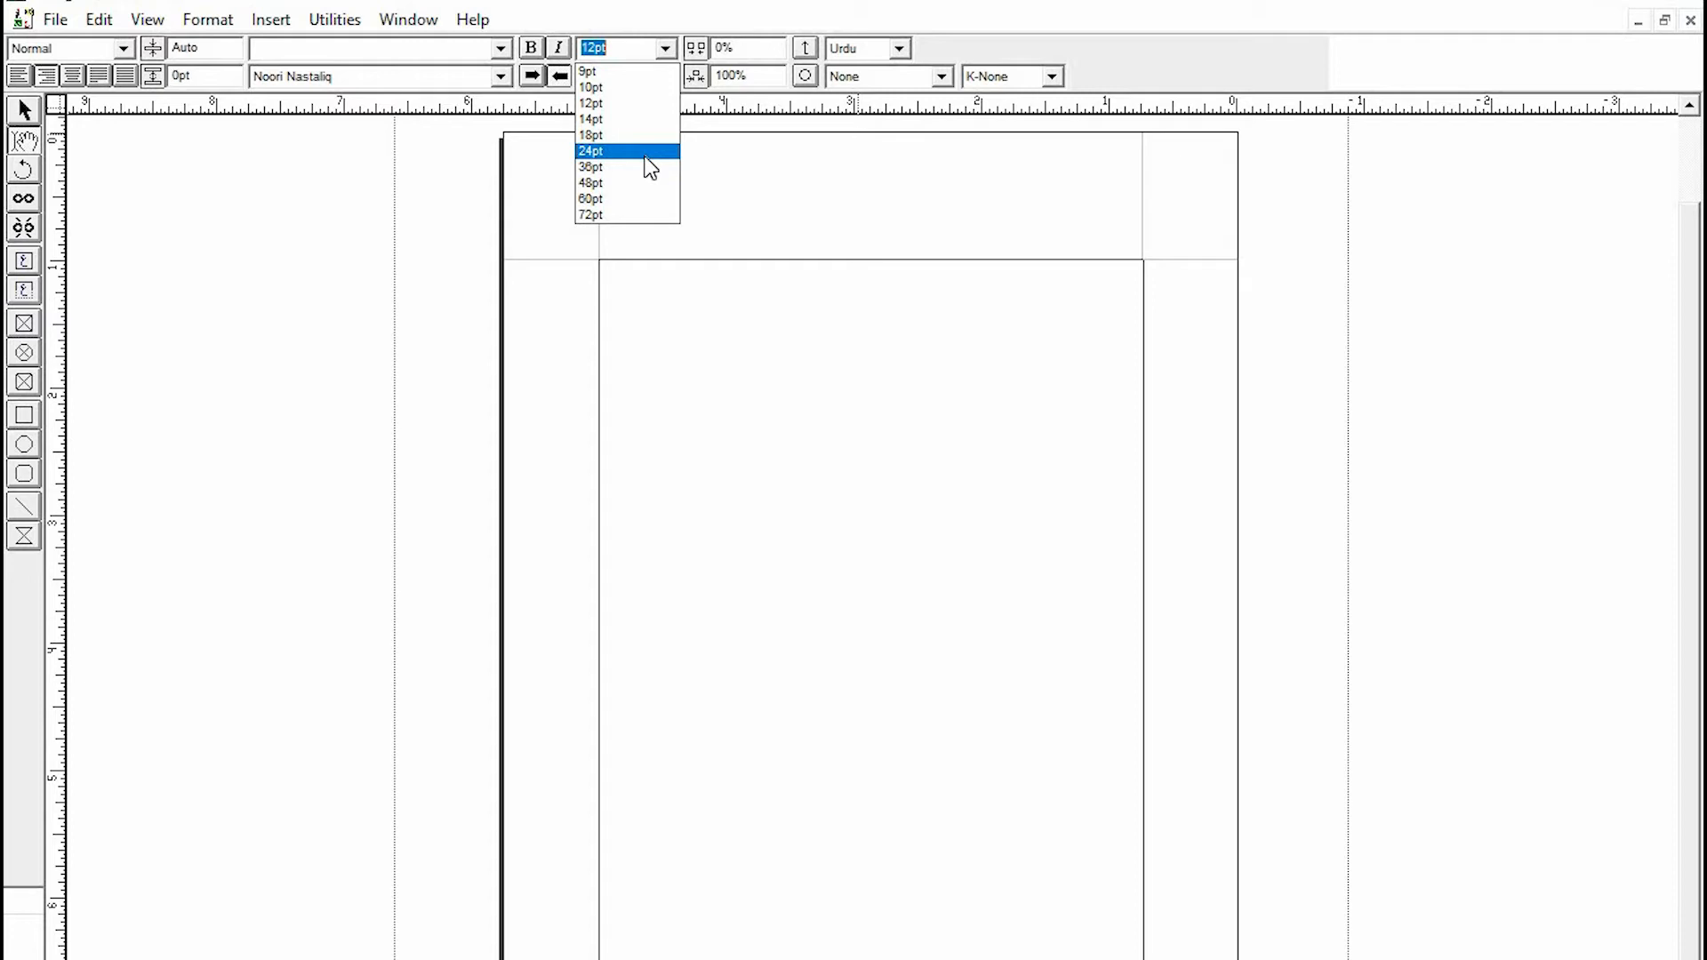
click(917, 413)
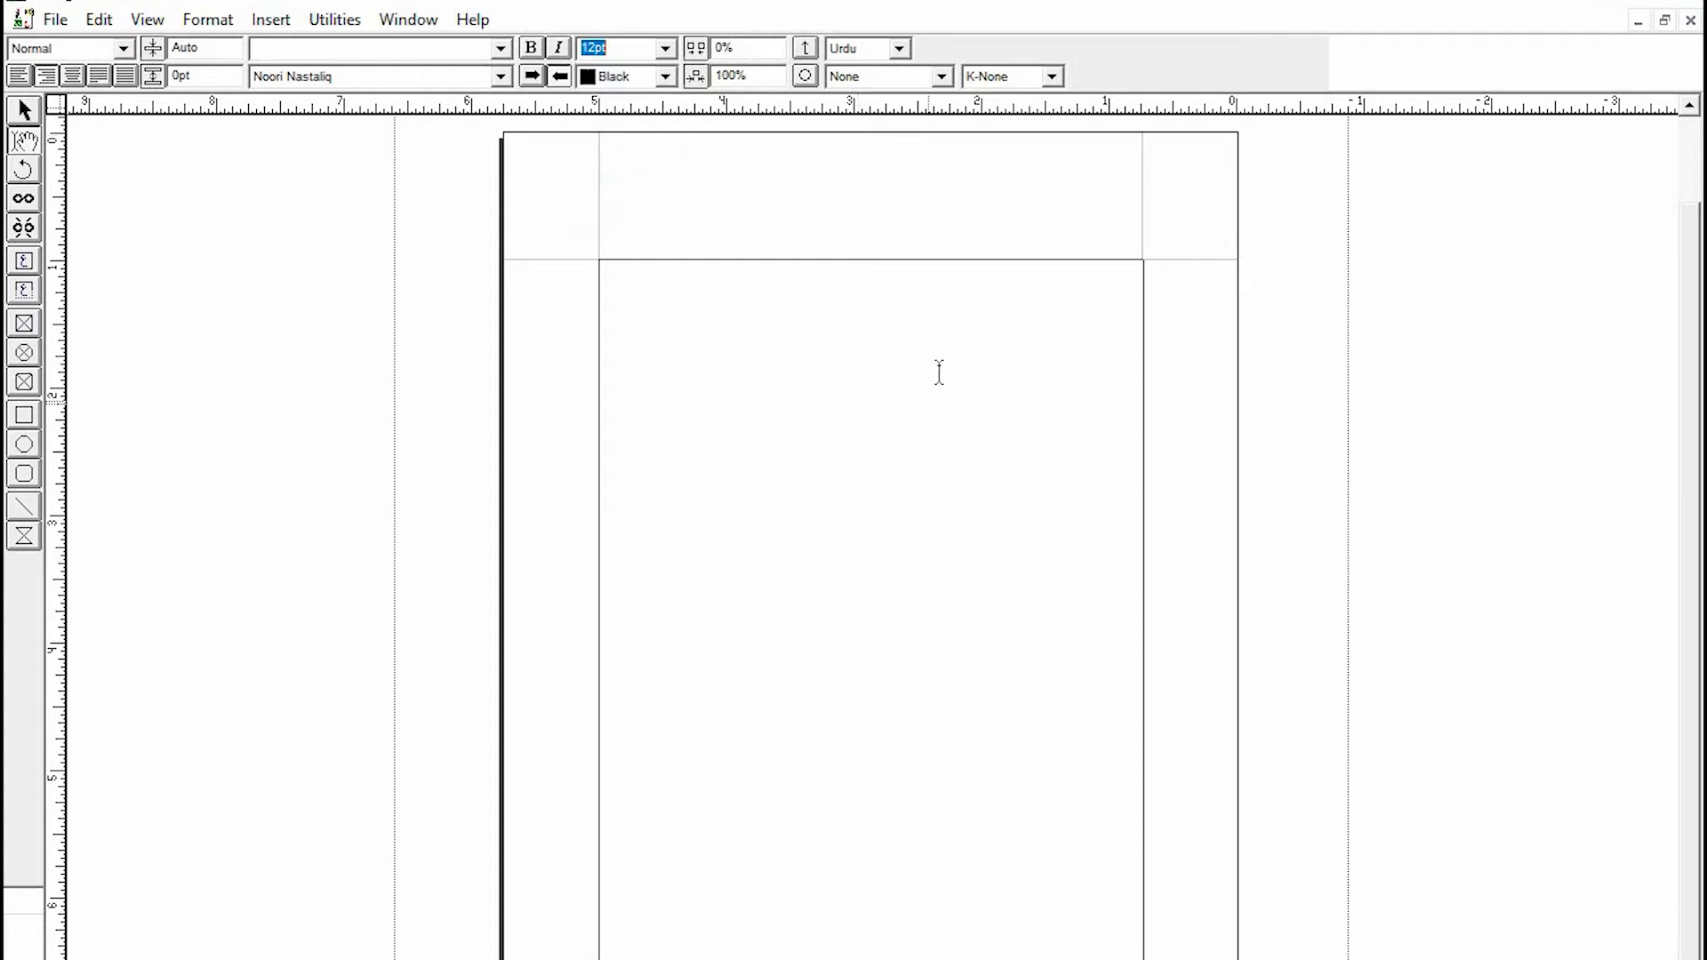
- Place the cursor in the text area, add three blank lines and tab indents, and type میرا پاکستان
click(939, 372)
key(Return)
key(Return)
key(Return)
key(Tab)
key(Tab)
key(Tab)
key(Tab)
text(میرا پاکستان)
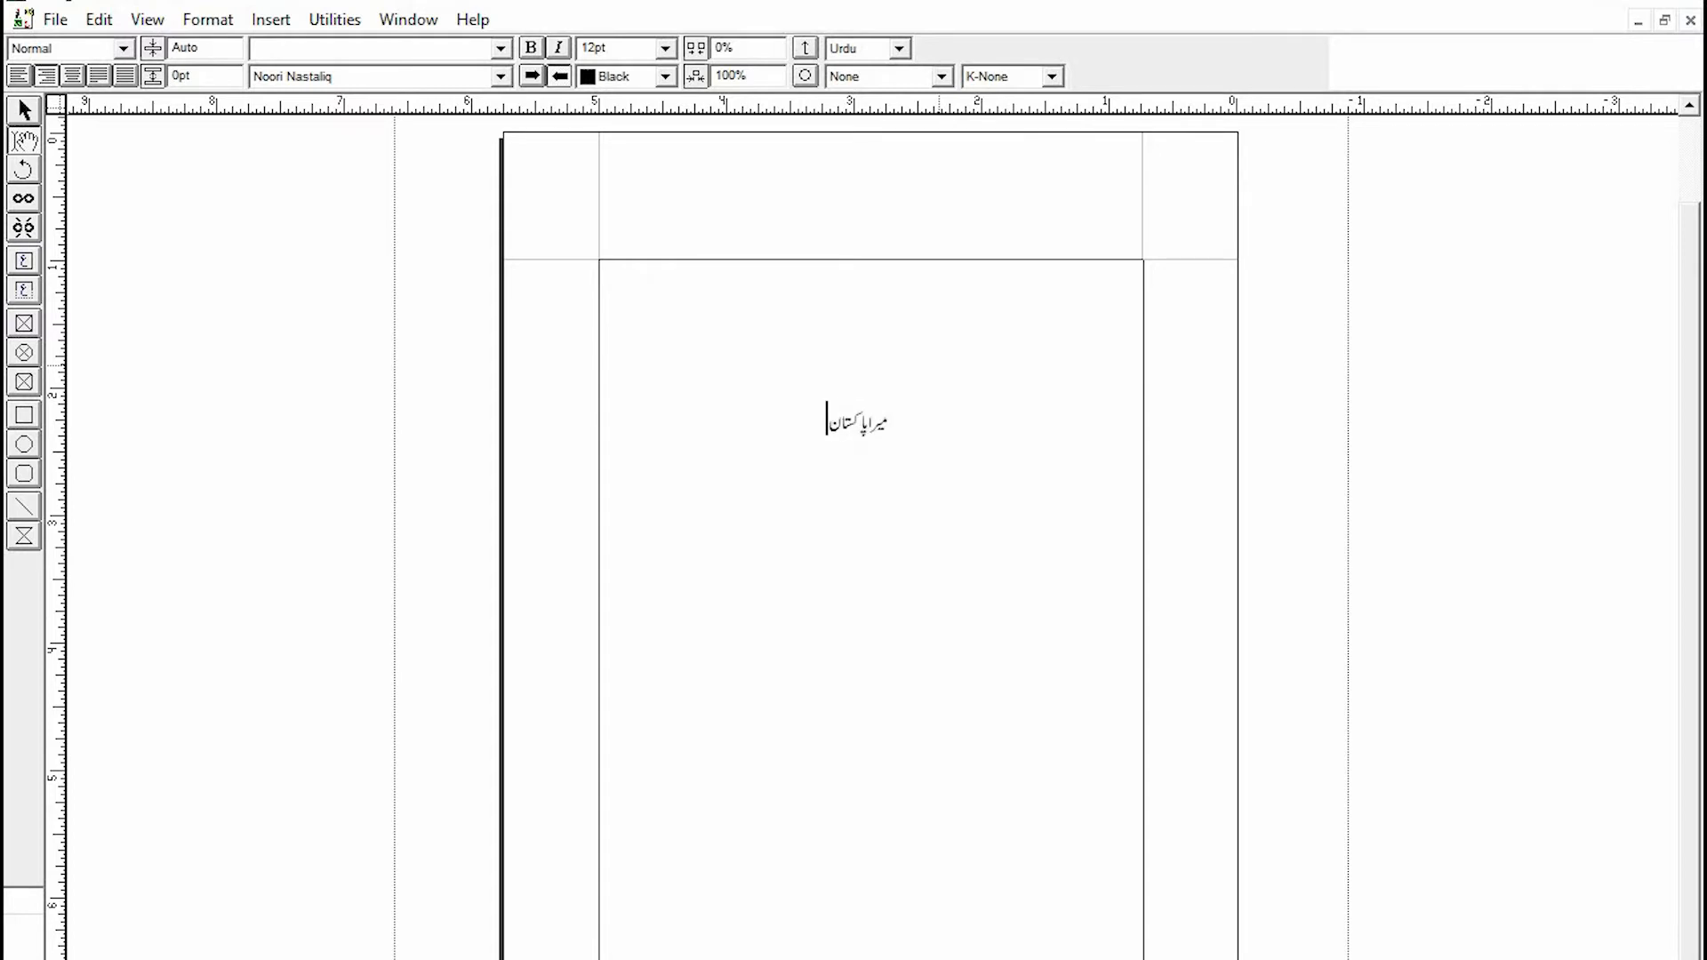
- Select the heading میرا پاکستان and enlarge it to 48 pt
shift+click(898, 418)
click(665, 48)
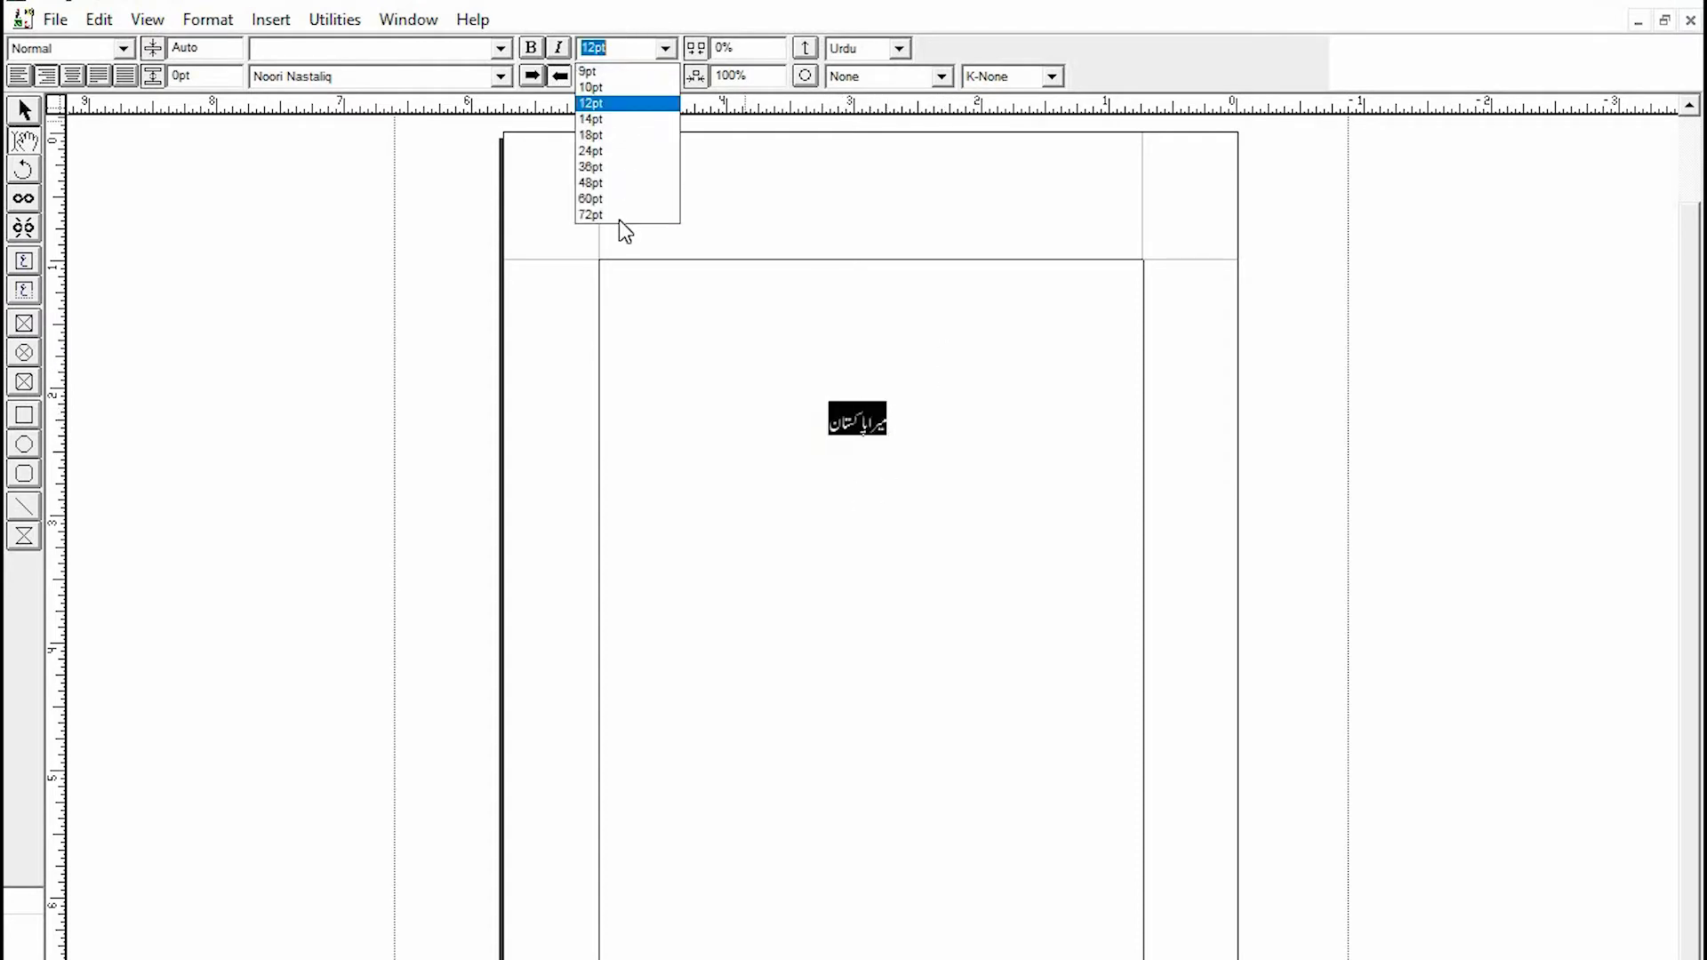
click(628, 158)
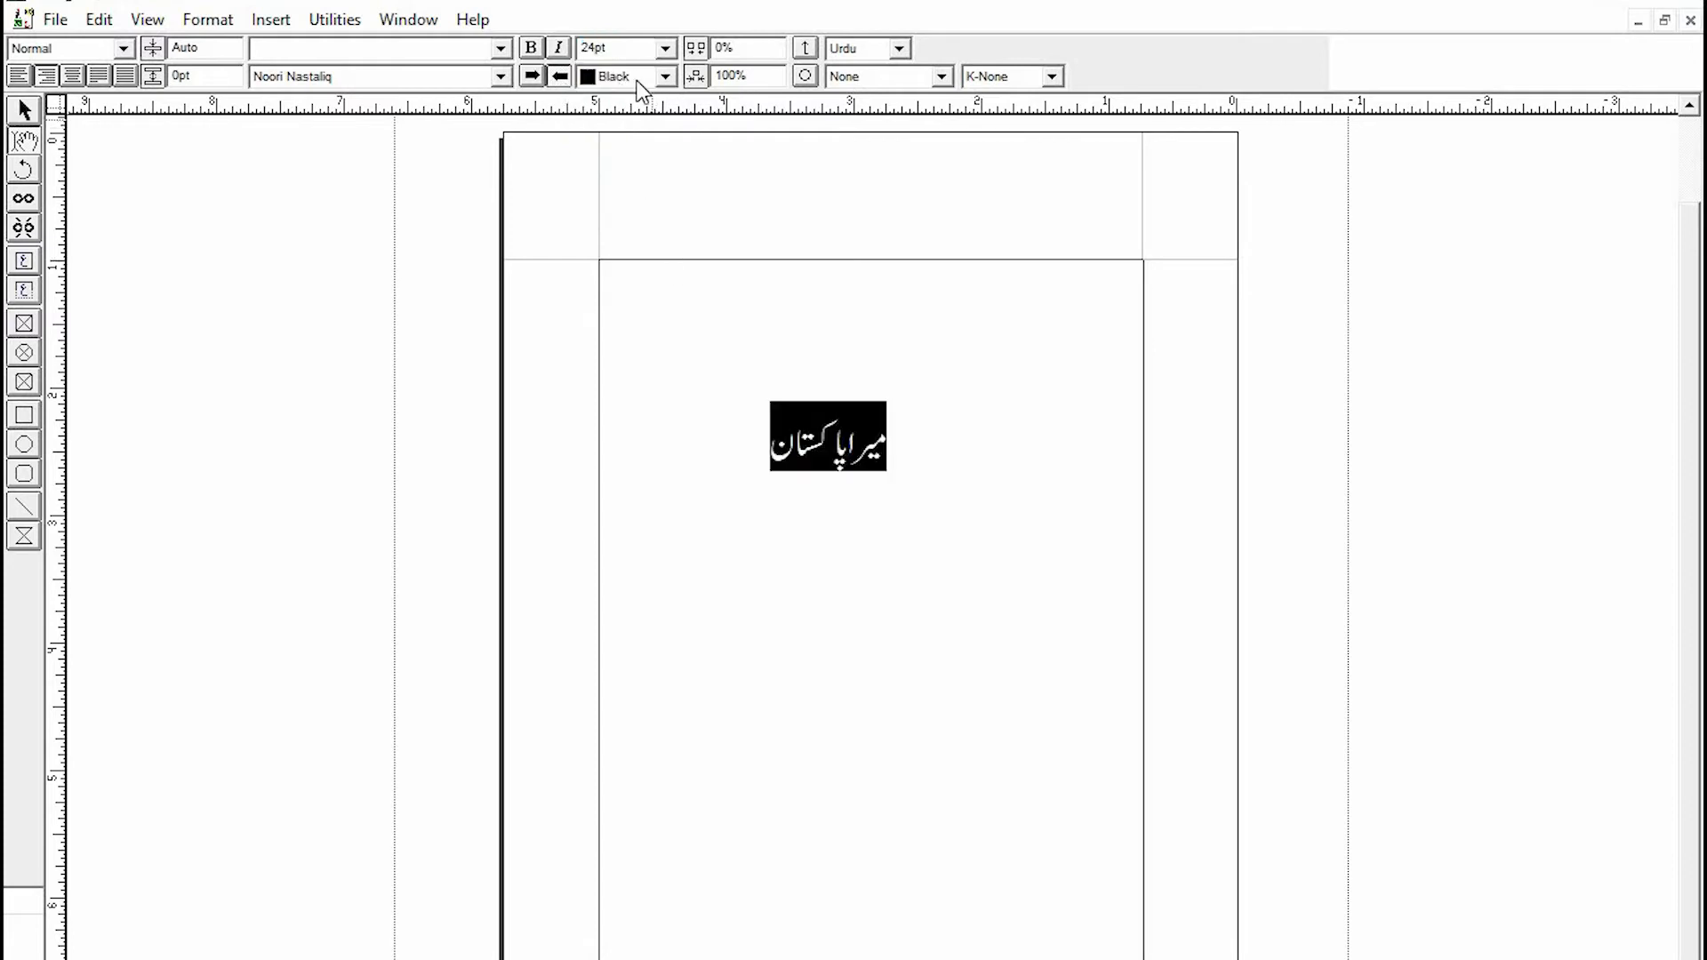
click(666, 48)
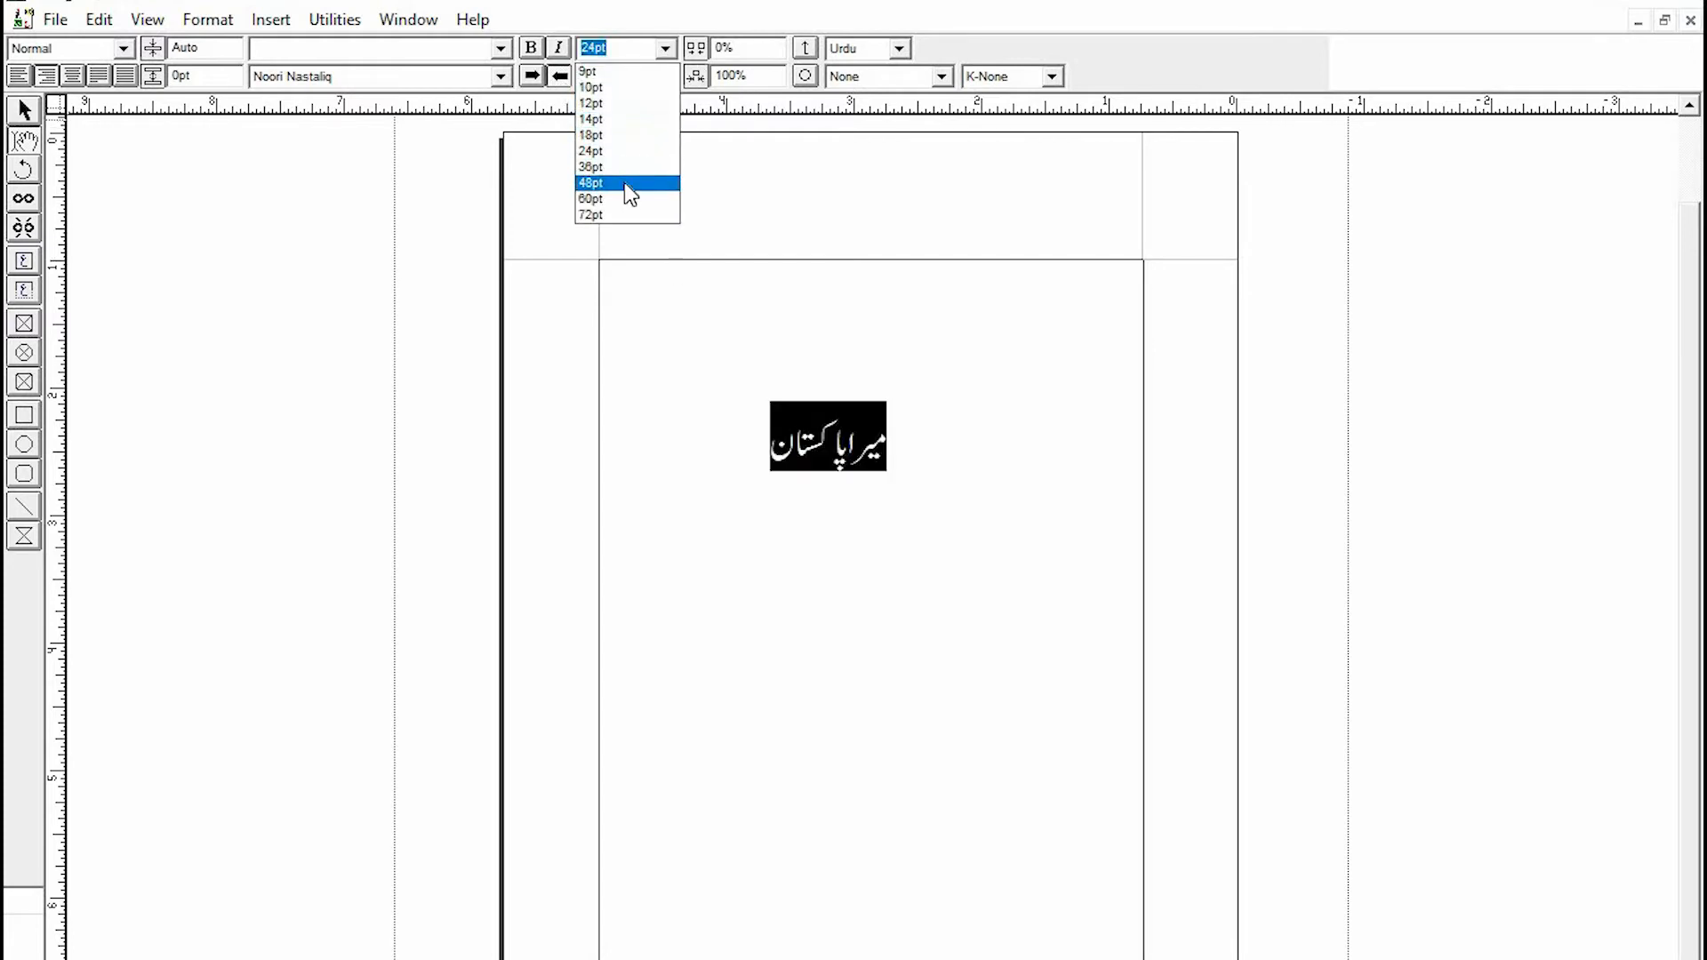
click(624, 183)
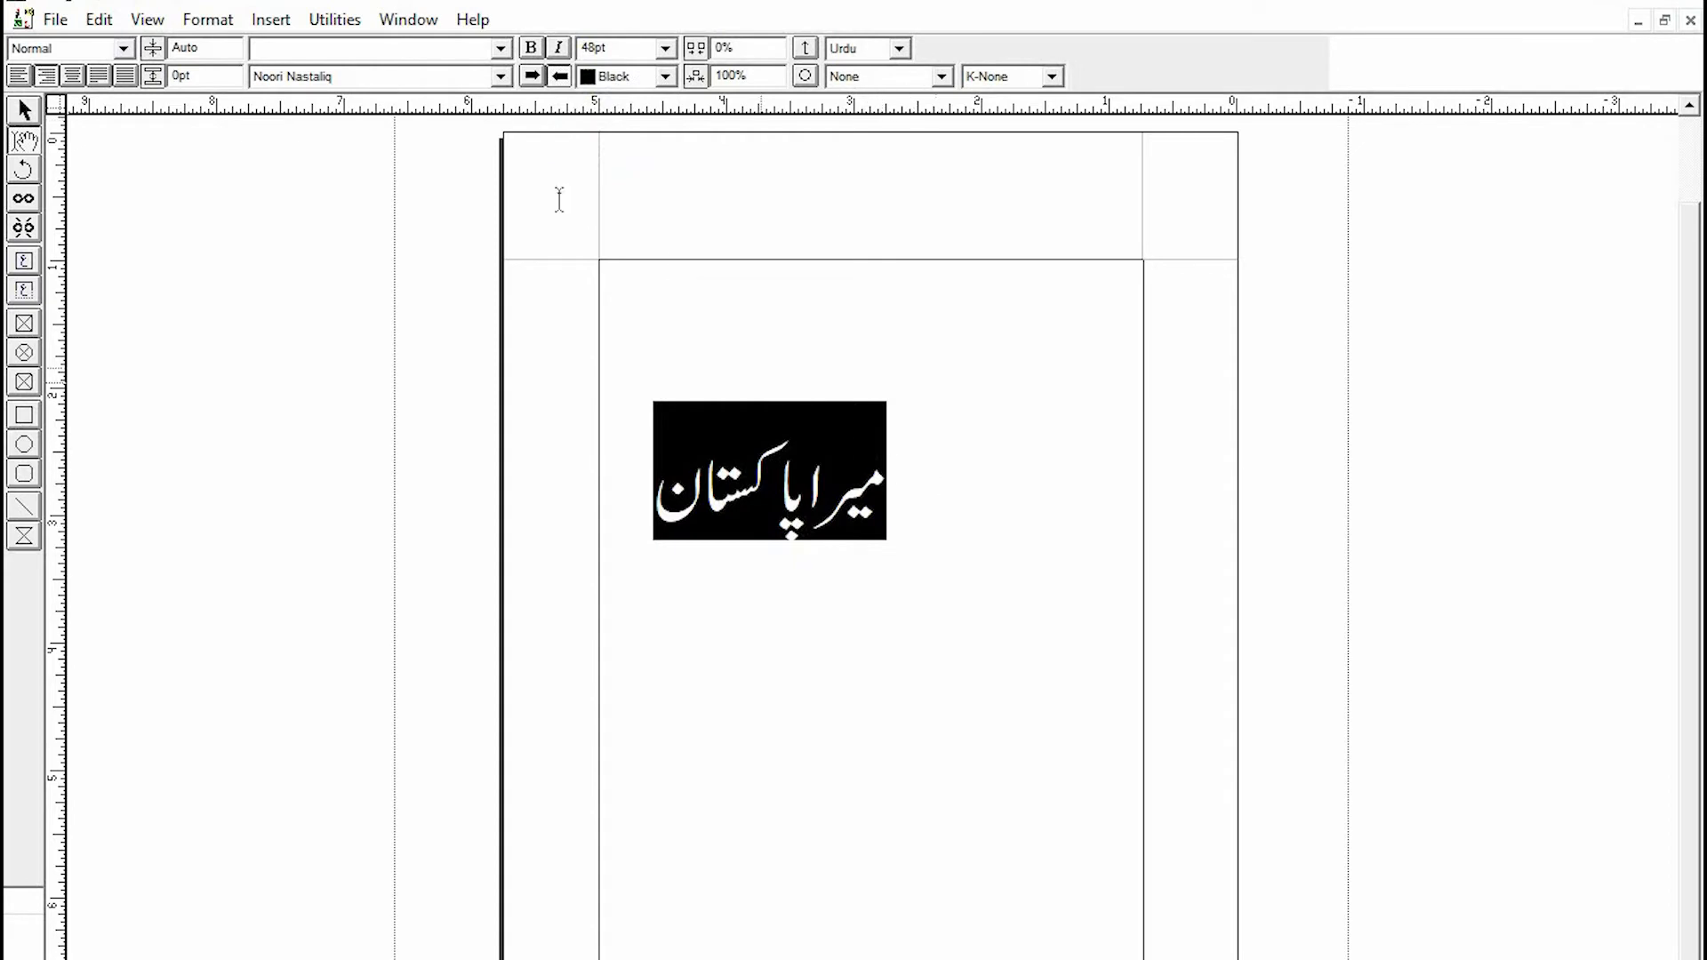
- Center the heading and delete the leading tab indents before it
click(77, 79)
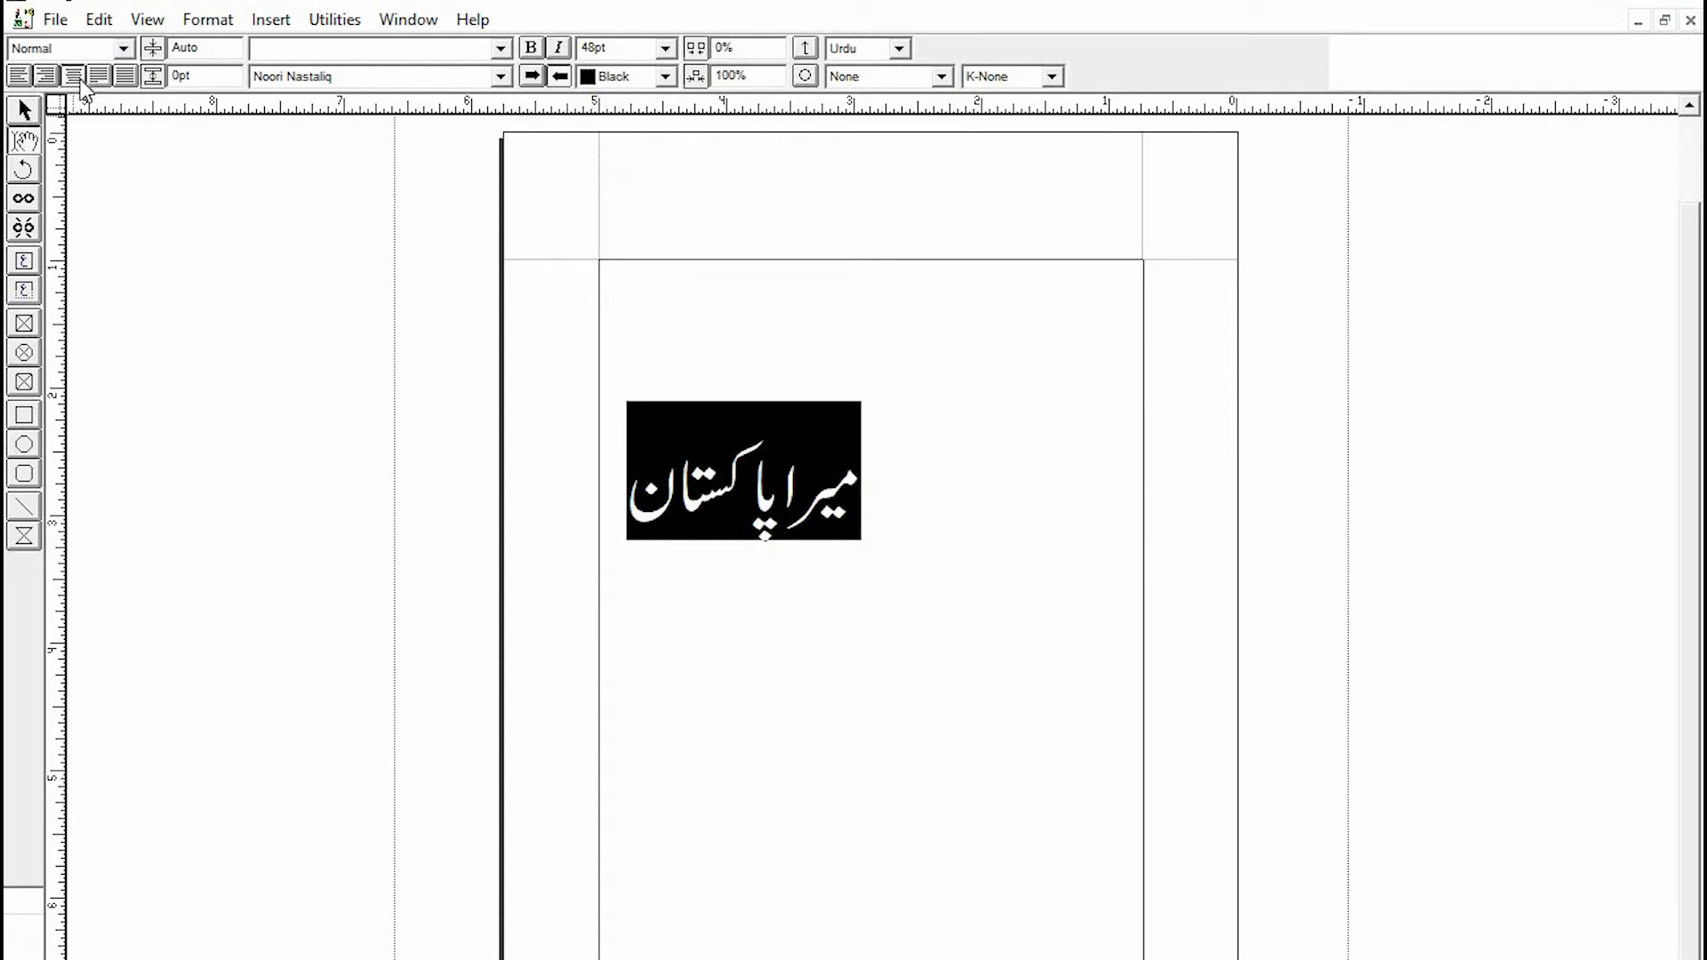
click(939, 501)
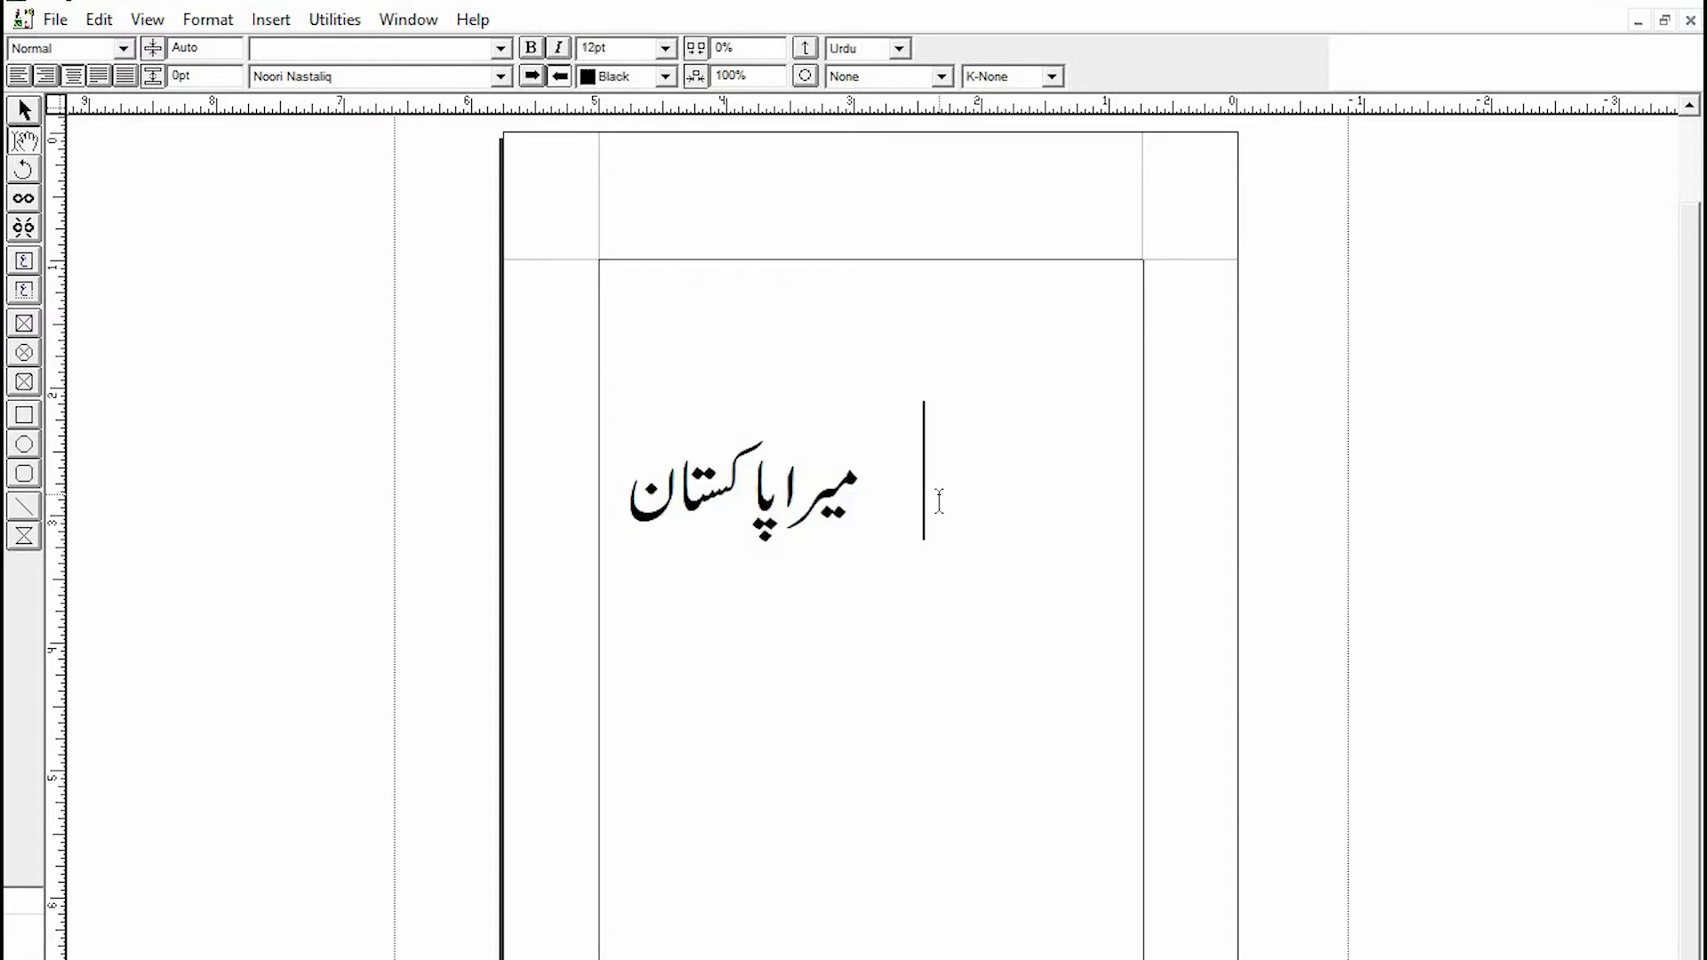
key(BackSpace)
key(BackSpace)
key(BackSpace)
key(BackSpace)
key(BackSpace)
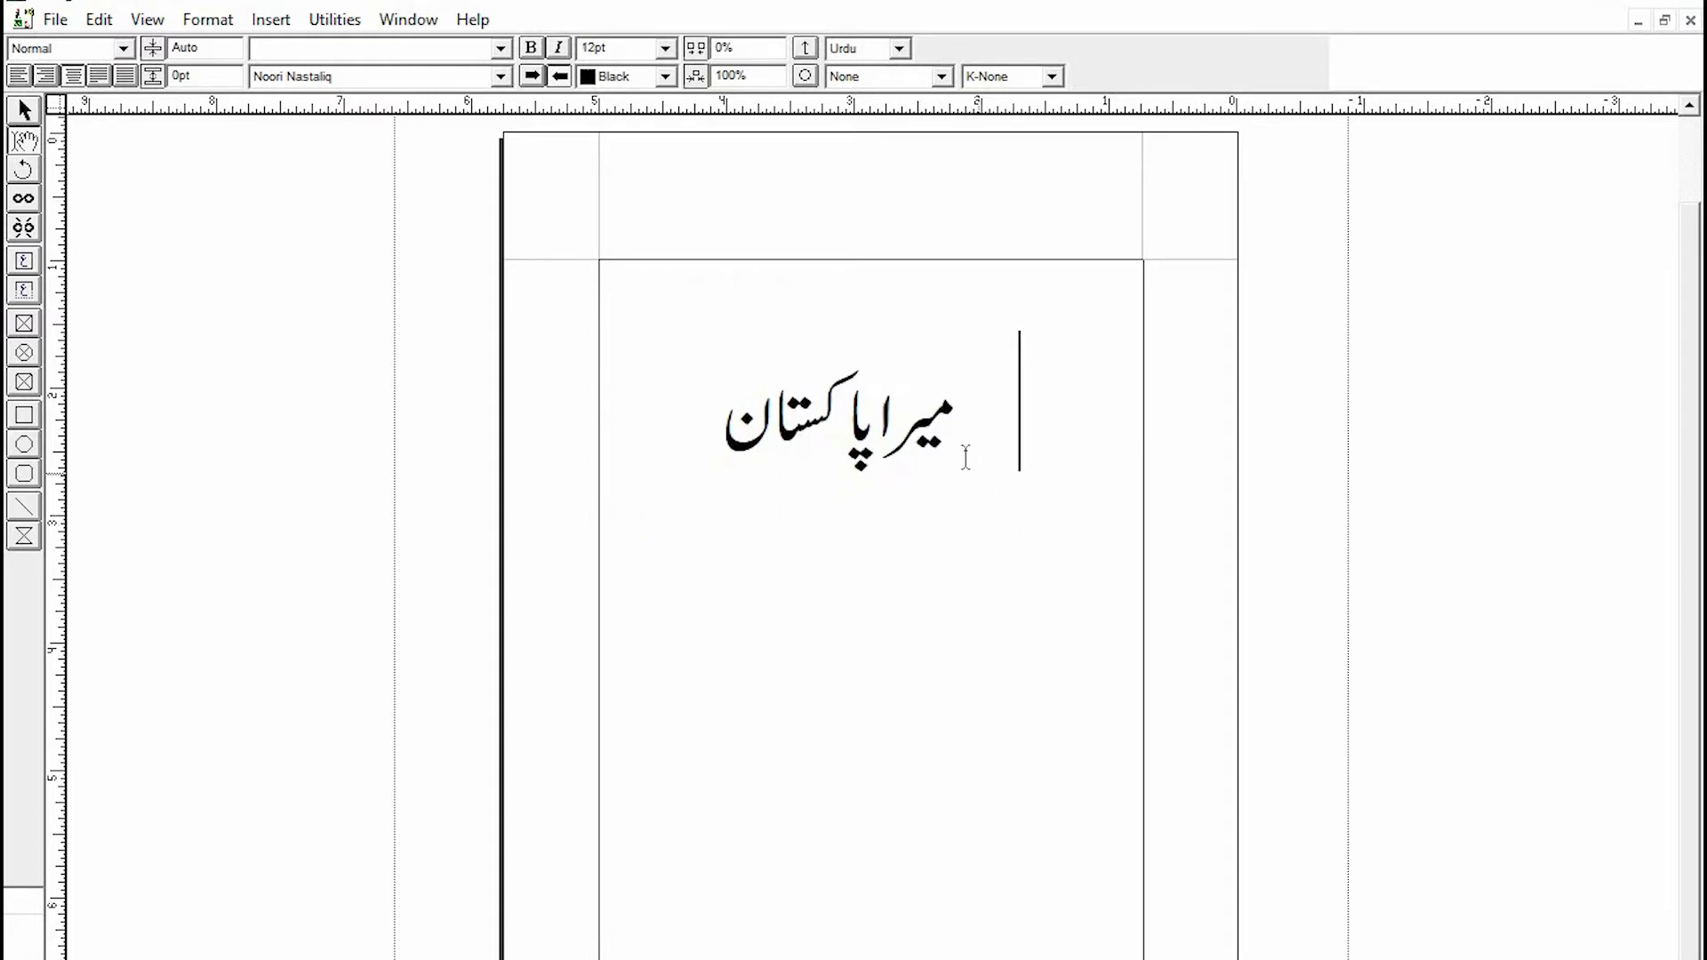
key(BackSpace)
- Start two new right-aligned lines below the heading and set their font size to 10 pt
click(722, 432)
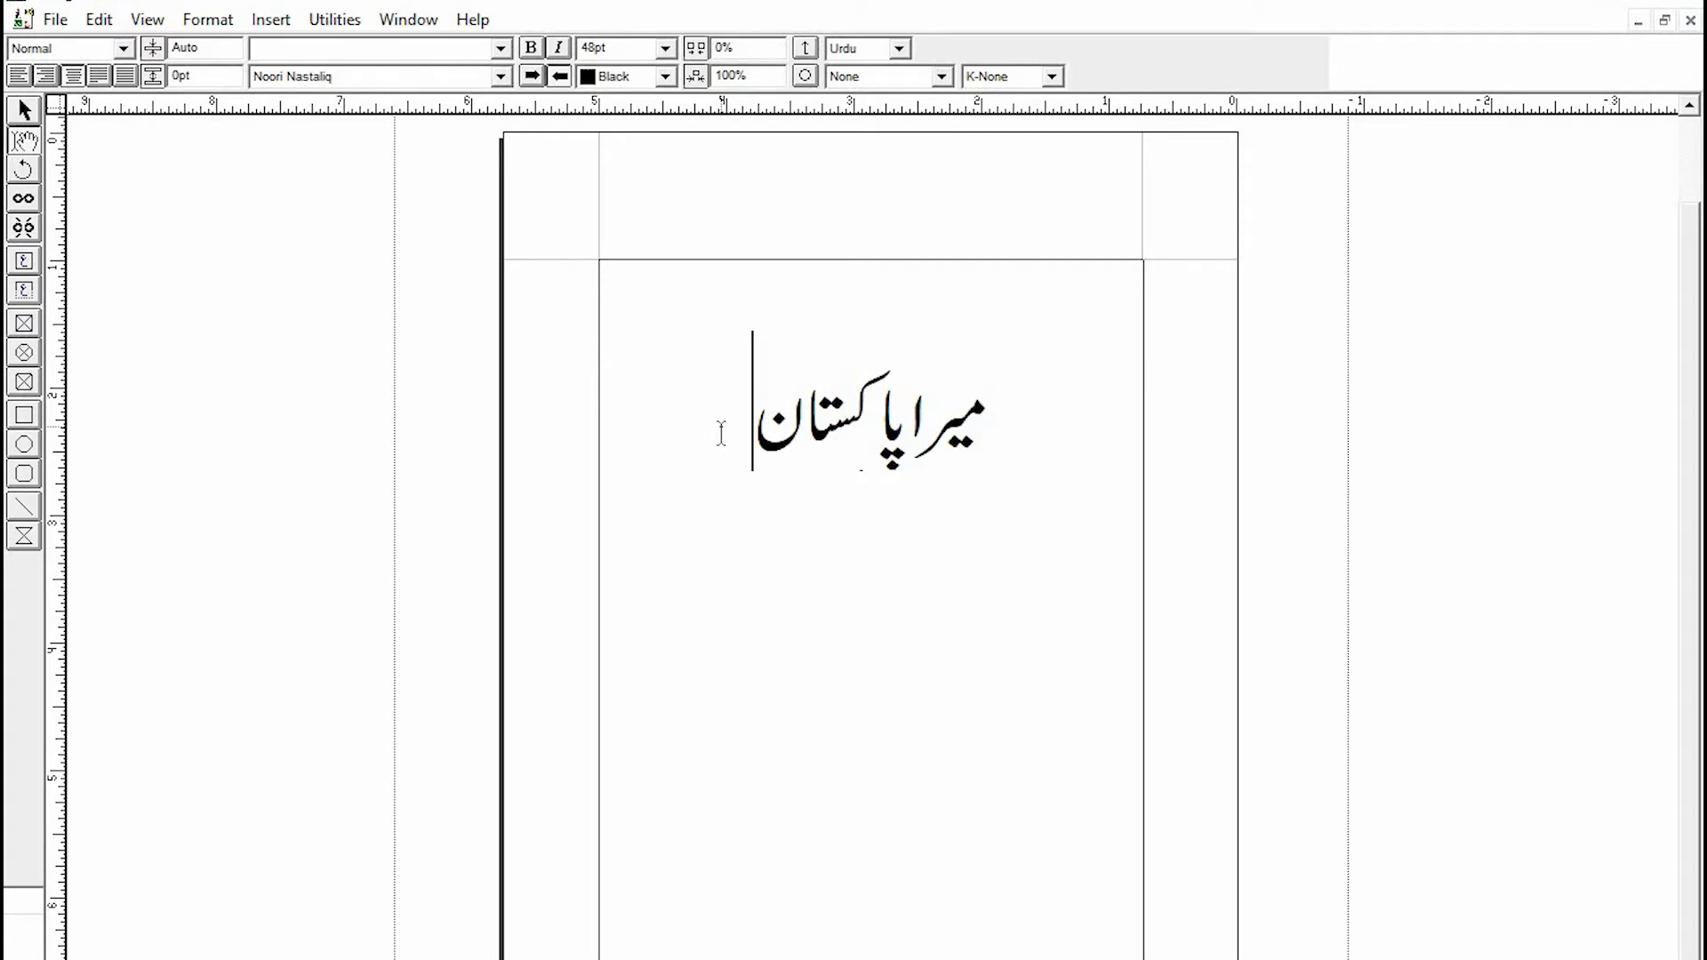
key(Return)
key(Return)
click(45, 76)
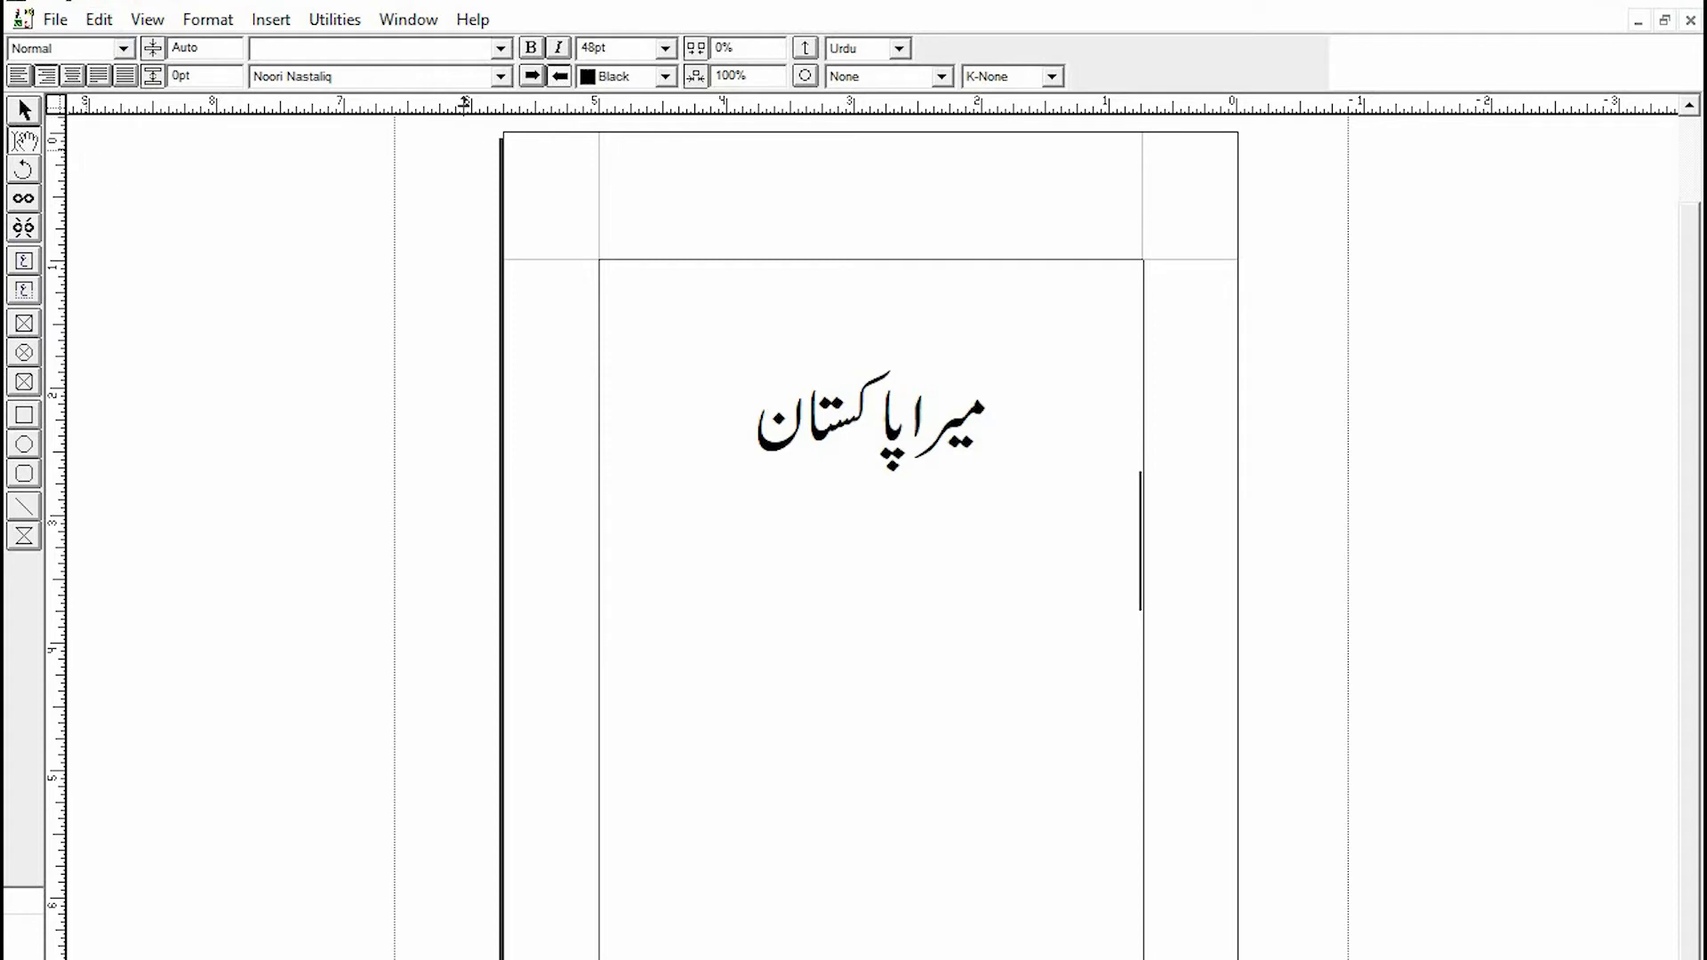
click(664, 47)
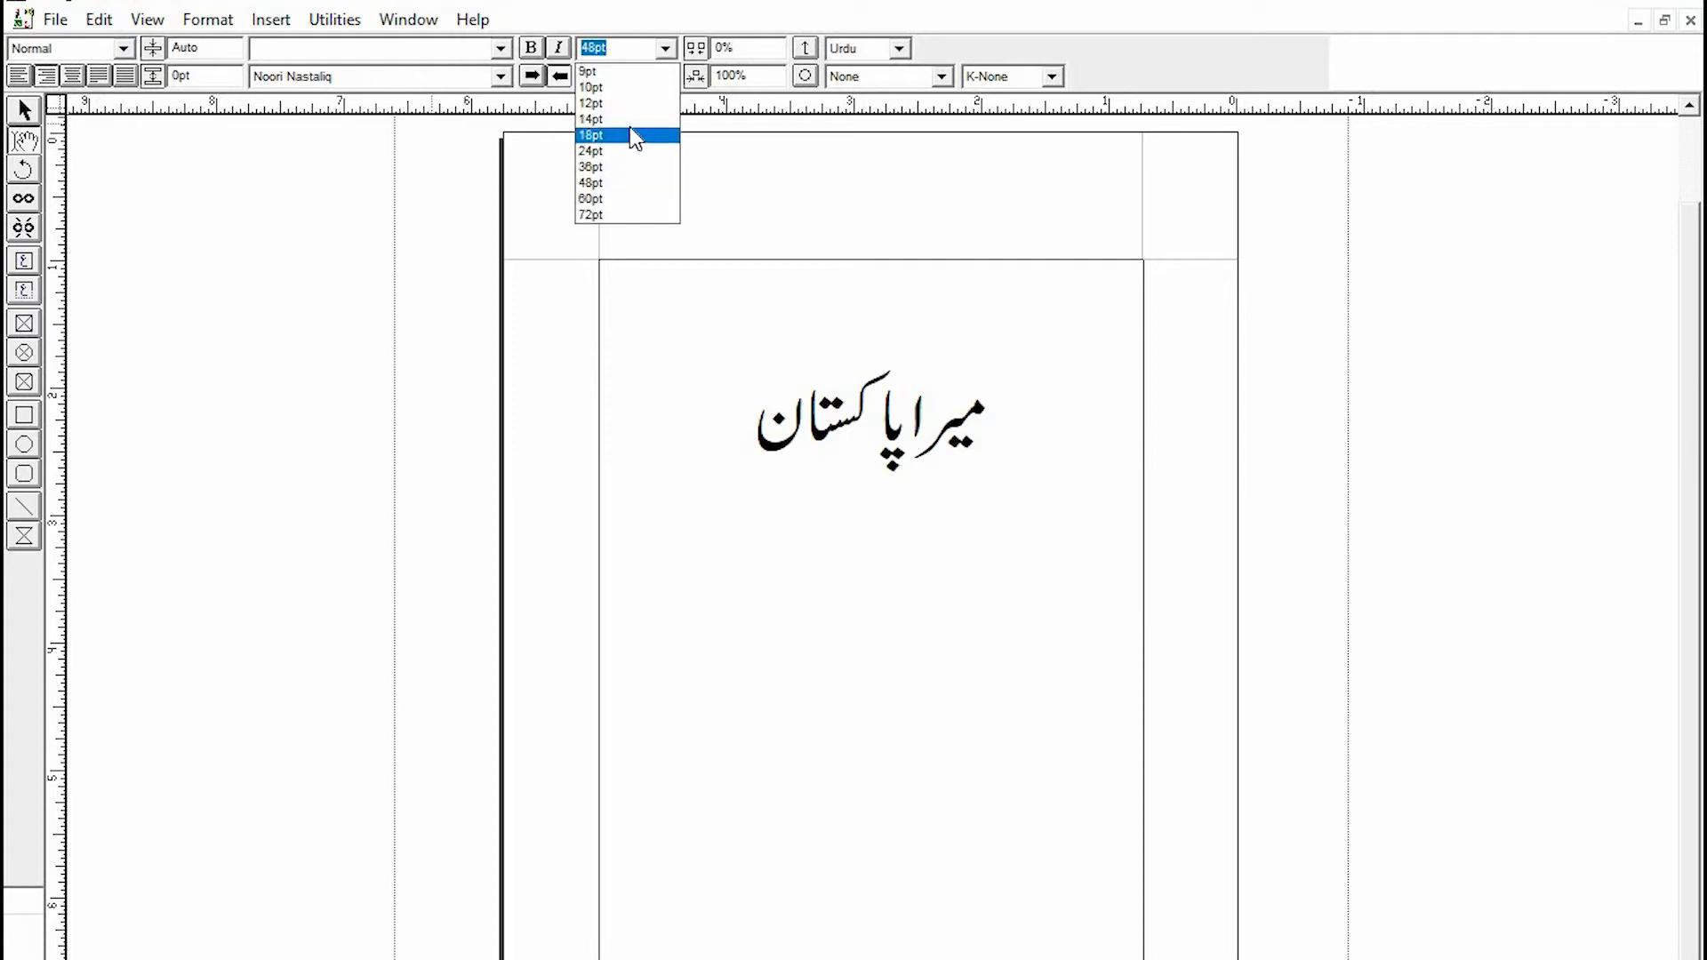
click(628, 119)
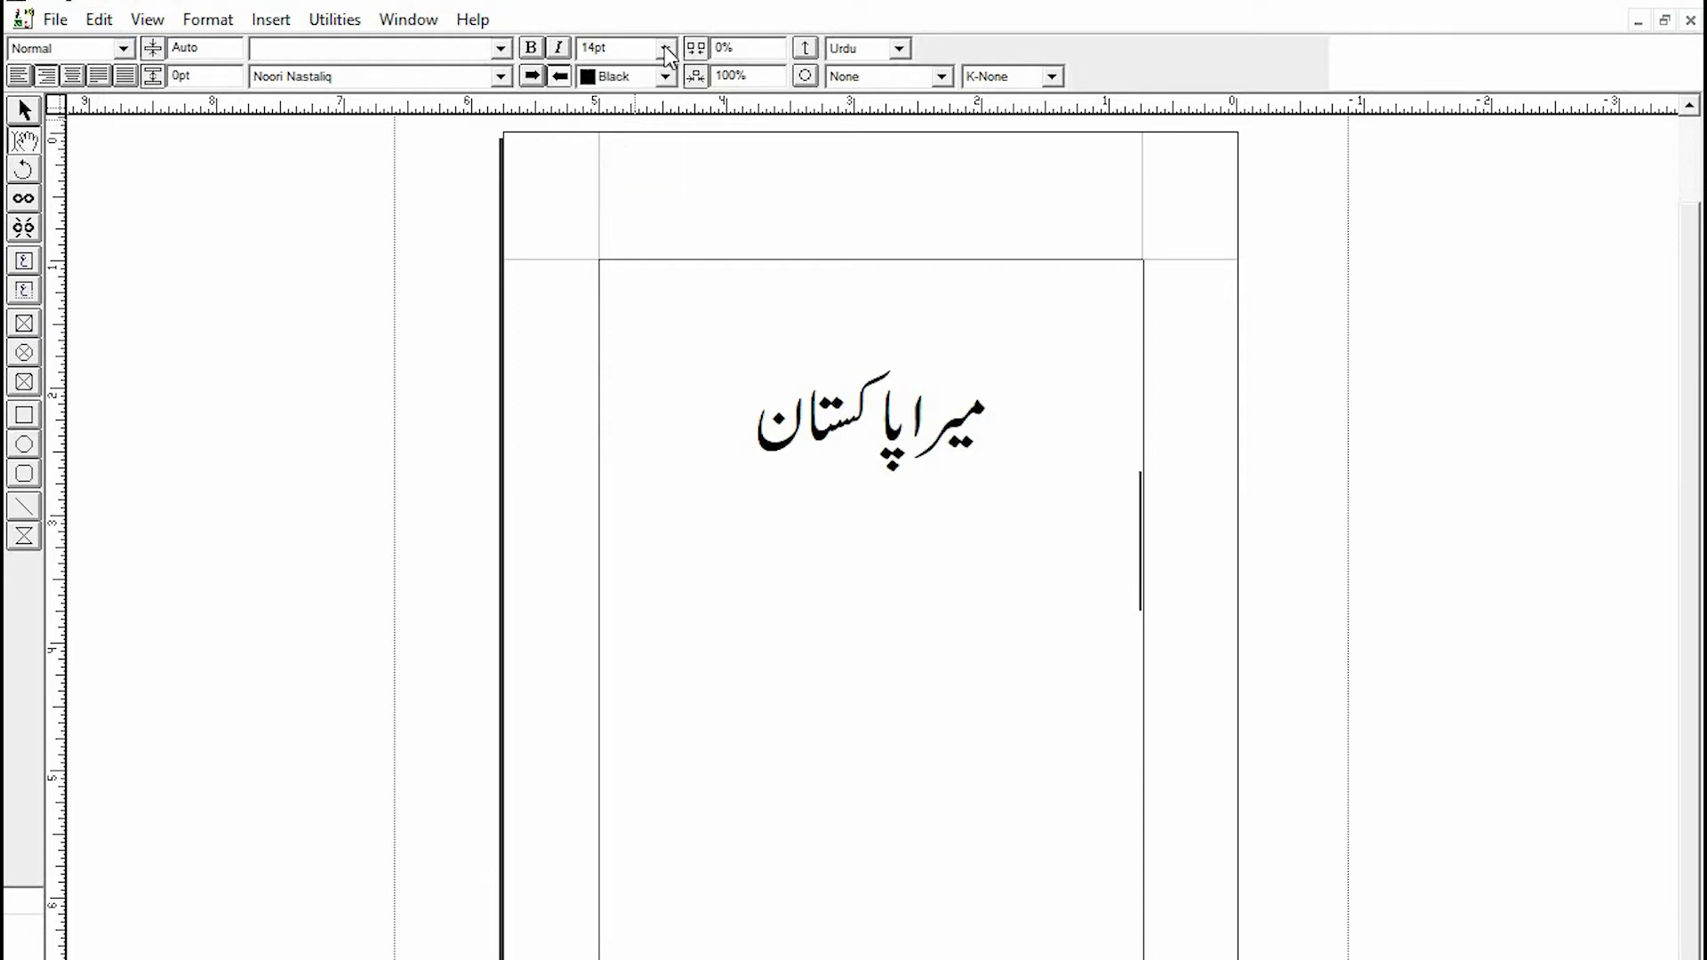
click(666, 47)
click(647, 96)
click(664, 49)
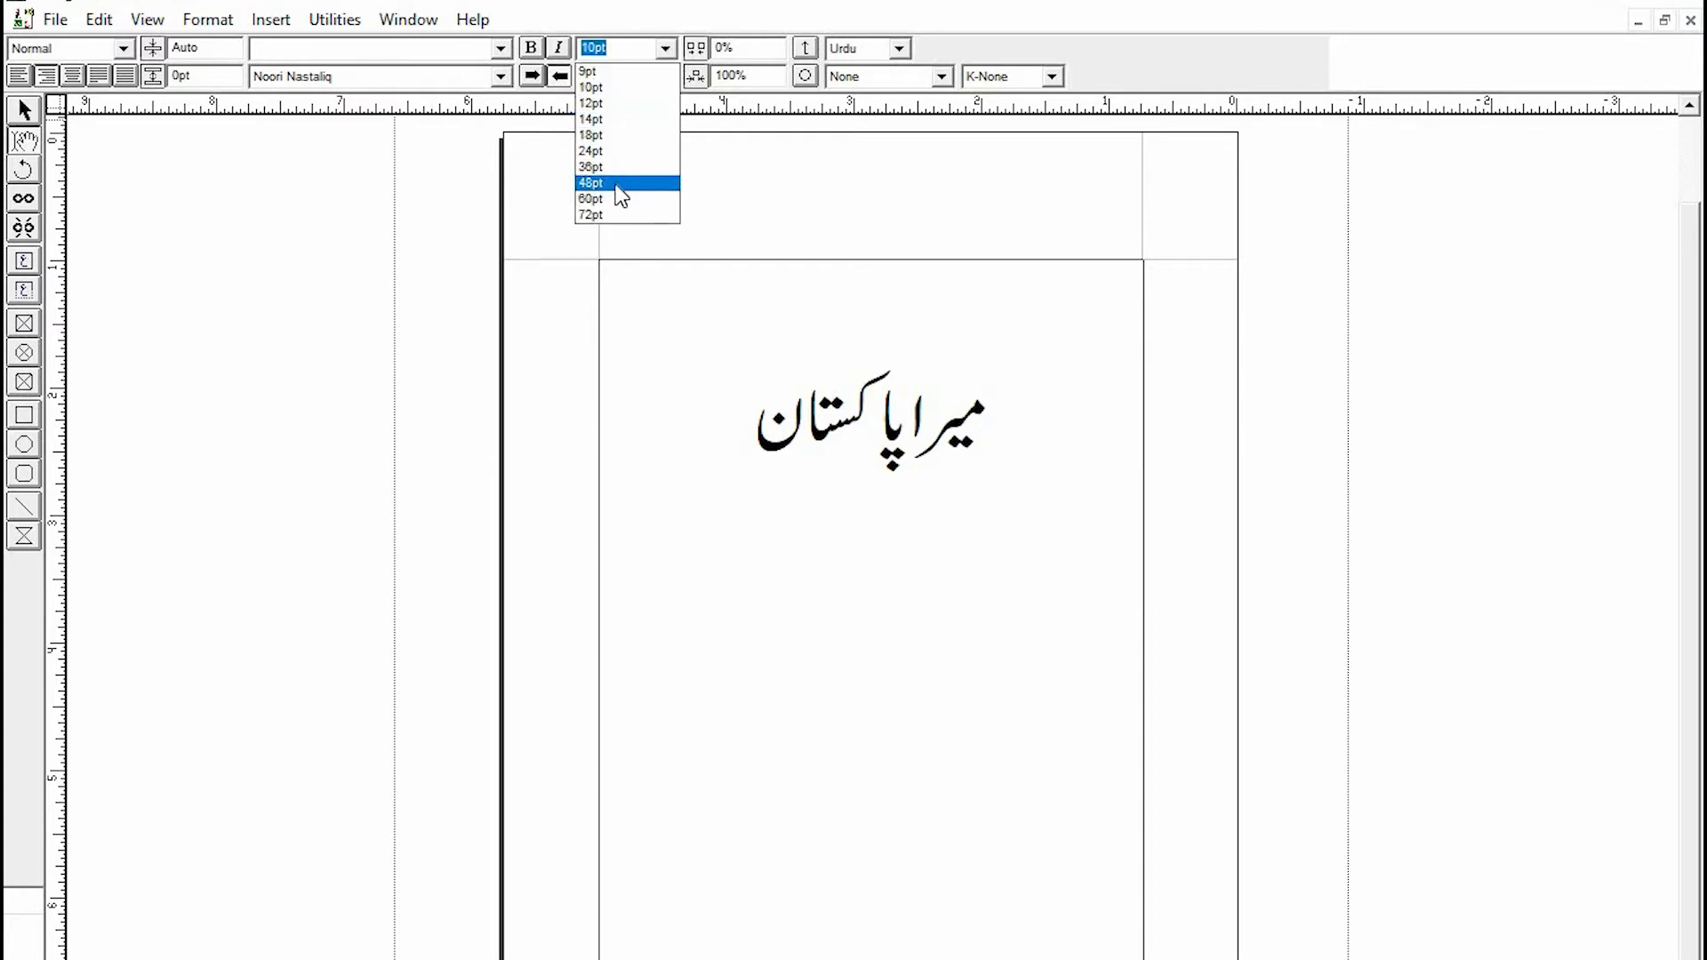
click(620, 87)
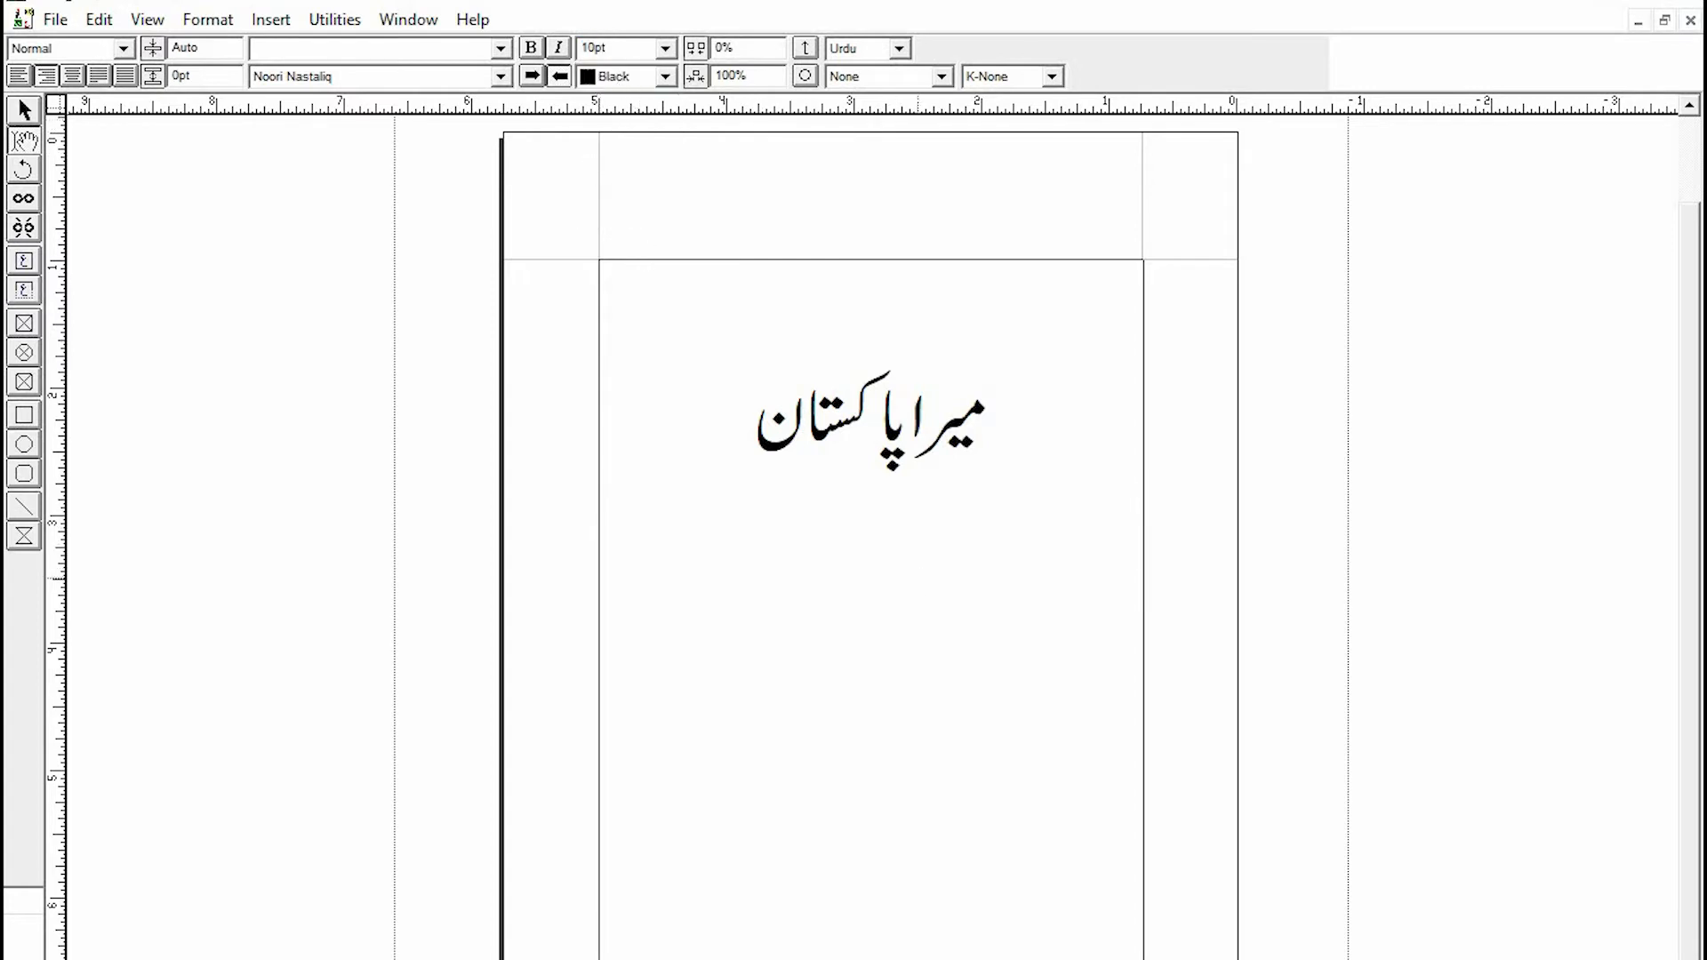
- Indent with a tab and type the sentence میں اپنے ملک سے بہت پیار کرتا ہوں
key(Tab)
text(یں اپنے ملک سے پیار)
key(BackSpace)
key(BackSpace)
key(BackSpace)
key(BackSpace)
text(پہار)
key(BackSpace)
key(BackSpace)
key(BackSpace)
text(ہار)
key(BackSpace)
key(BackSpace)
key(BackSpace)
text(یار کت)
text(ا ہ)
key(BackSpace)
key(BackSpace)
key(BackSpace)
key(BackSpace)
text(رتا ہوں میرے ملک کی)
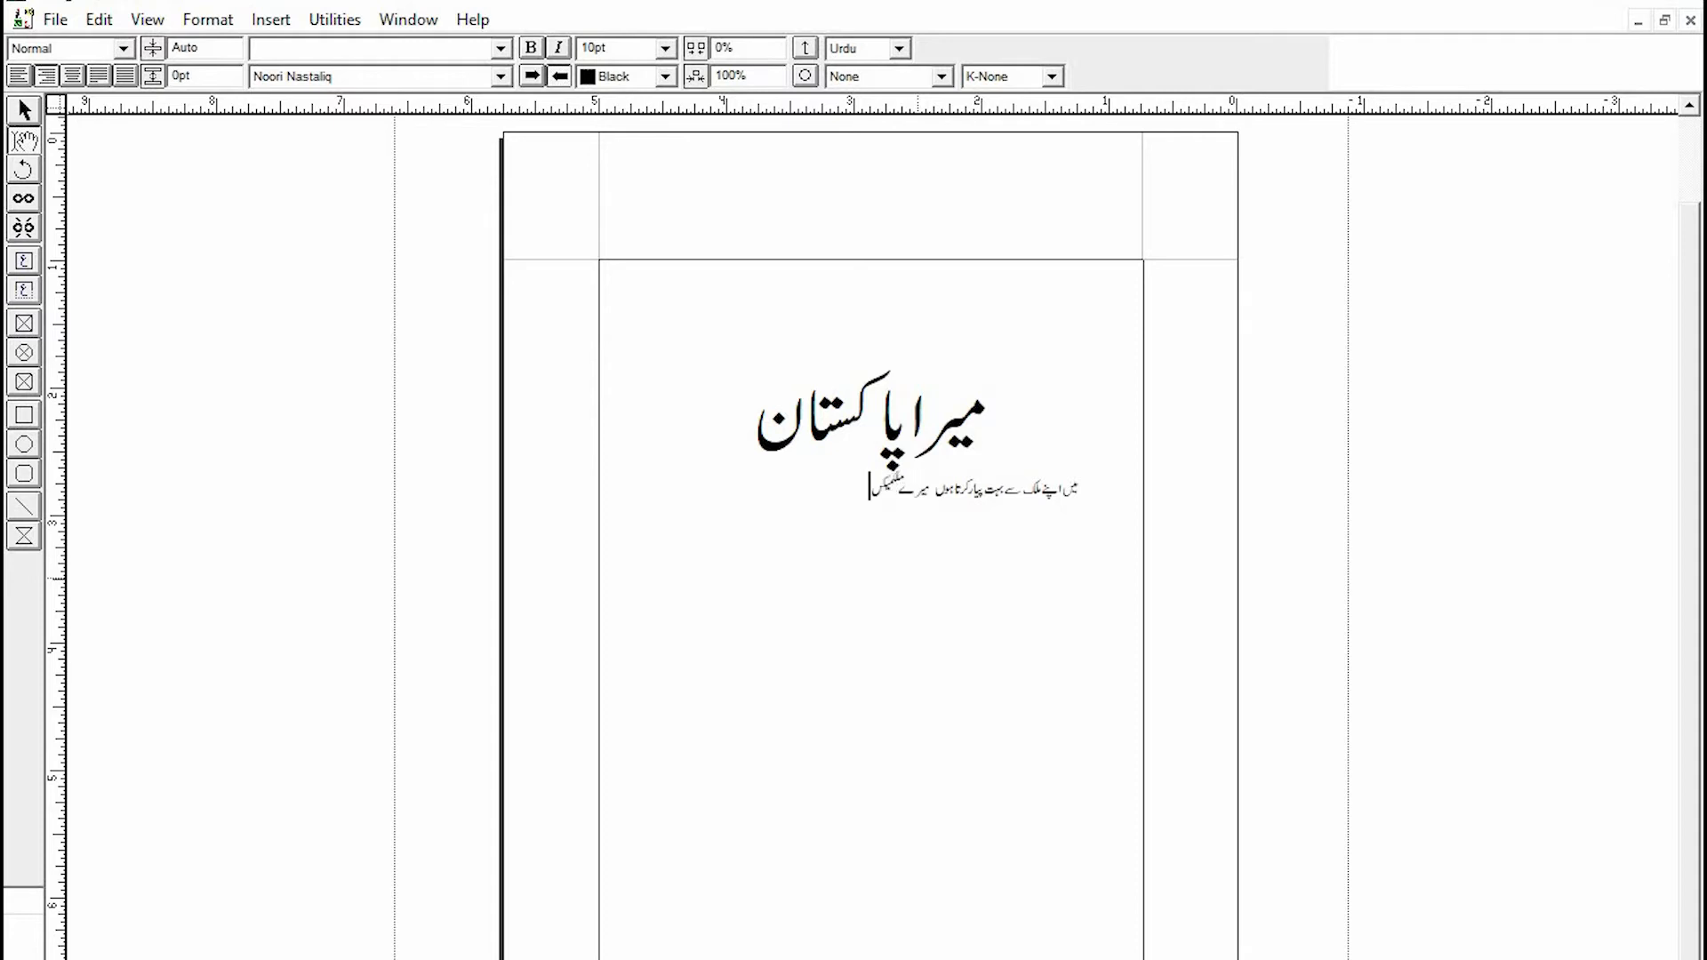
- Continue the line with میرے ملک میں چار موسم پائے جاتے ہیں۔
key(BackSpace)
key(BackSpace)
text(میں چار موسم پائے جاتے ہیں۔)
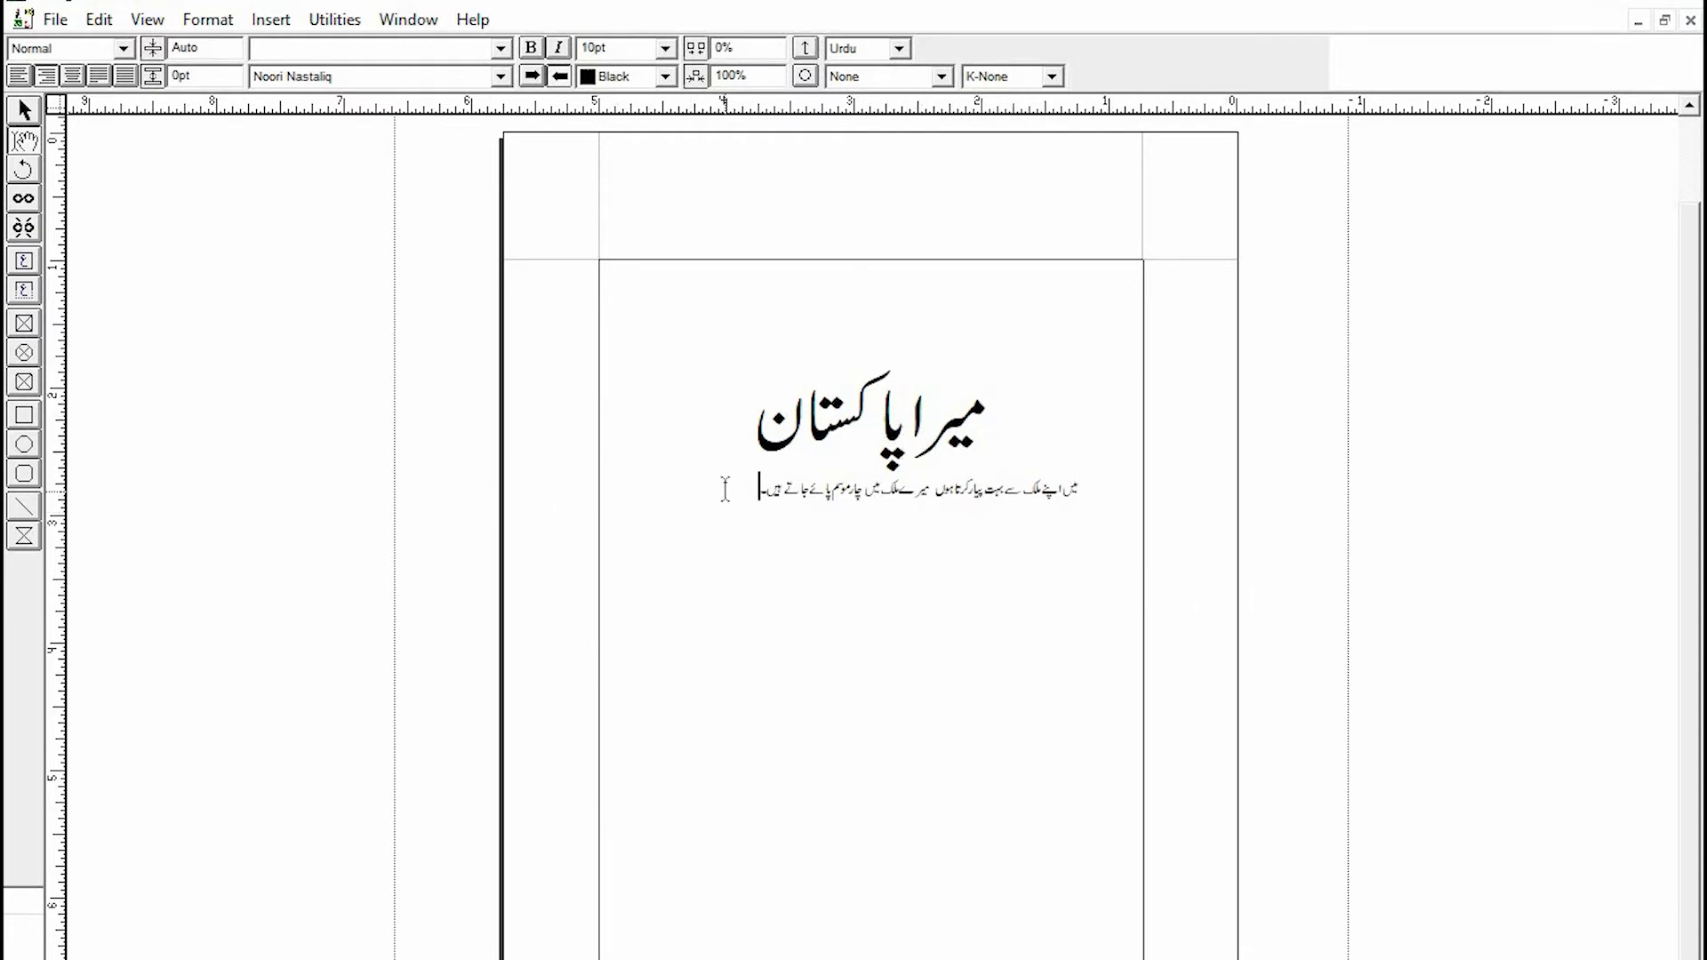
- Add three blank lines below the Urdu sentence
drag(996, 425, 752, 433)
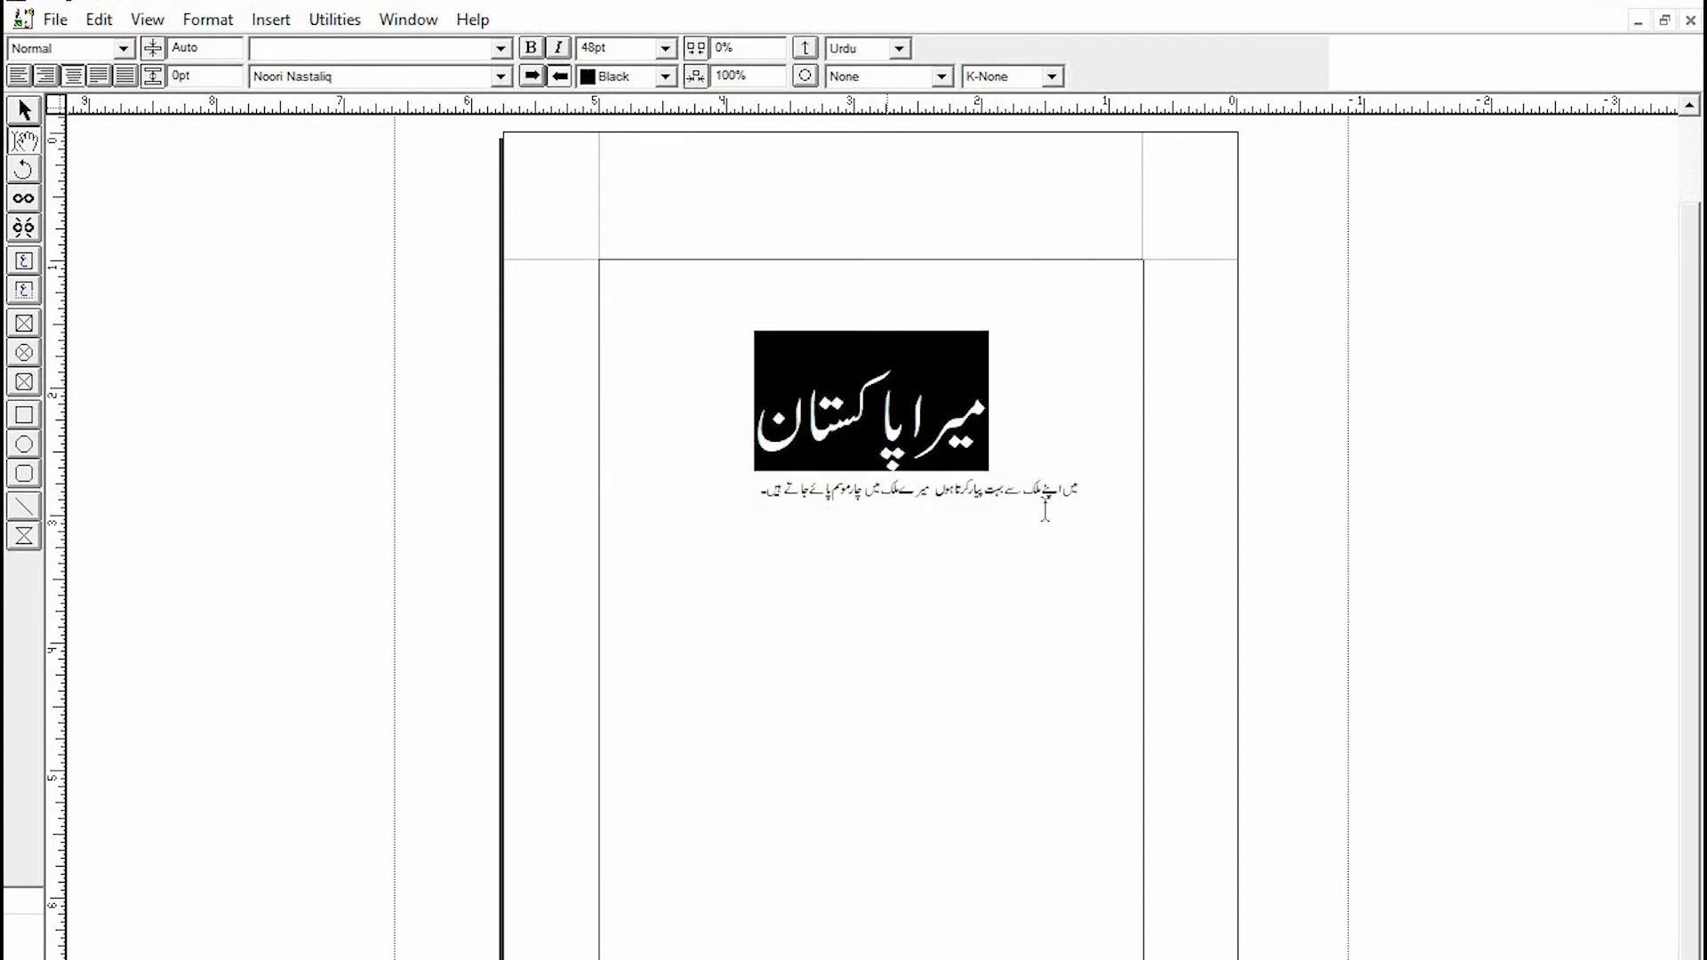
drag(1086, 499, 784, 516)
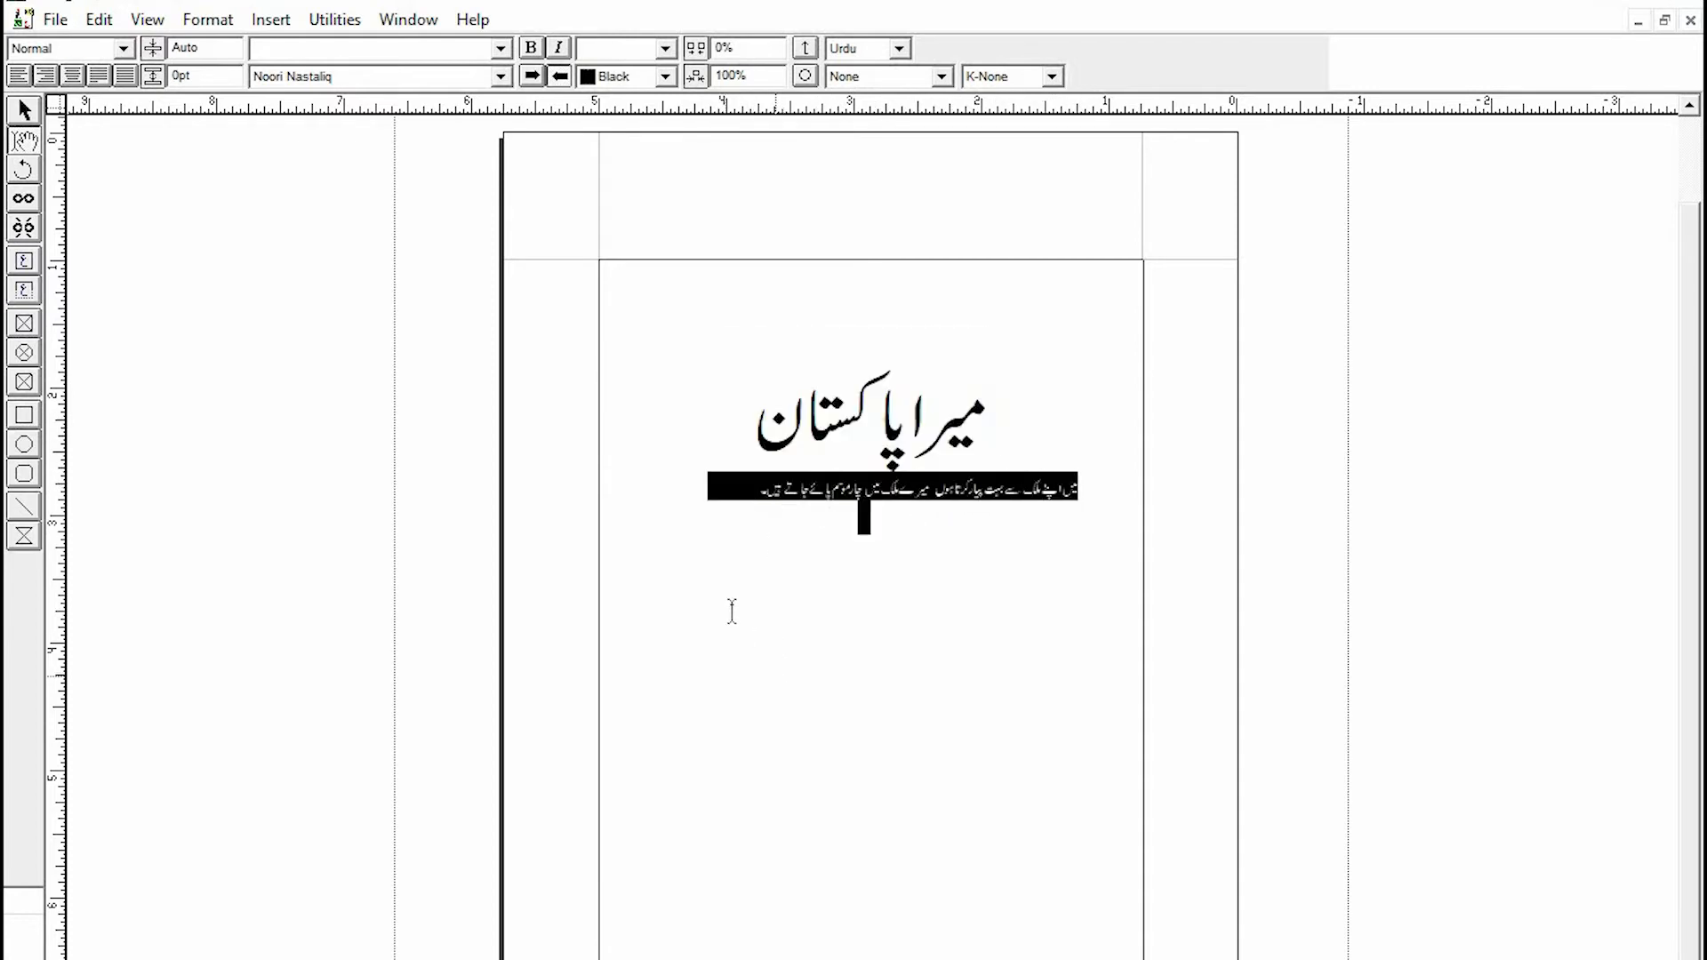
click(797, 667)
key(Return)
key(Return)
key(Return)
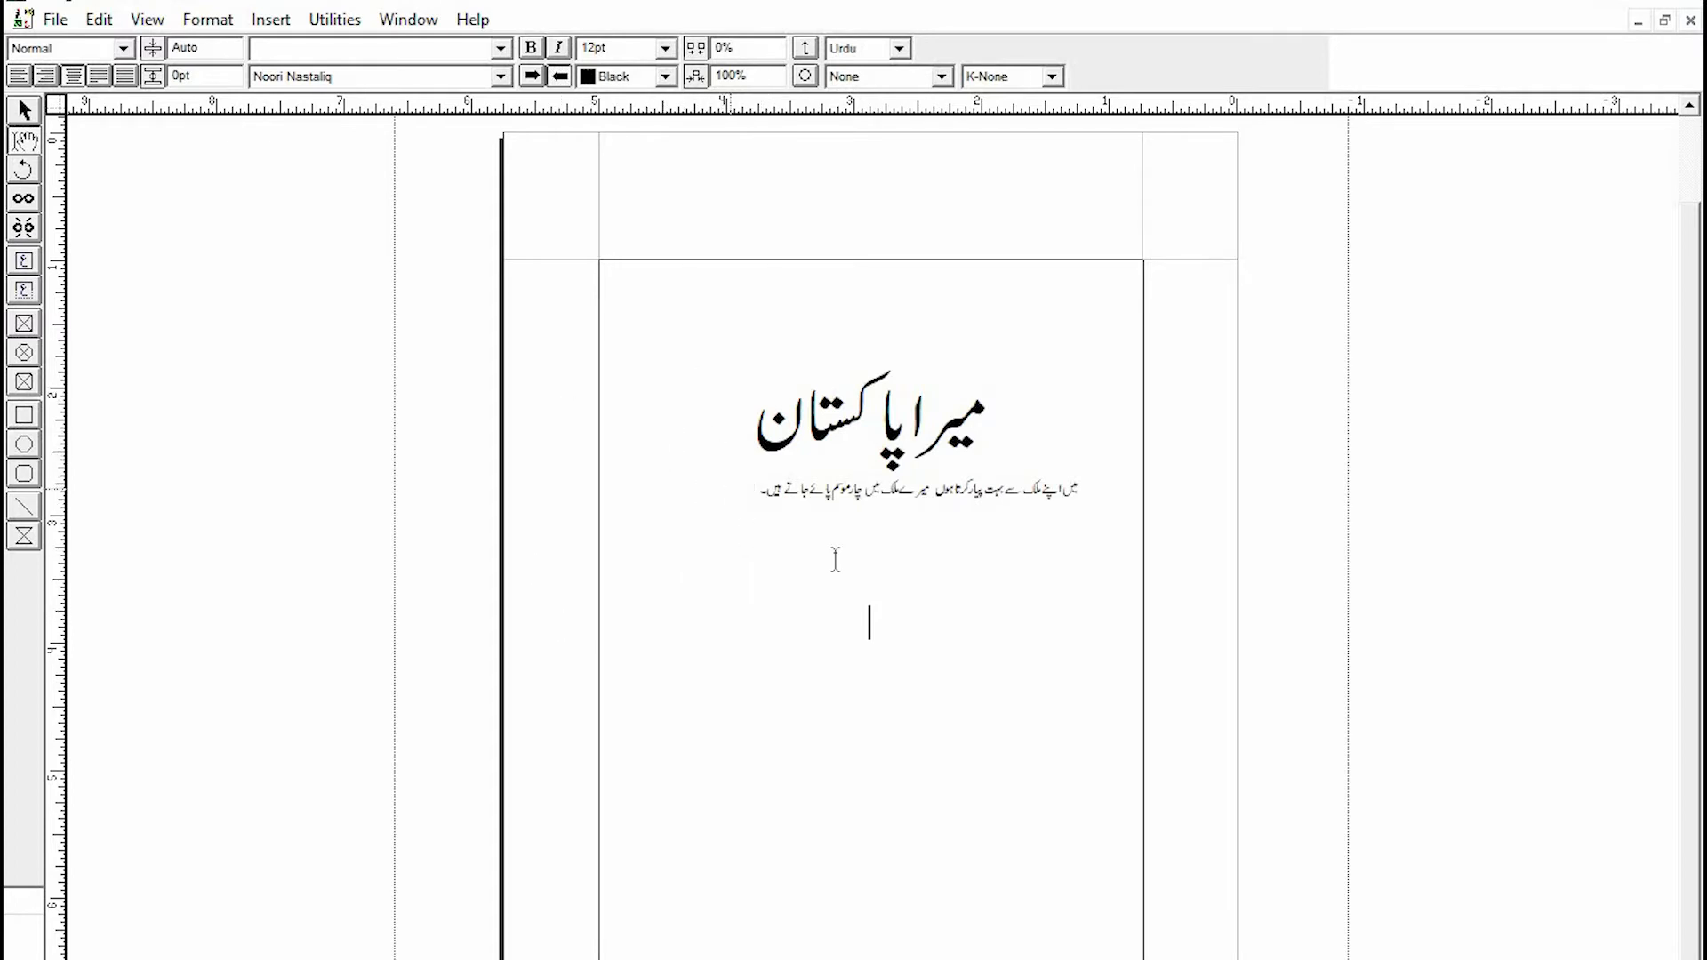
- Select the heading and the sentence line in turn to compare their sizes
drag(1083, 505, 769, 514)
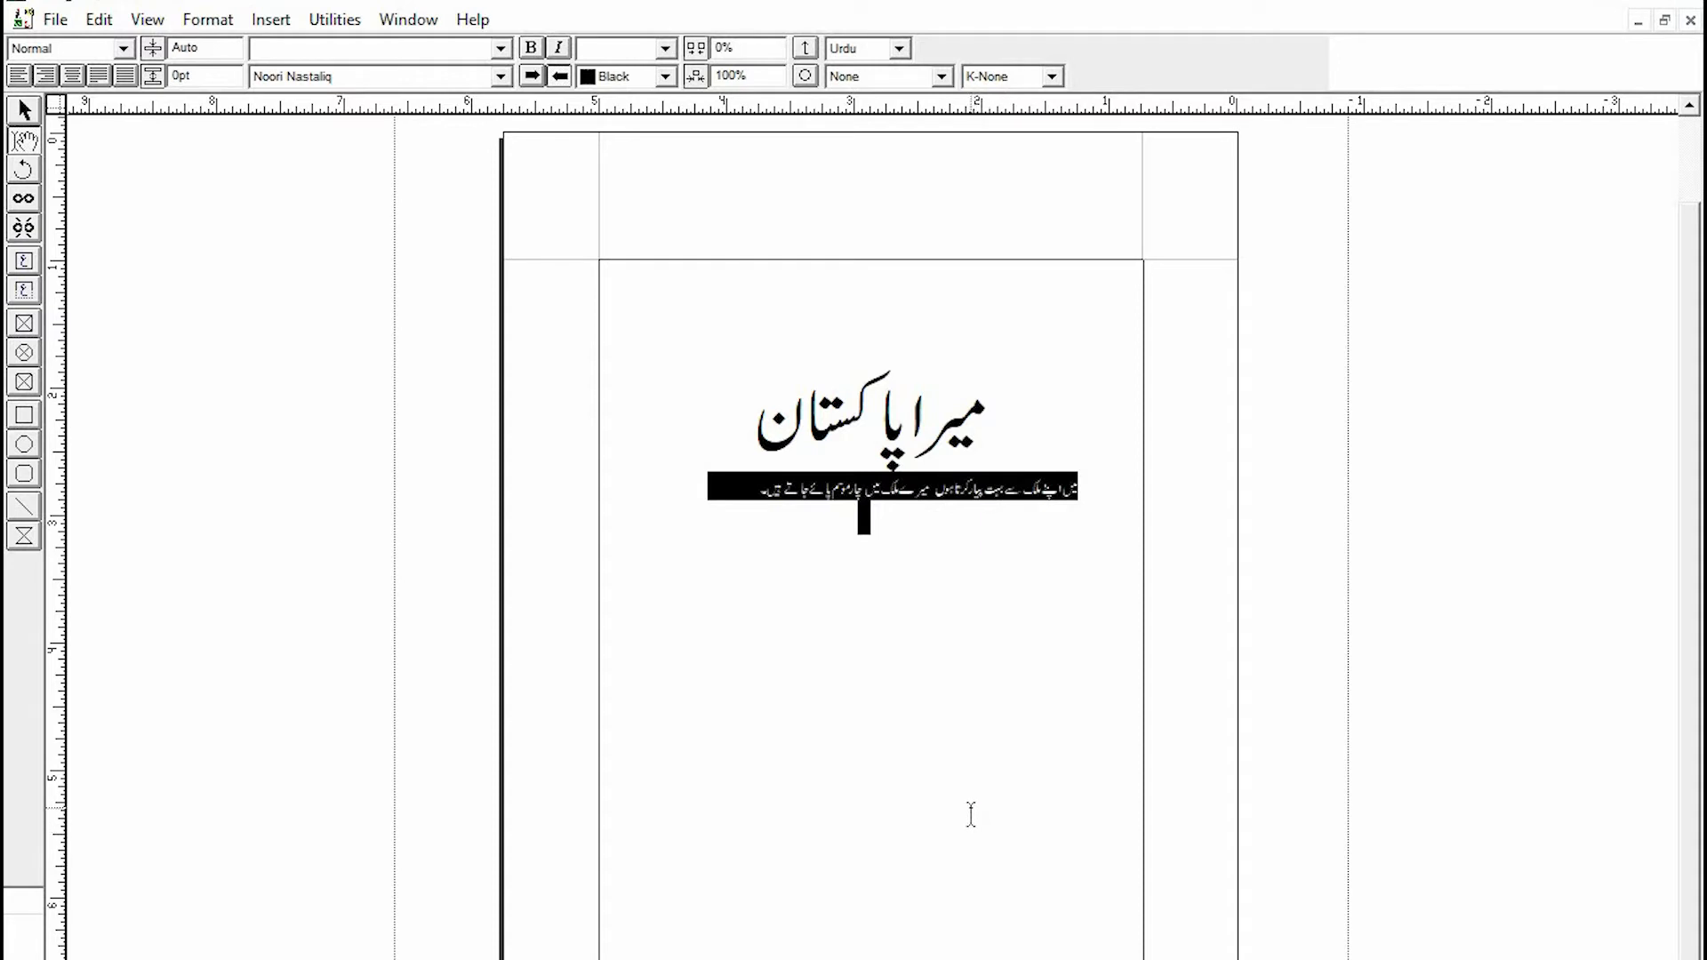
click(929, 630)
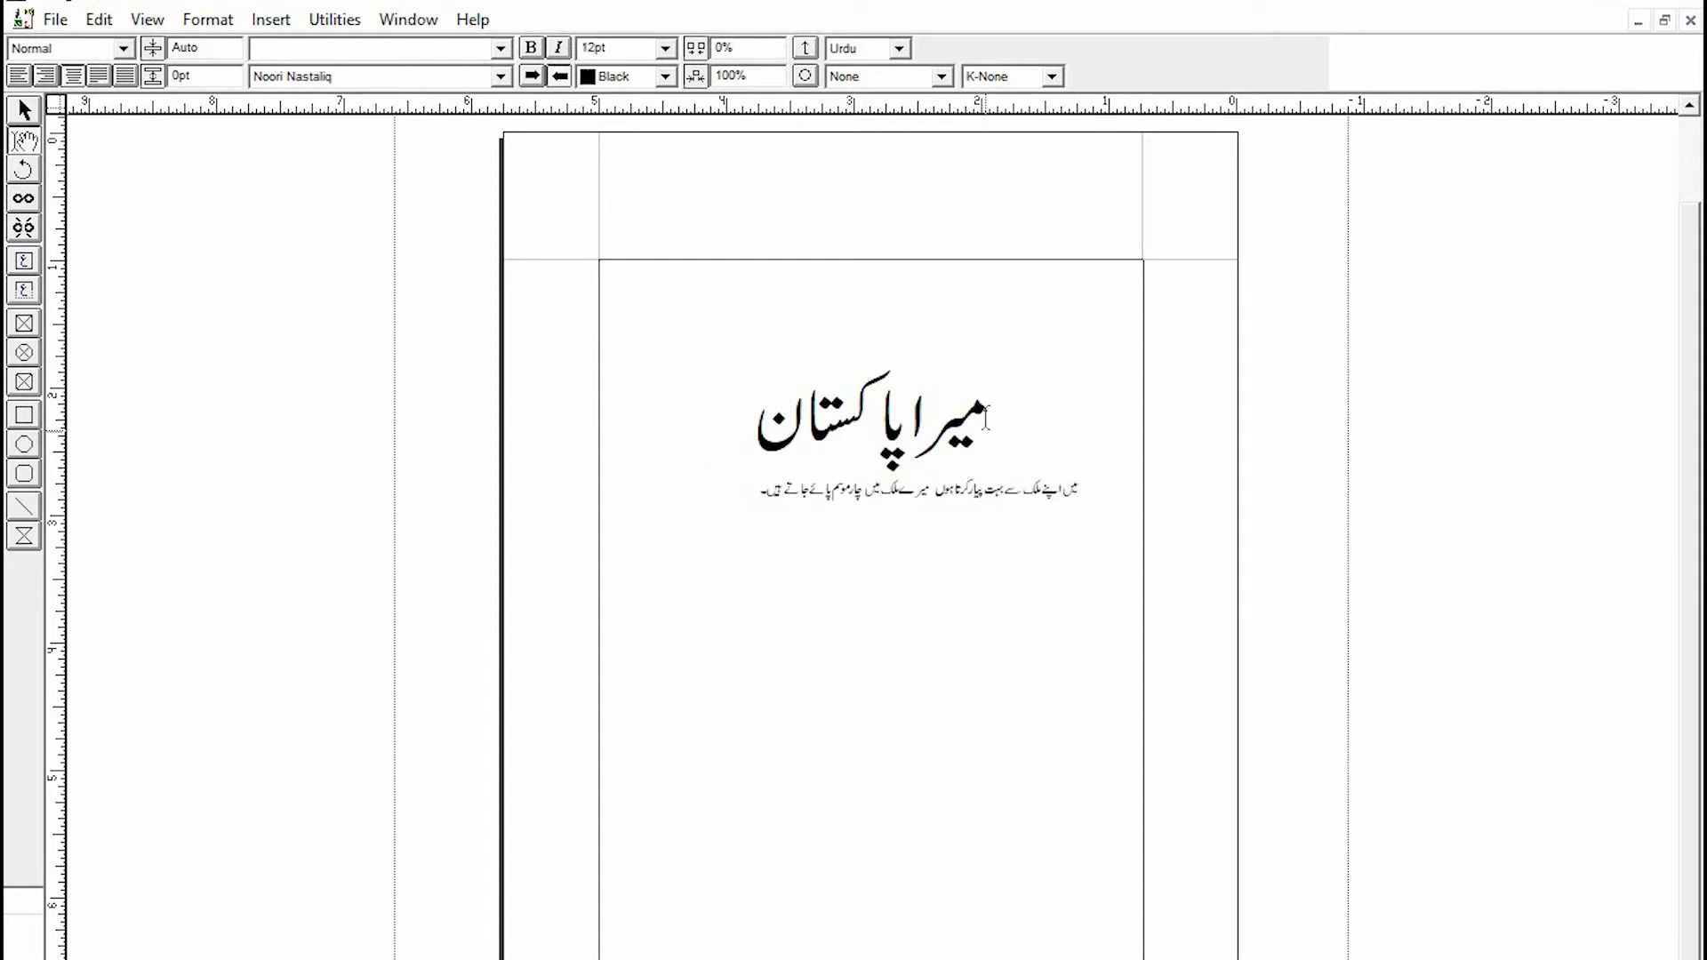
drag(986, 418, 753, 471)
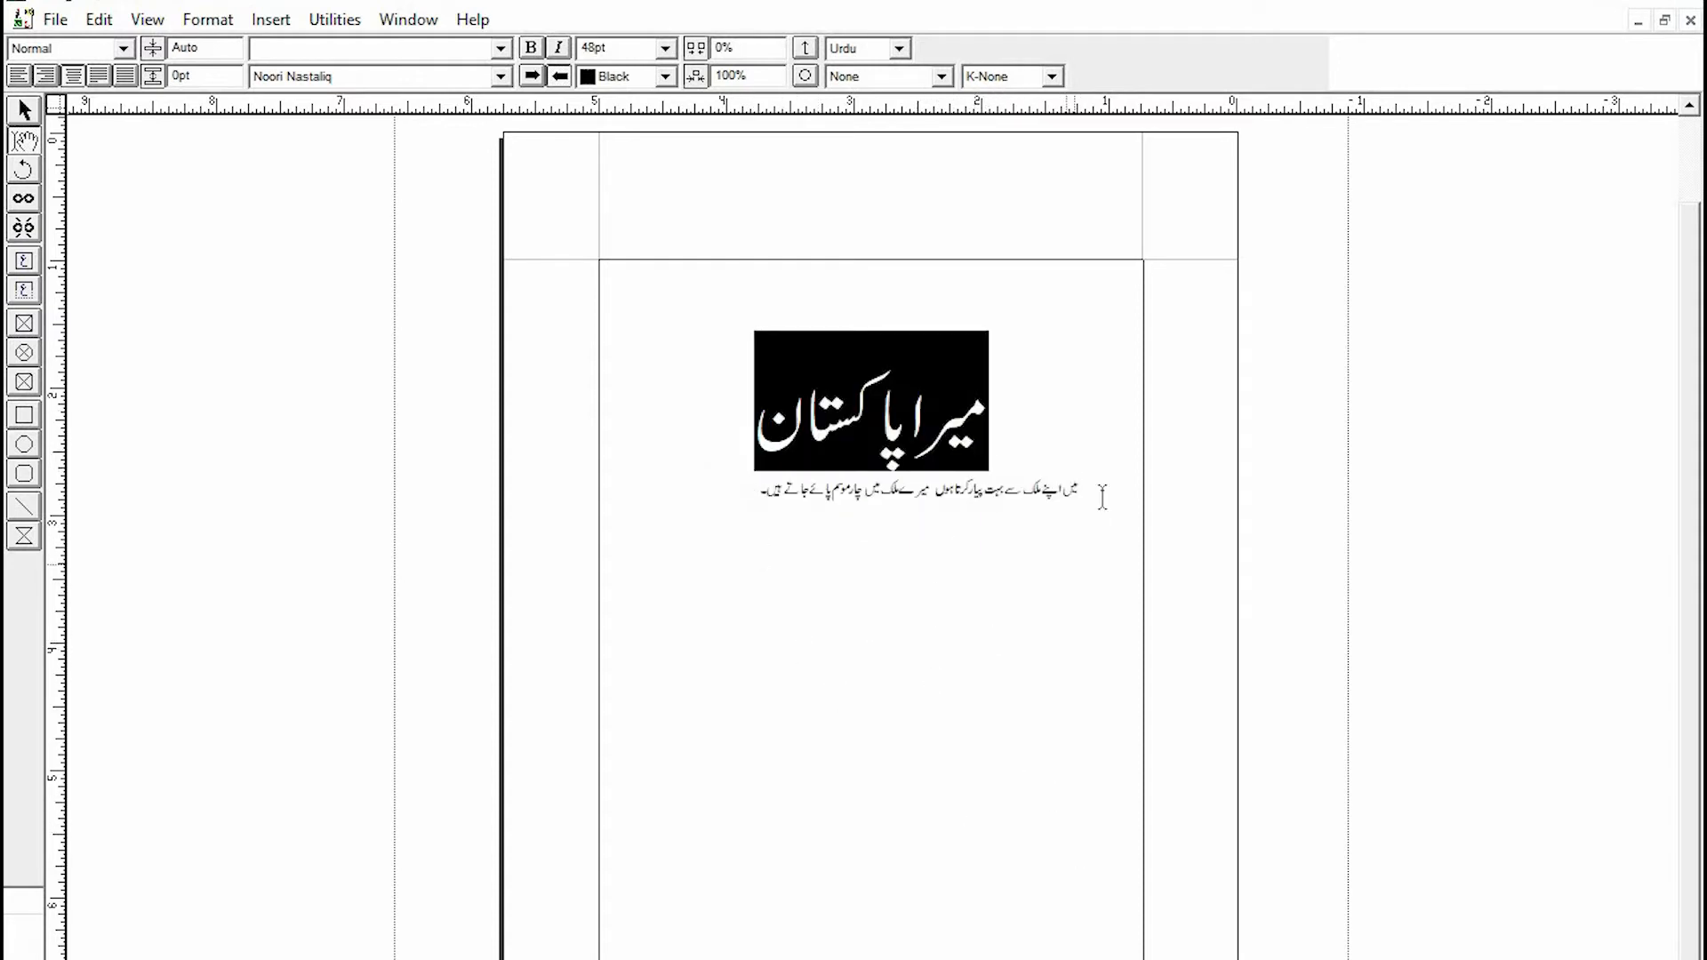
drag(1079, 491, 758, 494)
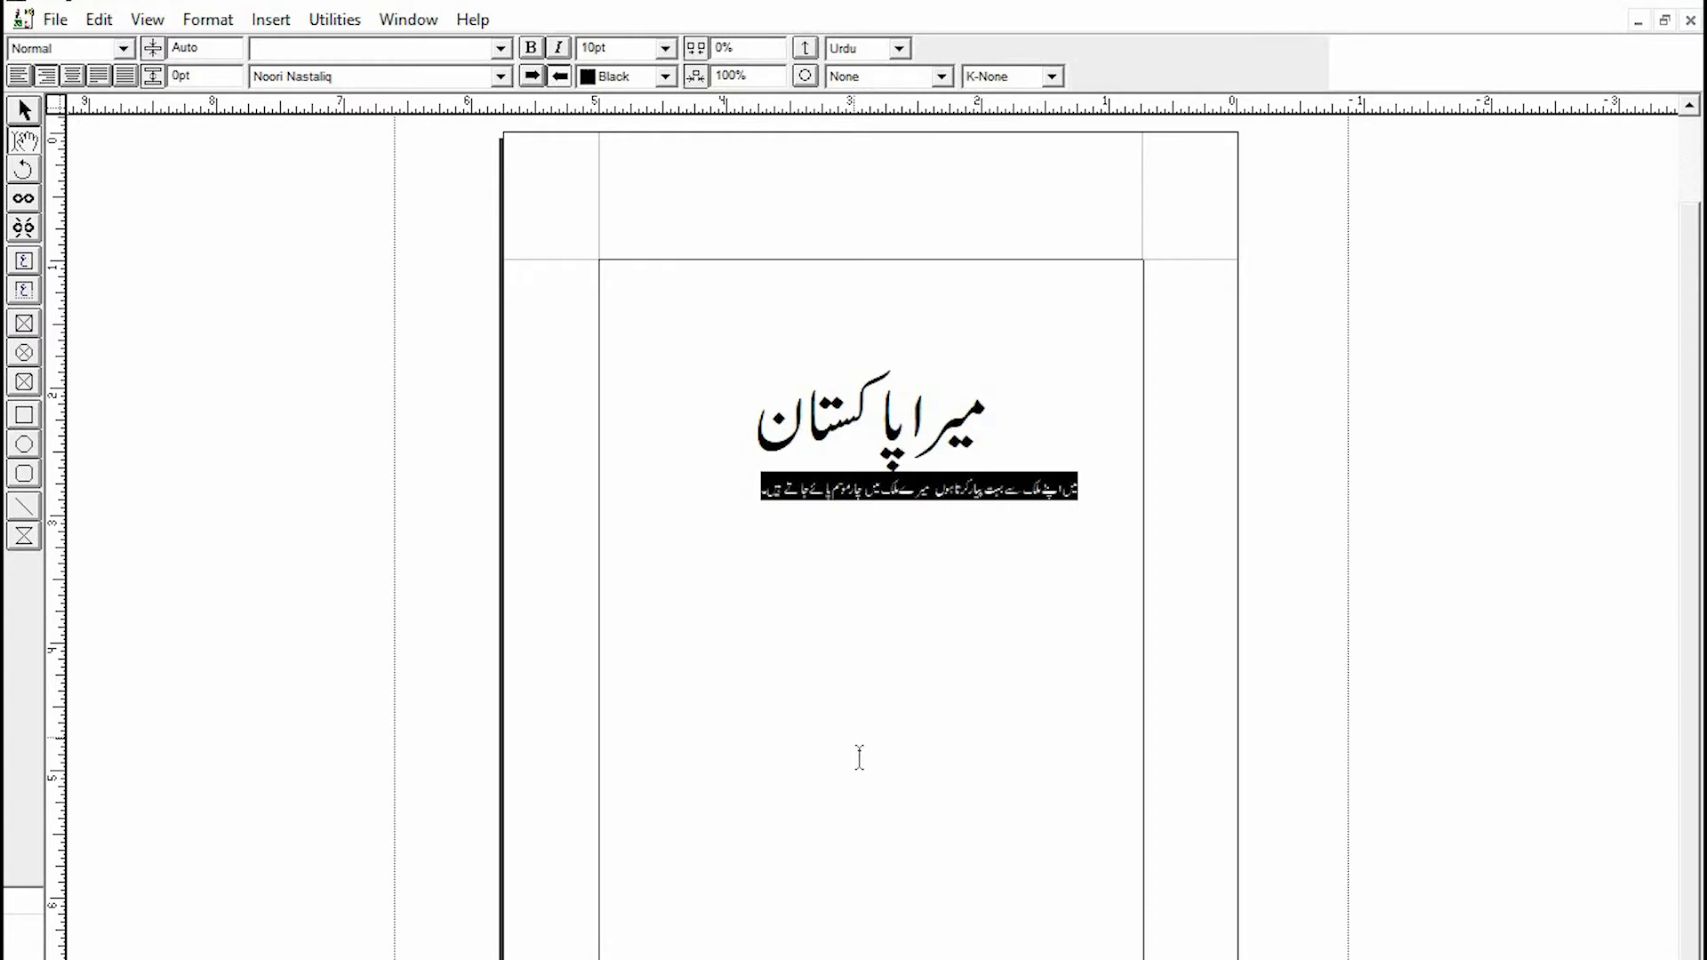
drag(1009, 411, 730, 507)
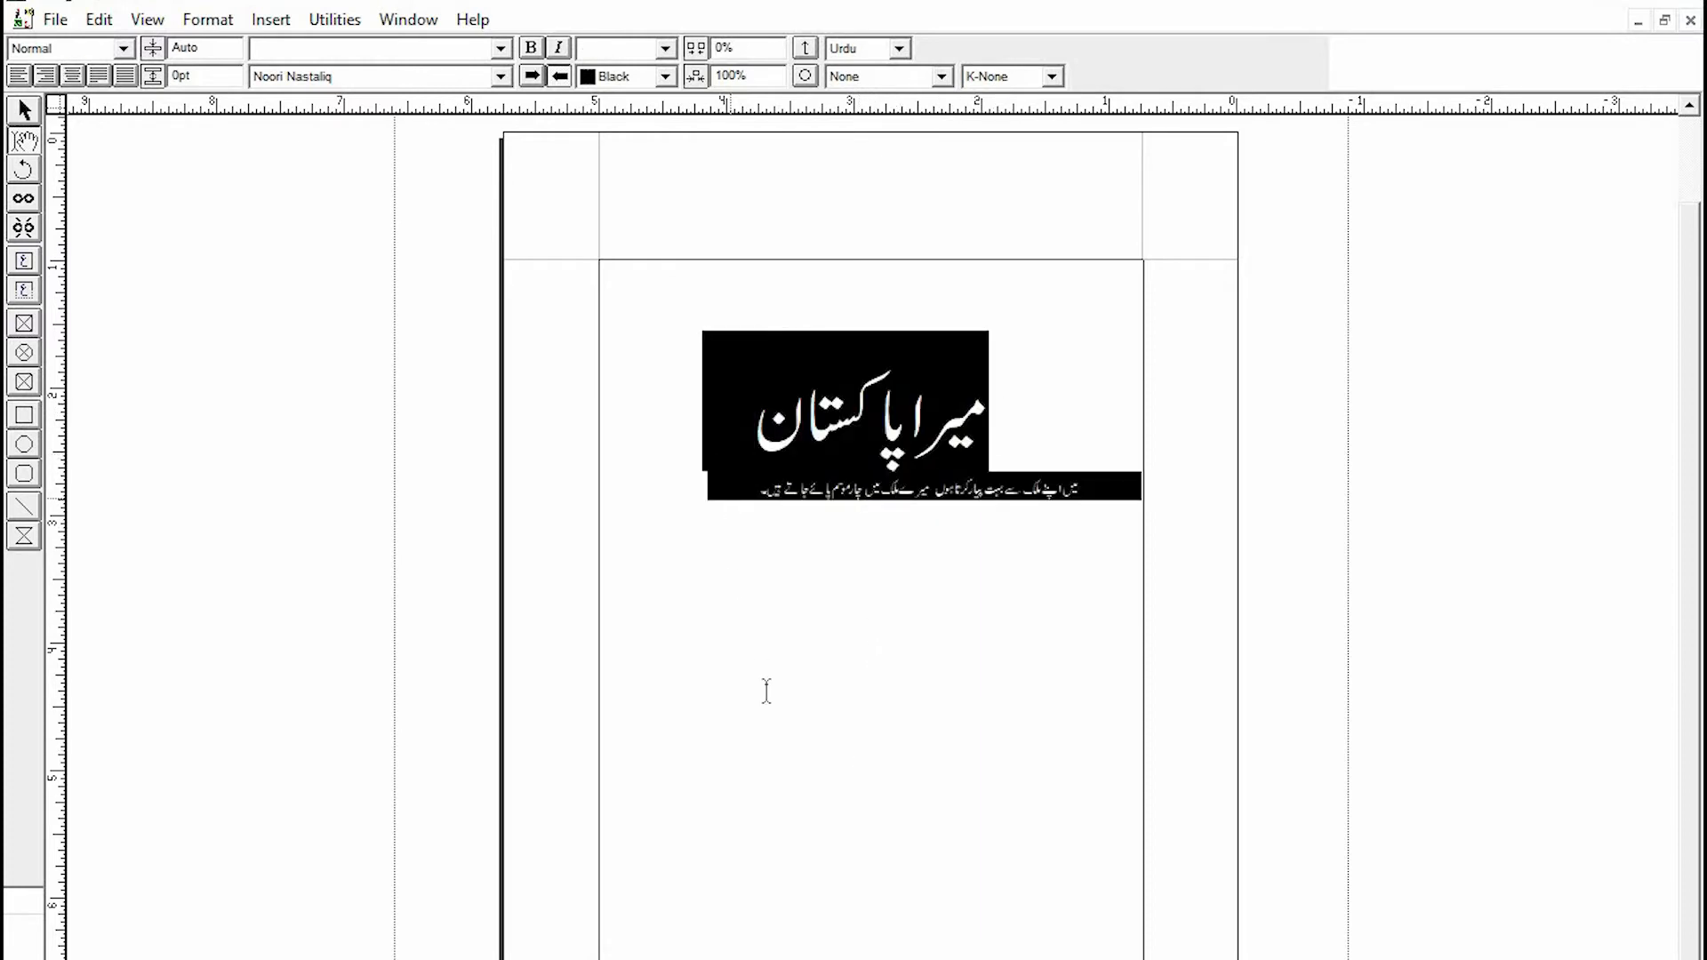
click(939, 576)
drag(1003, 443, 735, 436)
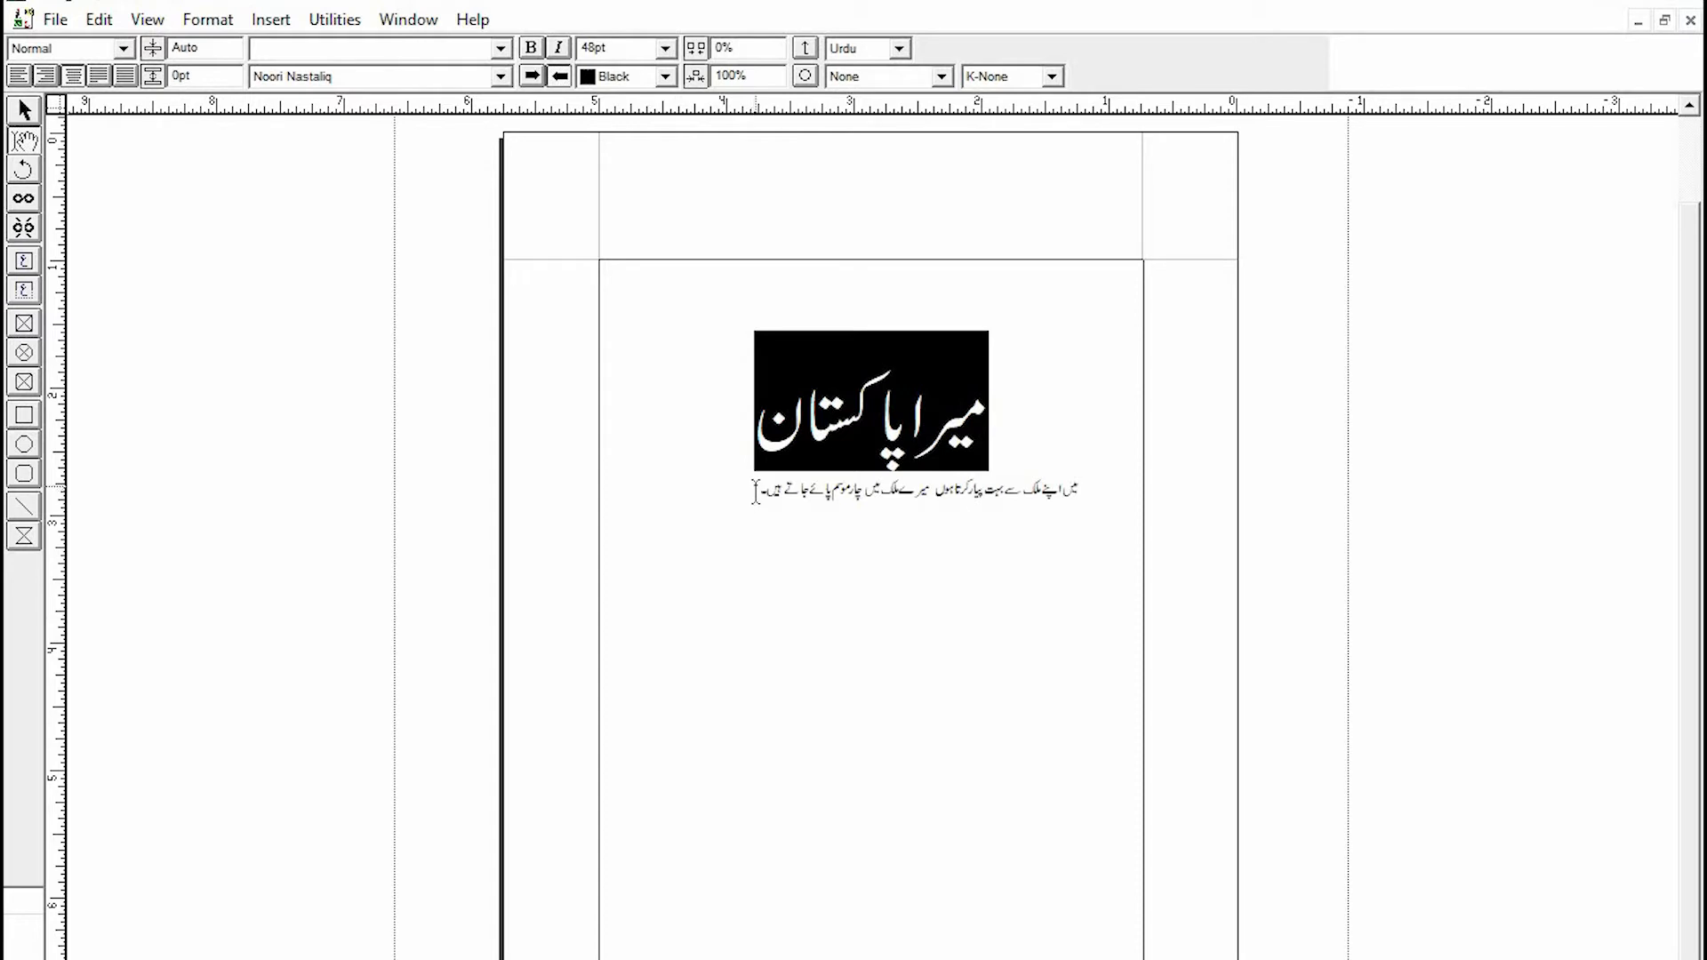
drag(755, 489, 1081, 491)
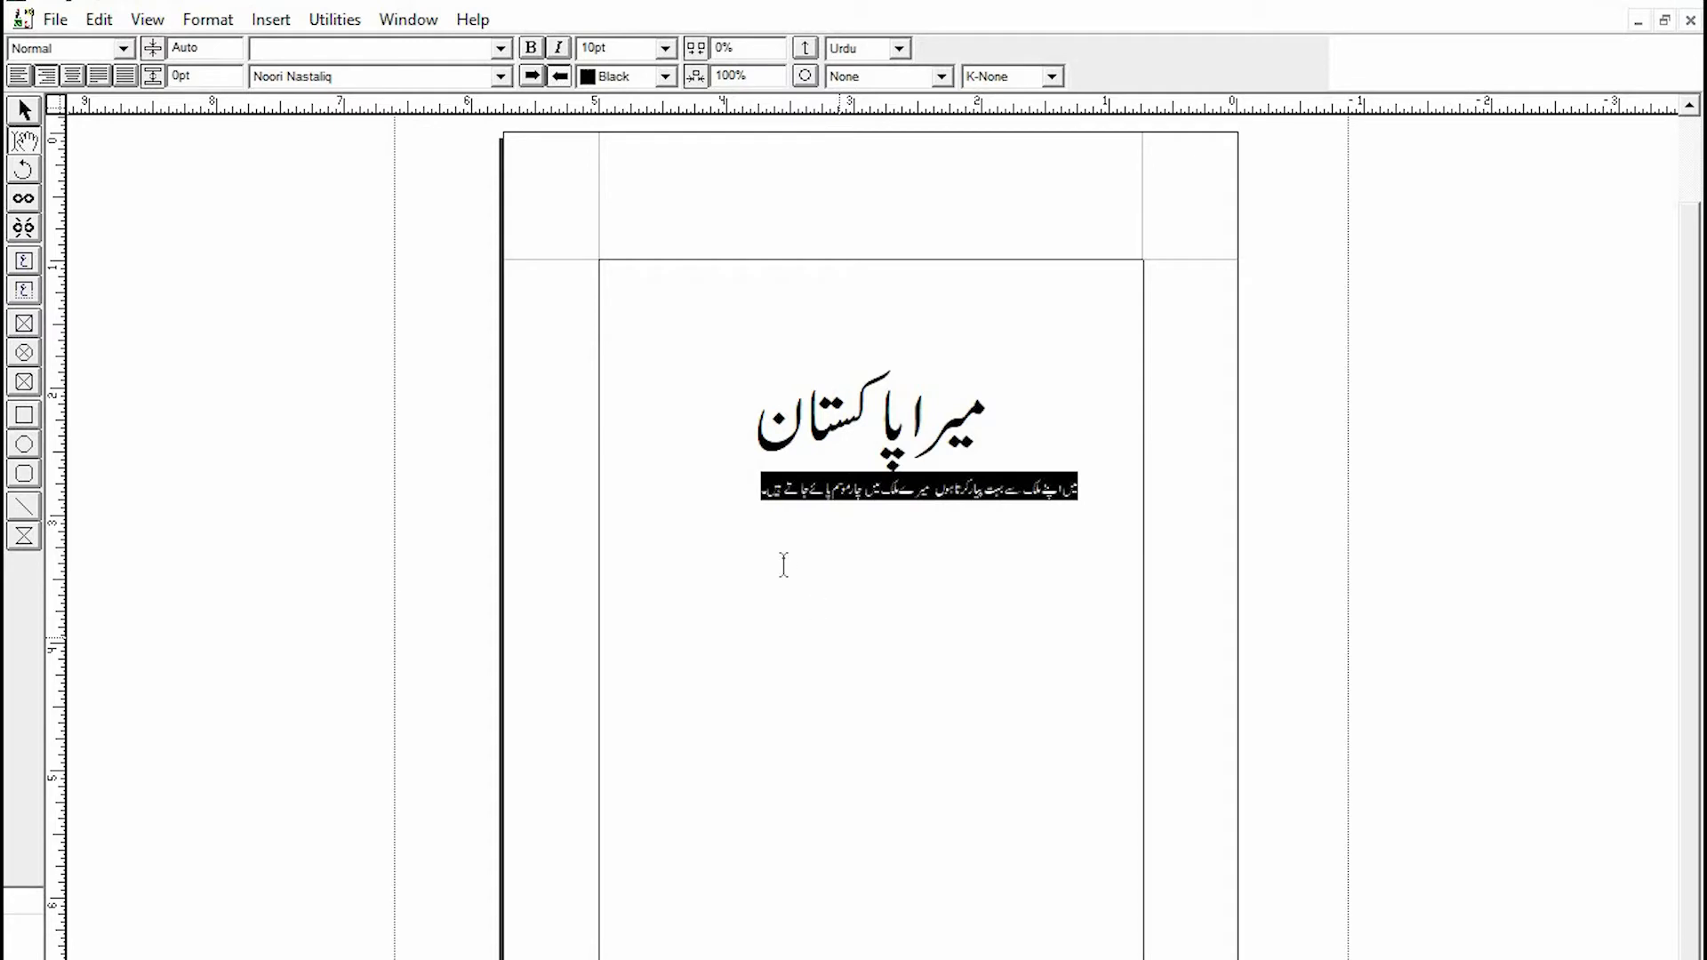
click(732, 489)
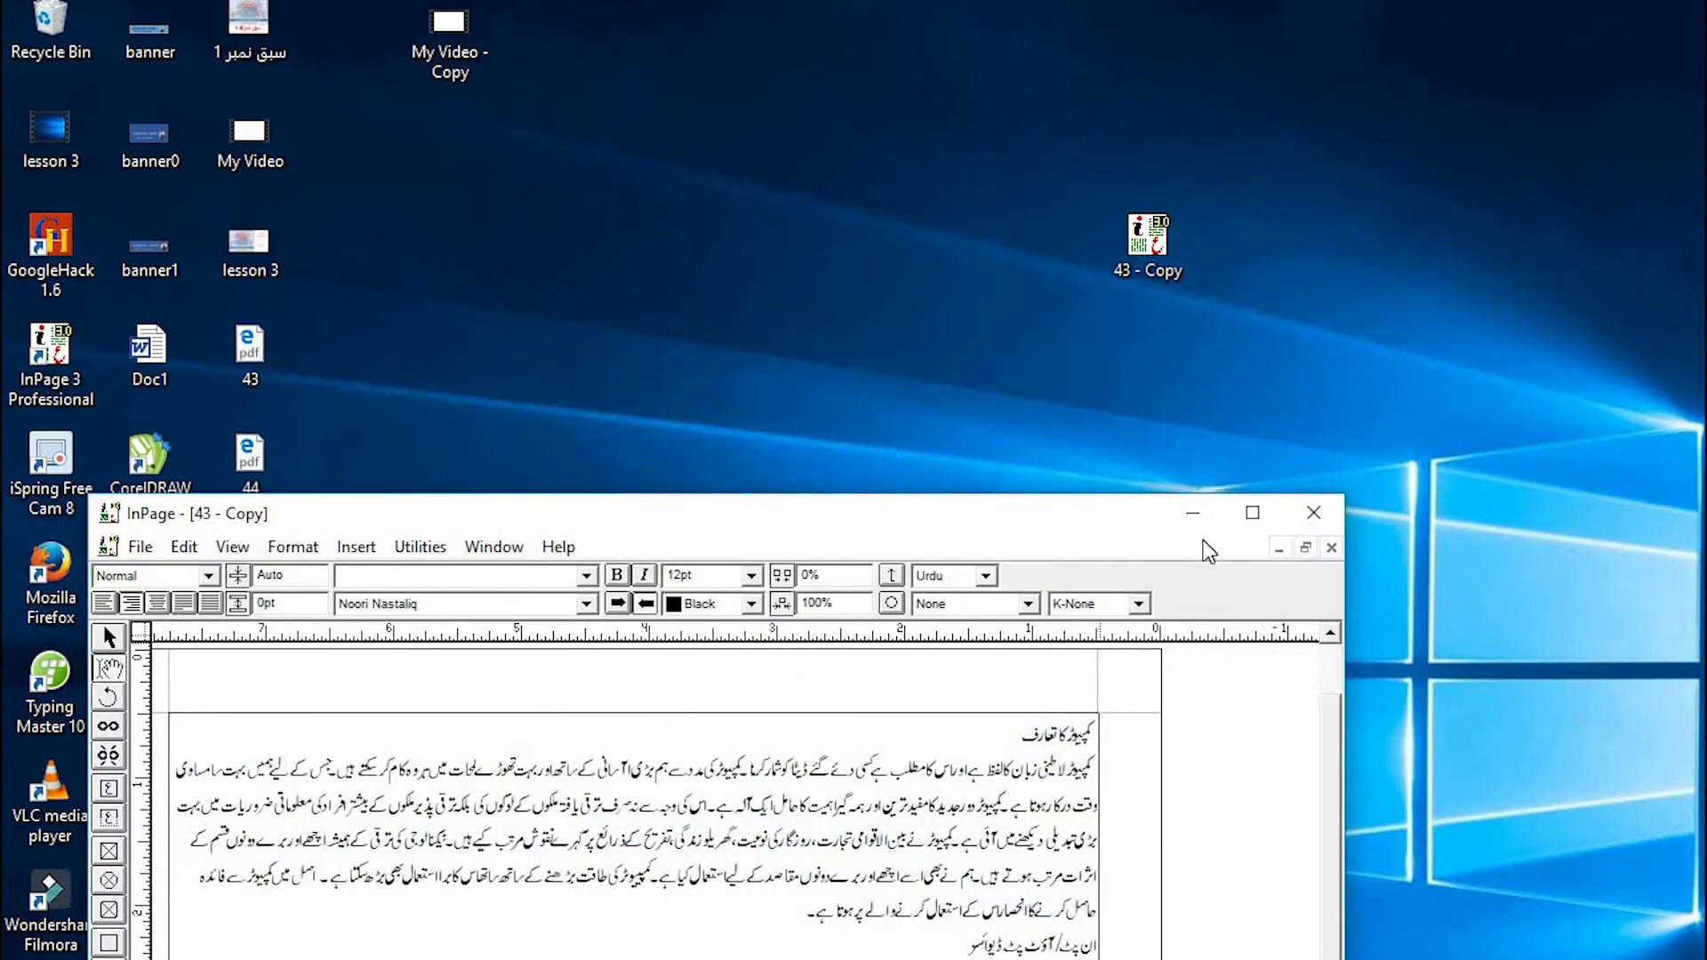
- Maximize the 43 - Copy document and select its whole text to examine the formatting
click(1252, 514)
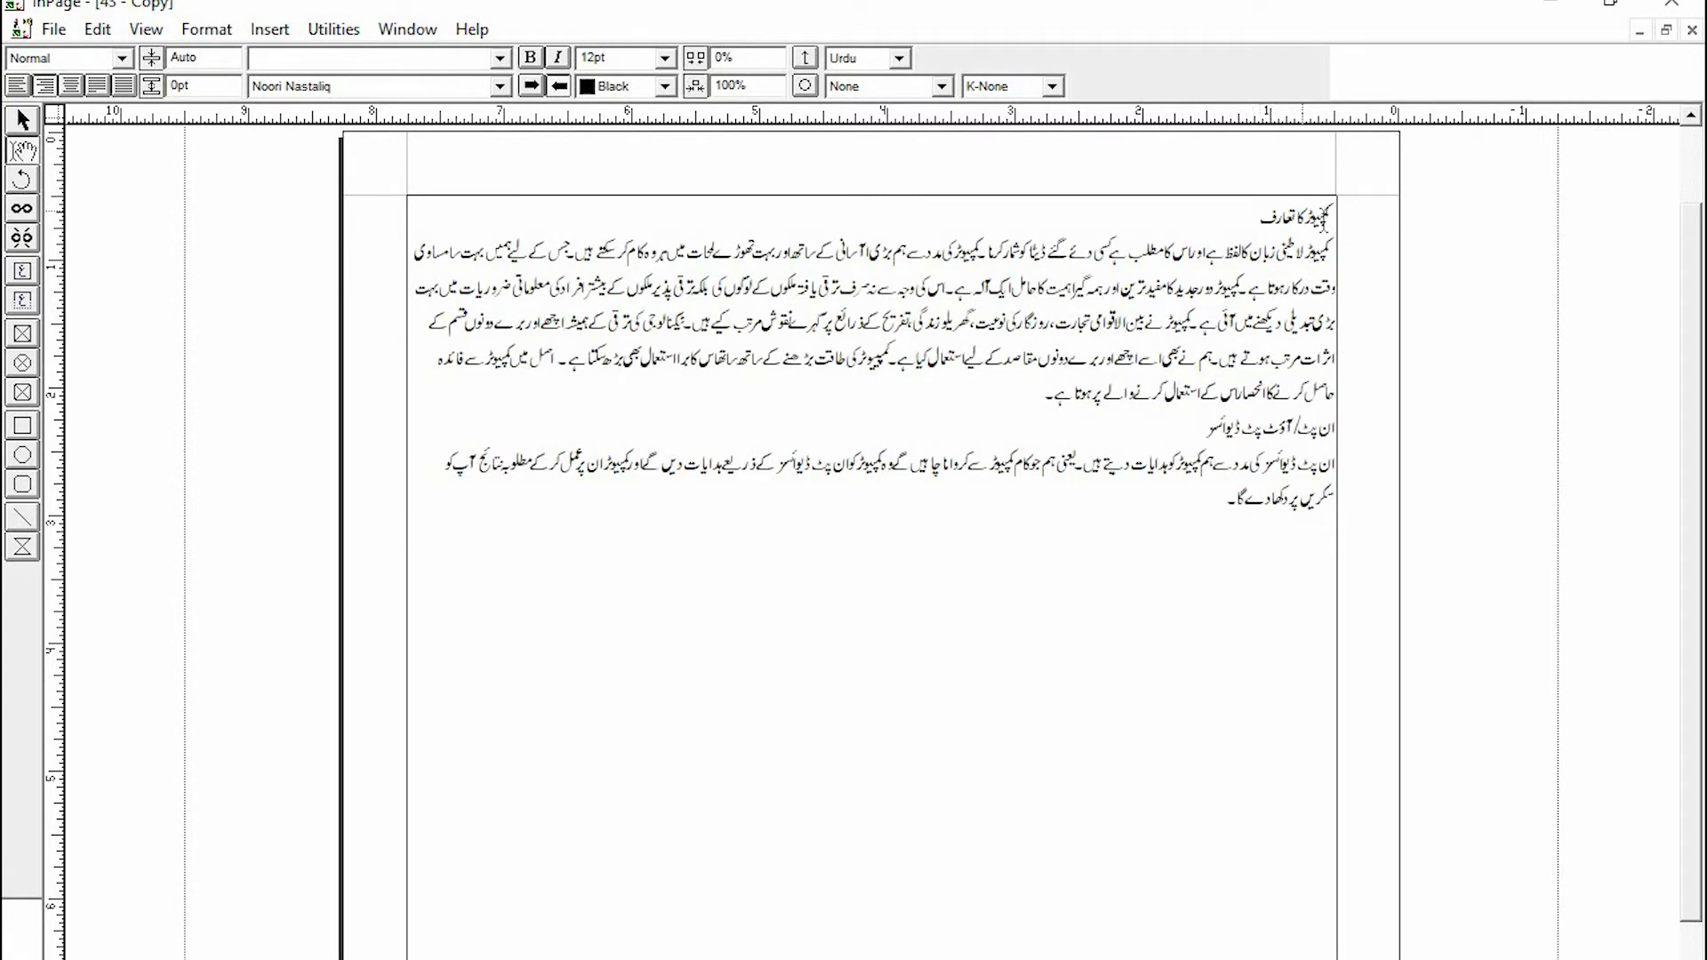
drag(1329, 216, 1153, 567)
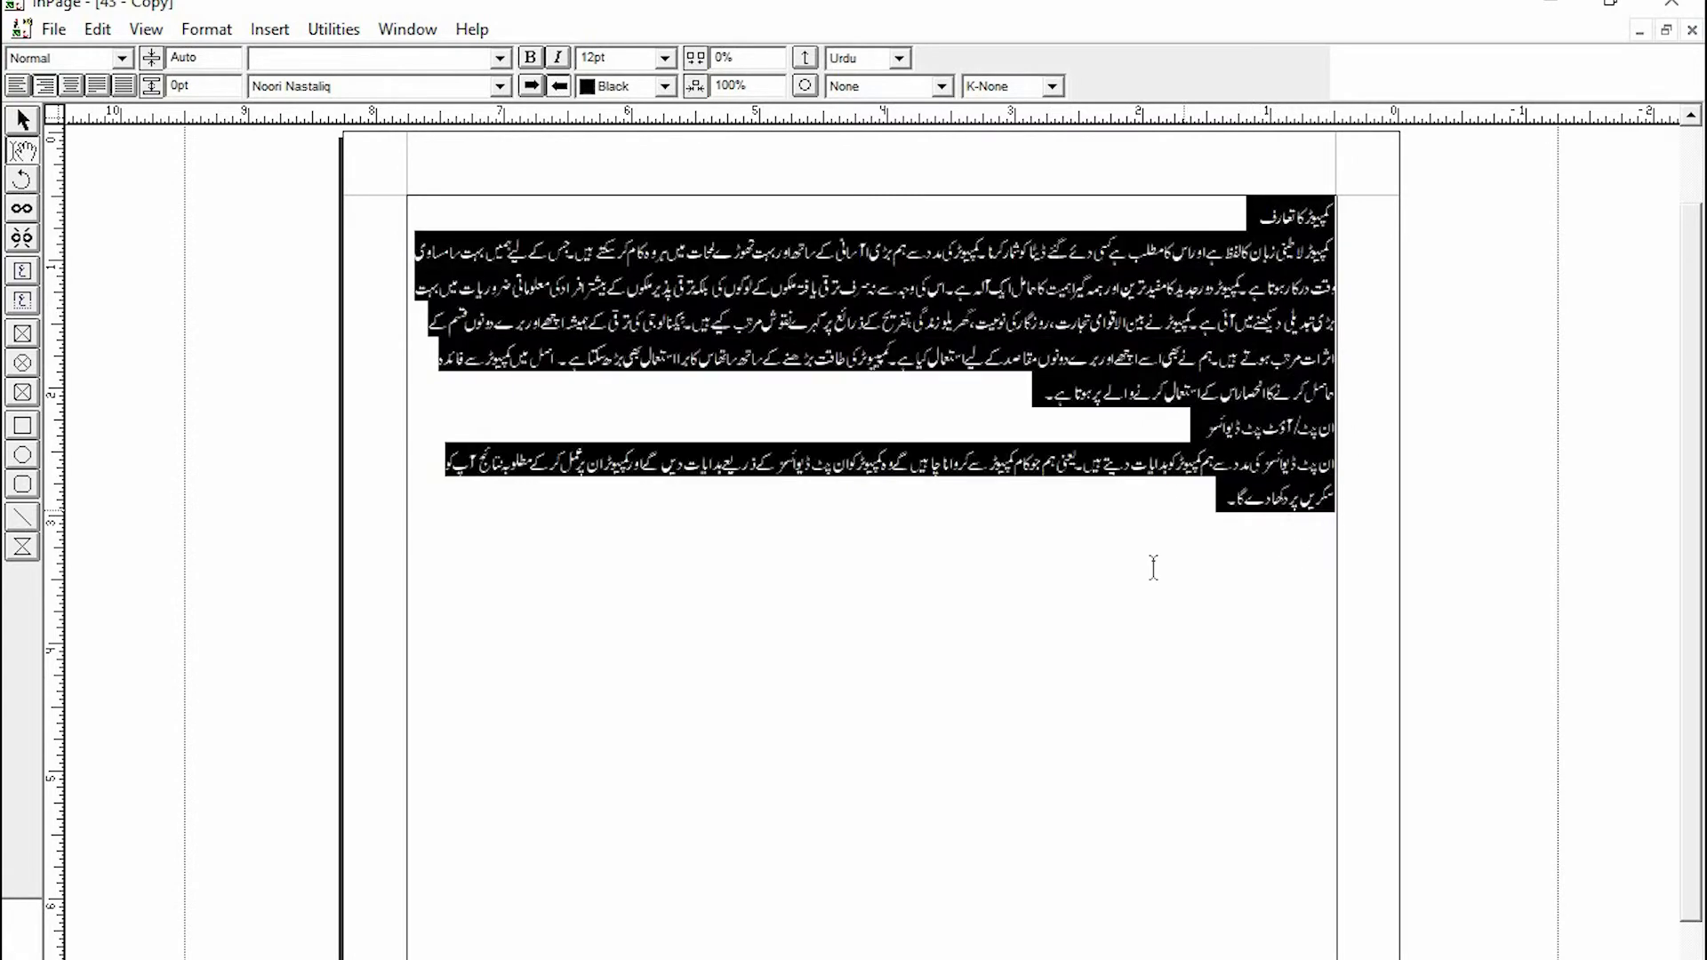
click(1154, 567)
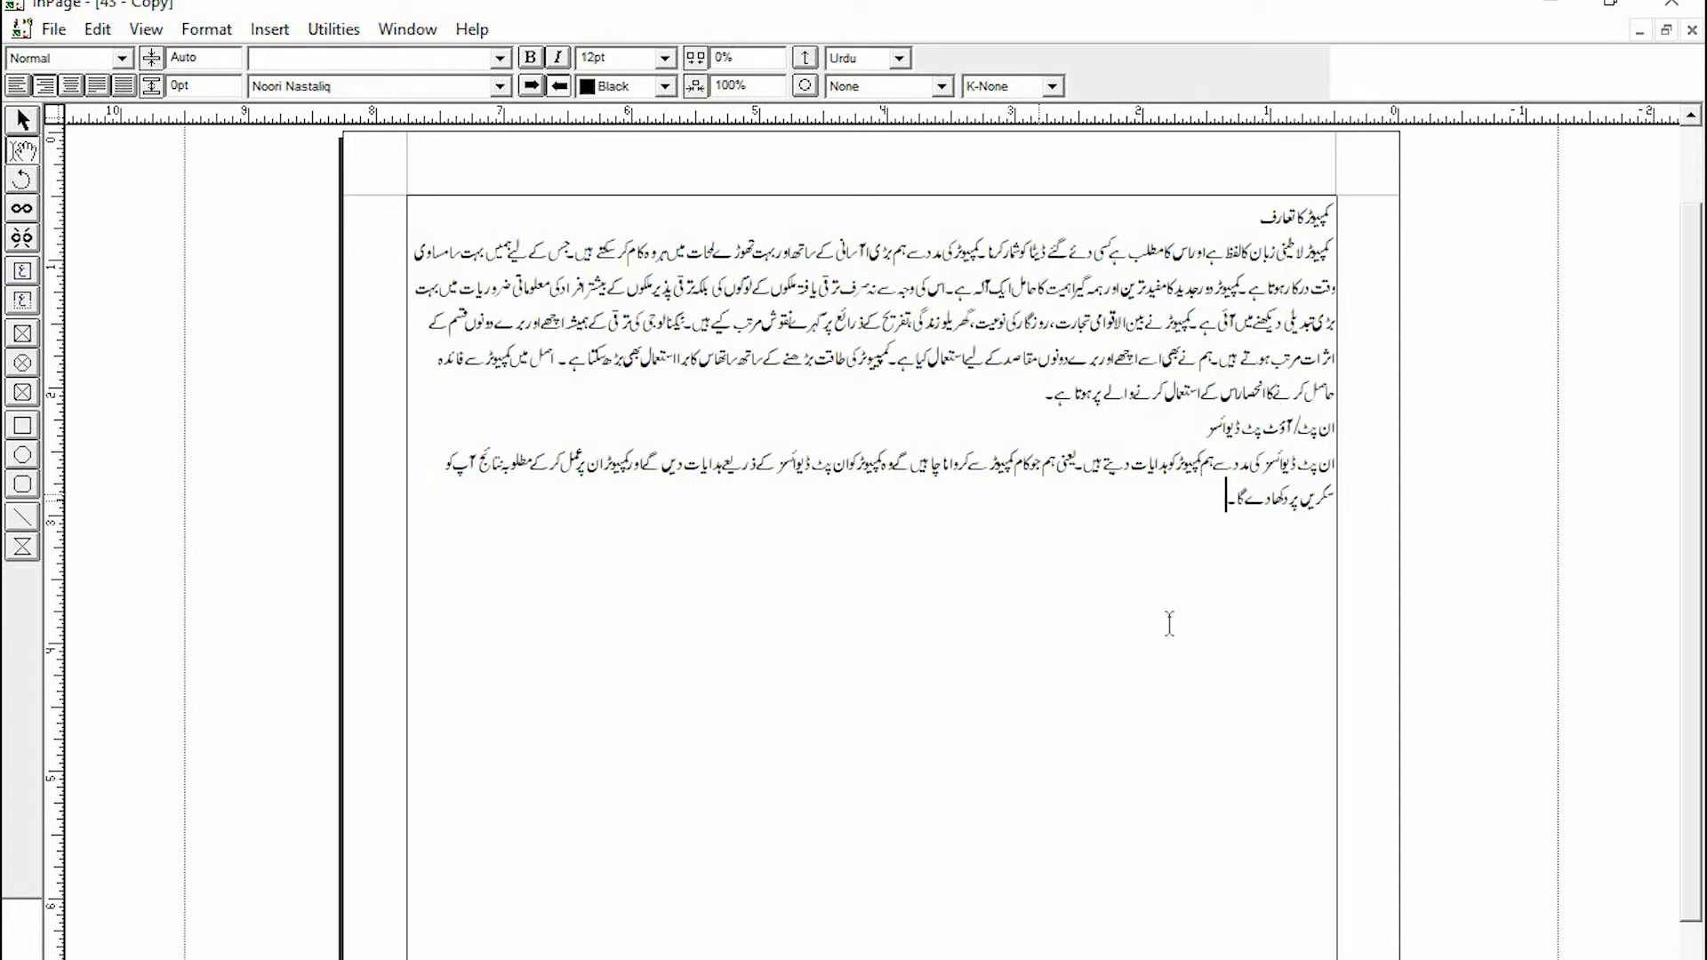
drag(1333, 213, 1105, 553)
click(1095, 562)
drag(1329, 218, 1141, 576)
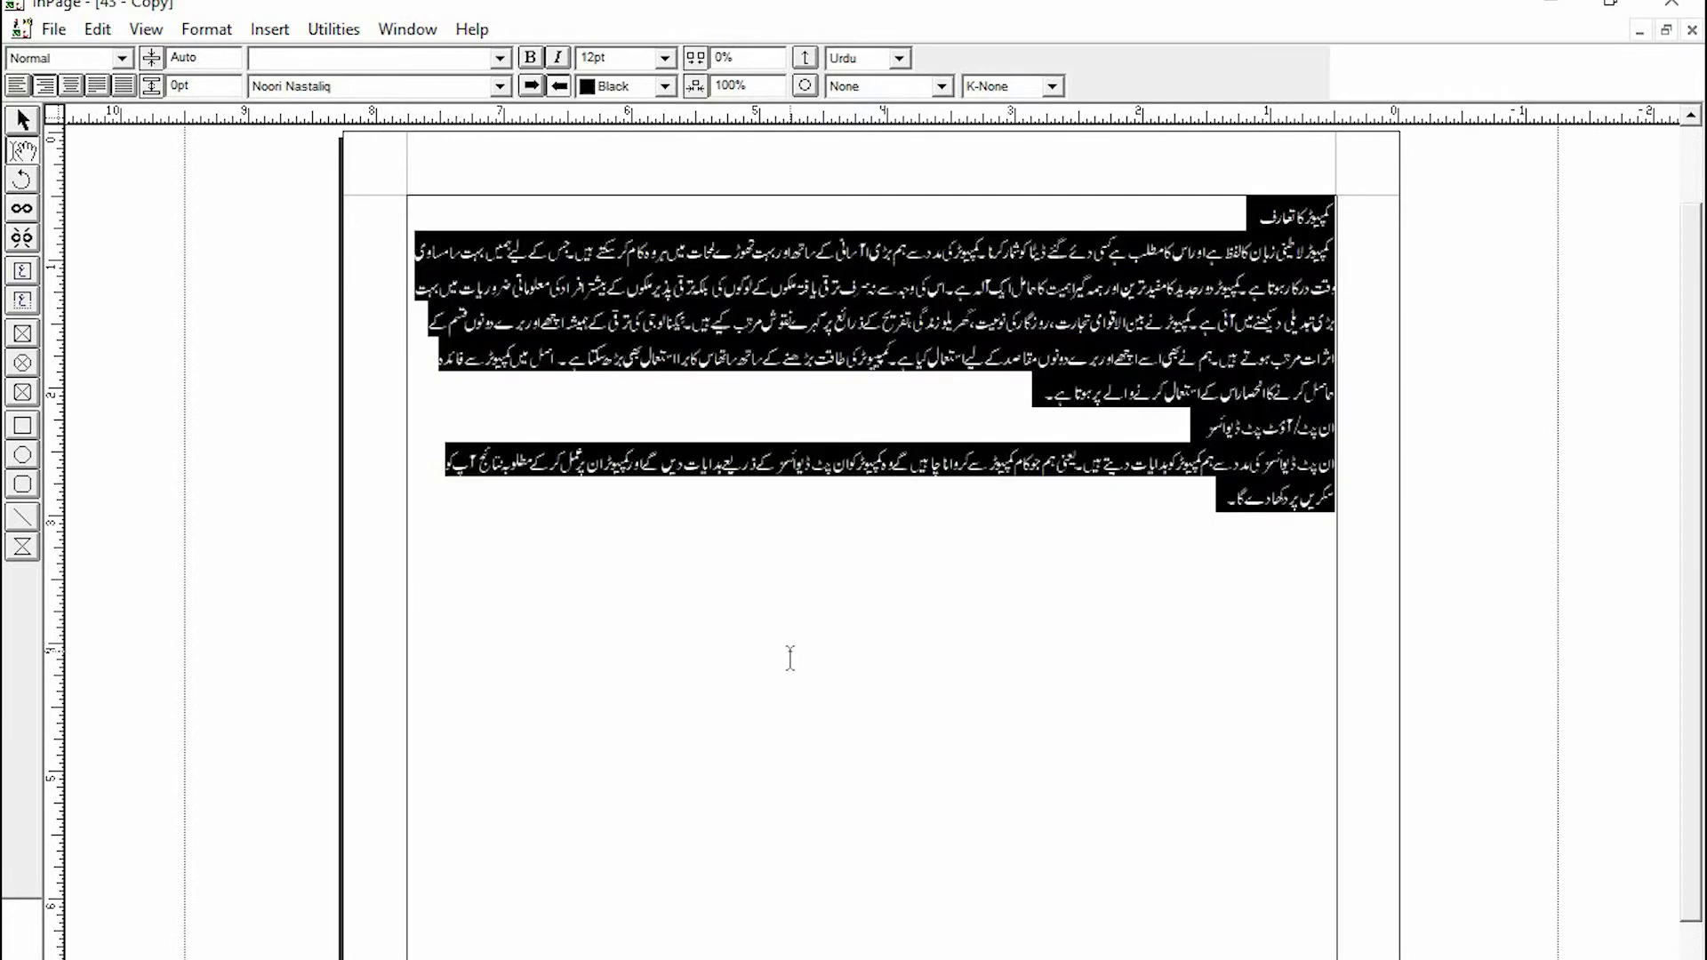
click(790, 658)
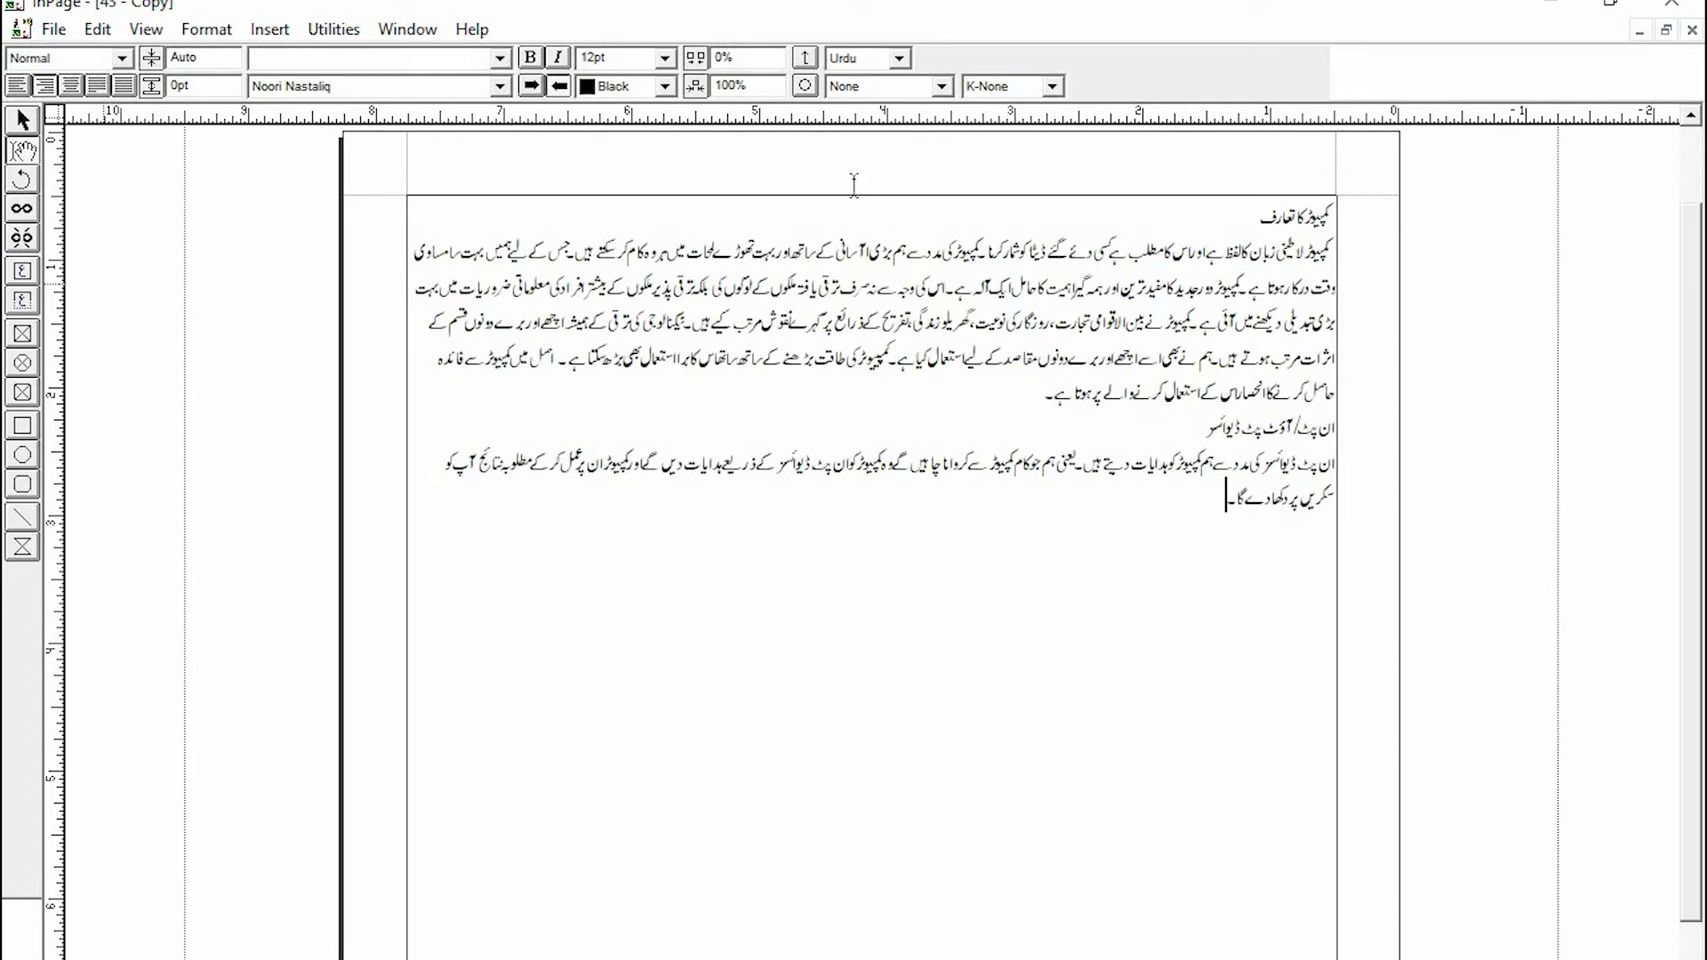
- Review the paragraph style and font size options, then select the heading and opening lines in turn
click(122, 59)
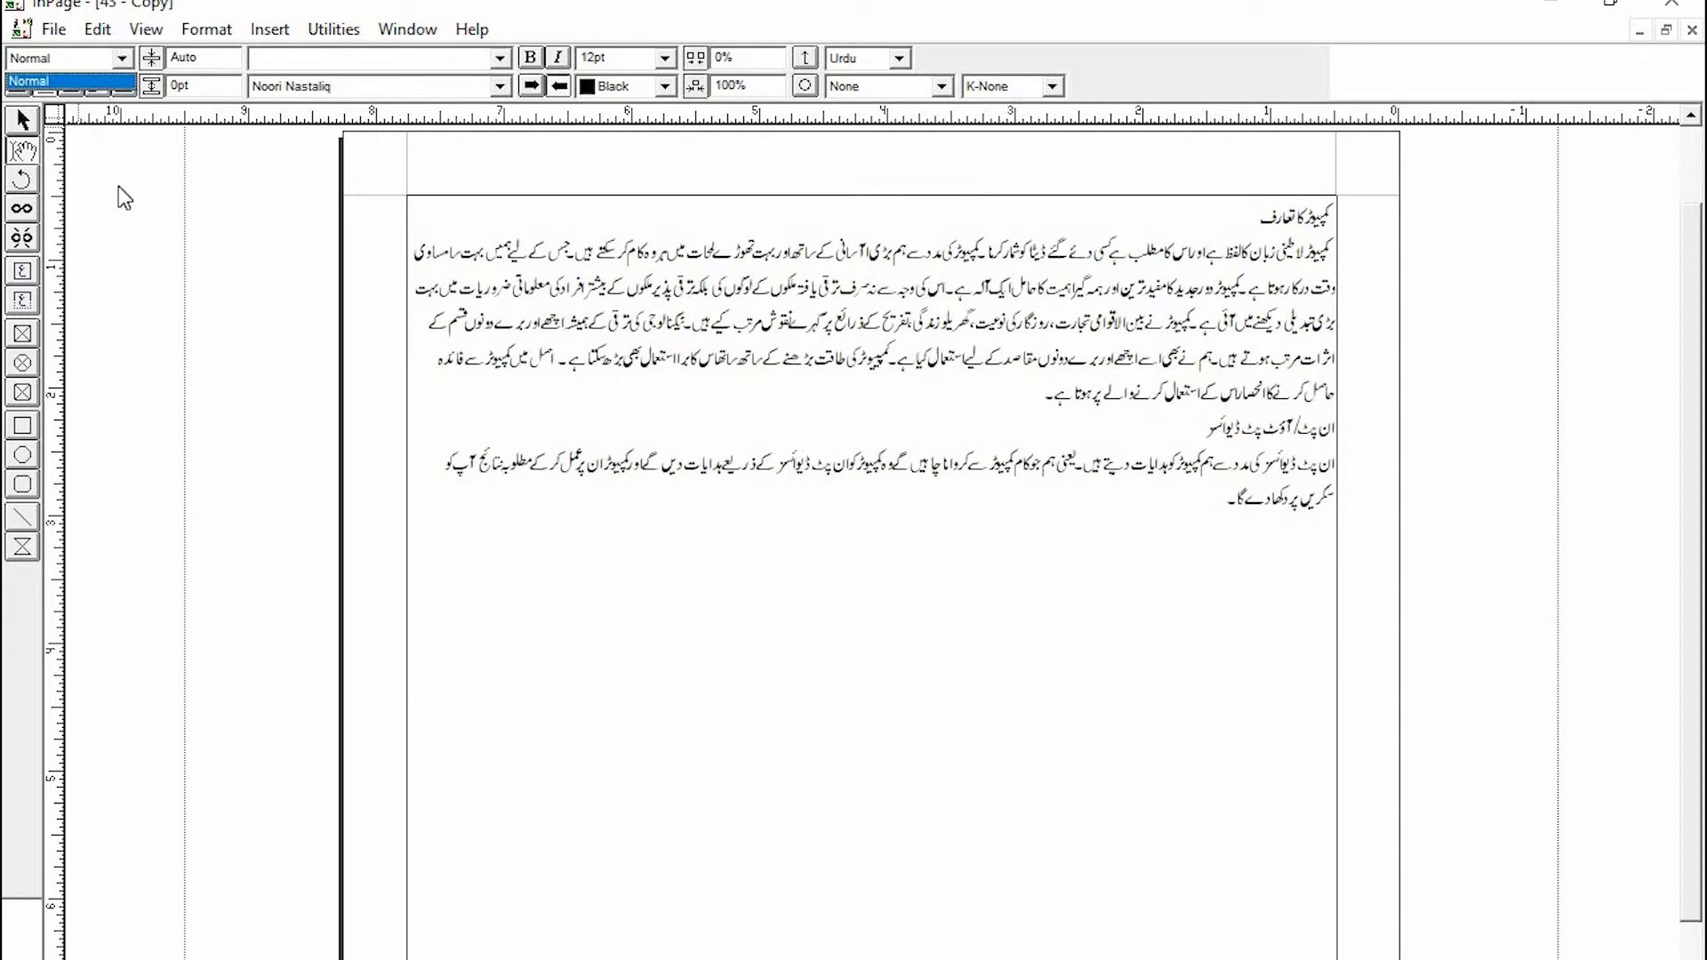
click(79, 82)
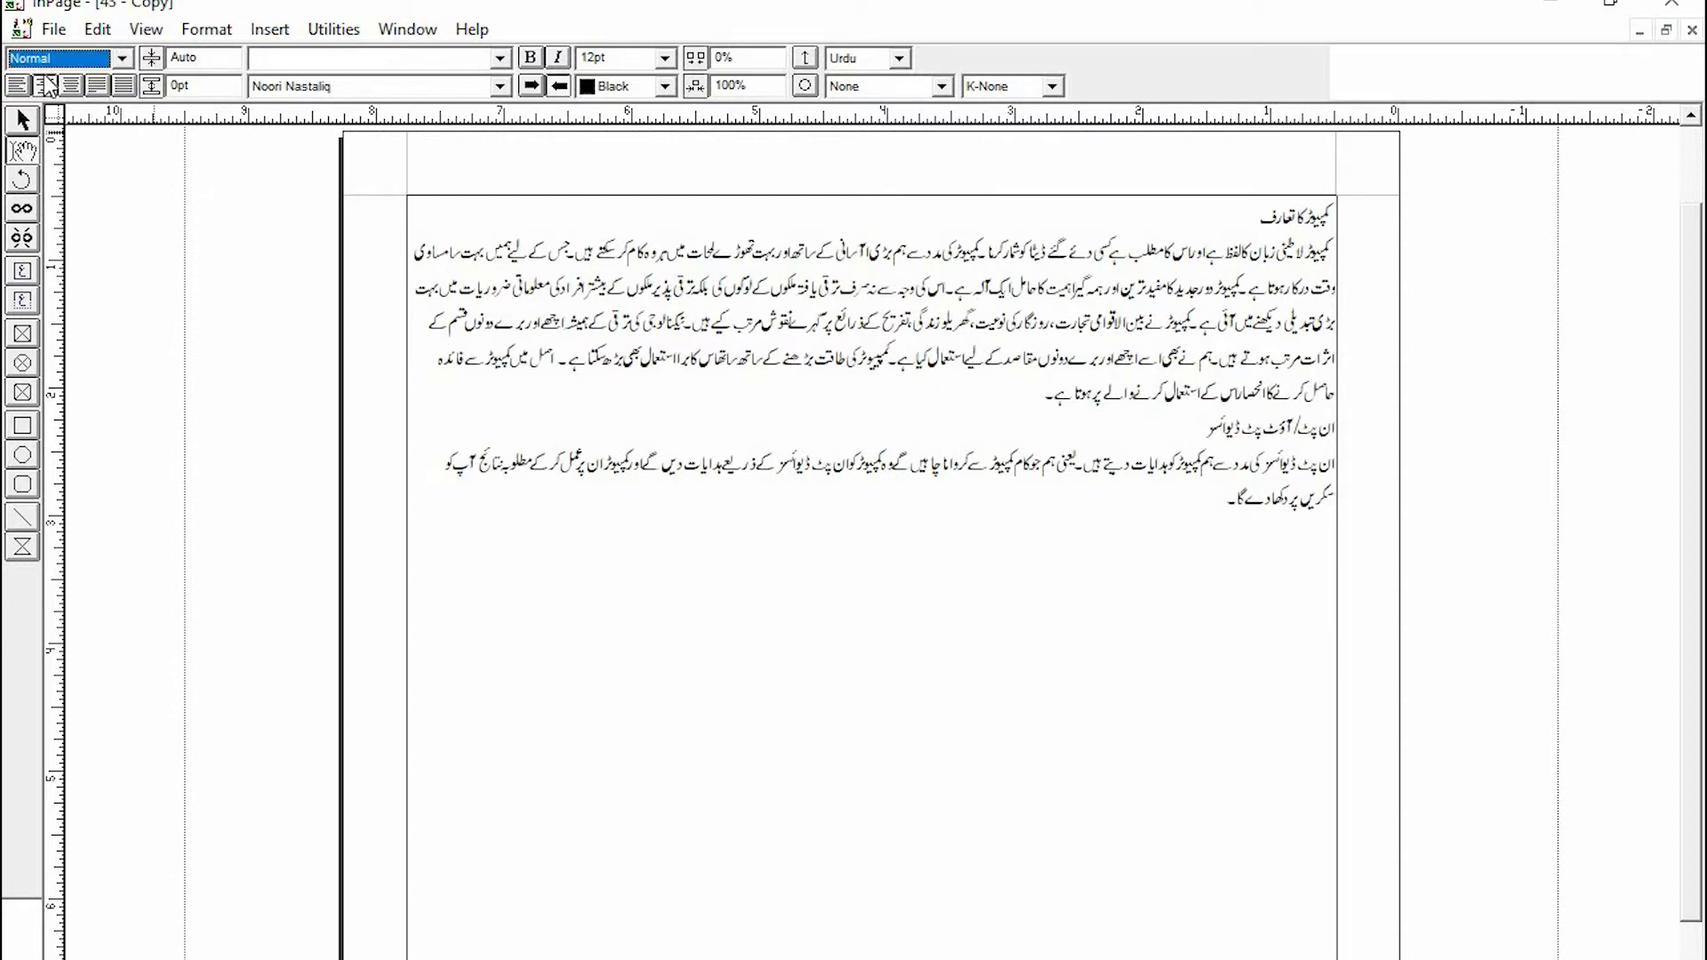
click(1054, 479)
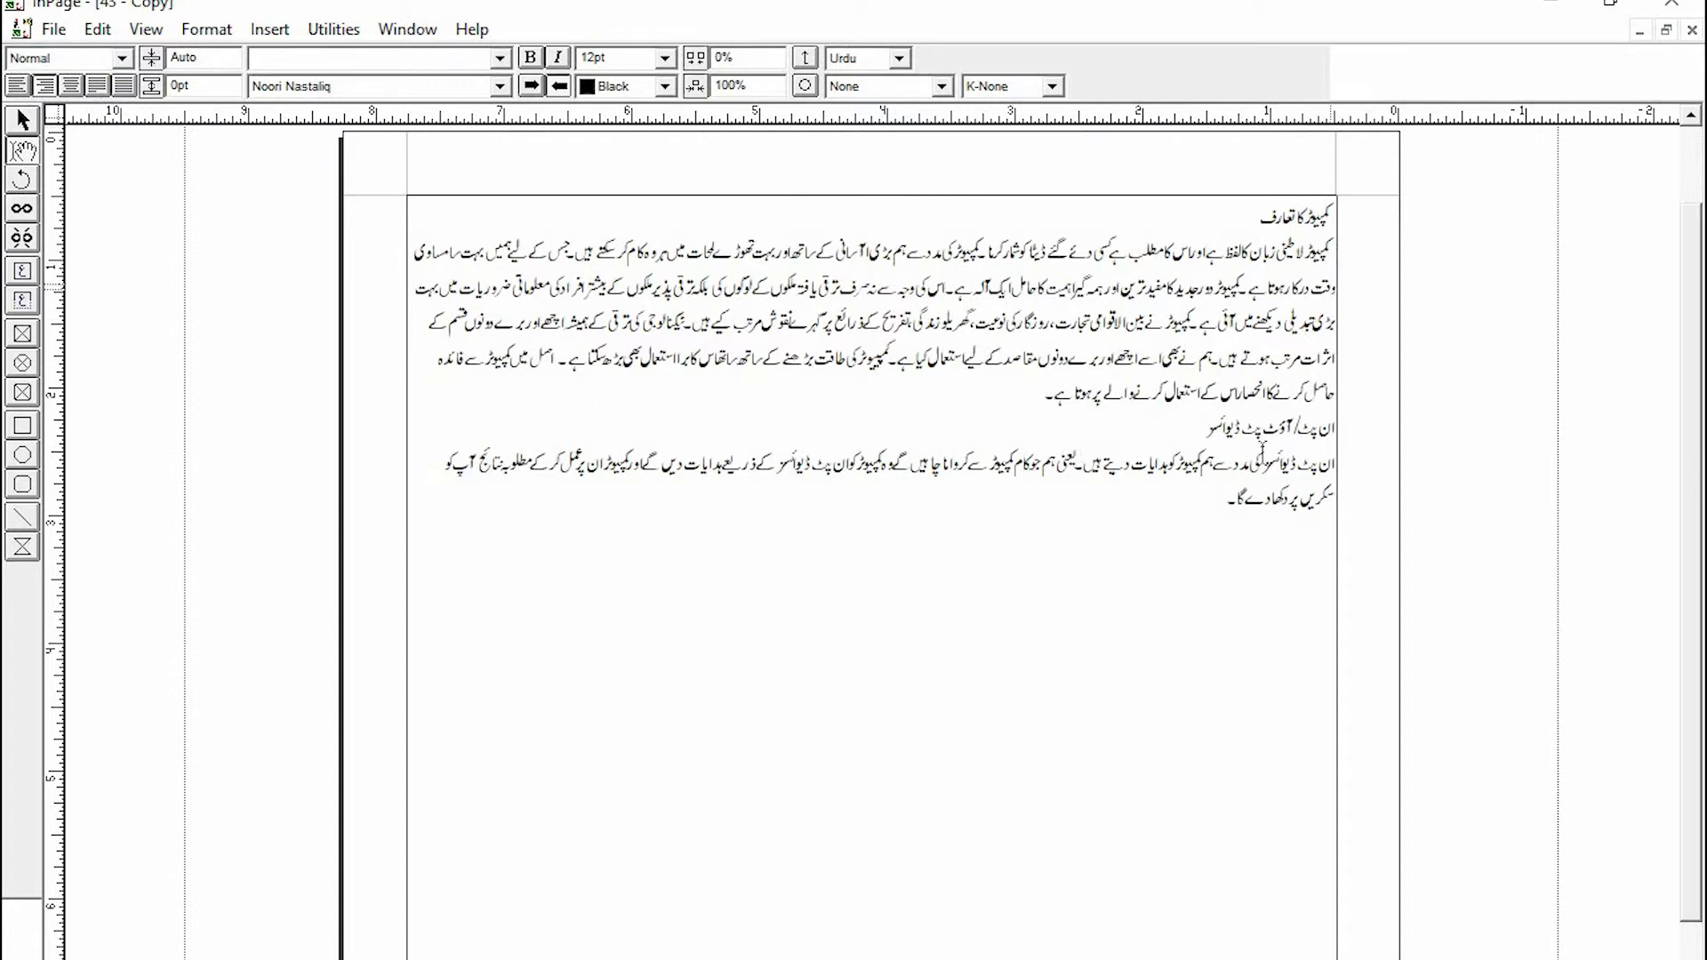
click(666, 58)
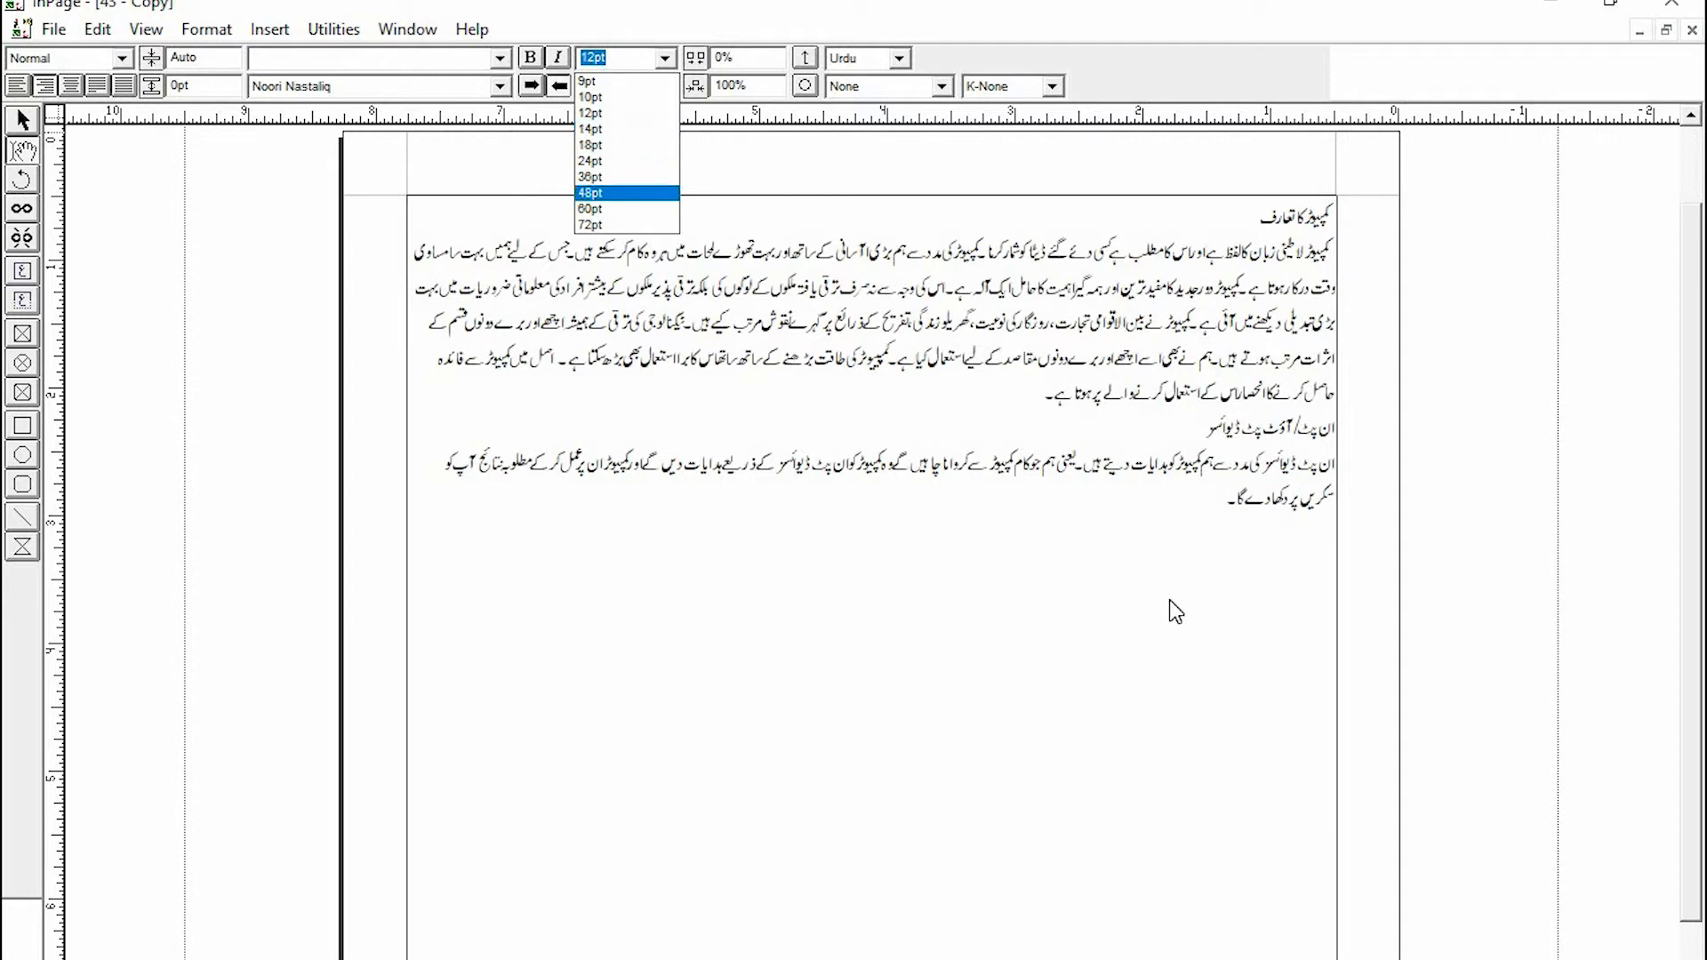
click(1172, 554)
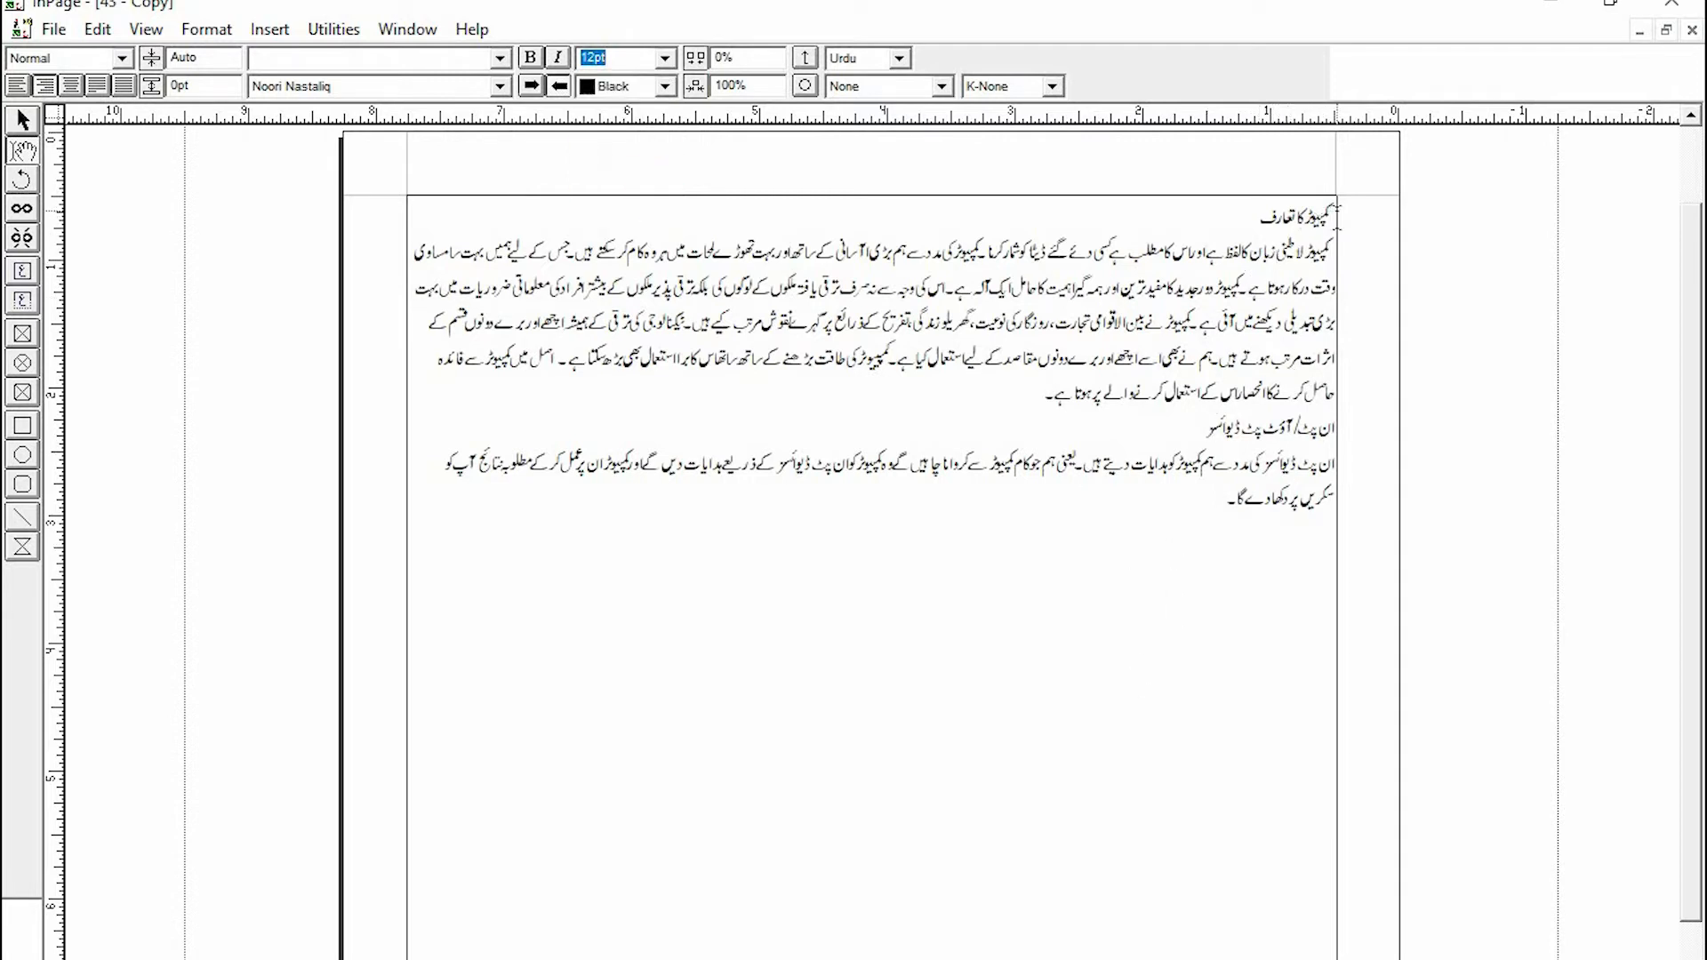
drag(1334, 218, 1266, 217)
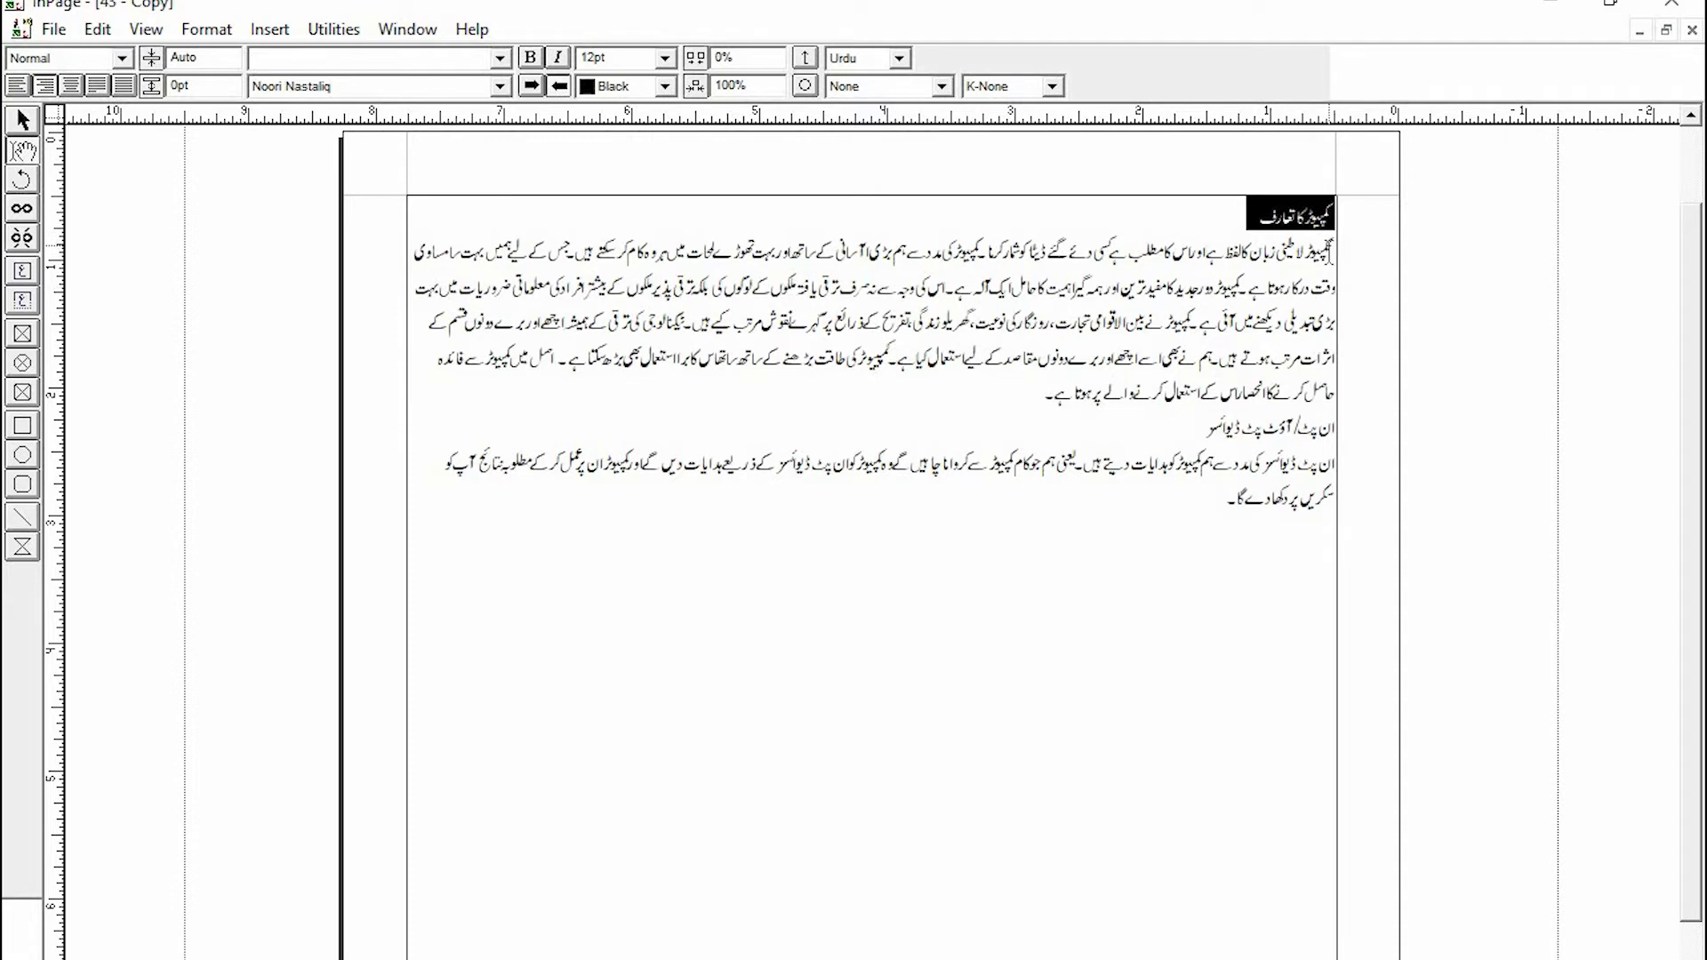
drag(1334, 254, 956, 408)
click(1065, 478)
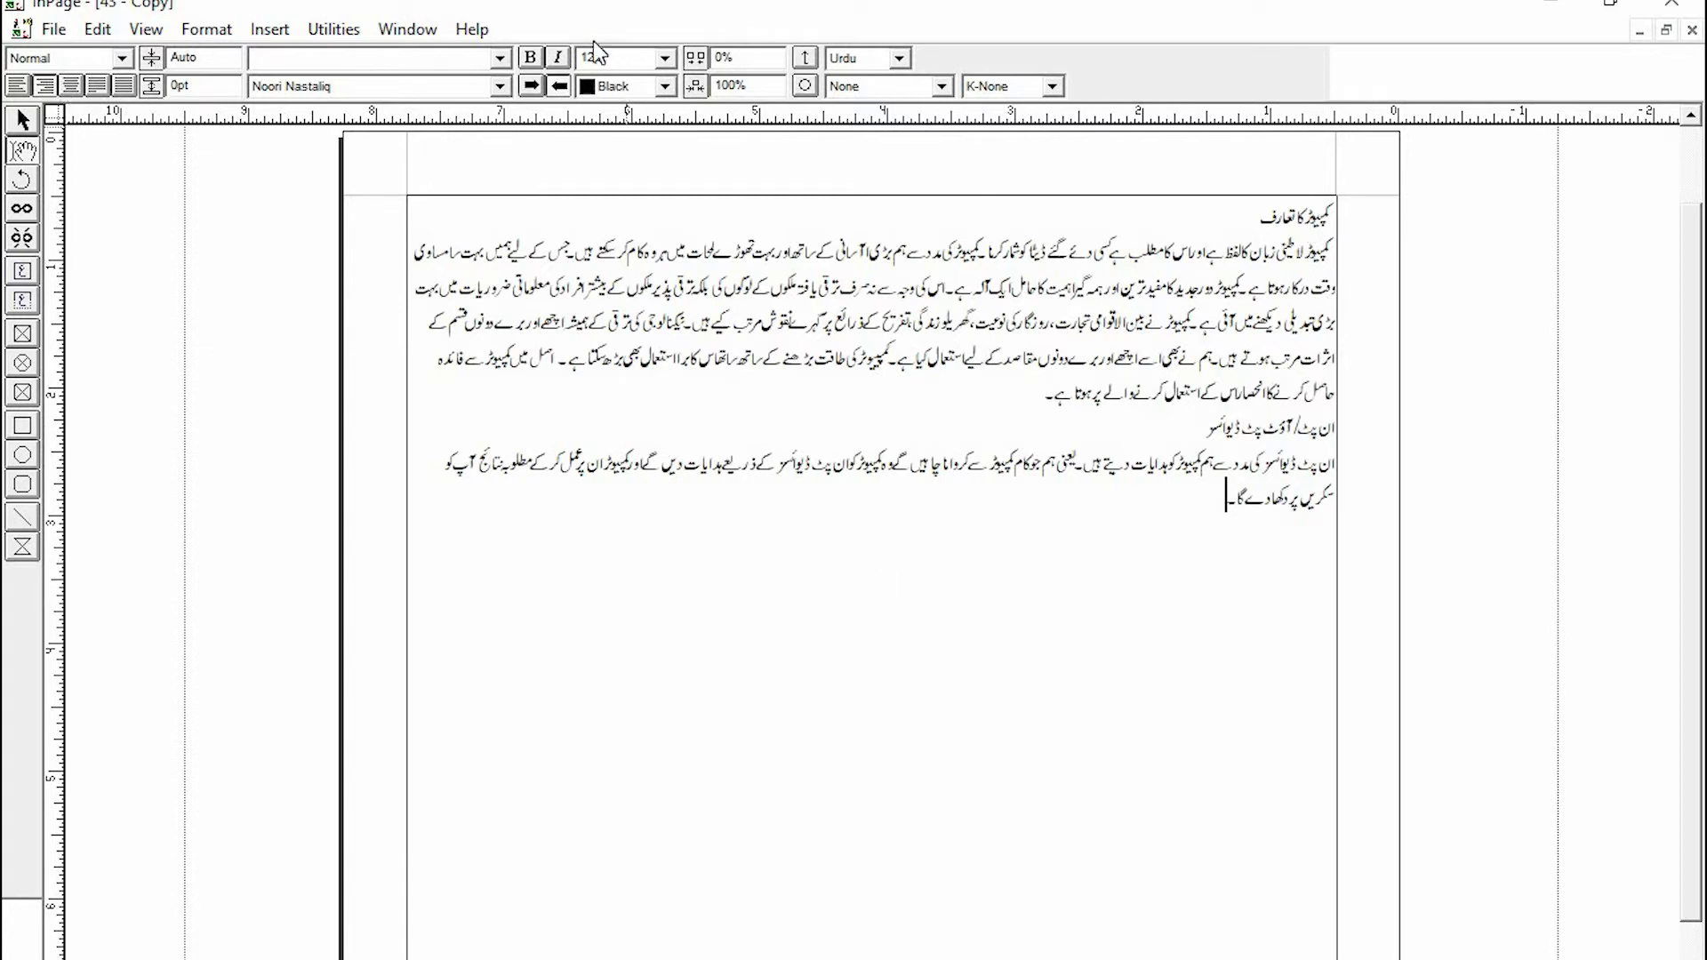
- Modify the Normal style sheet's character settings to size 15 with the Faiz Nastaliq Urdu font and Urdu language
click(559, 62)
click(123, 57)
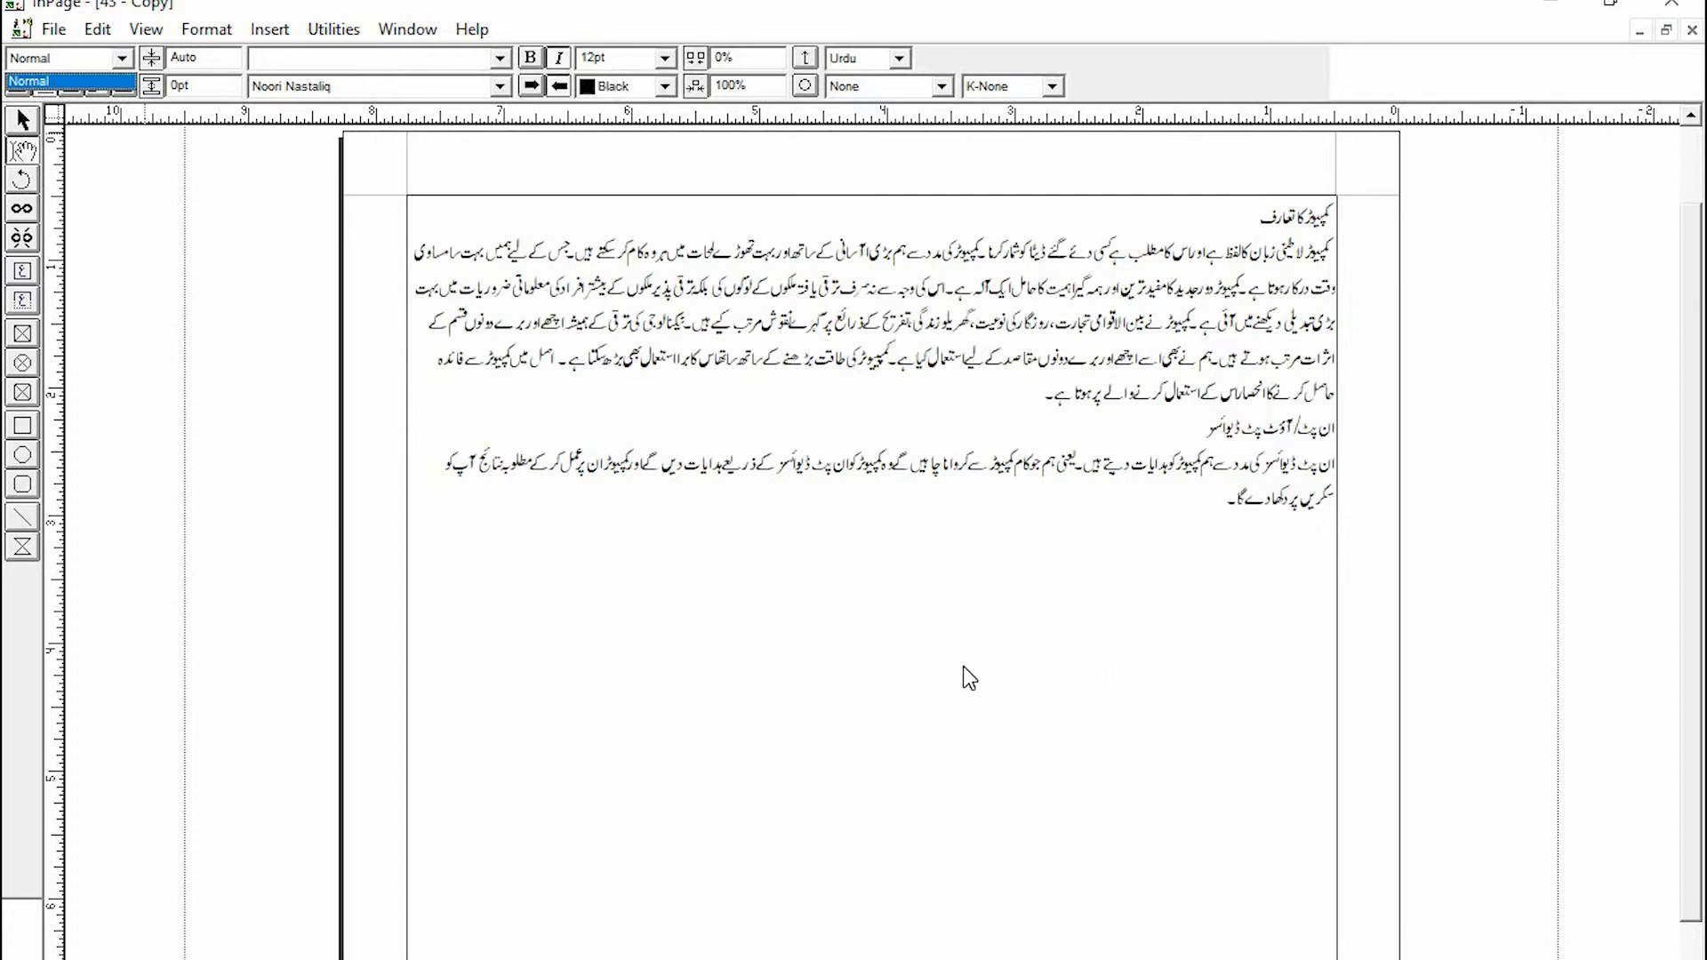
click(856, 777)
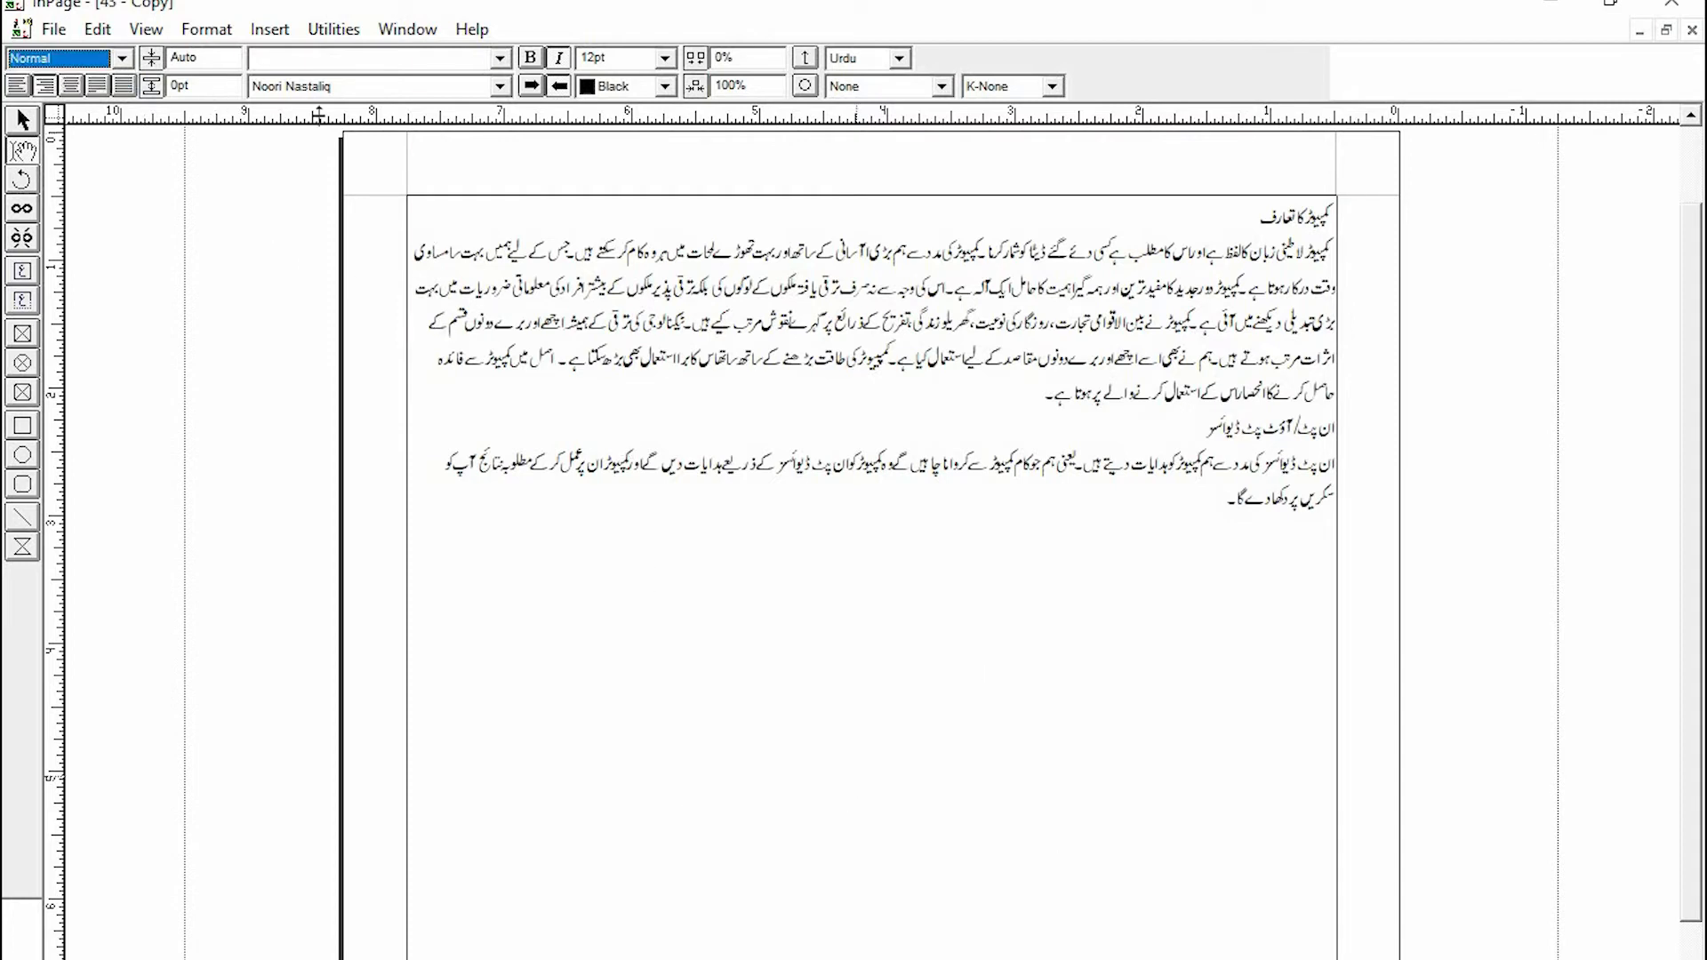
click(203, 34)
click(203, 34)
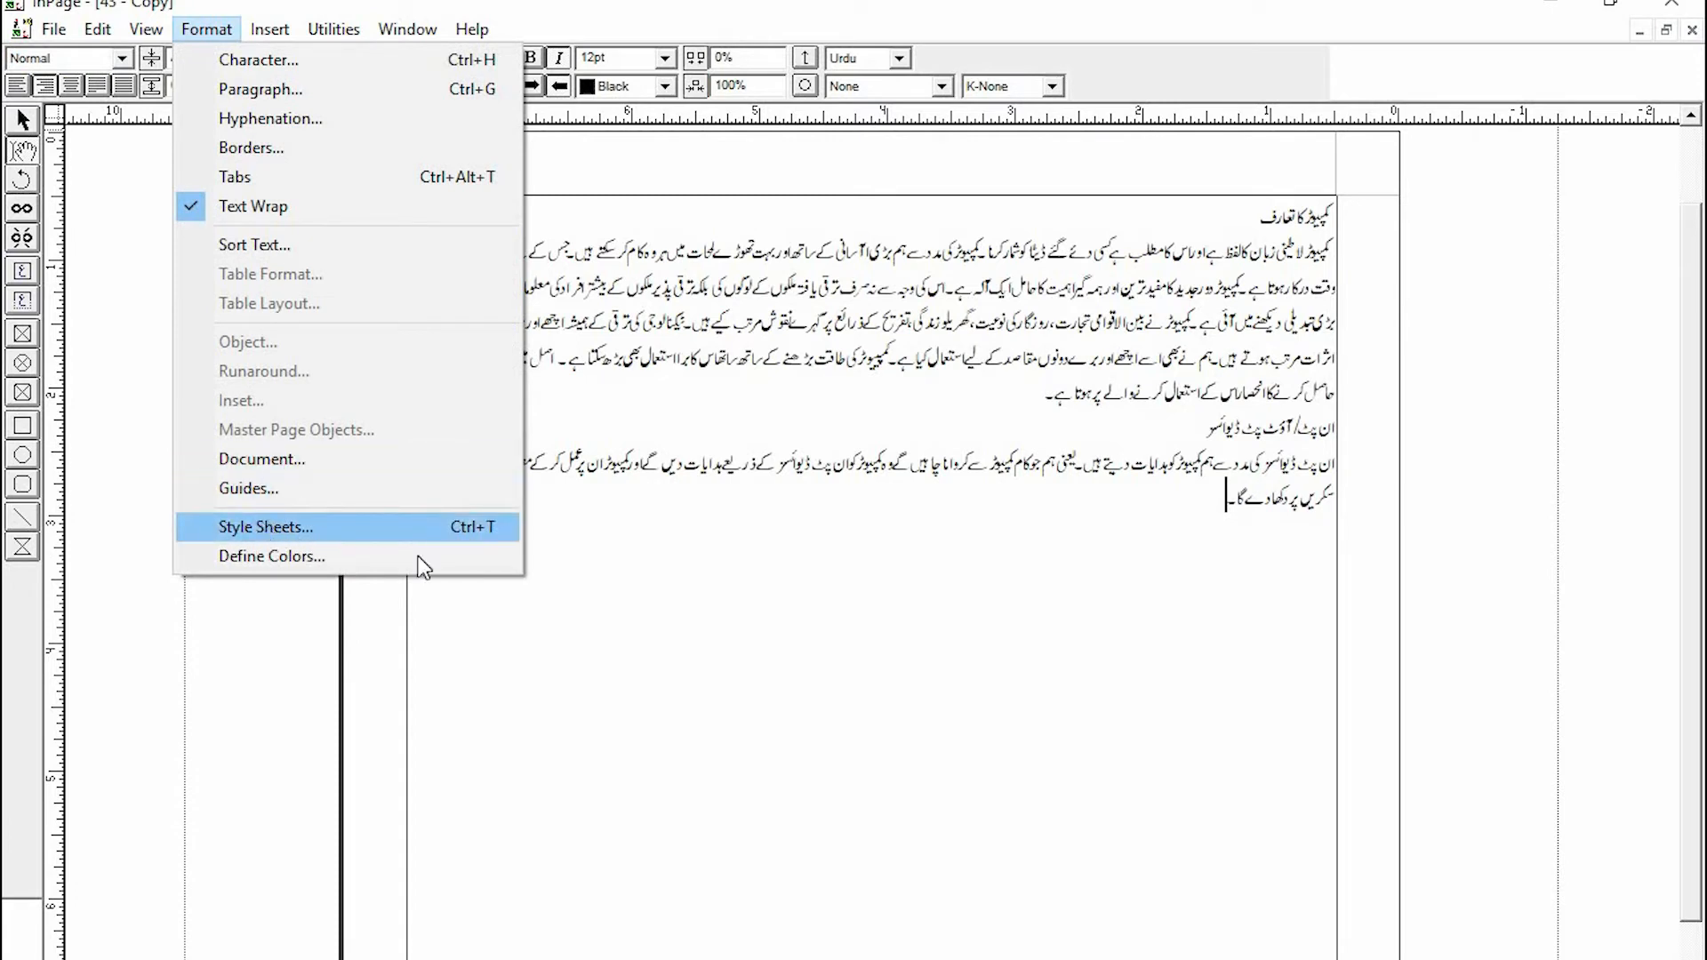
click(329, 521)
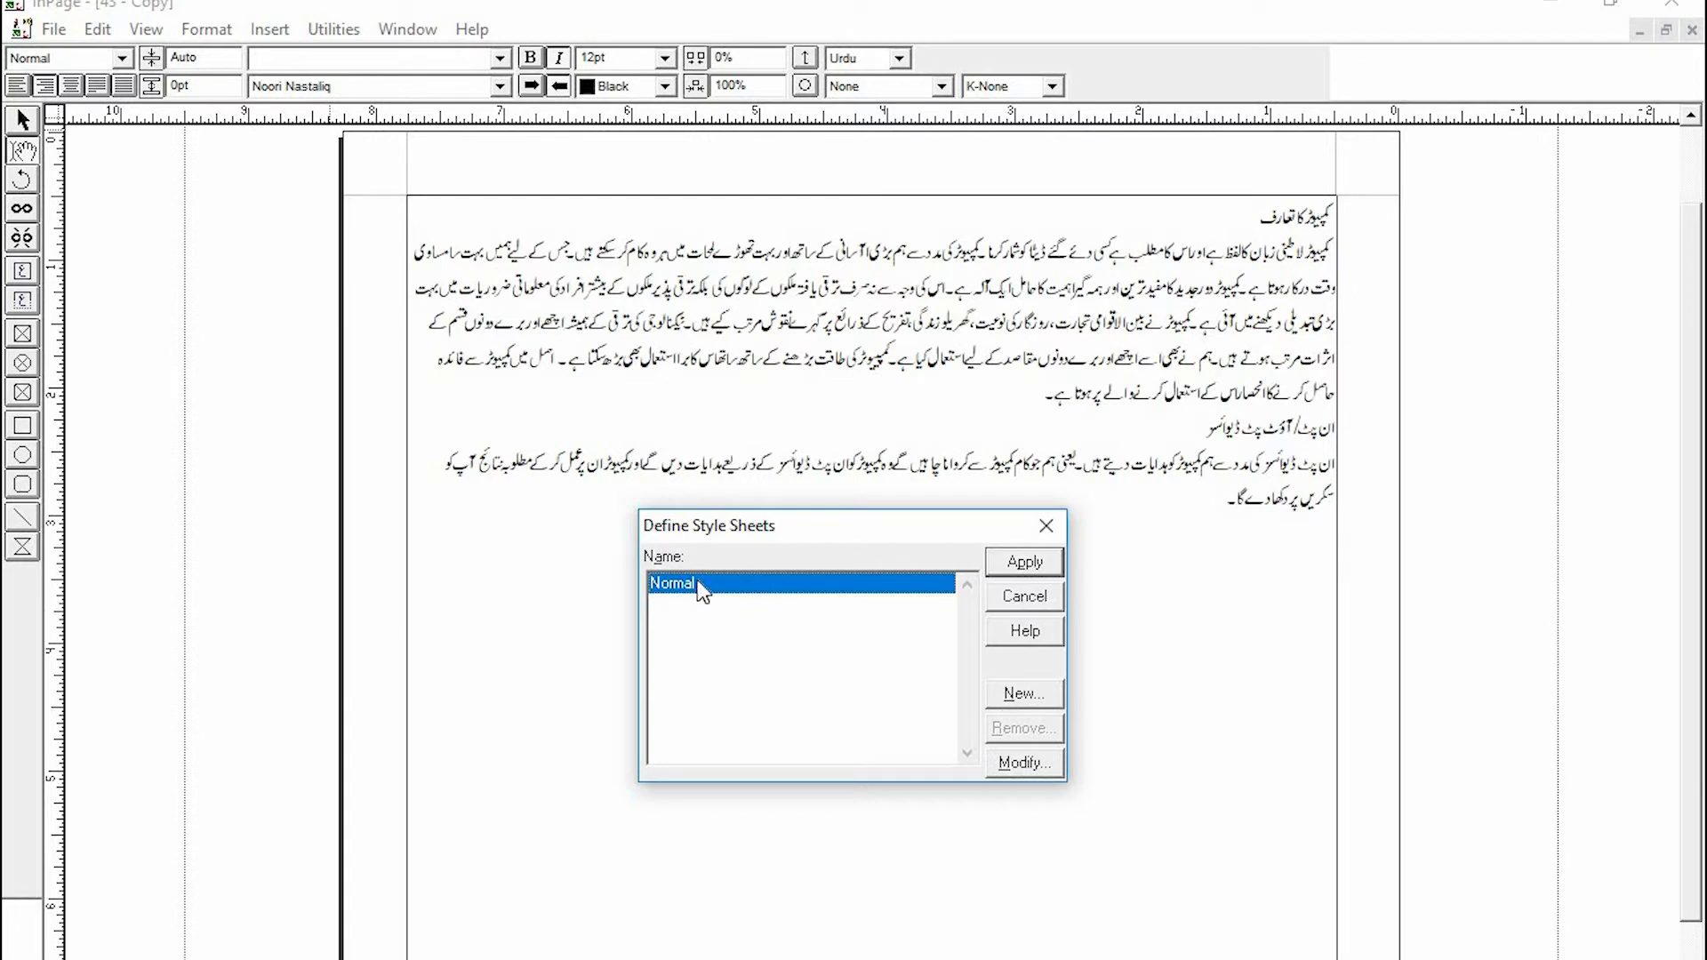
click(1012, 766)
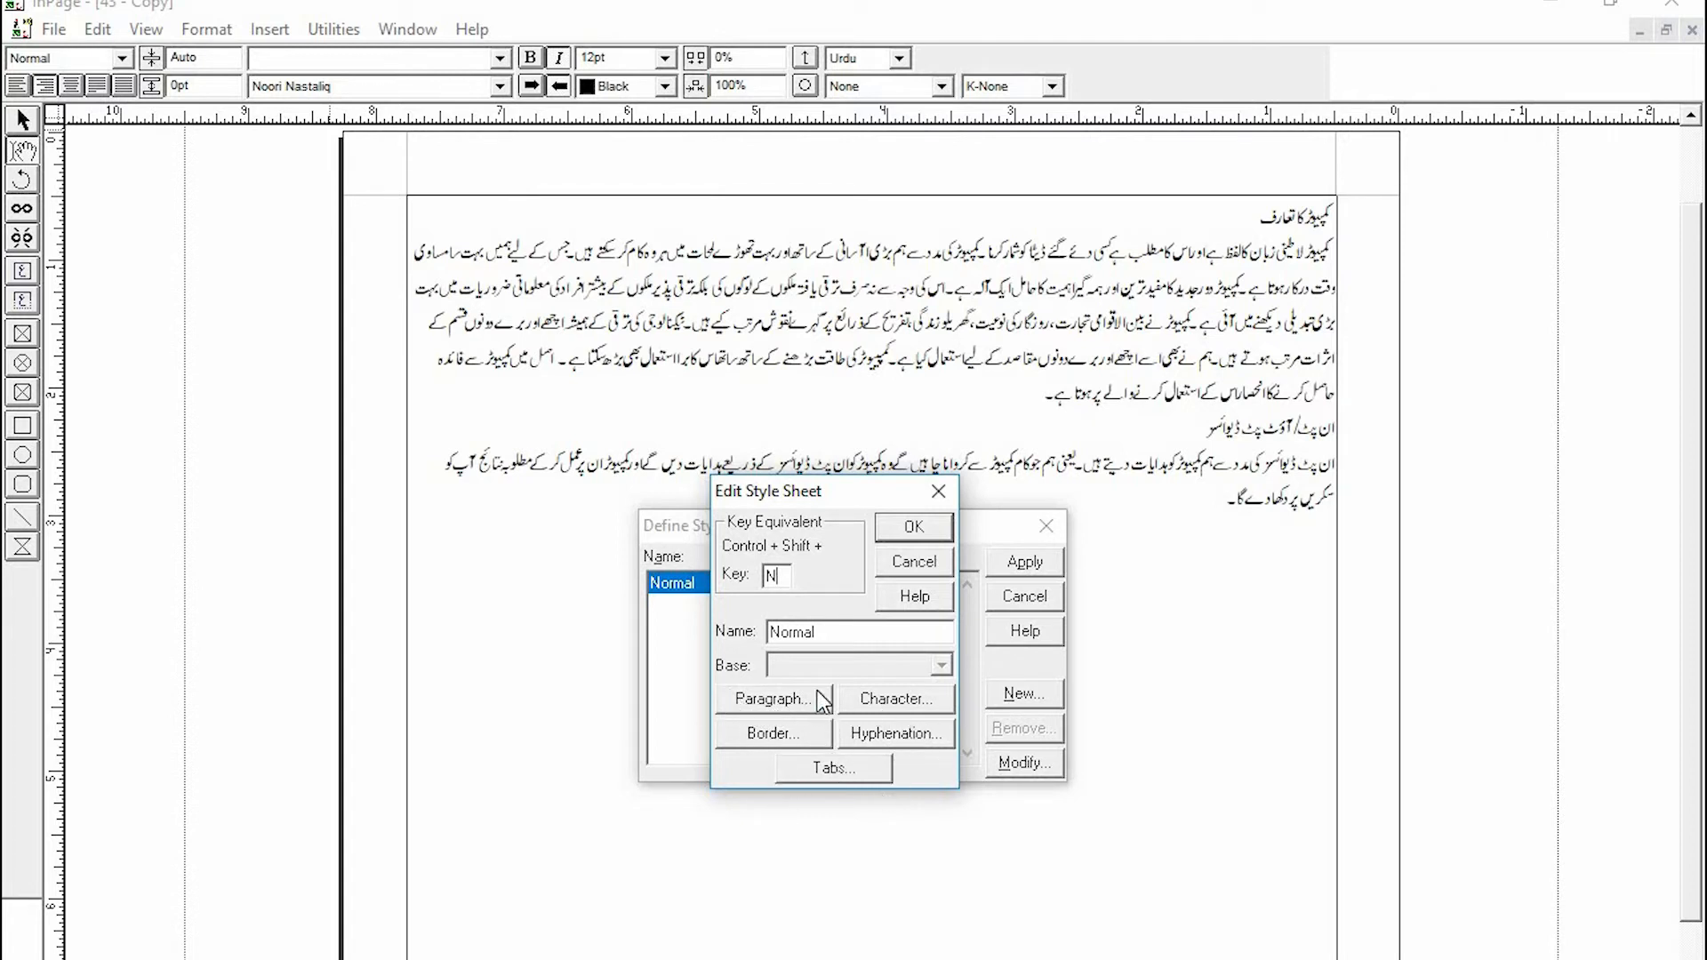
click(895, 707)
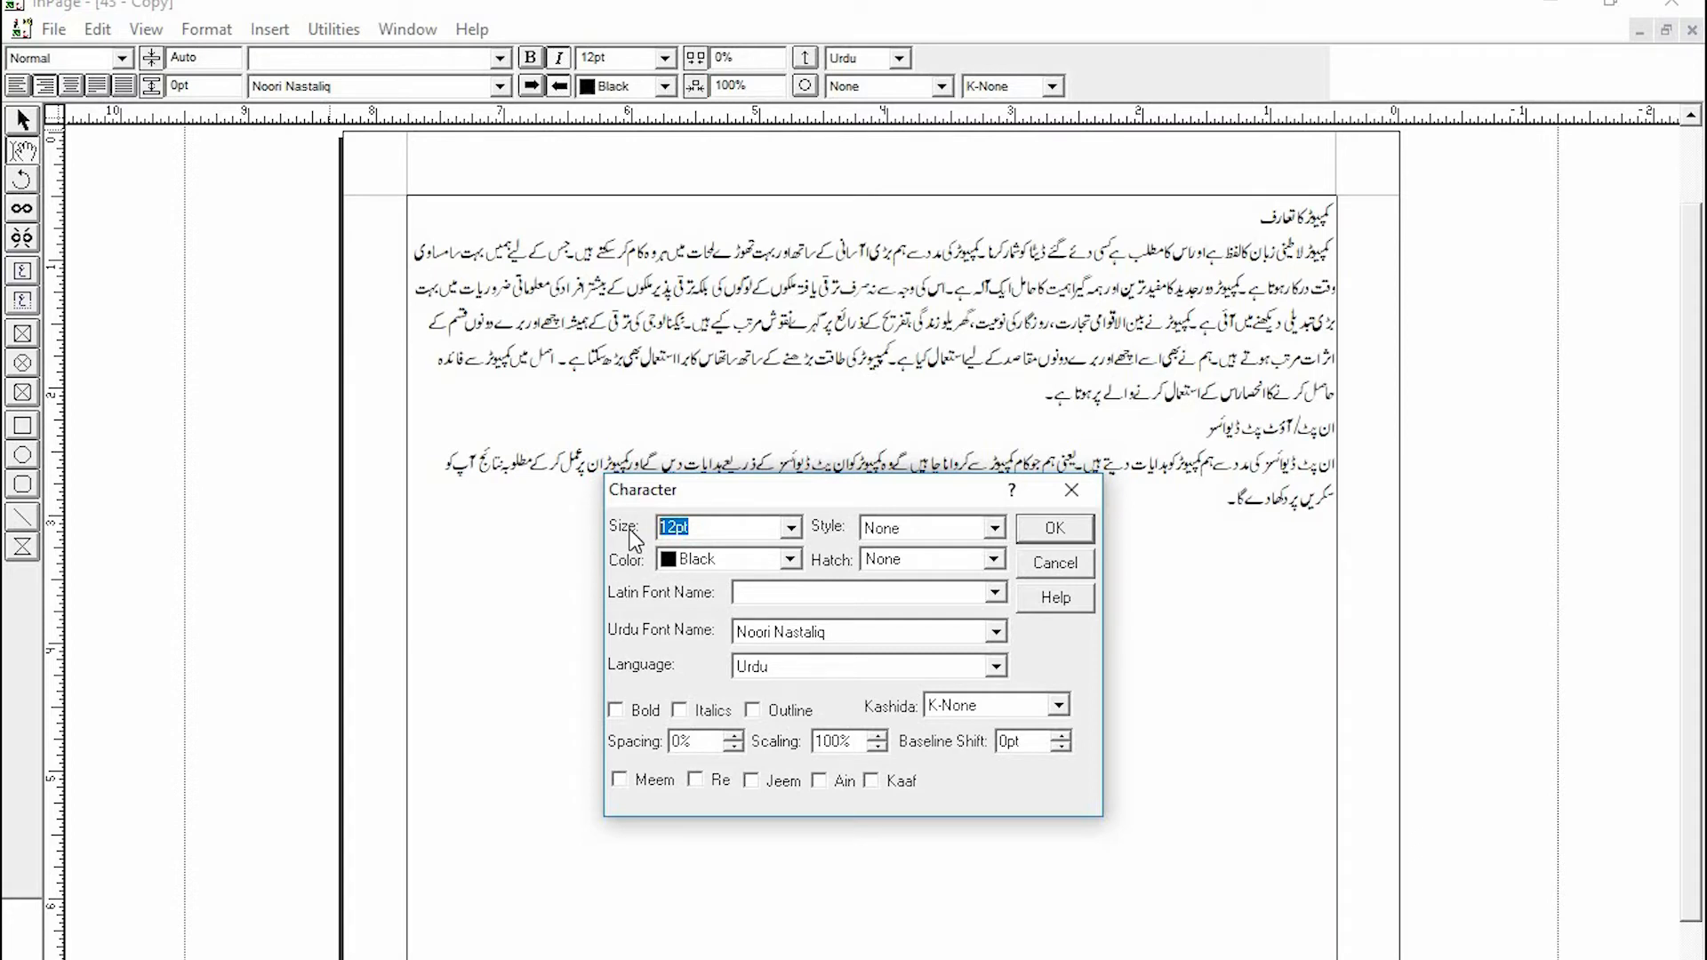
text(15)
click(818, 626)
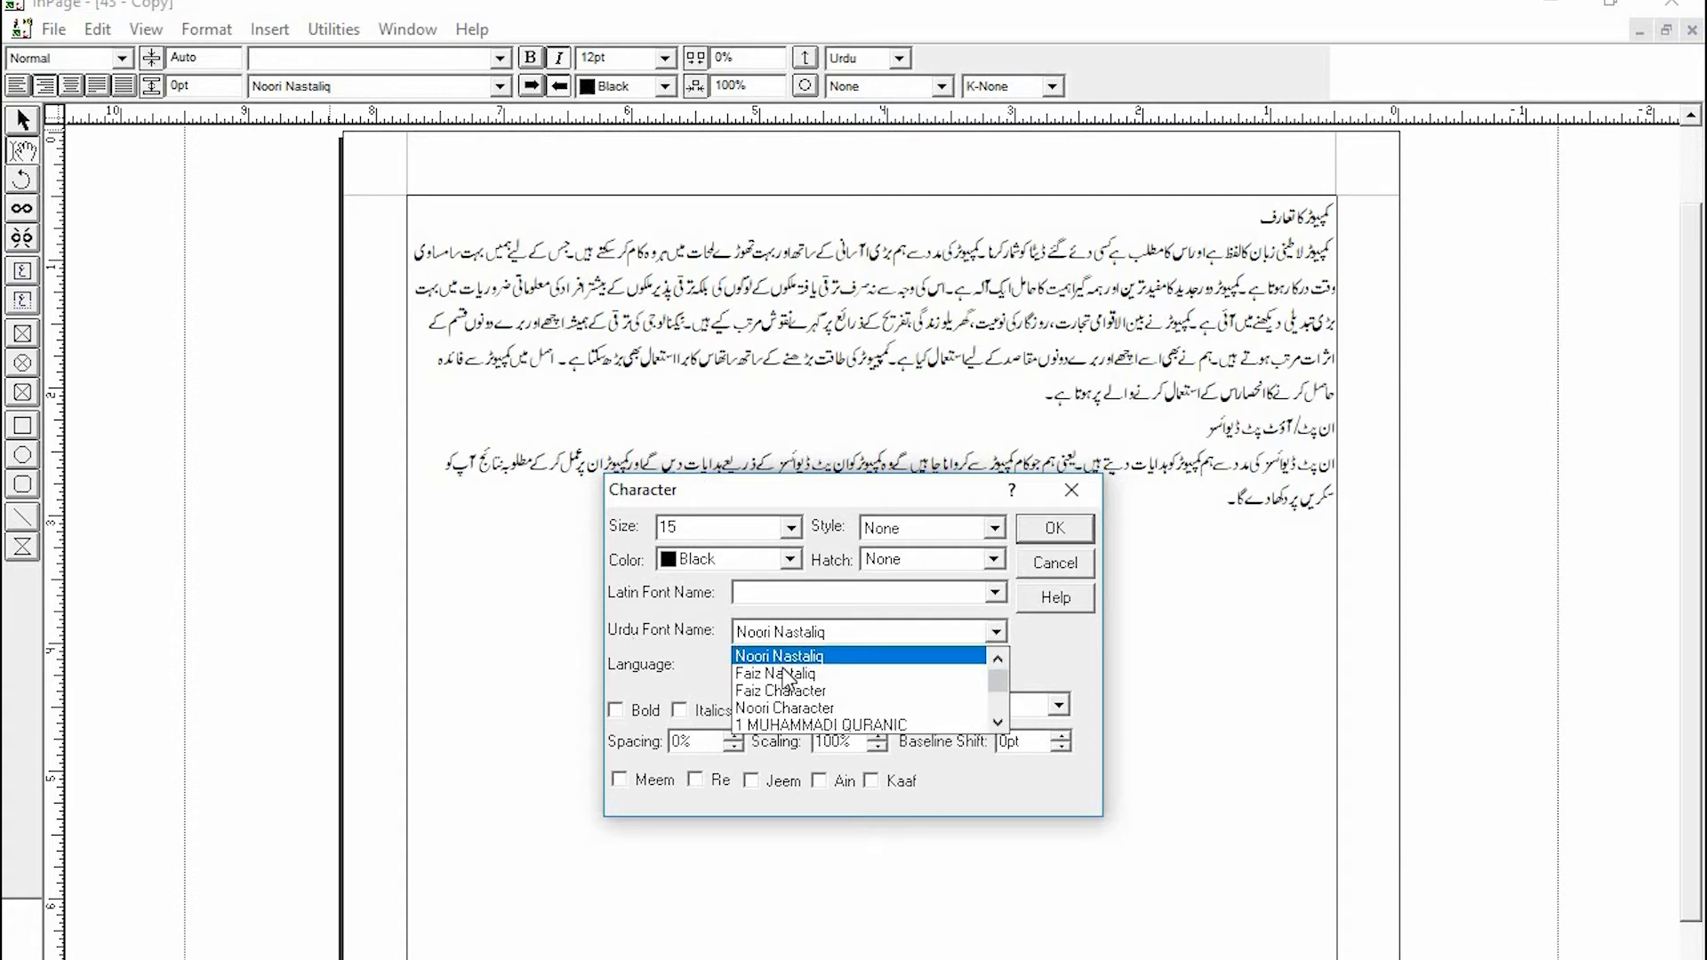
click(859, 676)
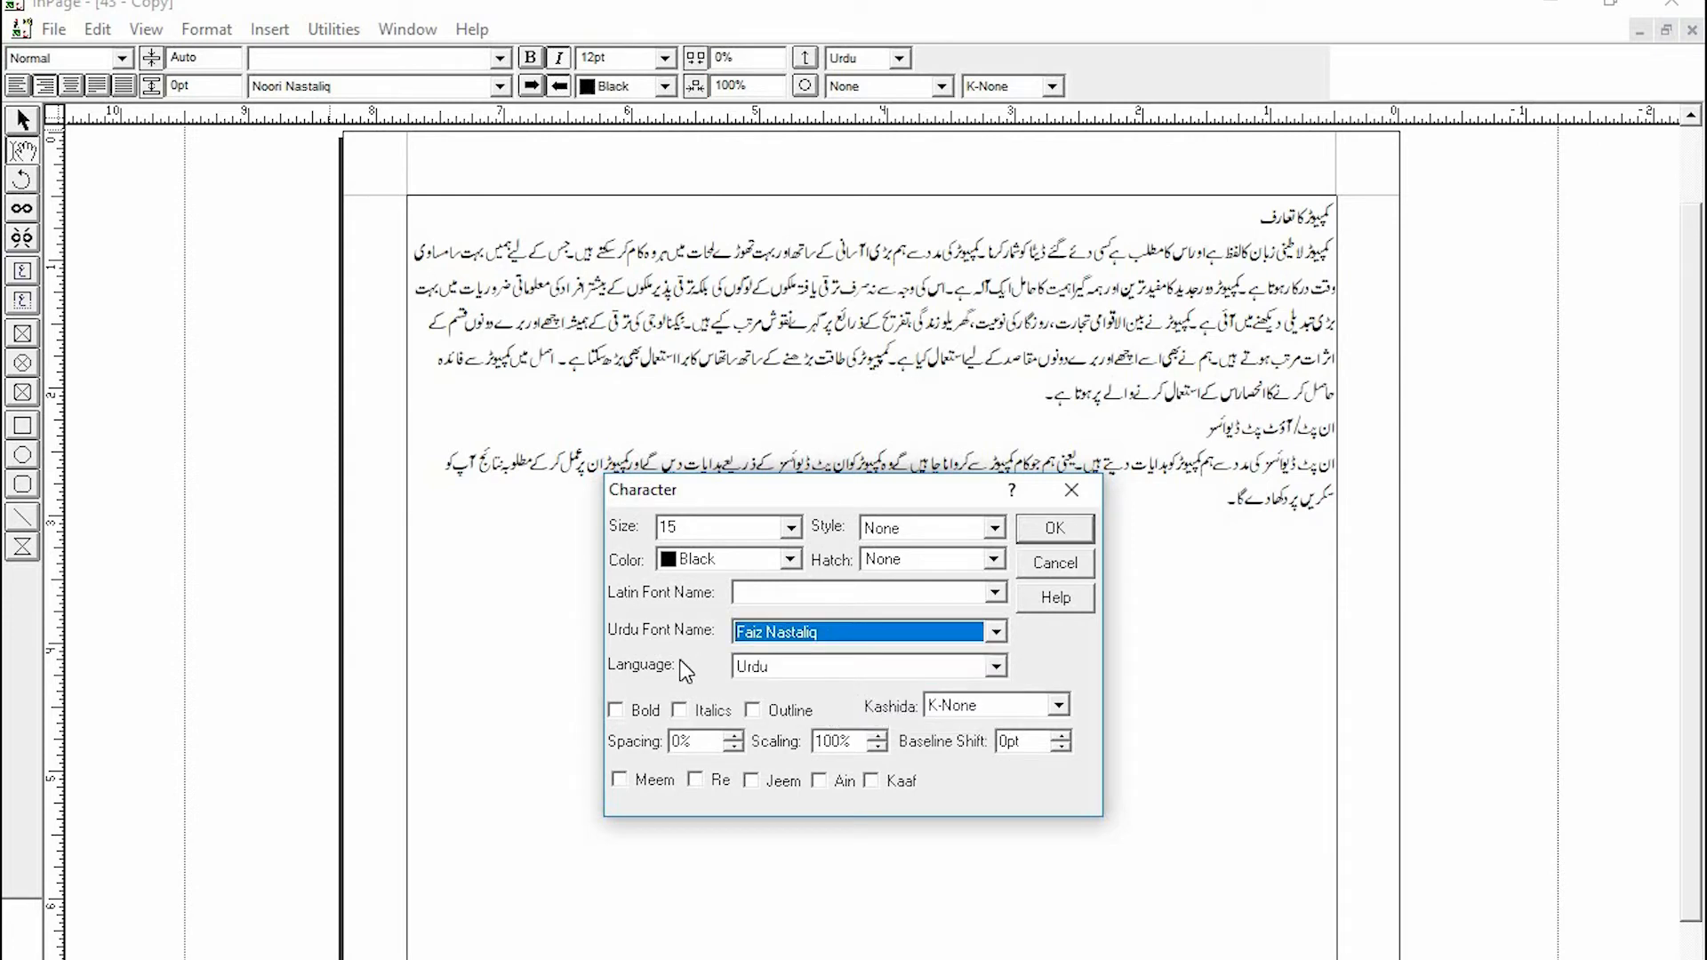
click(823, 676)
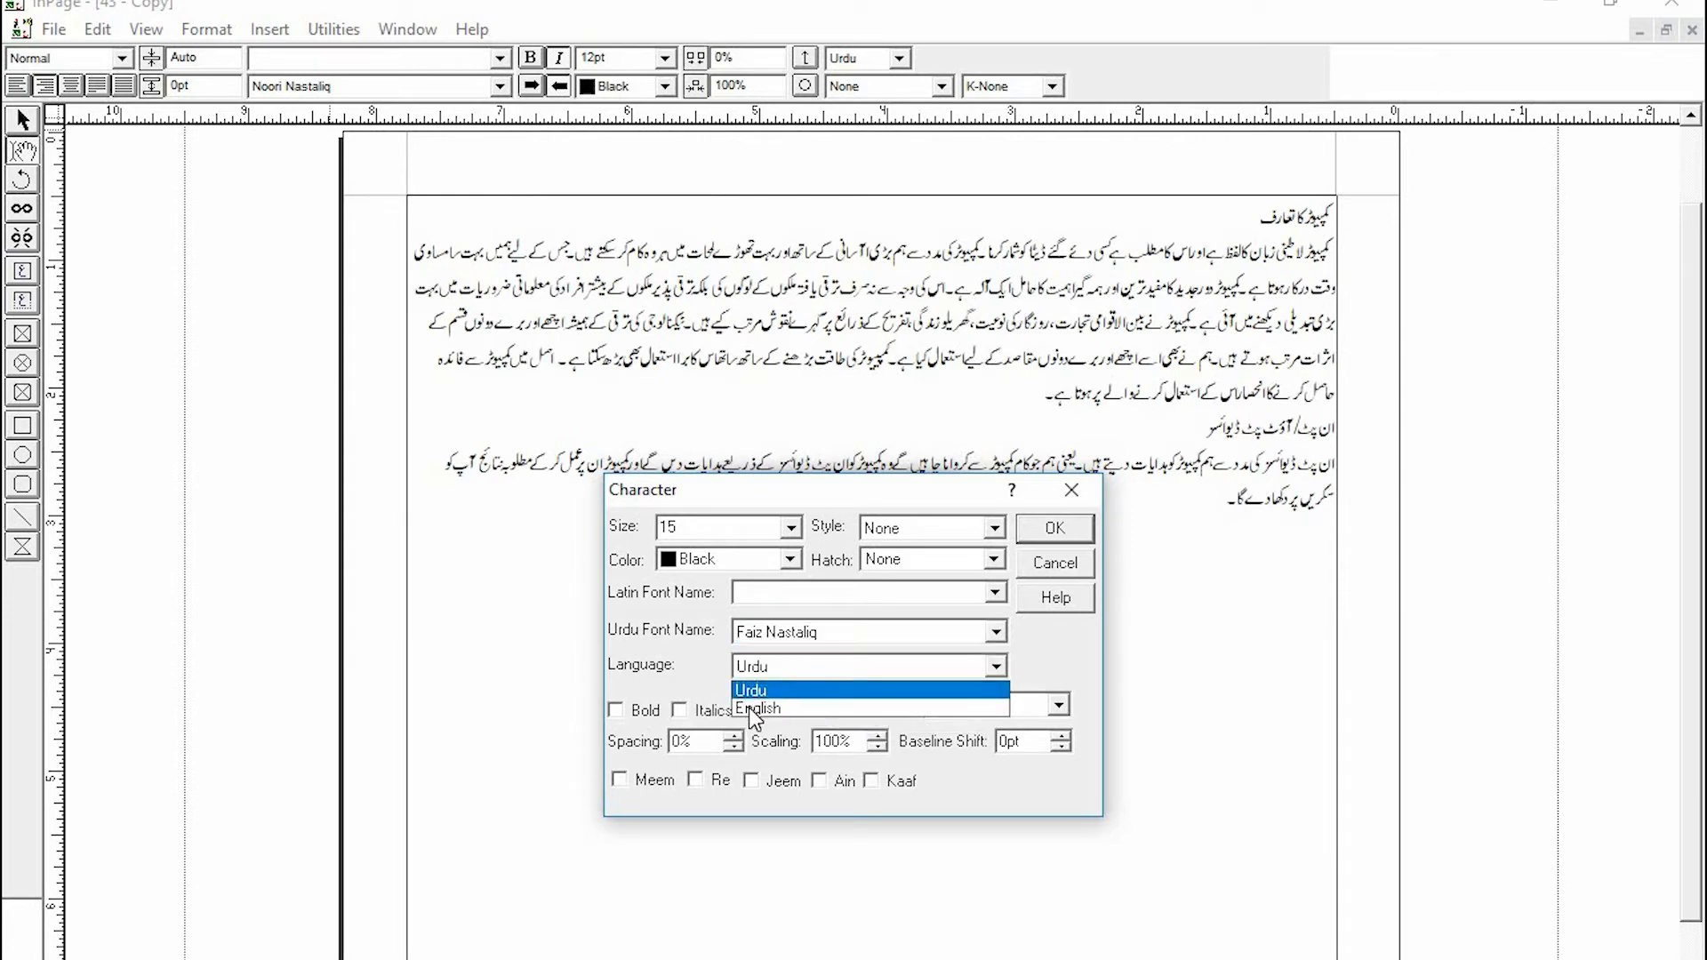
click(772, 692)
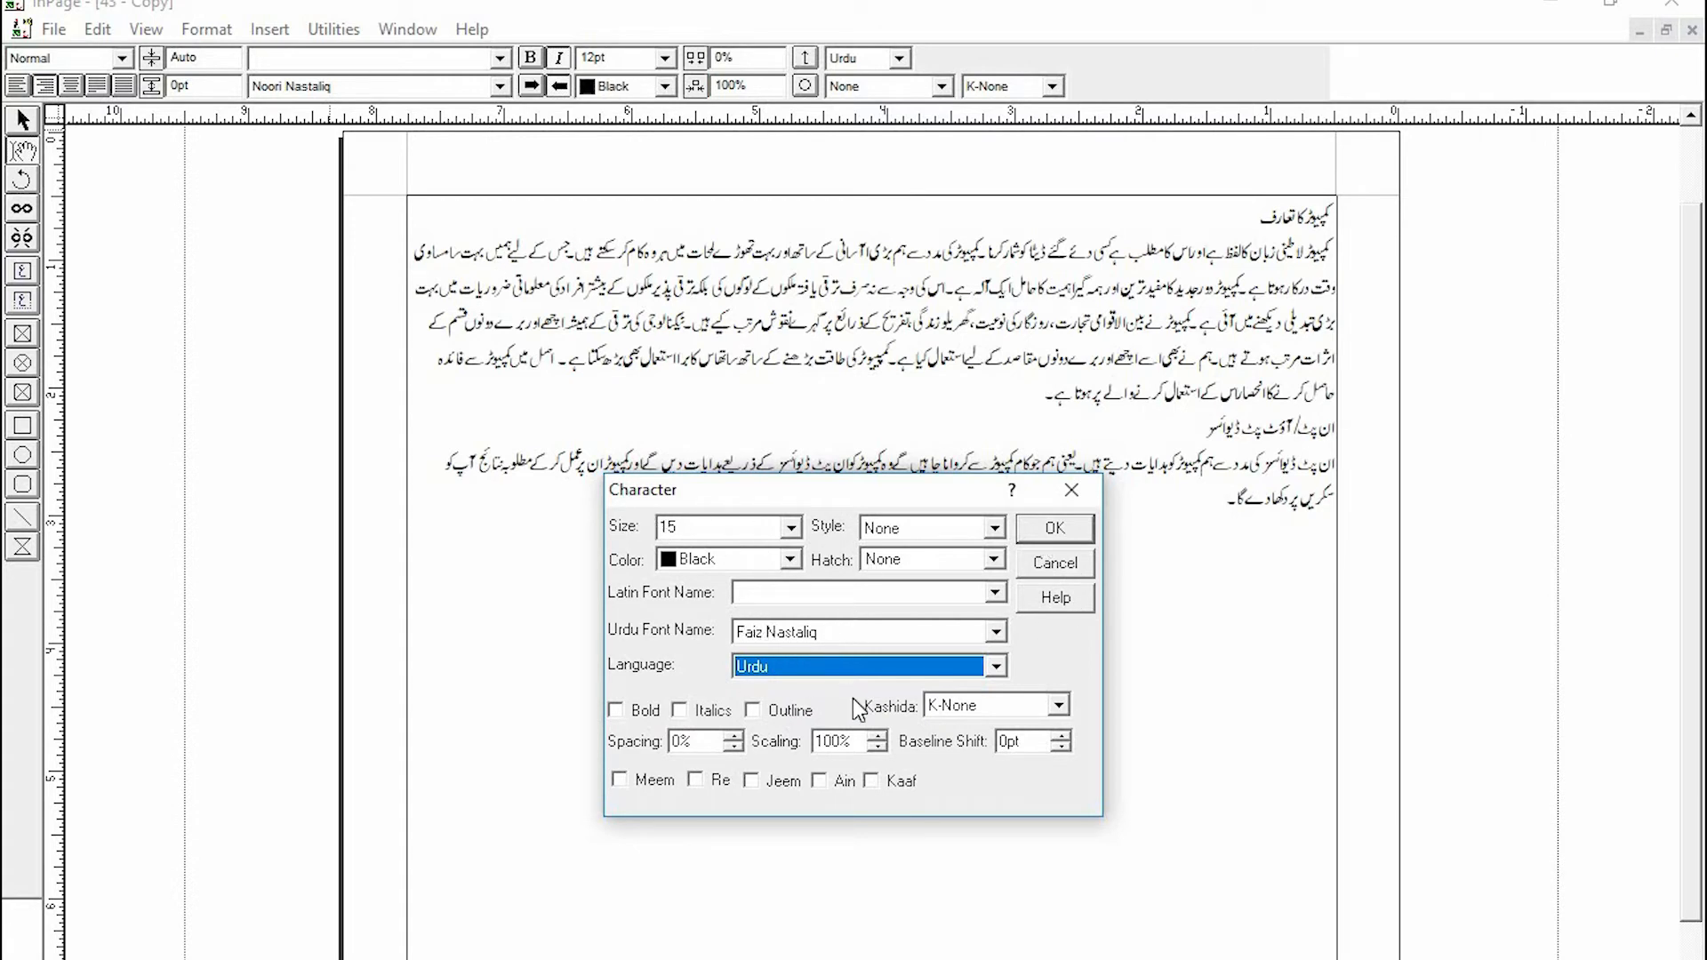
click(1054, 529)
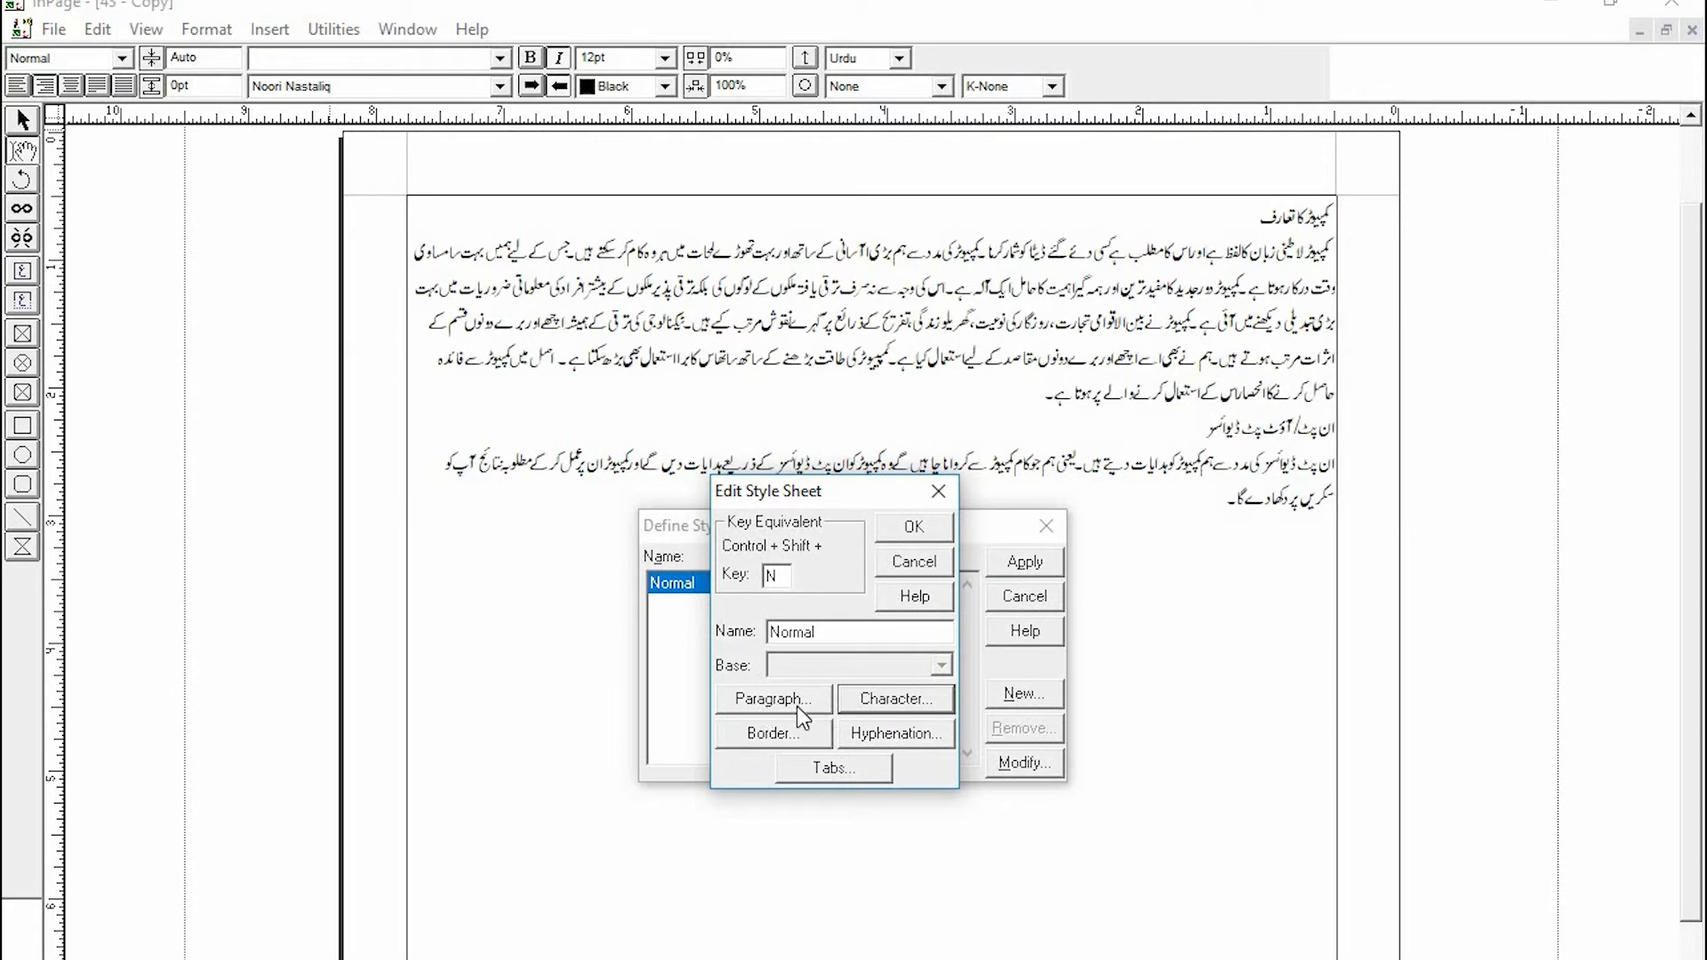
- Set the Normal style's paragraph to Justified with a 0.3" first-line indent and 21 pt line height, then apply it
click(781, 700)
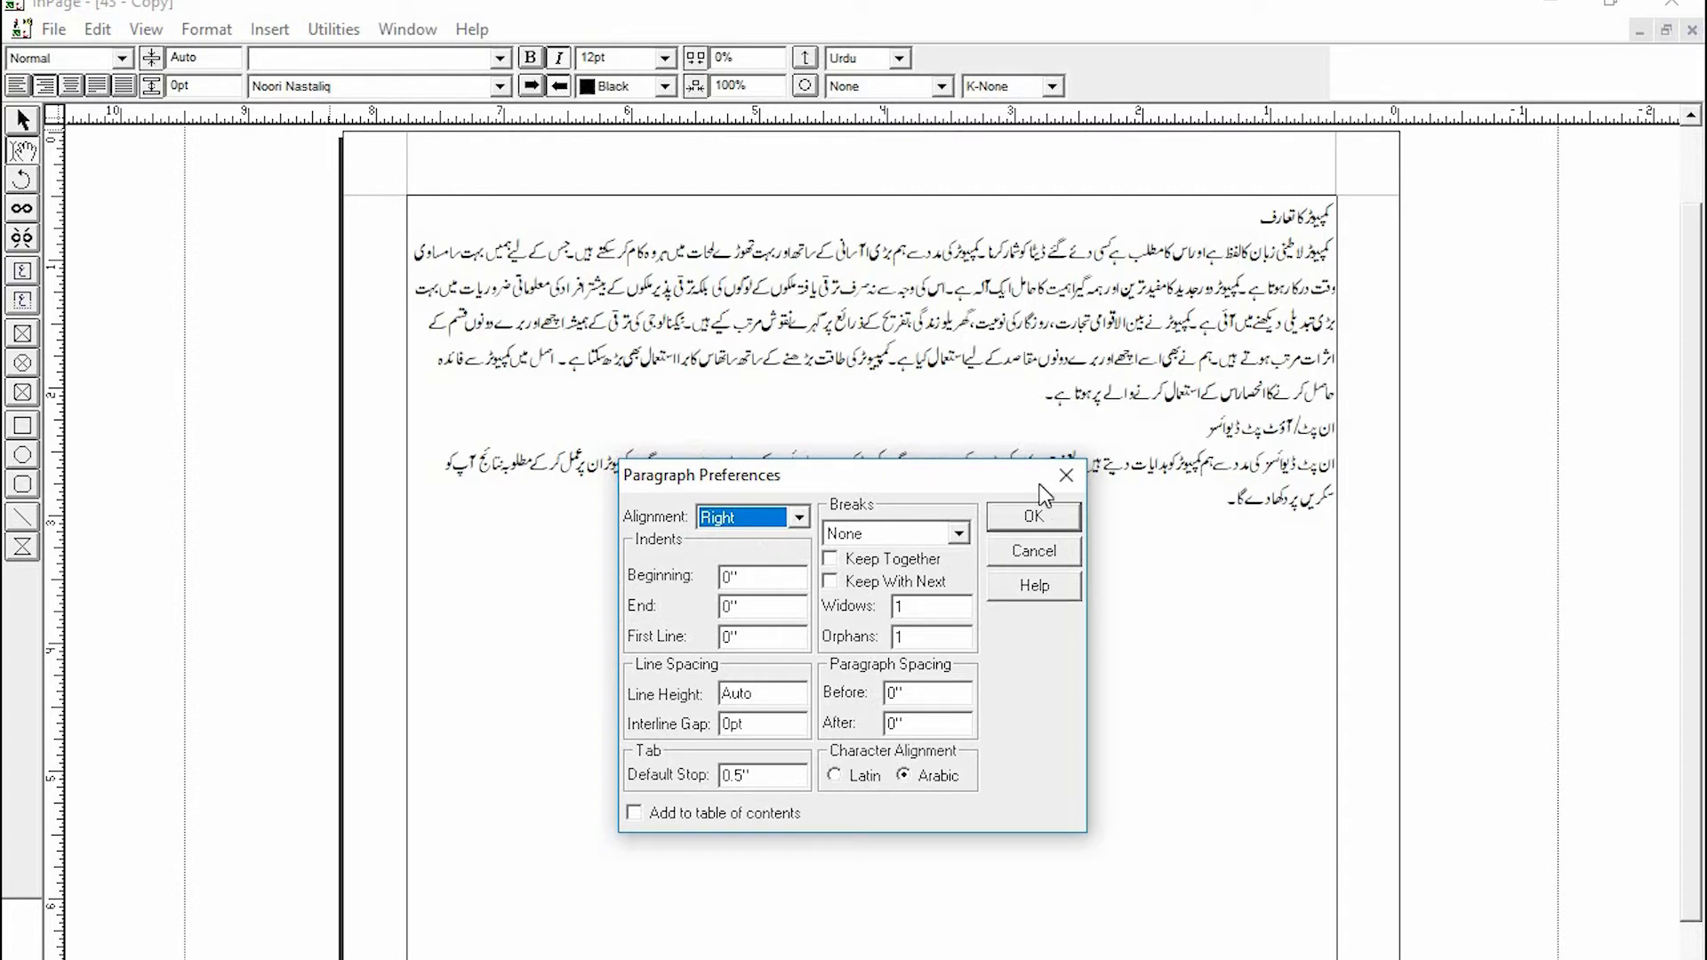
click(798, 519)
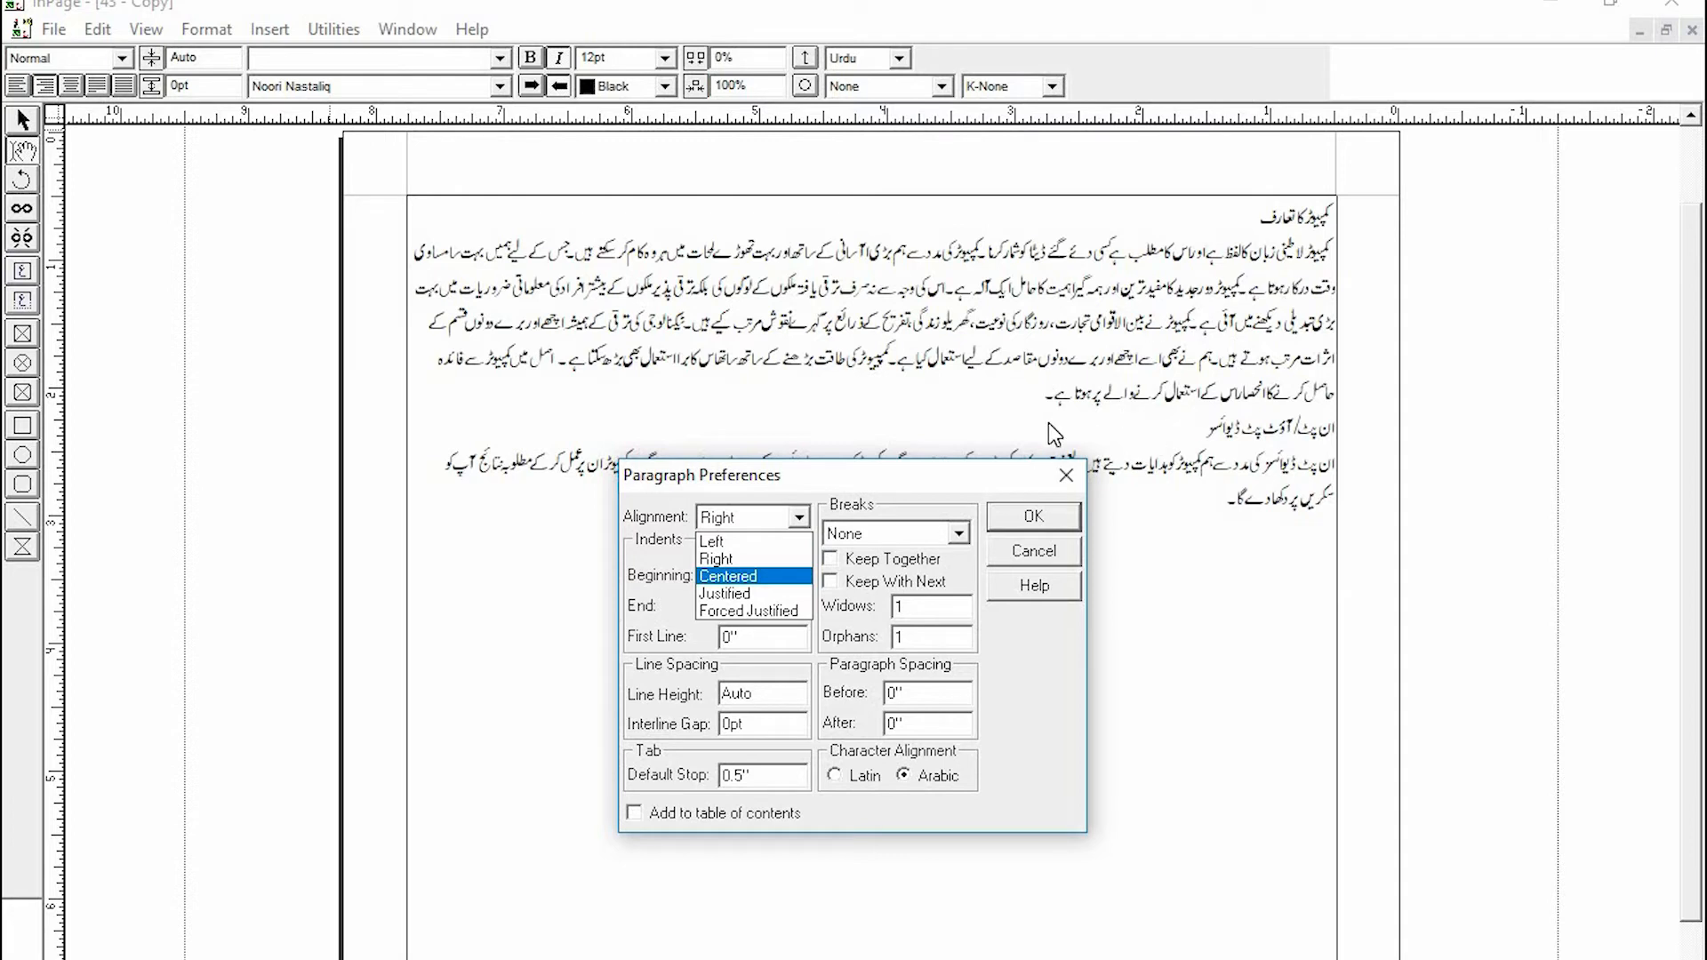
click(729, 596)
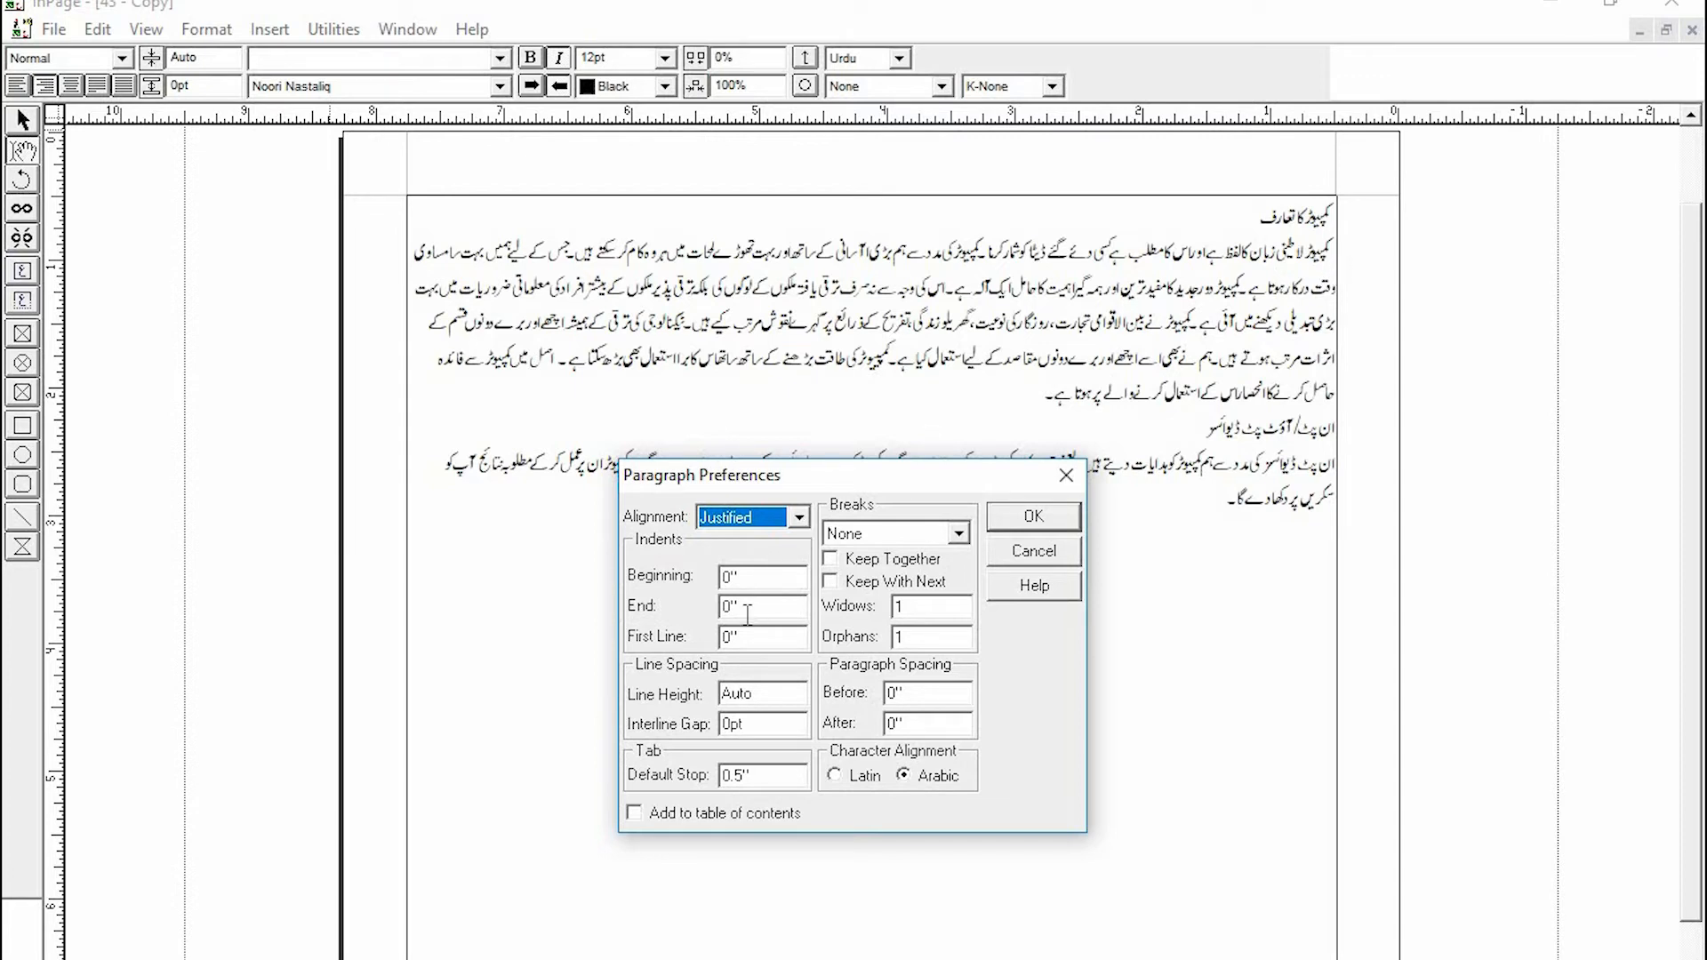
double_click(730, 636)
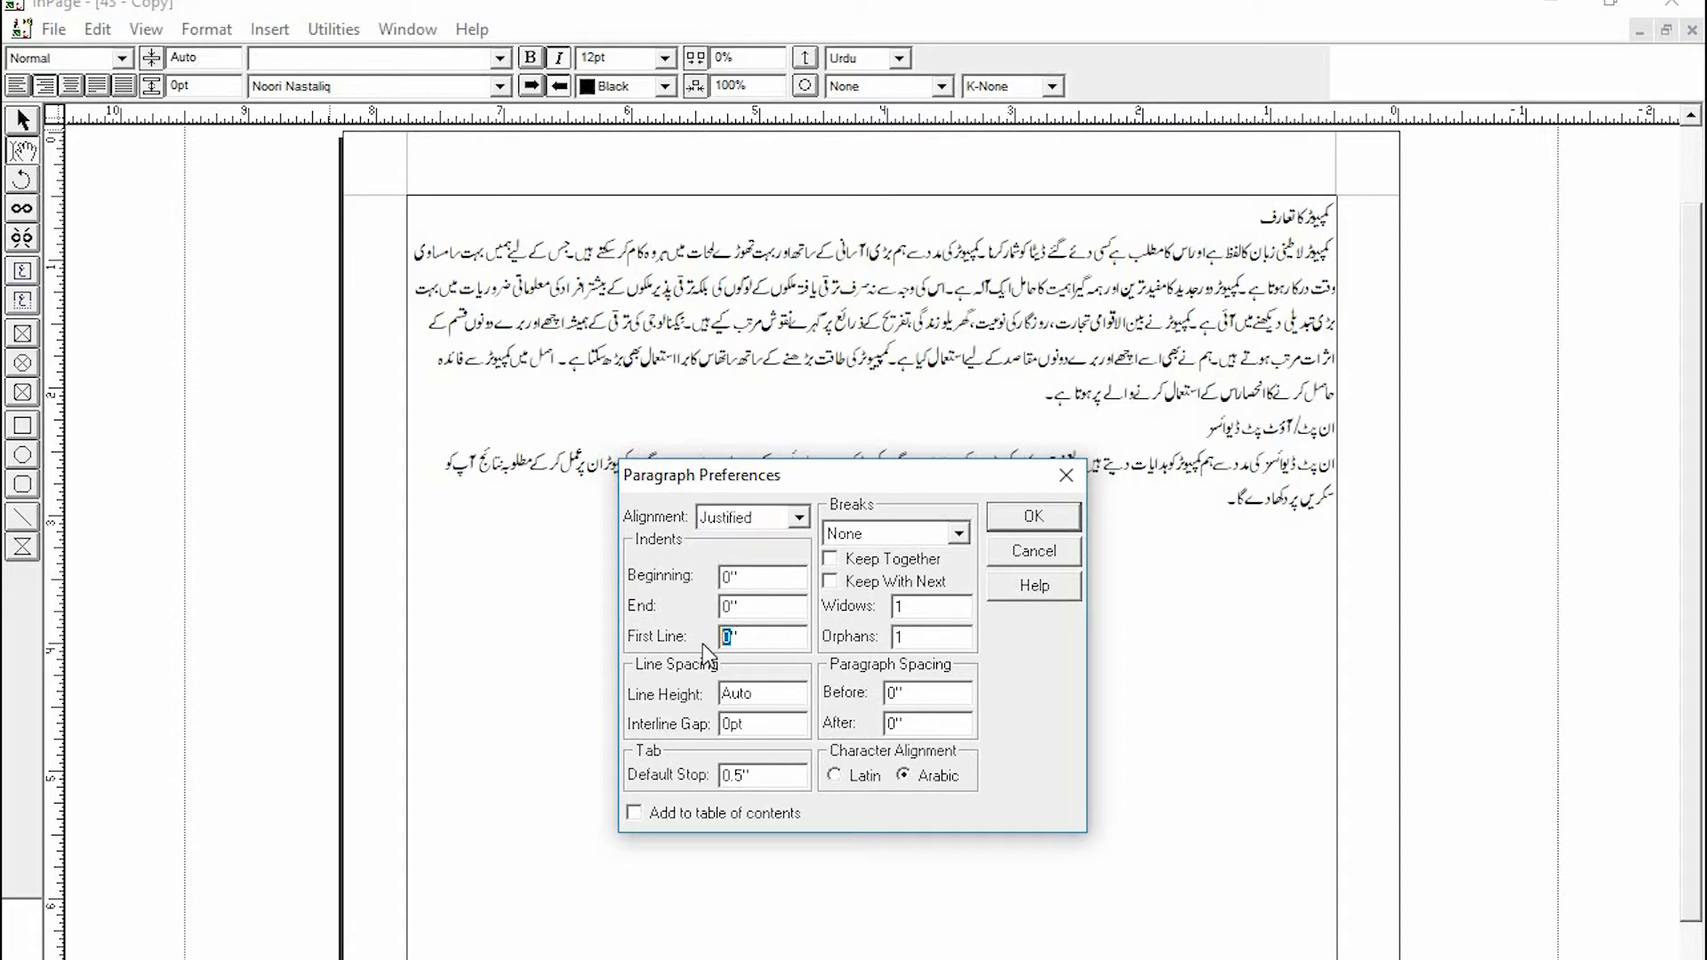
text(0)
mouse_move(884, 494)
mouse_down()
mouse_move(909, 699)
mouse_move(884, 811)
mouse_move(872, 624)
mouse_move(900, 521)
mouse_up()
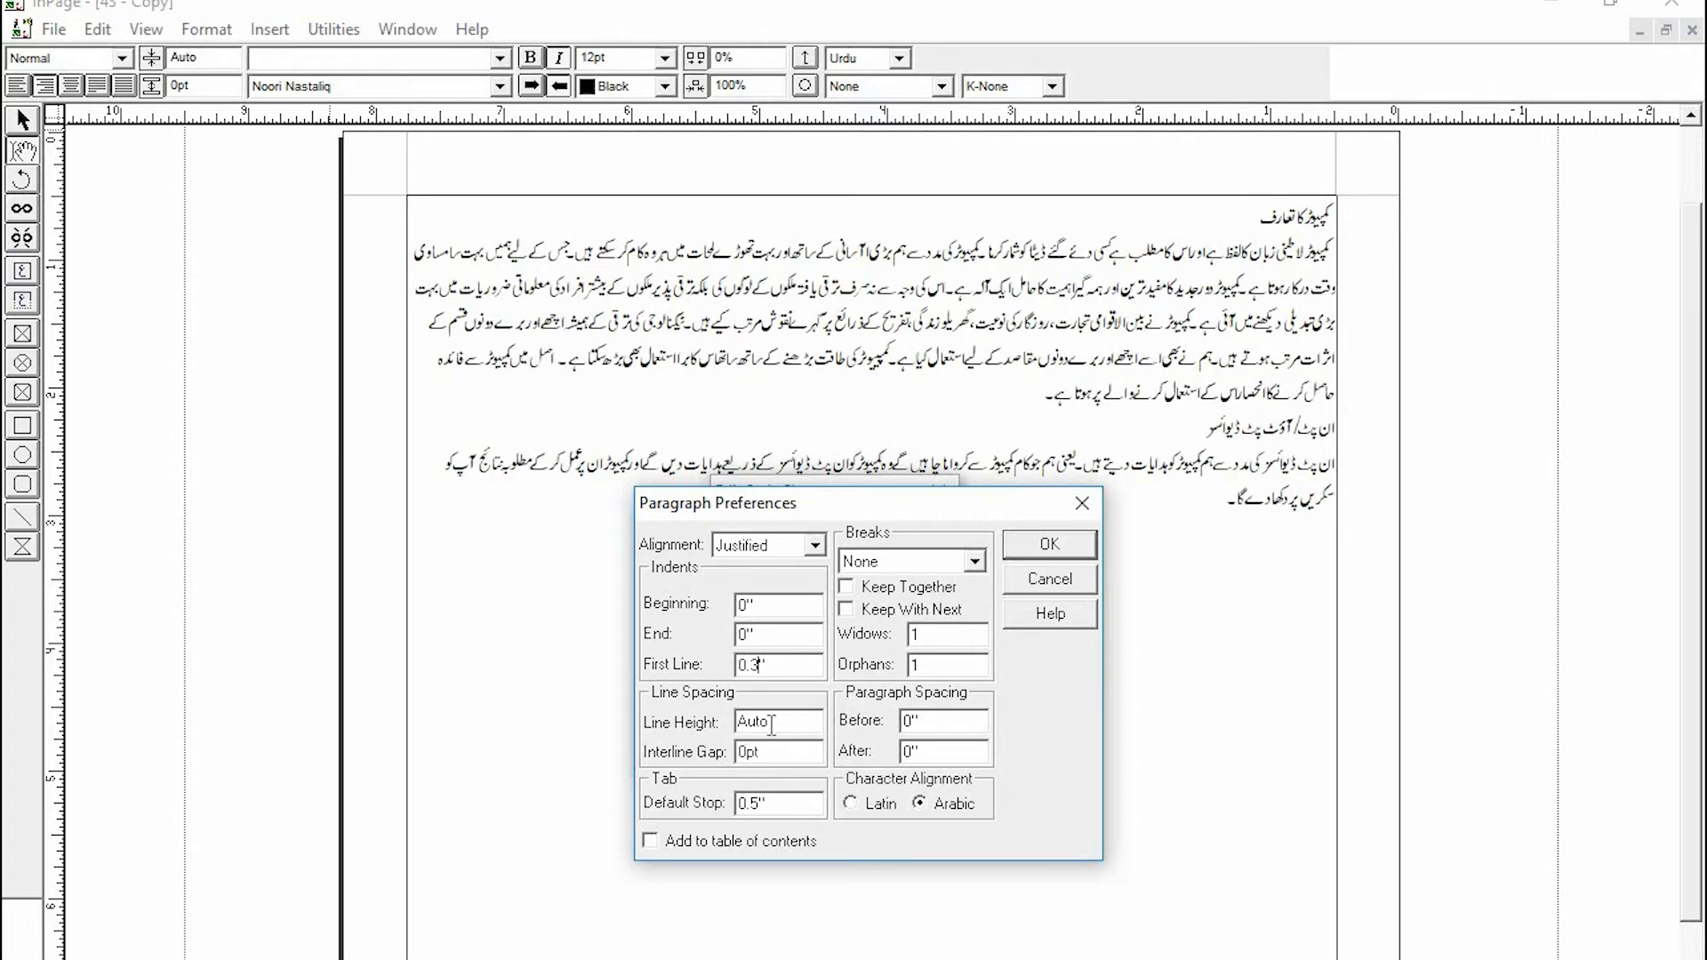
drag(771, 725, 689, 719)
click(787, 725)
drag(692, 738, 683, 753)
text(21)
click(1051, 546)
click(914, 528)
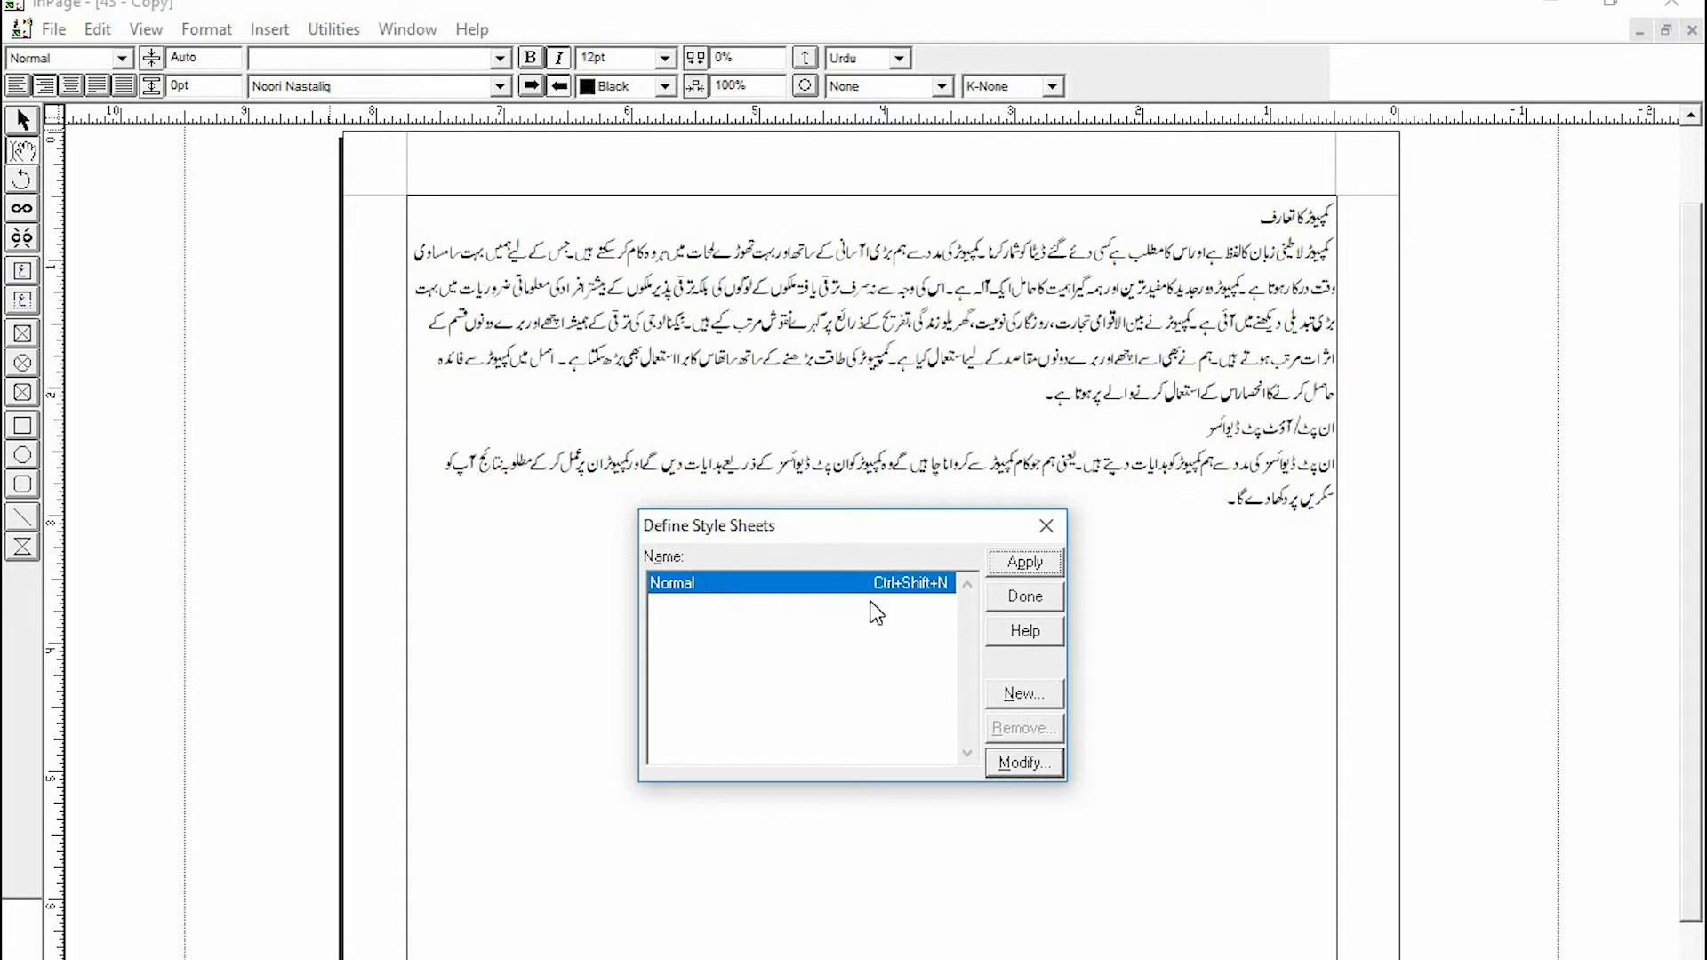
click(1009, 562)
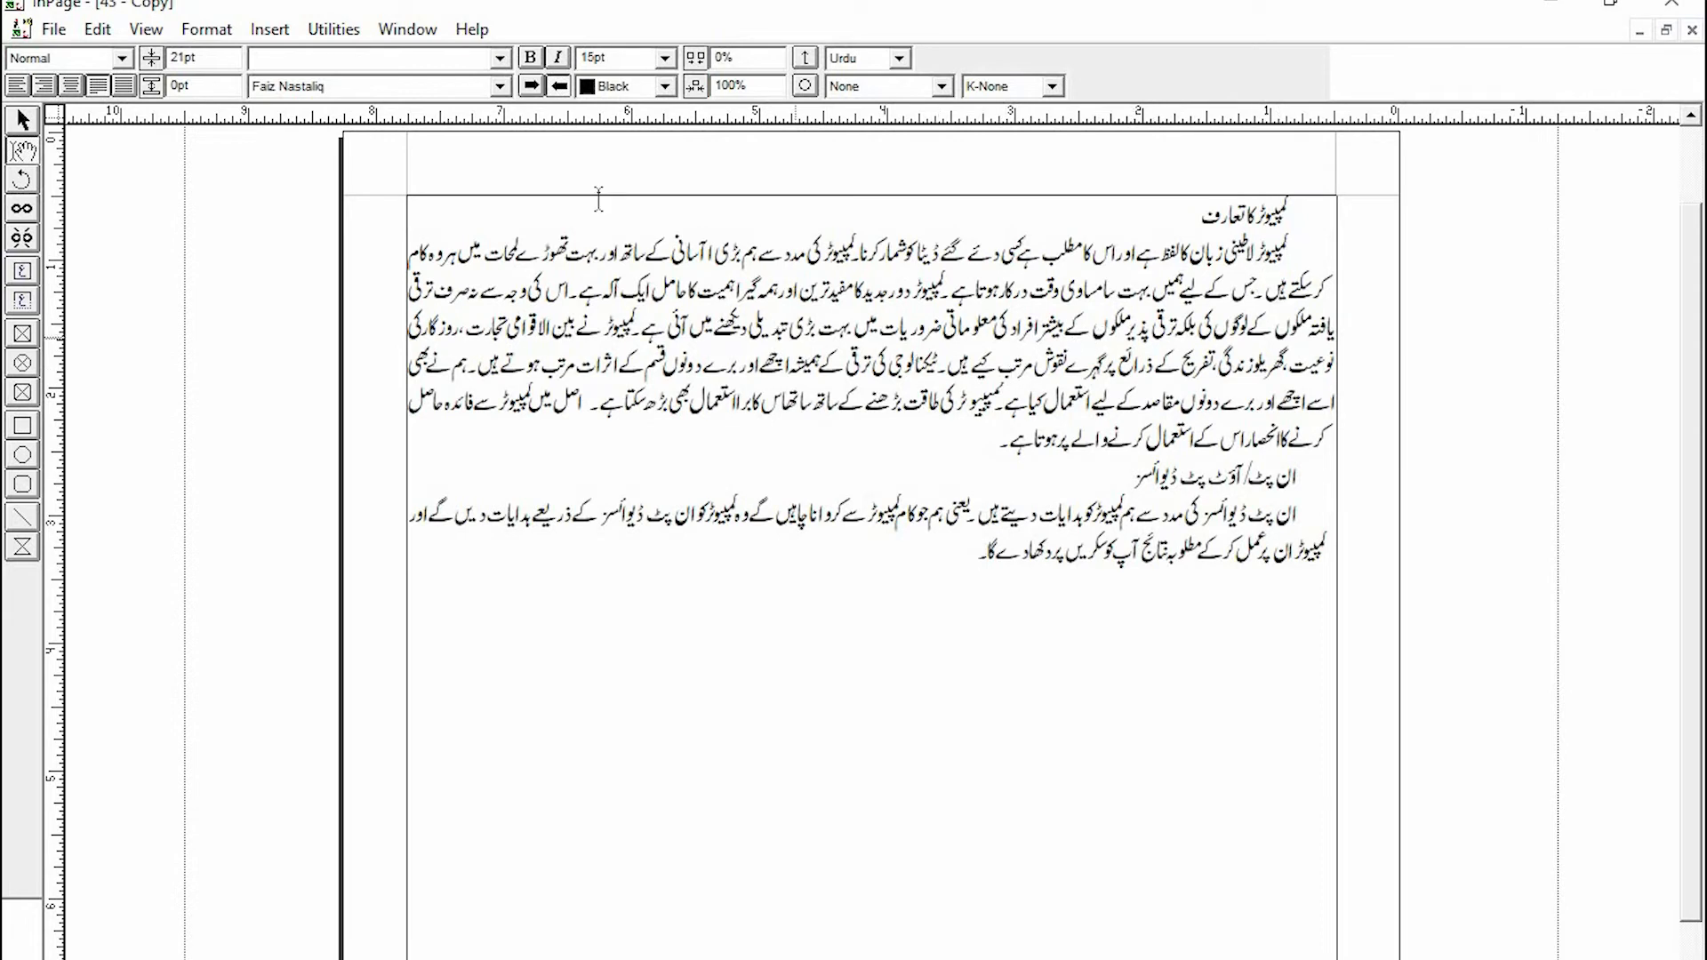
- Inspect the restyled text's size, style and font settings, selecting the first heading to compare
double_click(625, 60)
double_click(213, 57)
click(500, 86)
key(Escape)
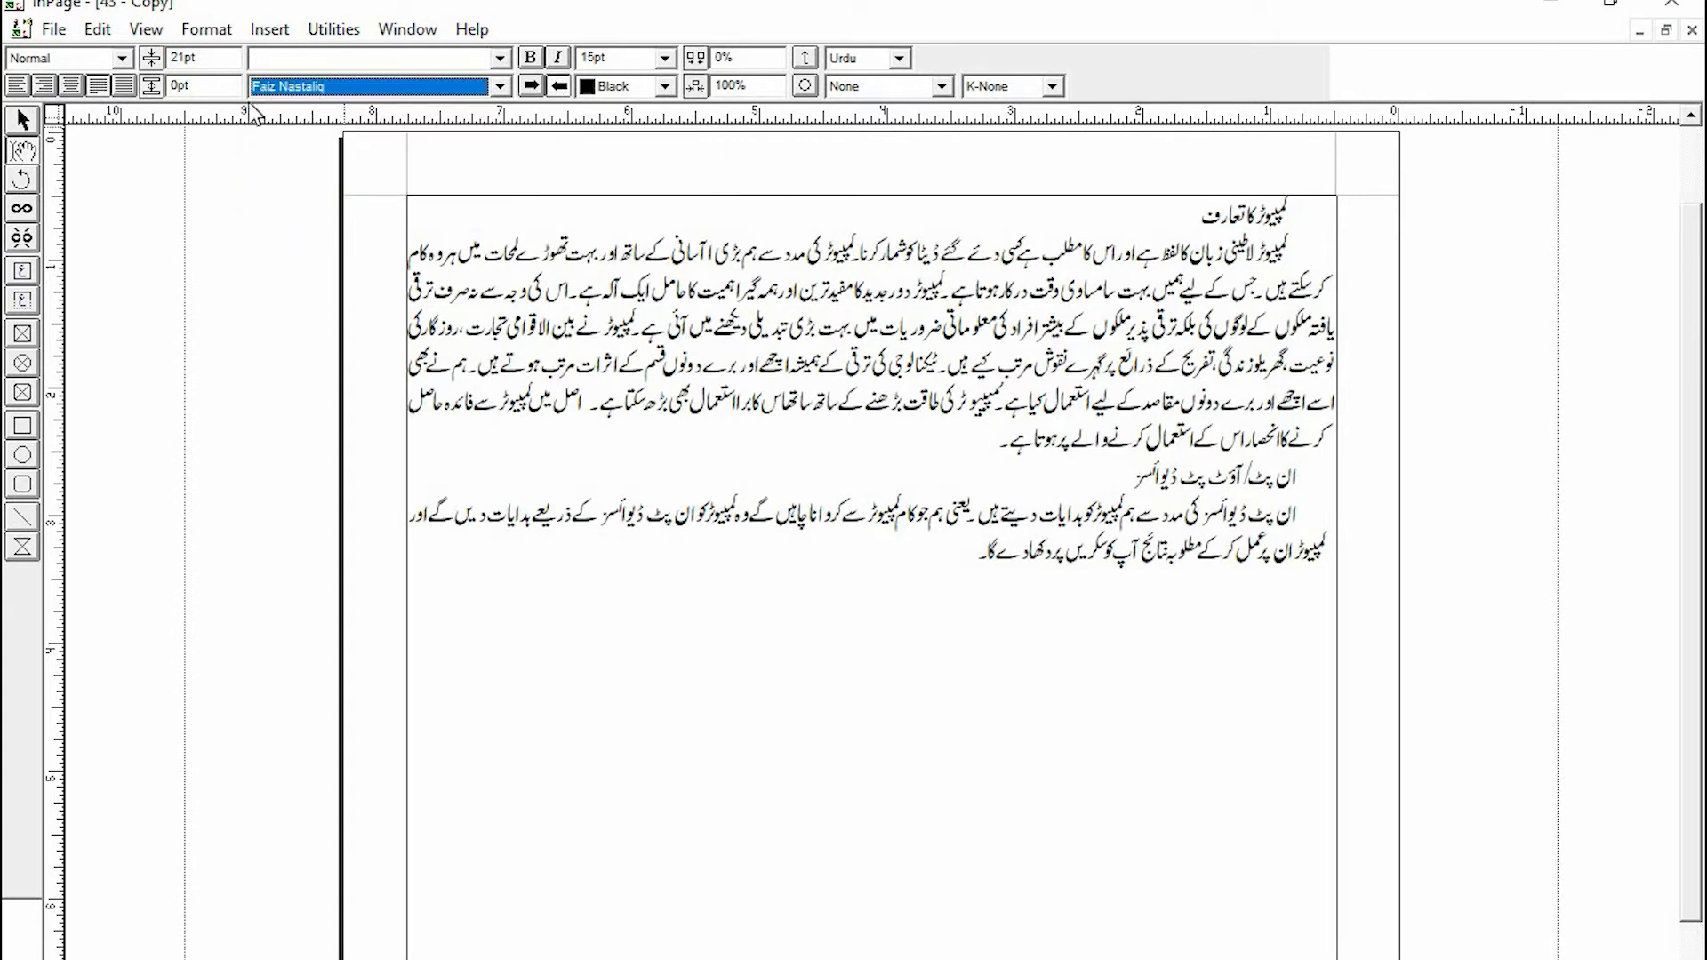
click(966, 790)
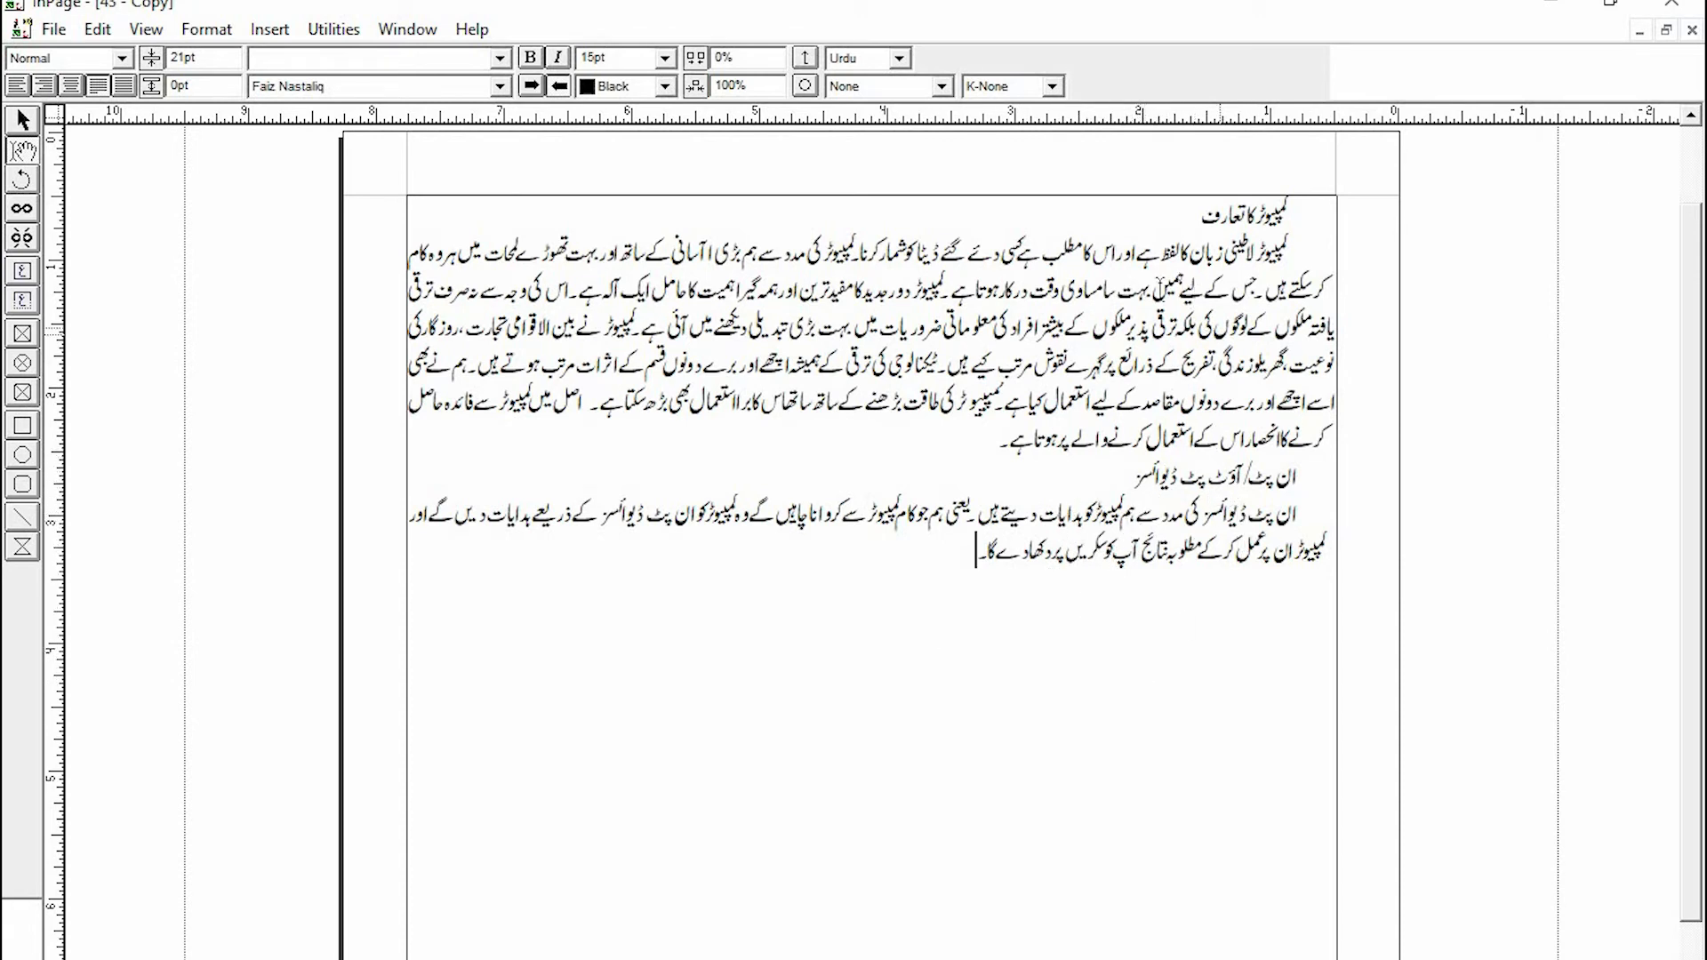
click(1293, 258)
click(1319, 218)
drag(1220, 206, 1299, 215)
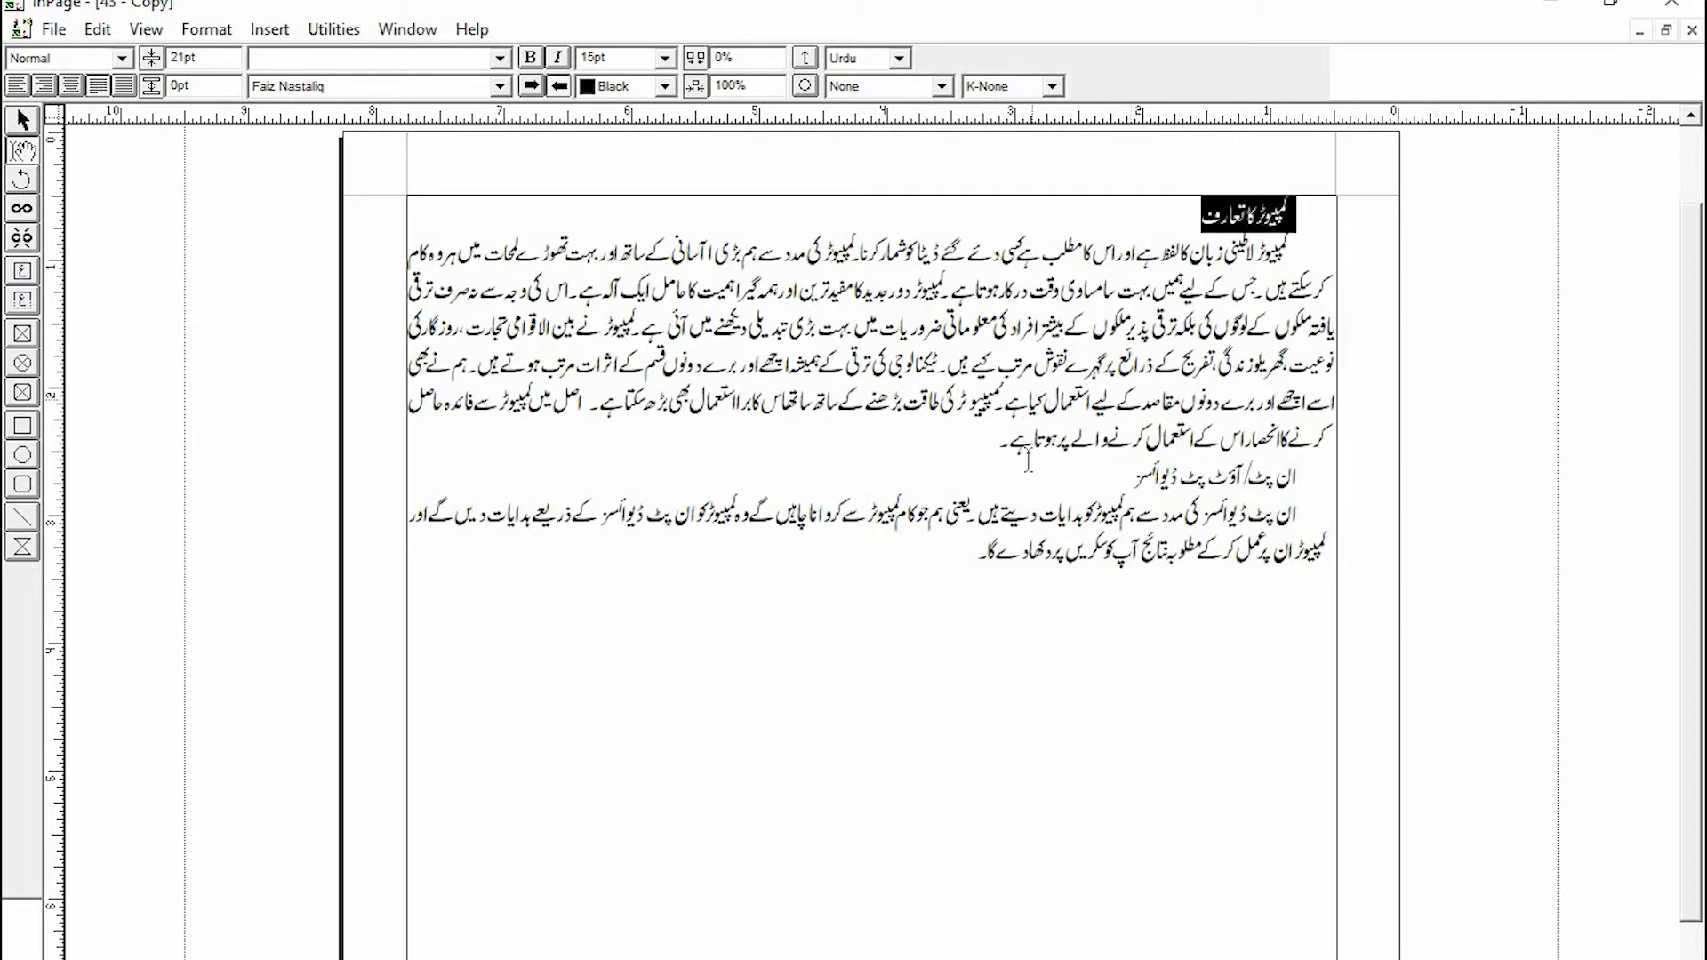
click(1291, 197)
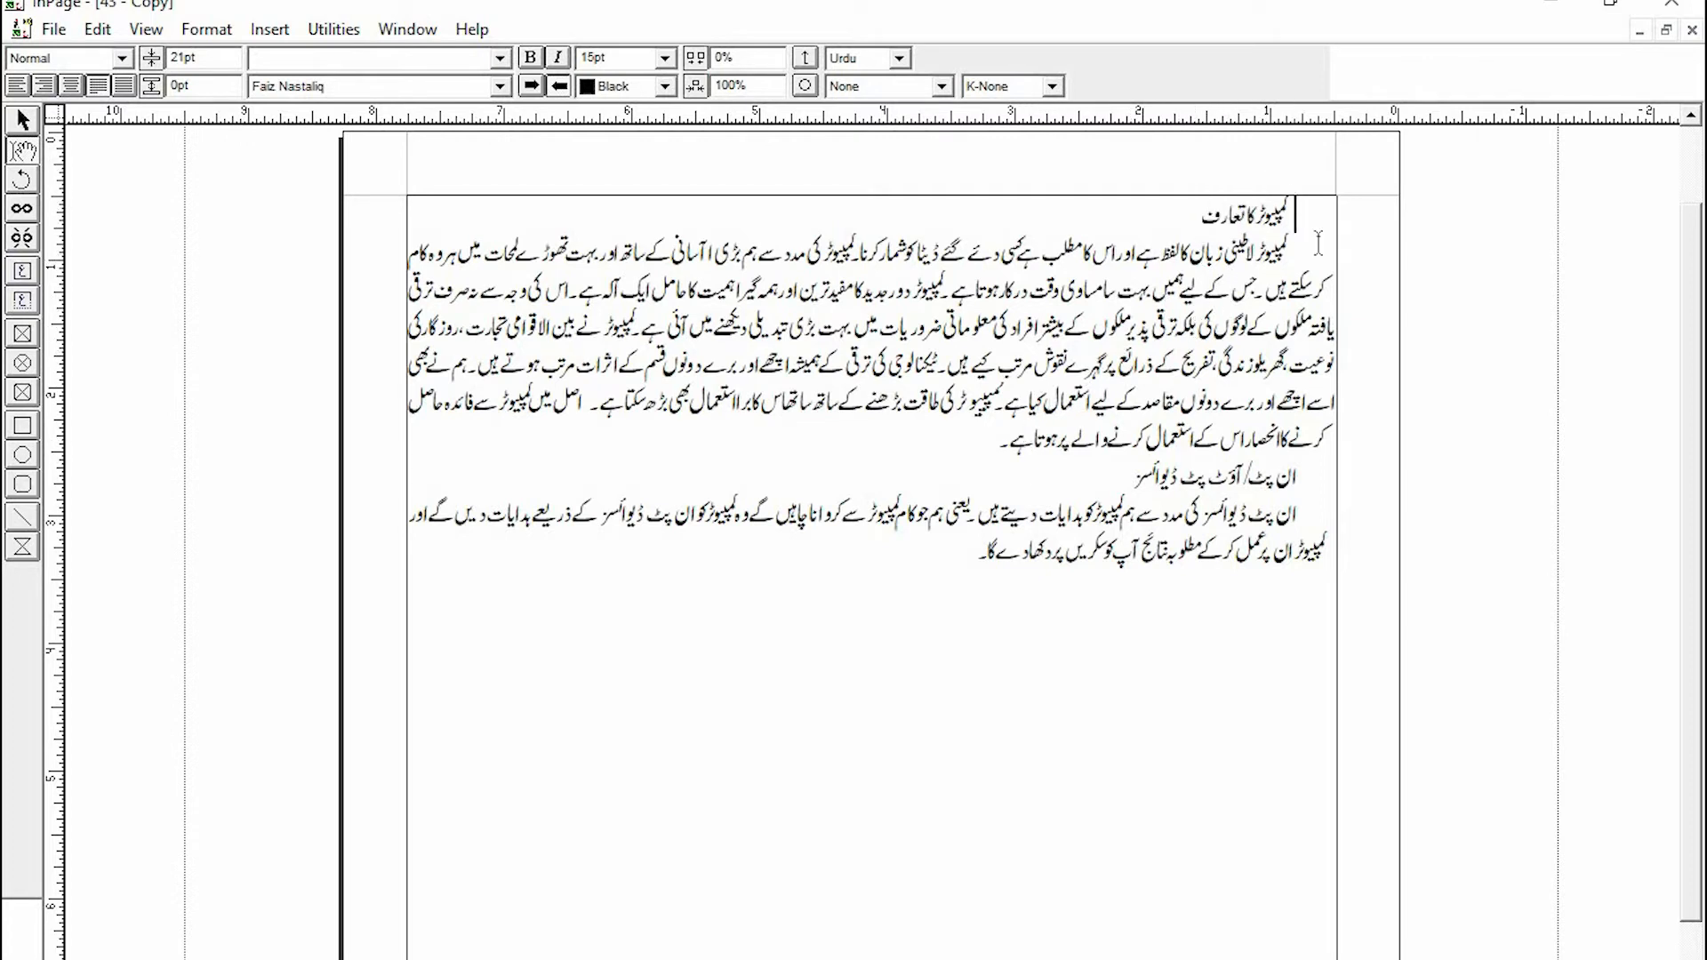
drag(1262, 210, 1206, 223)
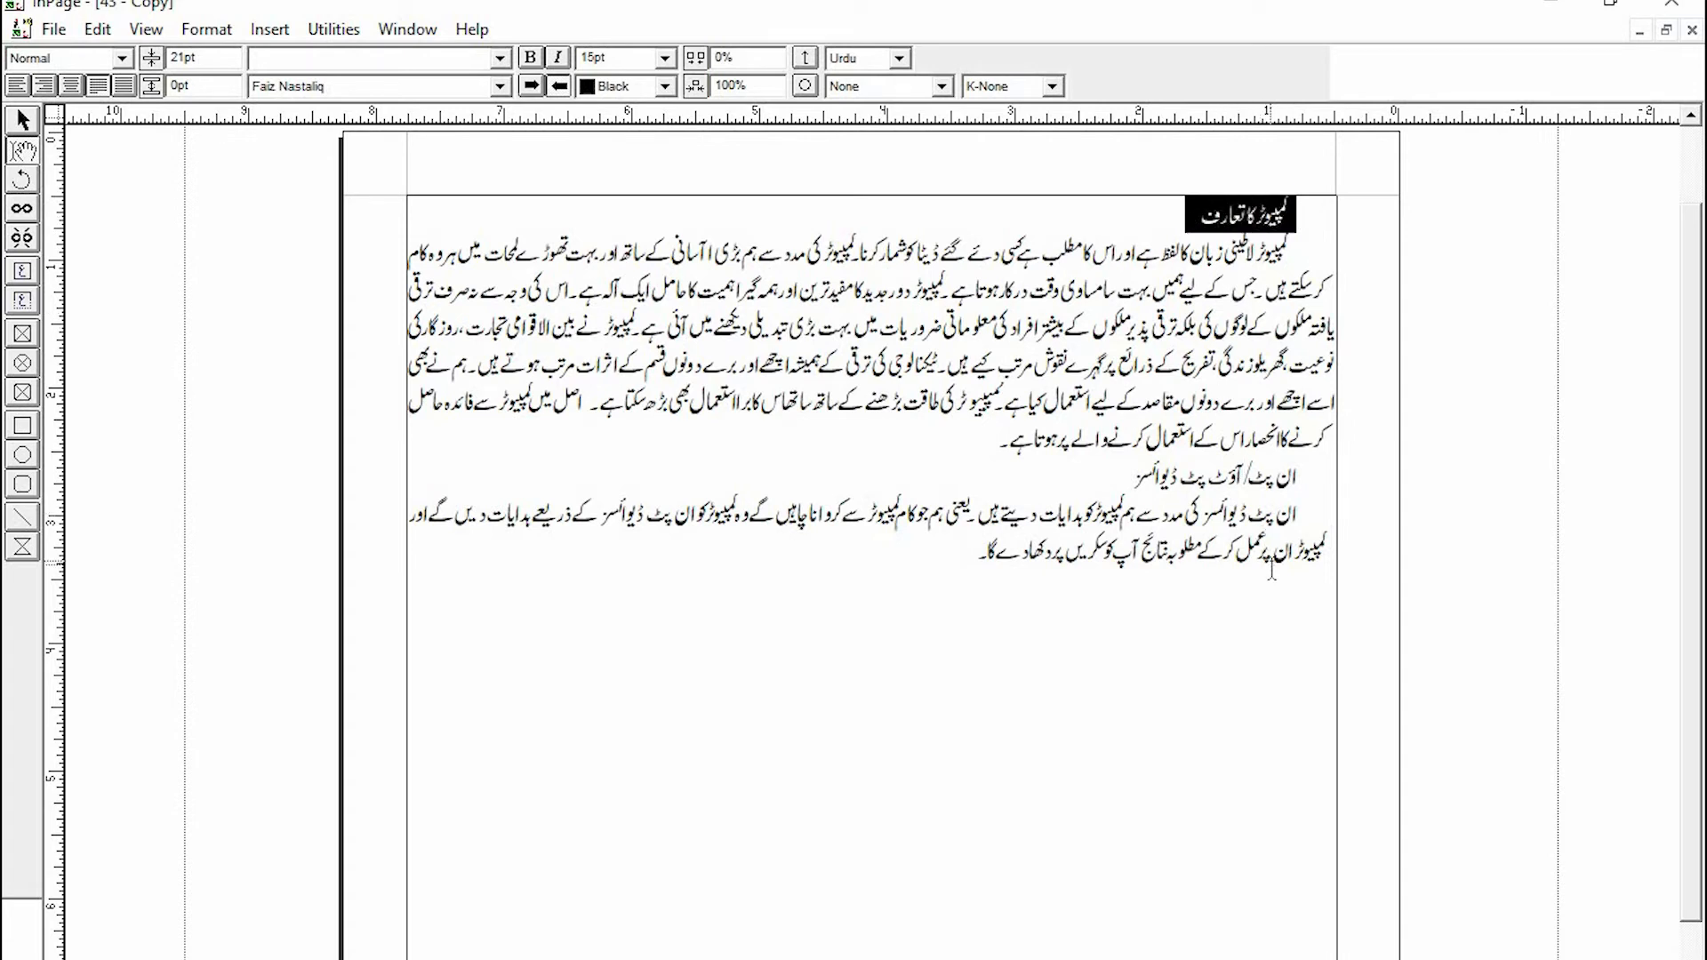
click(1308, 198)
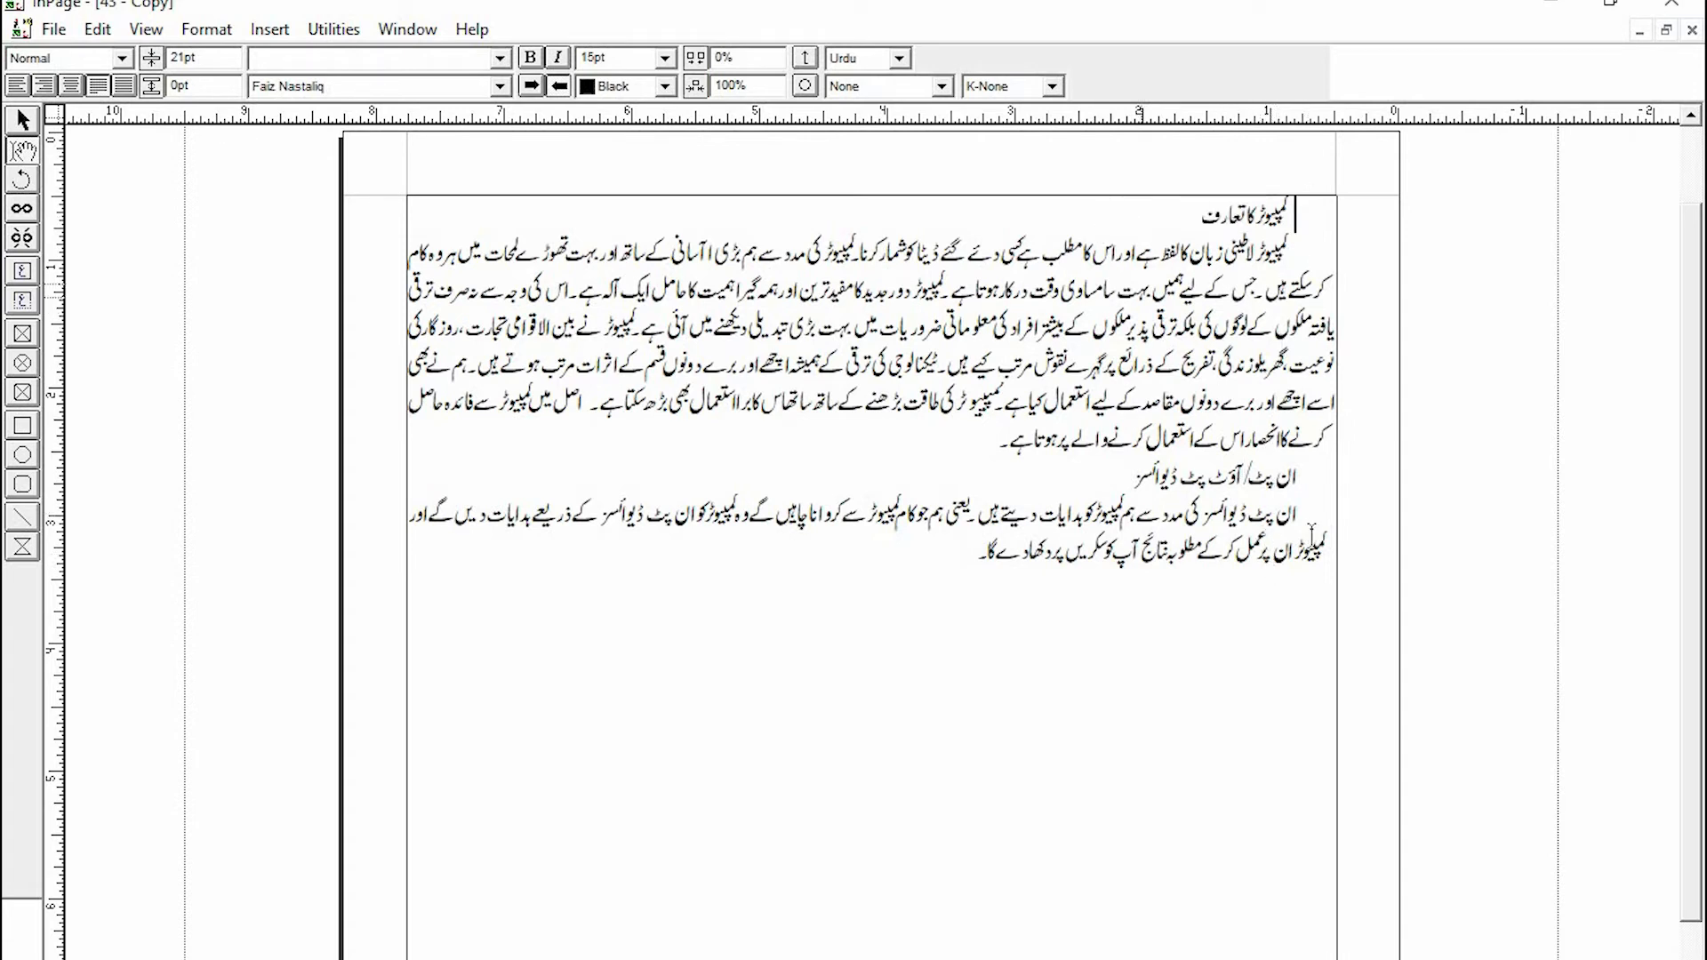
- Select the second heading and create a new style sheet named MainHeading with shortcut key M
drag(1306, 477, 1050, 472)
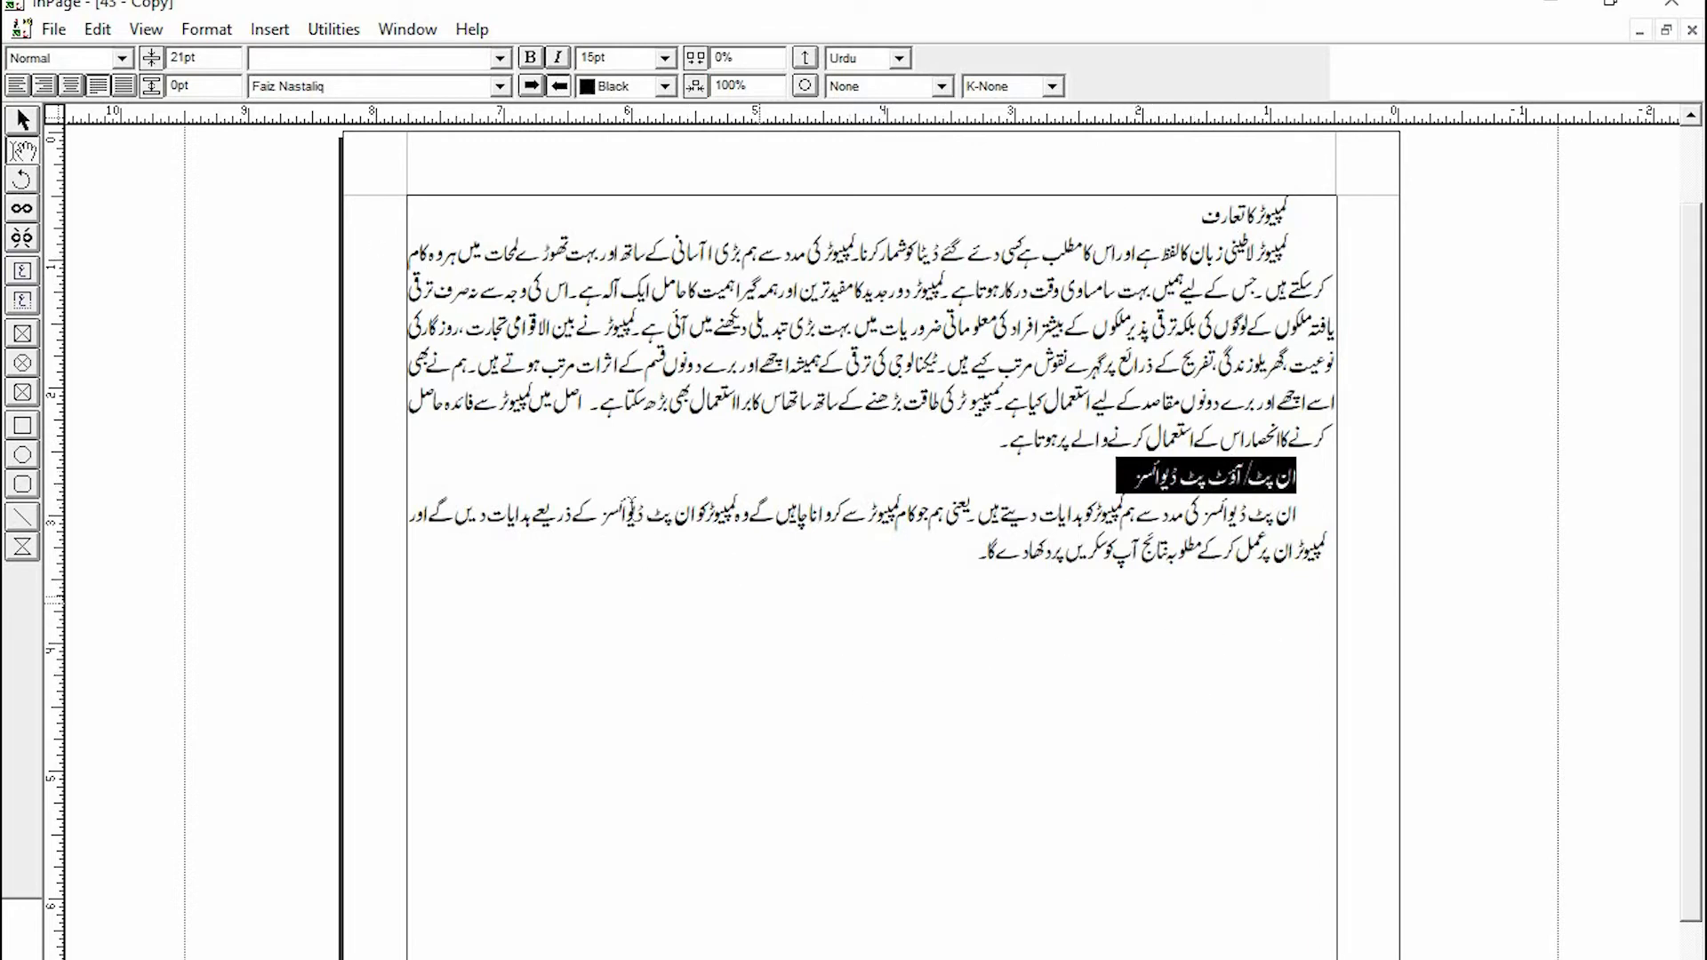
click(217, 32)
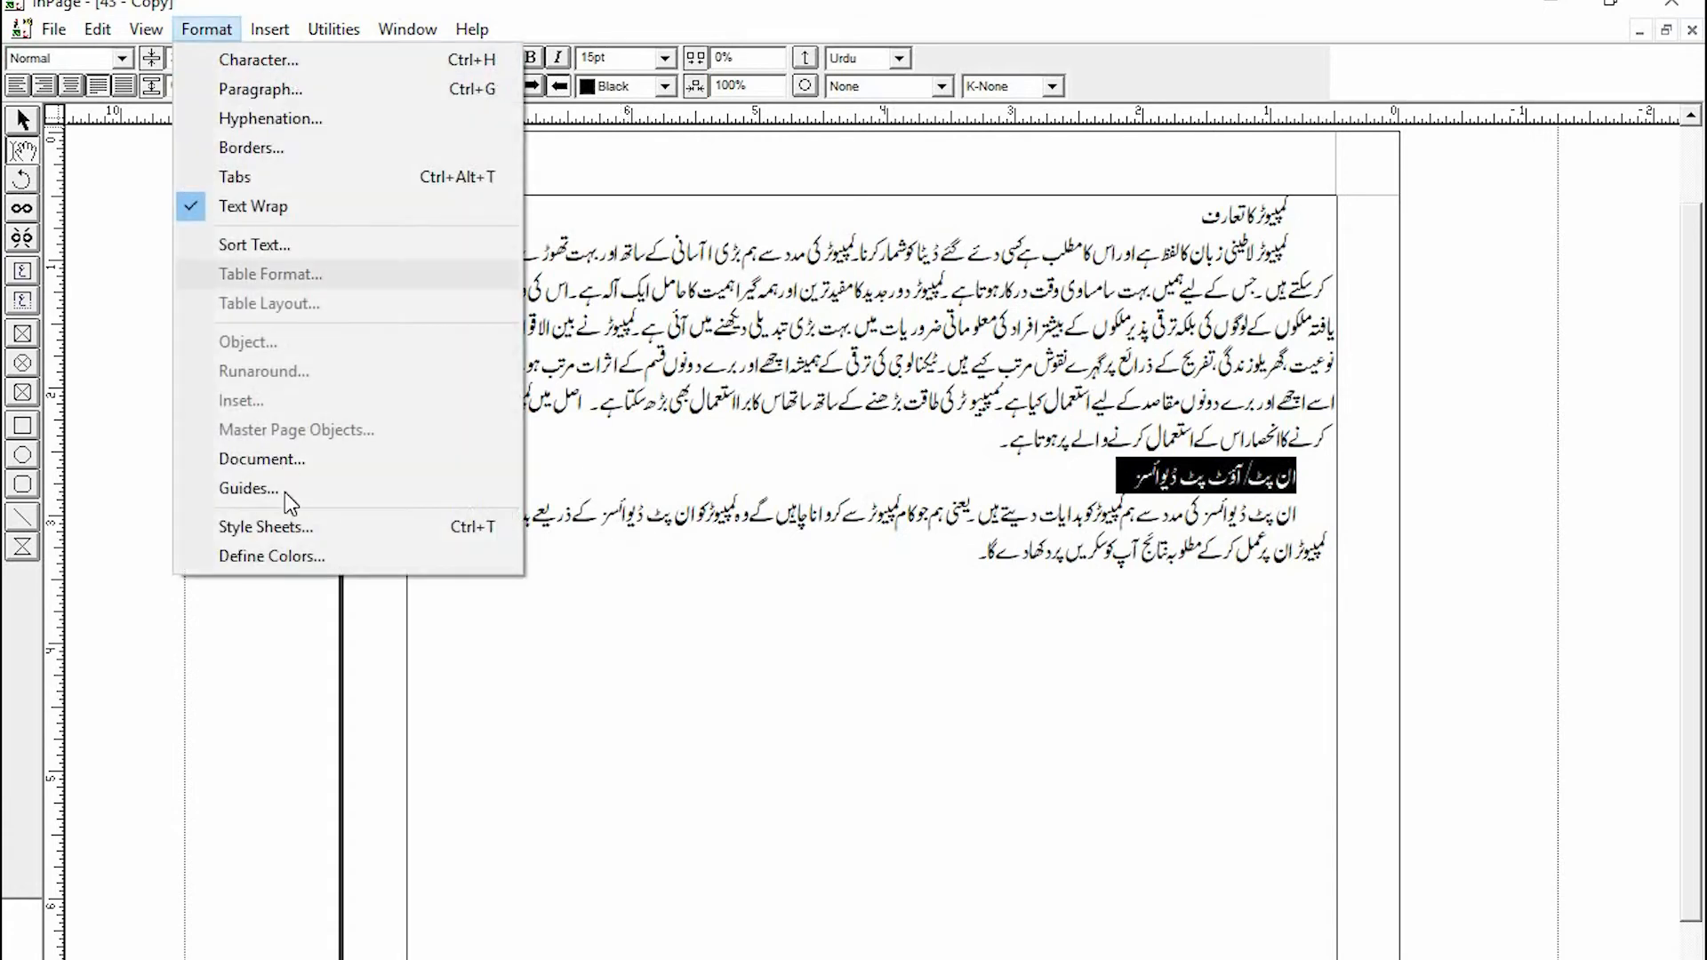
click(269, 526)
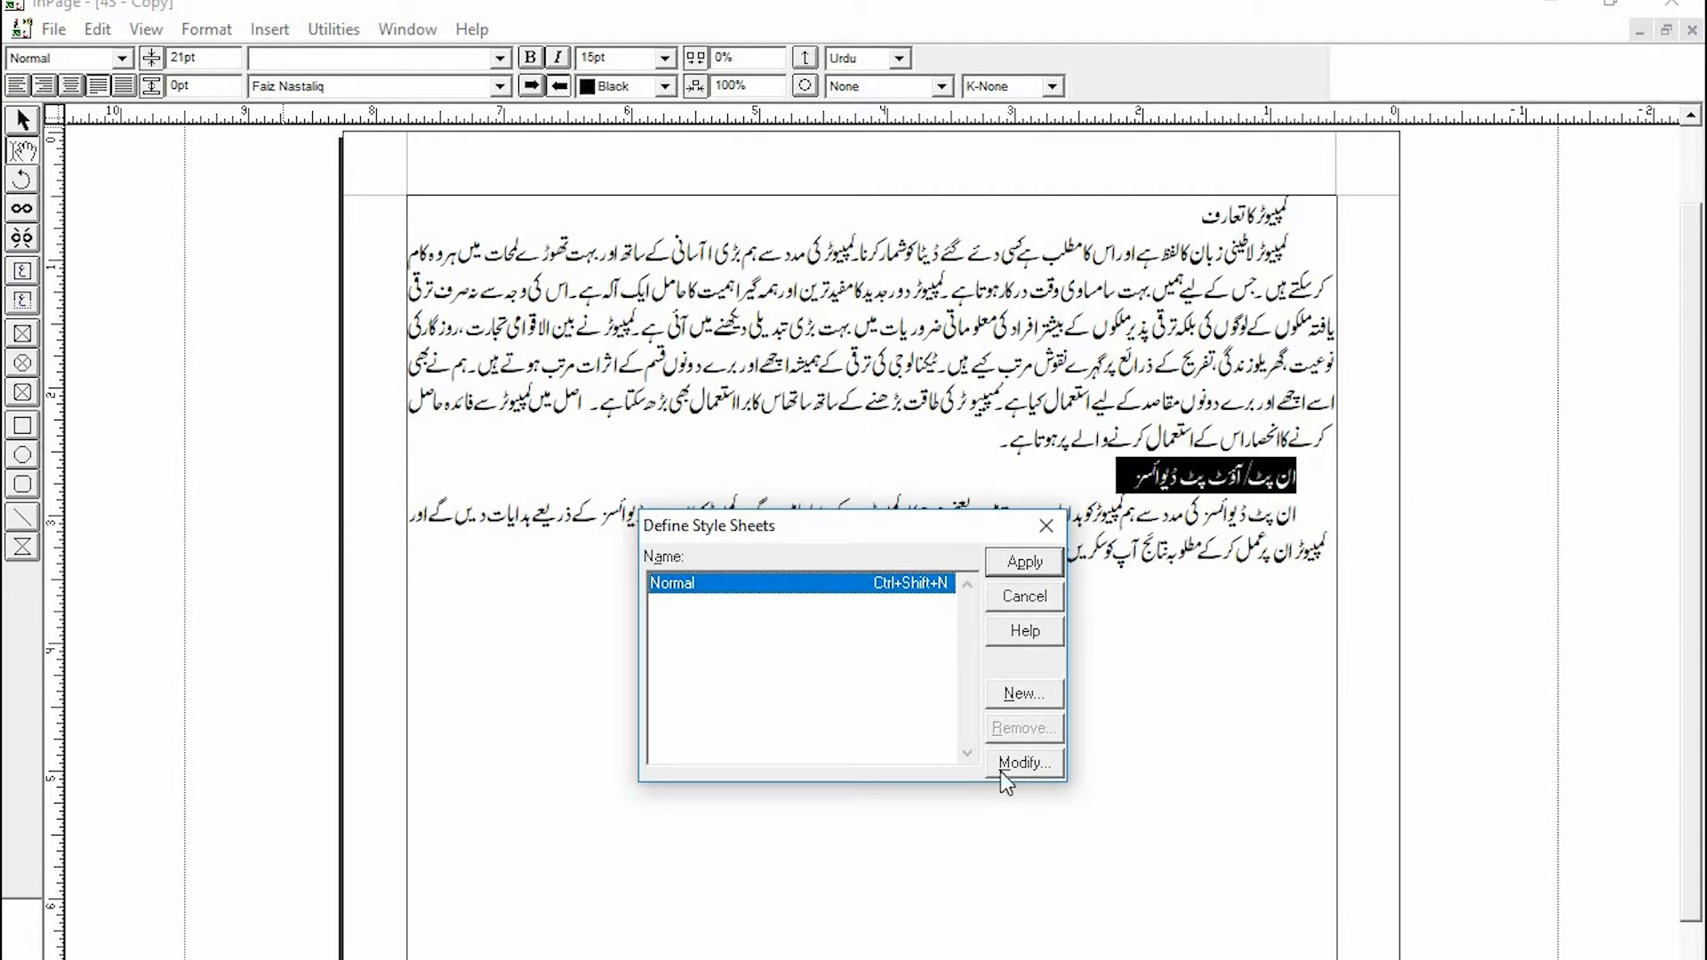
click(1012, 695)
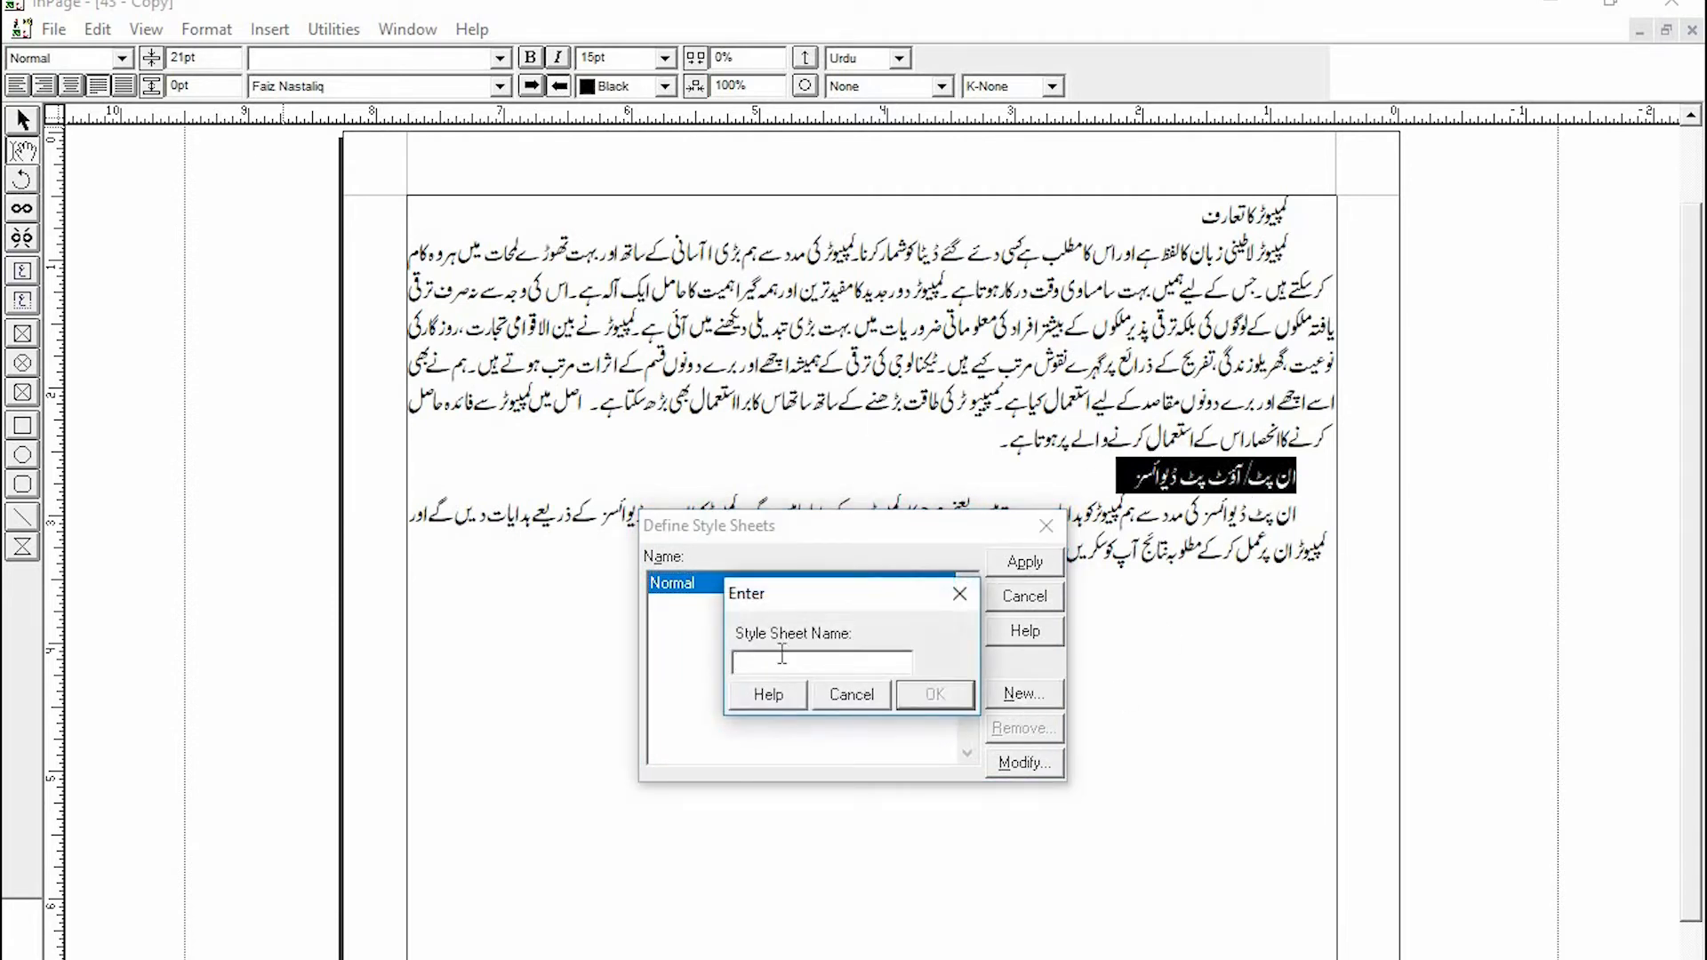
text(m)
key(BackSpace)
text(M)
click(934, 694)
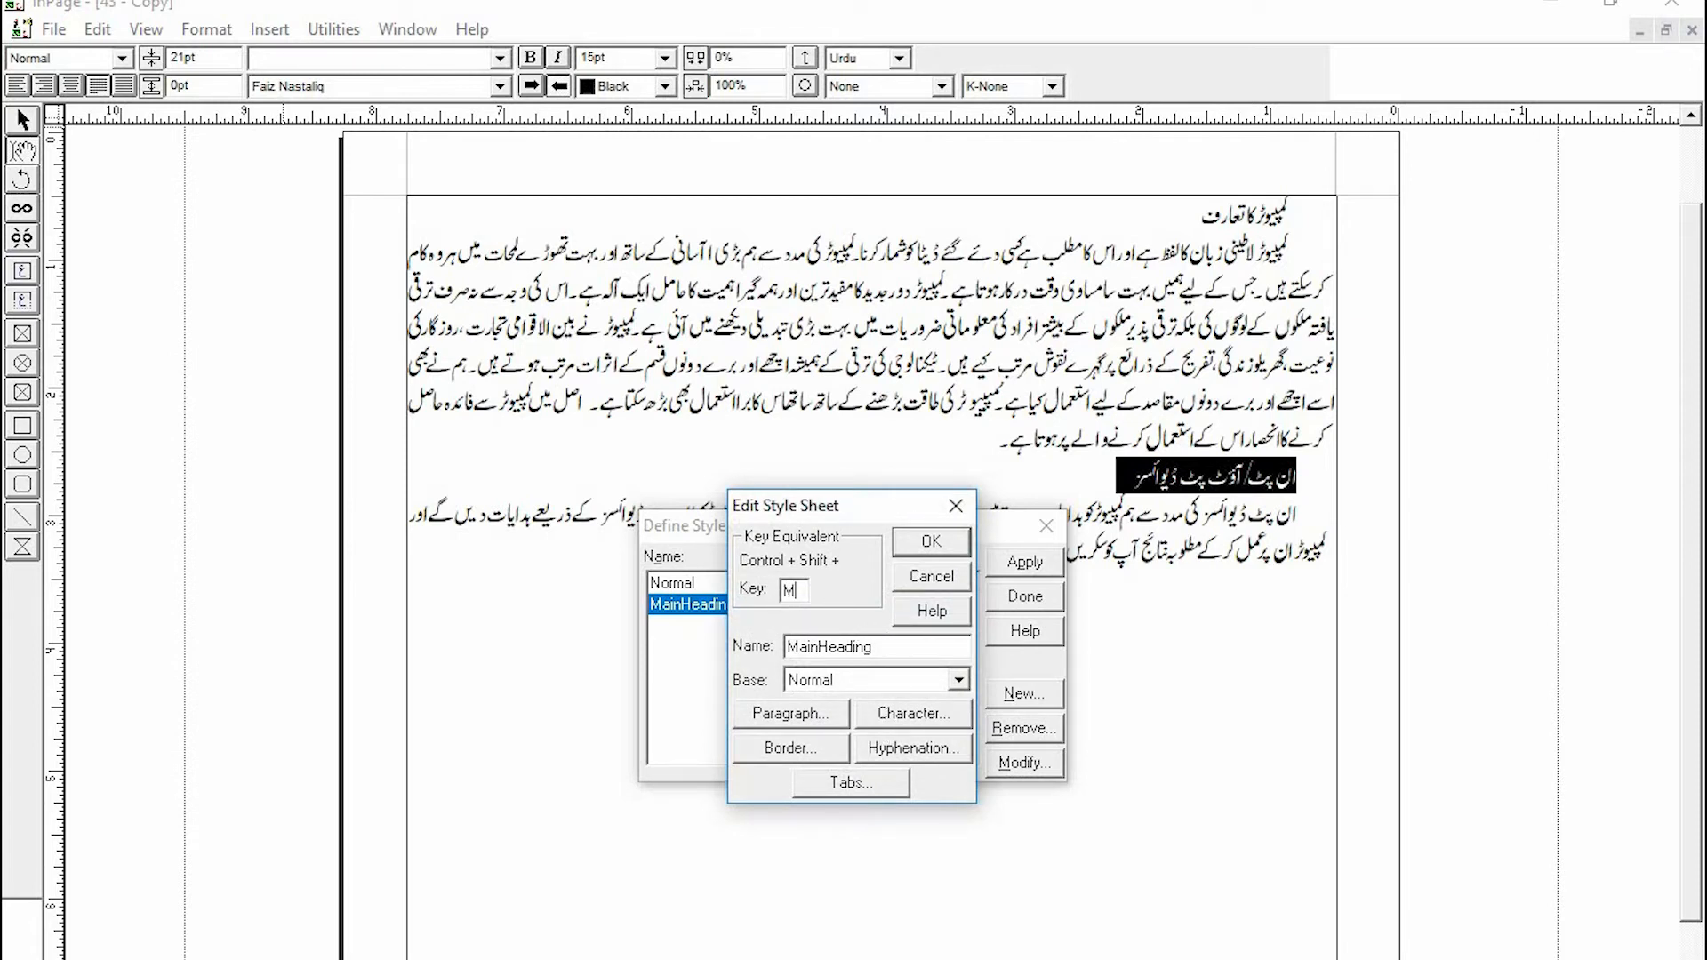
- Set the MainHeading style's character size to 20 with the Faiz Nastaliq Urdu font
click(914, 714)
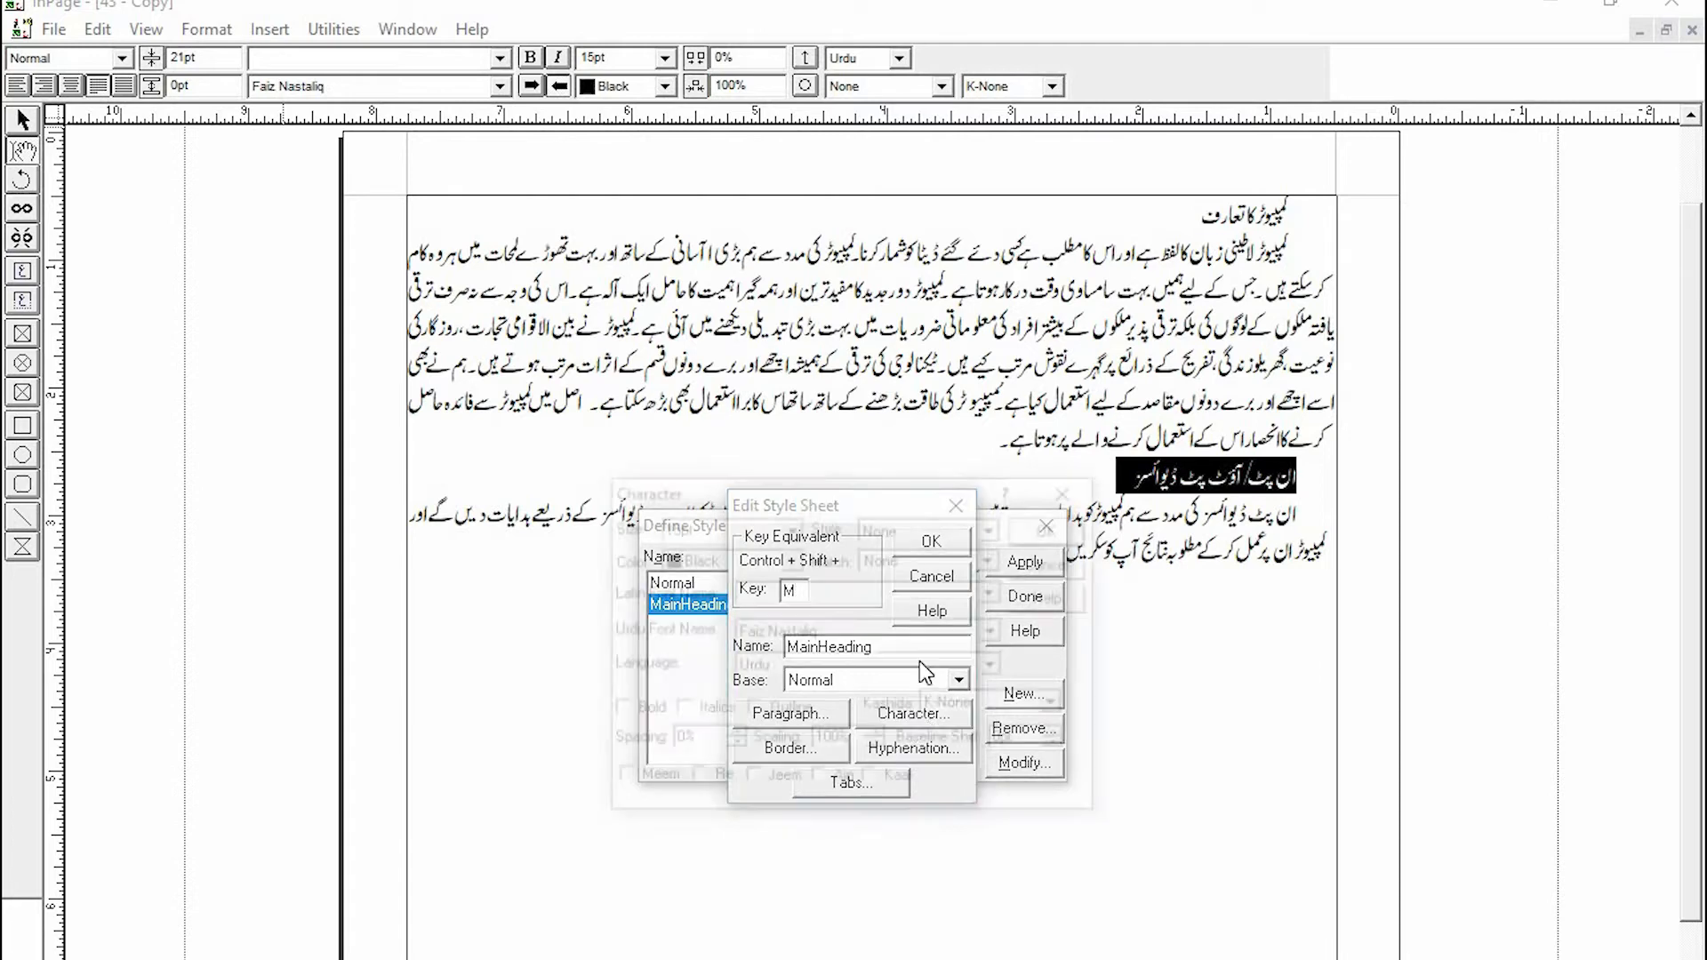
drag(706, 527, 611, 536)
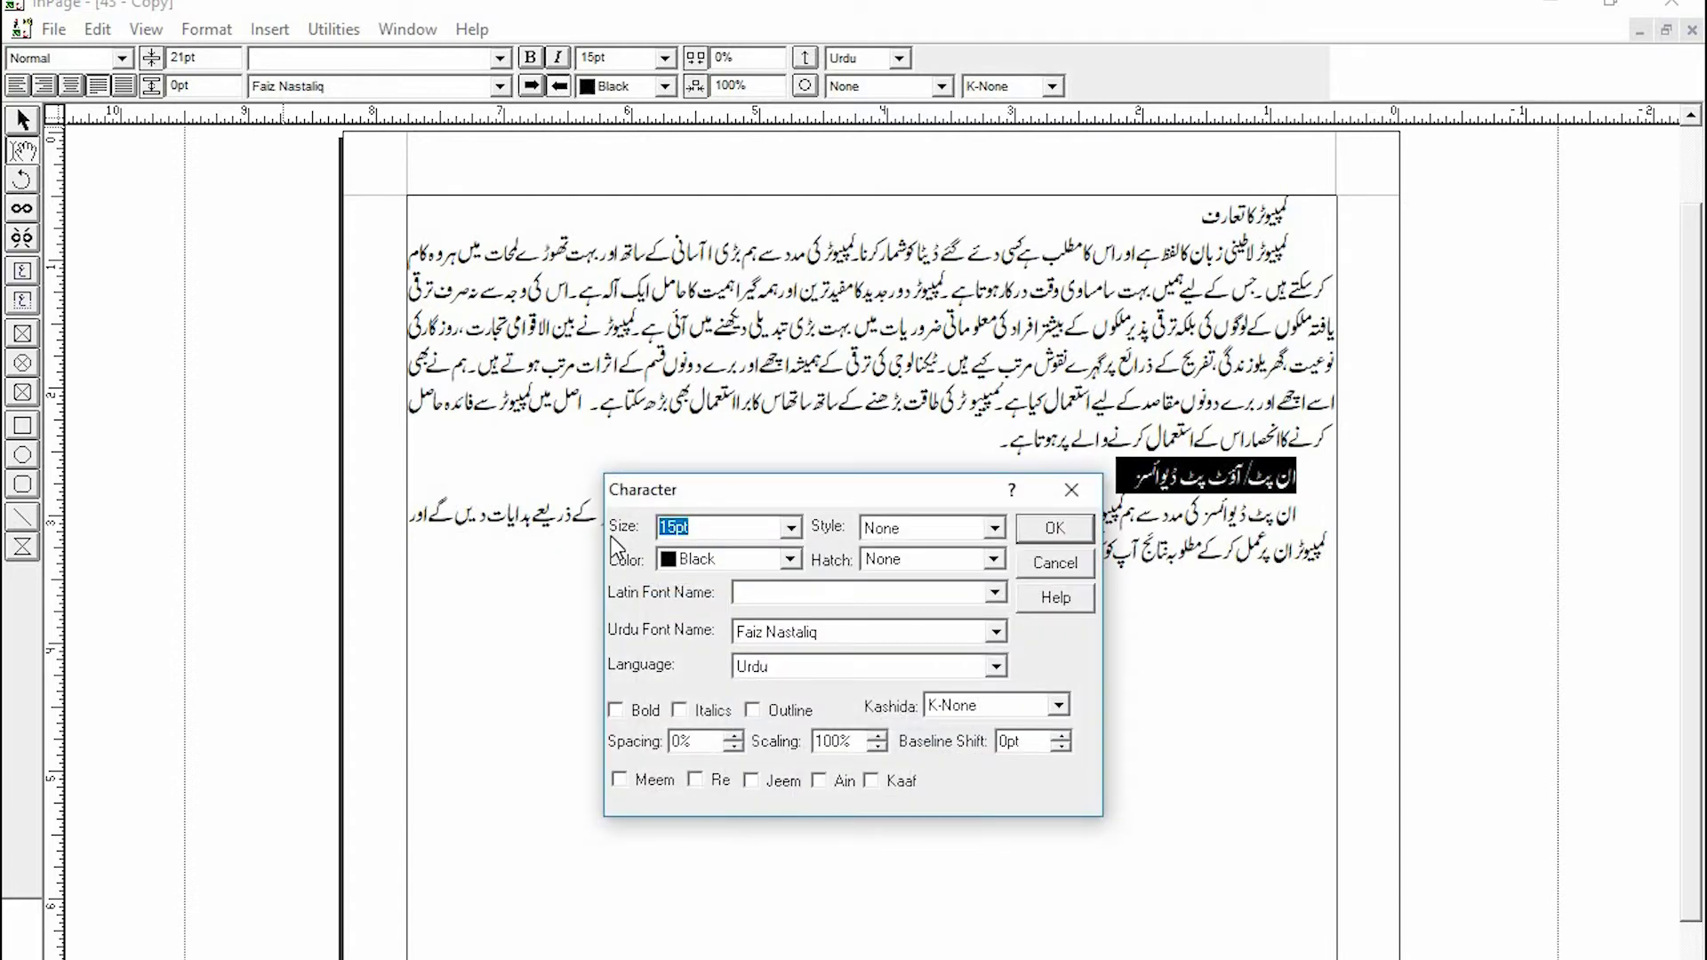
text(20)
click(770, 627)
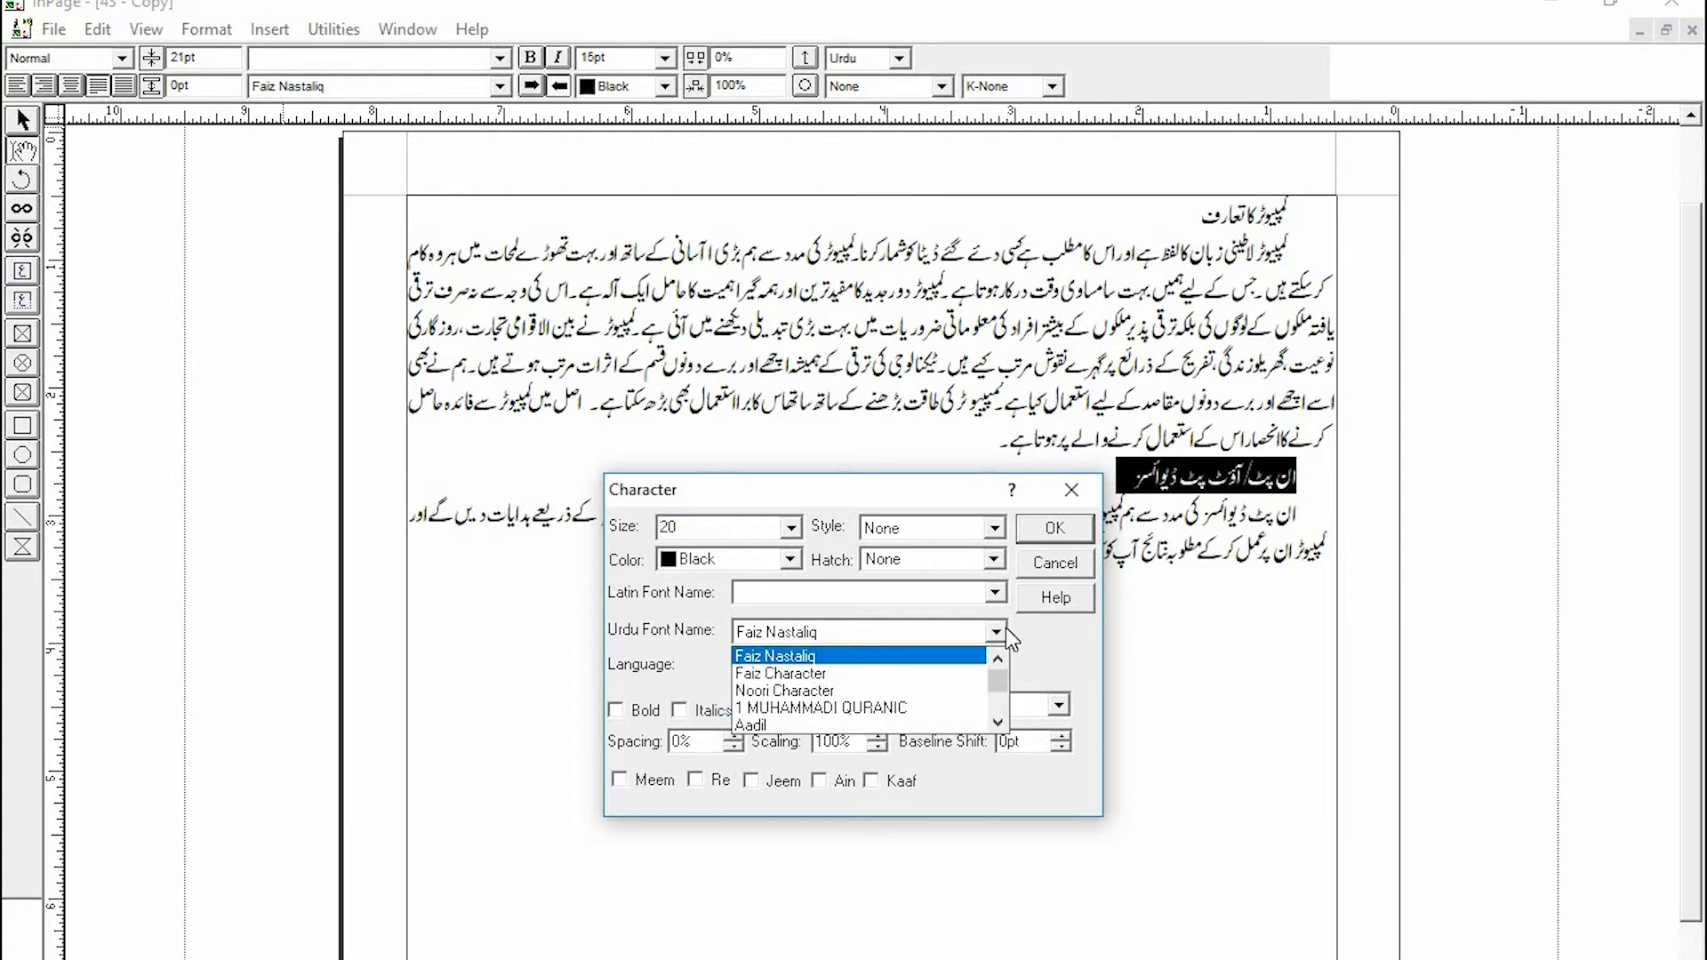
click(1099, 665)
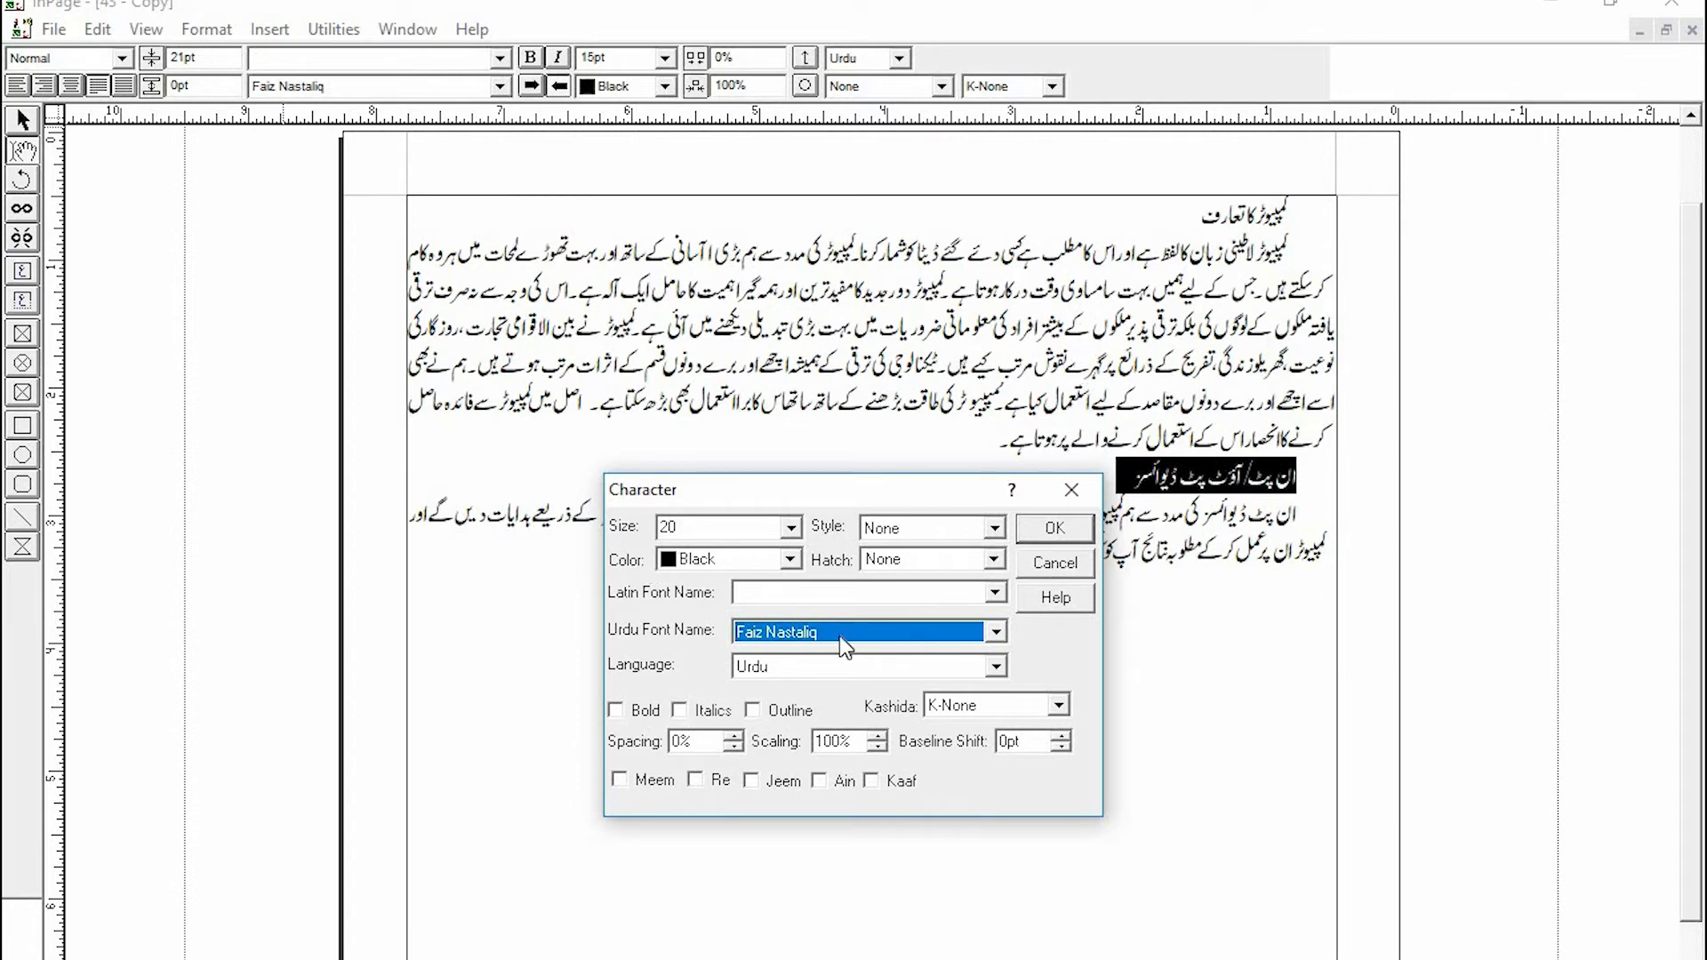
click(1083, 527)
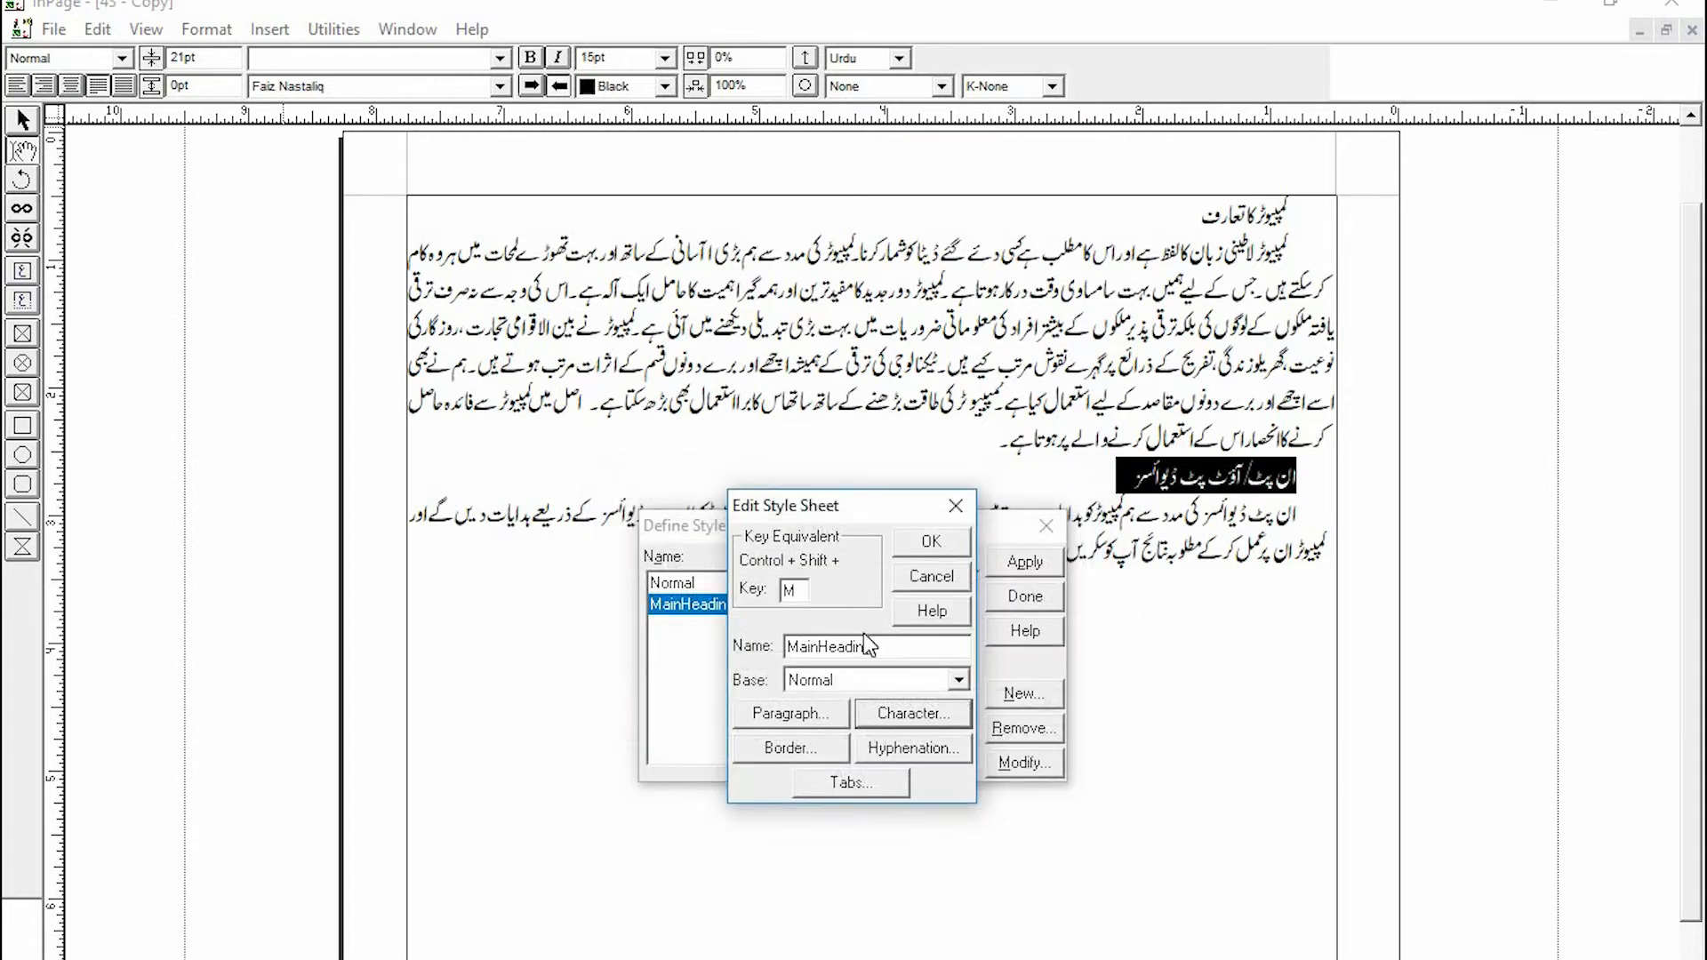
- Set the MainHeading style's paragraph to Centered alignment, remove the first-line indent, and set line height to 30 pt
click(773, 720)
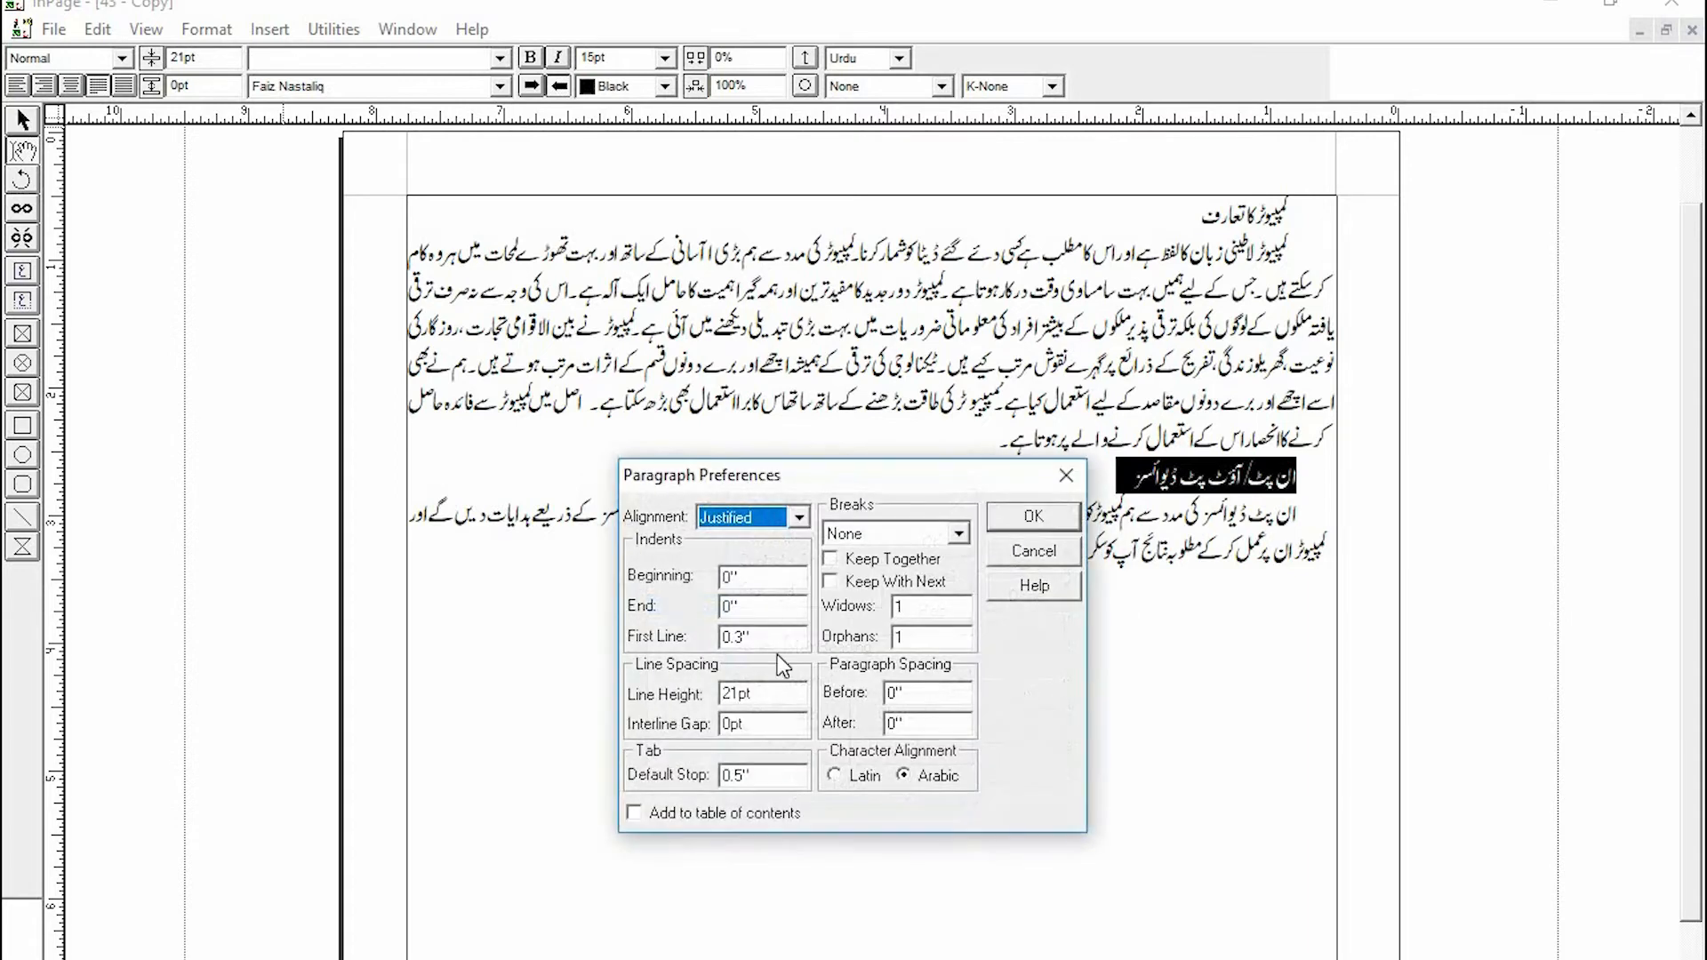
click(798, 517)
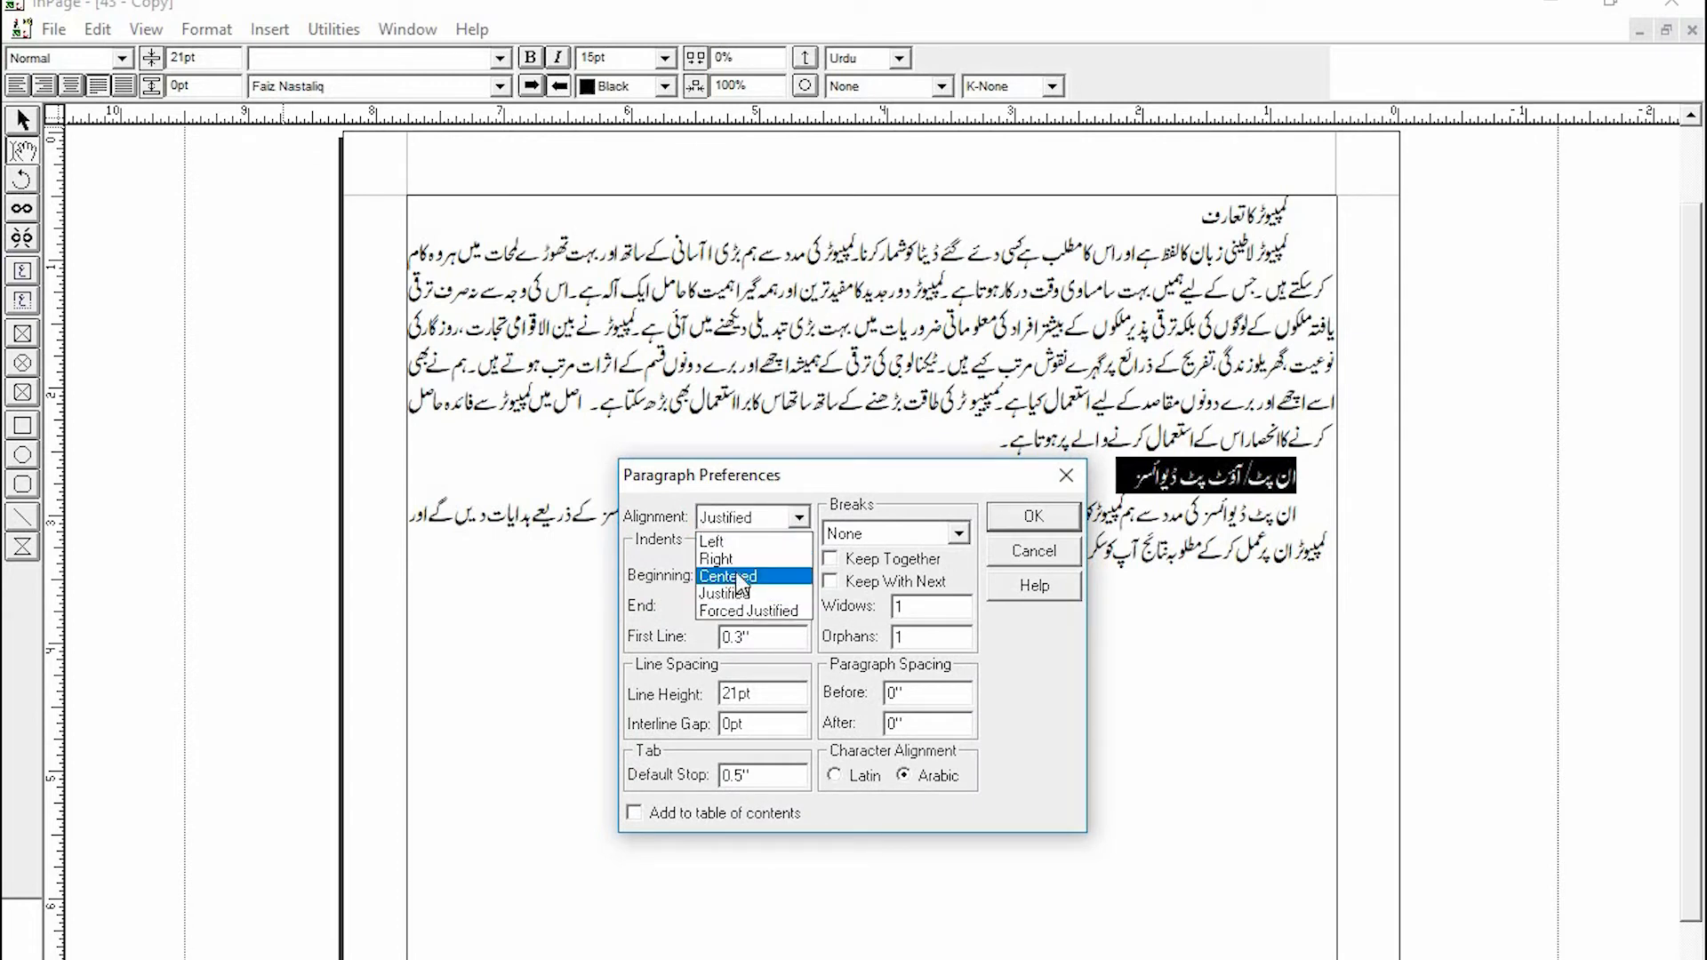
click(738, 578)
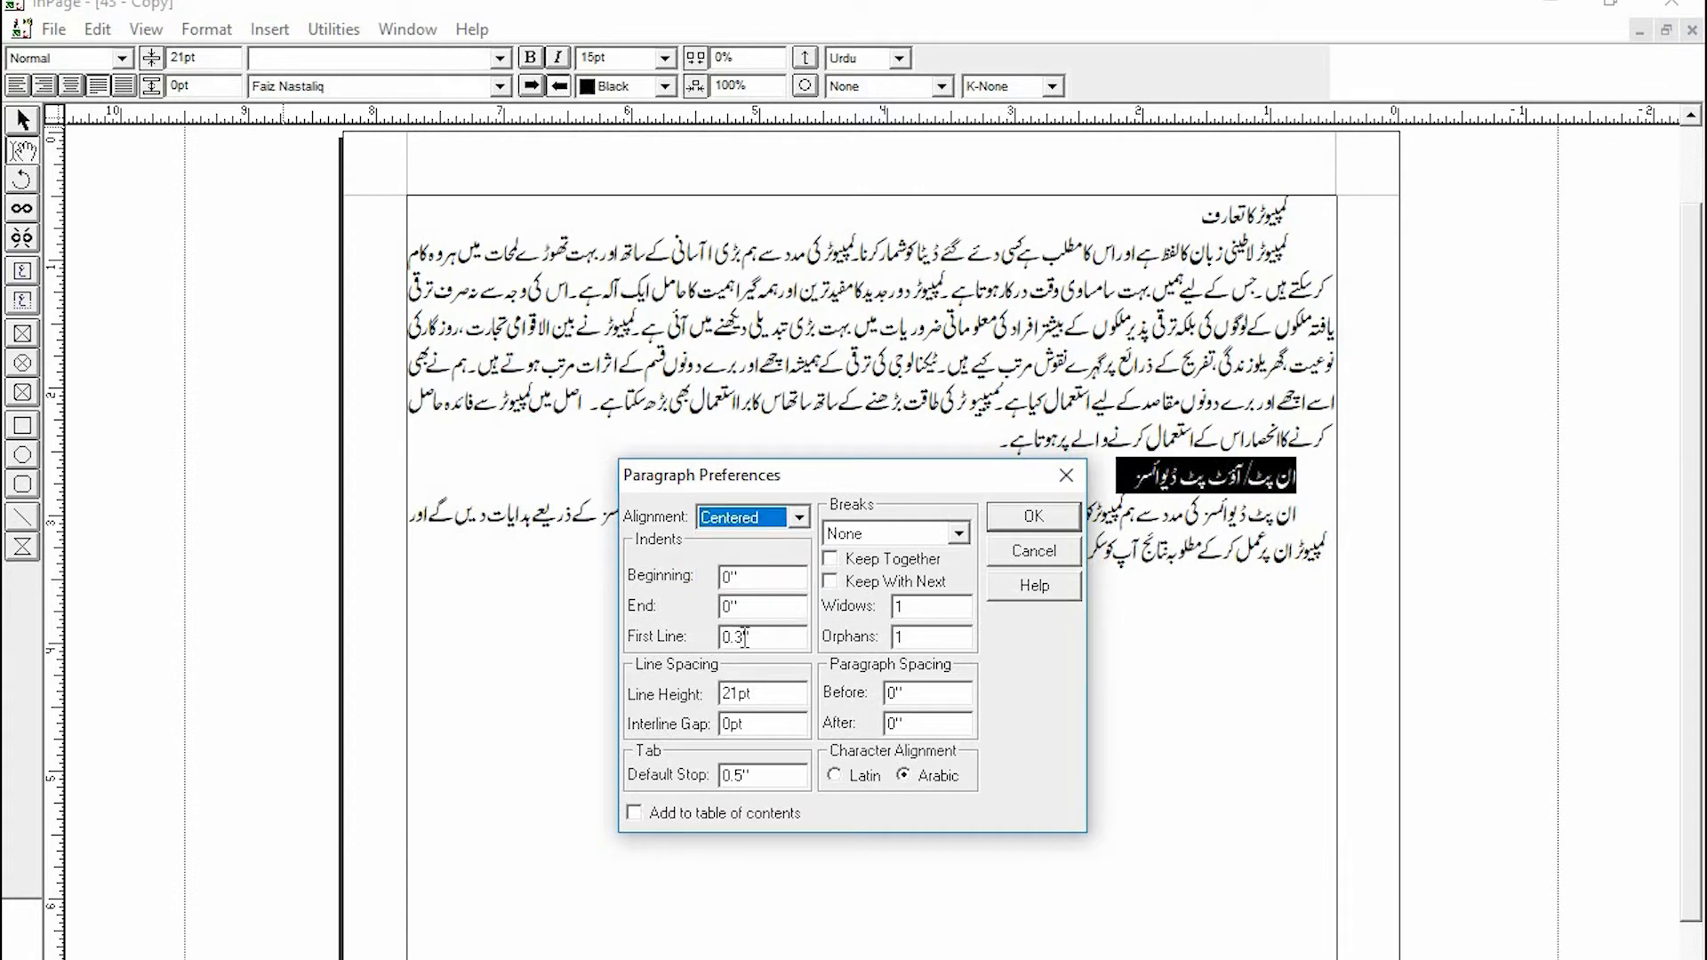
drag(745, 637, 719, 642)
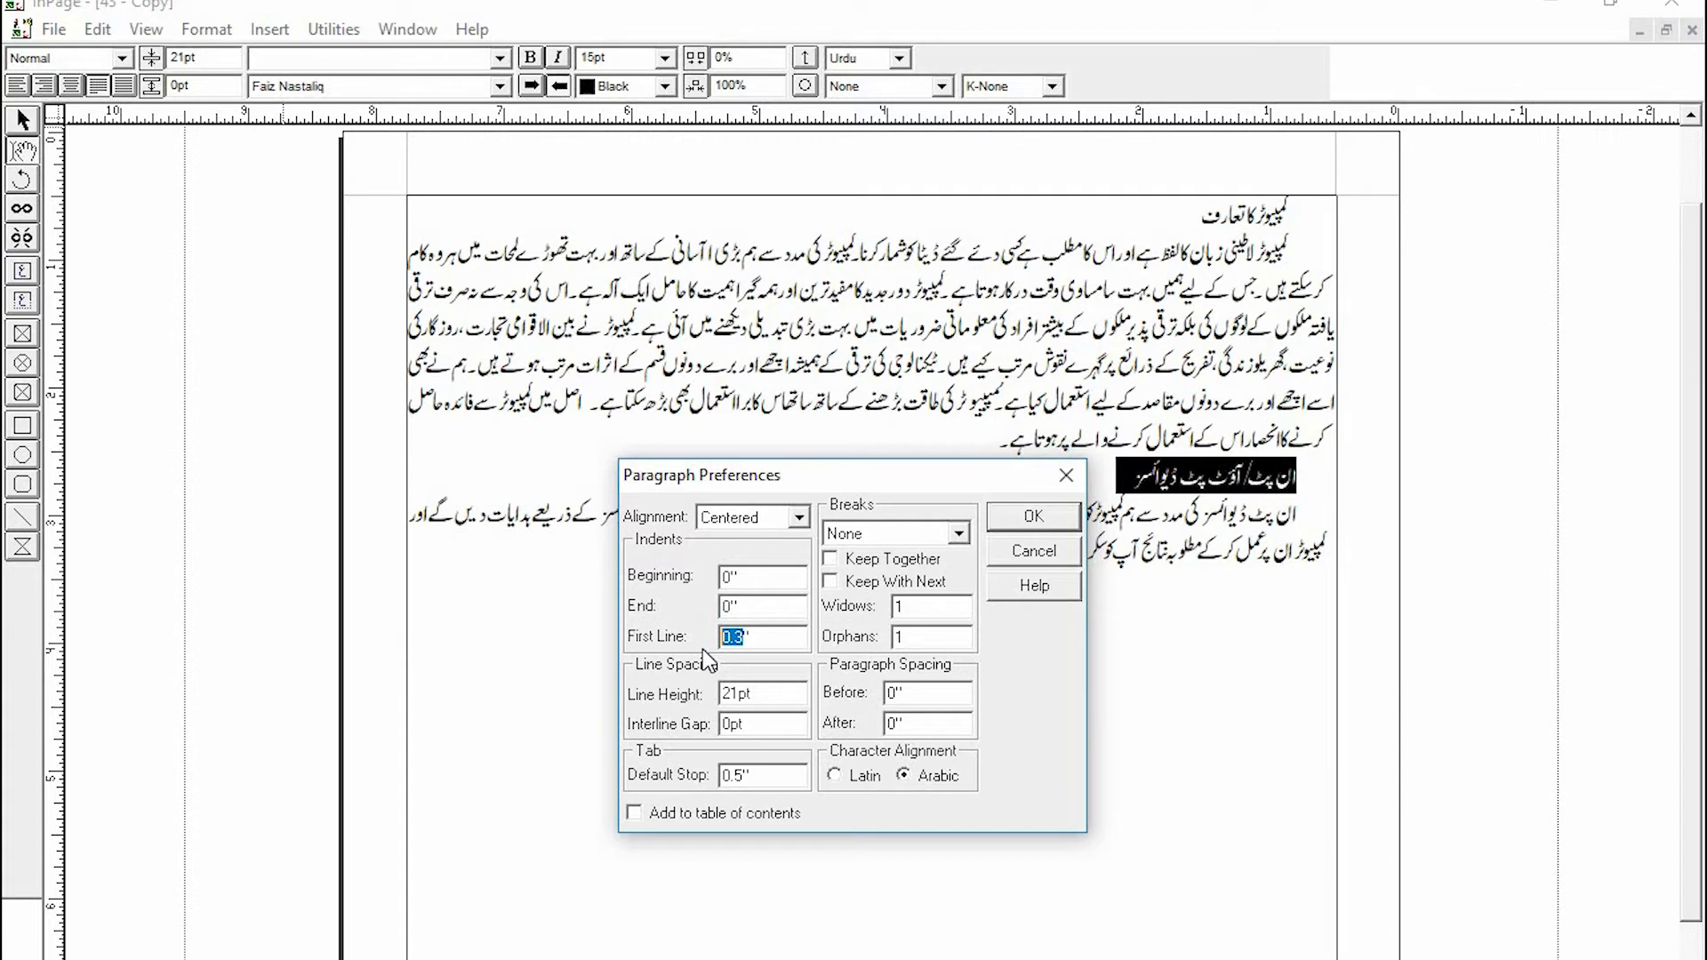
key(BackSpace)
drag(736, 693, 710, 686)
text(30)
click(1040, 519)
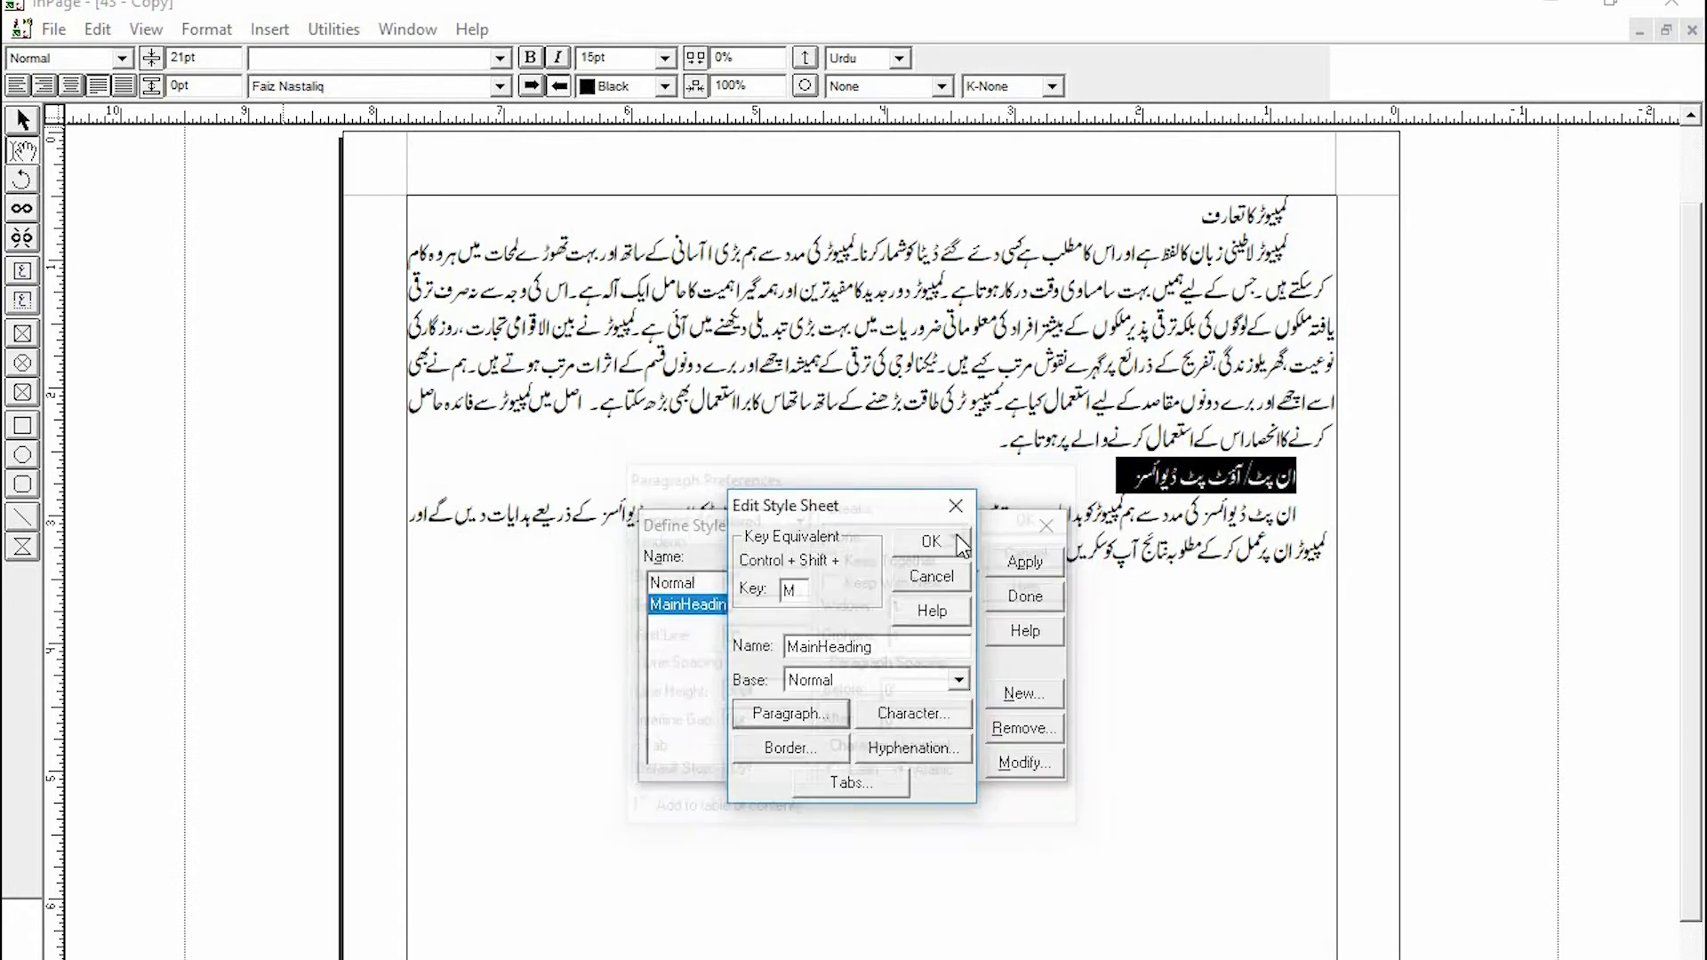
- Apply the MainHeading style to the selected second heading and reselect it to check the result
click(933, 546)
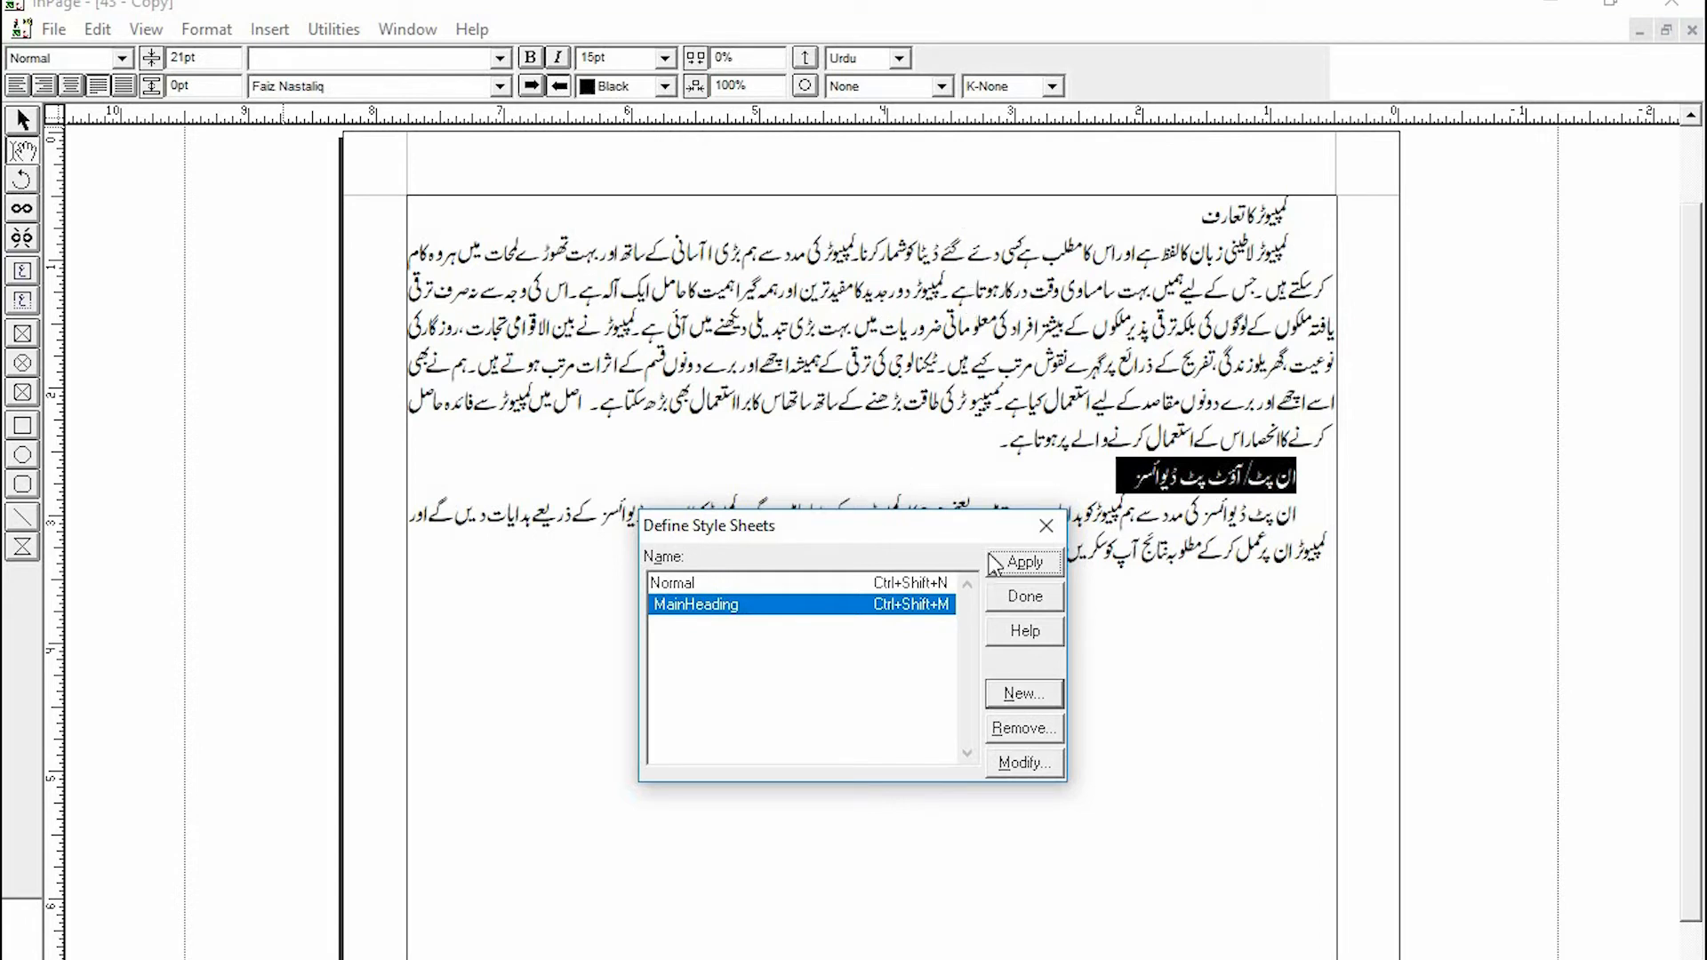
click(1024, 562)
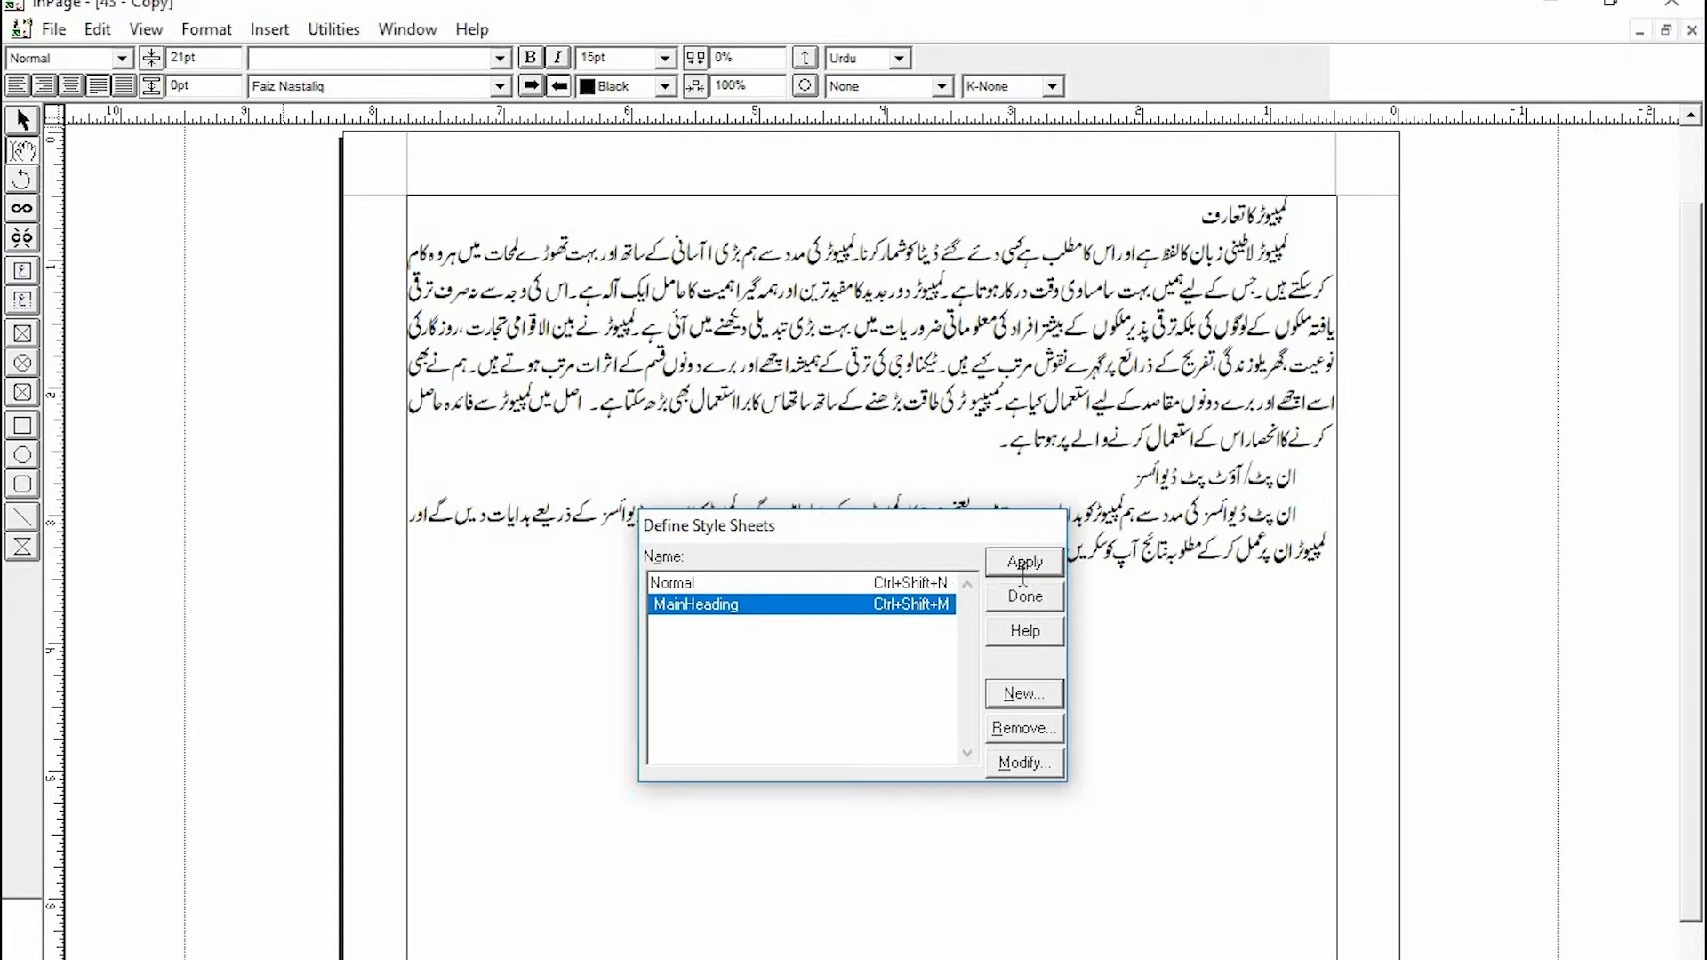
click(944, 640)
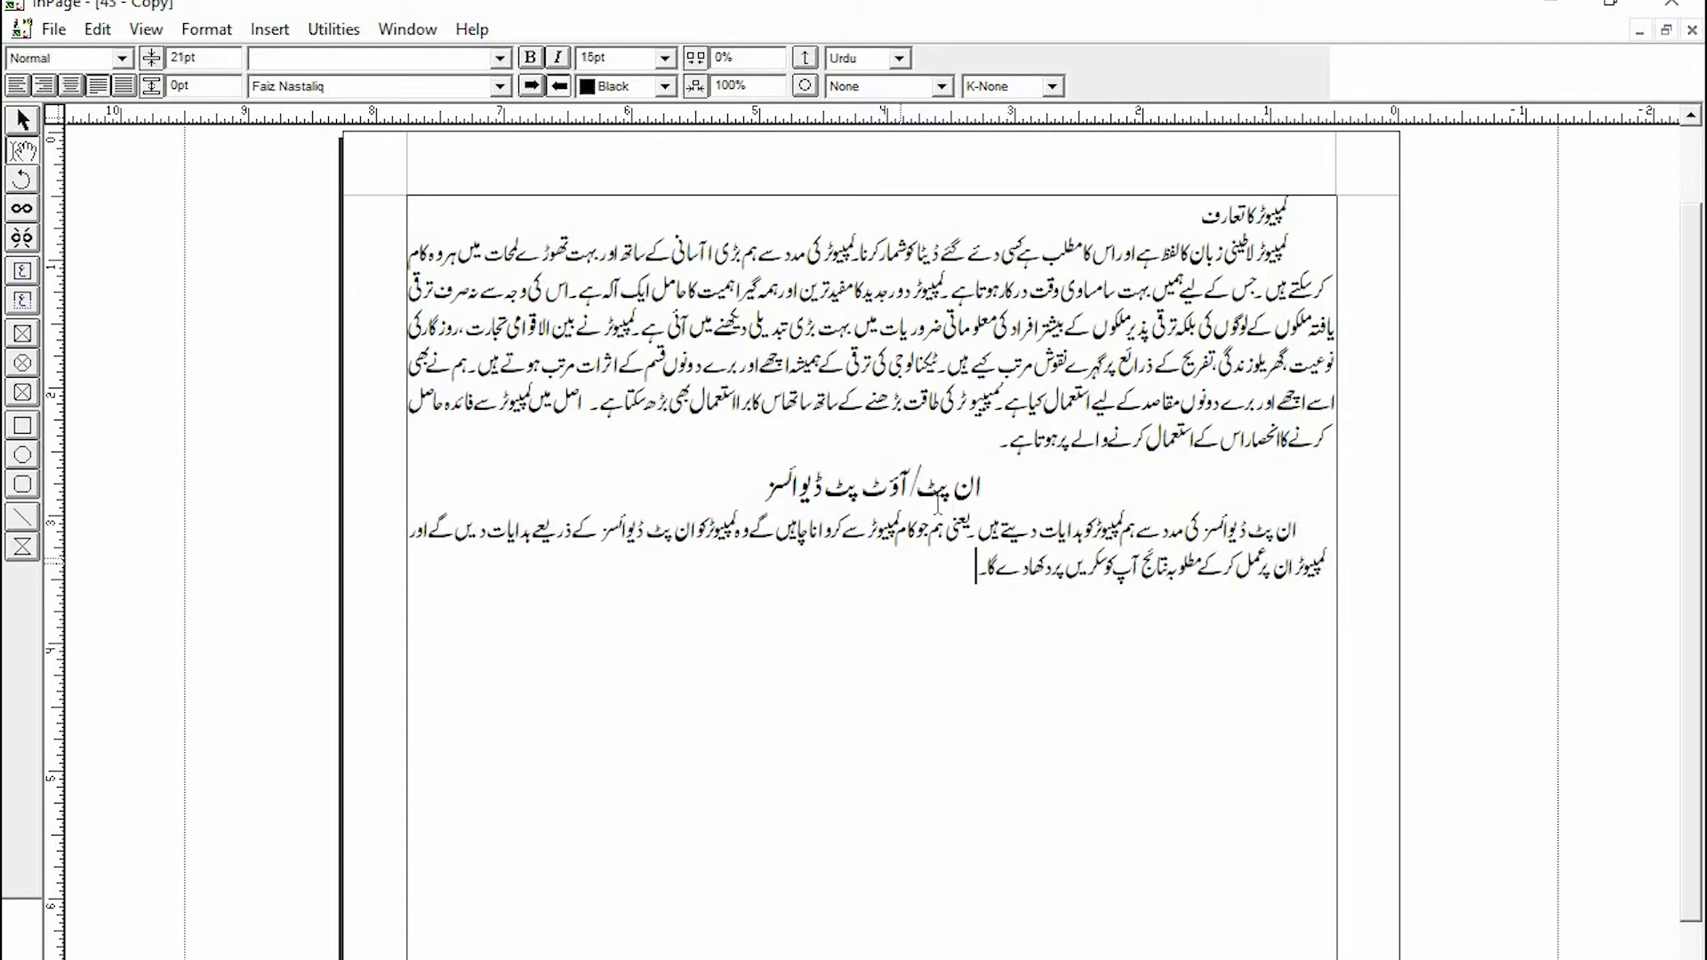
drag(999, 484, 771, 503)
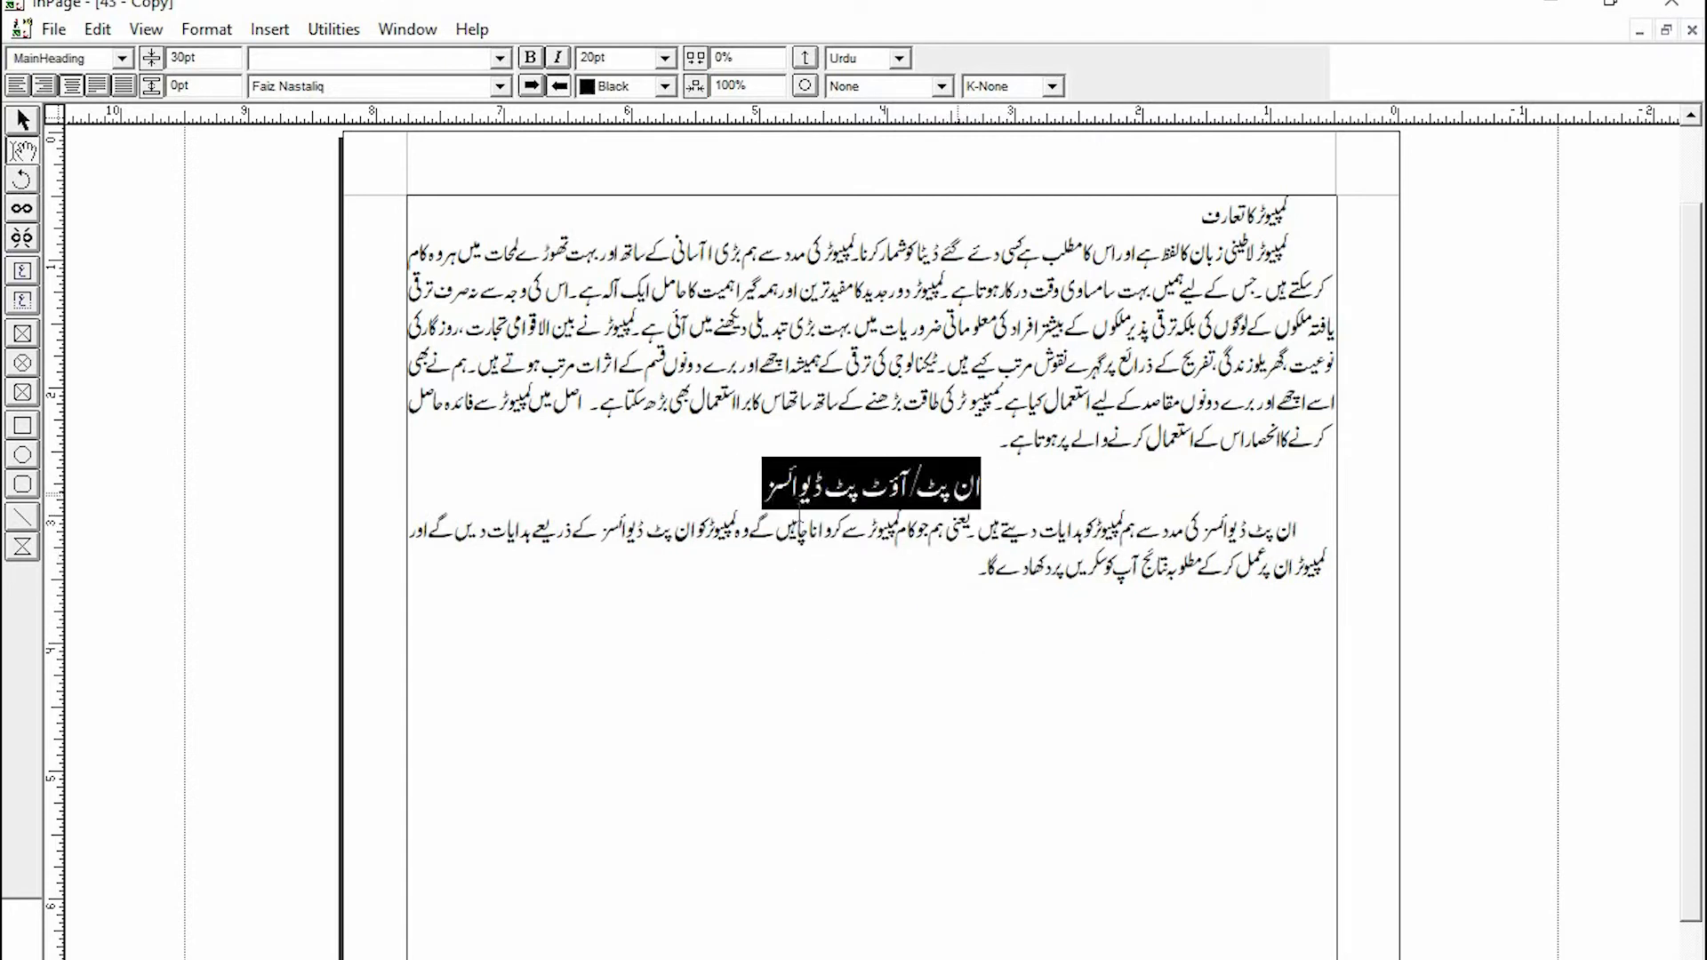
click(991, 738)
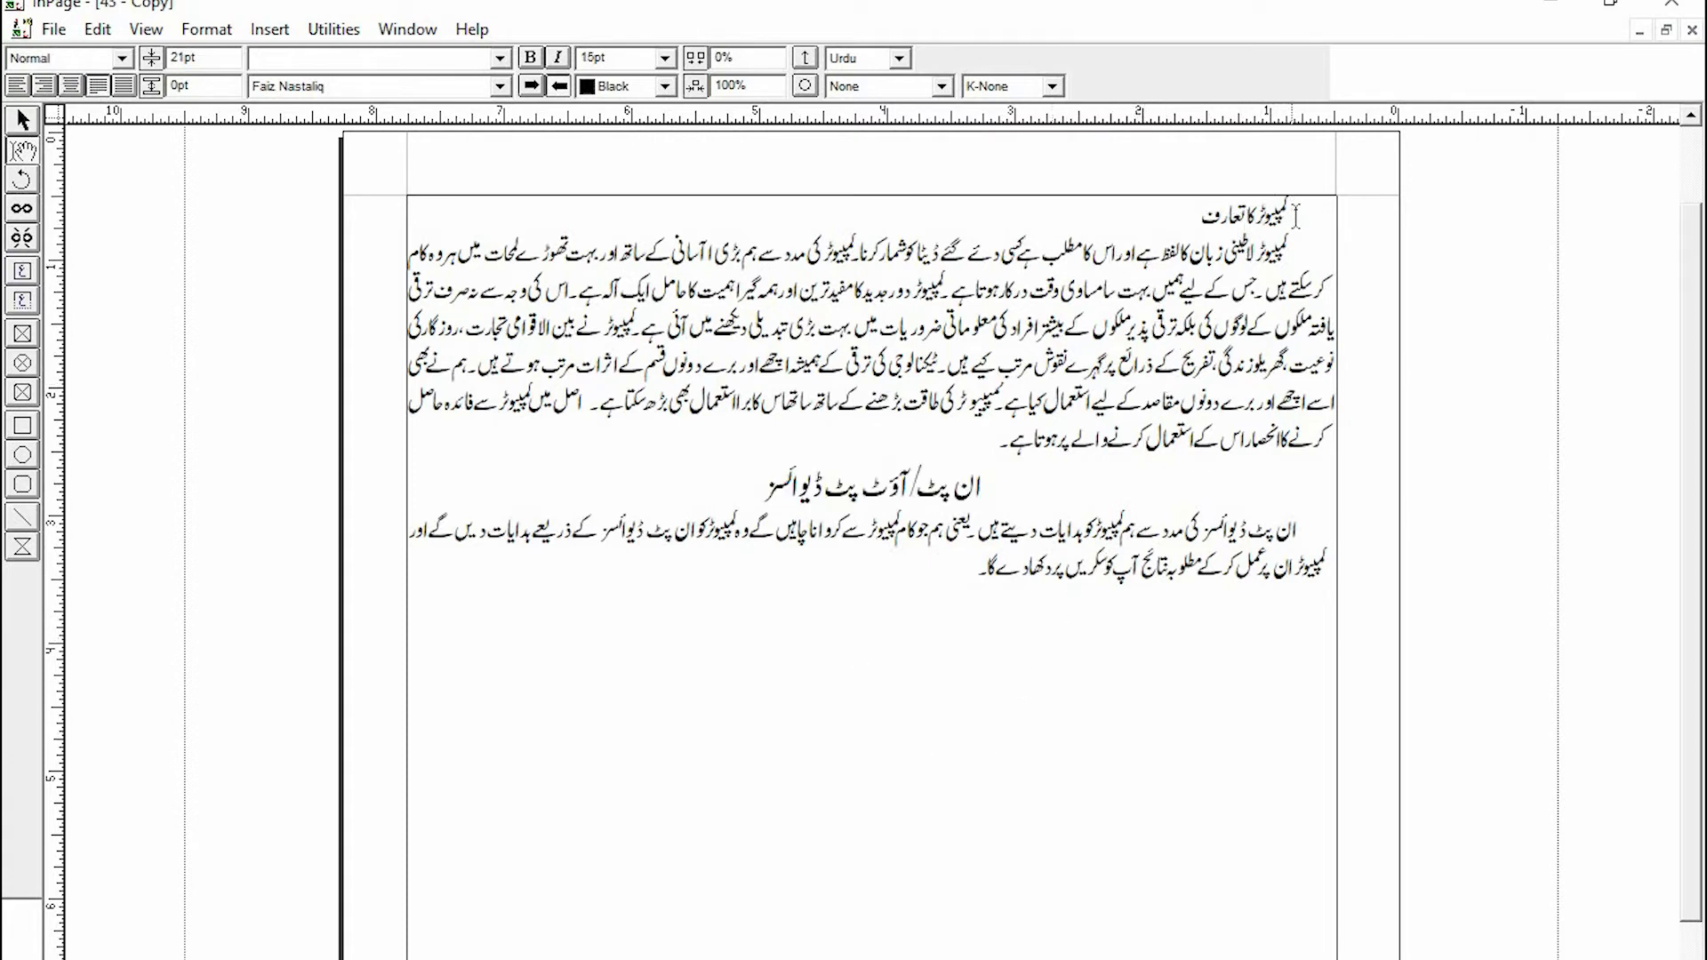
- Apply the MainHeading style to the first heading, the document's title line
drag(1294, 210, 1188, 215)
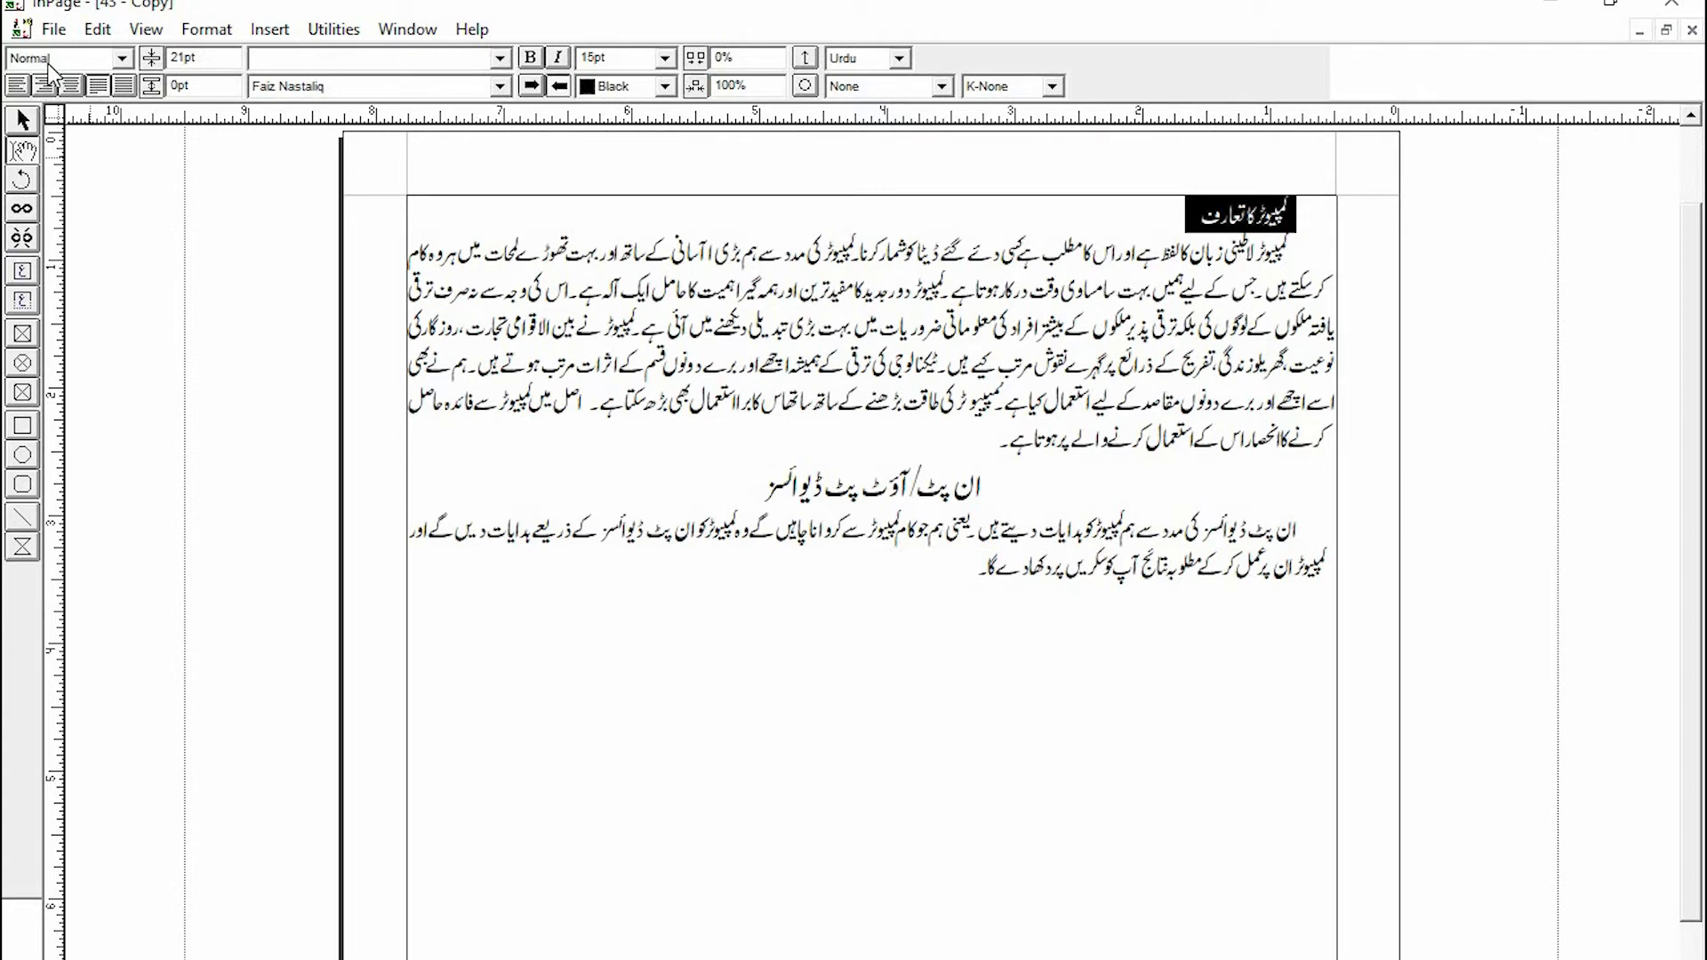
click(124, 59)
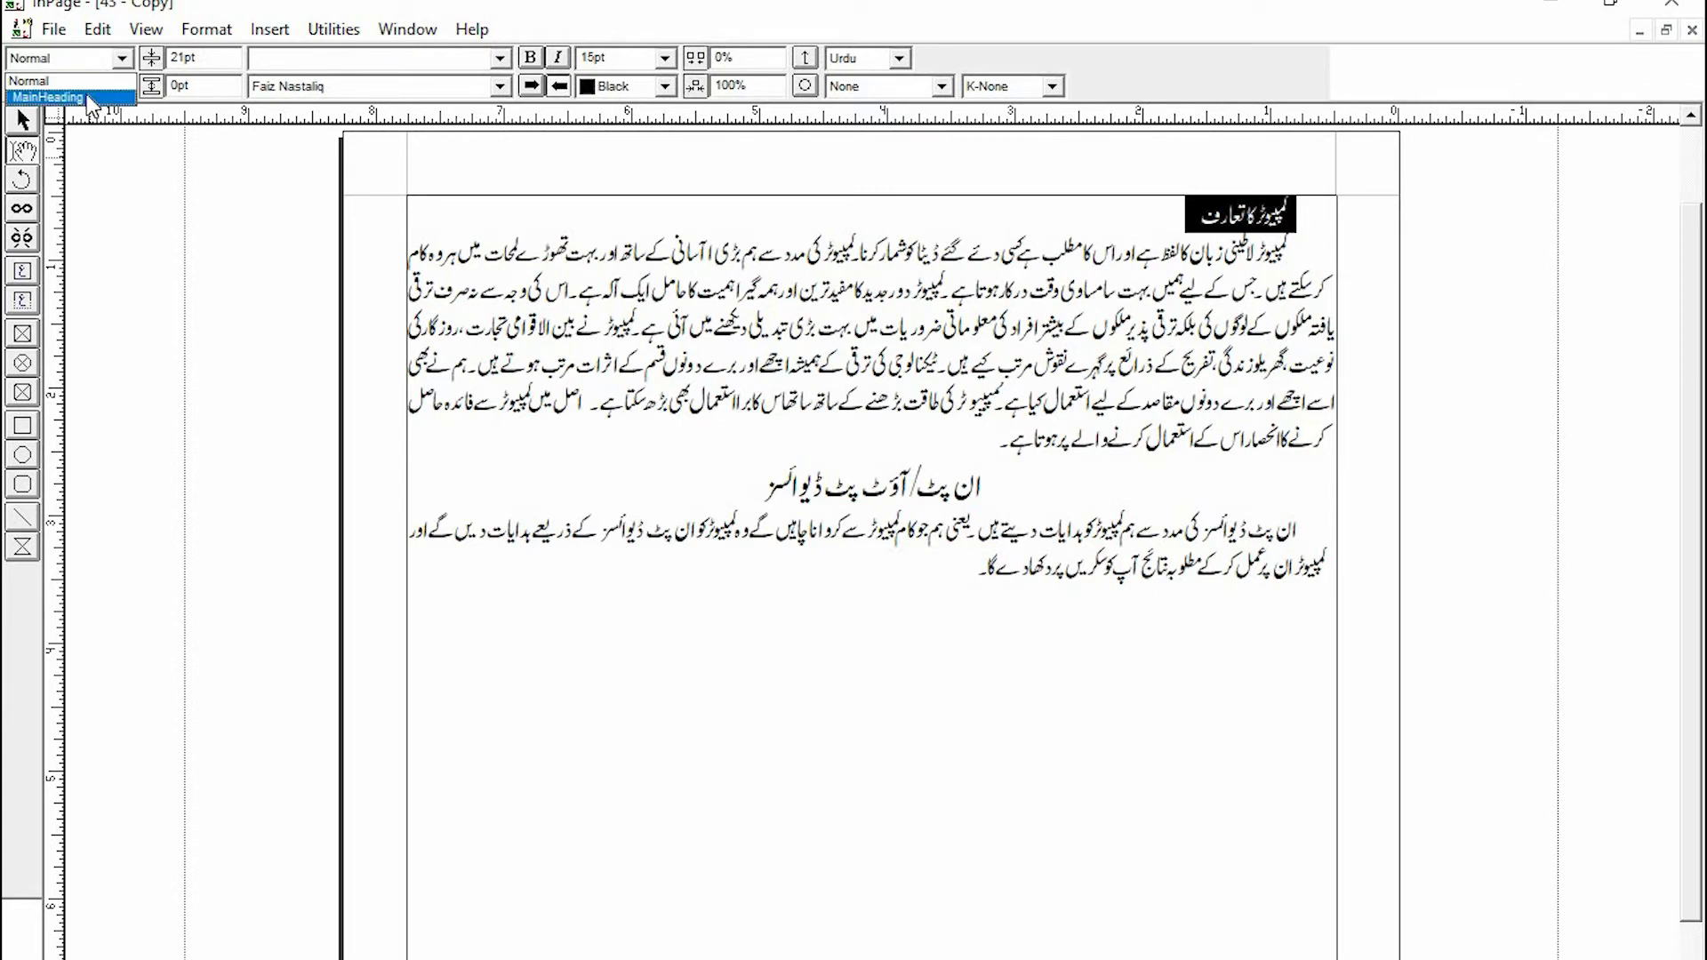
click(89, 101)
click(808, 235)
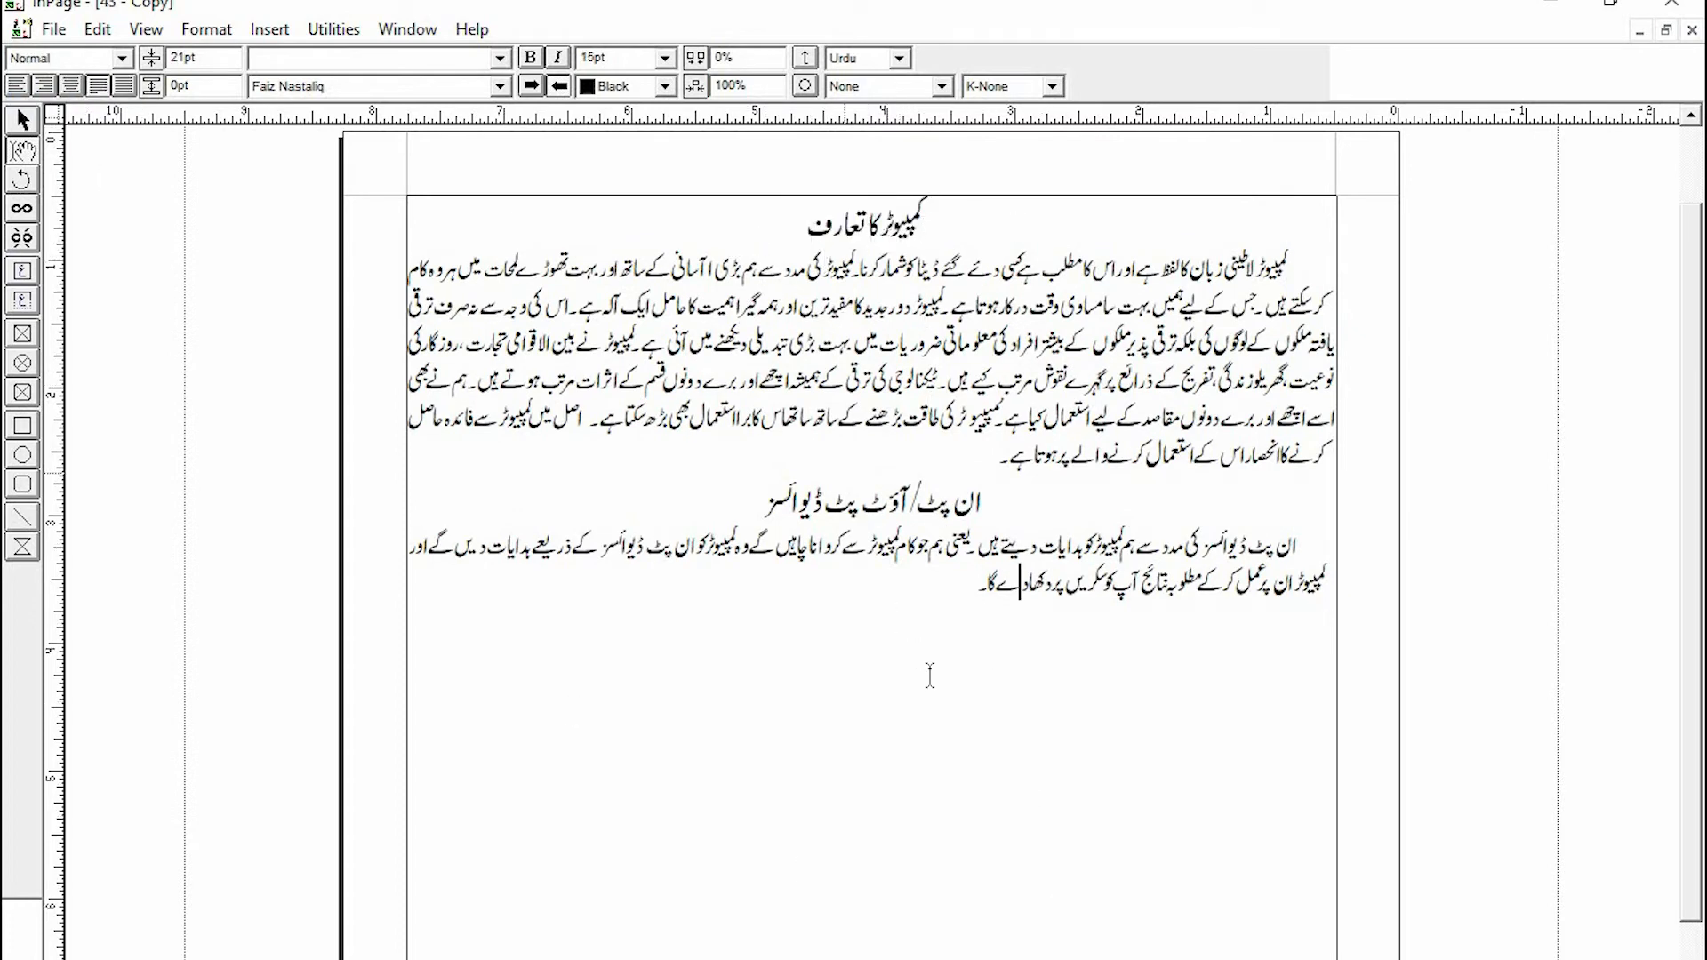
- Add a new paragraph after the last text line, then reselect both headings to check their style
click(959, 591)
key(Return)
drag(980, 503, 763, 508)
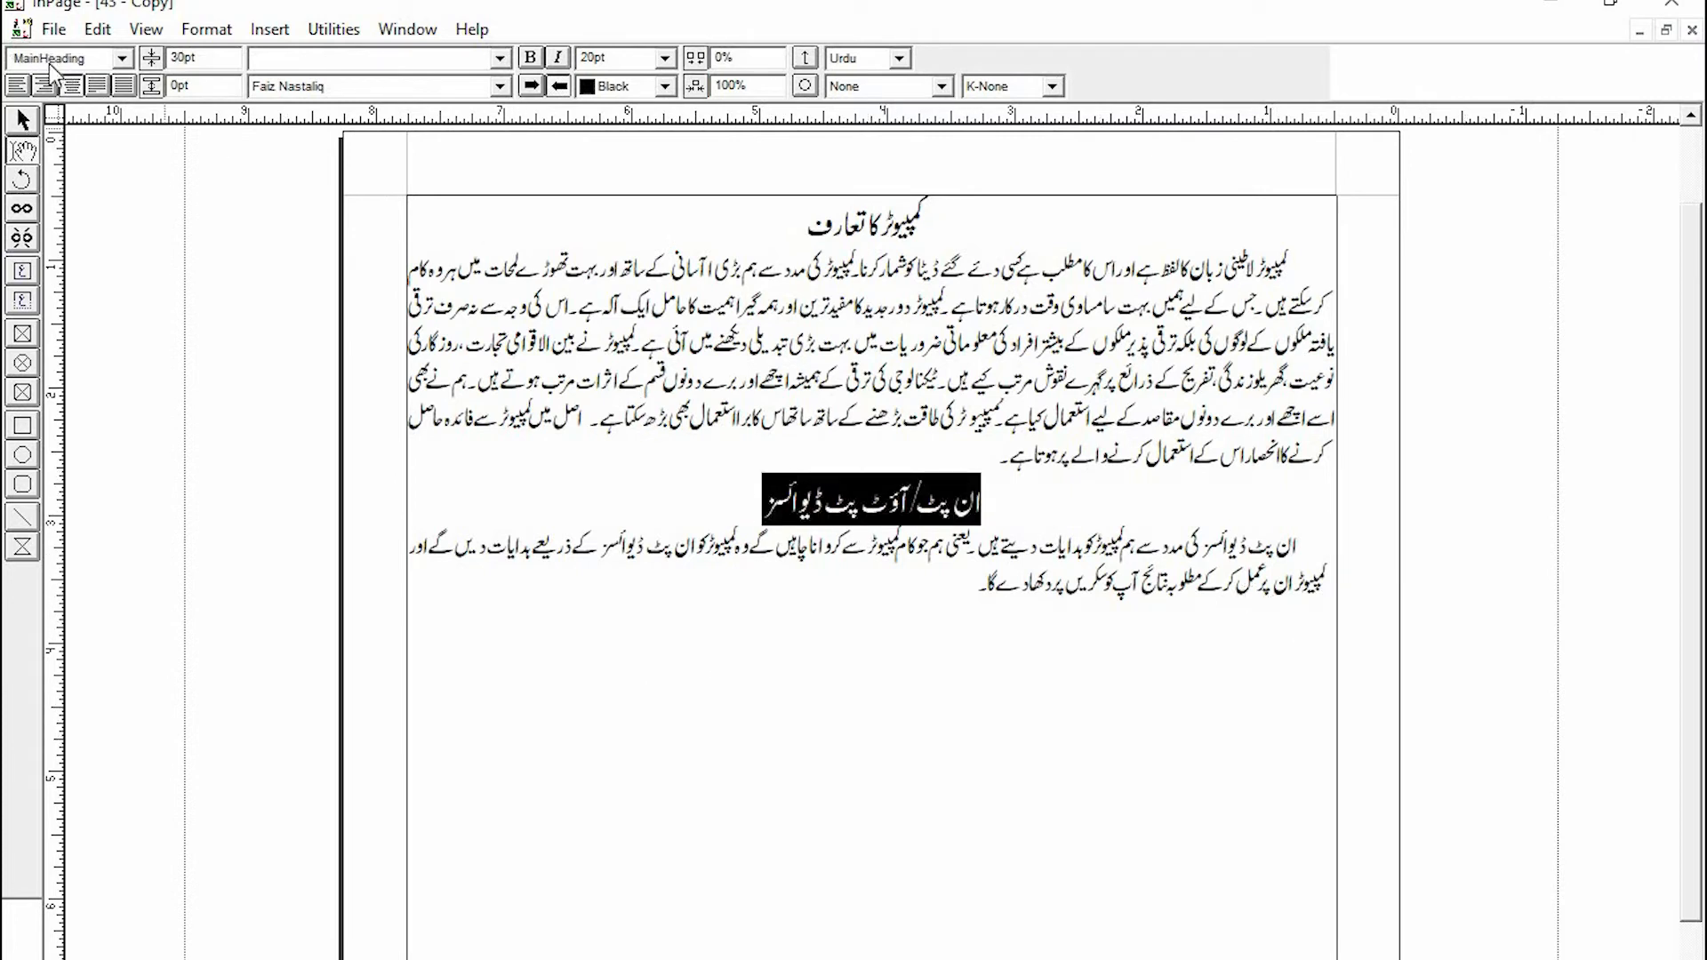
drag(924, 222, 790, 213)
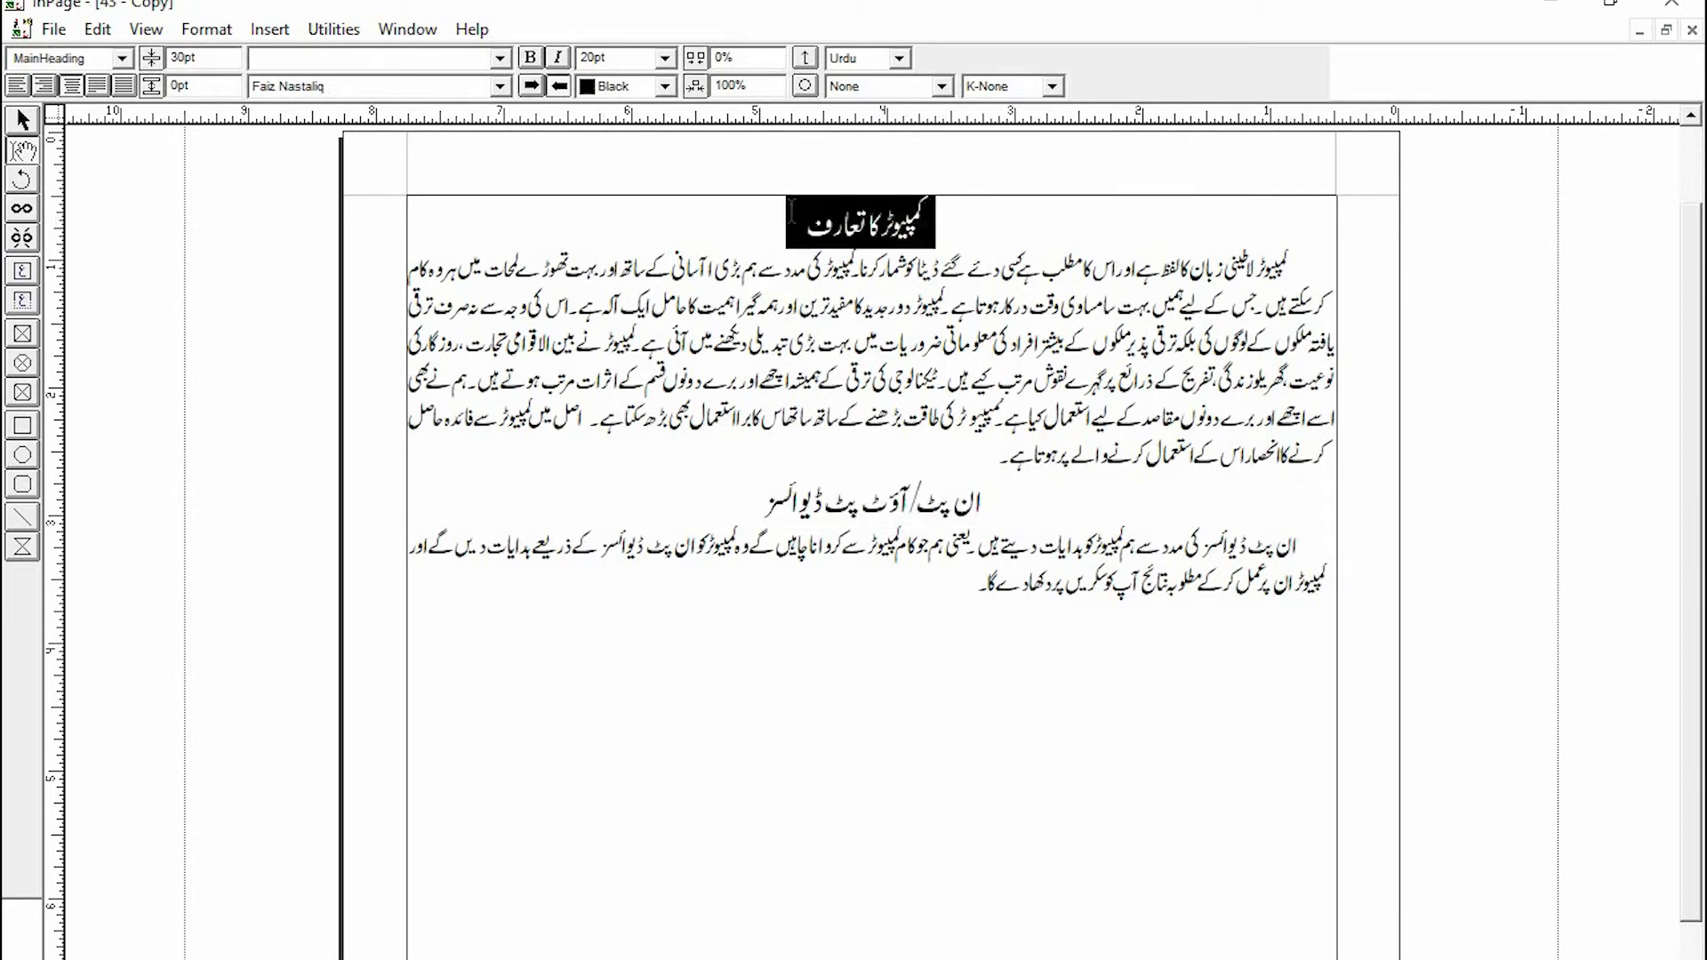
click(963, 691)
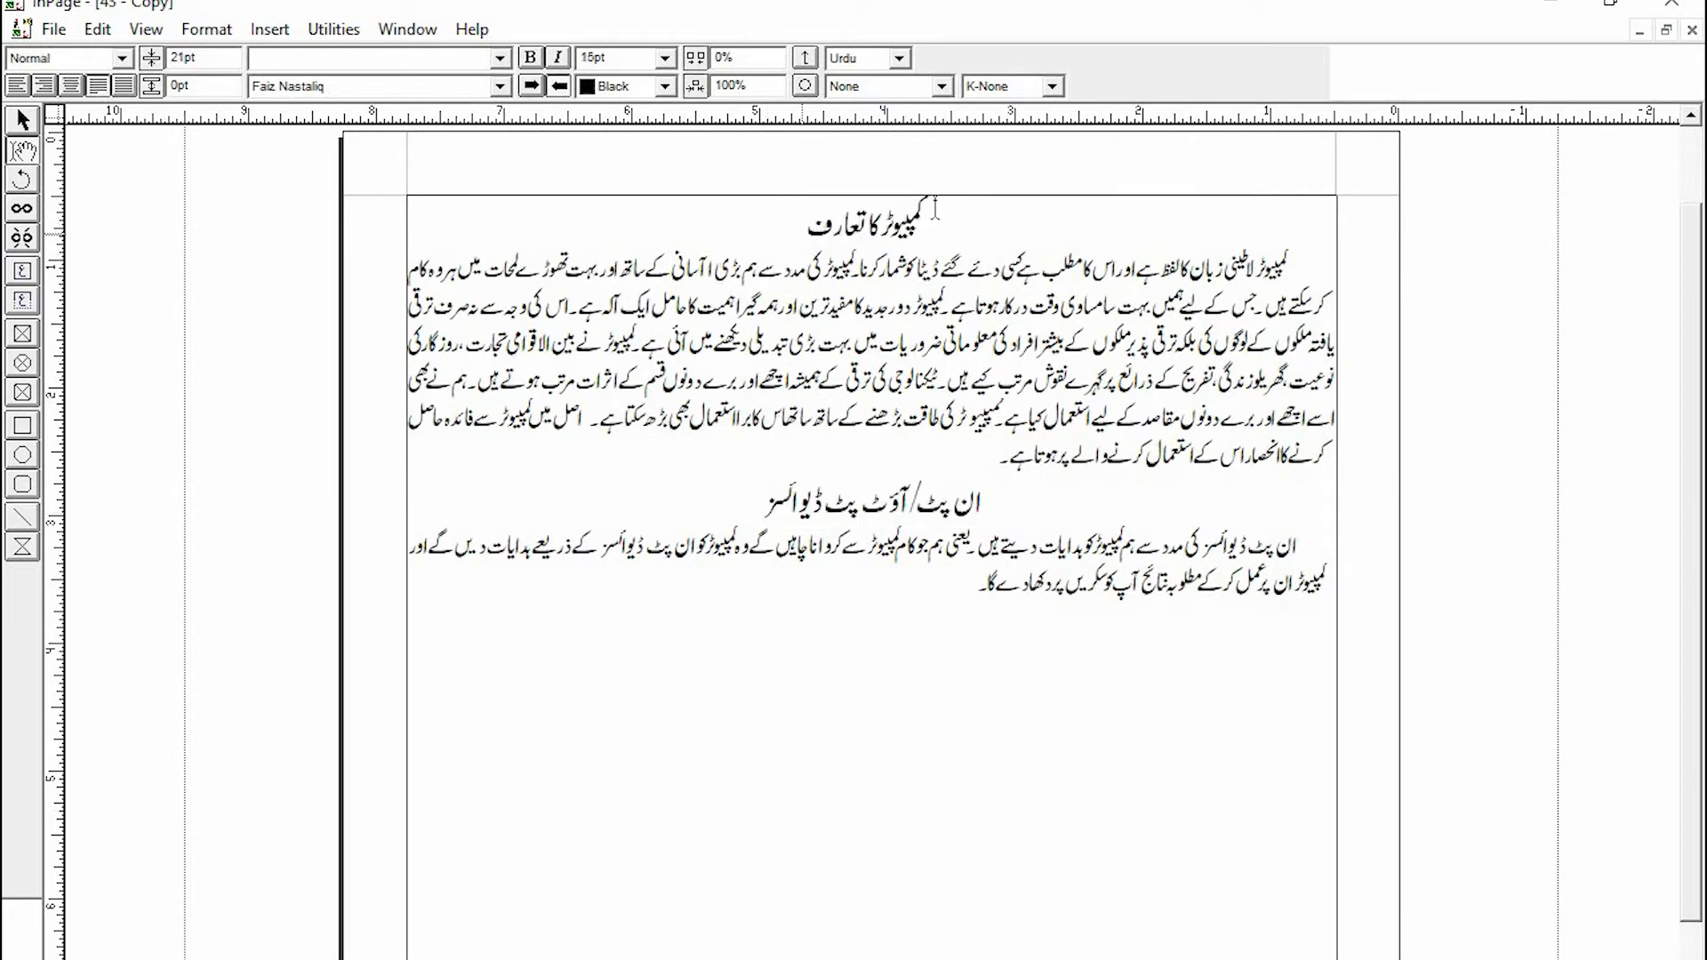
drag(934, 214, 800, 219)
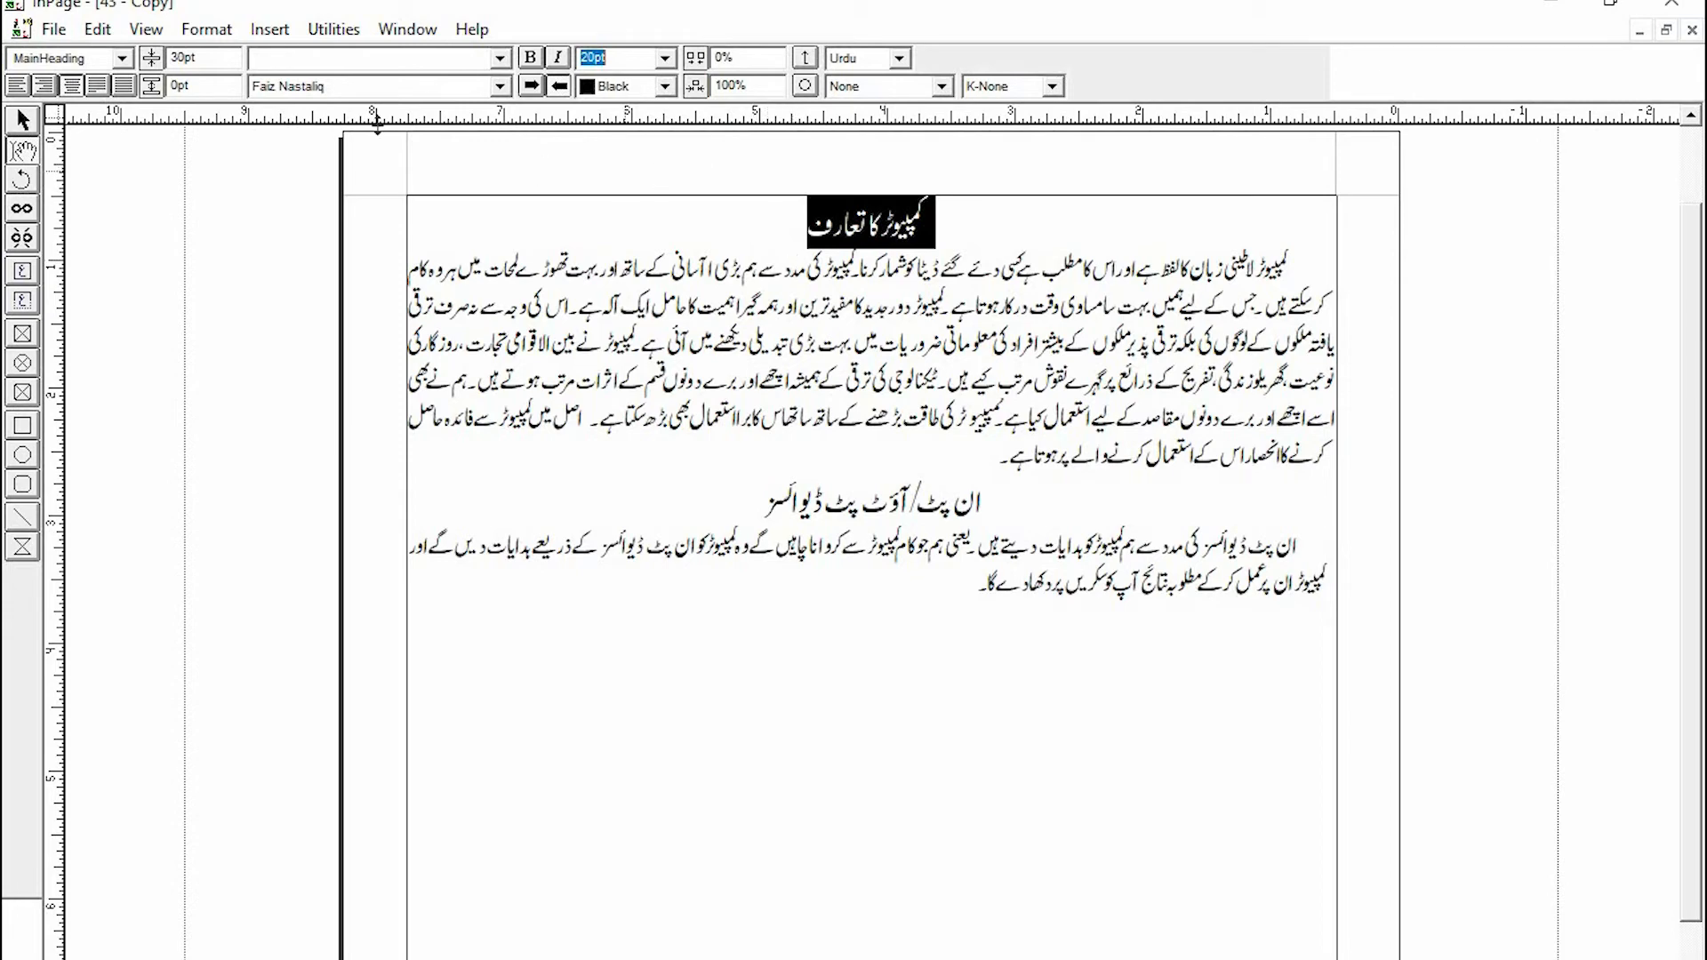
- Modify the MainHeading style's character size to 25 pt and apply it
click(206, 30)
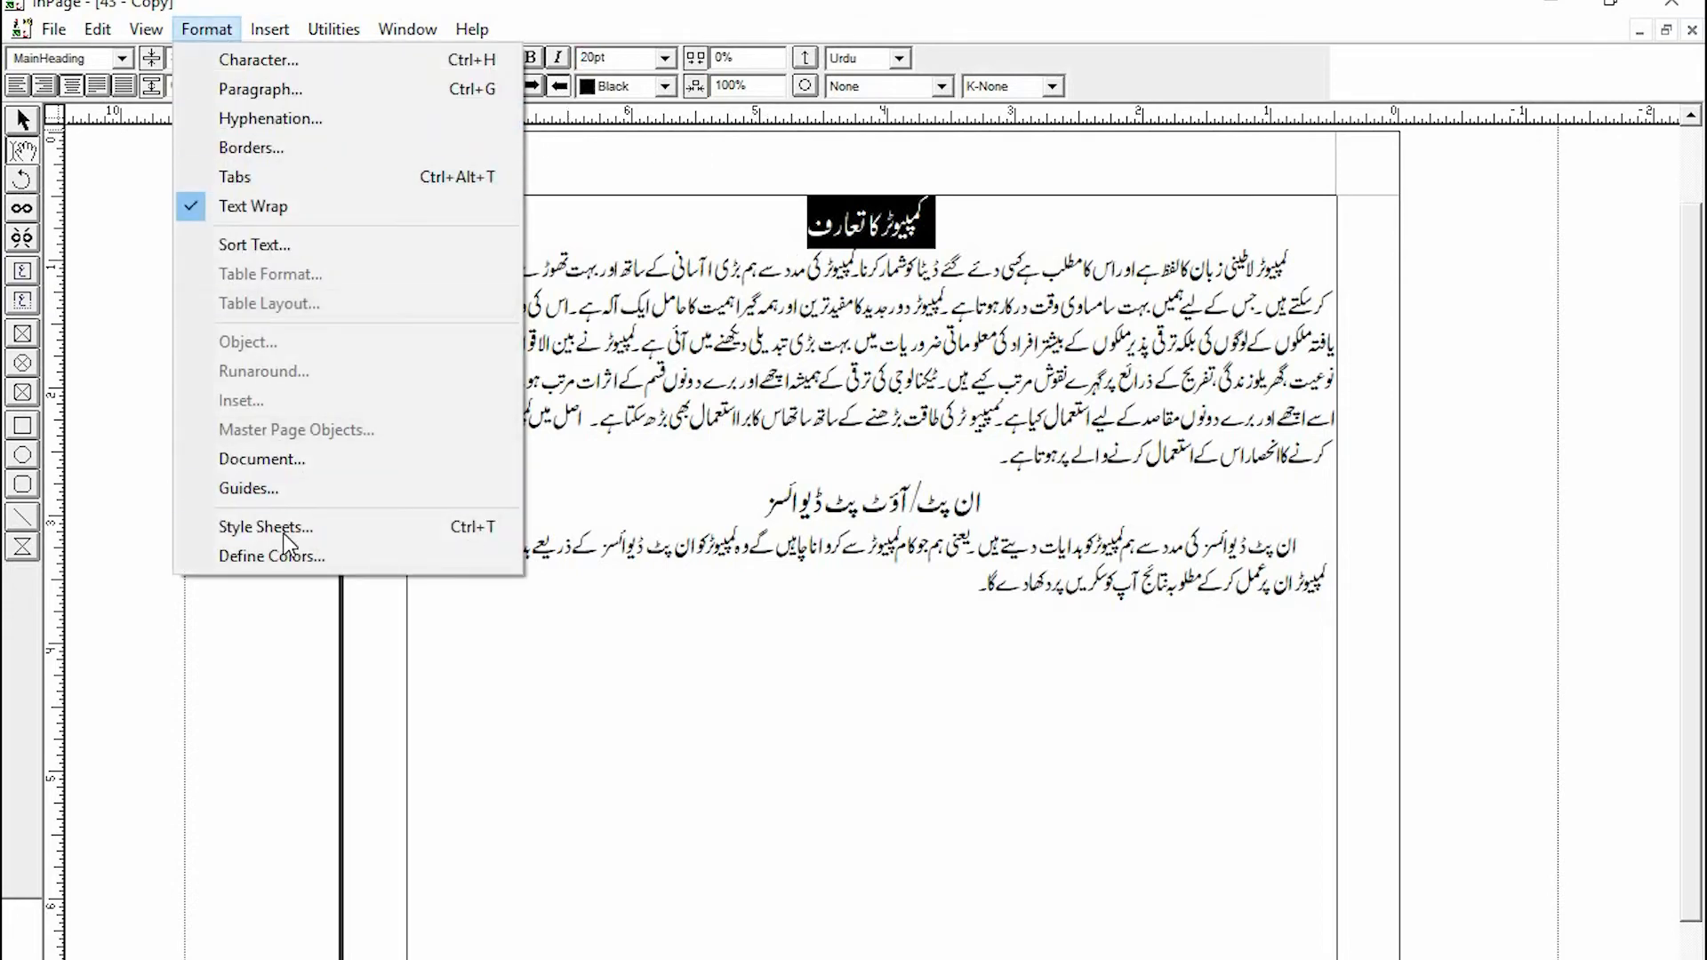
click(267, 528)
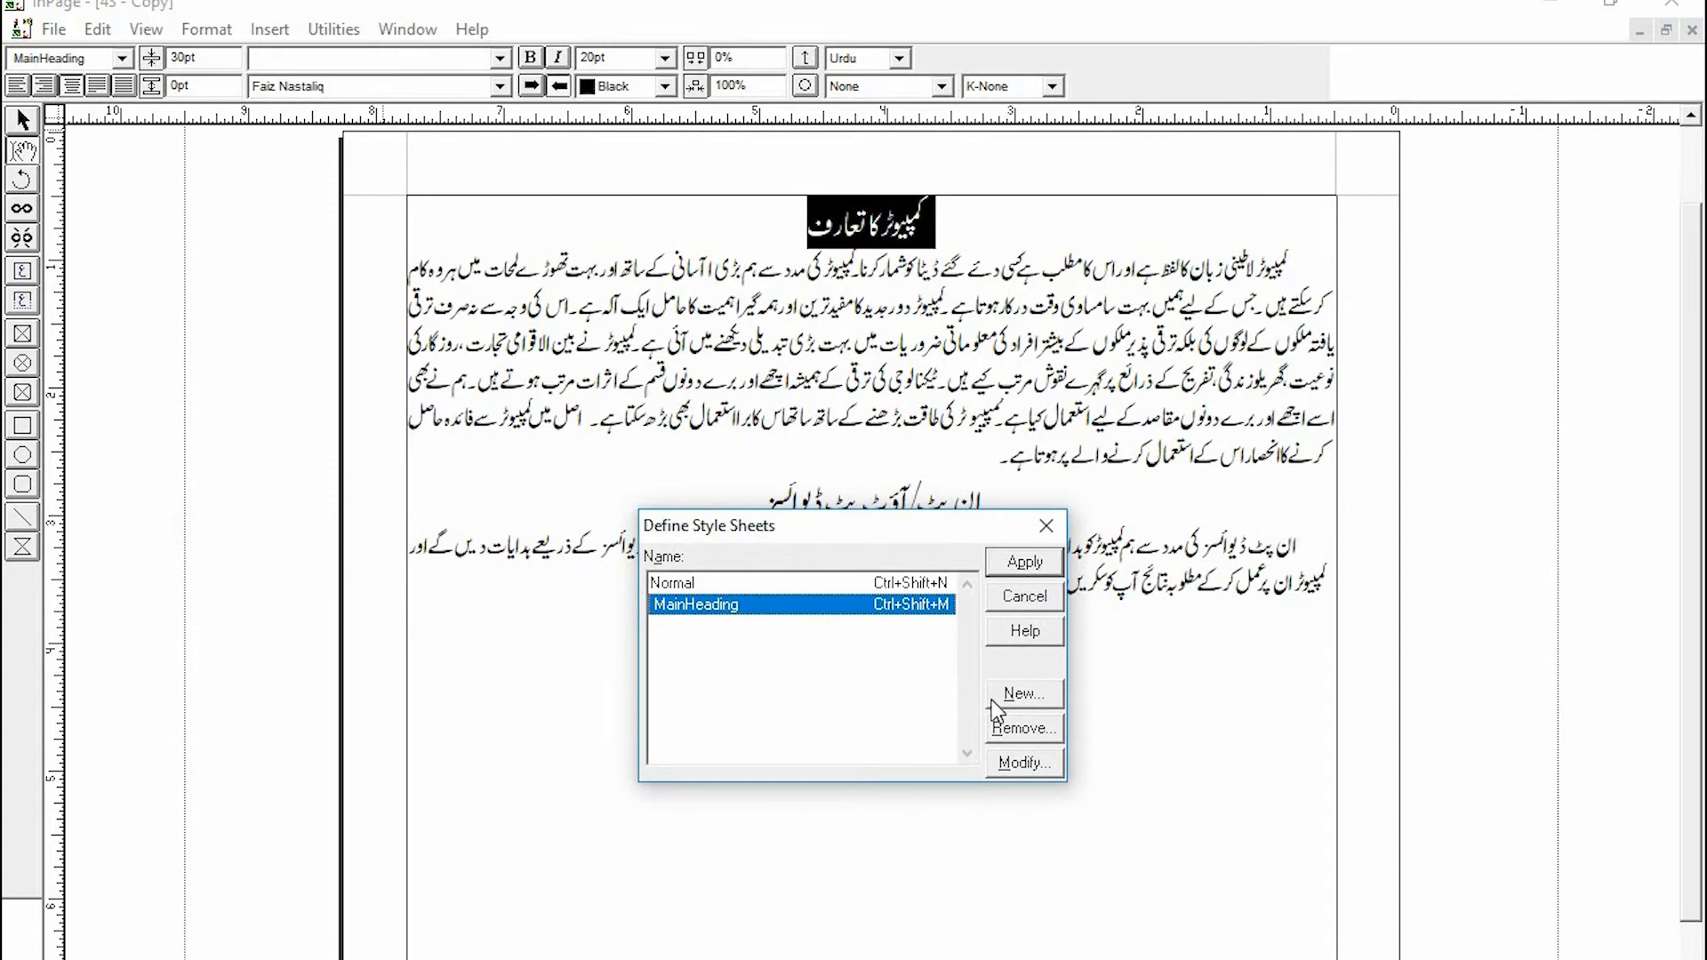
click(1023, 762)
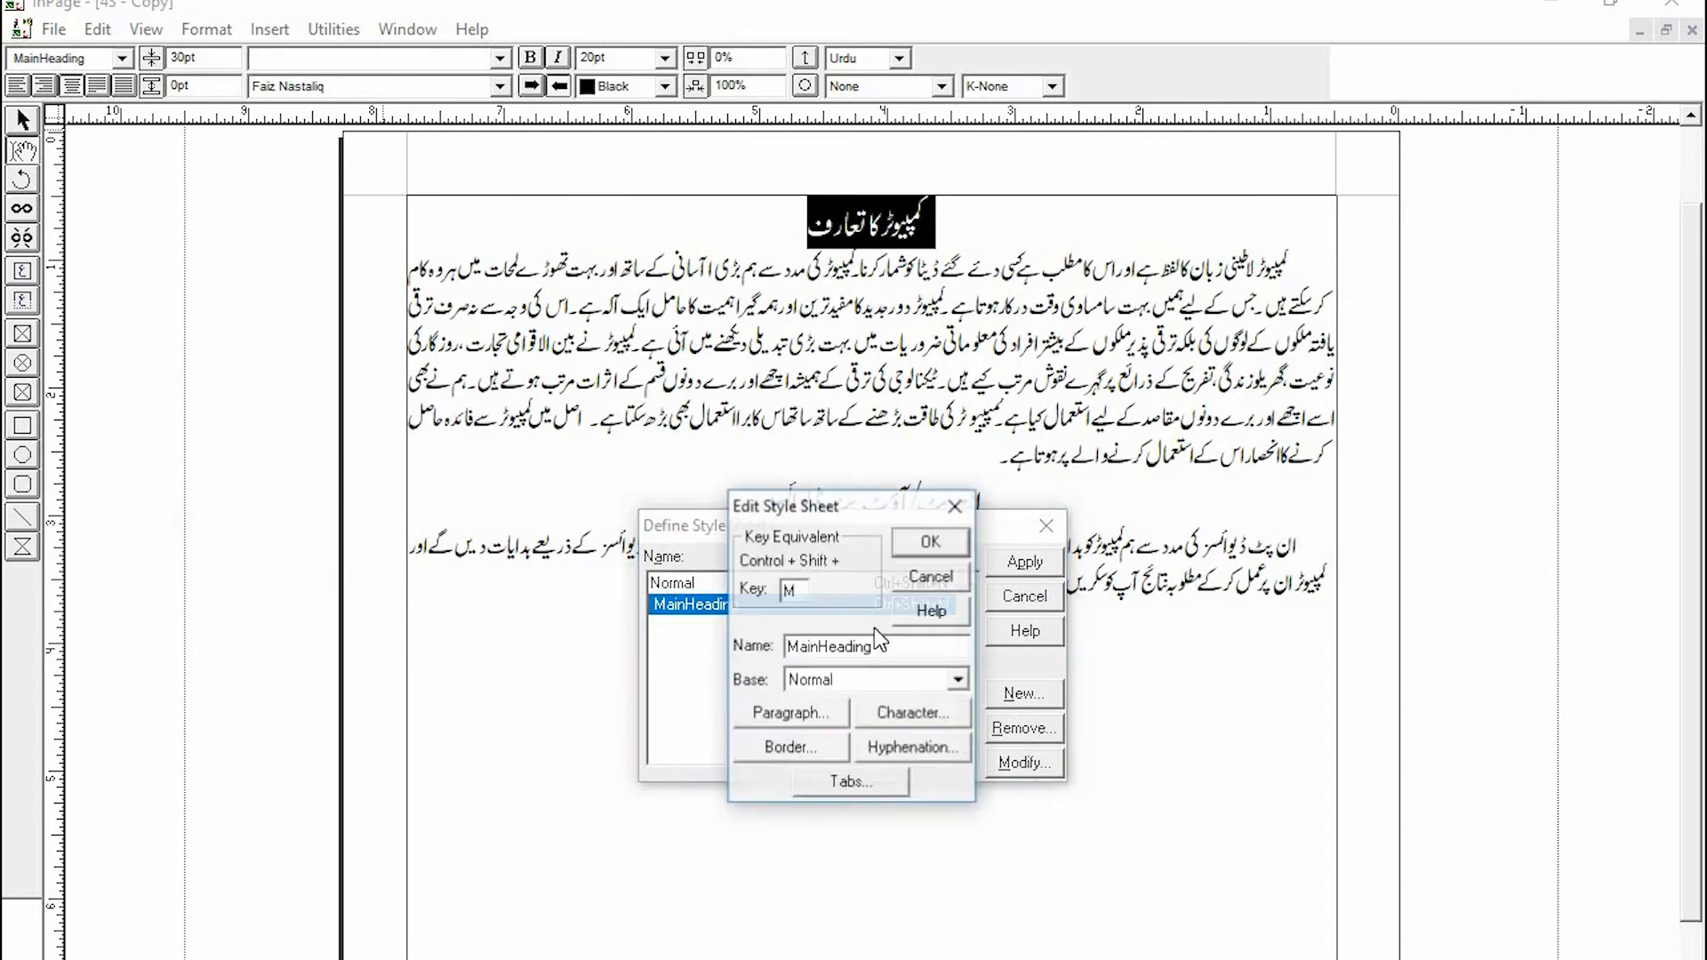
click(923, 715)
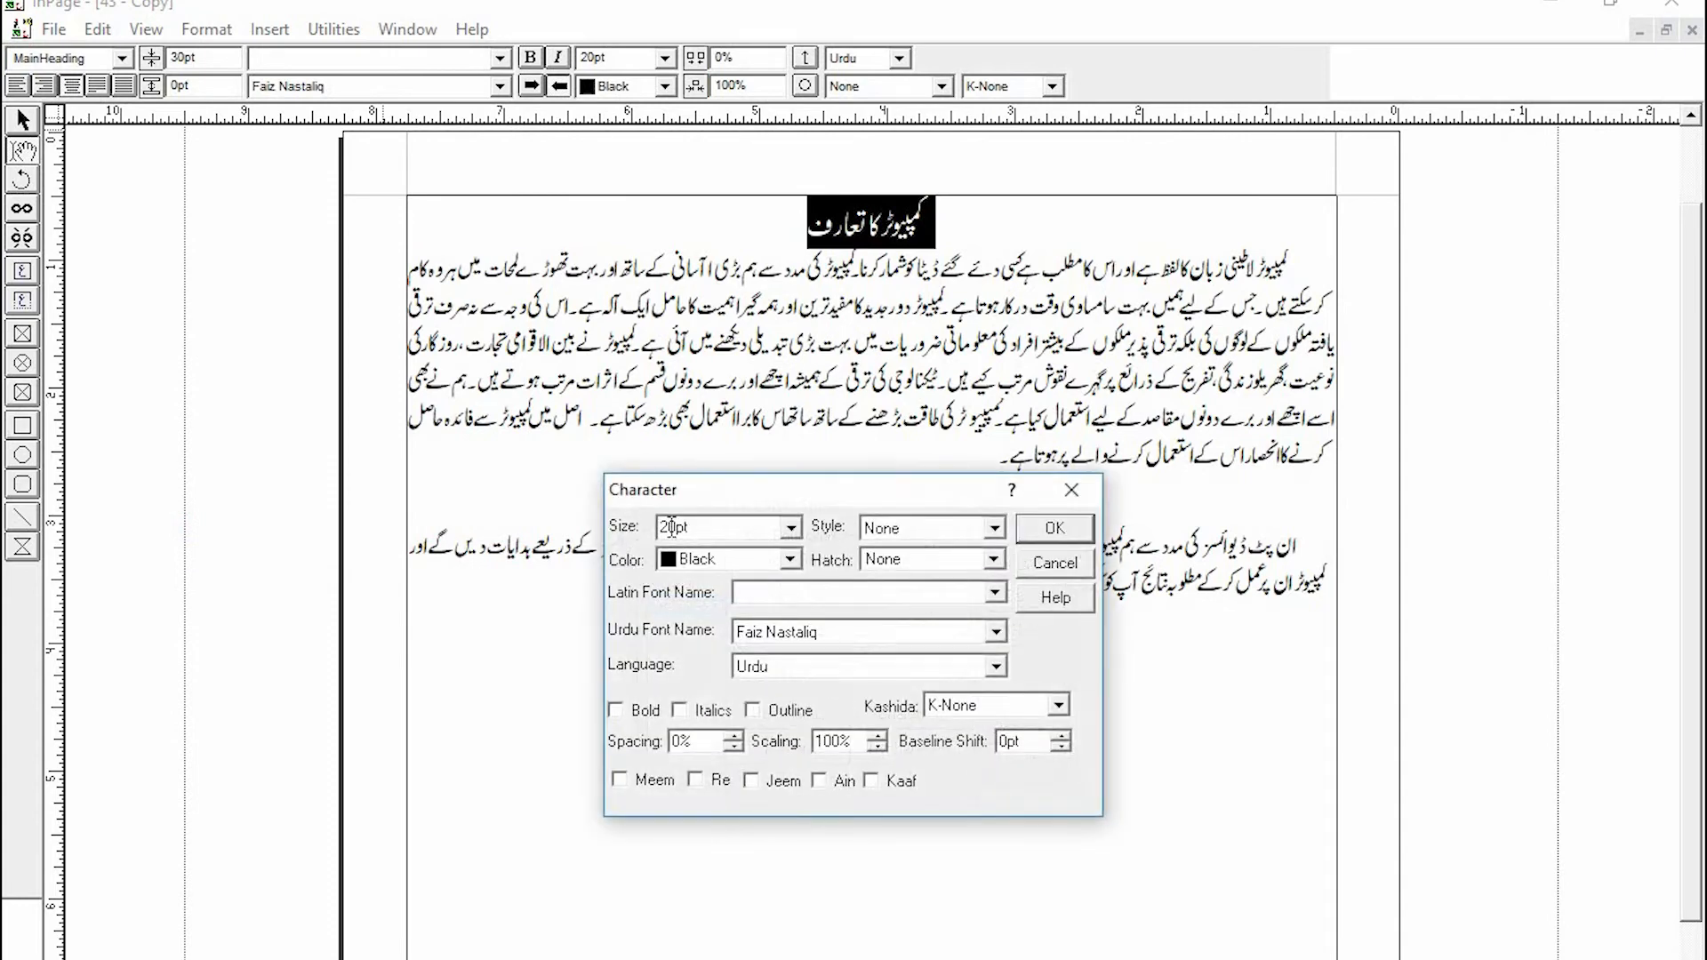
double_click(672, 526)
text(25)
click(1053, 531)
click(929, 537)
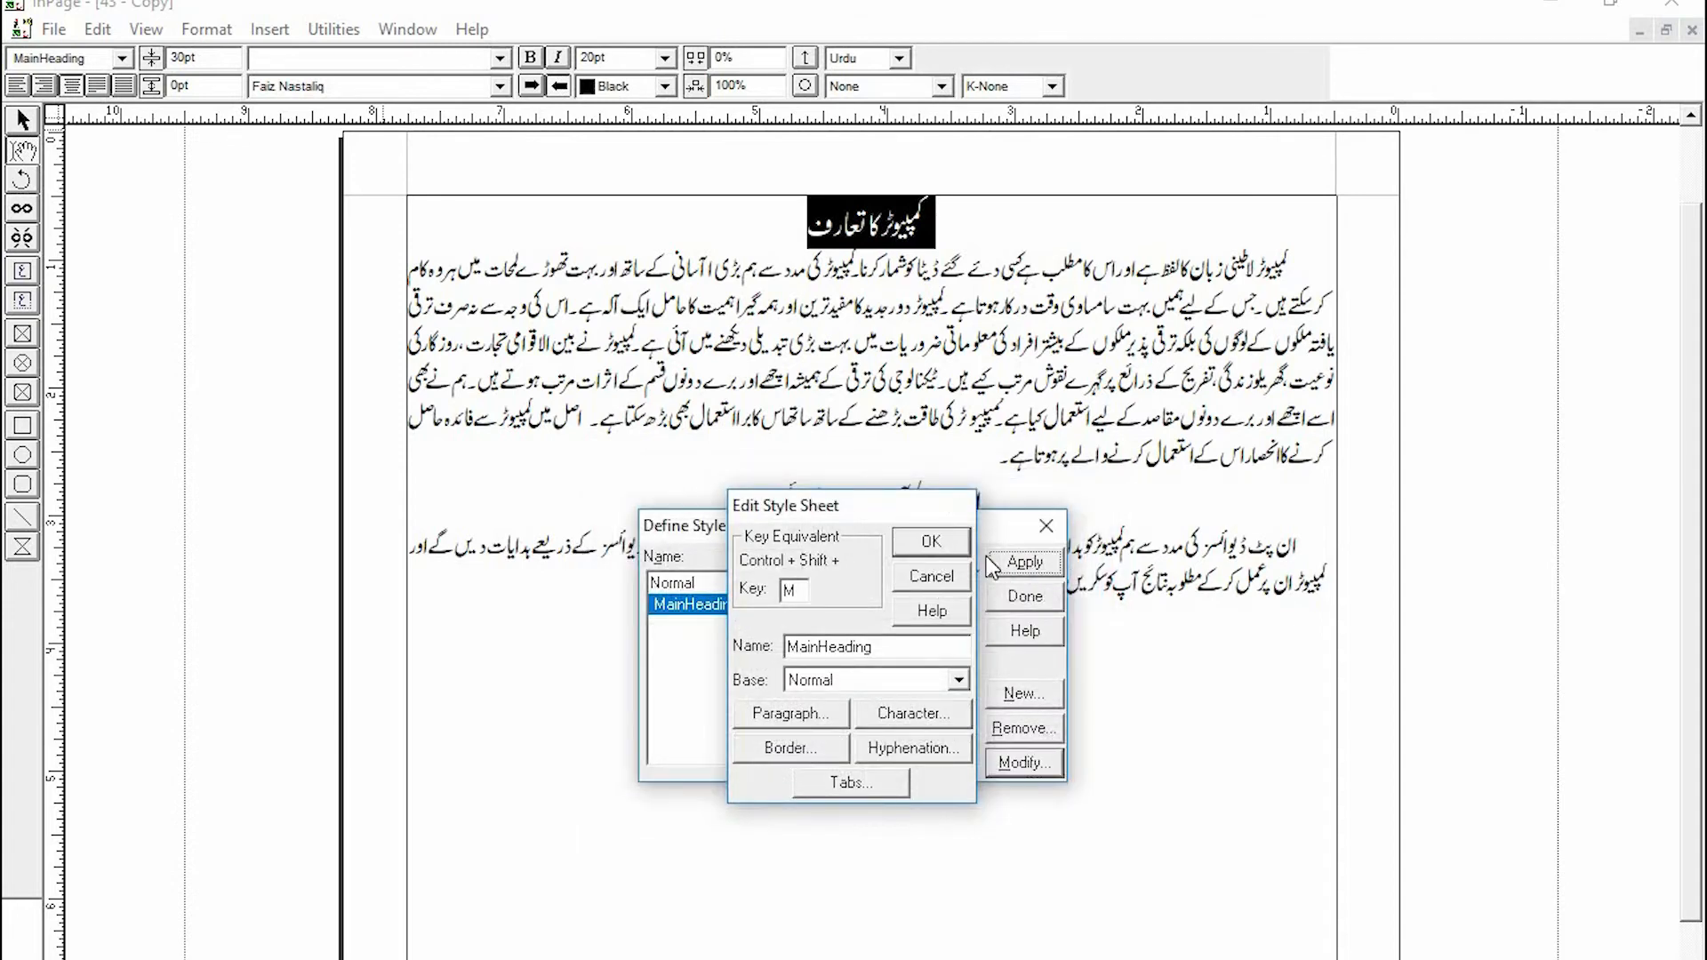
click(1025, 563)
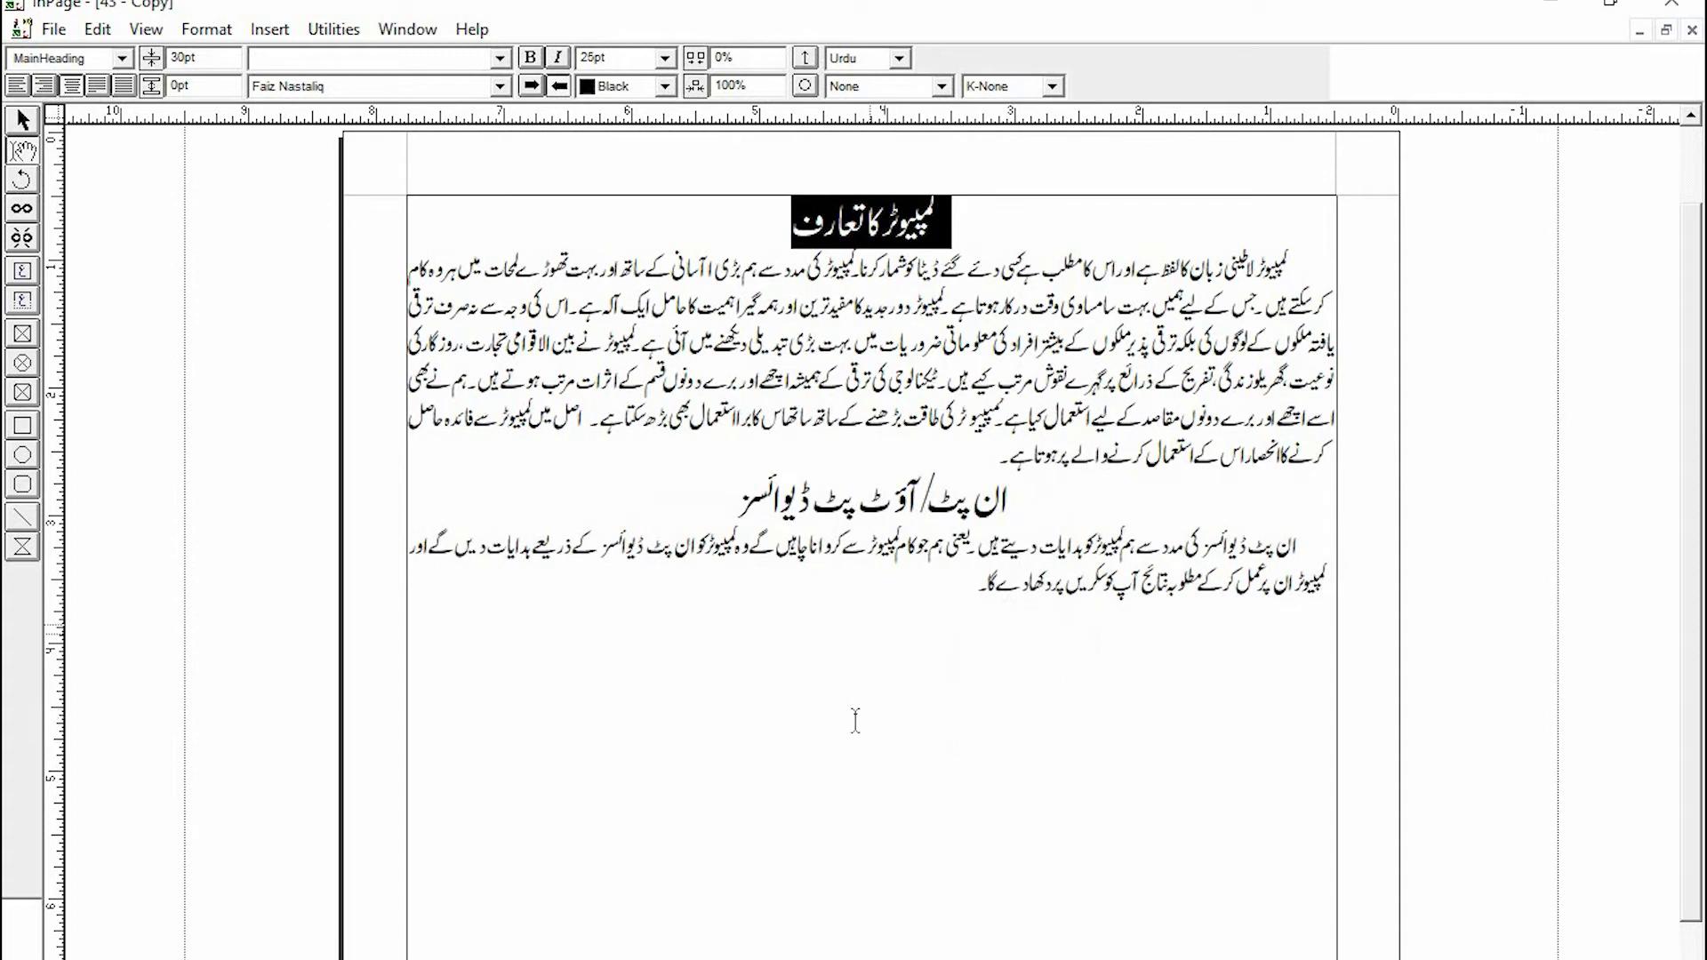
- Select each heading to check the updated MainHeading formatting
click(855, 720)
drag(953, 213, 540, 184)
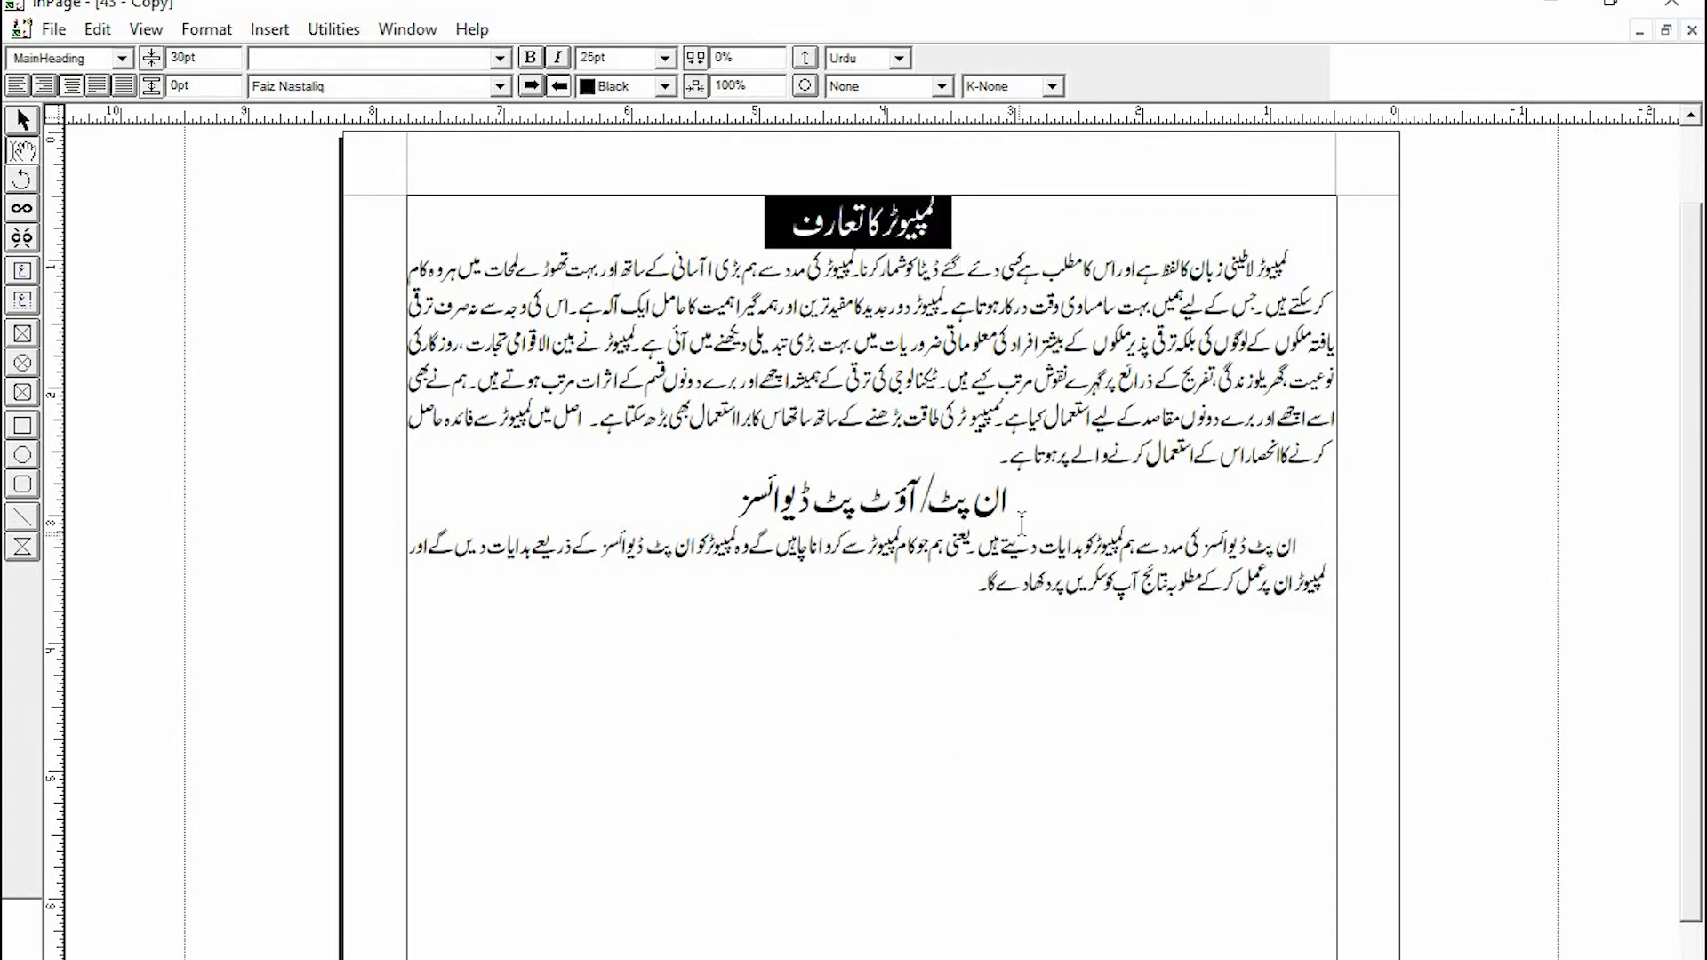
drag(1009, 502, 709, 503)
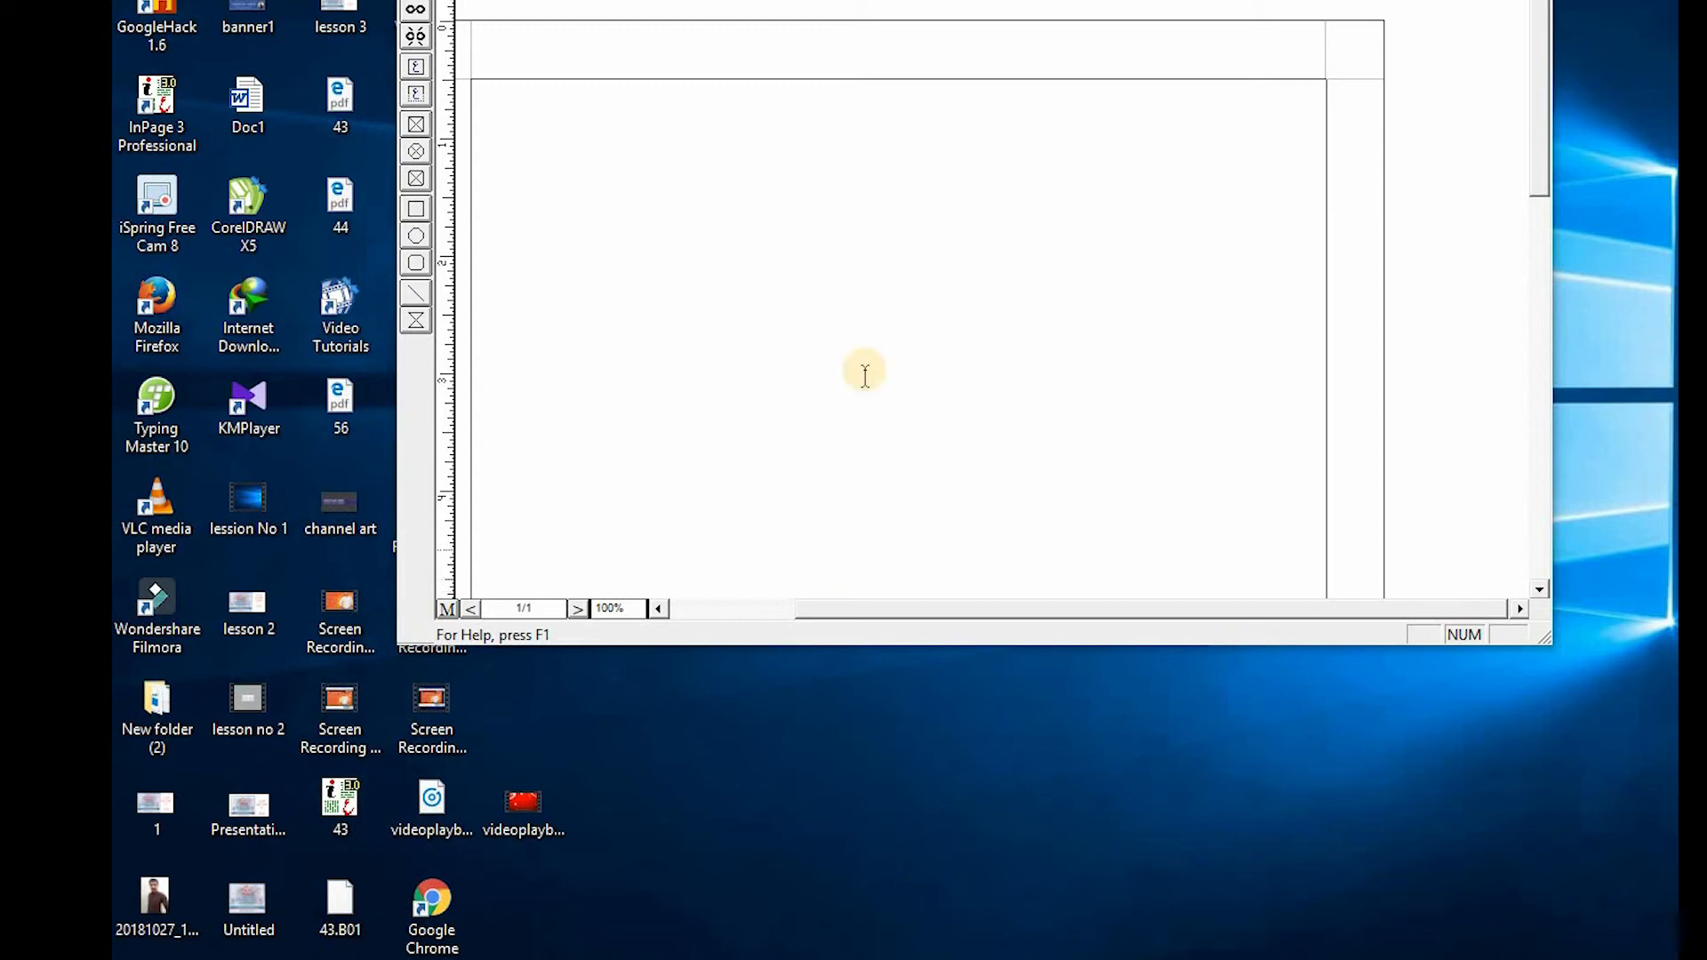
- Maximize the new blank document's window and scroll through its page
double_click(1049, 1)
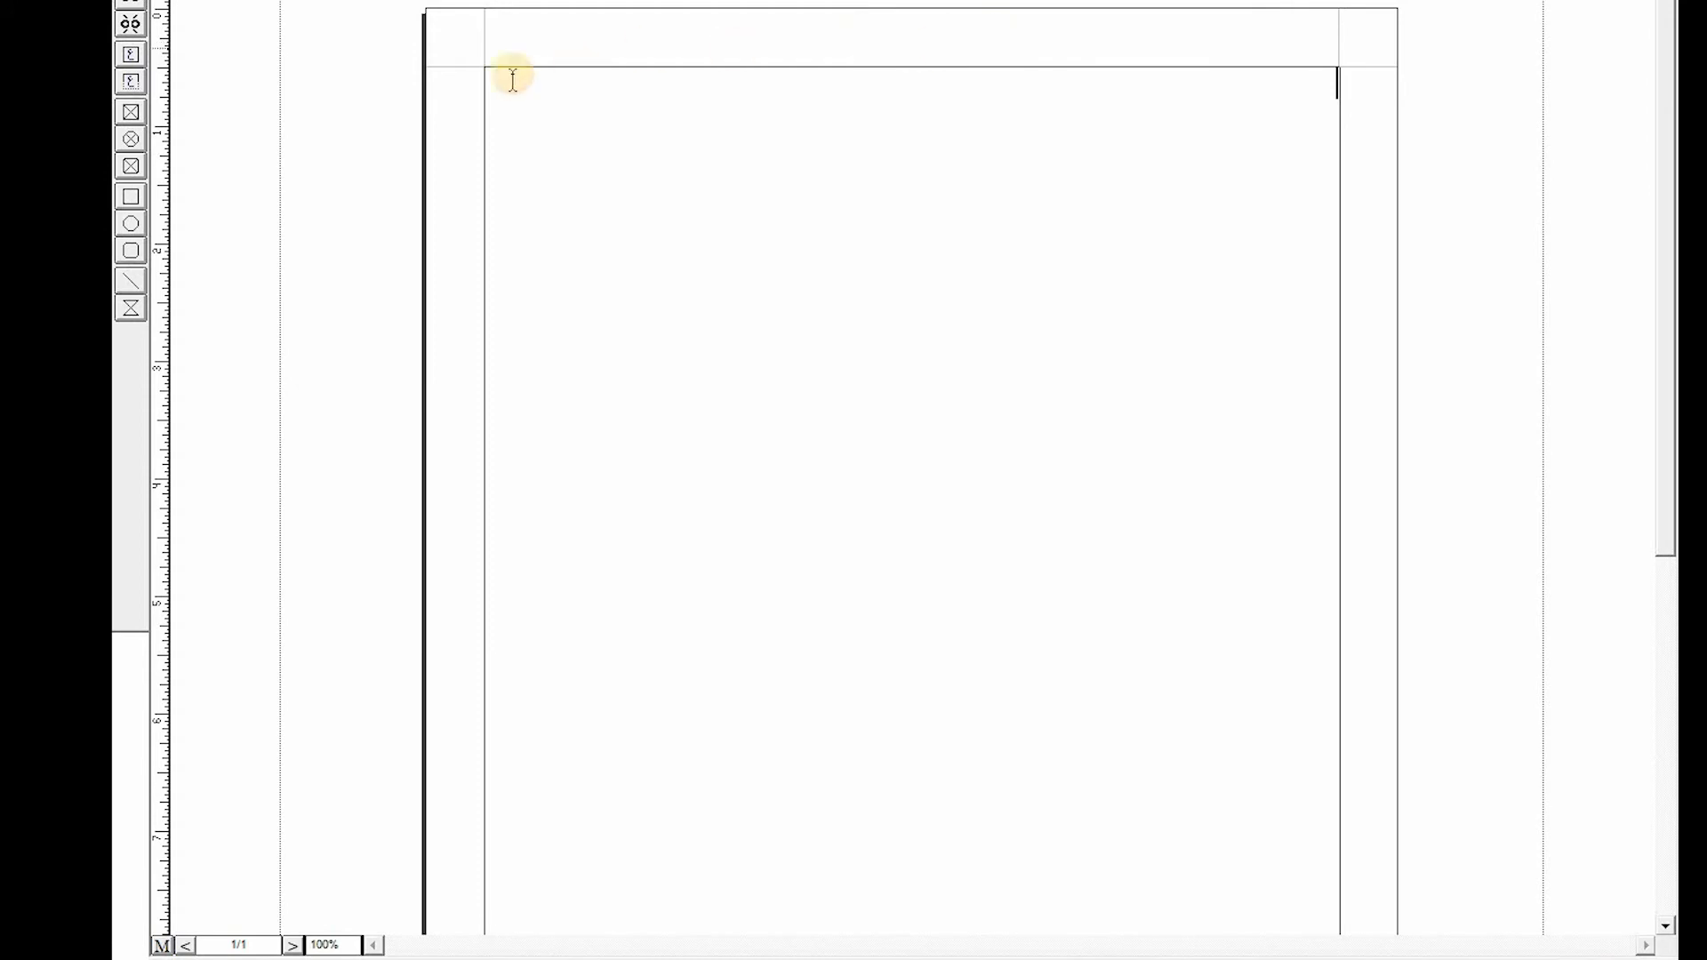
click(526, 50)
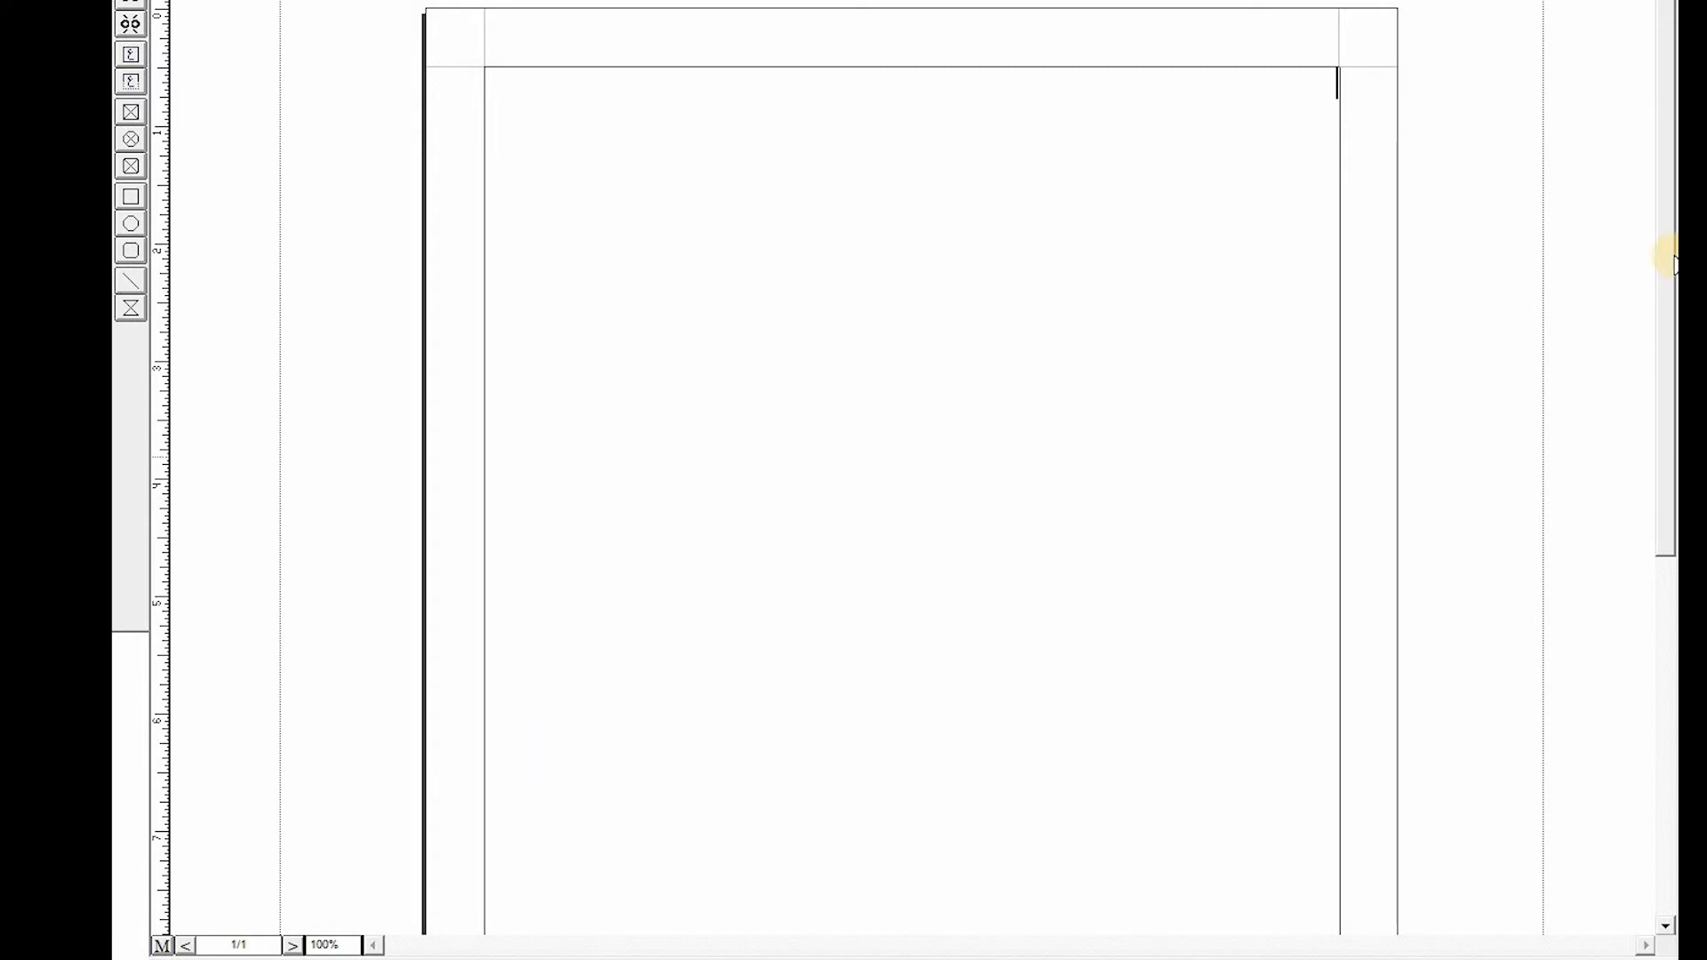
drag(1671, 256, 1616, 370)
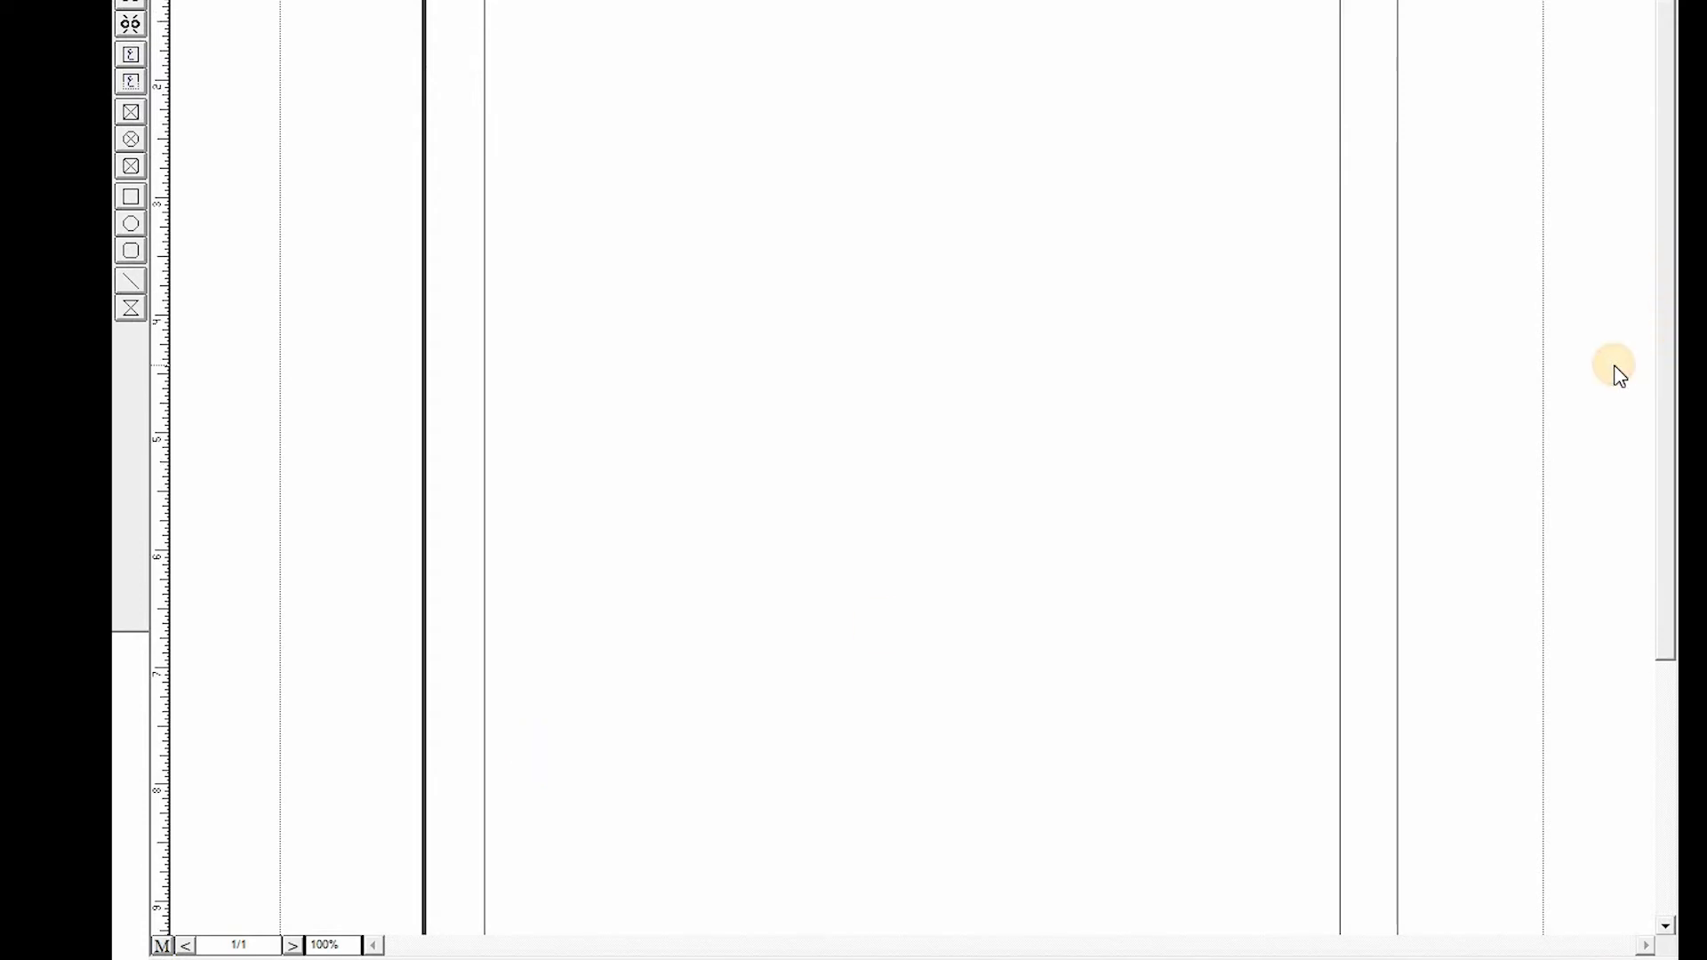
drag(1661, 305, 1661, 280)
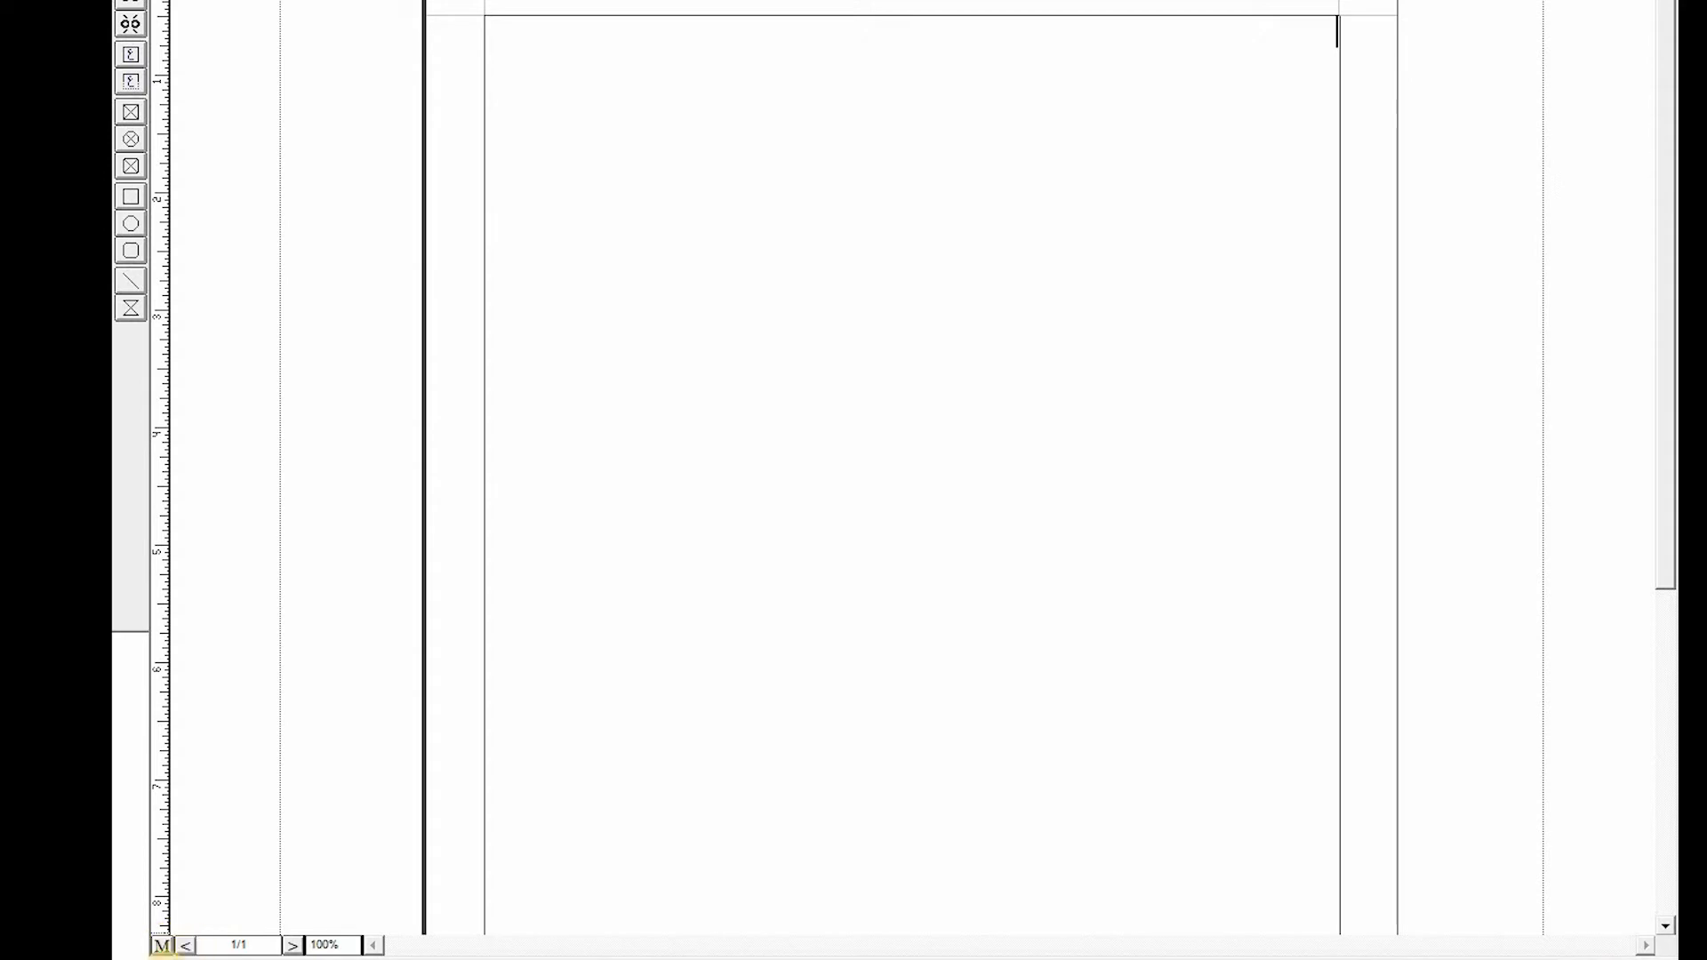
click(1132, 167)
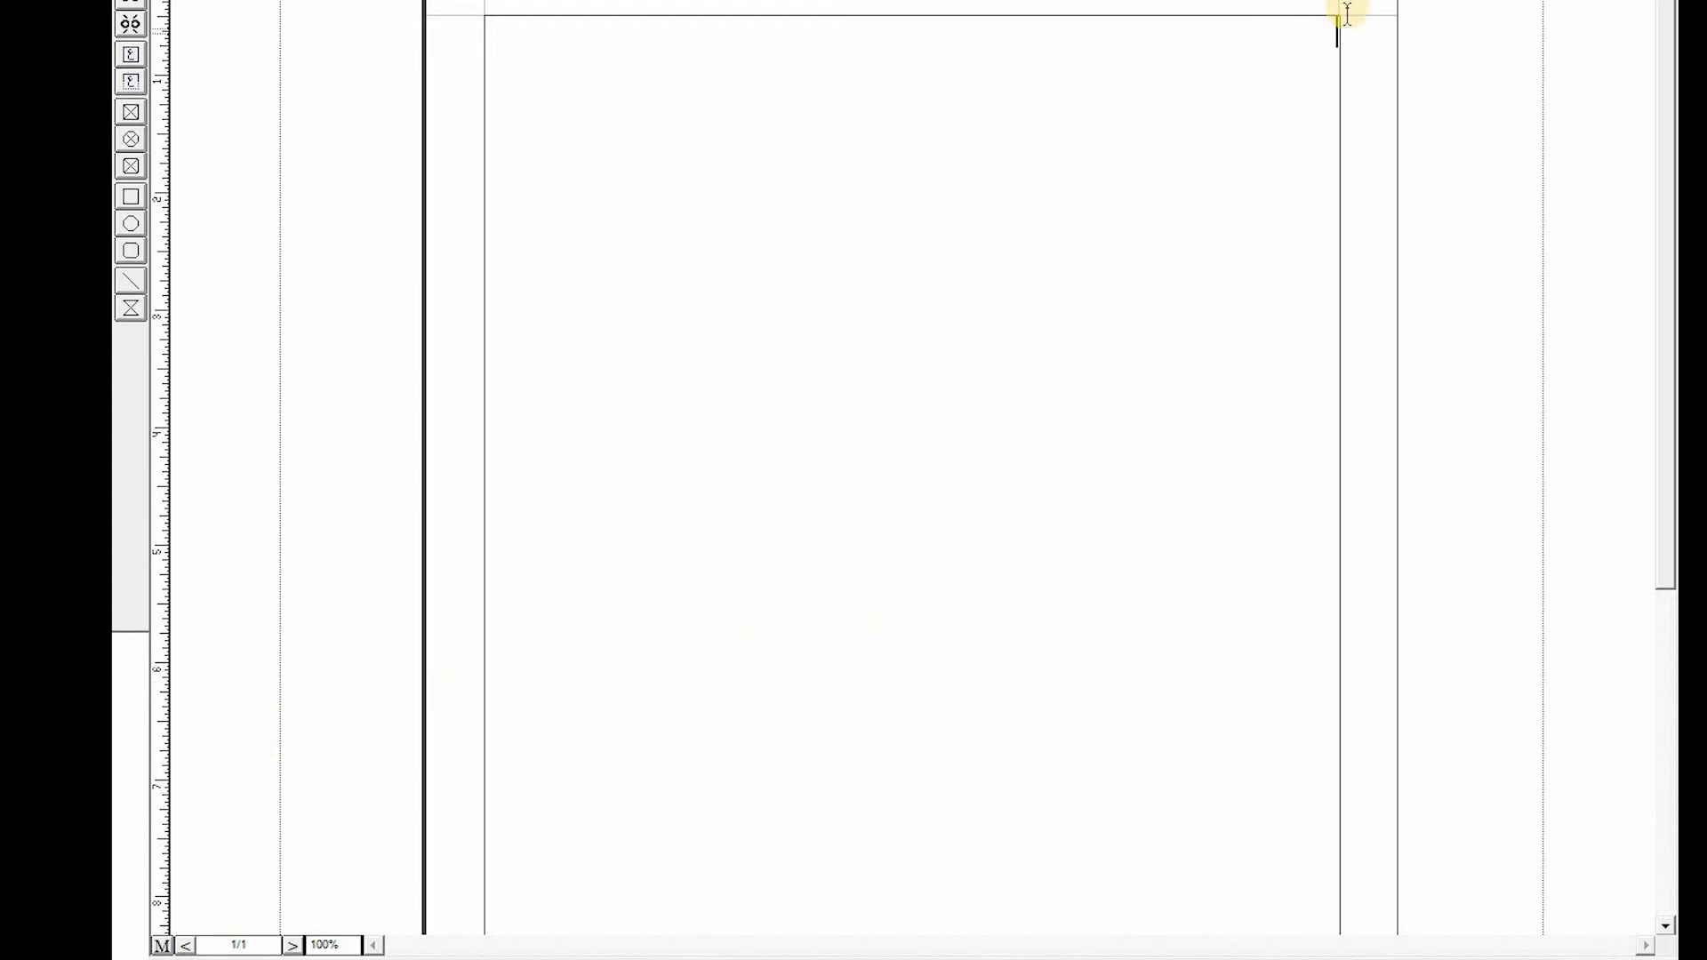
- Switch to the master page and select its text box
click(162, 946)
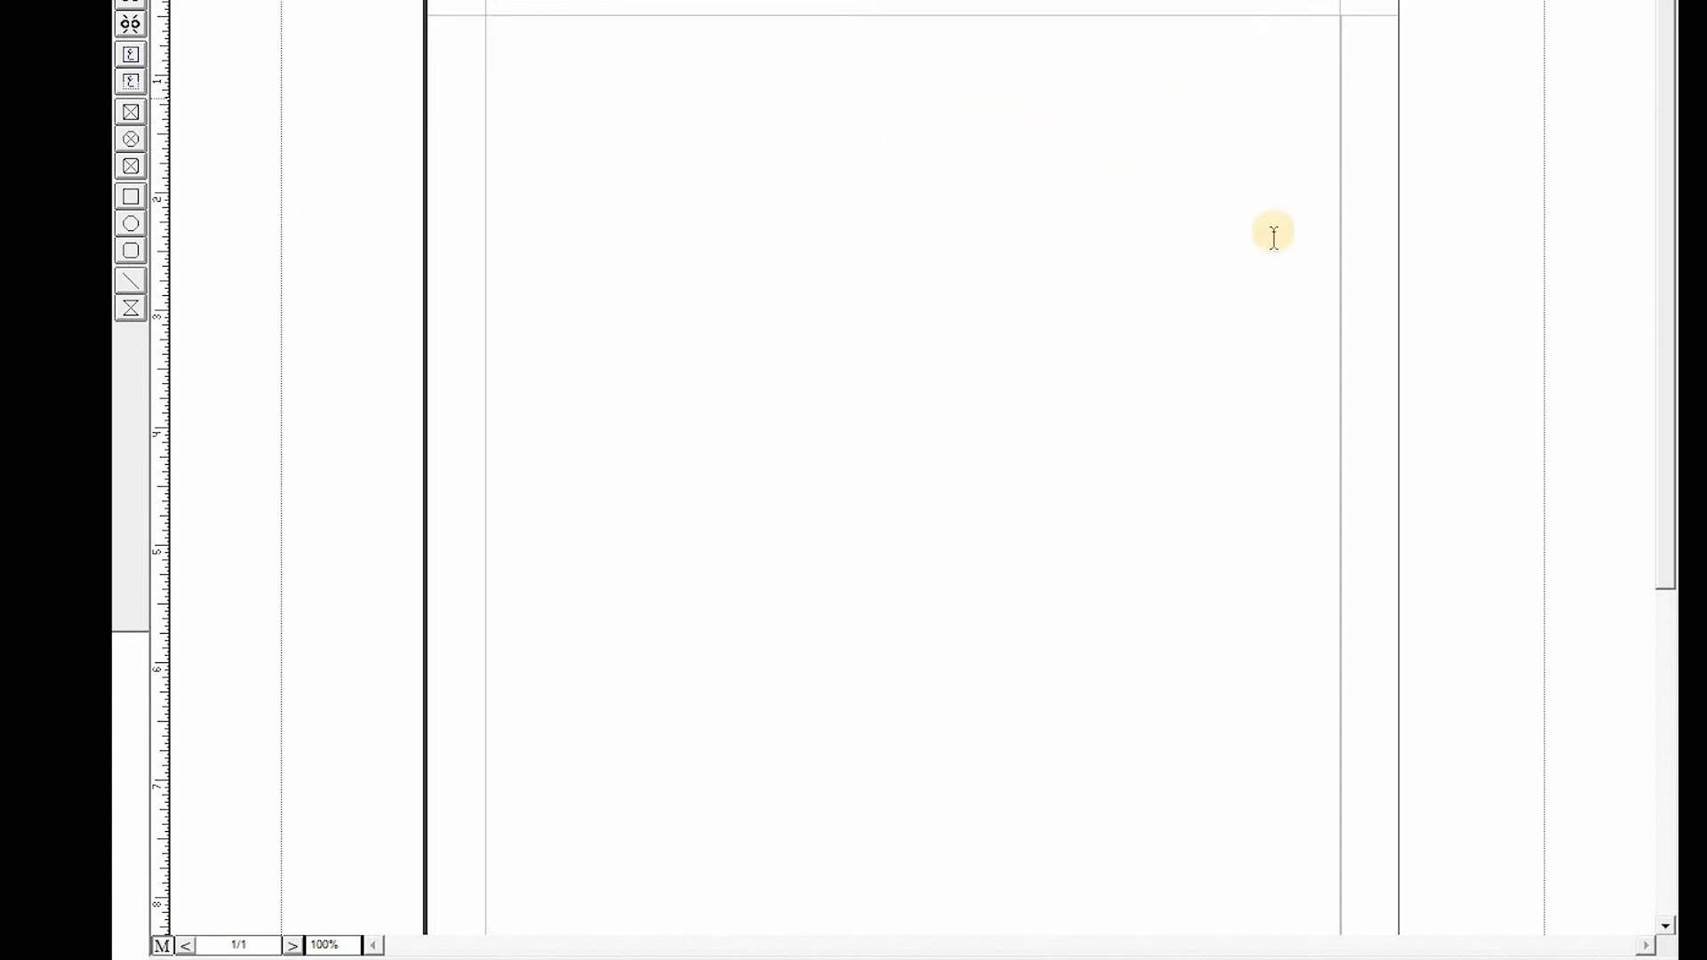
click(955, 110)
click(925, 59)
scroll(1172, 142, down, 5)
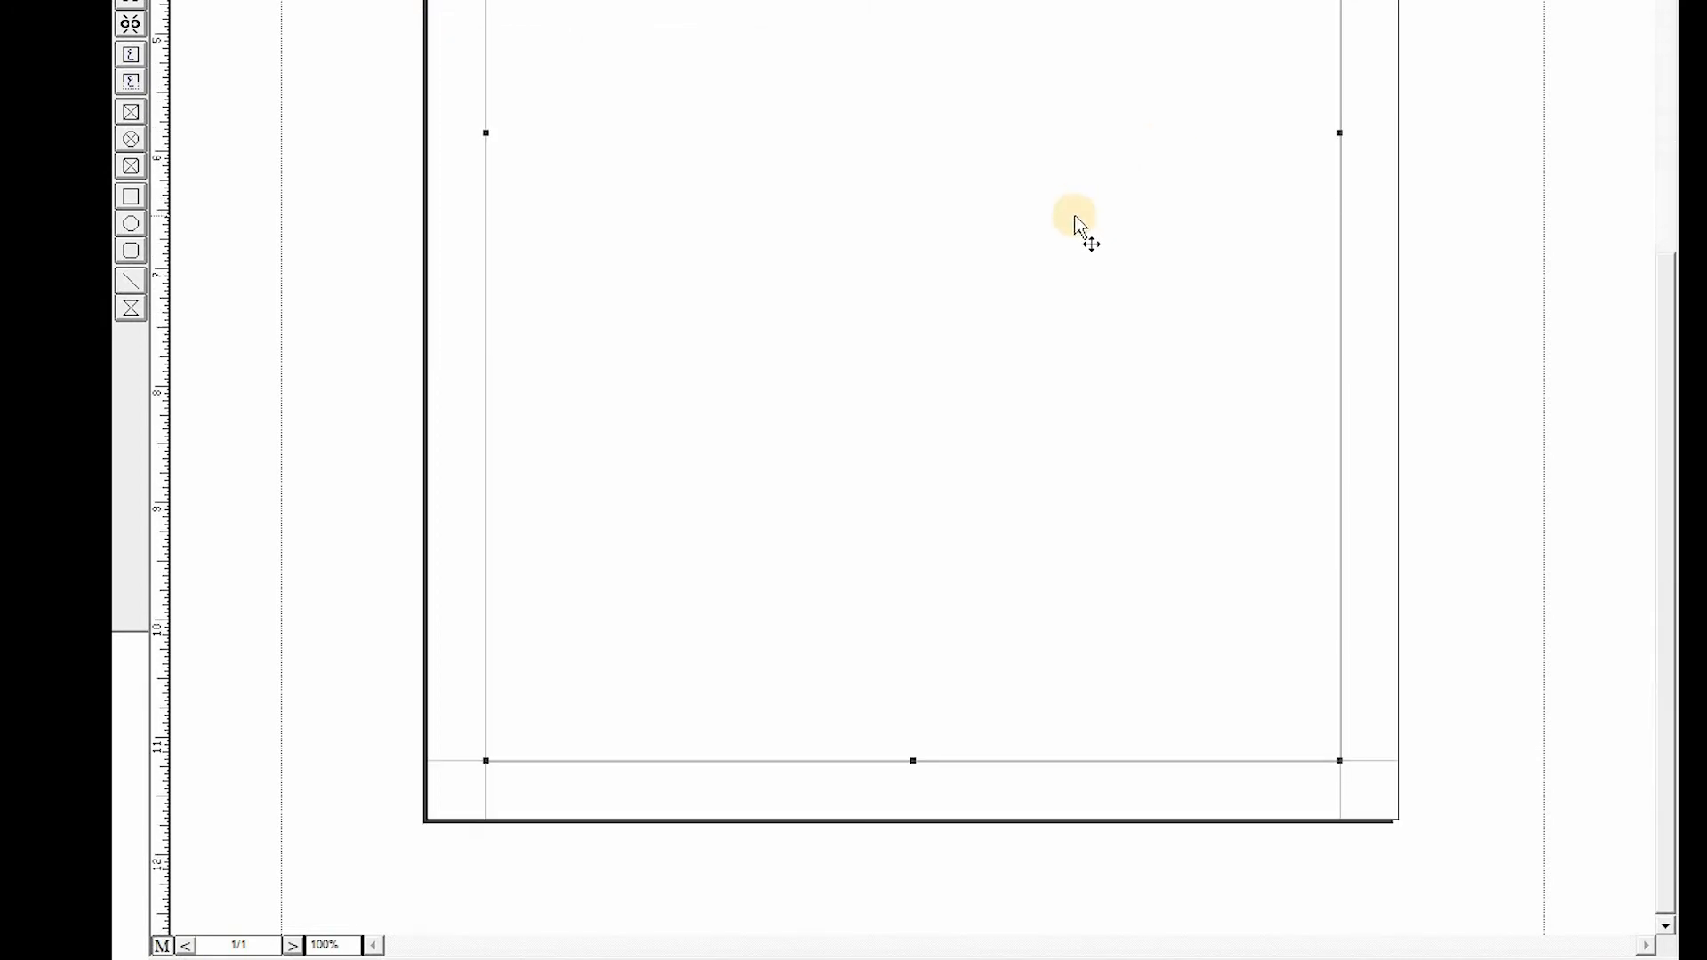
scroll(1083, 226, up, 5)
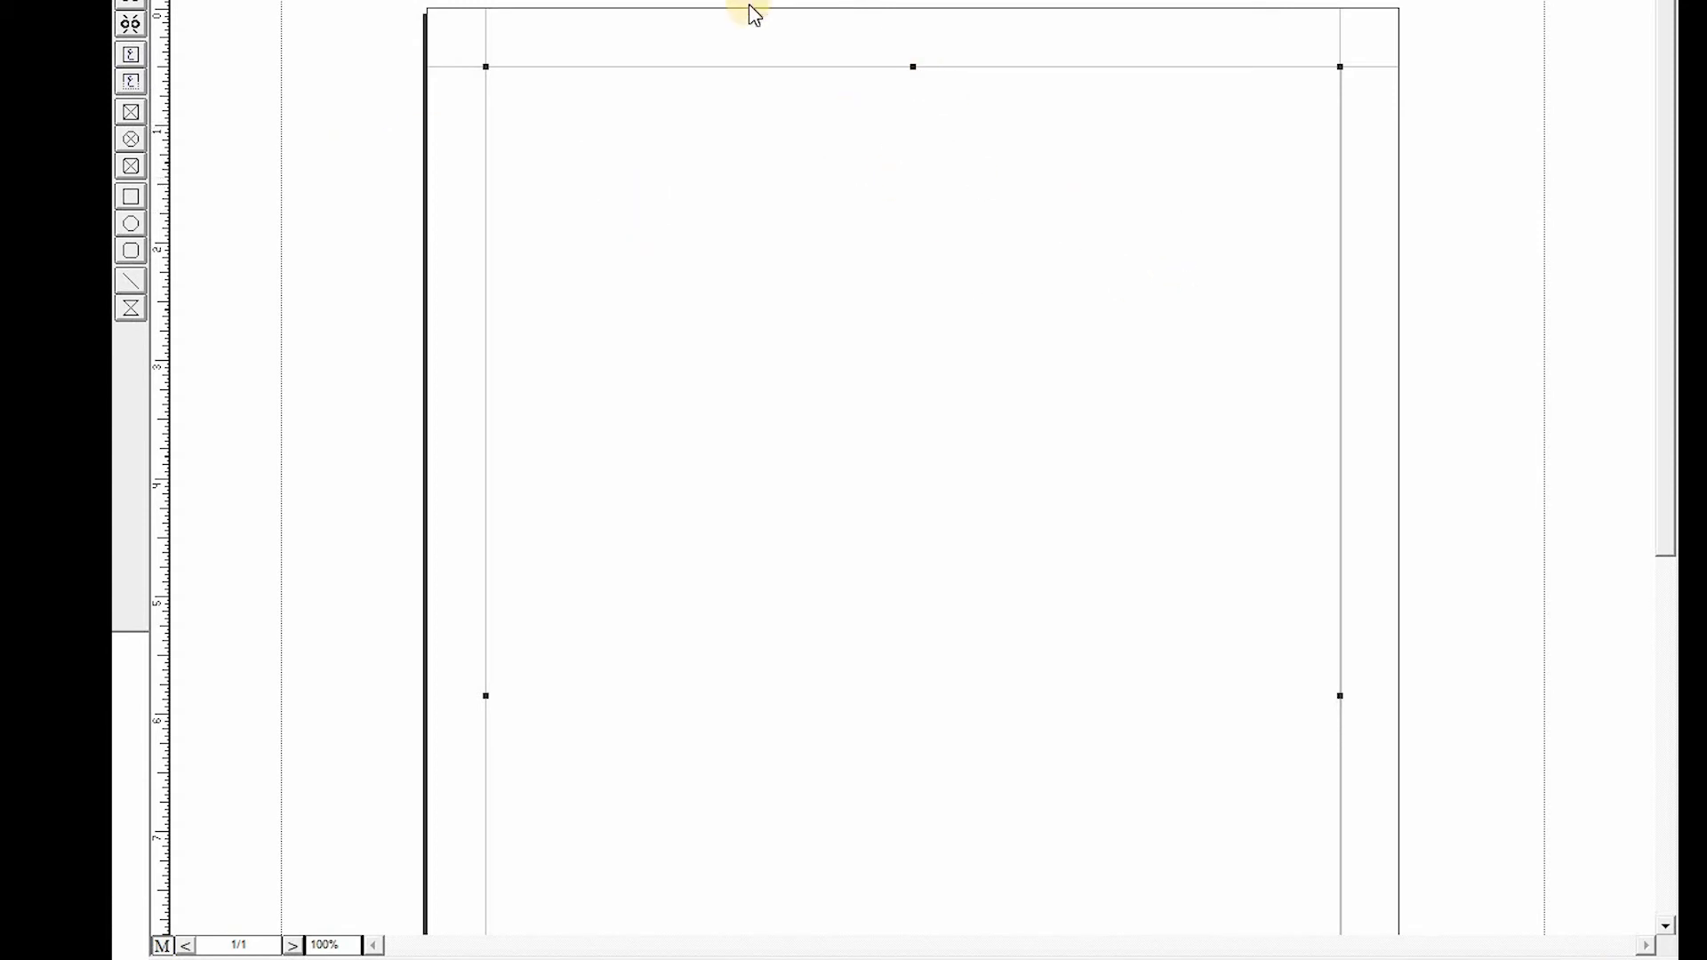
- Place a vertical guide at the page's centre and a horizontal guide about 5.8 inches down
drag(168, 552, 913, 580)
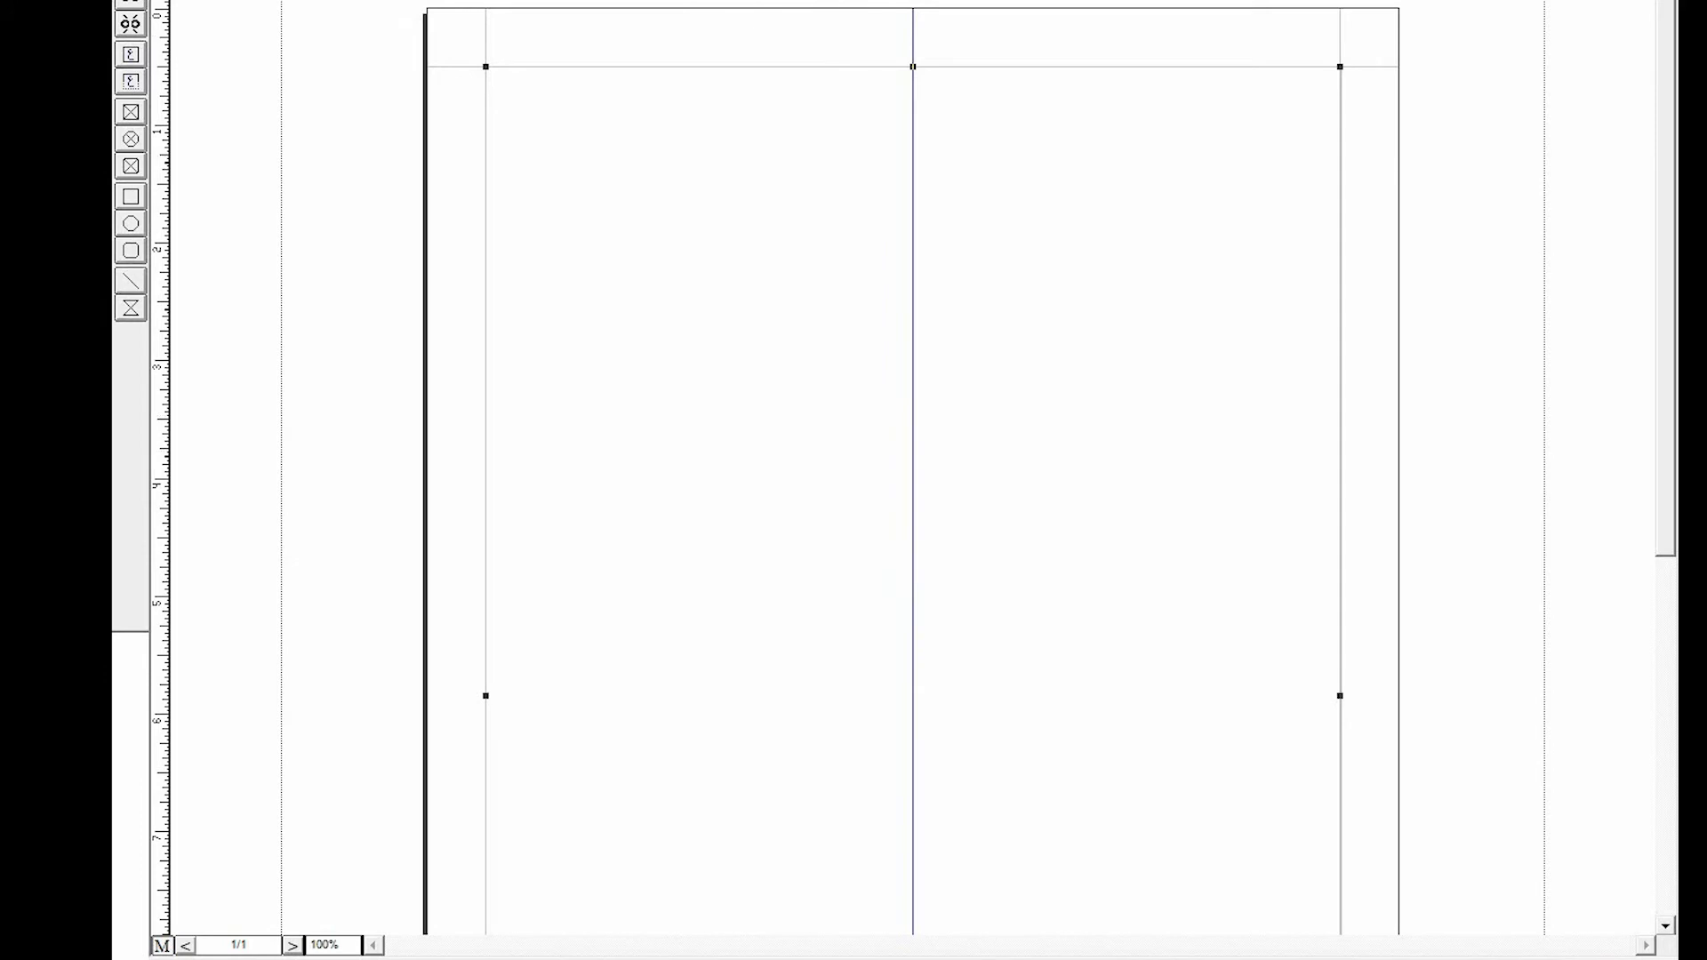
drag(876, 2, 910, 698)
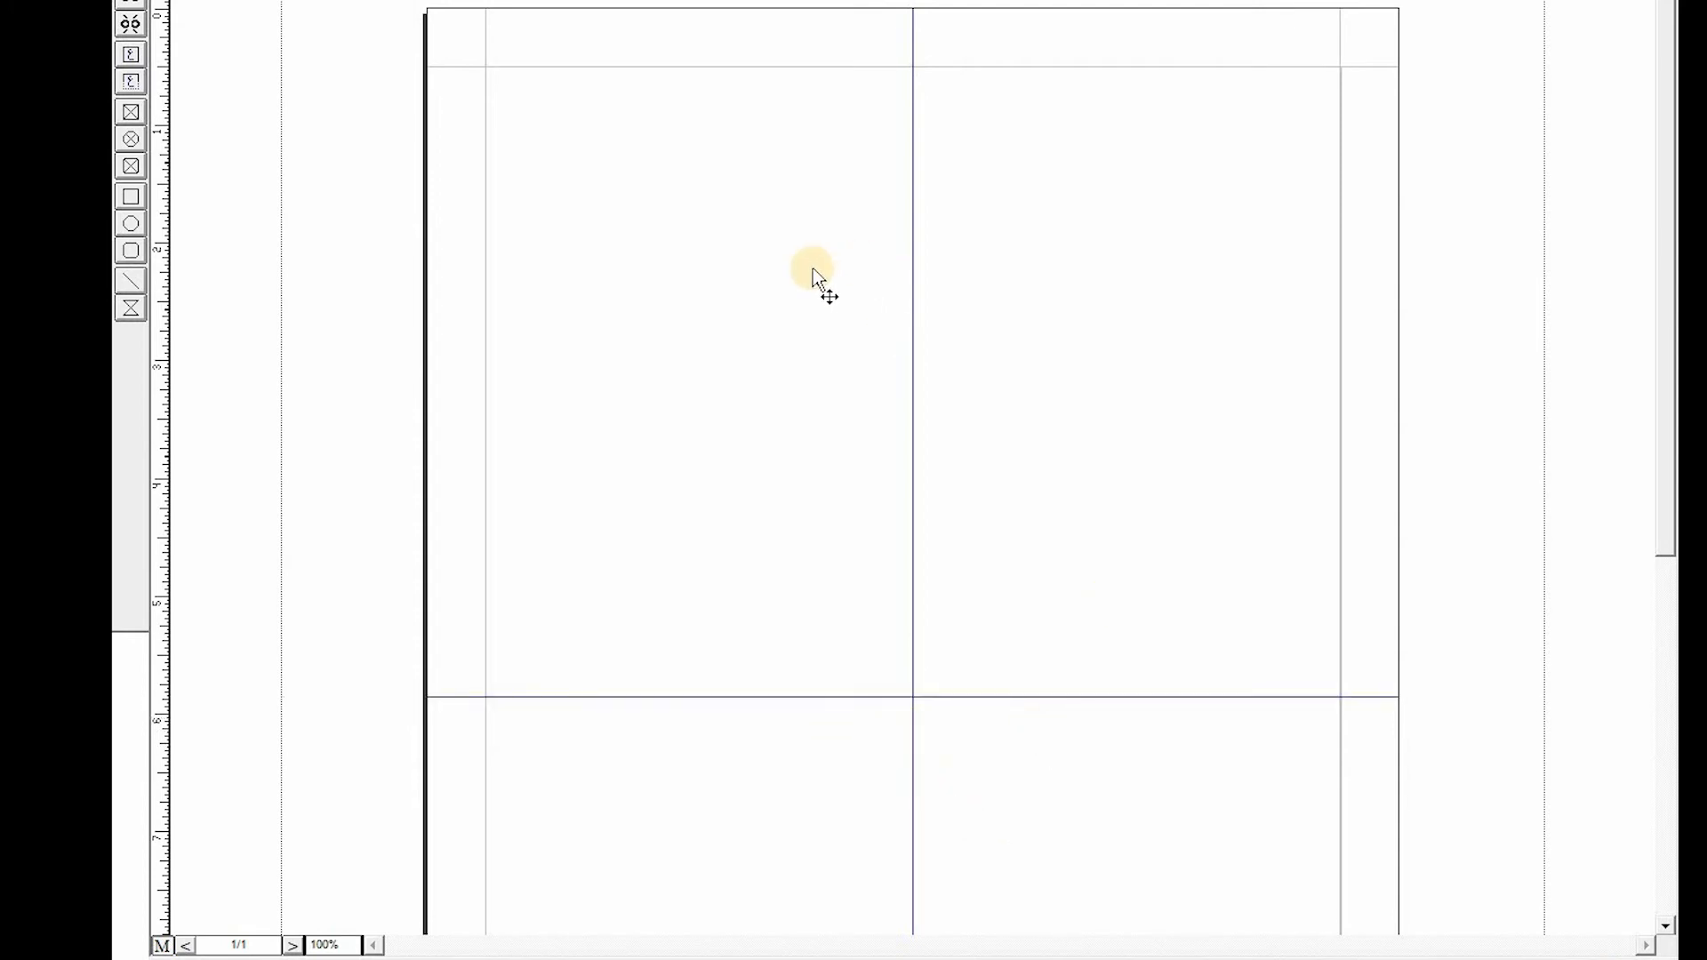
- Select the master page's main text box and drag it lower and towards the page centre
click(660, 68)
key(Return)
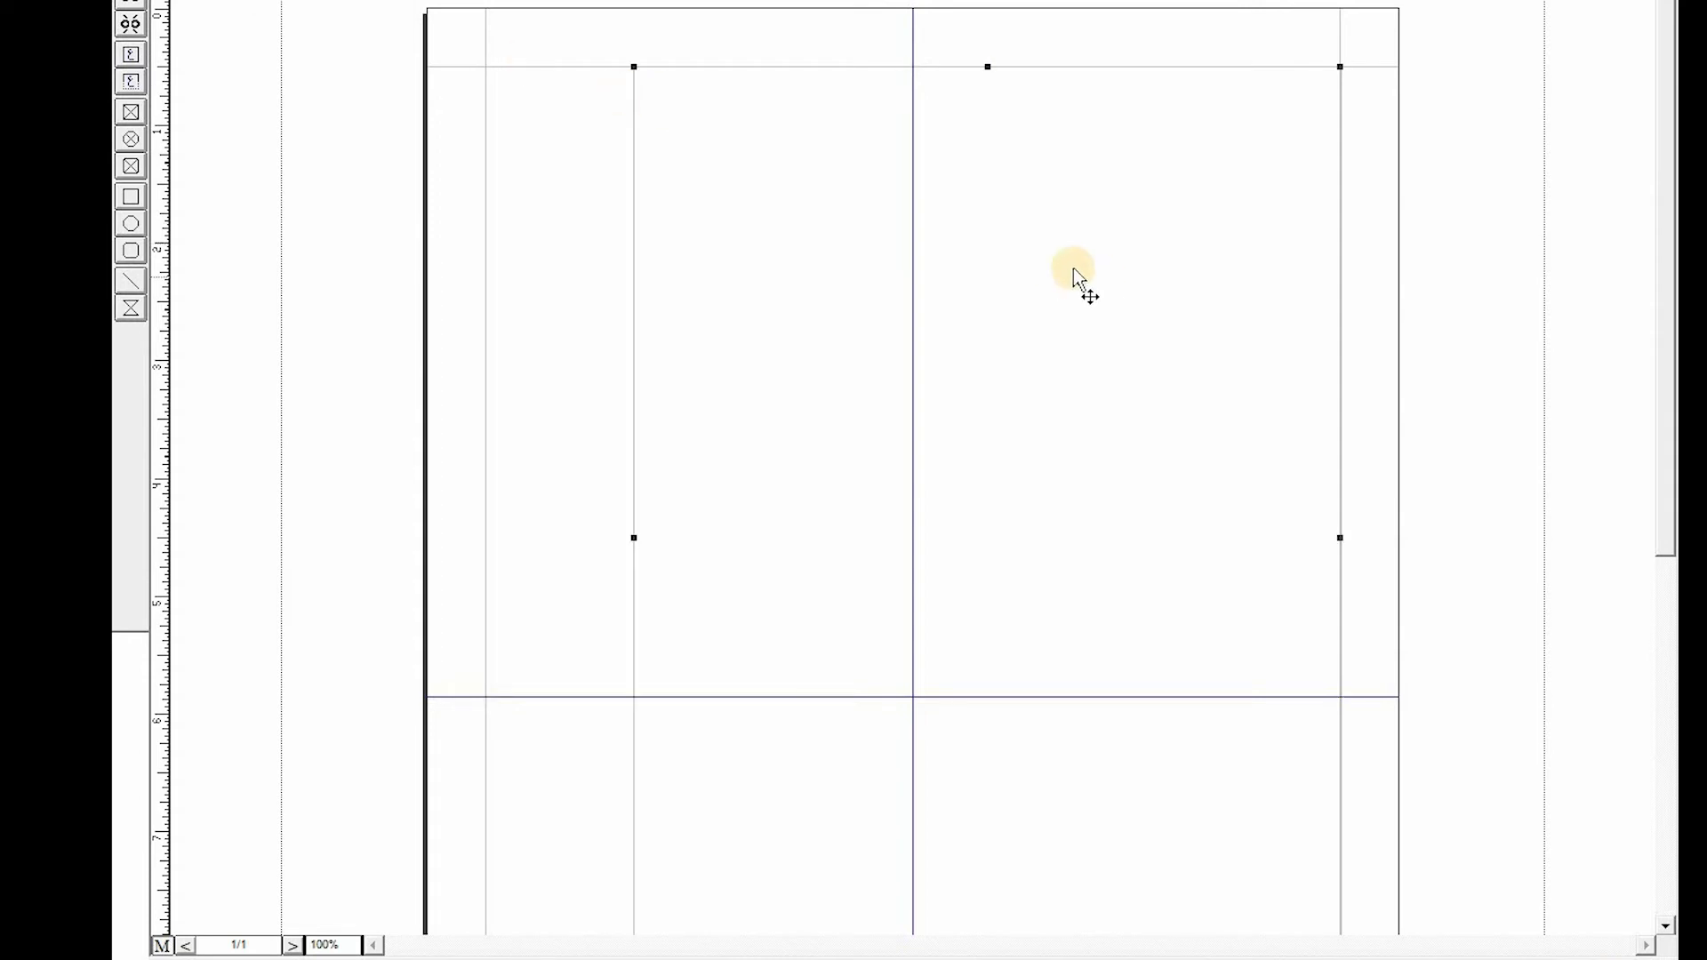
scroll(1067, 261, down, 3)
scroll(1067, 262, down, 3)
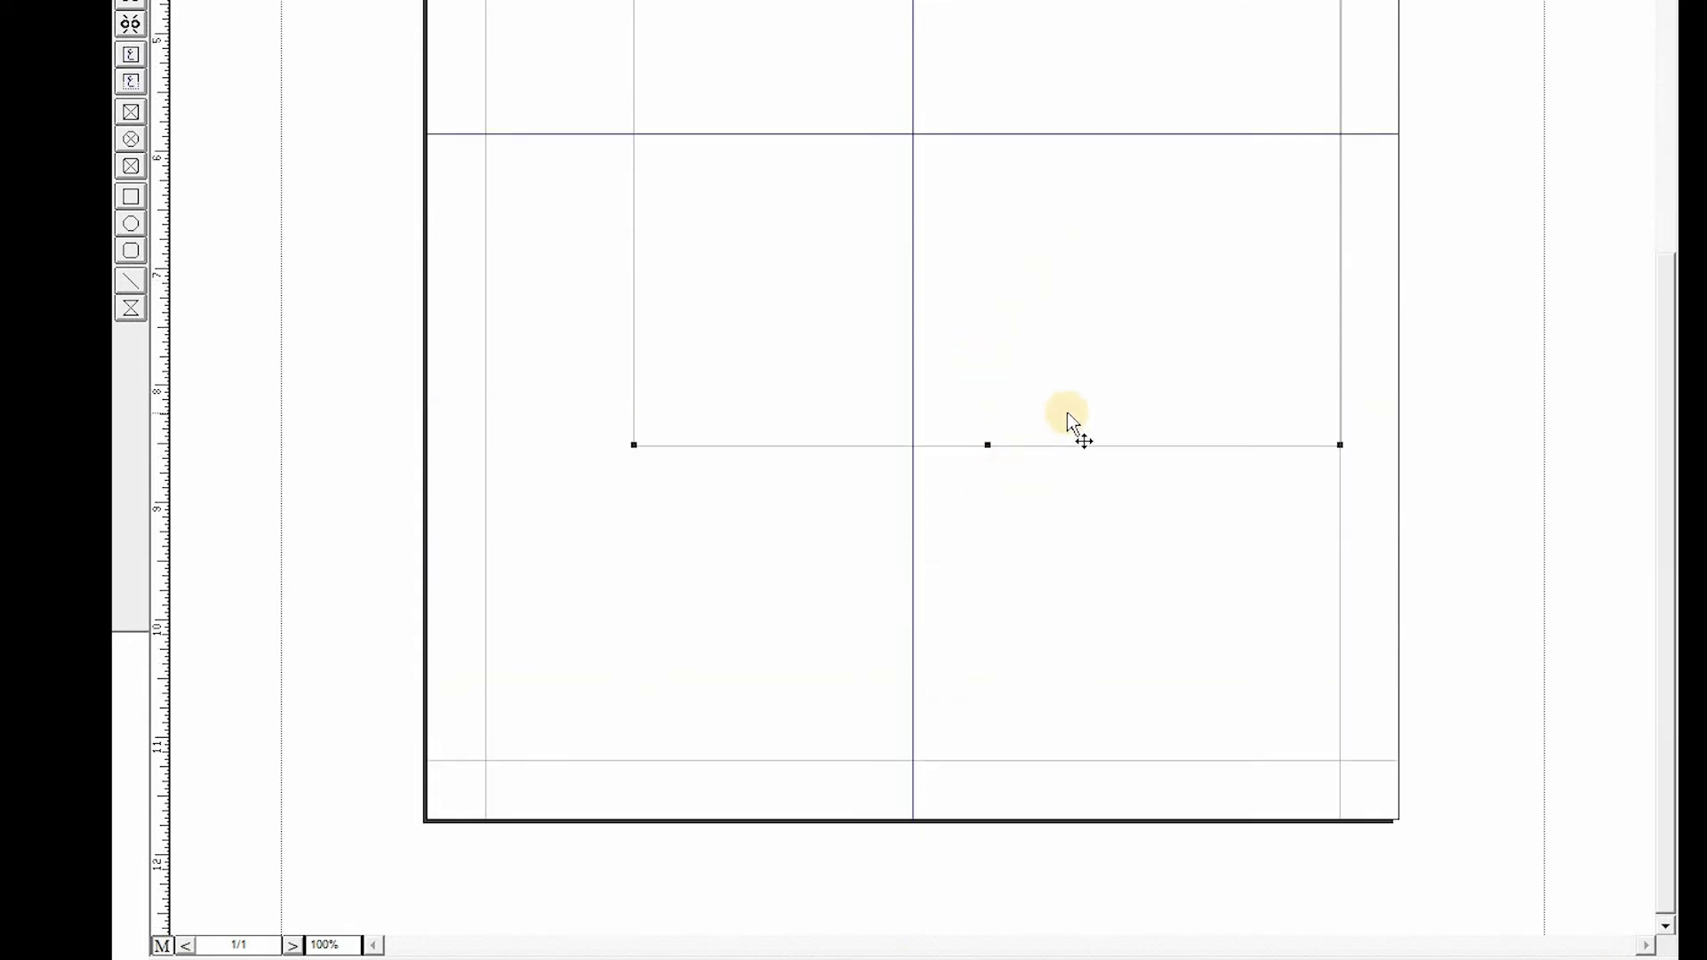
scroll(1071, 423, up, 6)
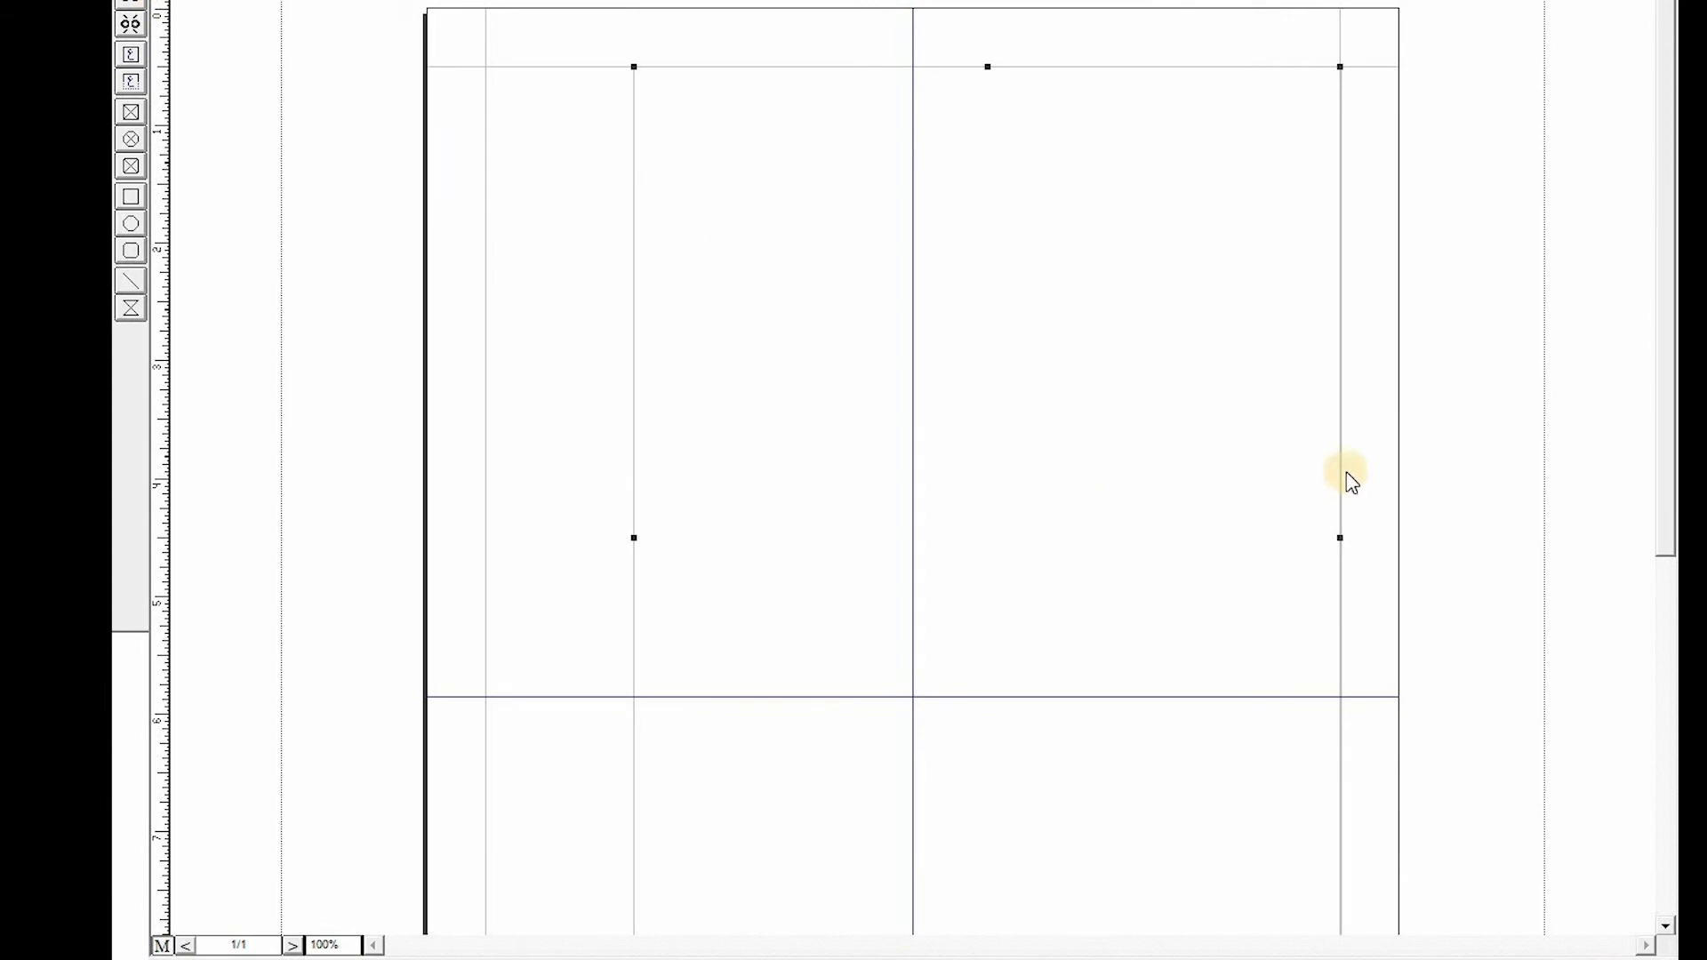
drag(1040, 391, 979, 488)
- Drag the text box further down and nudge it with arrow keys until it is centred on the vertical guide
scroll(1099, 420, down, 5)
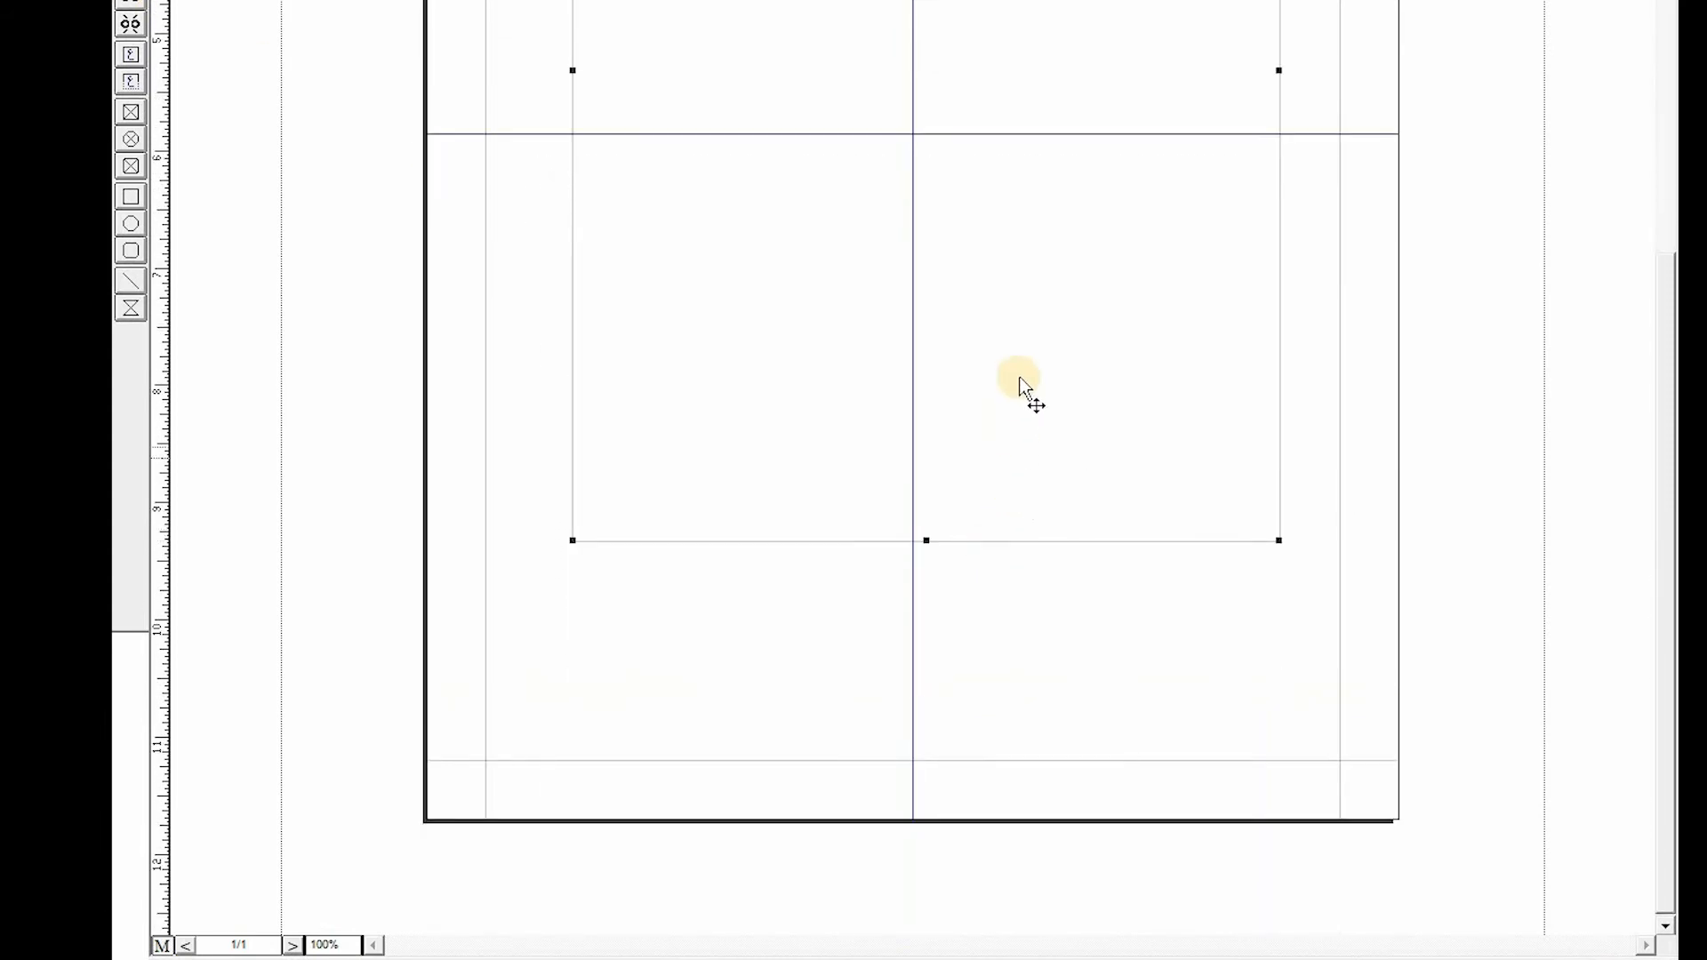
drag(982, 418, 1010, 561)
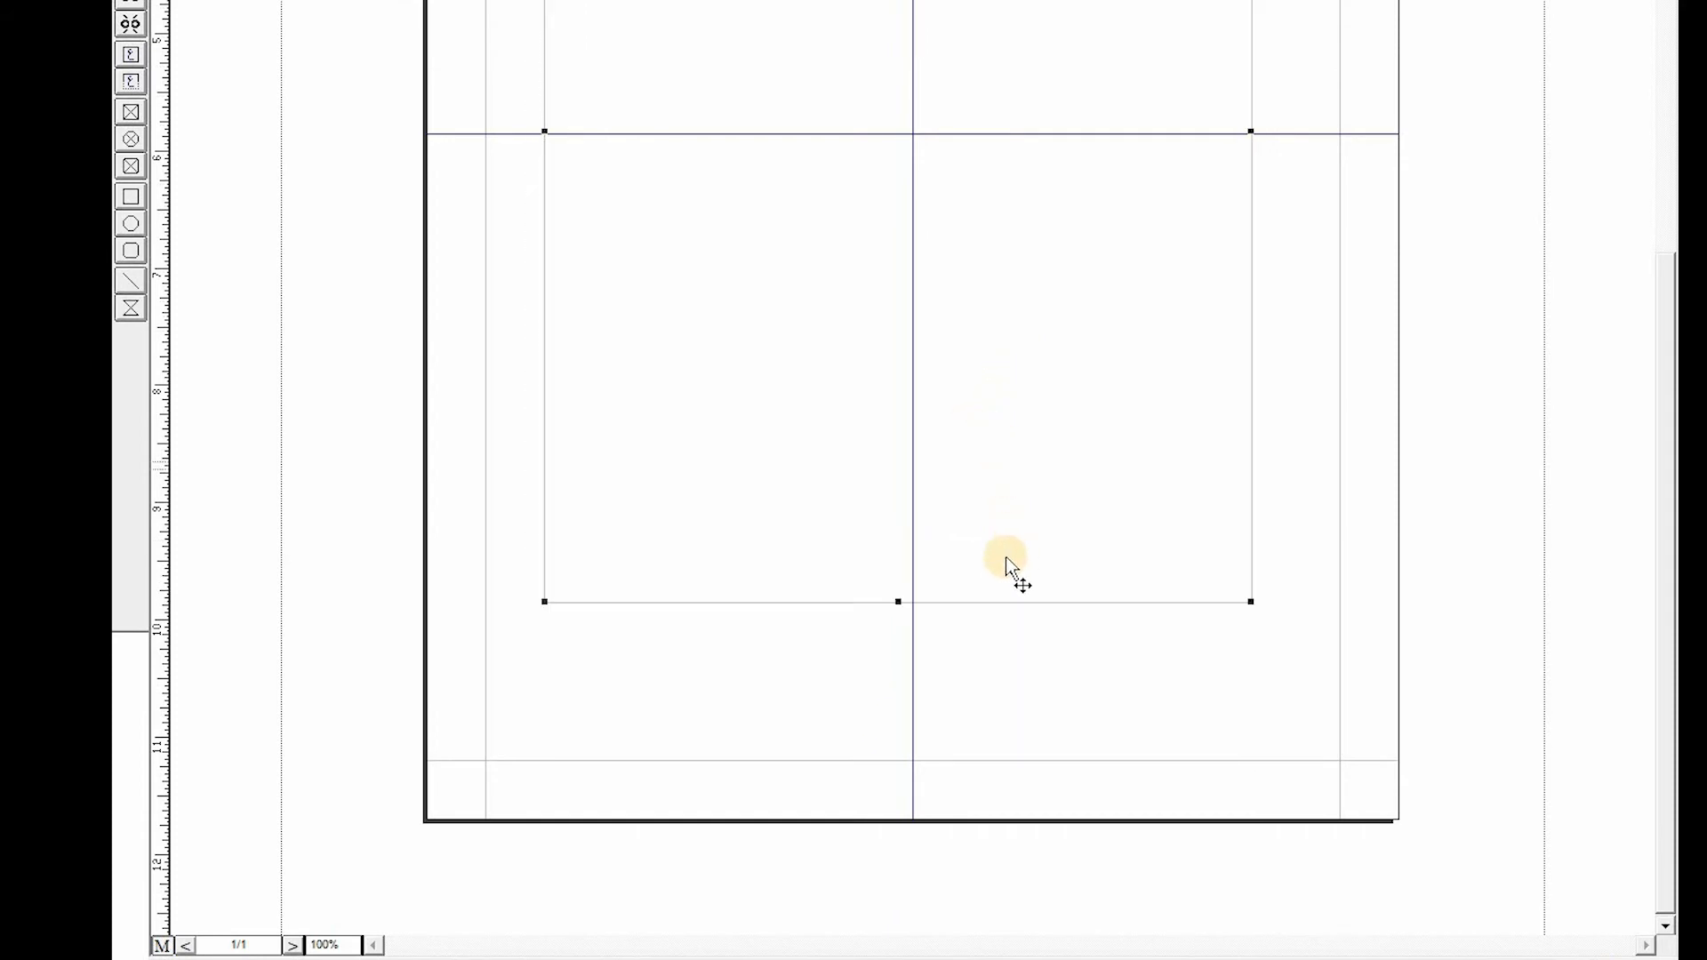
key(Right)
key(Right)
key(Right)
key(Right)
key(Right)
key(Right)
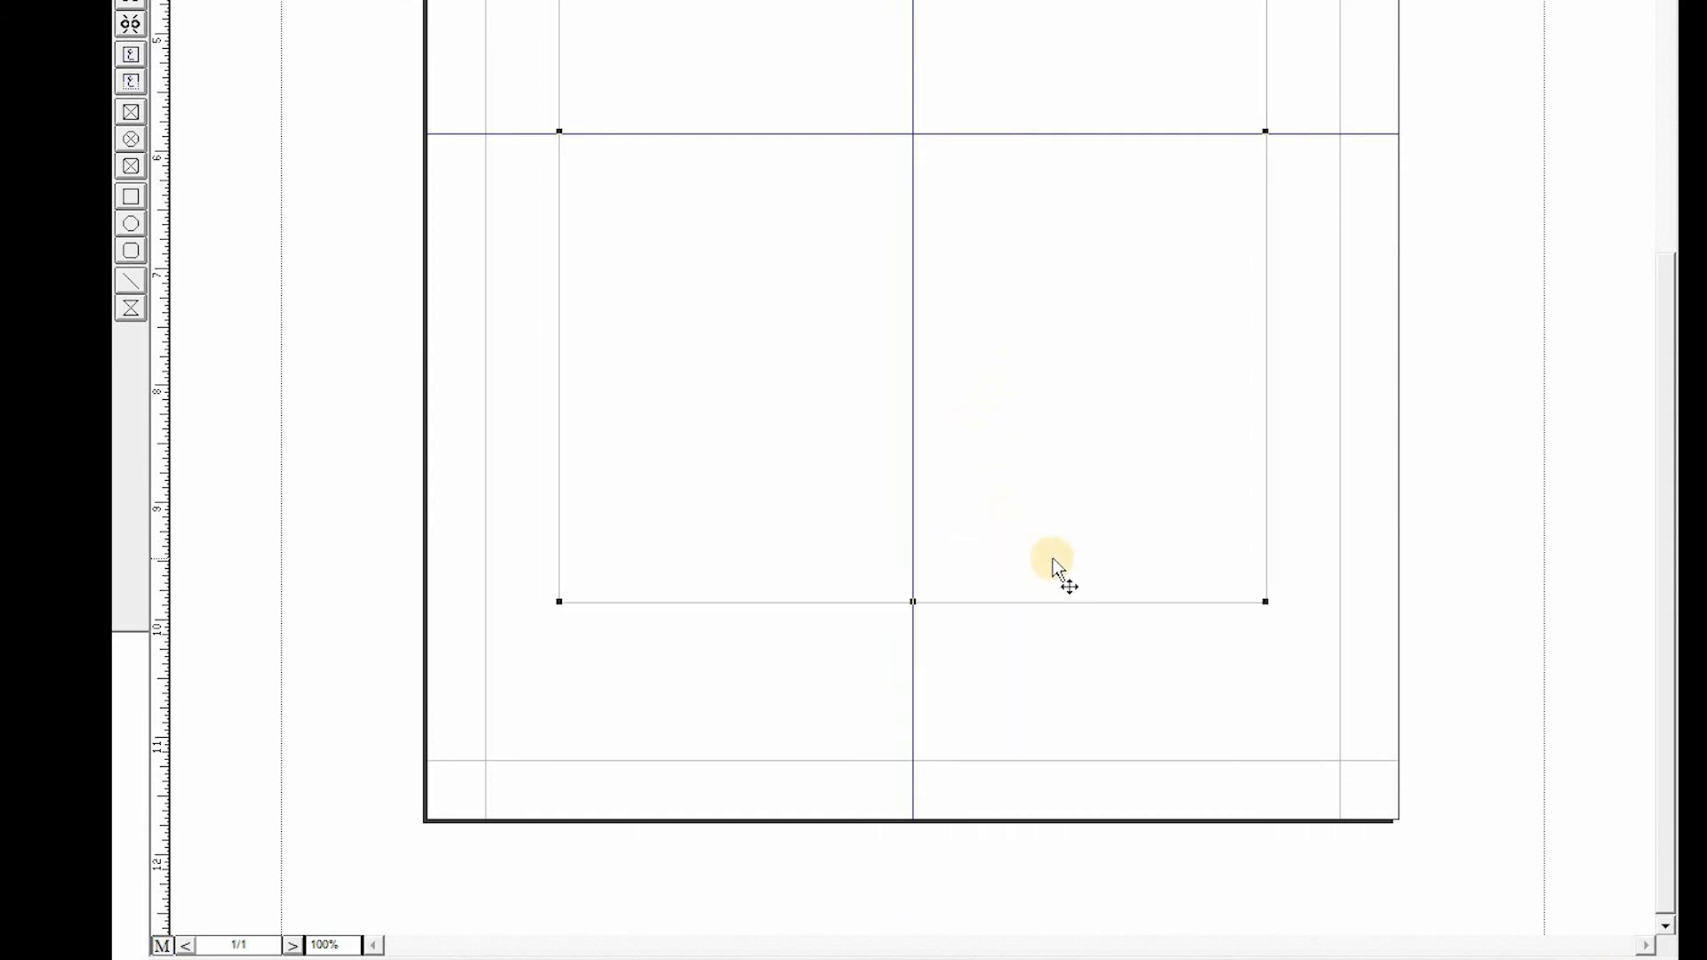
key(Down)
key(Down)
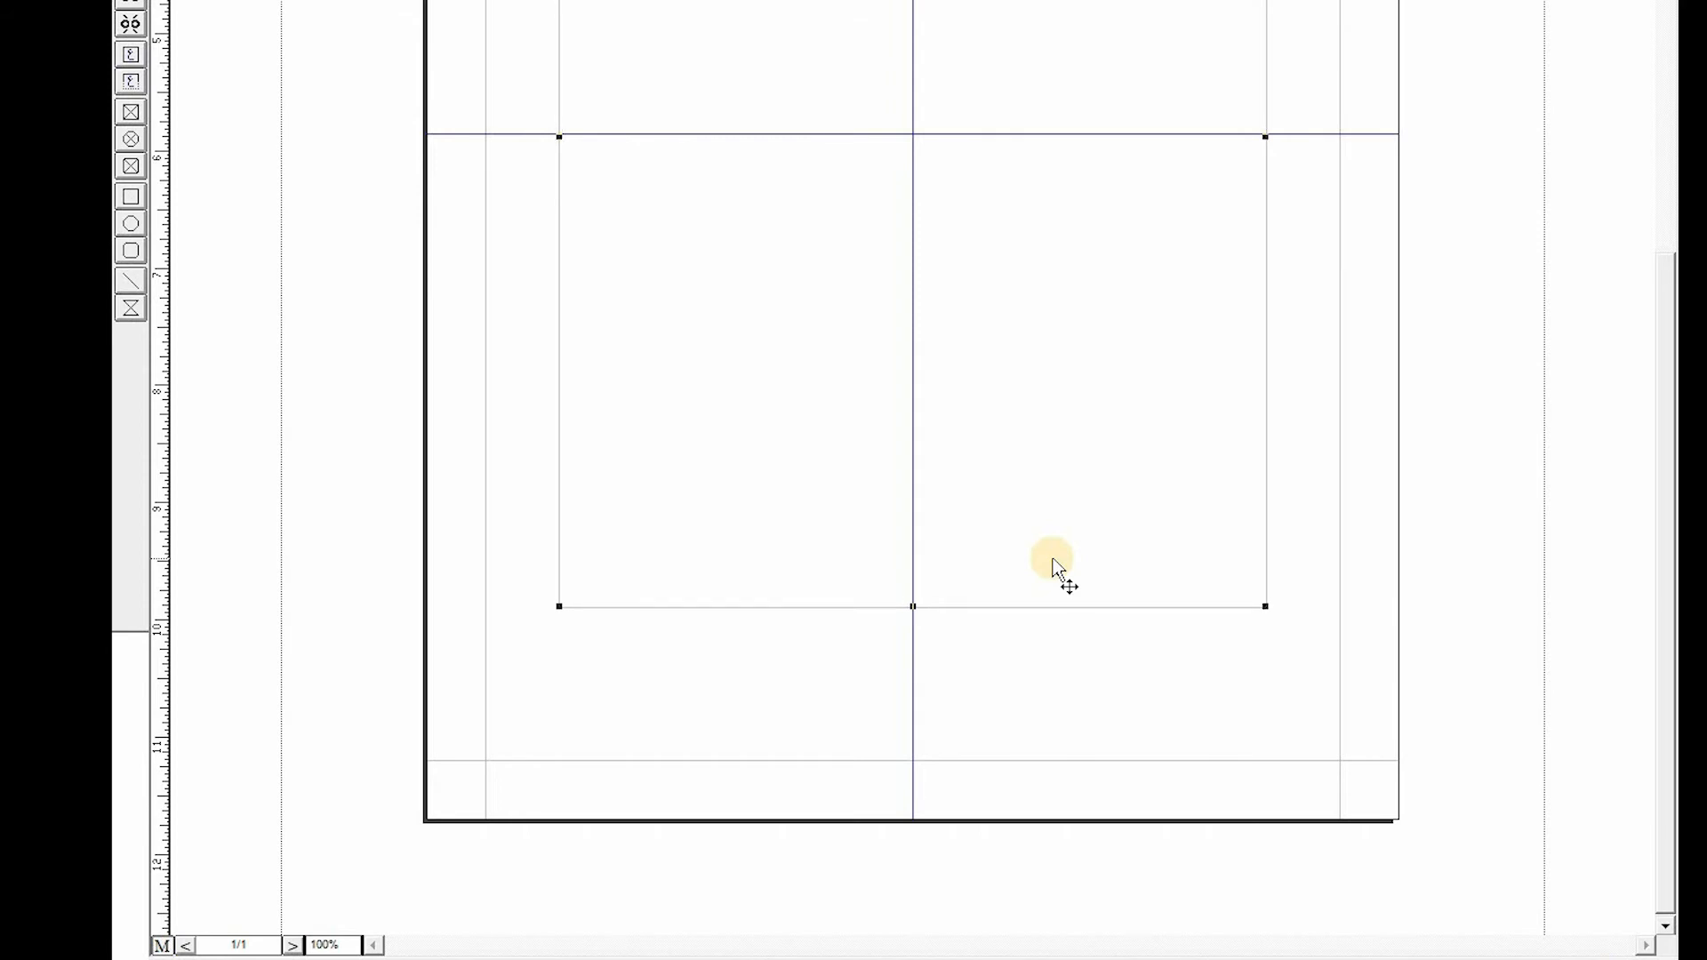
key(Up)
key(Up)
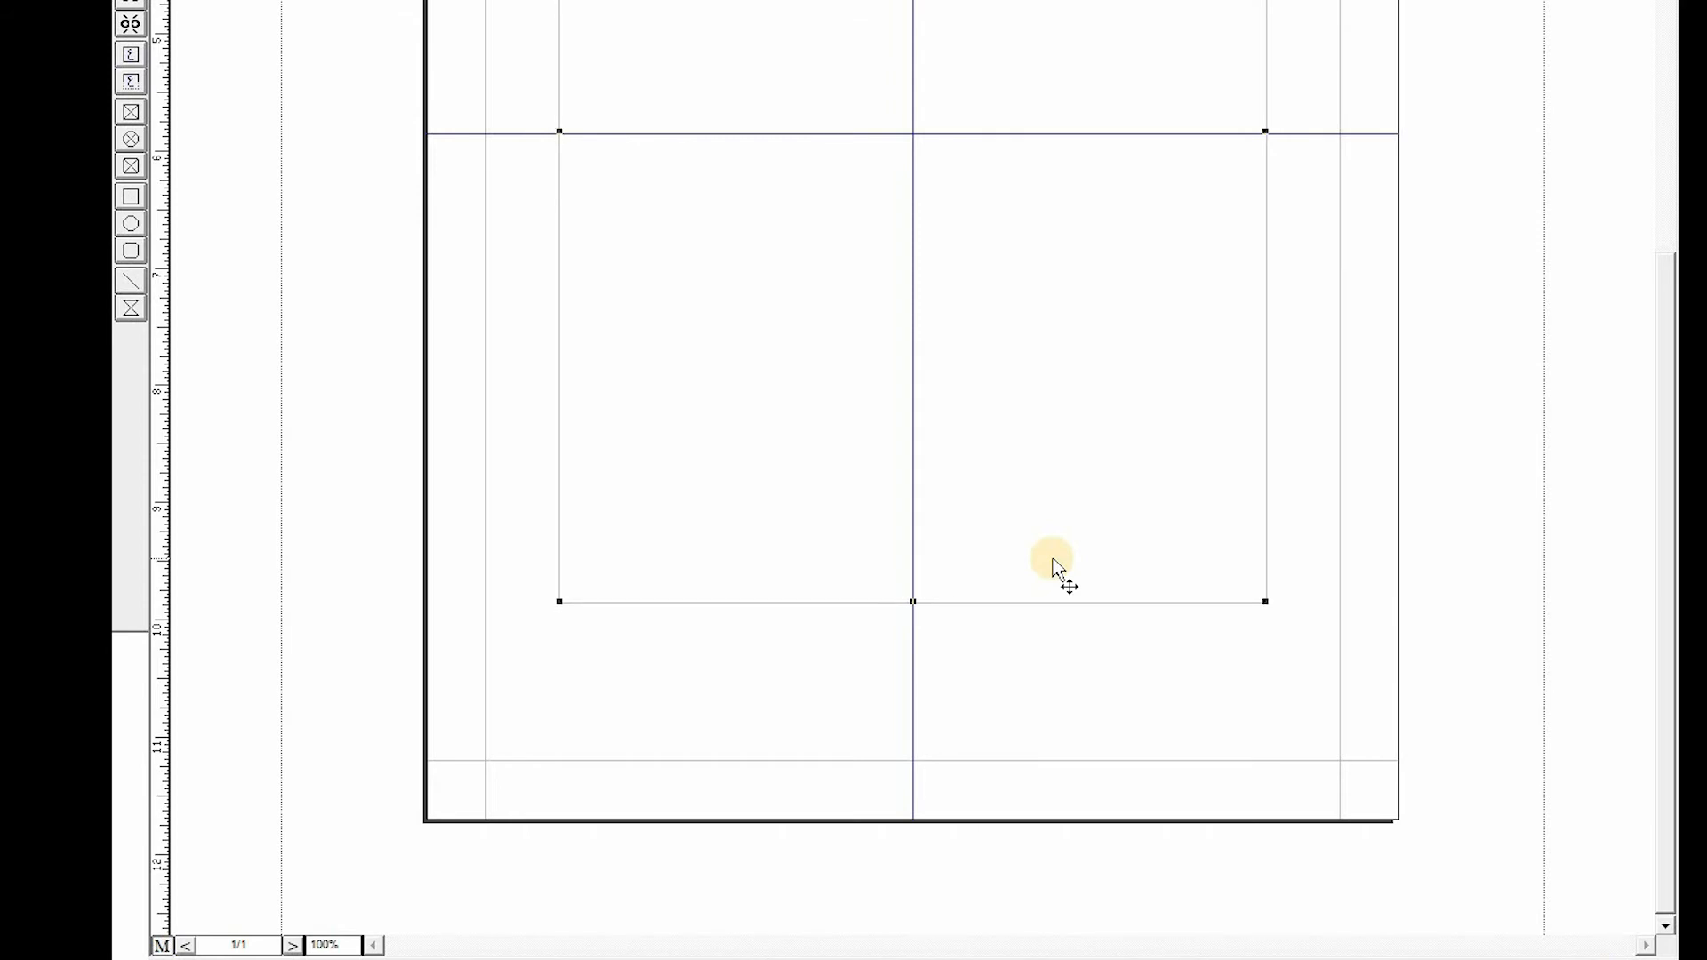
scroll(1038, 556, up, 5)
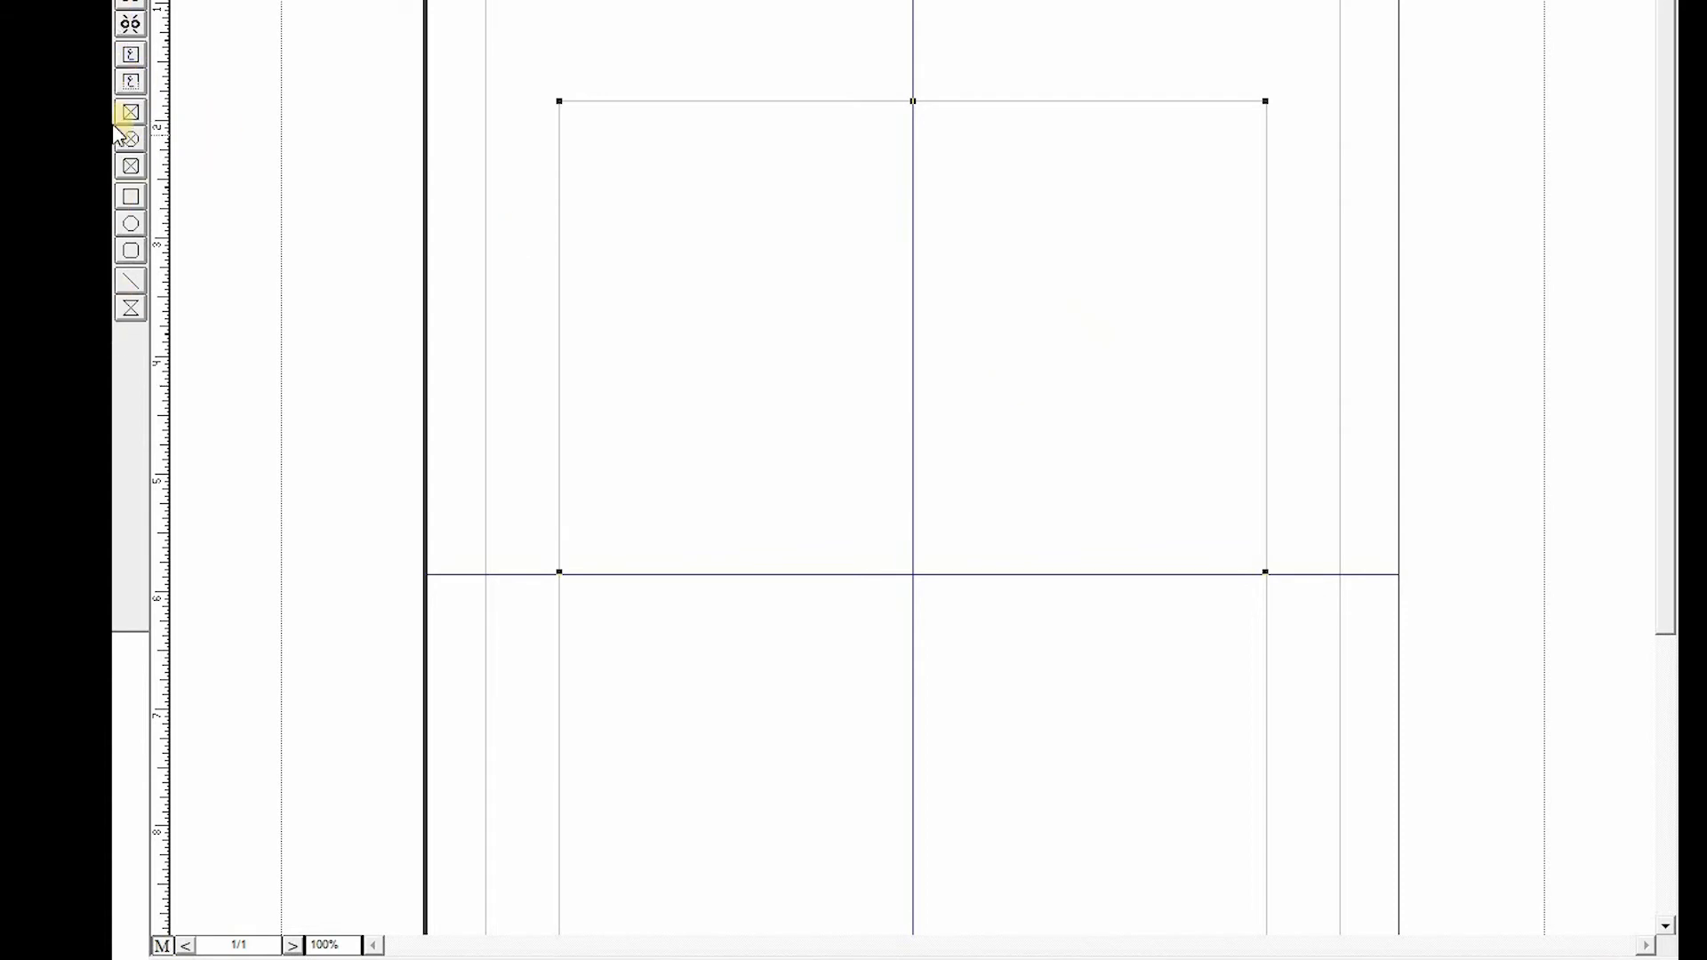
- Draw a small header text box just above the main frame at its right edge and trim its left side
click(130, 83)
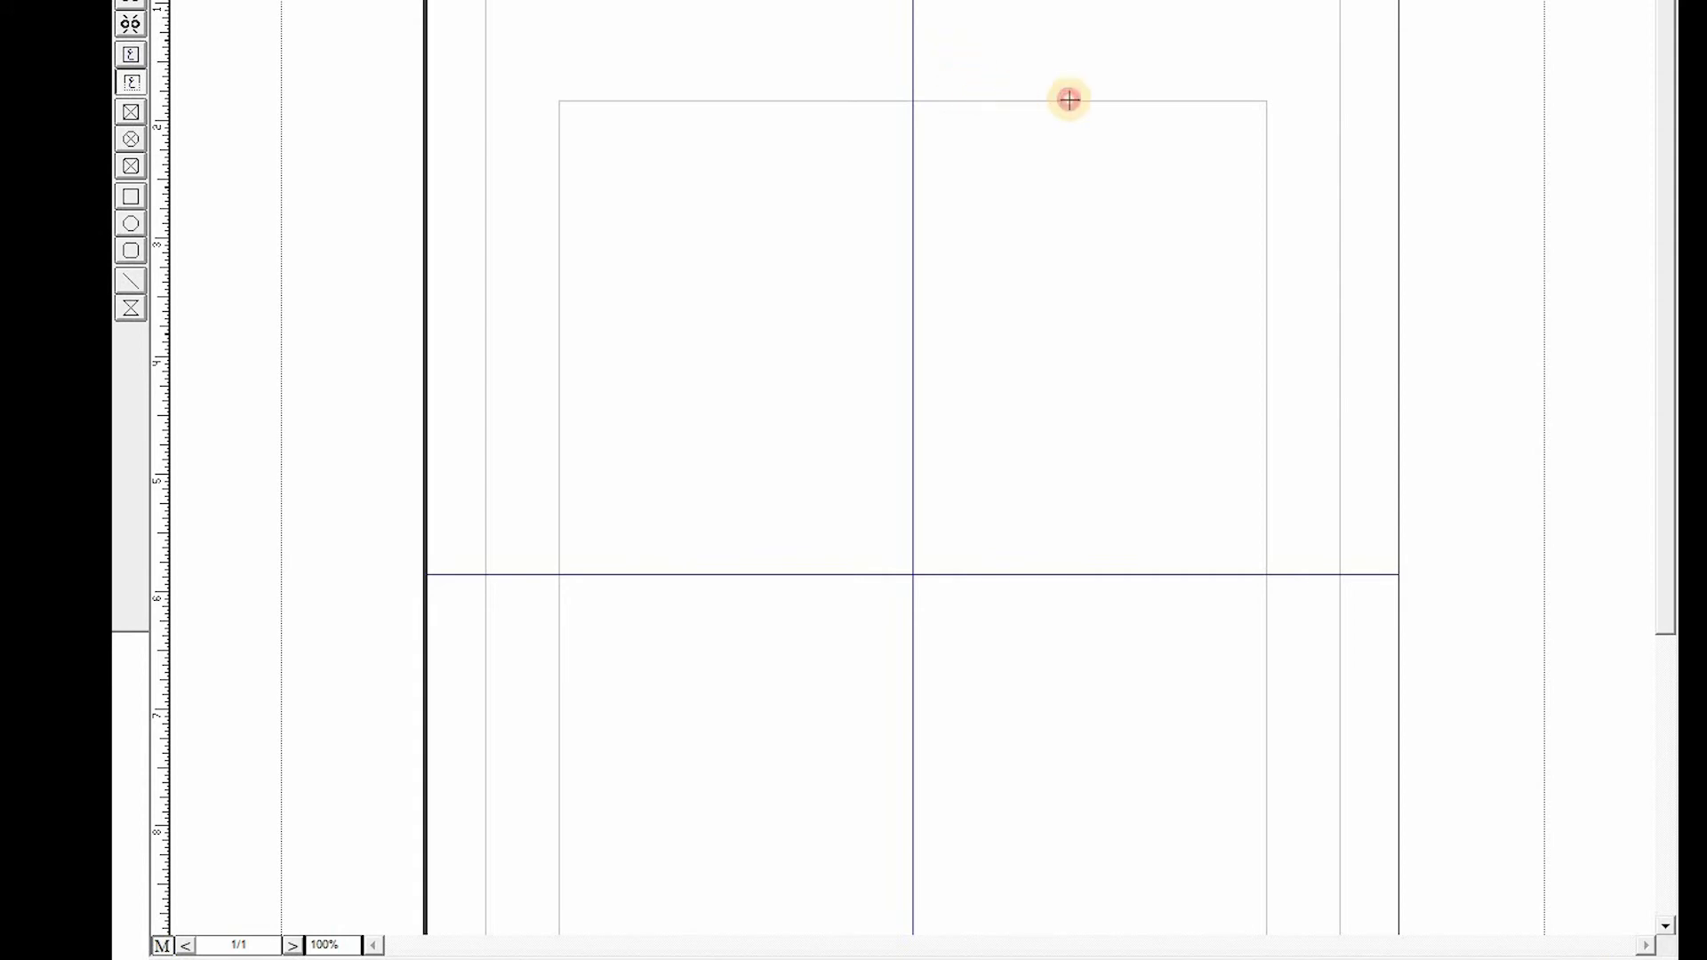
click(1262, 95)
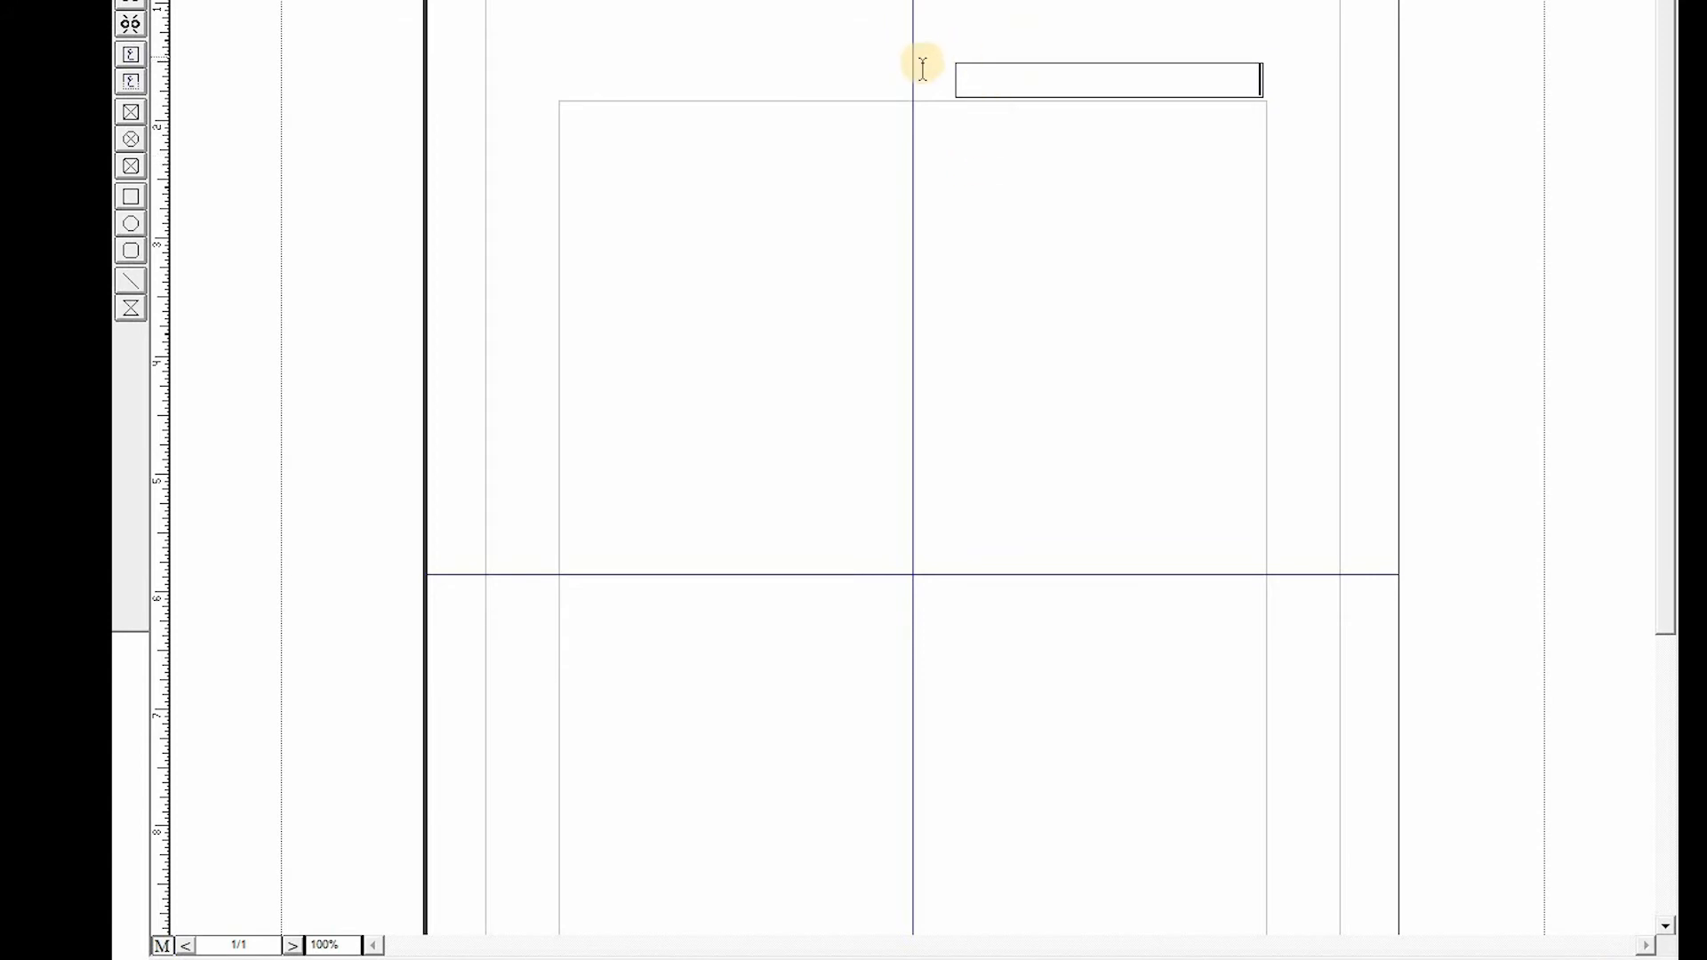
click(1192, 66)
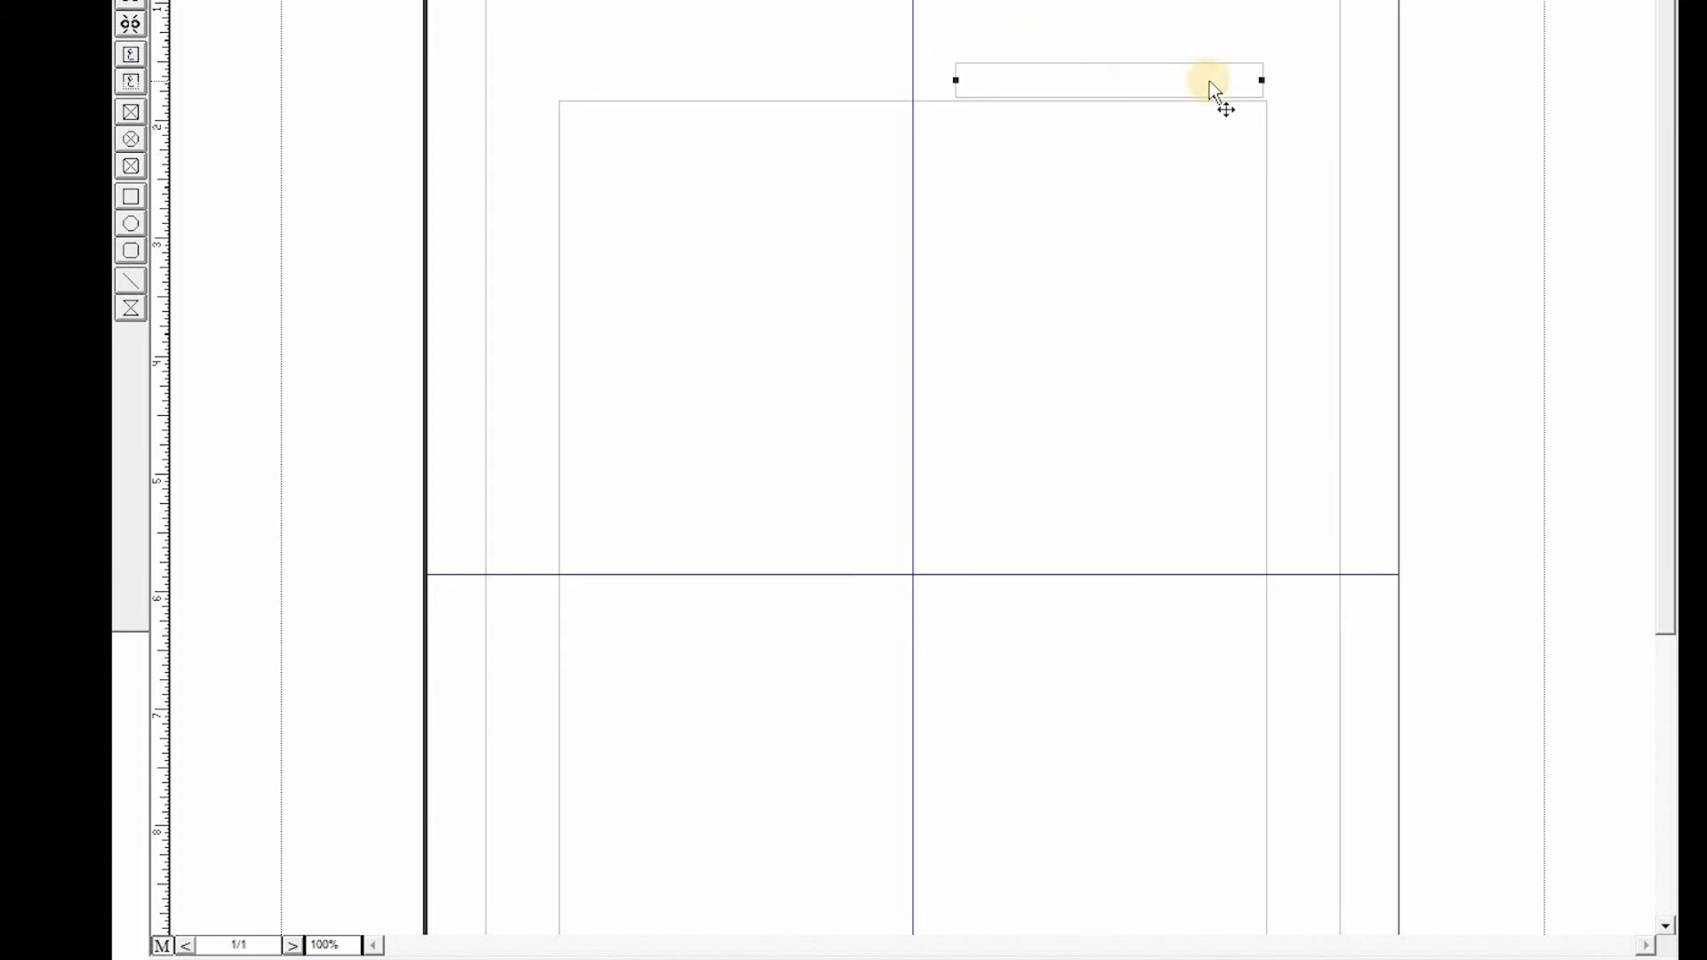
key(Right)
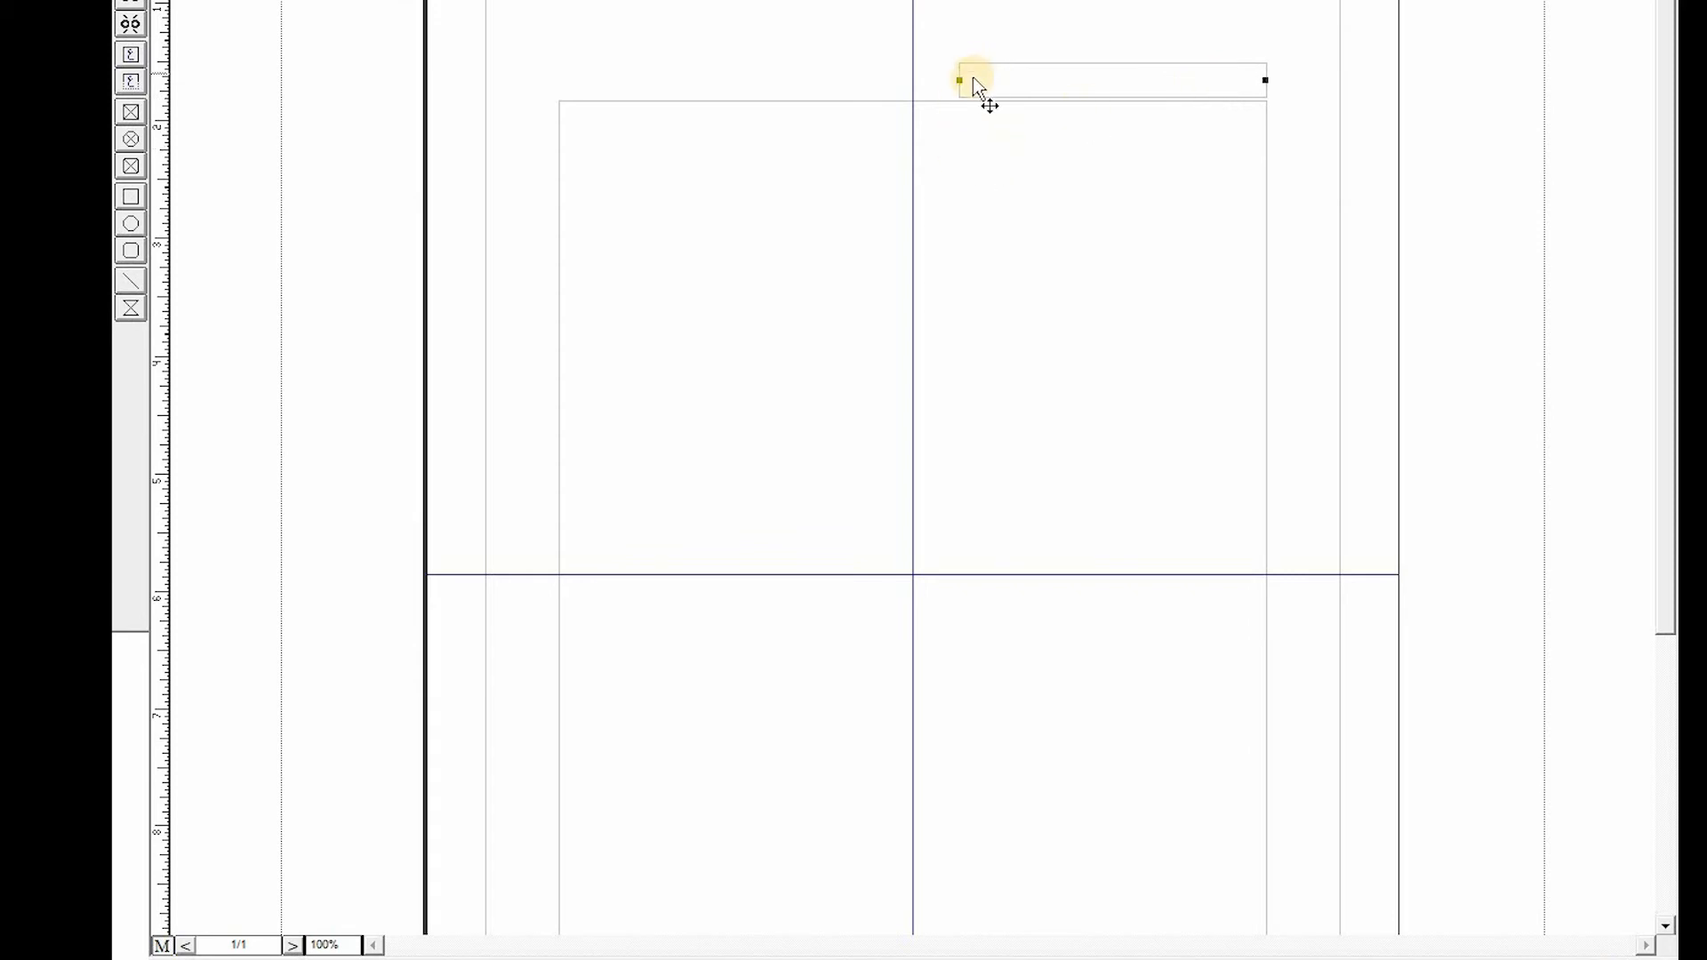
drag(983, 80, 998, 80)
- Type the header text میرا پاکستان into the new header box
click(1207, 80)
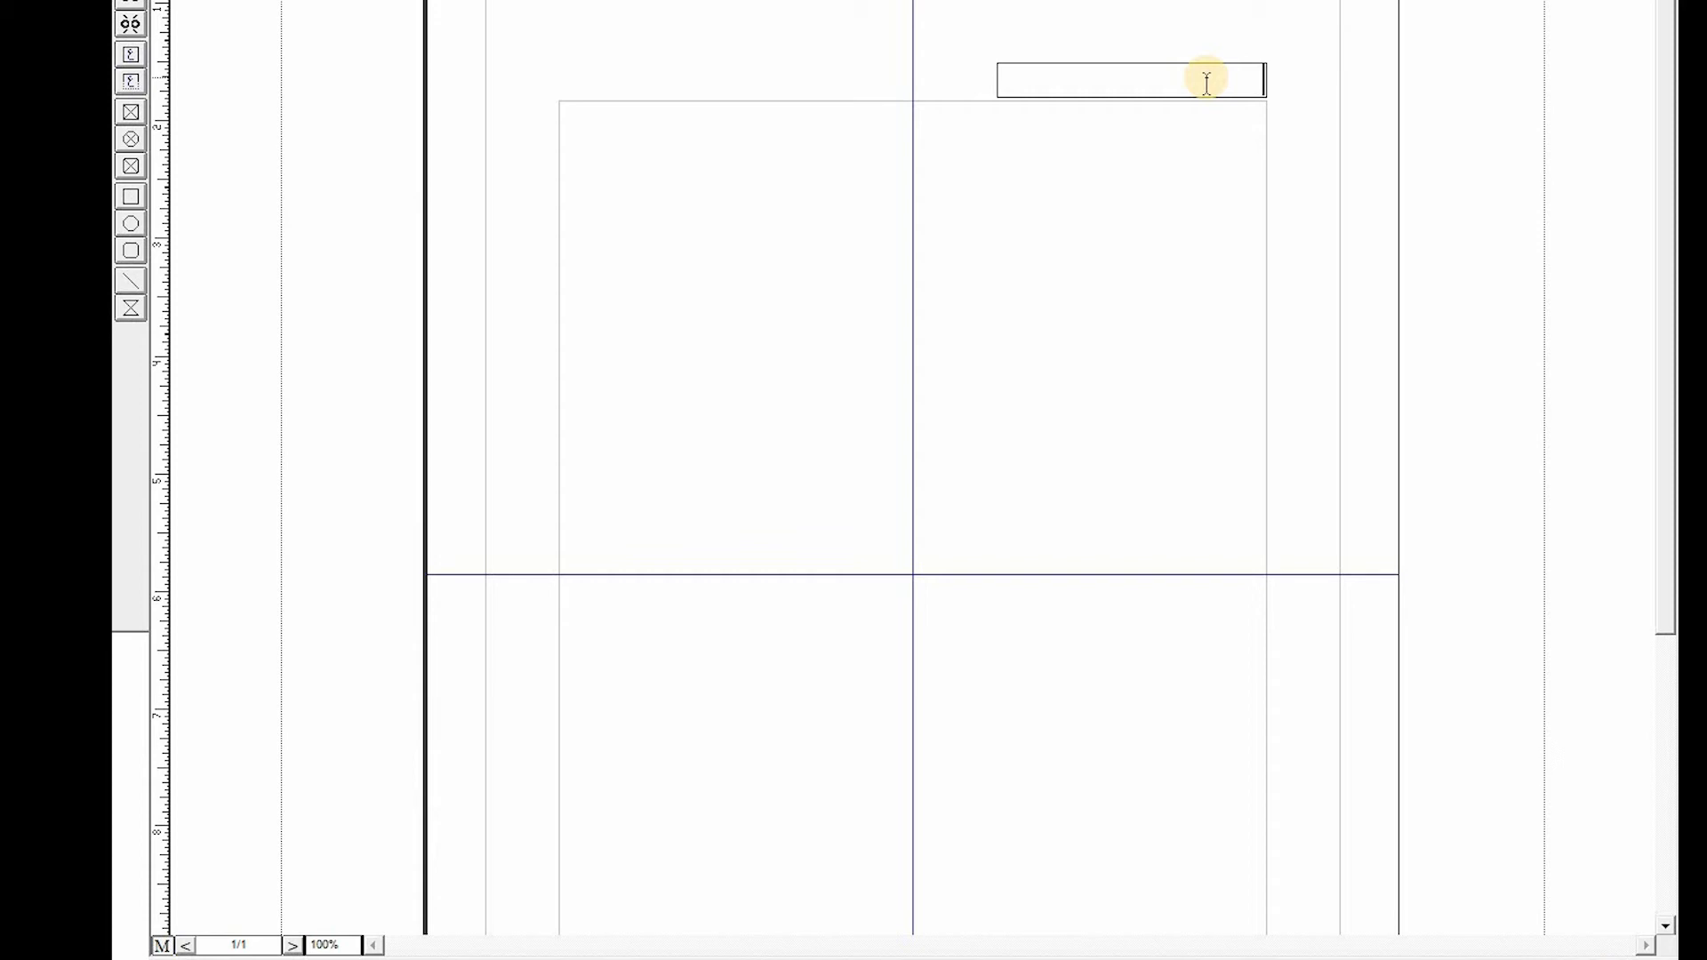
text(میرا پاکستان)
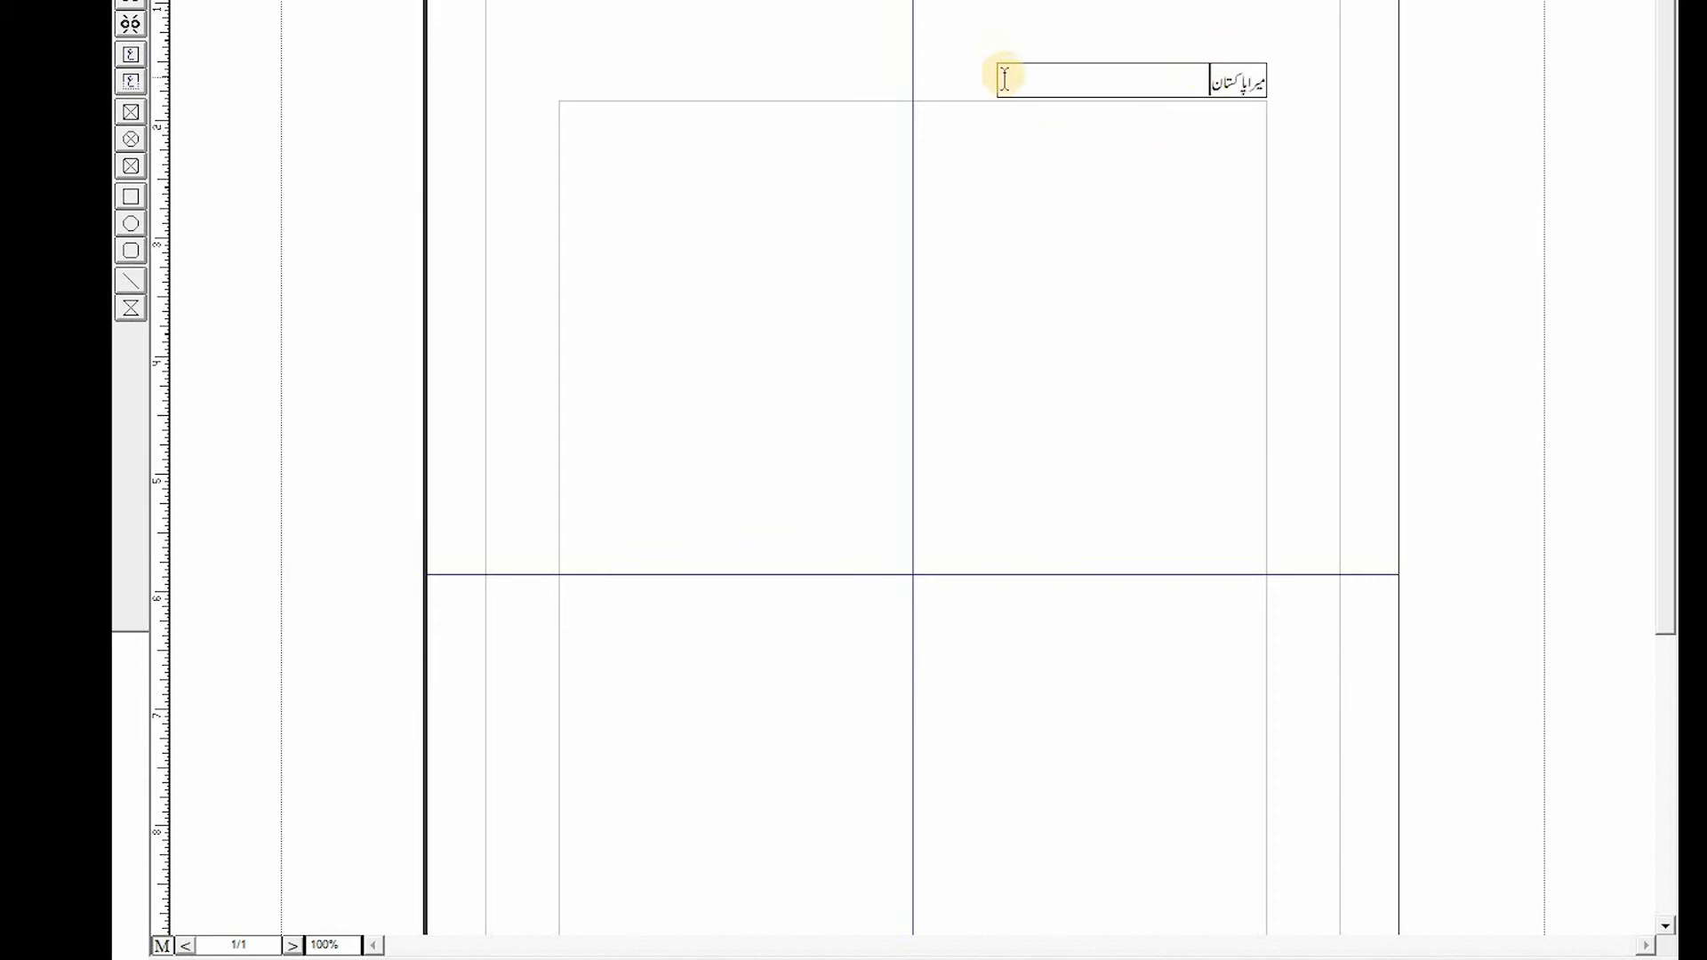
- Narrow the header box from its left side and nudge it slightly upward
click(1197, 122)
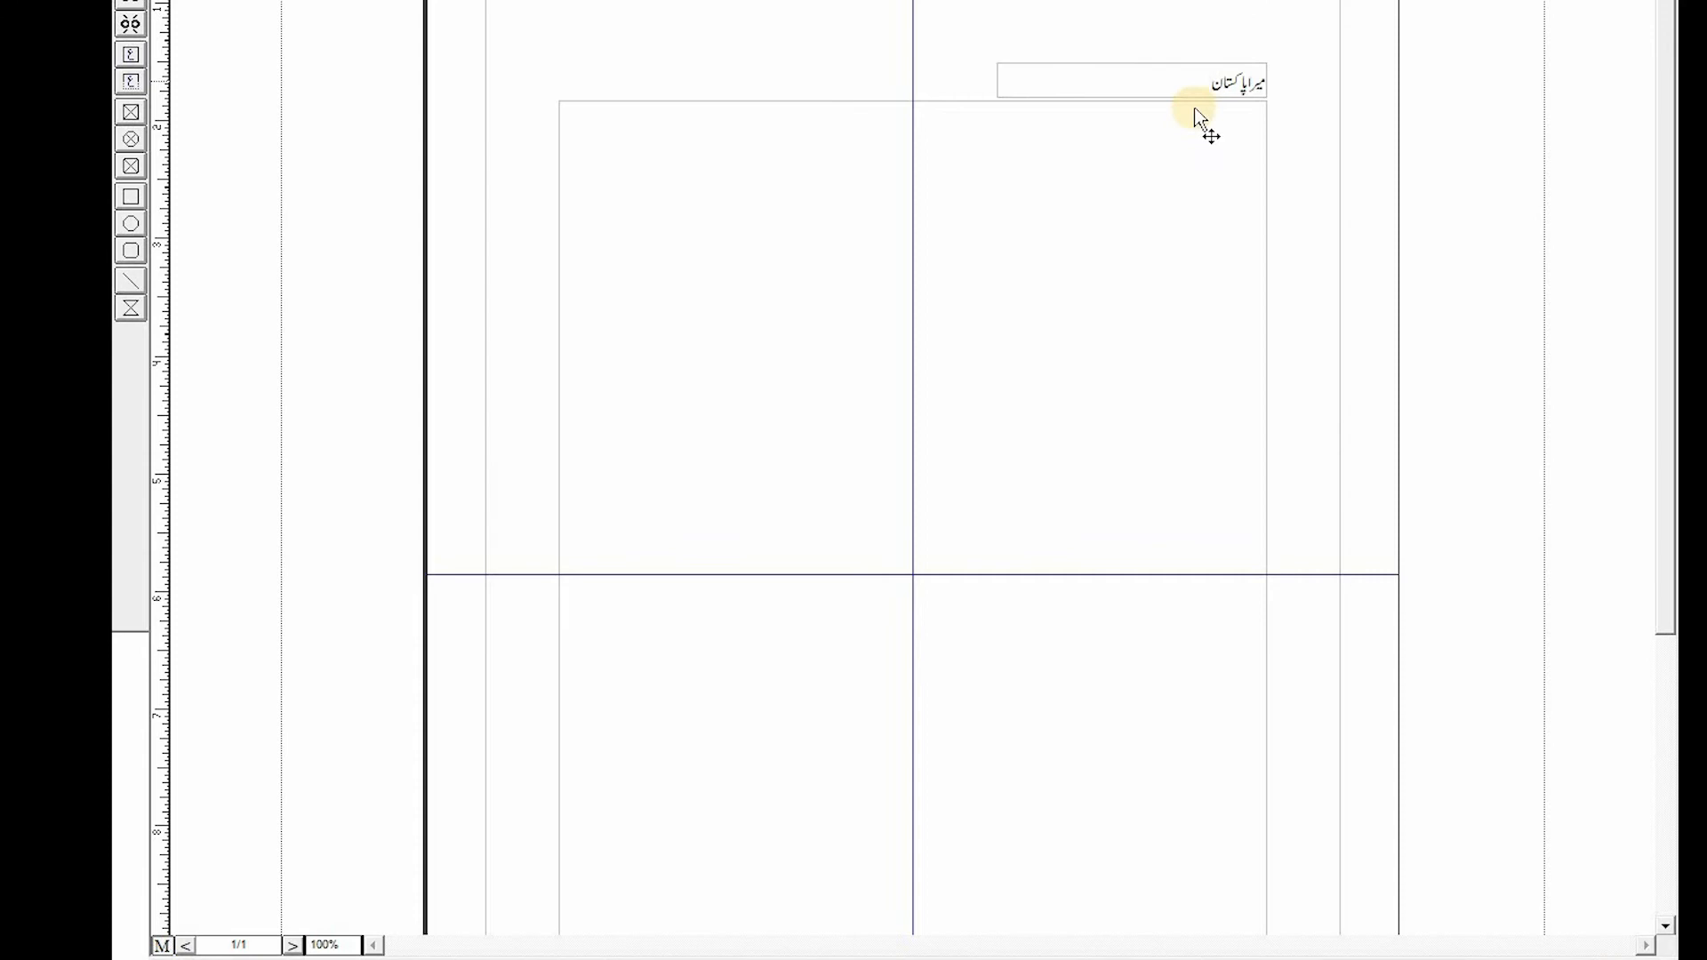
click(999, 82)
click(1012, 65)
drag(997, 81, 1064, 80)
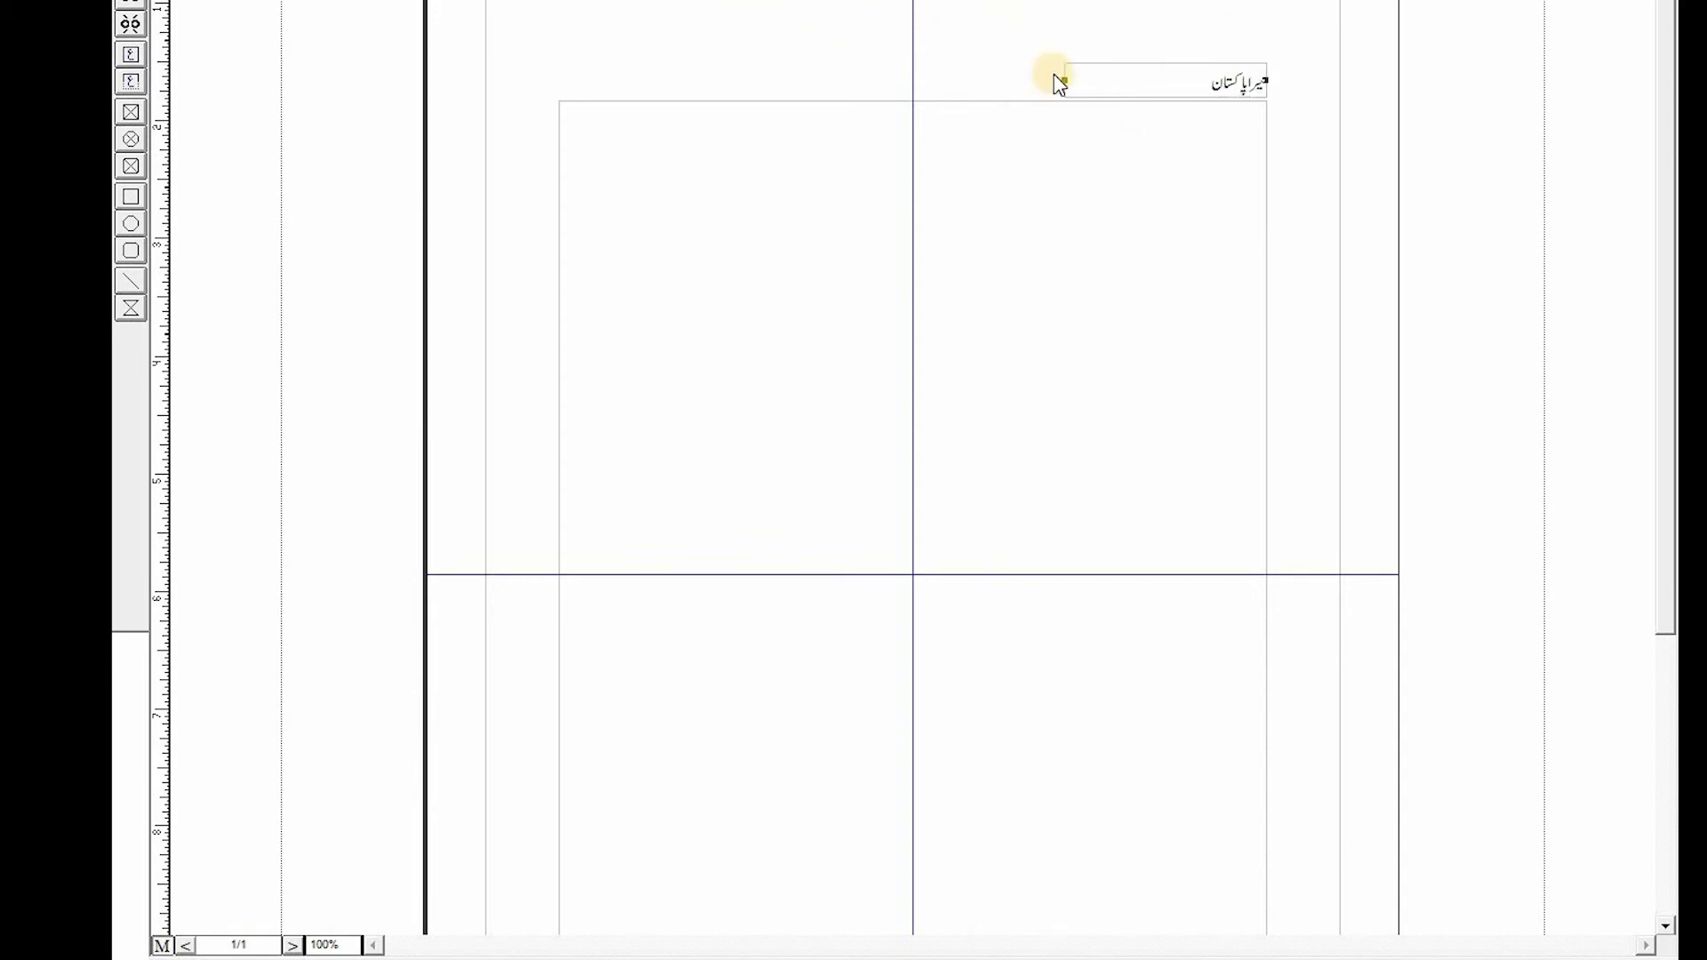
click(1026, 145)
click(1171, 77)
key(Return)
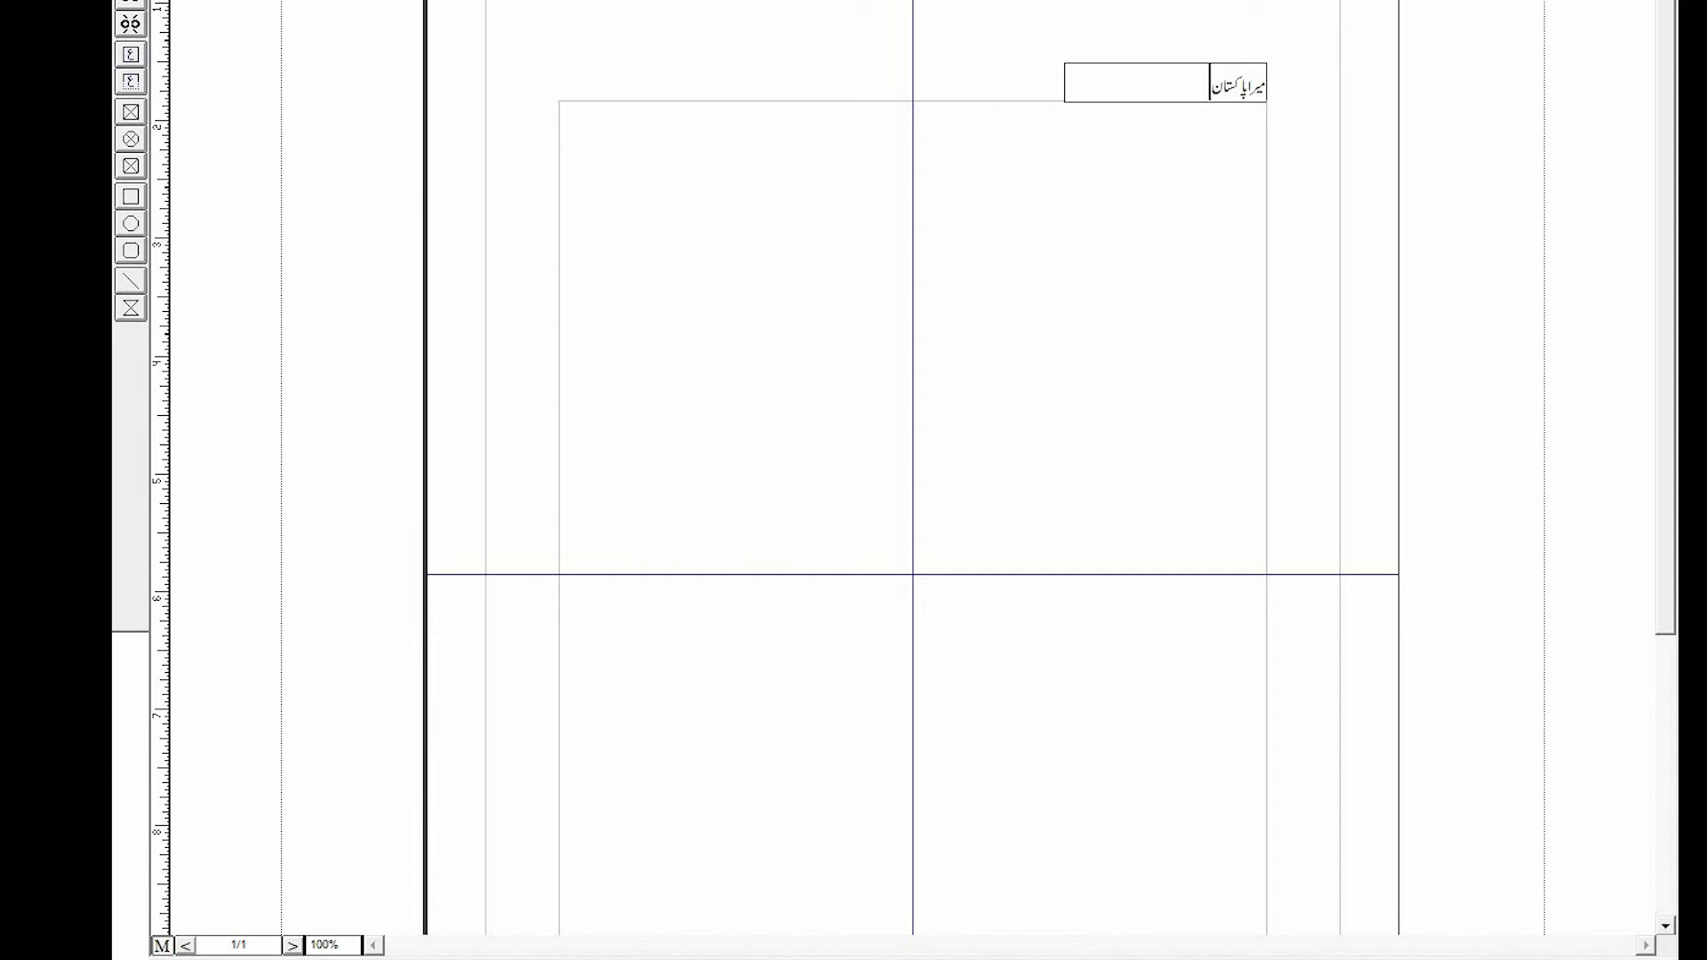
click(1178, 73)
key(Up)
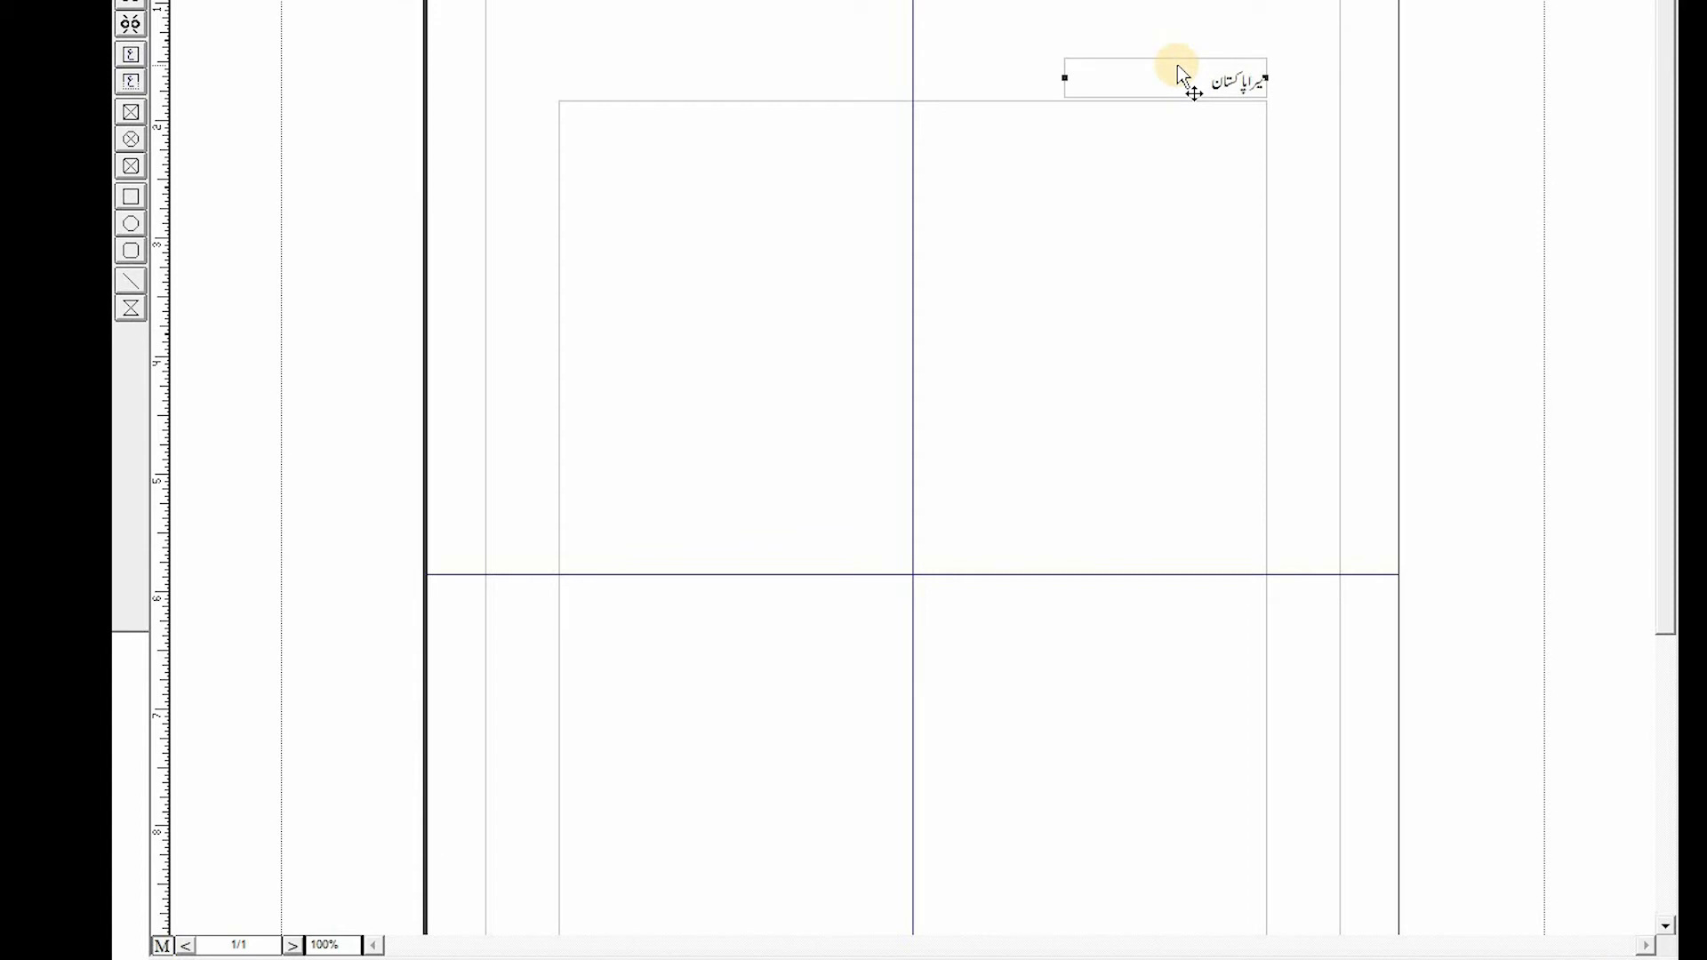
click(1268, 96)
click(1174, 78)
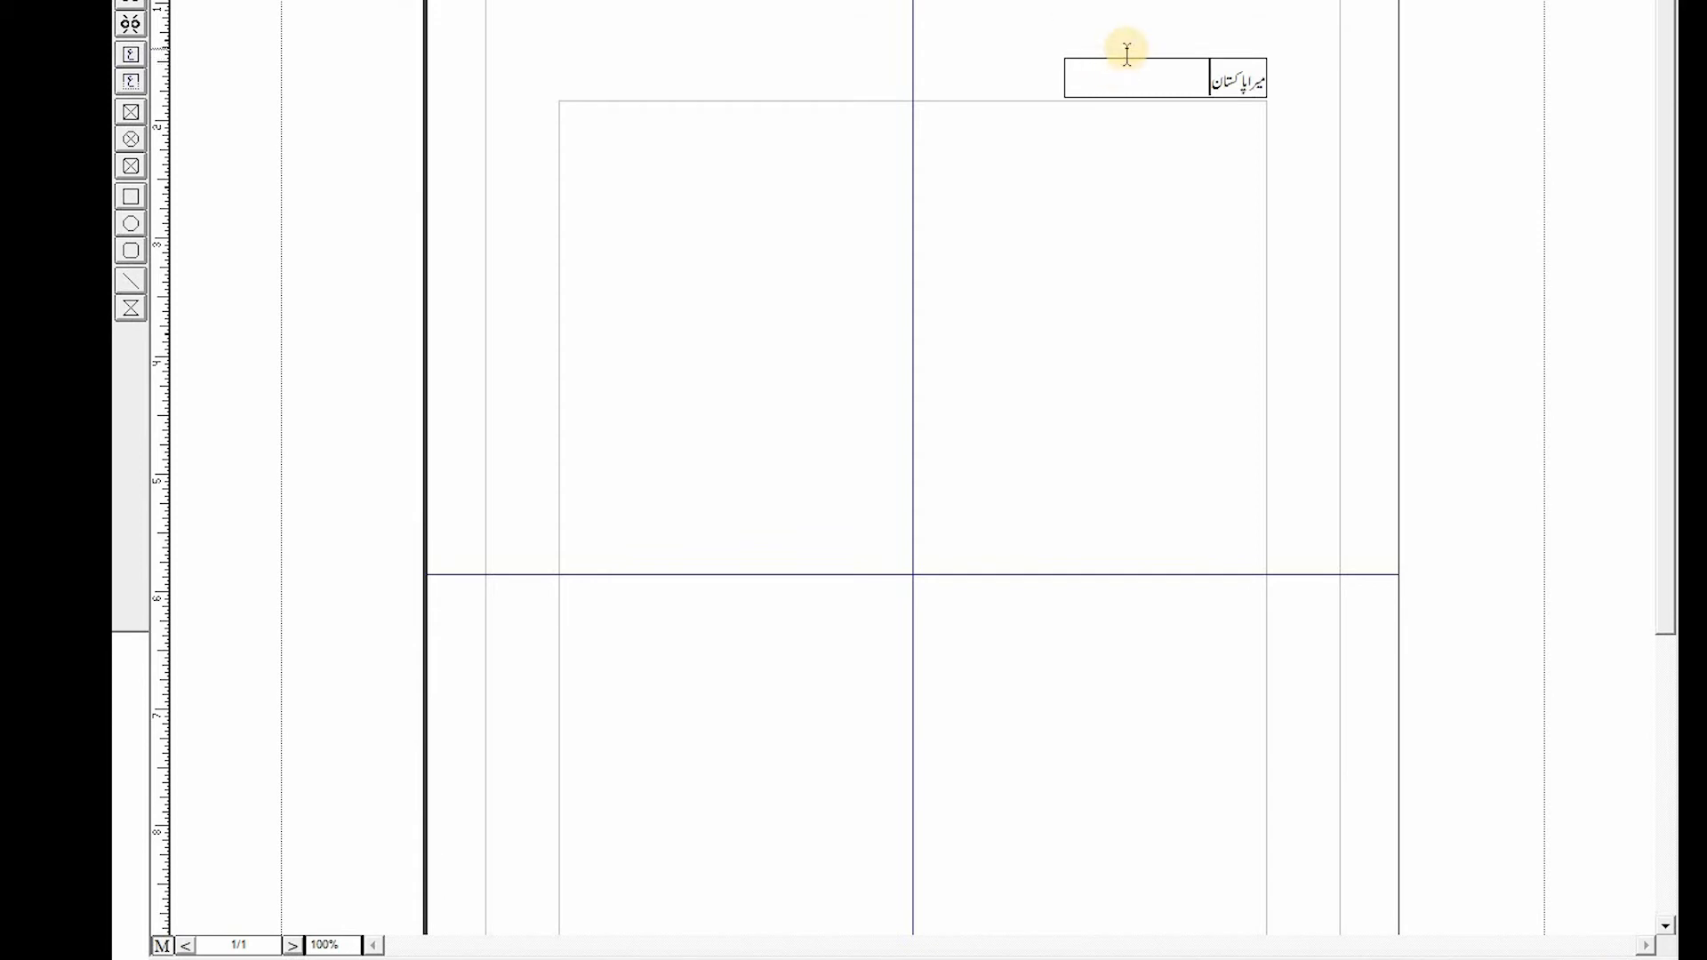
- Copy the header box and paste a duplicate of it
click(287, 1)
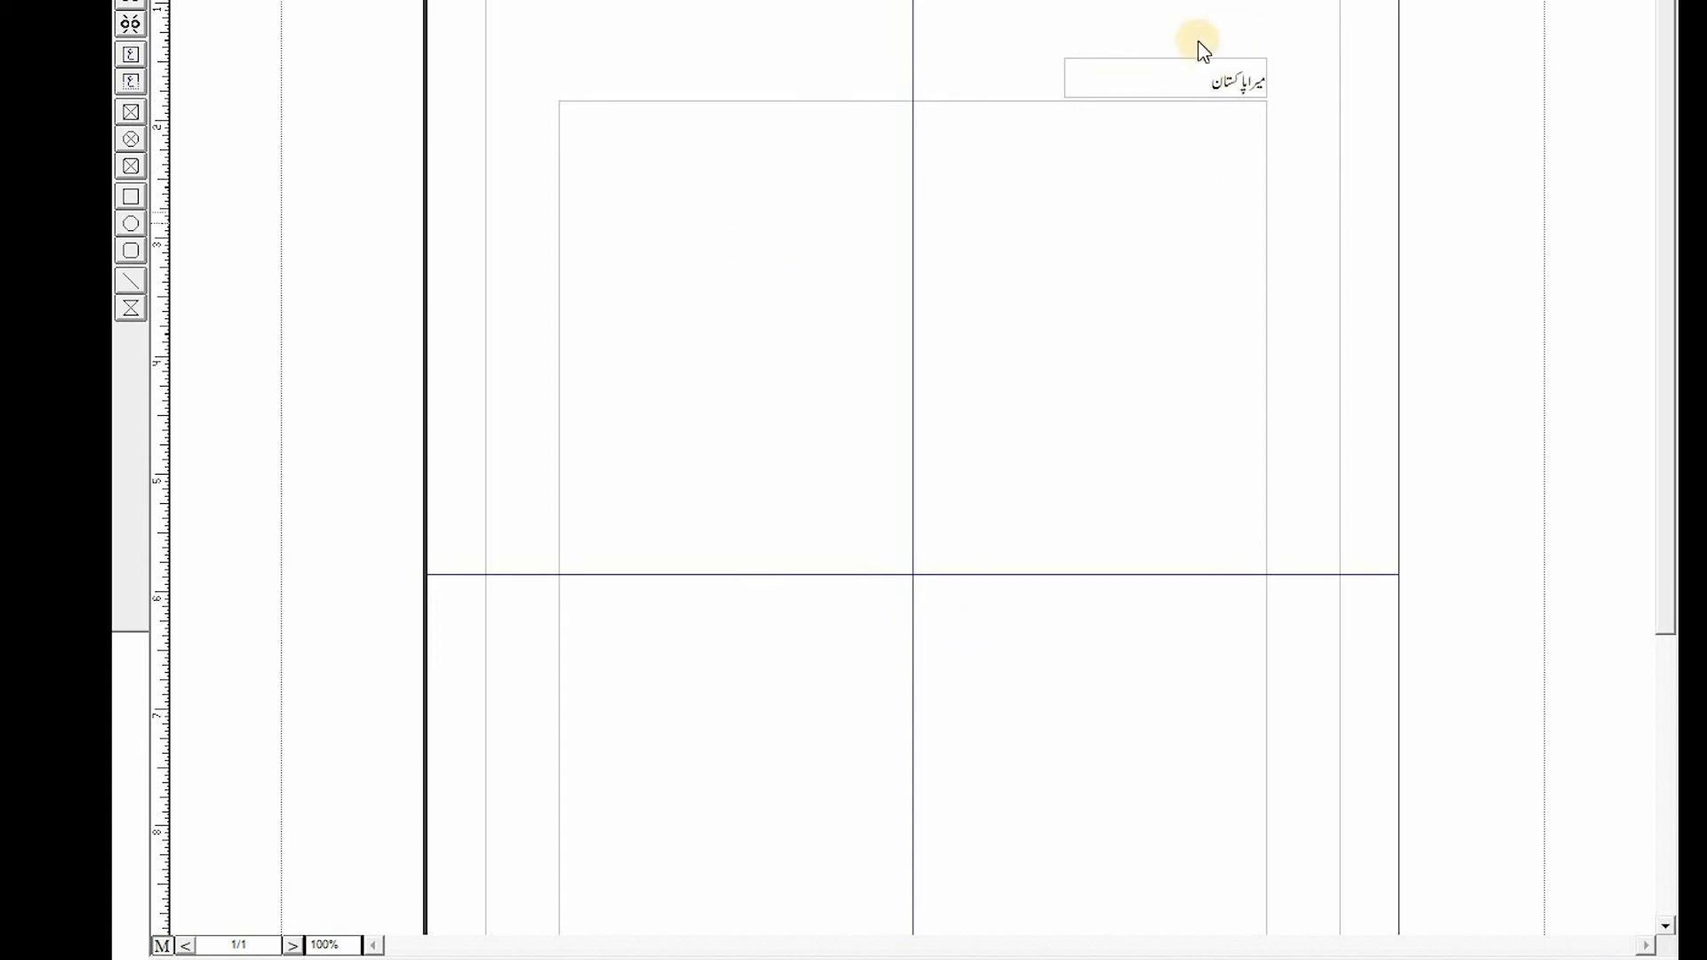
click(1139, 59)
click(1120, 60)
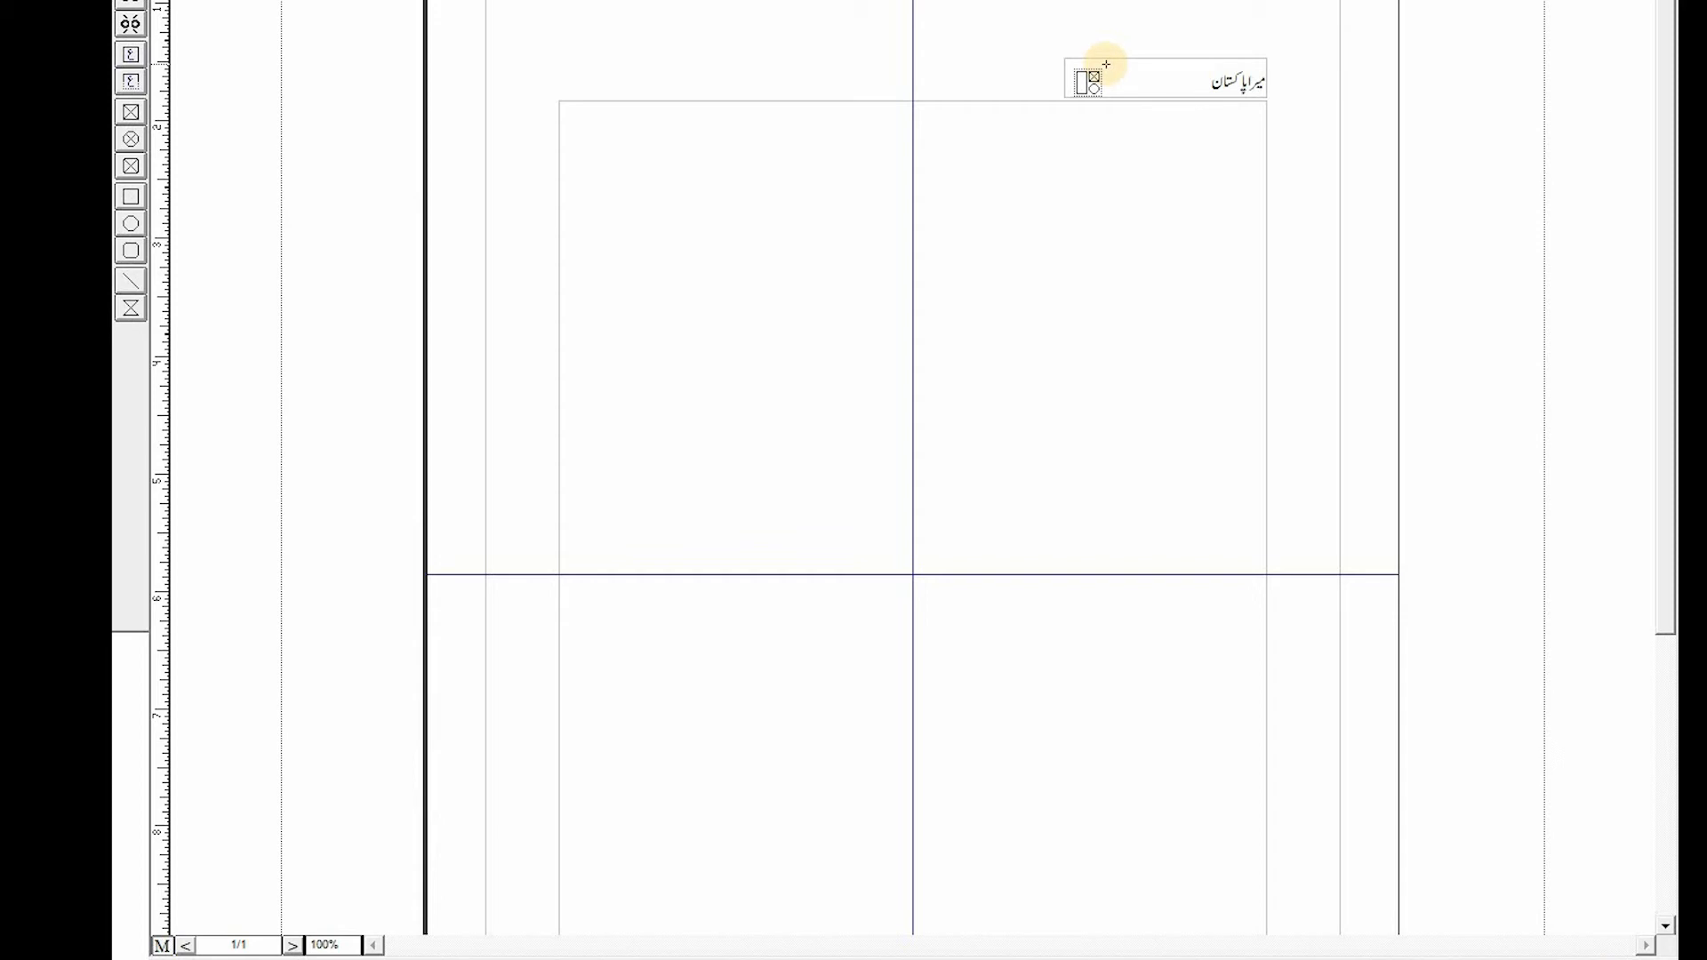
click(1106, 64)
- Move the pasted header box left until it sits above the left edge of the main frame
key(Left)
key(Left)
key(Left)
key(Left)
key(Left)
key(Left)
key(Left)
key(Left)
key(Left)
key(Left)
key(Left)
key(Left)
key(Left)
key(Left)
key(Left)
key(Left)
key(Left)
key(Left)
key(Left)
key(Left)
key(Left)
key(Left)
key(Left)
key(Left)
key(Left)
key(Left)
key(Left)
key(Left)
key(Left)
key(Left)
key(Left)
key(Left)
key(Left)
key(Left)
key(Left)
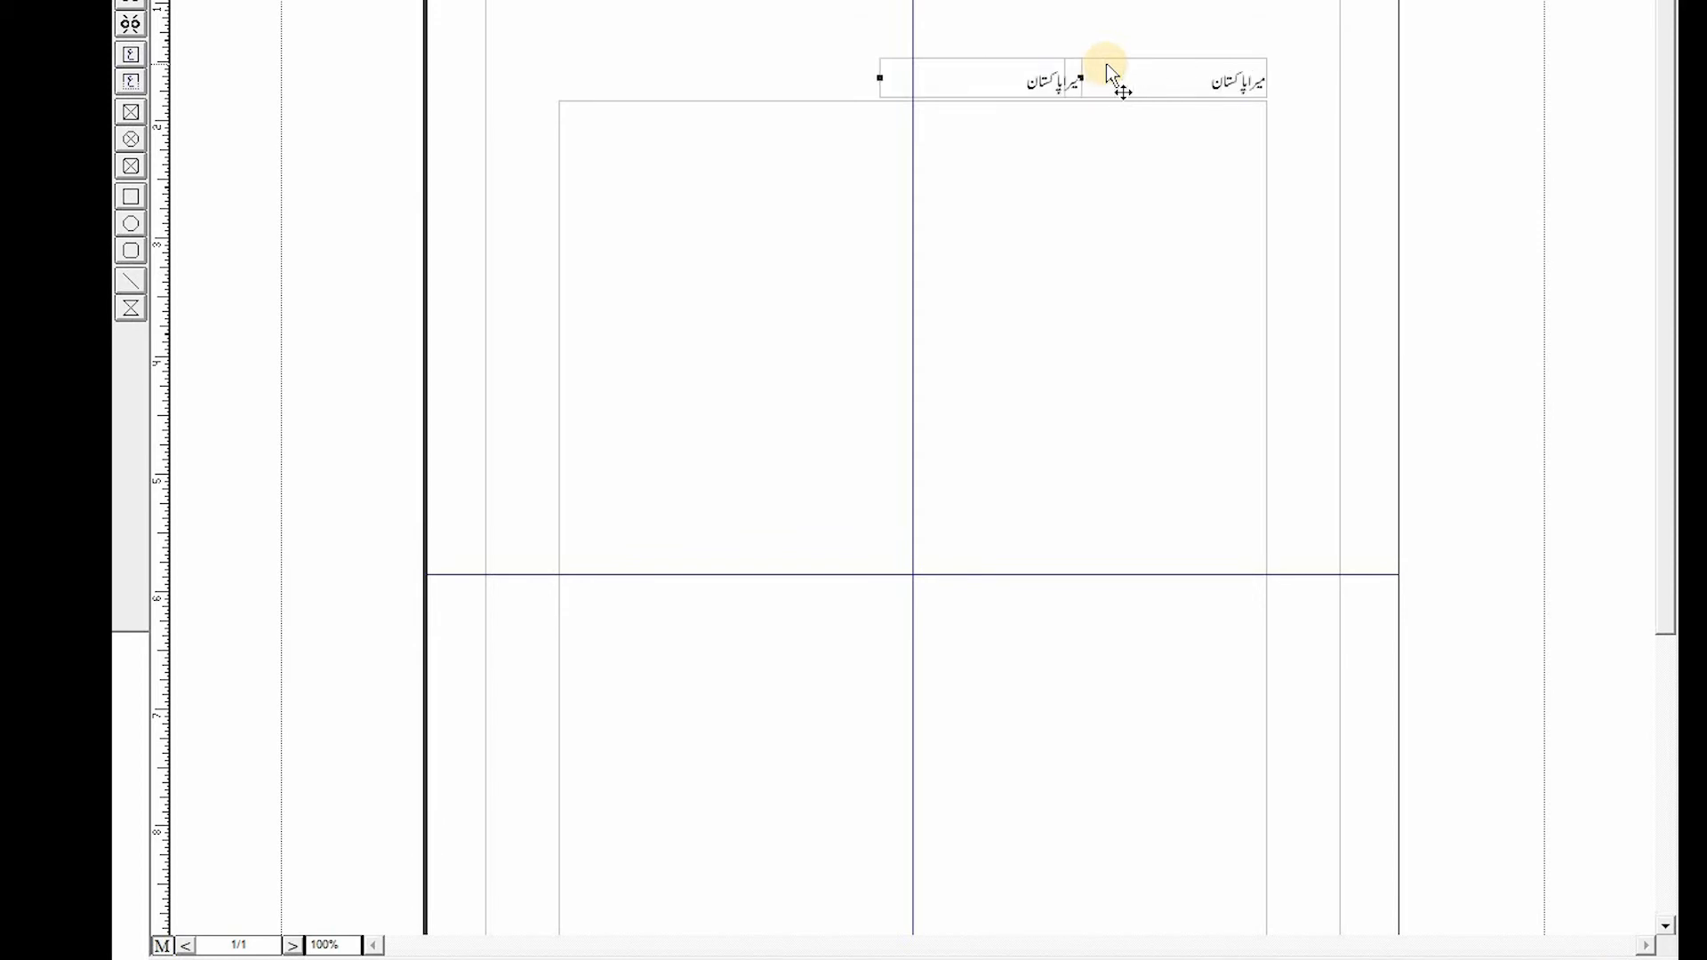
key(Left)
key(Left)
key(Left)
key(Left)
key(Left)
key(Left)
key(Left)
key(Left)
key(Left)
key(Left)
key(Left)
key(Left)
key(Left)
key(Left)
key(Left)
key(Left)
key(Left)
key(Left)
key(Left)
key(Left)
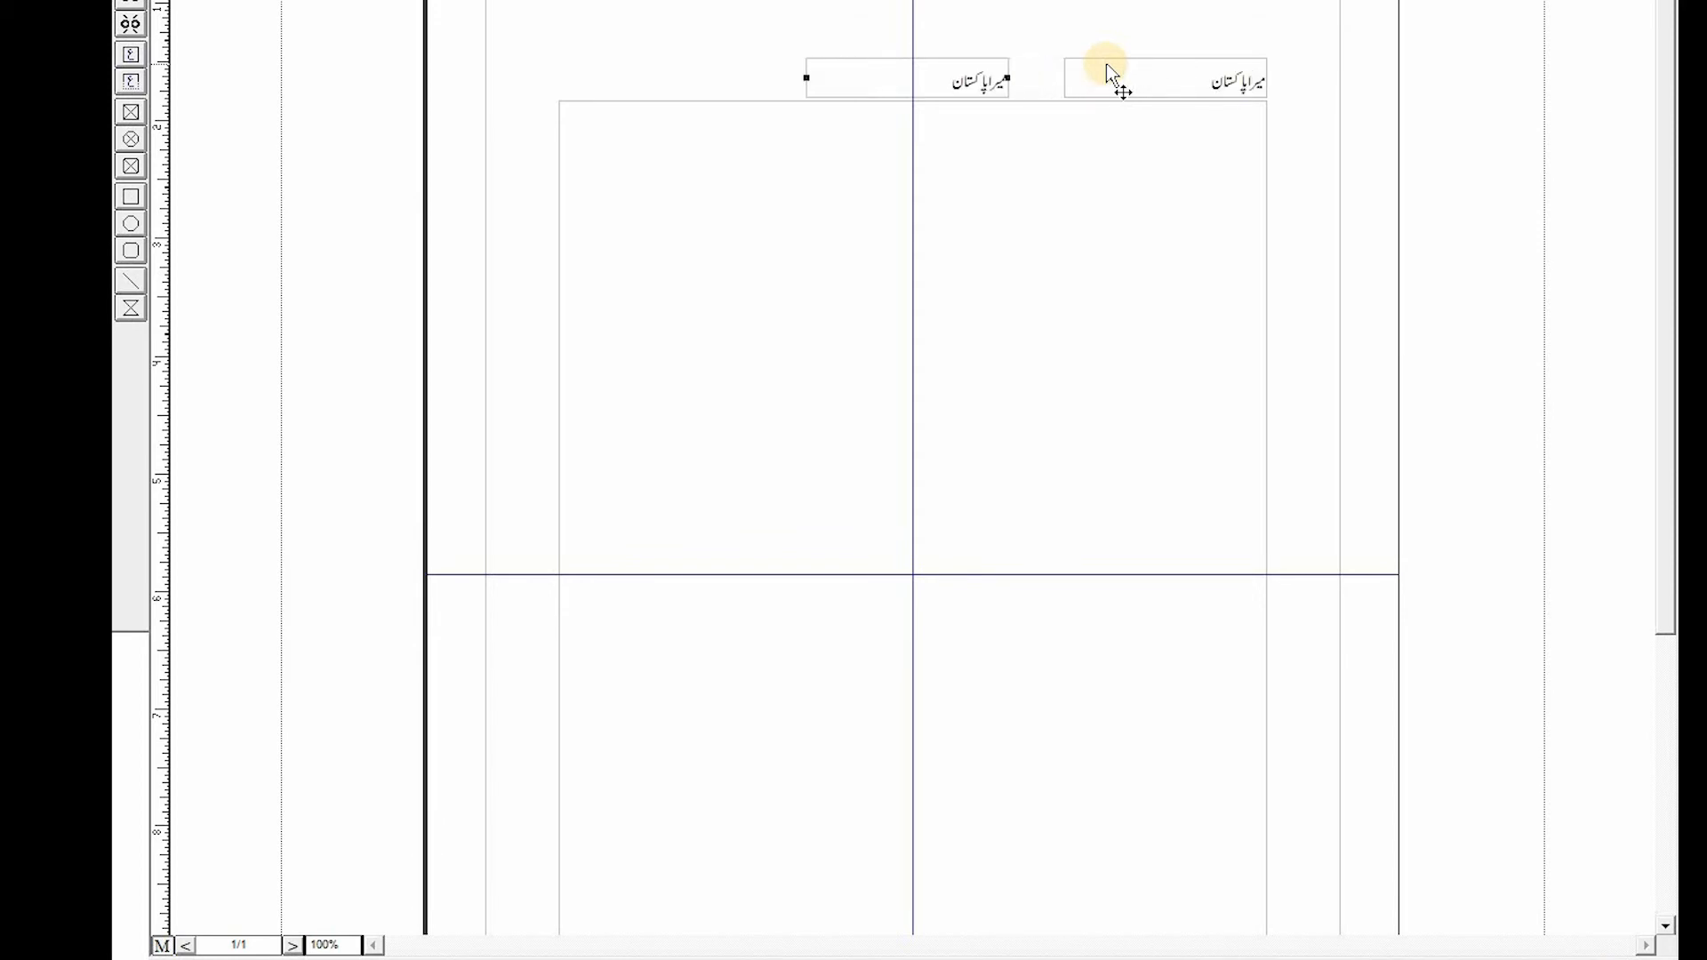
key(Left)
key(Left)
key(Left)
key(Left)
key(Left)
key(Left)
key(Left)
key(Left)
key(Left)
key(Left)
key(Left)
key(Left)
key(Left)
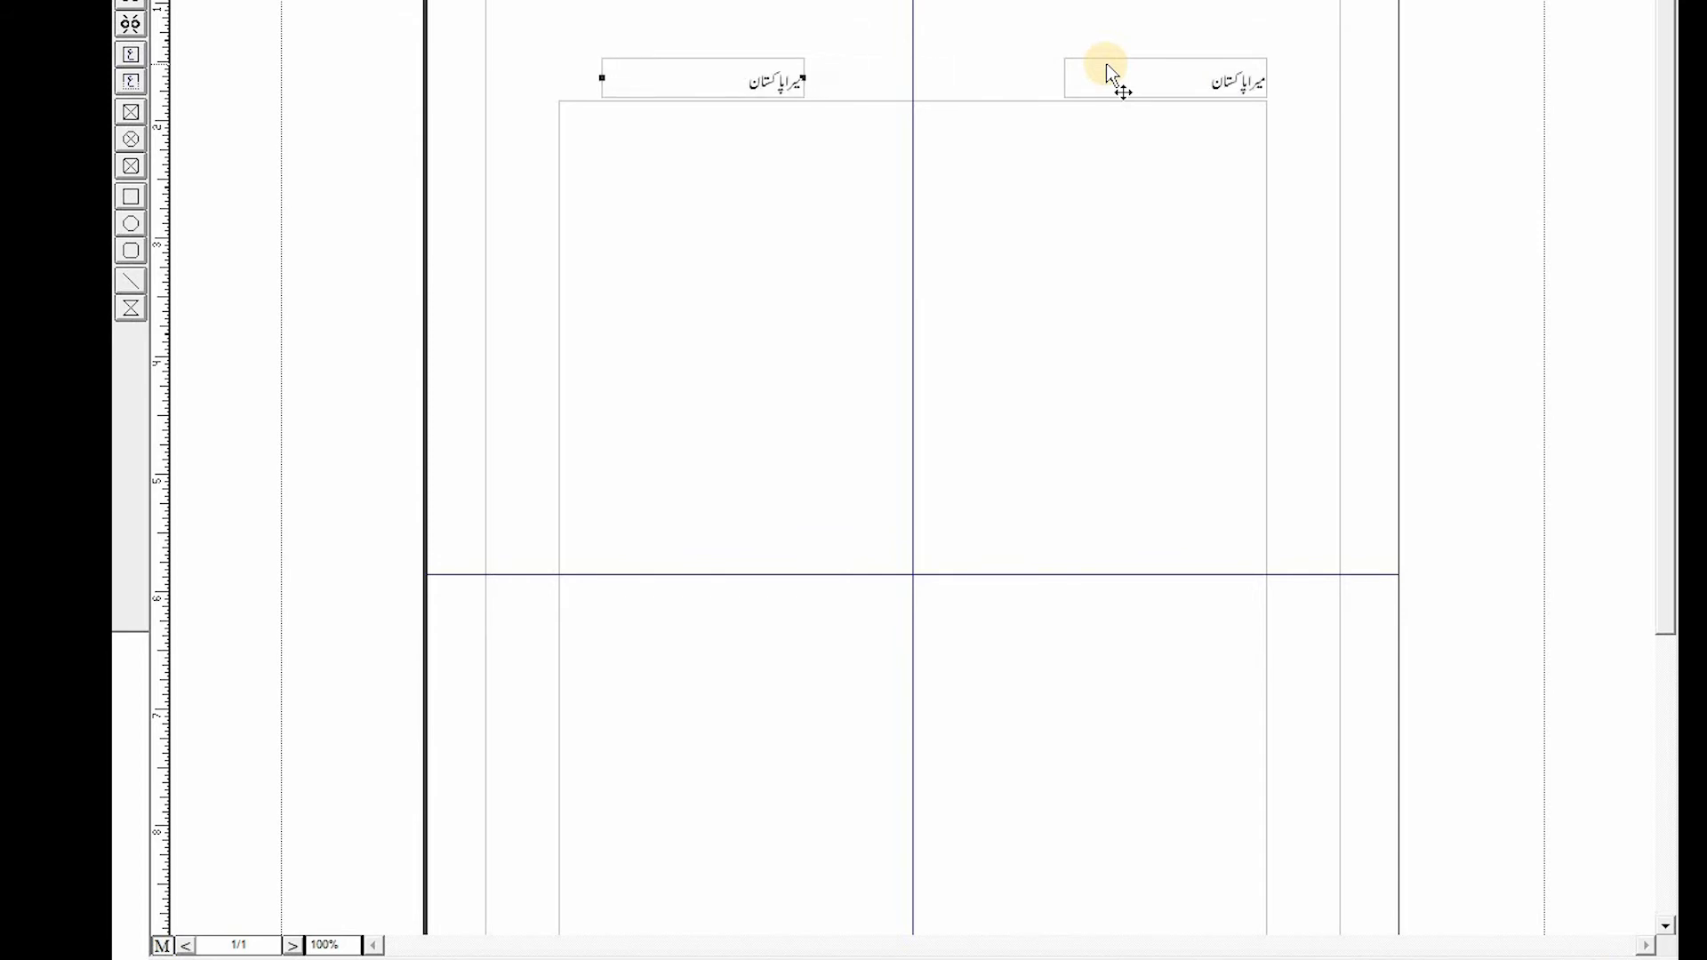
key(Left)
key(Left)
key(Left)
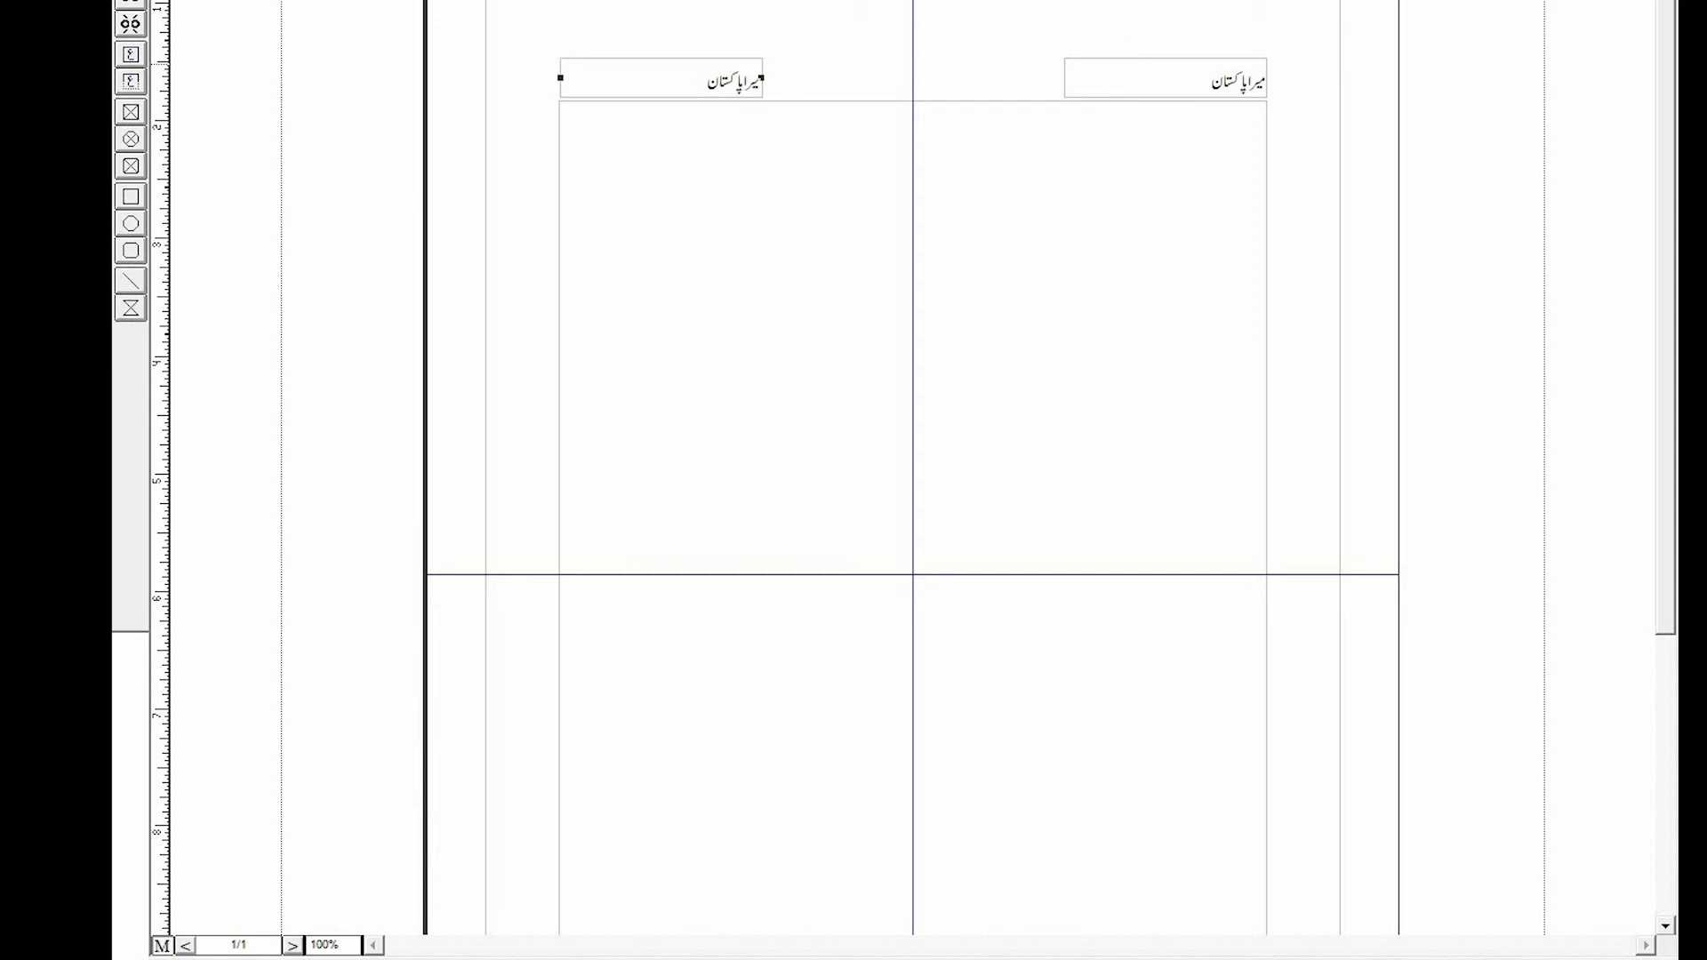
- Replace the left header box's text with an automatic page number marker
click(696, 82)
drag(697, 82, 765, 81)
key(Delete)
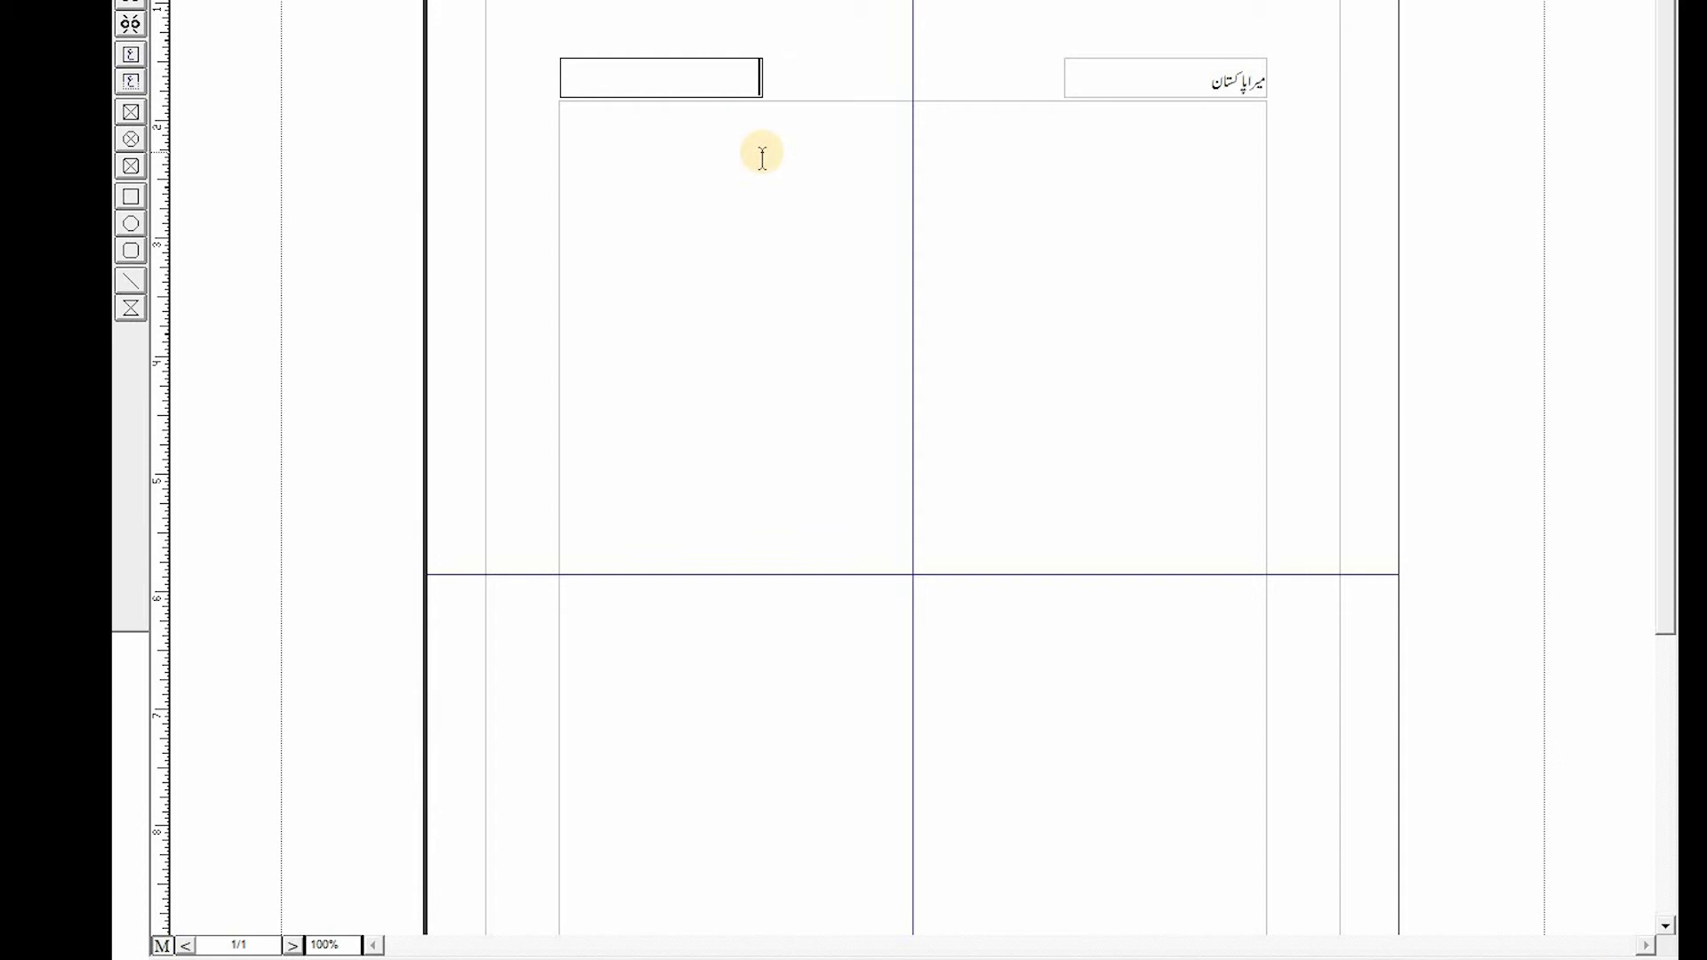
click(352, 0)
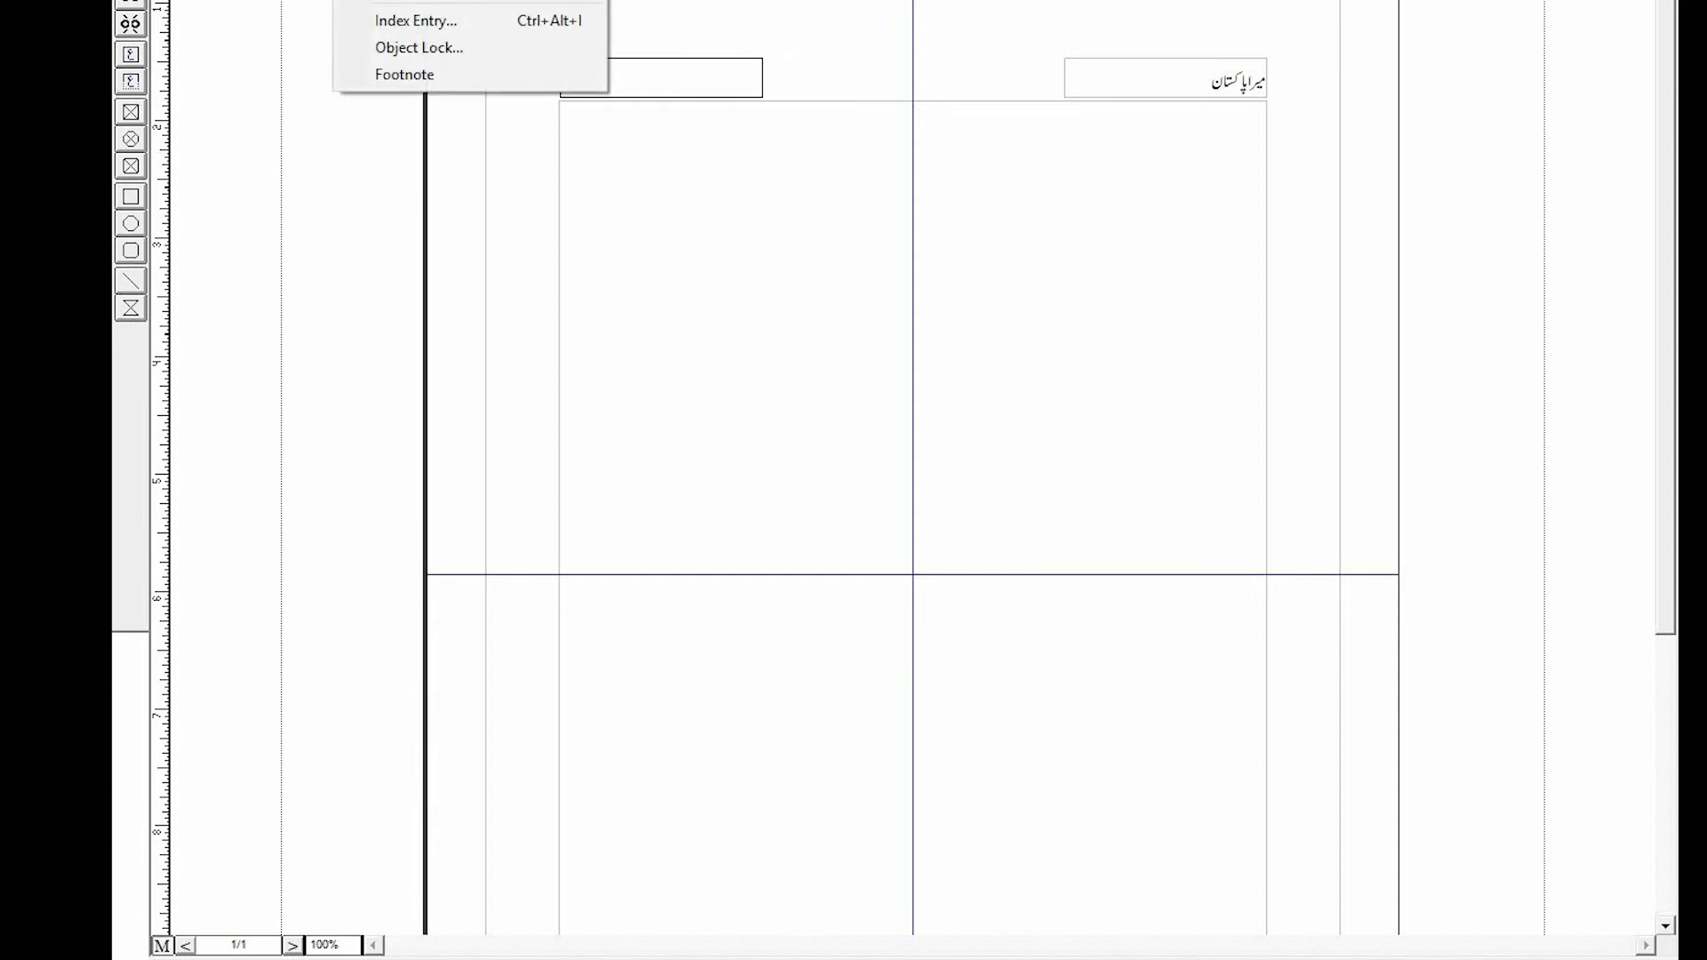
click(400, 0)
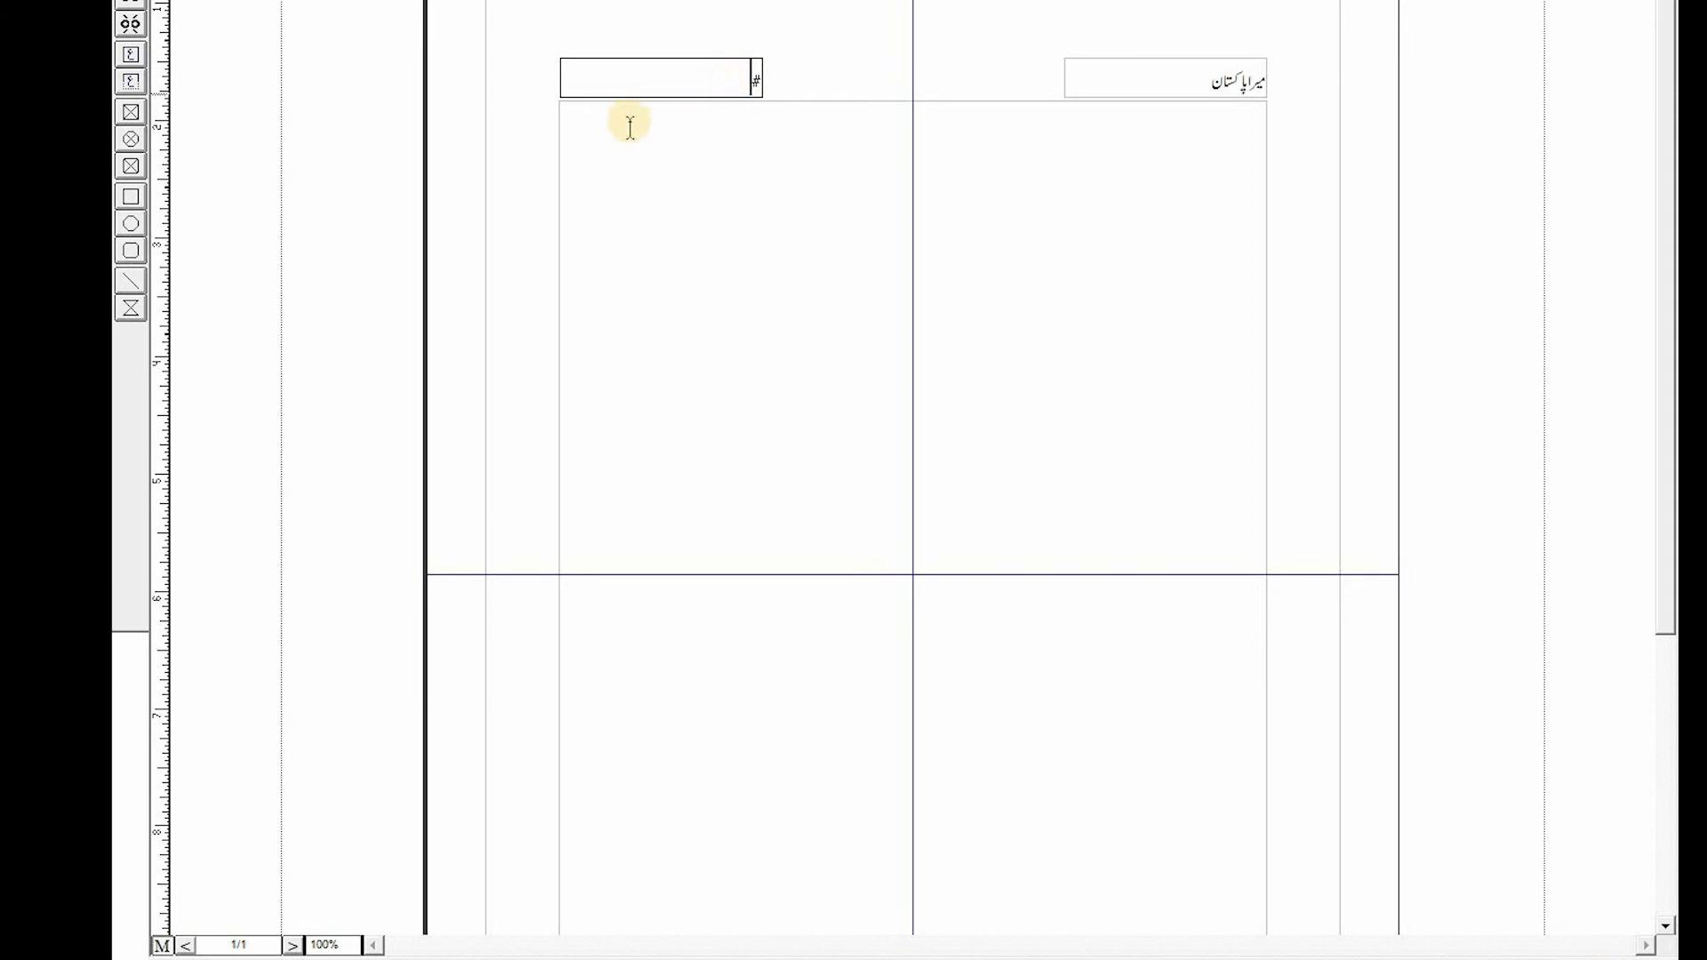
- Scroll through the page and select the main text frame to review the header and page number layout
scroll(985, 163, down, 5)
scroll(985, 163, up, 6)
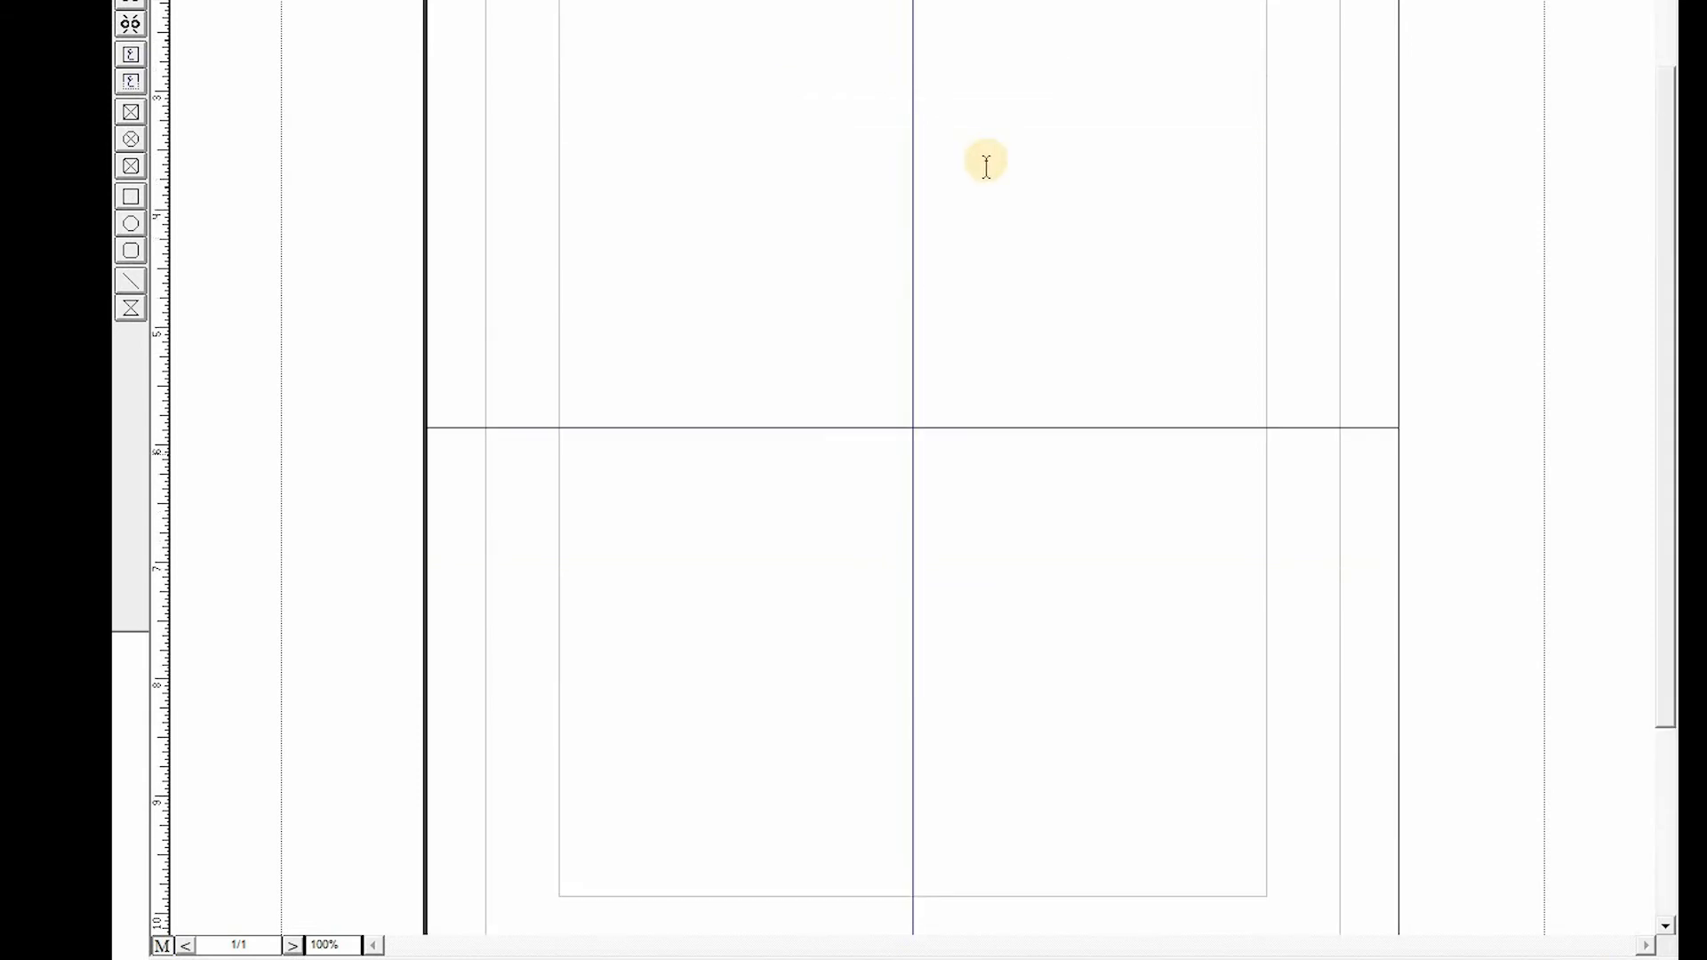
scroll(1057, 142, down, 6)
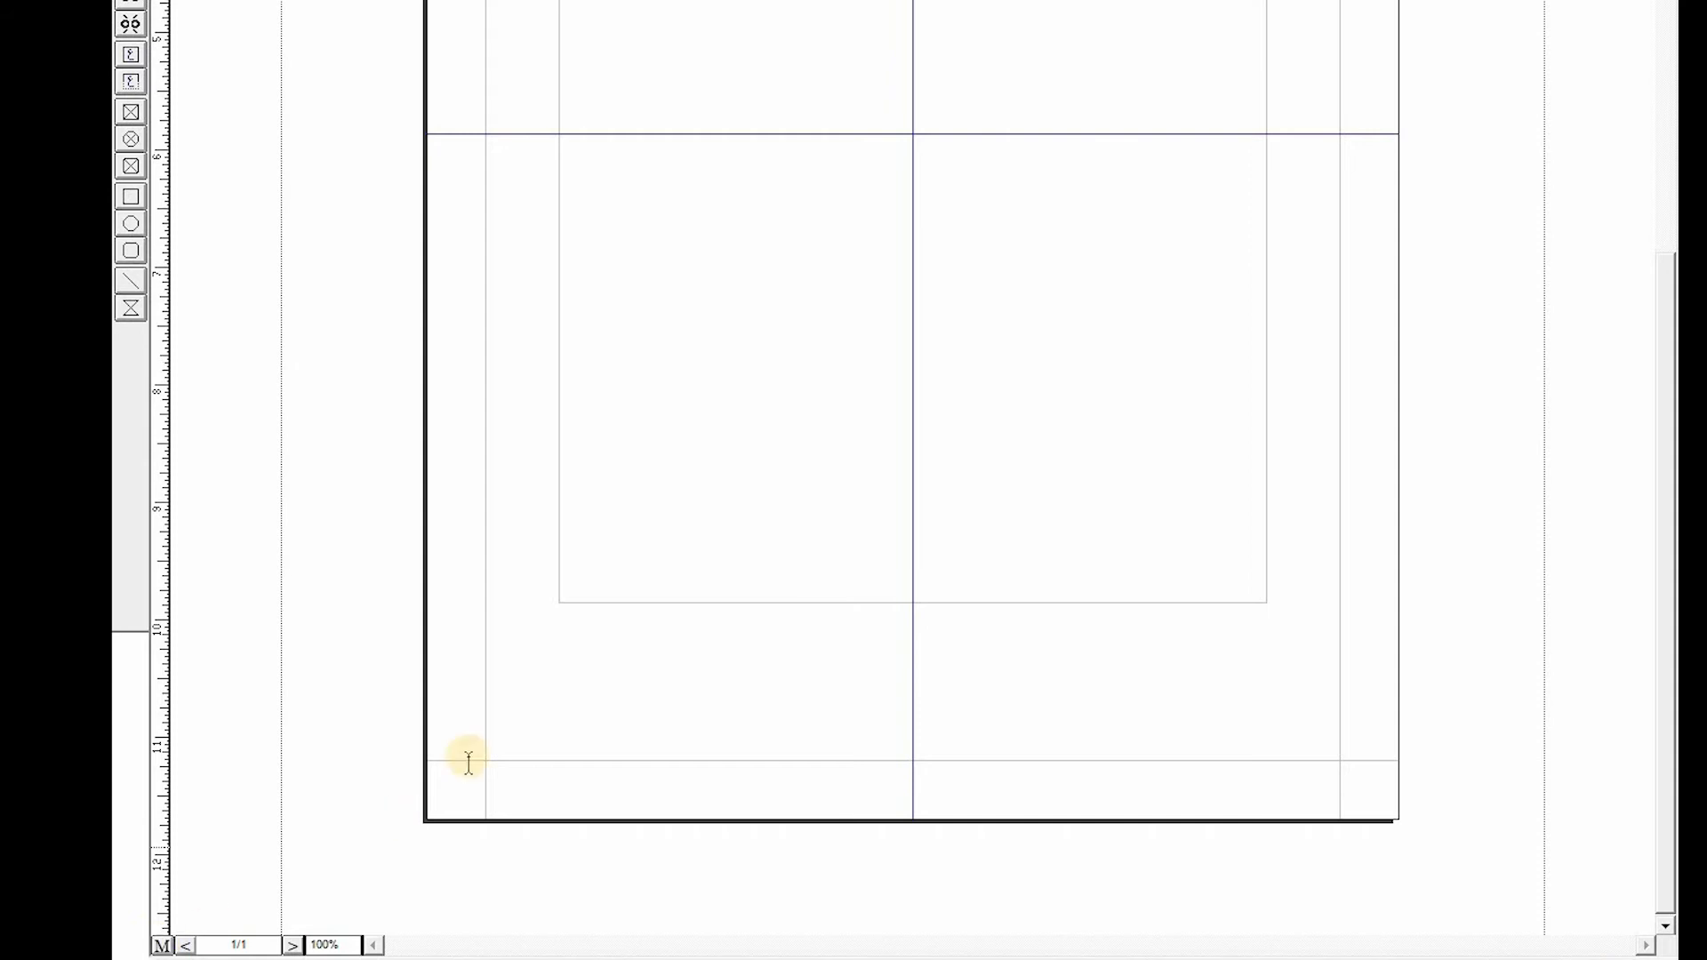
scroll(507, 606, up, 6)
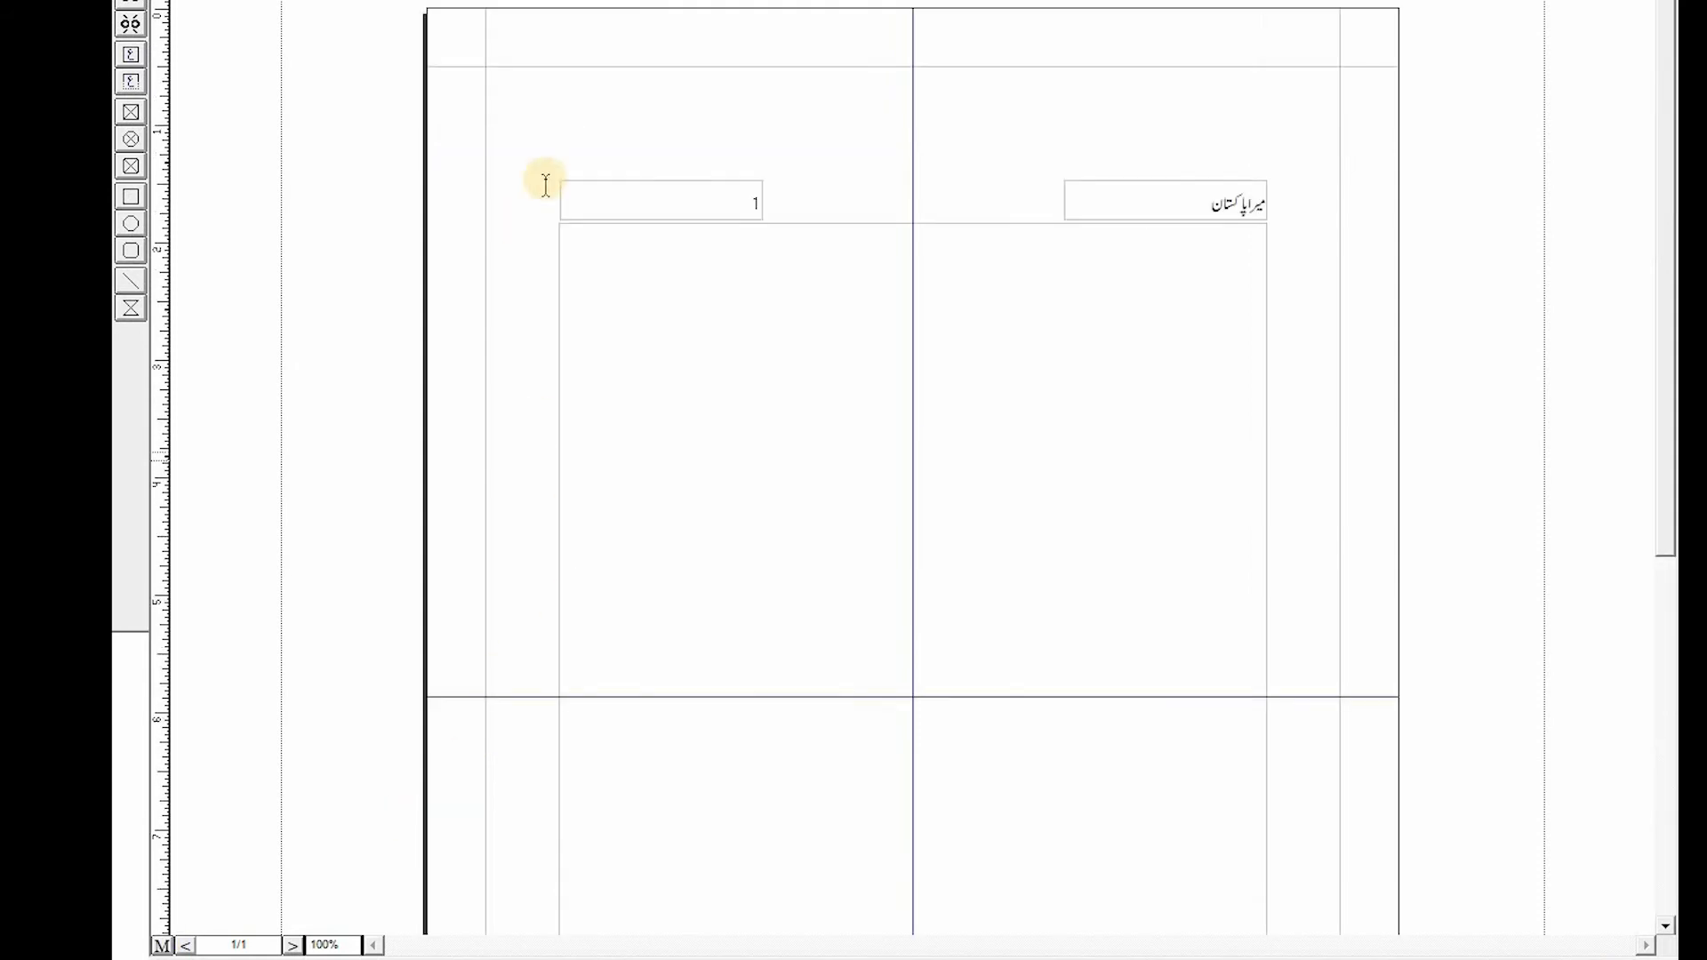
click(750, 444)
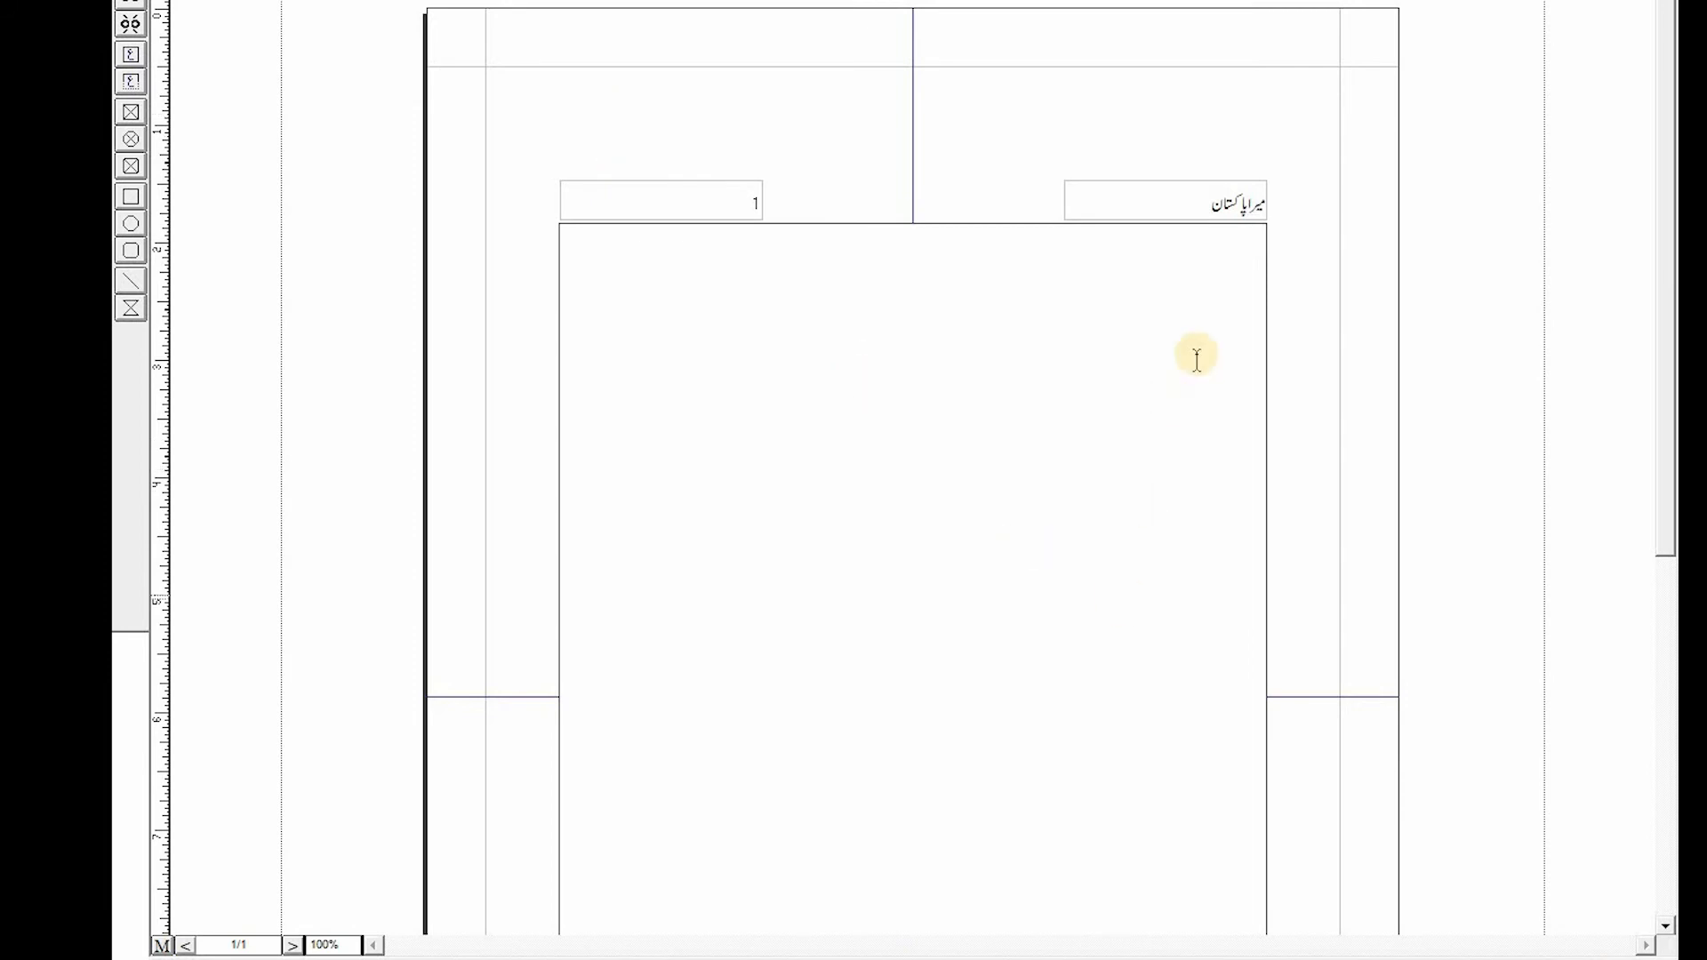
scroll(803, 507, down, 6)
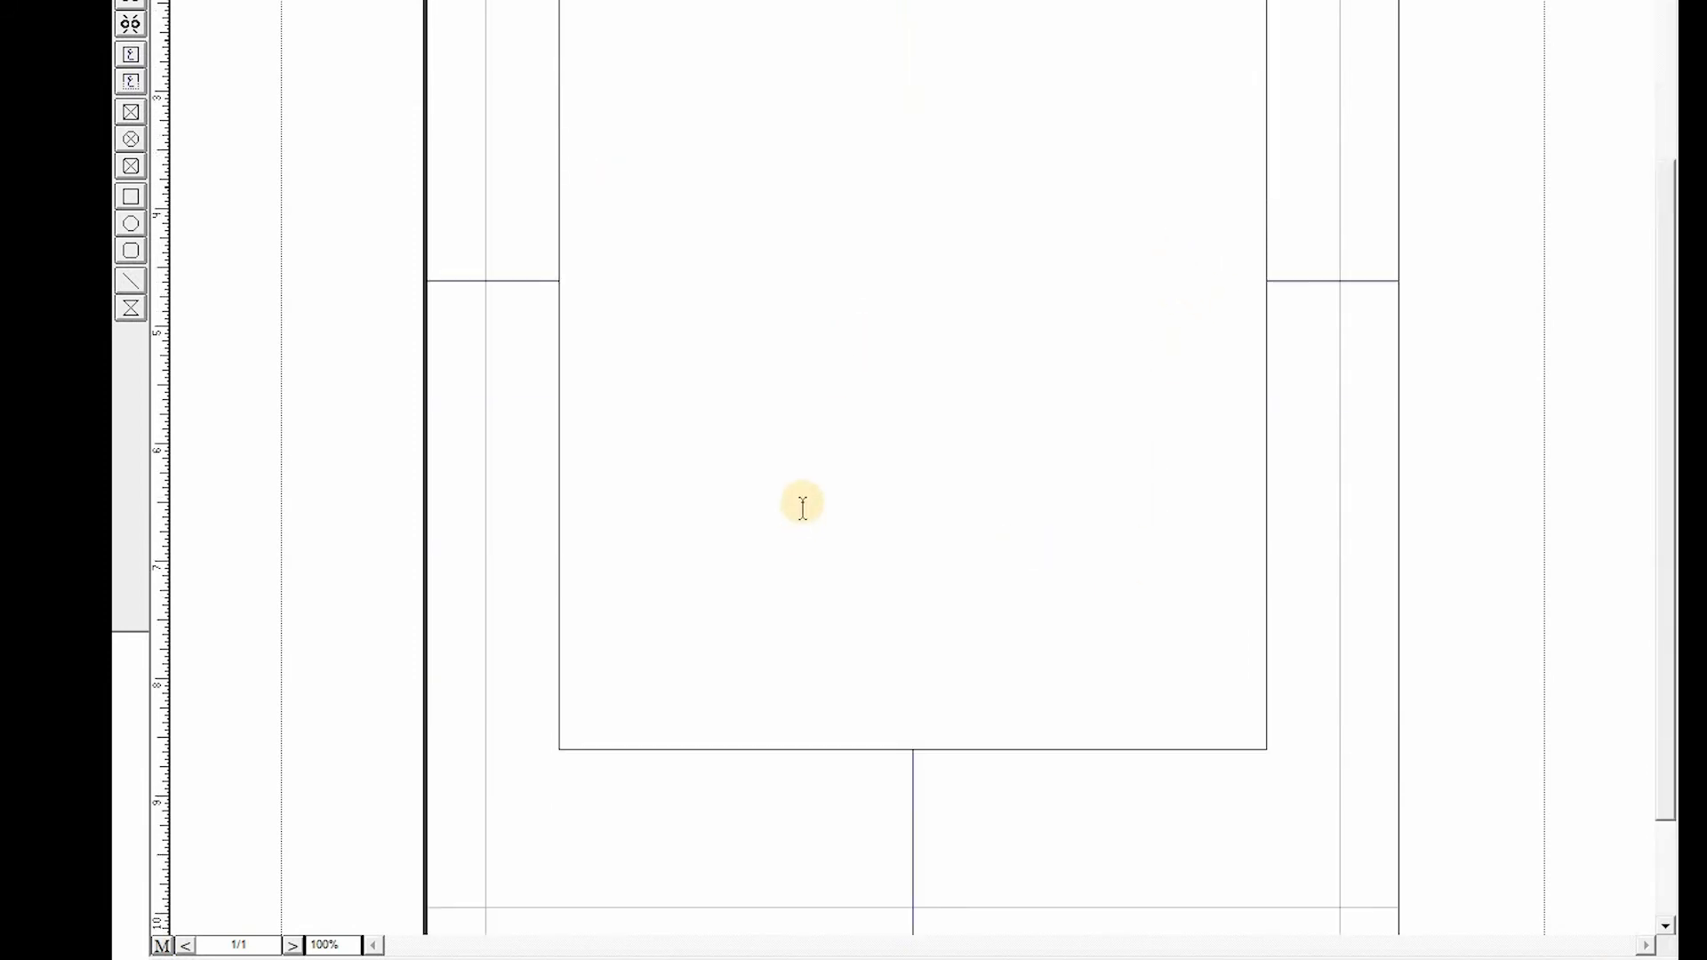
scroll(803, 505, up, 6)
scroll(916, 646, down, 6)
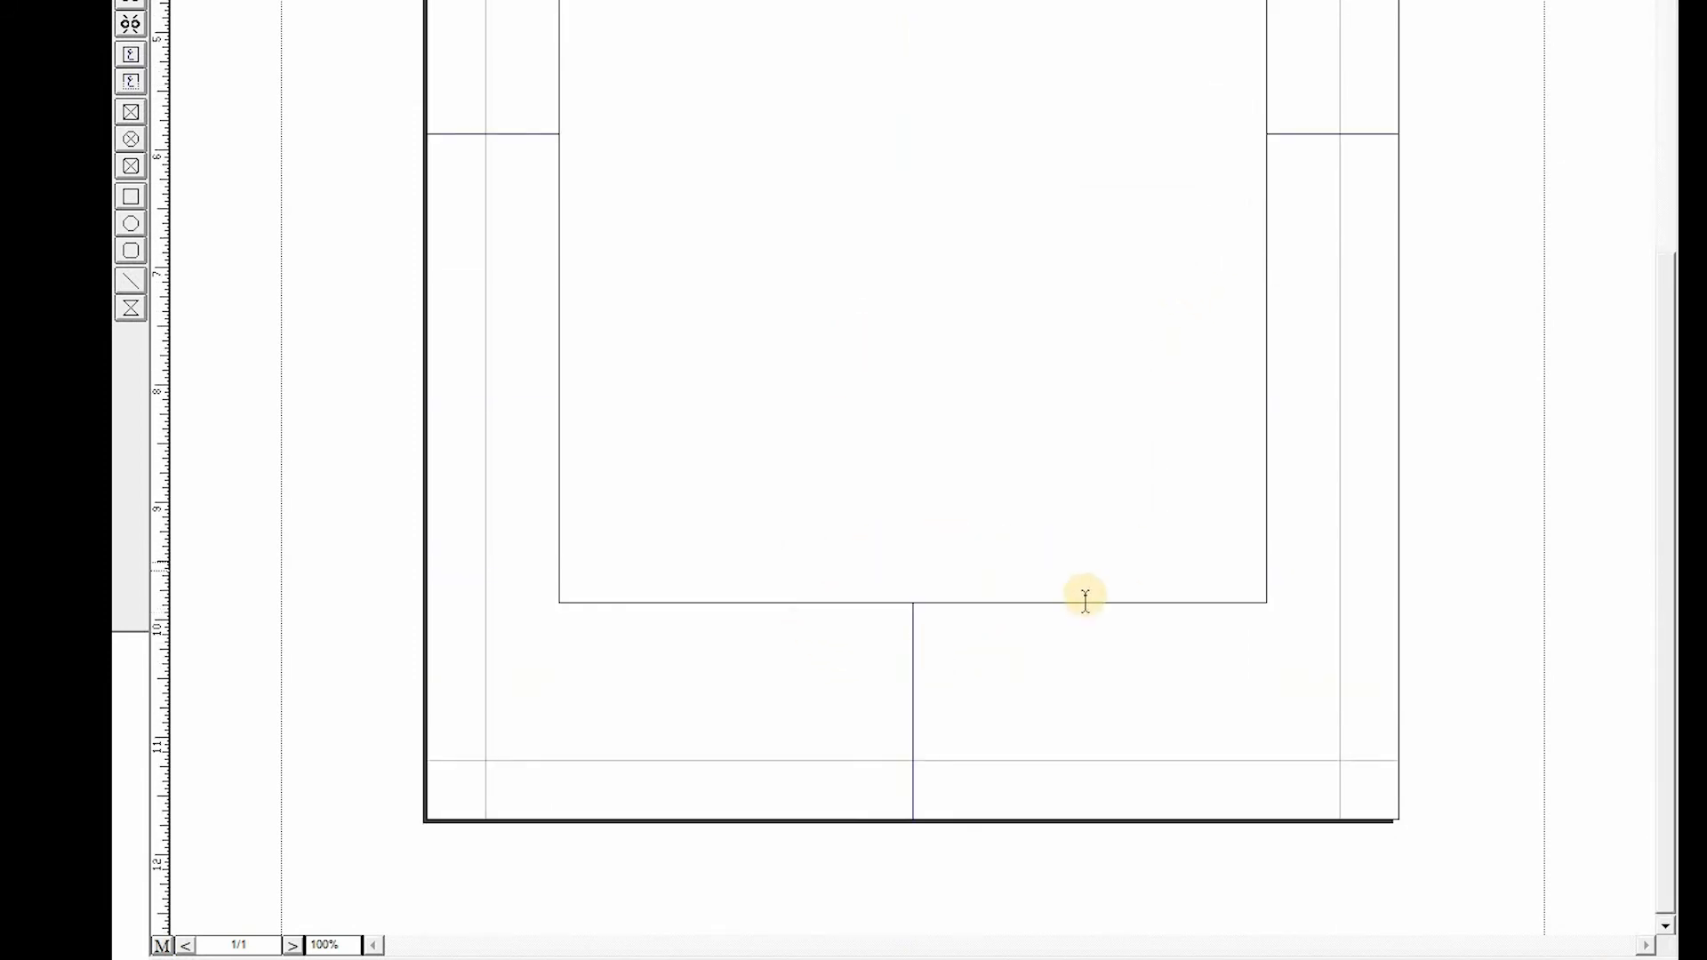
- Insert empty paragraphs in the main text frame until the text flows onto a second page
scroll(903, 569, up, 6)
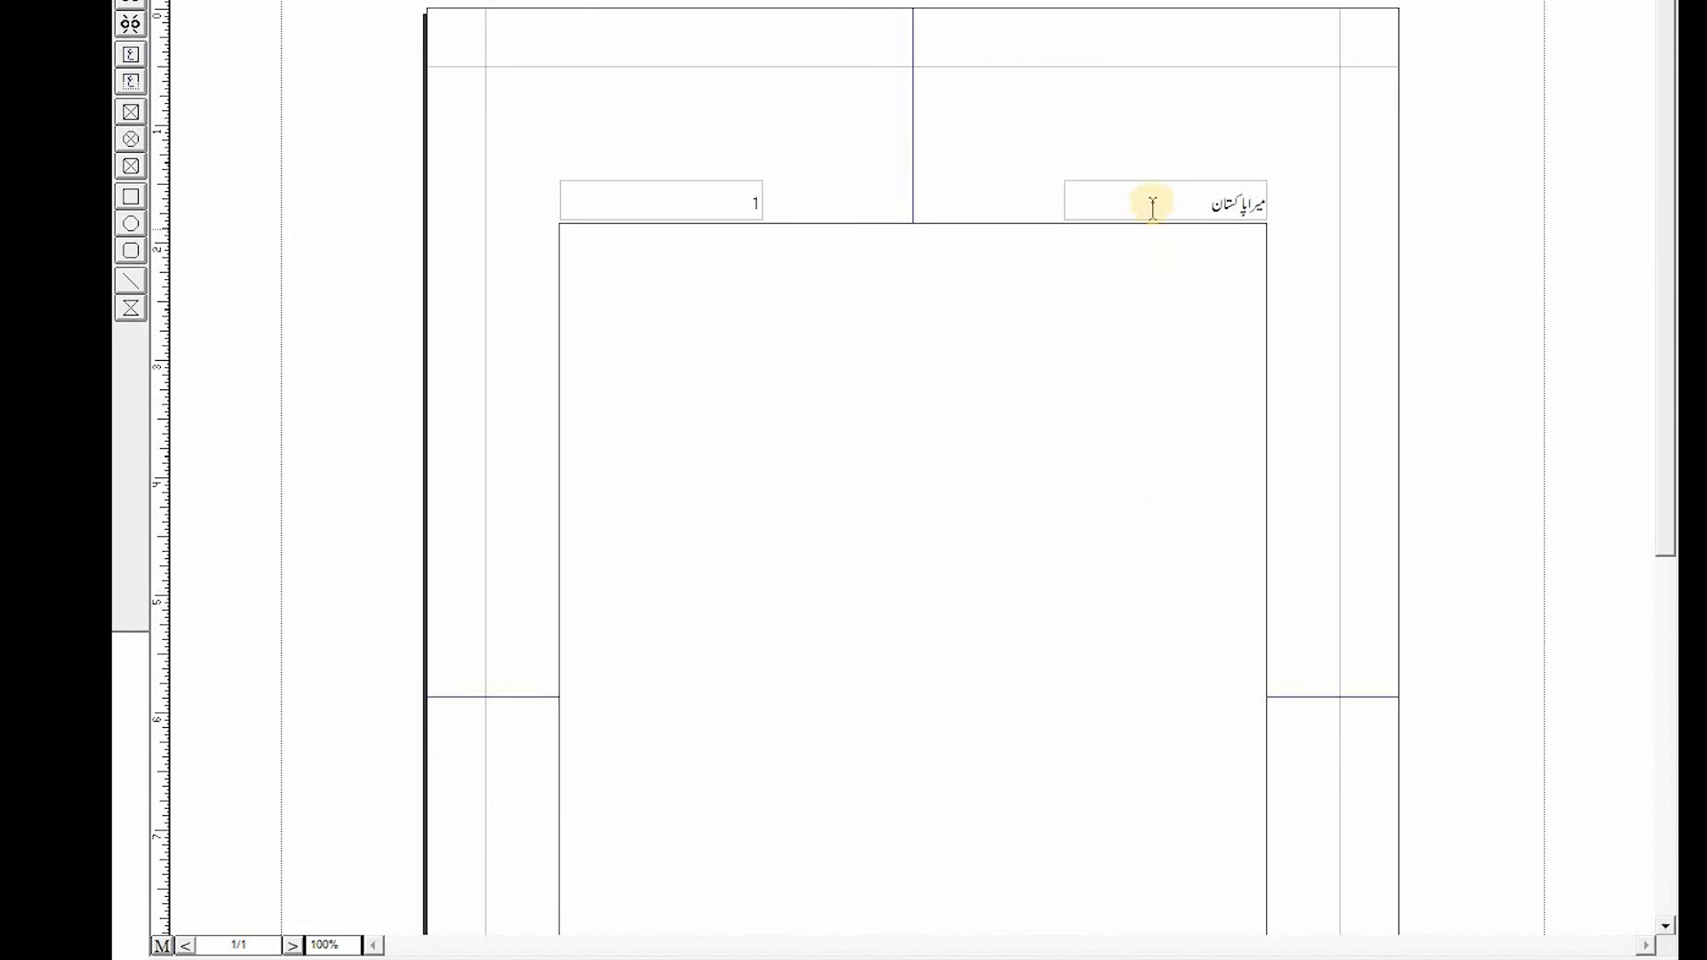
click(1232, 198)
scroll(861, 636, down, 6)
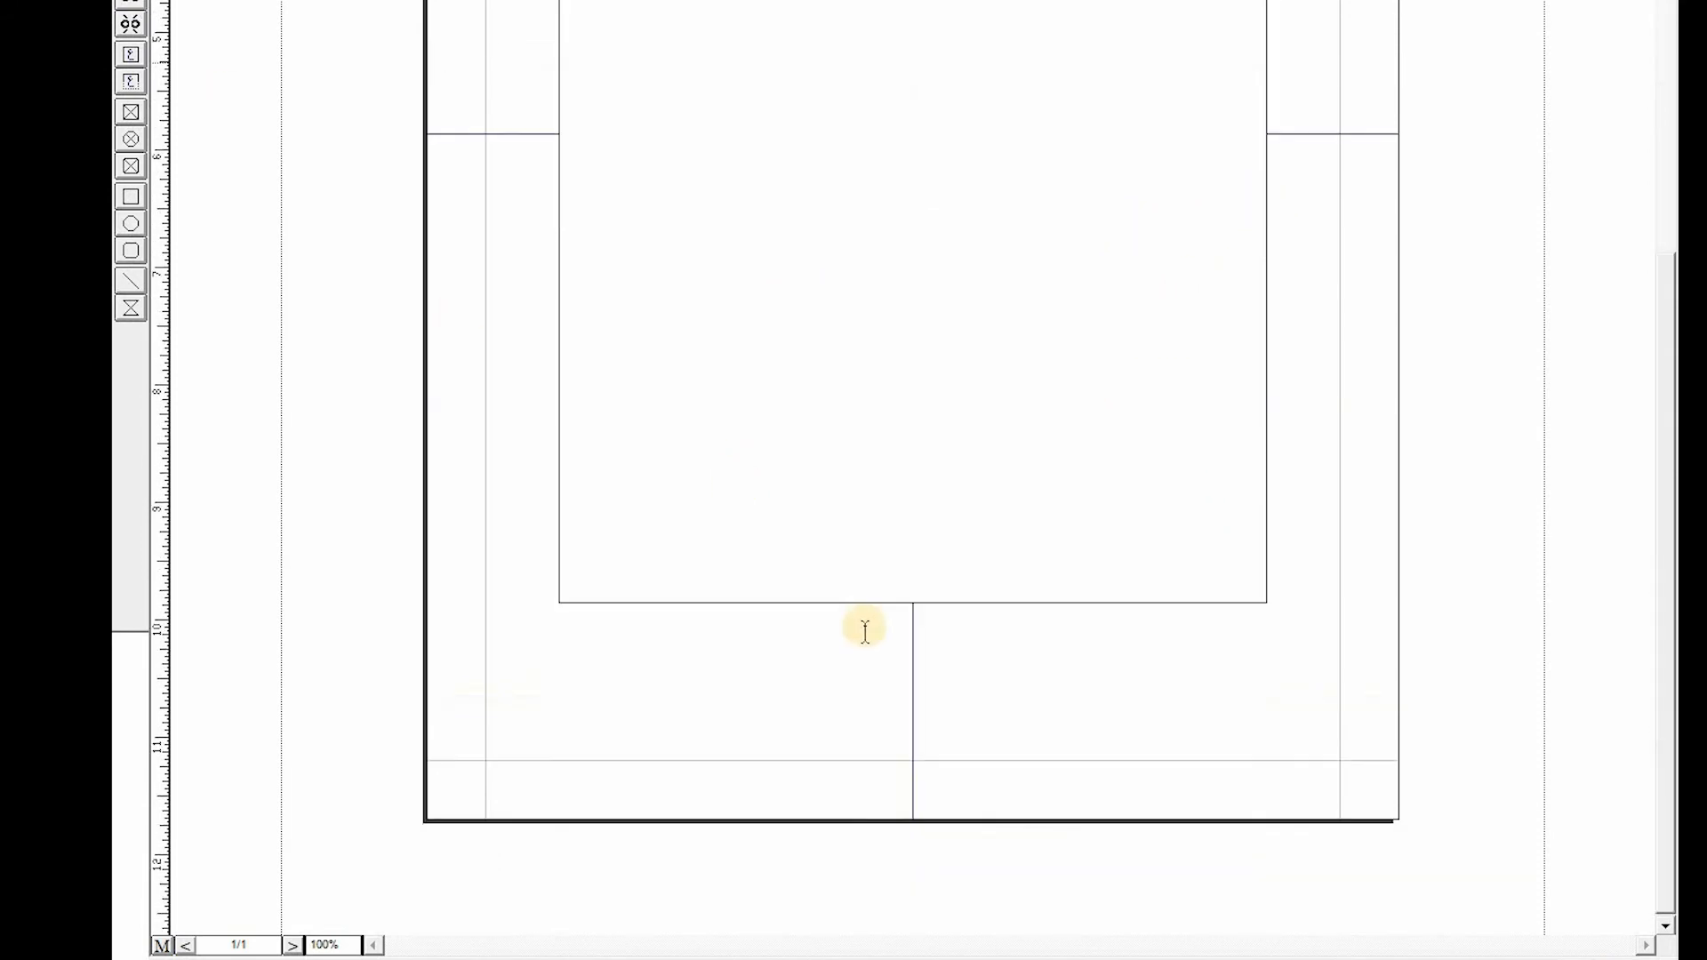
scroll(845, 360, up, 6)
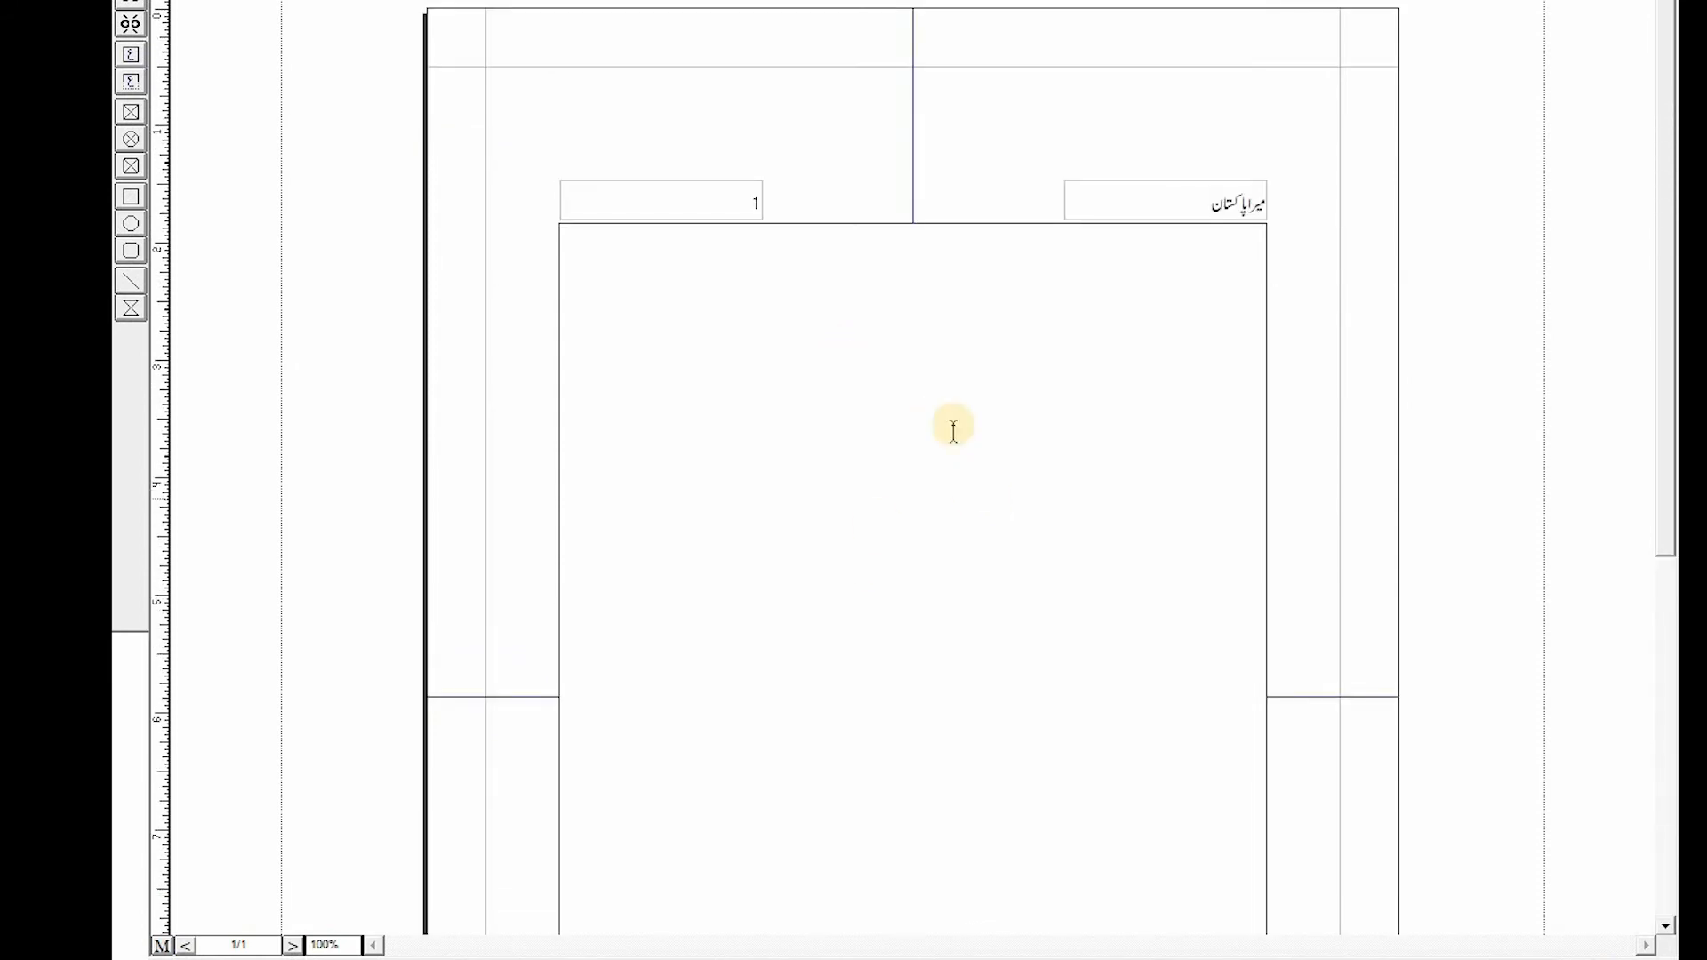
click(931, 399)
key(Return)
key(Return)
click(213, 945)
click(224, 948)
mouse_move(257, 946)
mouse_down()
mouse_move(221, 946)
mouse_move(245, 947)
mouse_up()
click(909, 461)
key(Return)
key(Return)
key(Return)
key(Return)
key(Return)
key(Return)
key(Return)
key(Return)
key(Return)
key(Return)
key(Return)
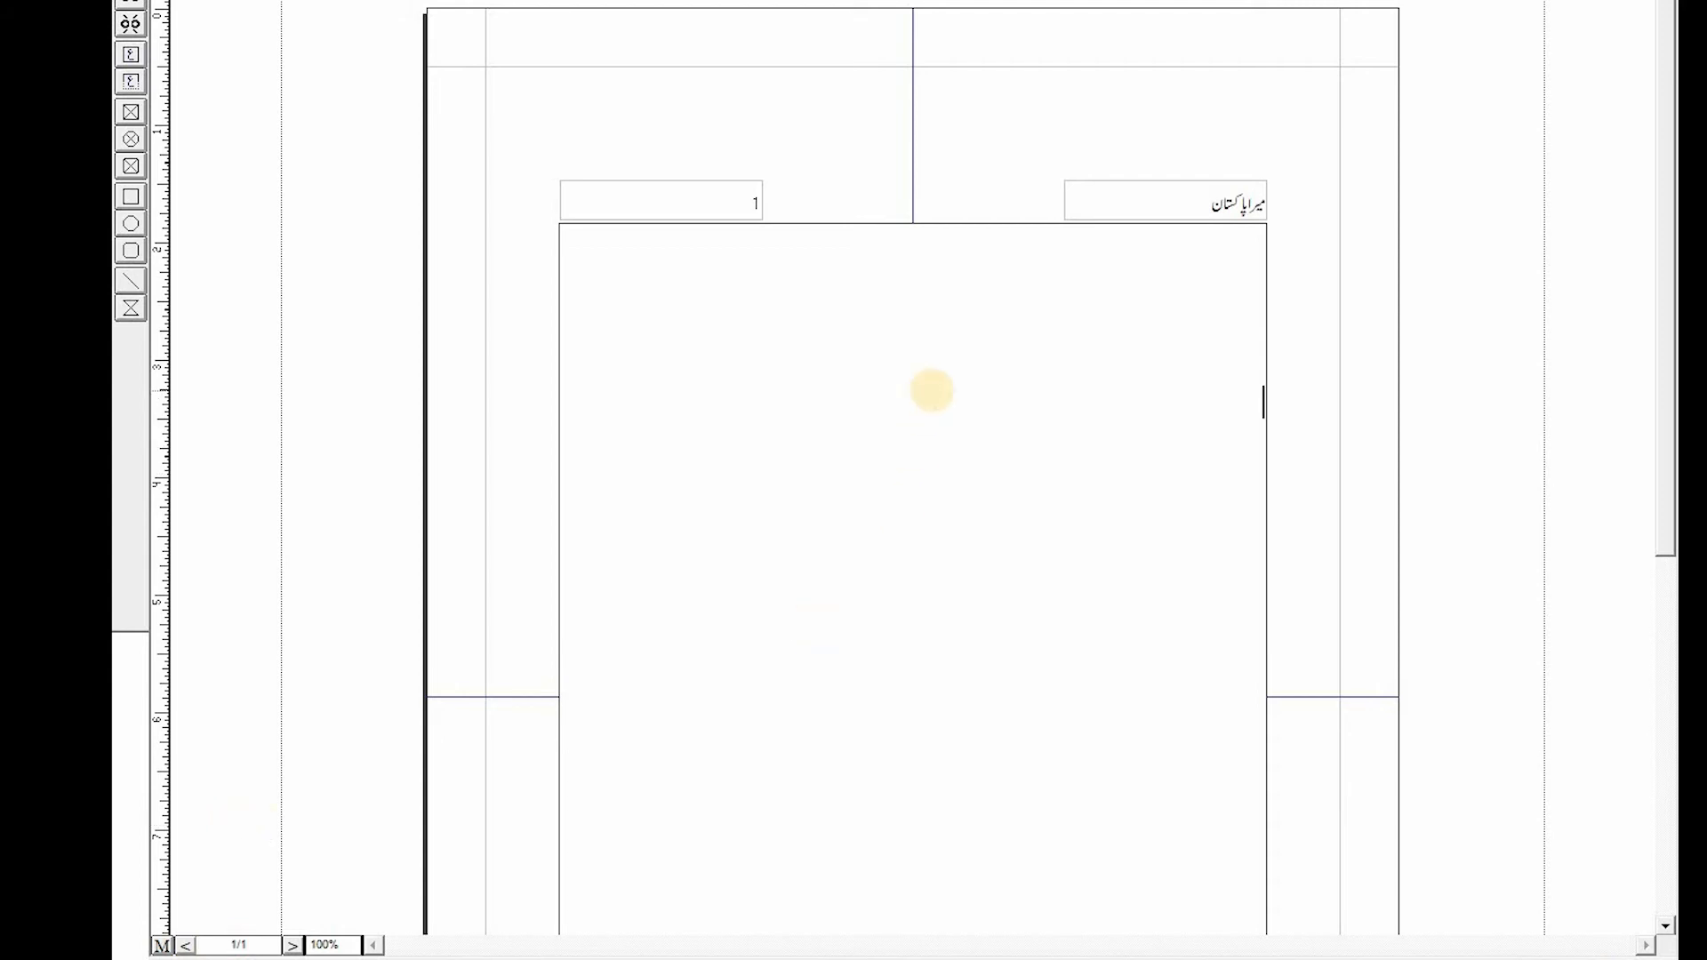
key(Return)
key(Return)
key(Return)
key(Return)
key(Return)
key(Return)
key(Return)
key(Return)
key(Return)
key(Return)
key(Return)
key(Return)
key(Return)
key(Return)
key(Return)
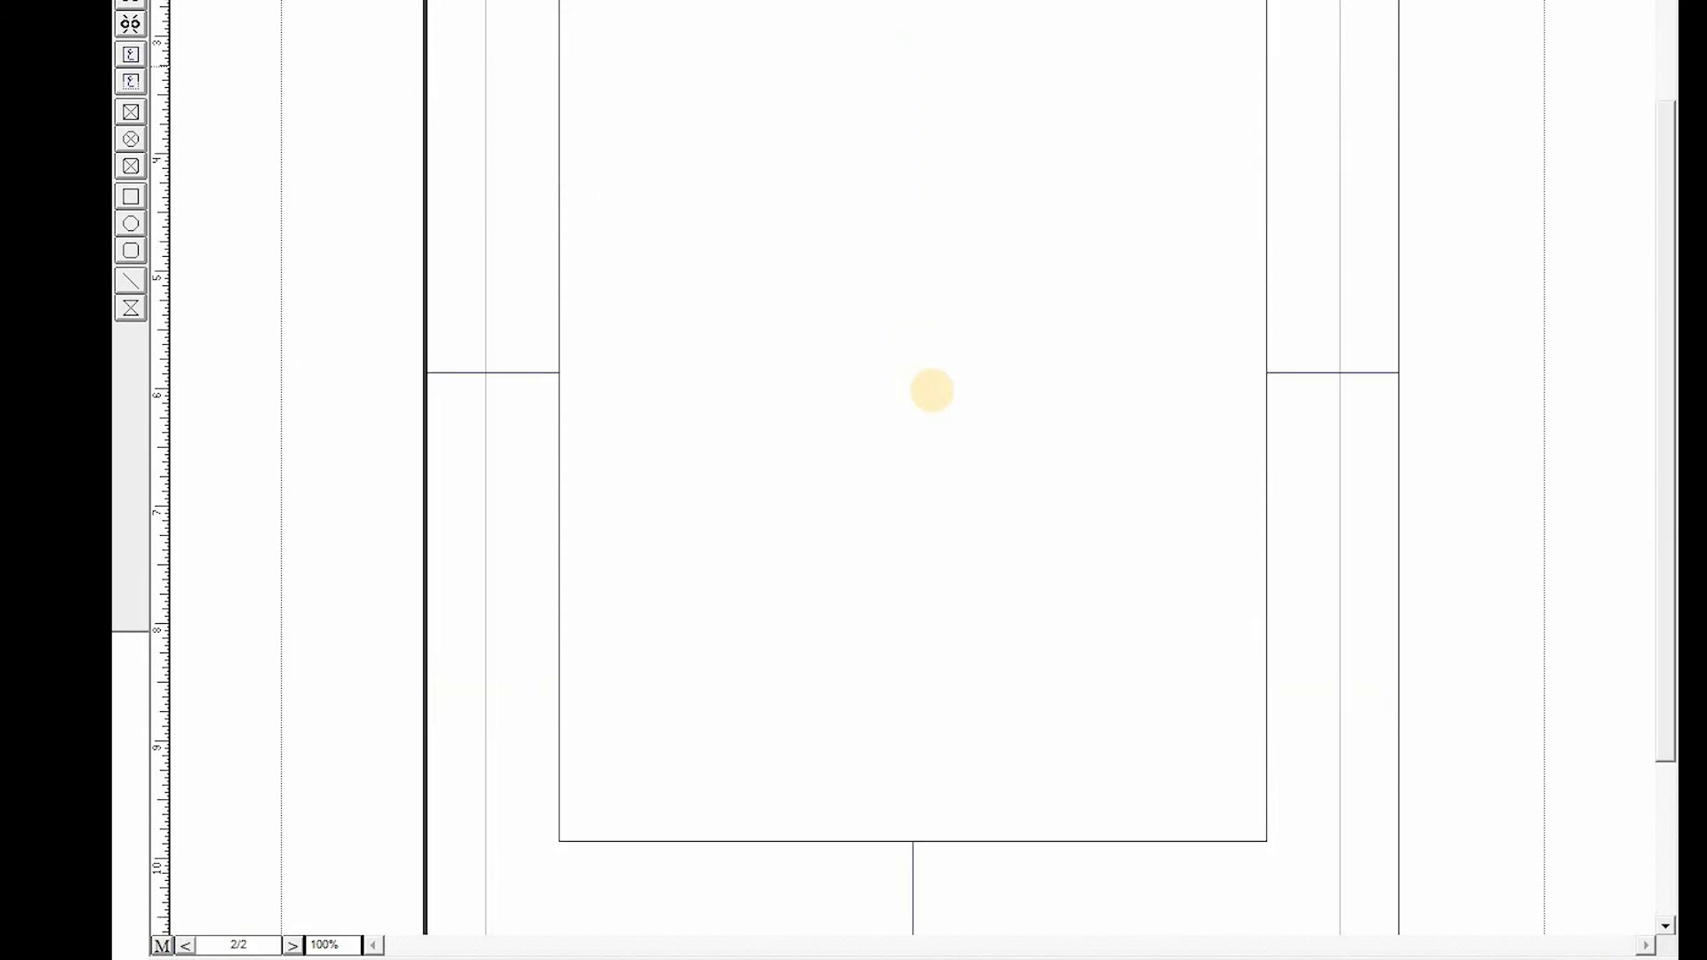
- Browse between pages 1 and 2 to compare the automatic page numbers in their headers
scroll(827, 498, up, 3)
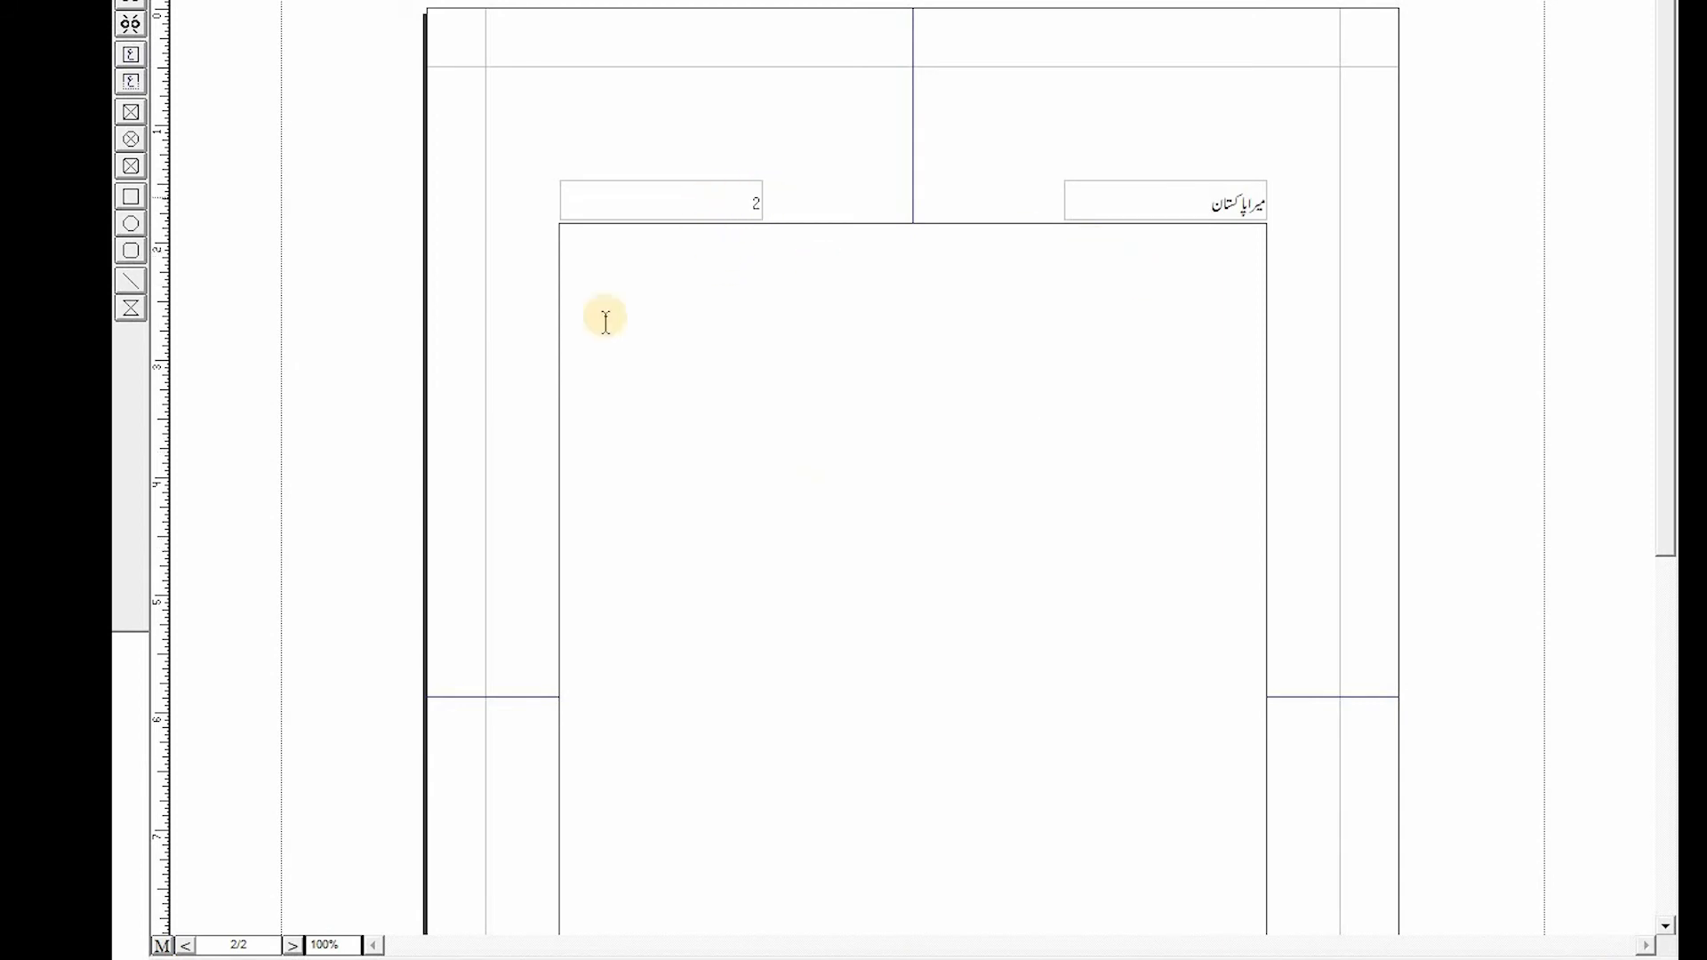
double_click(240, 945)
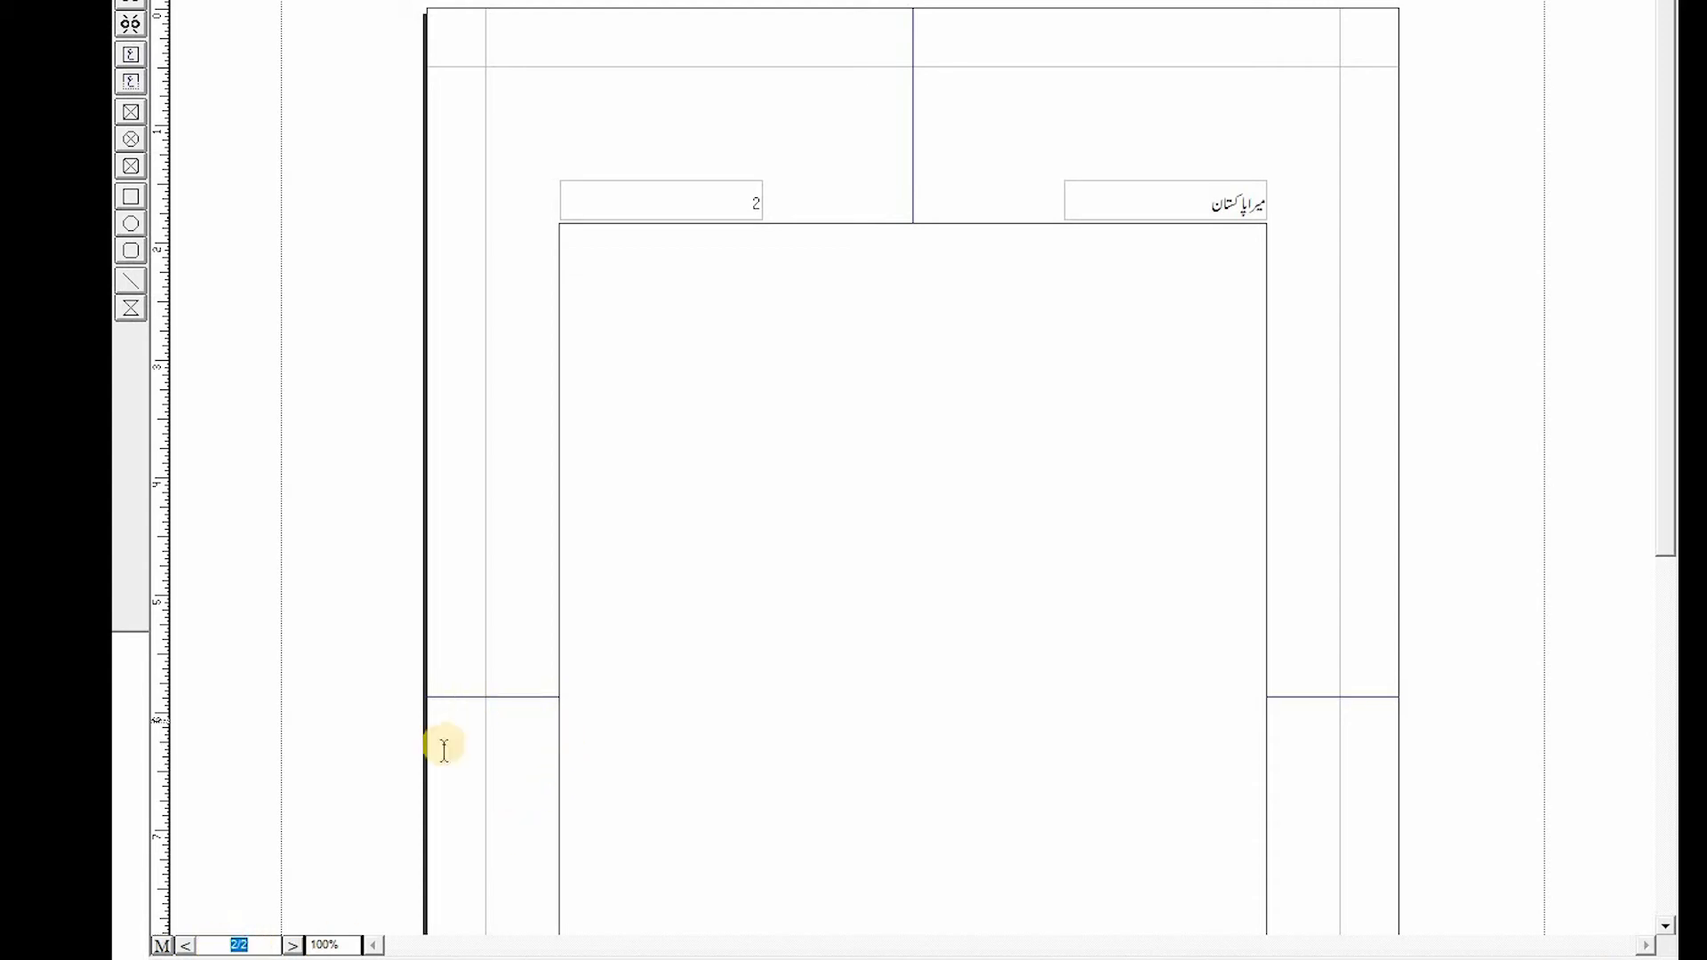
click(242, 945)
double_click(236, 945)
click(295, 945)
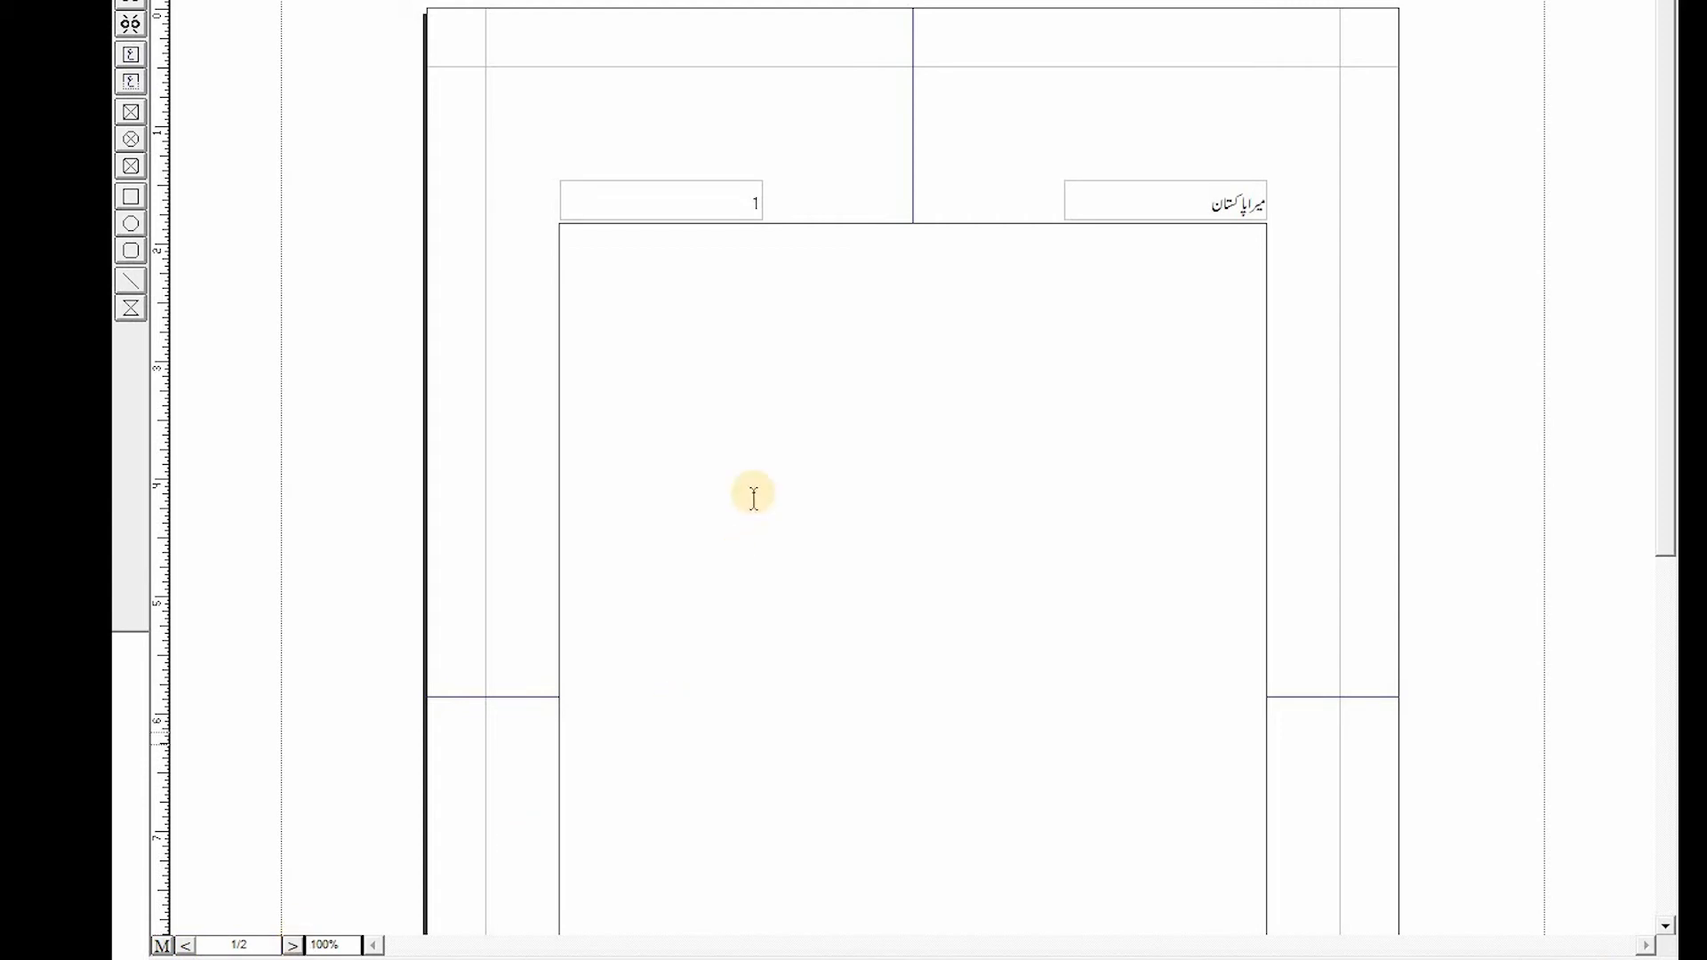
click(186, 945)
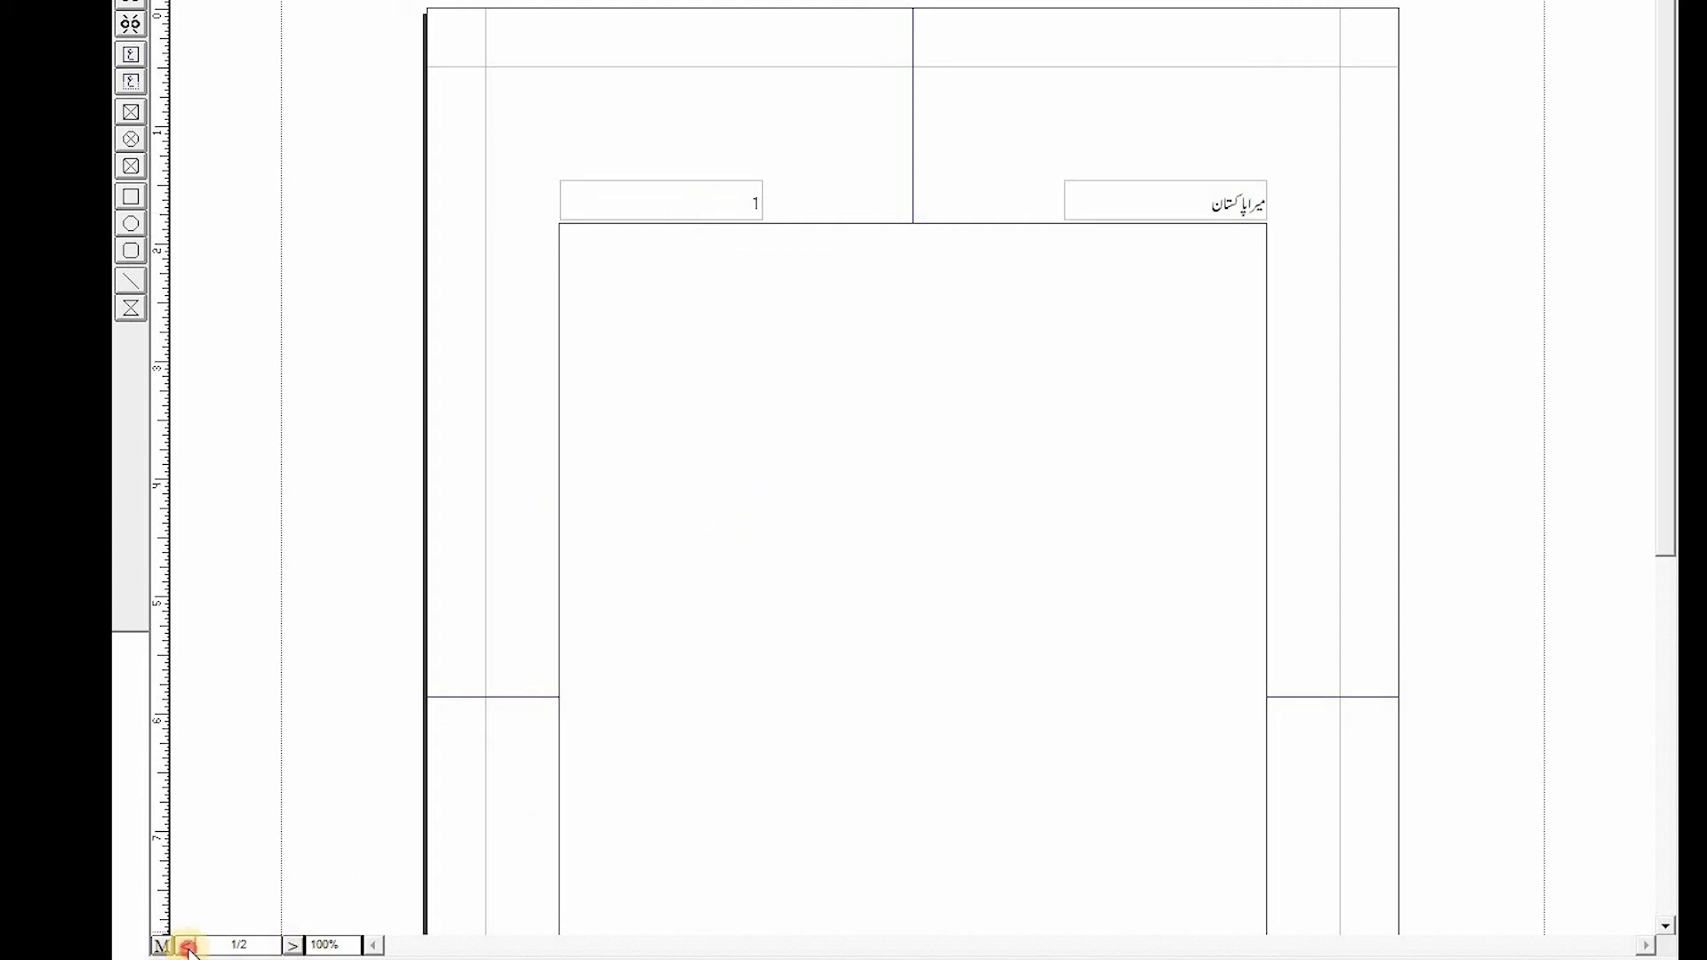
scroll(811, 838, down, 5)
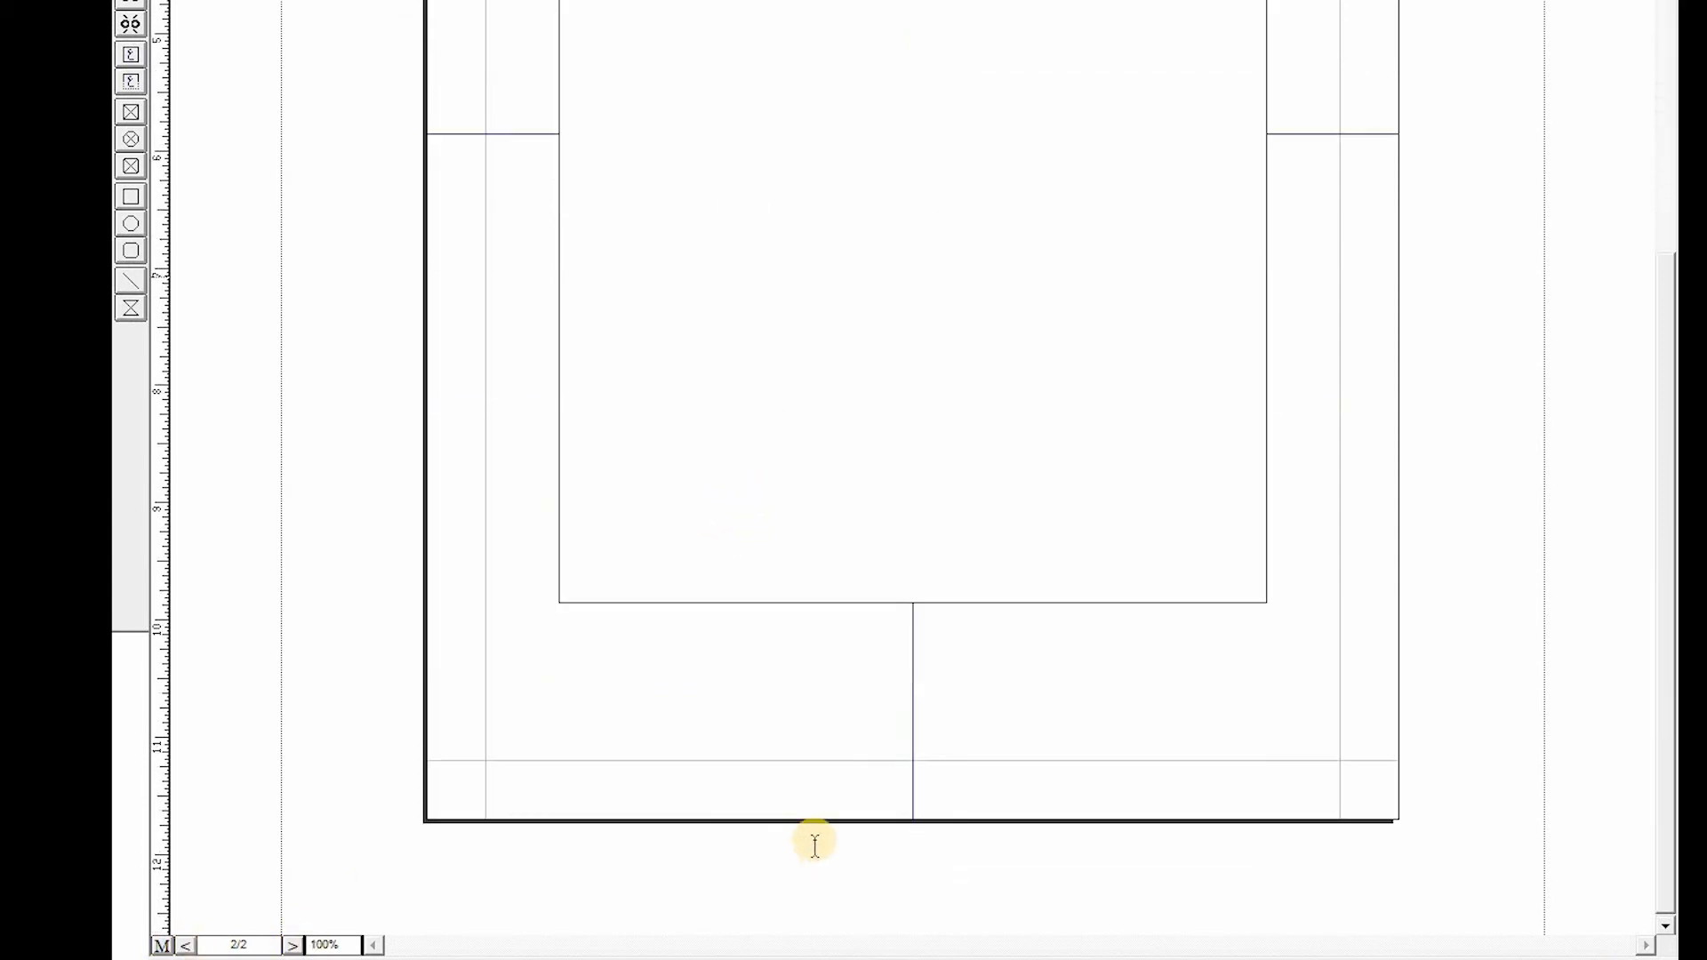
scroll(811, 838, up, 5)
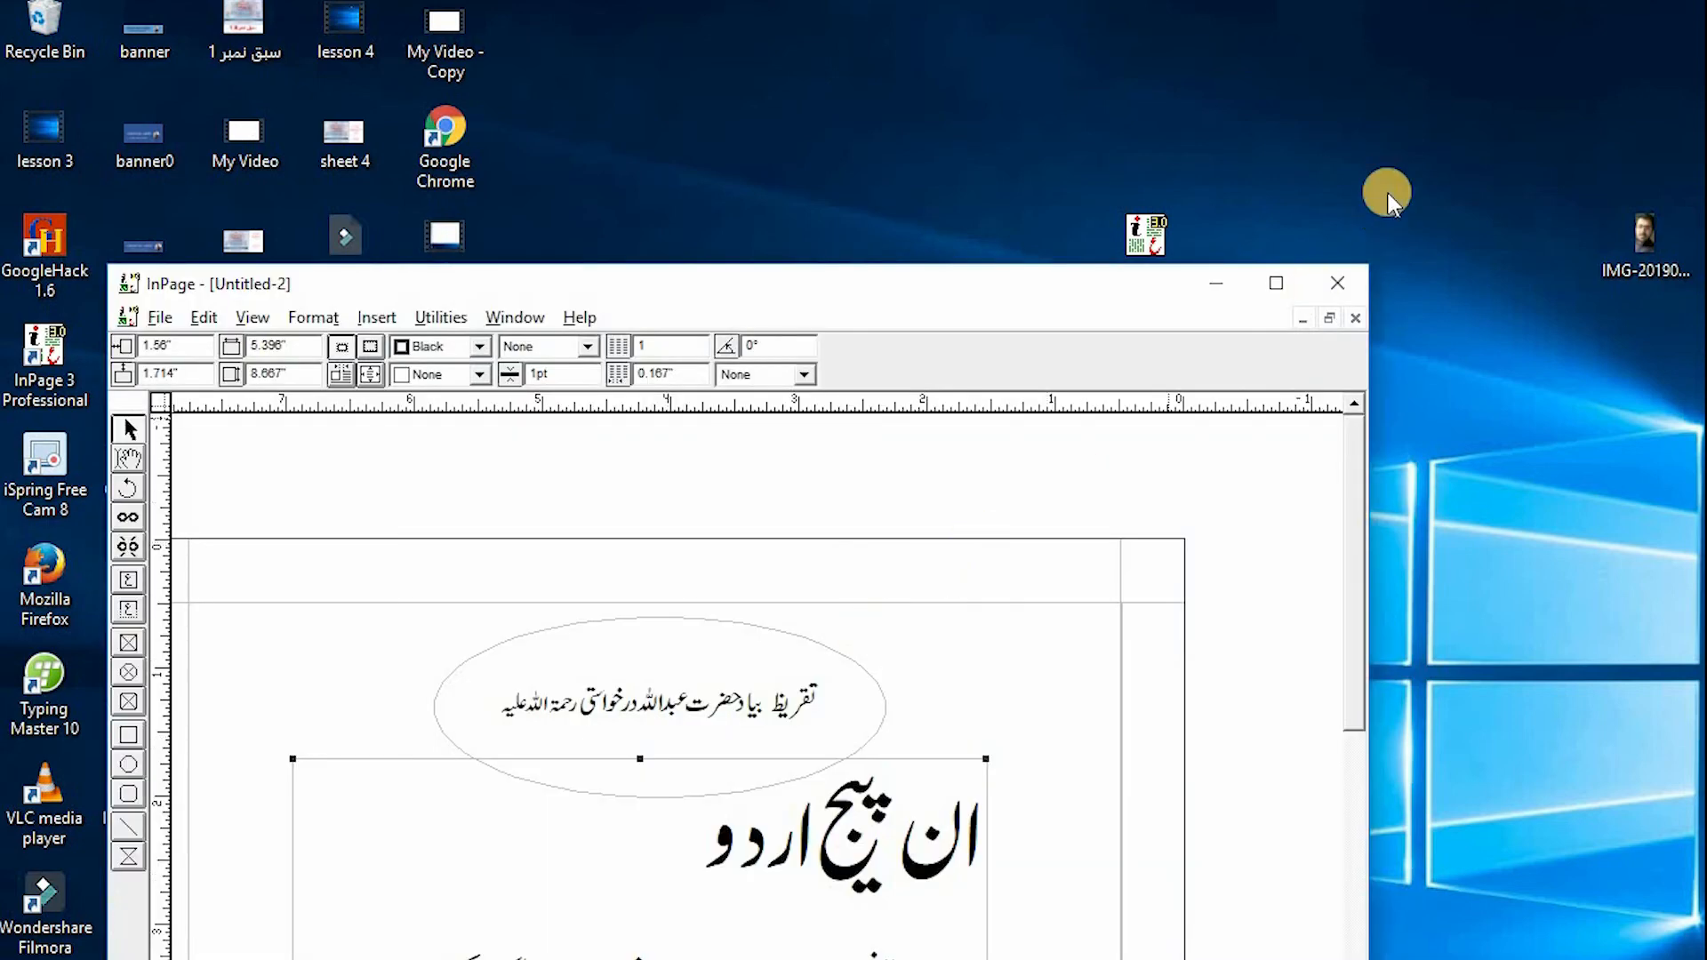
- Close InPage without saving either of the open untitled documents
click(1337, 283)
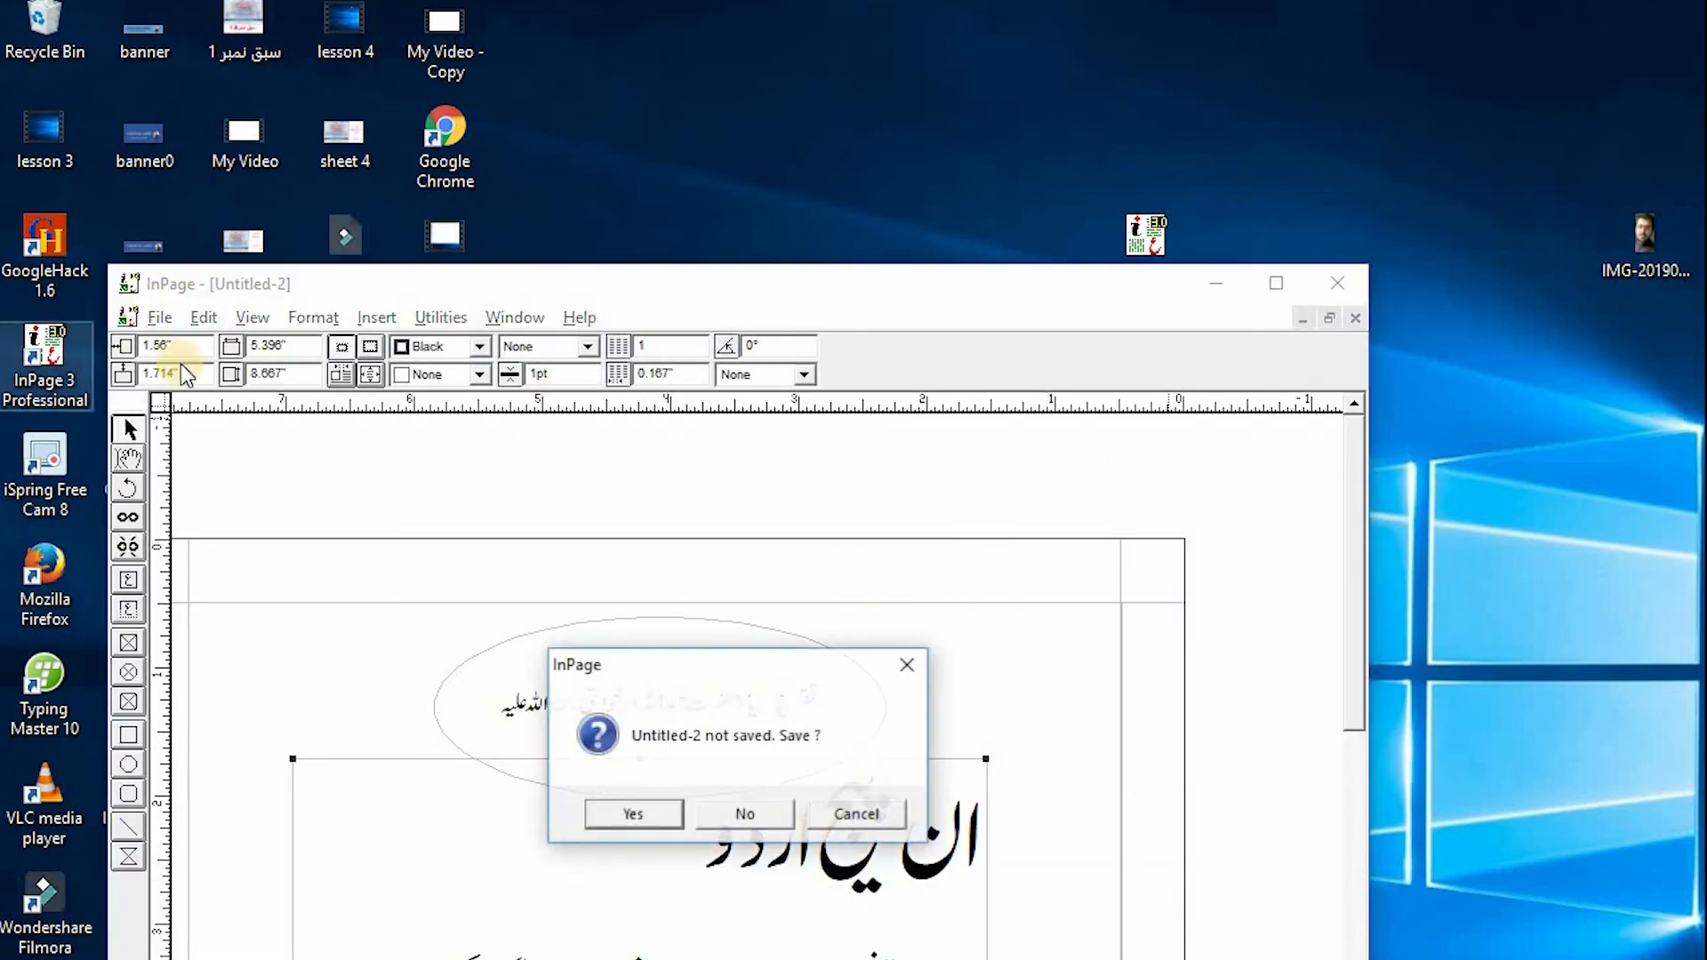
click(739, 814)
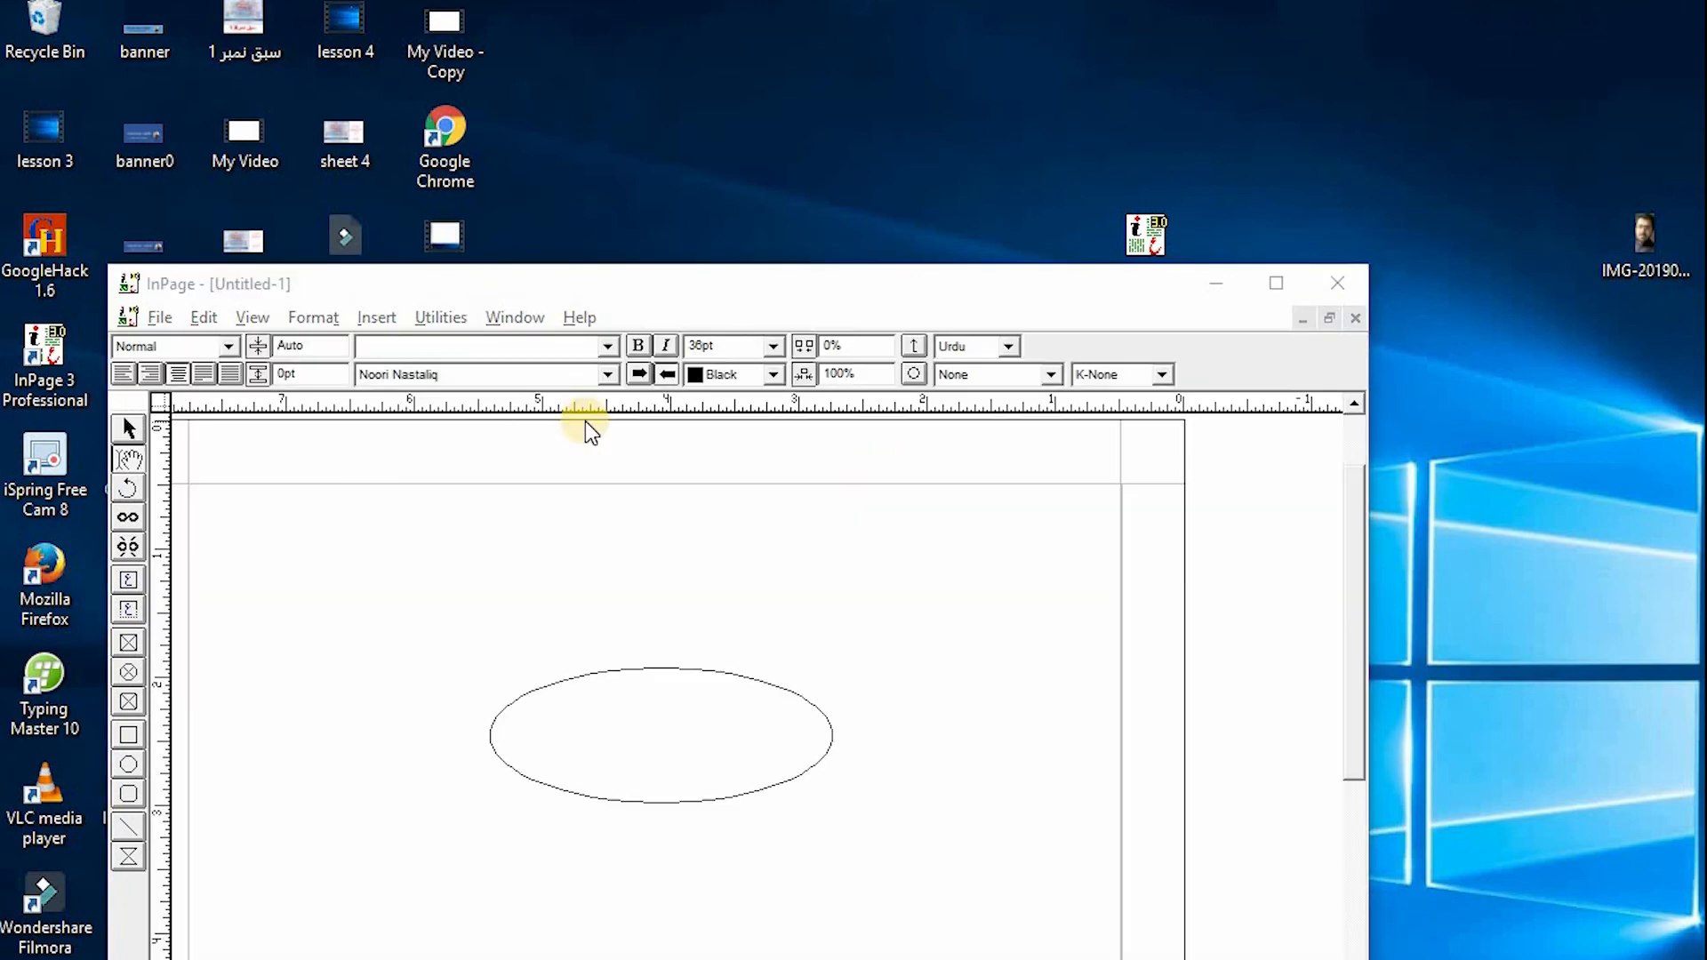
click(746, 811)
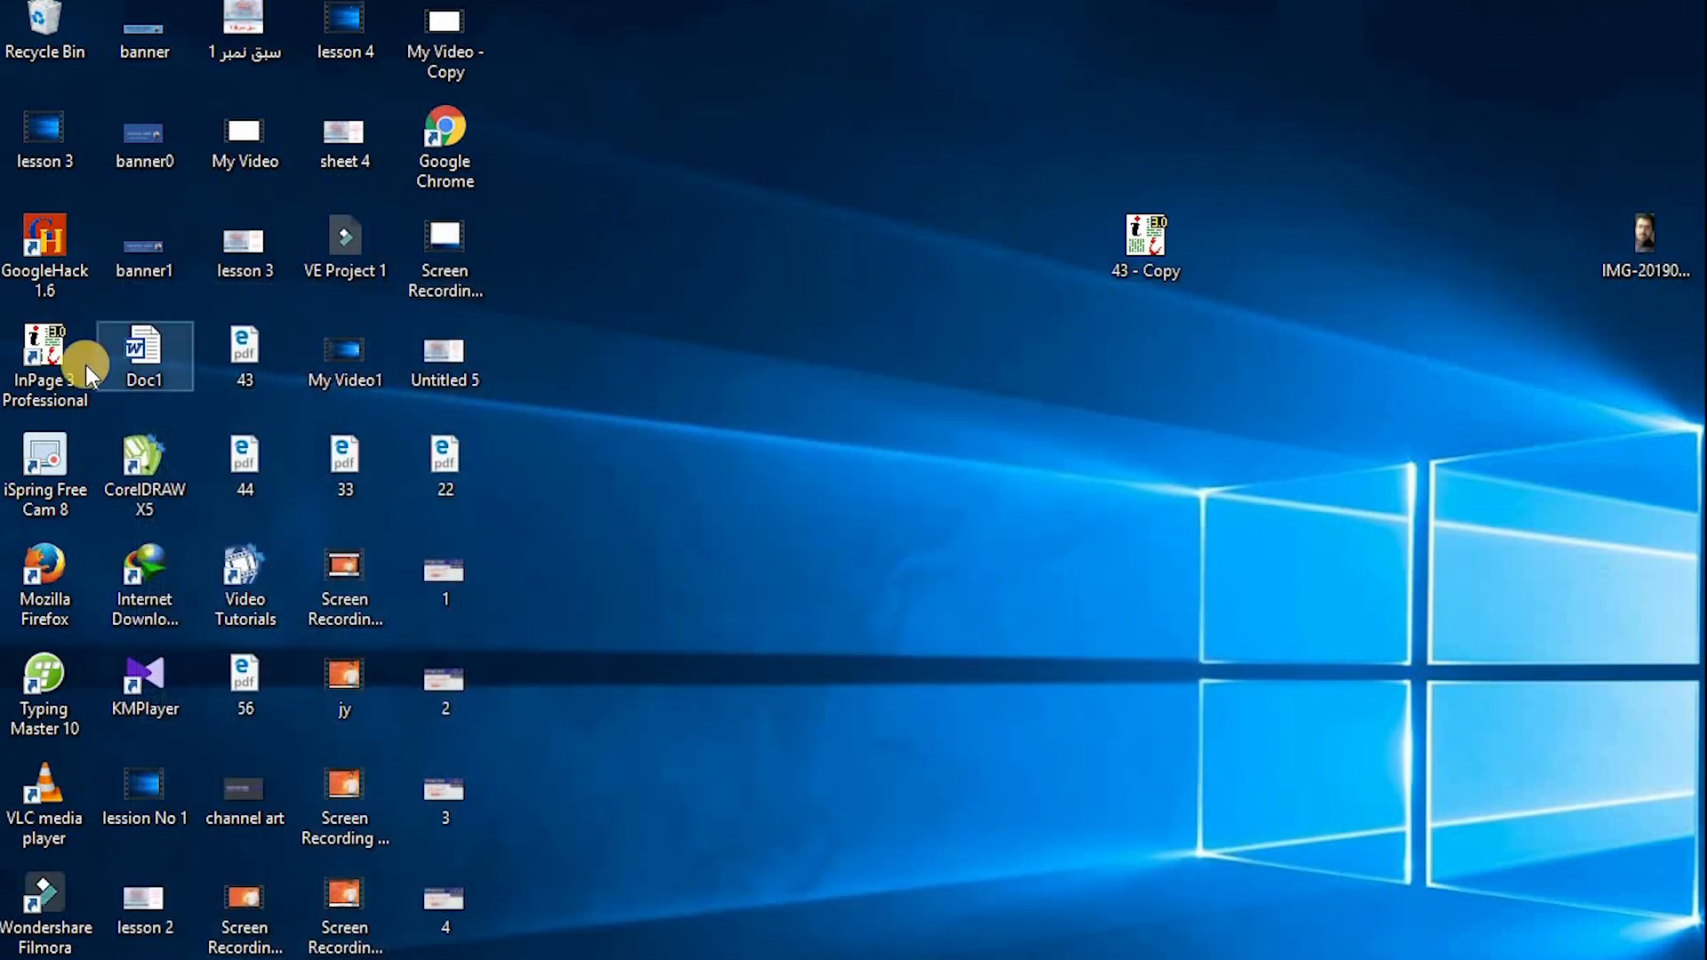
- Relaunch InPage, maximize its window and create a new document with the default settings
double_click(53, 369)
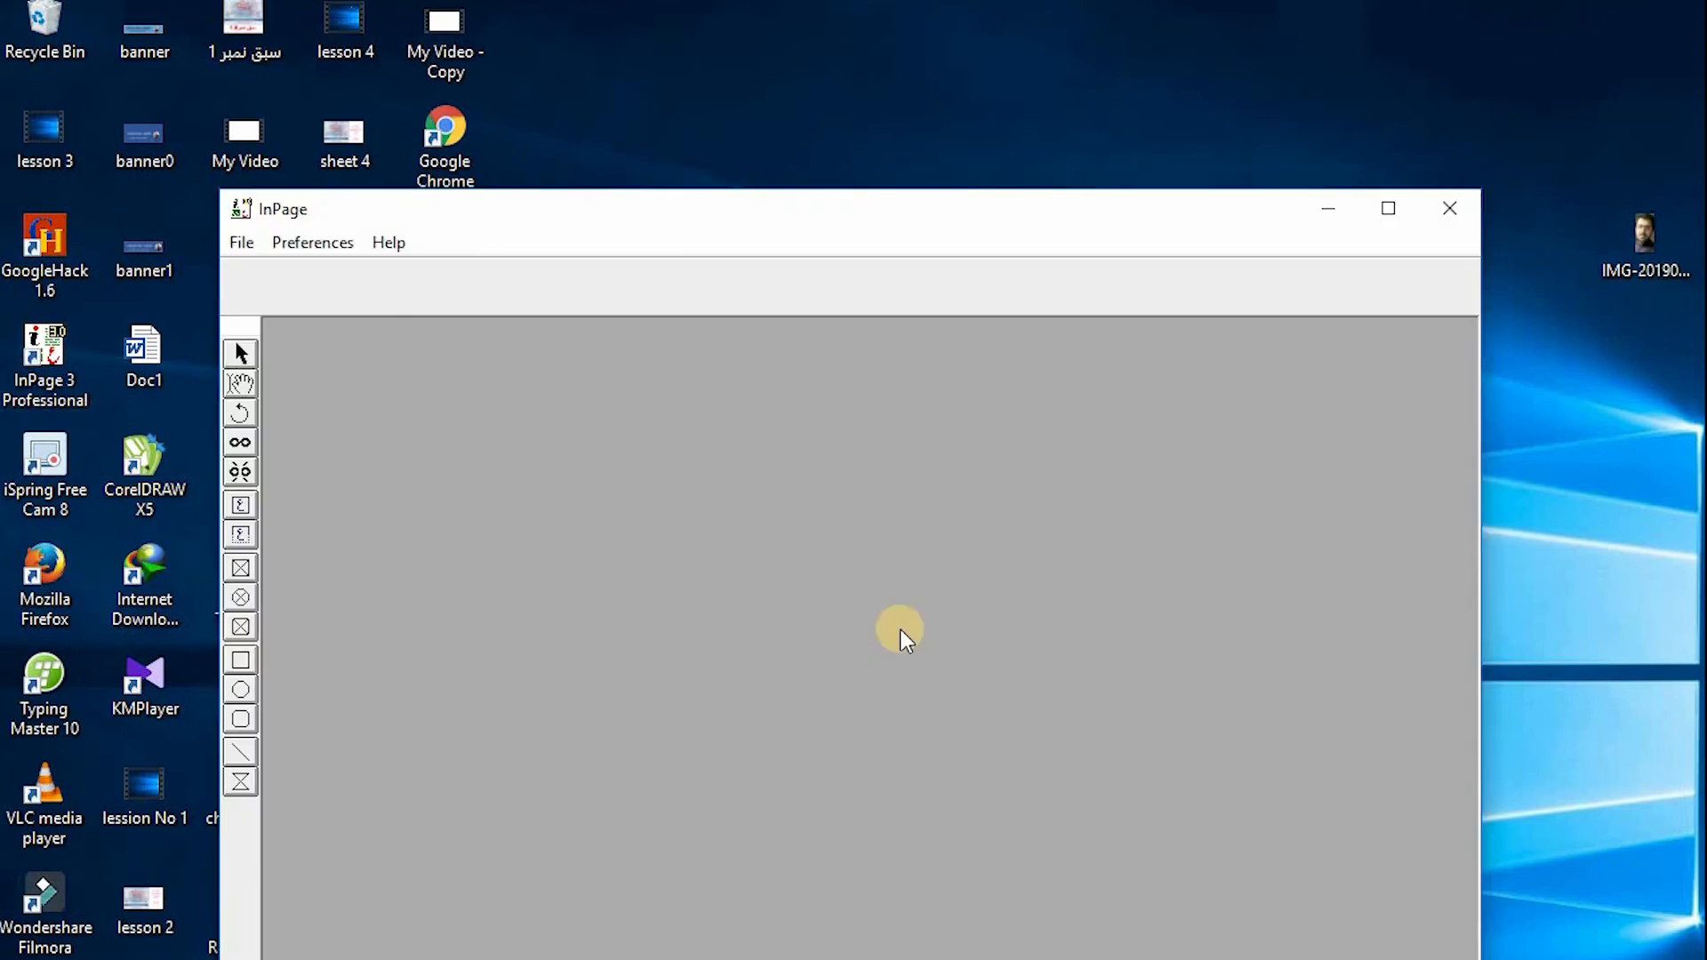
click(1359, 218)
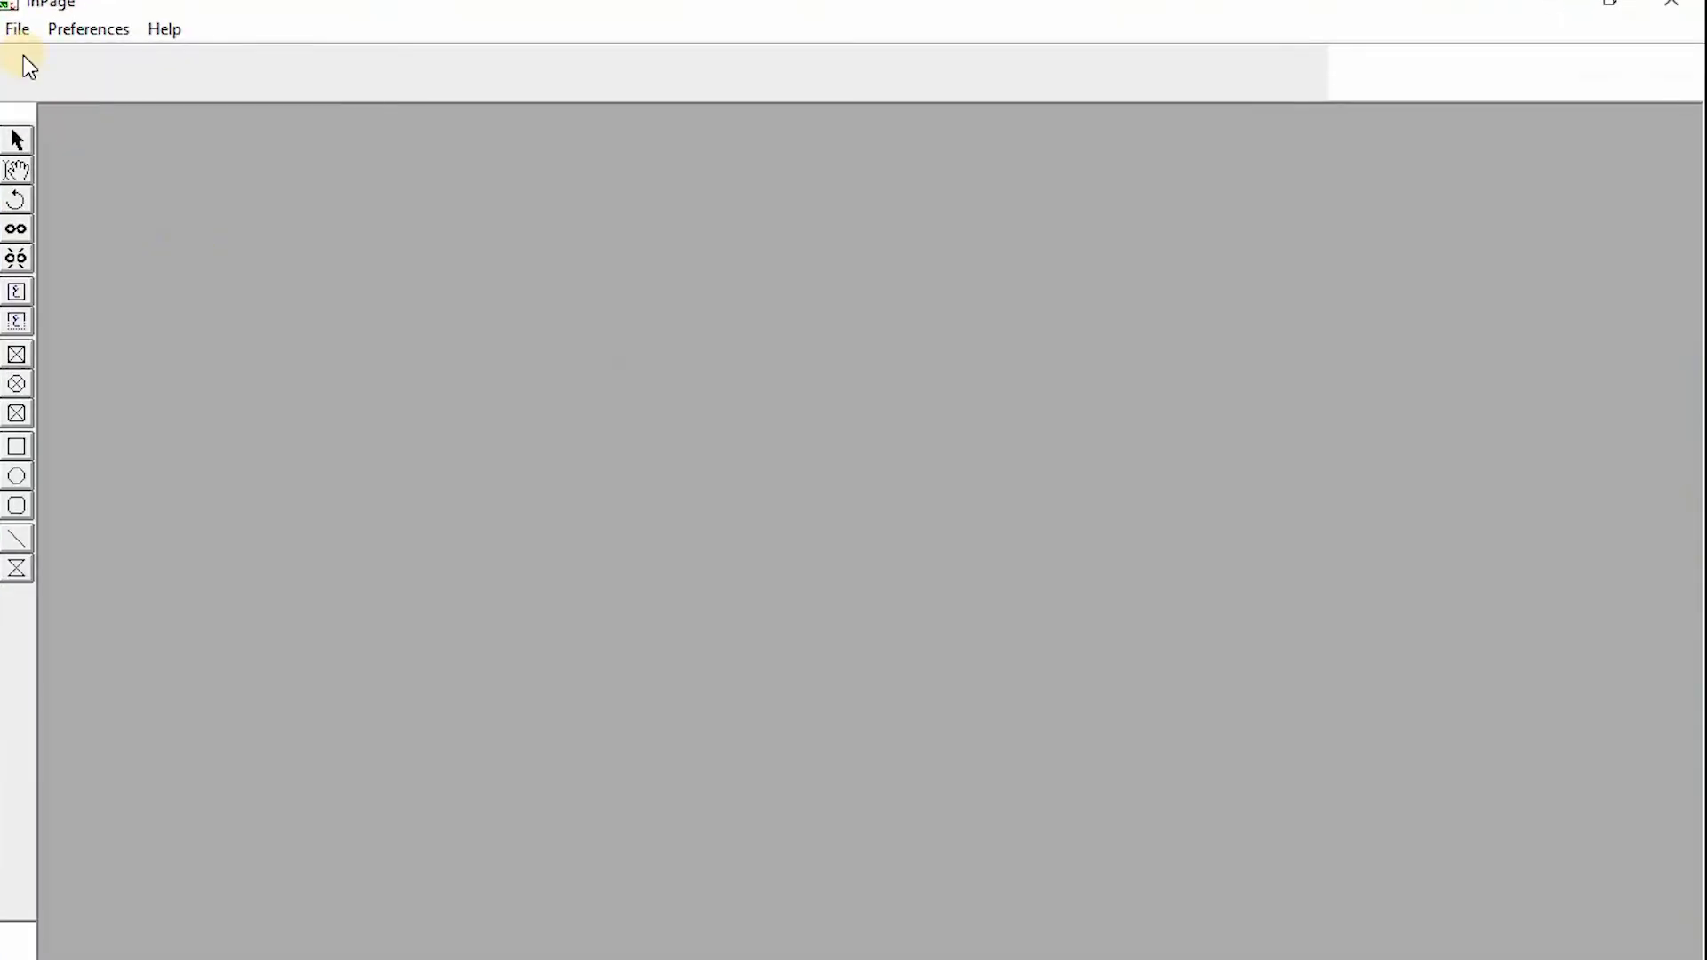
click(16, 34)
click(131, 61)
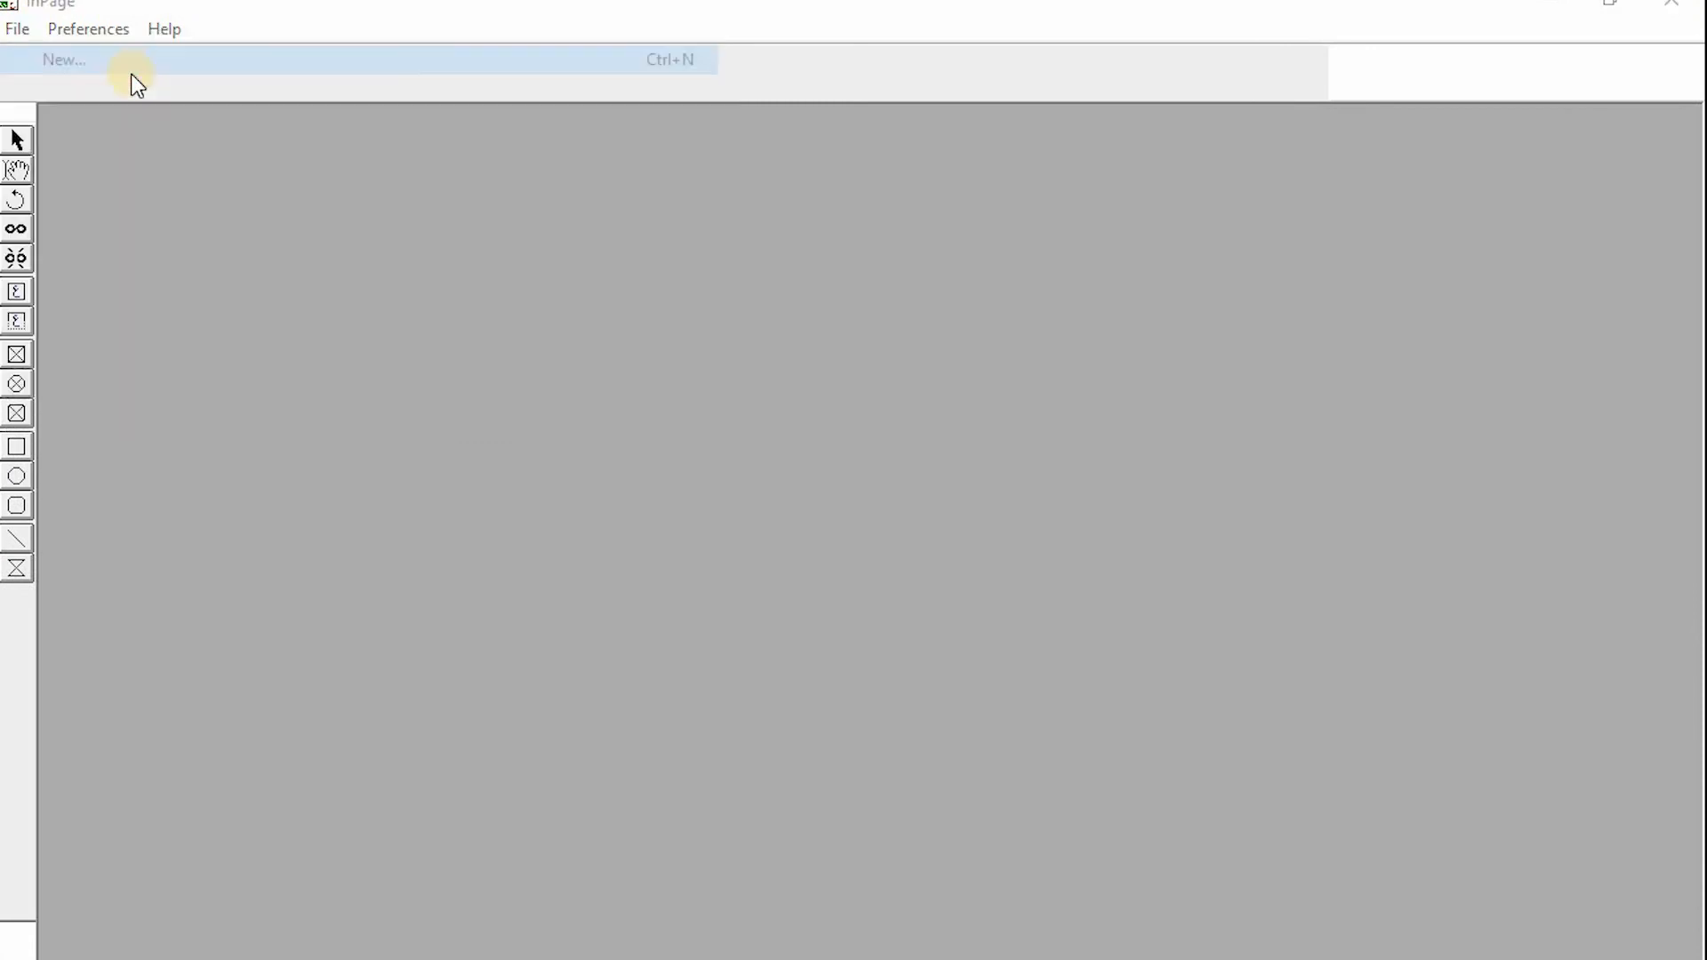
click(1046, 576)
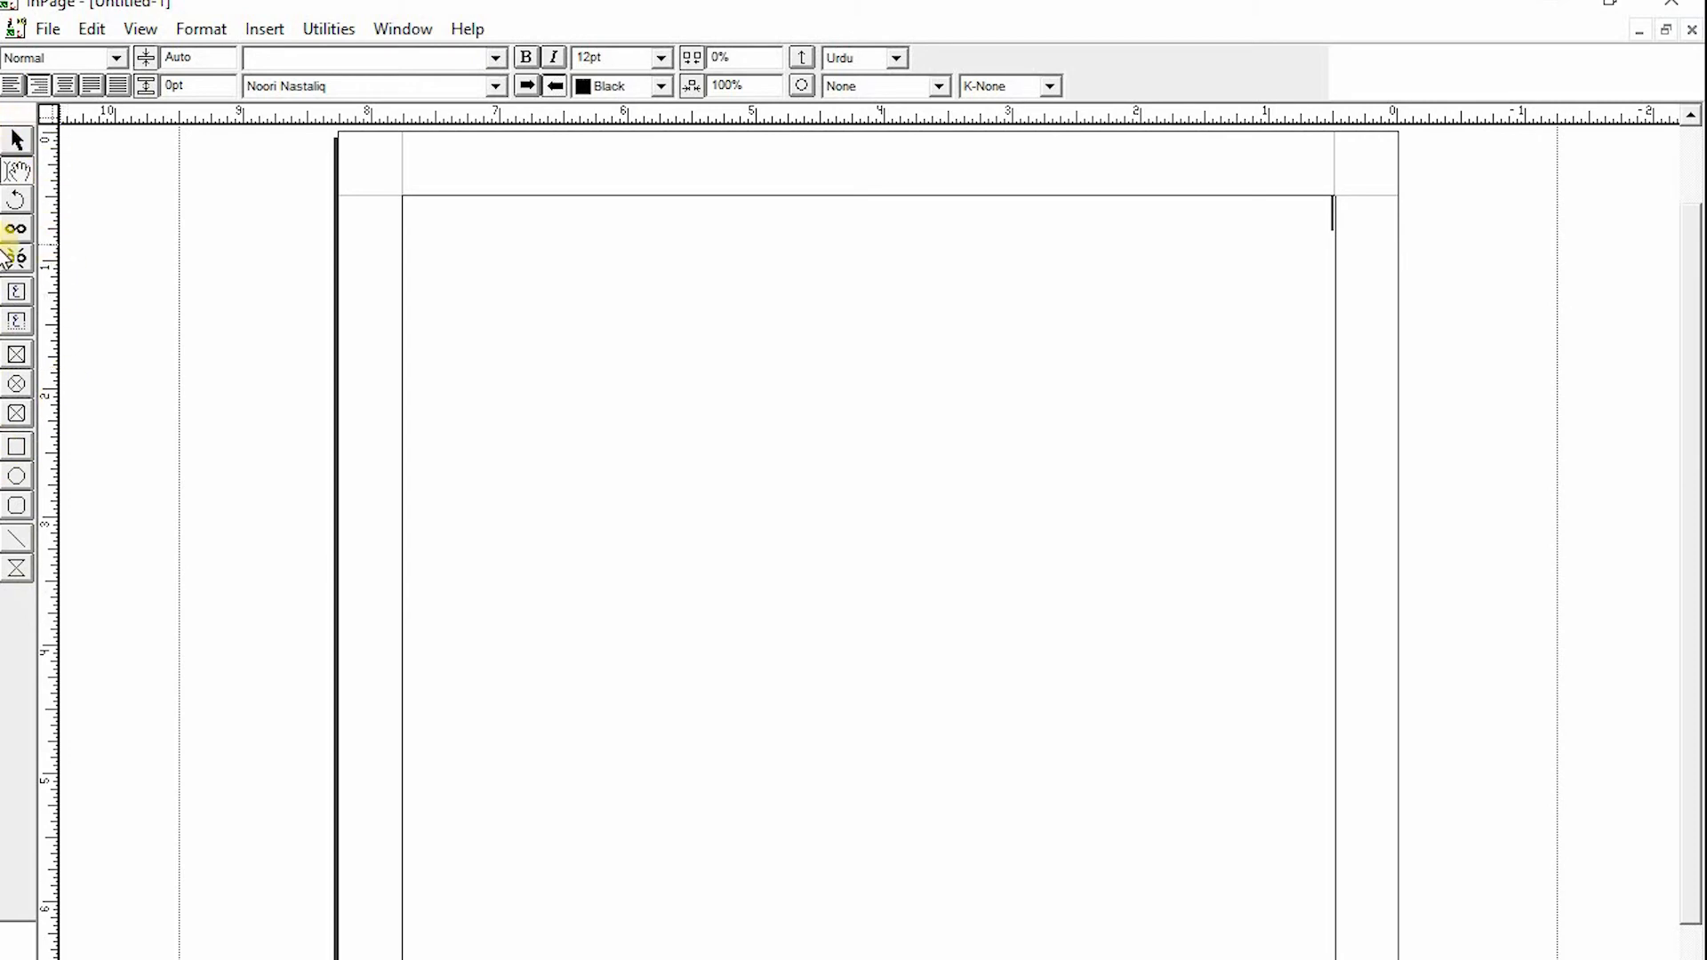
- Draw a text box about 3.6 by 1.2 inches in the upper middle of the page
click(17, 143)
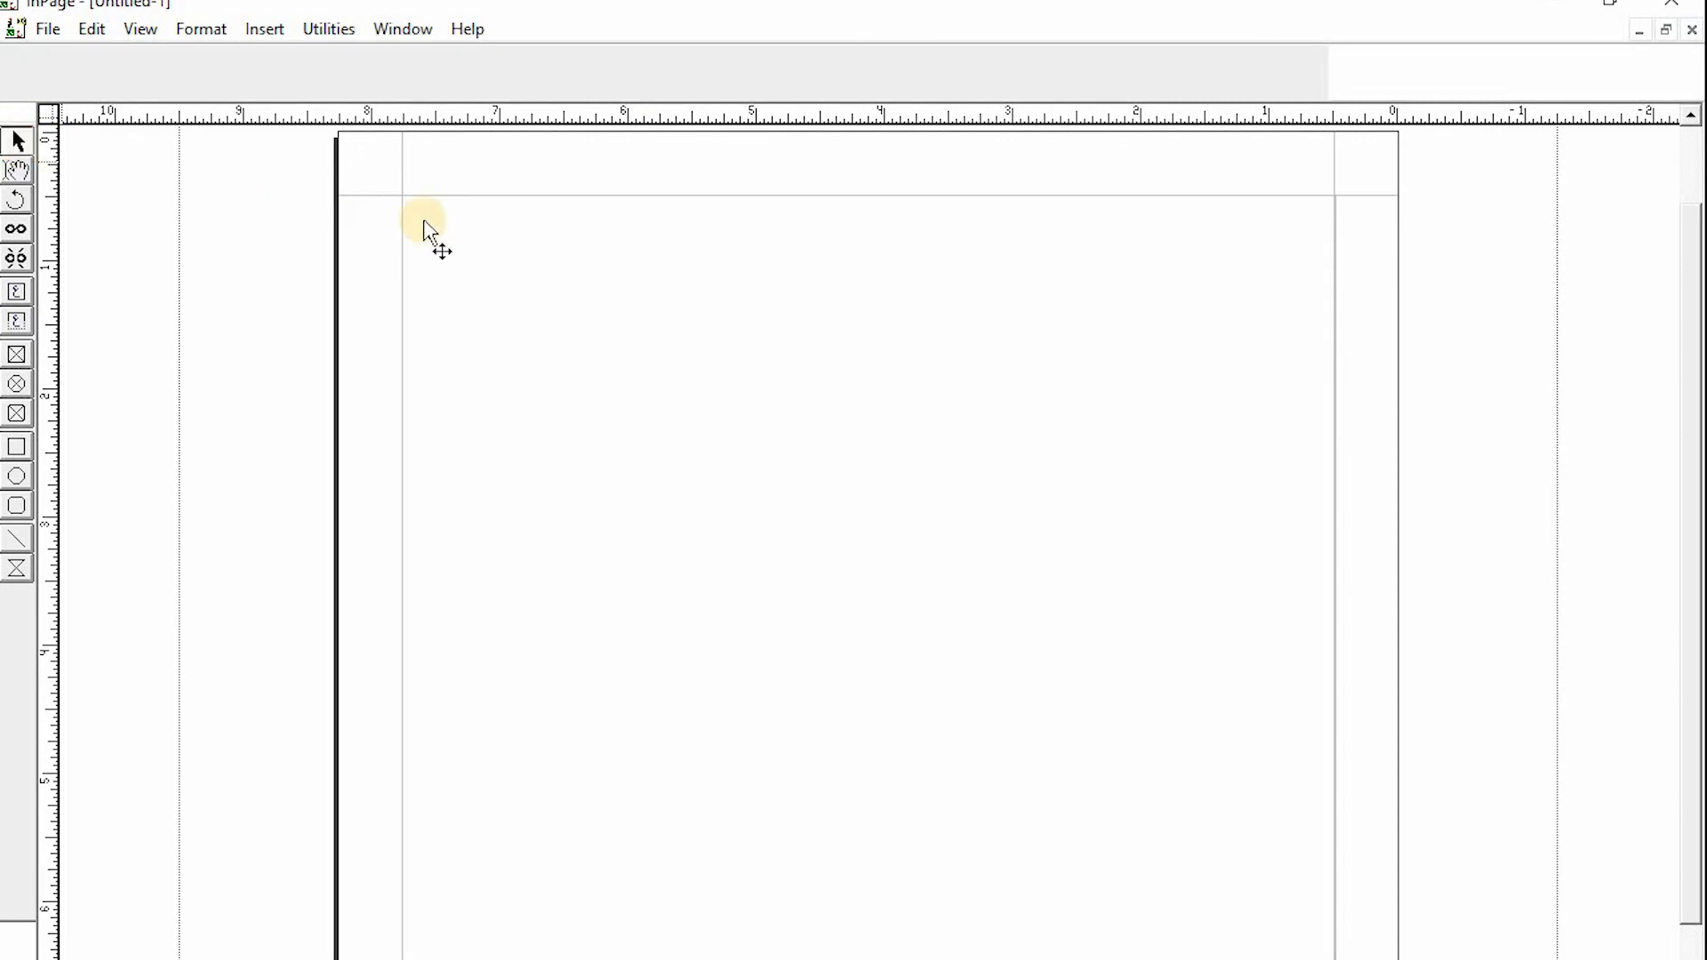
click(673, 296)
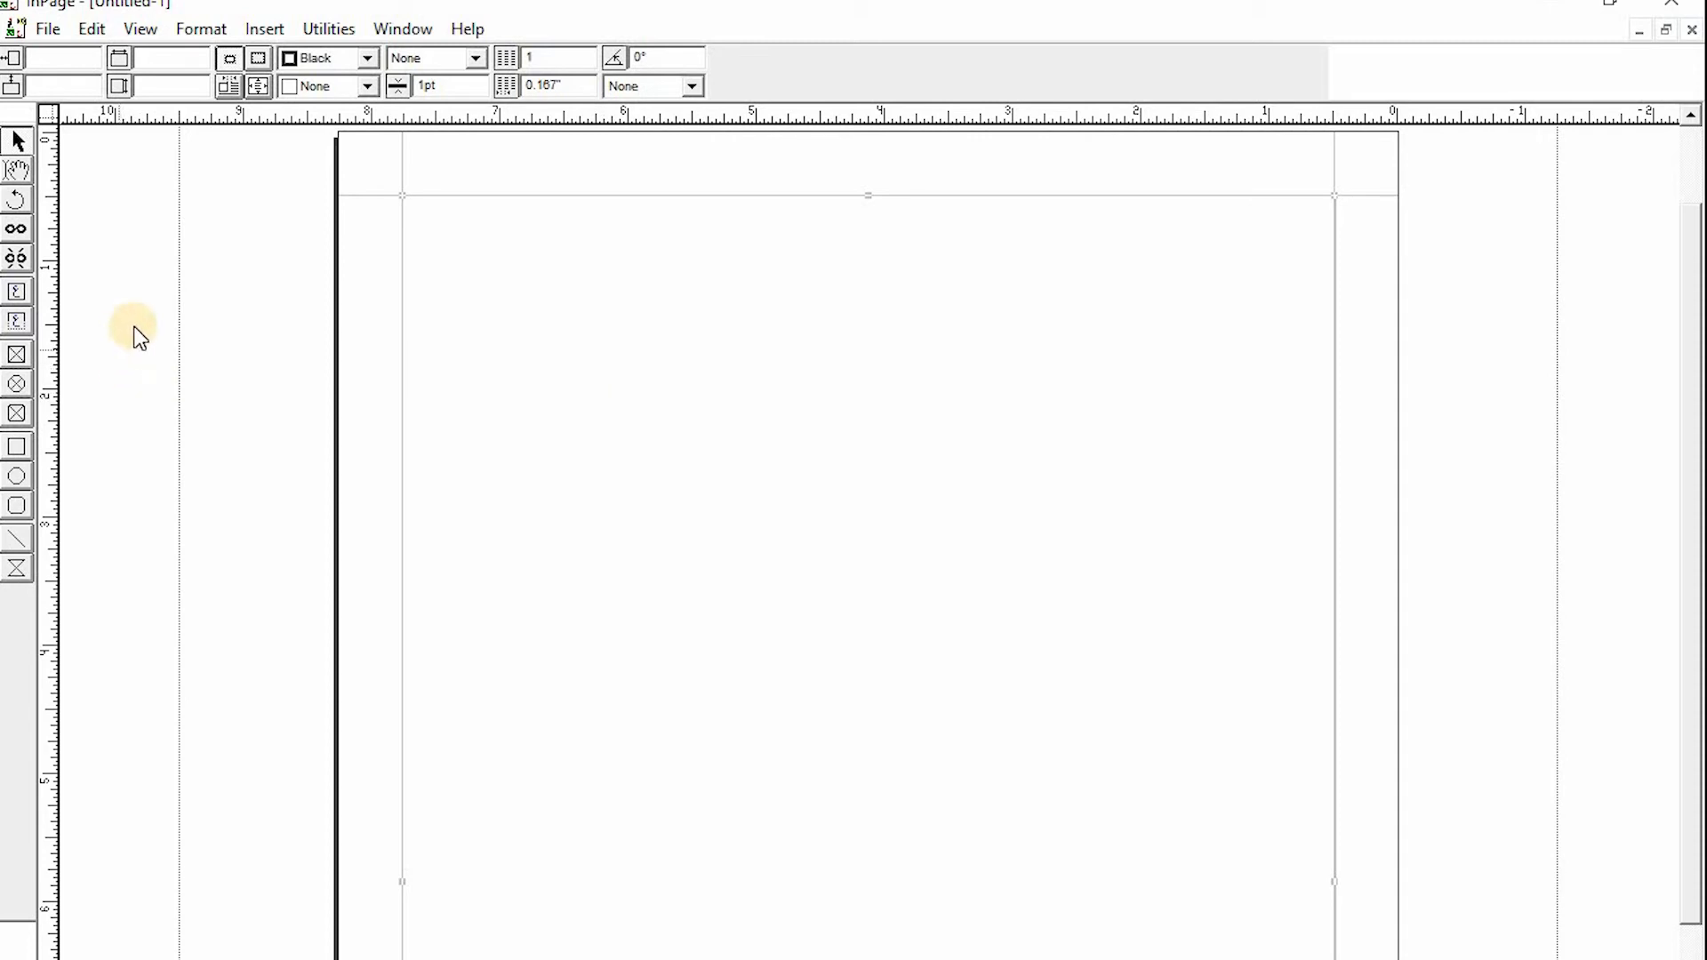
click(15, 327)
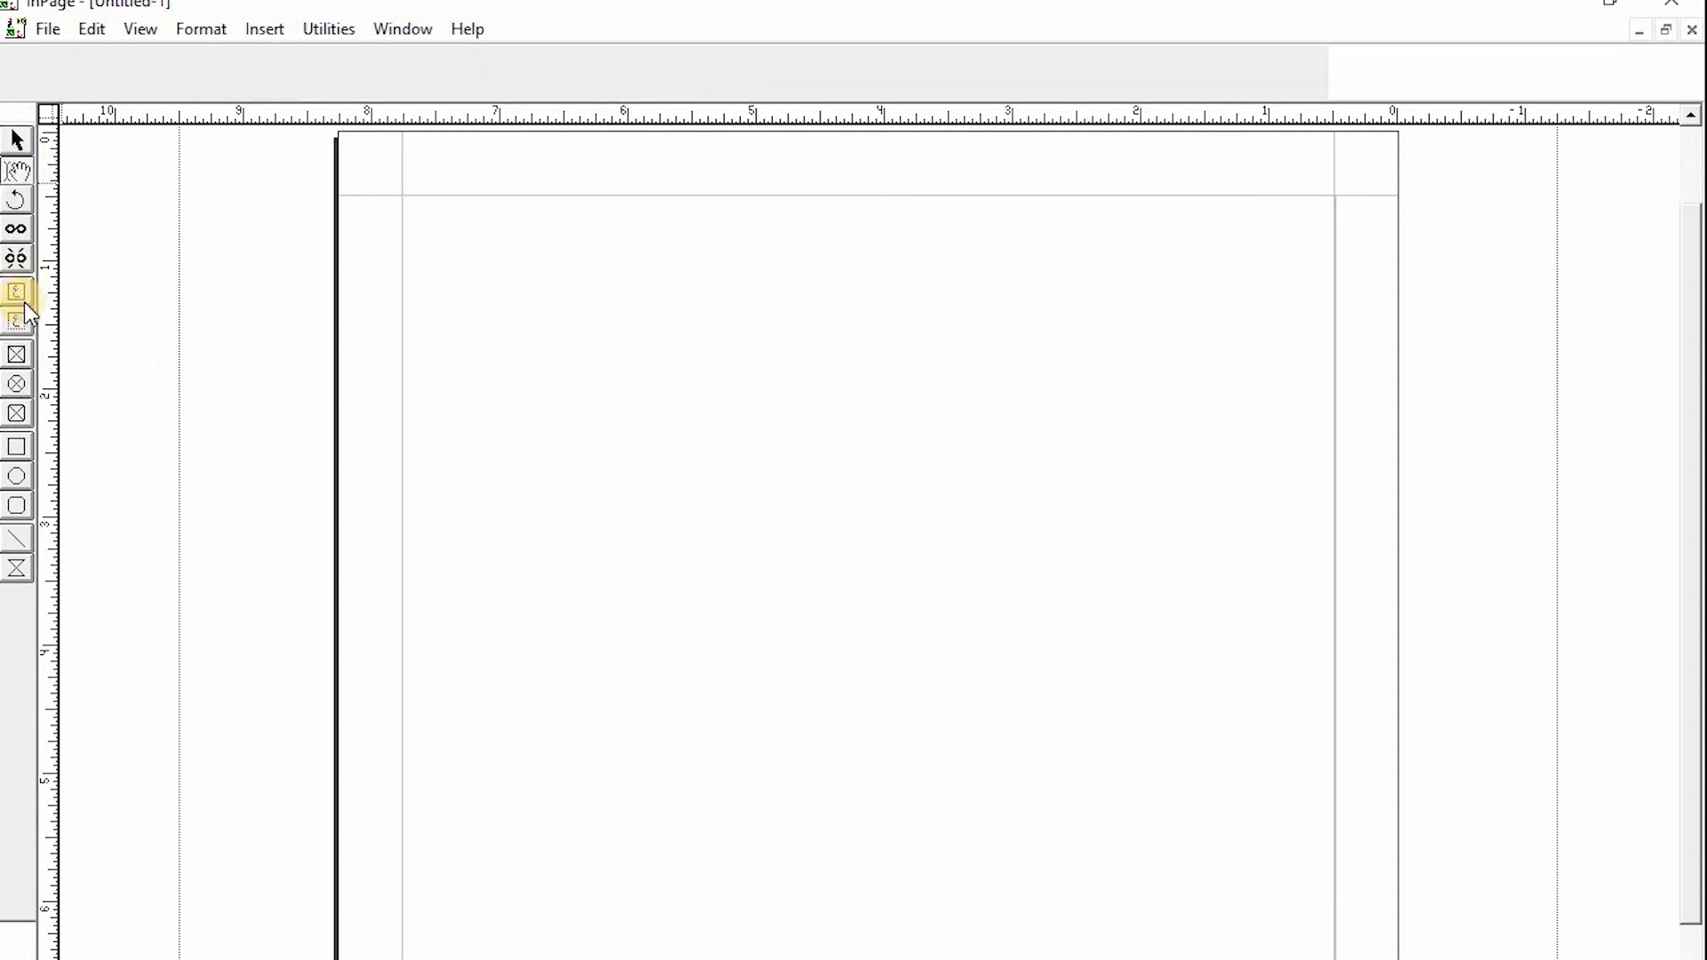
click(16, 292)
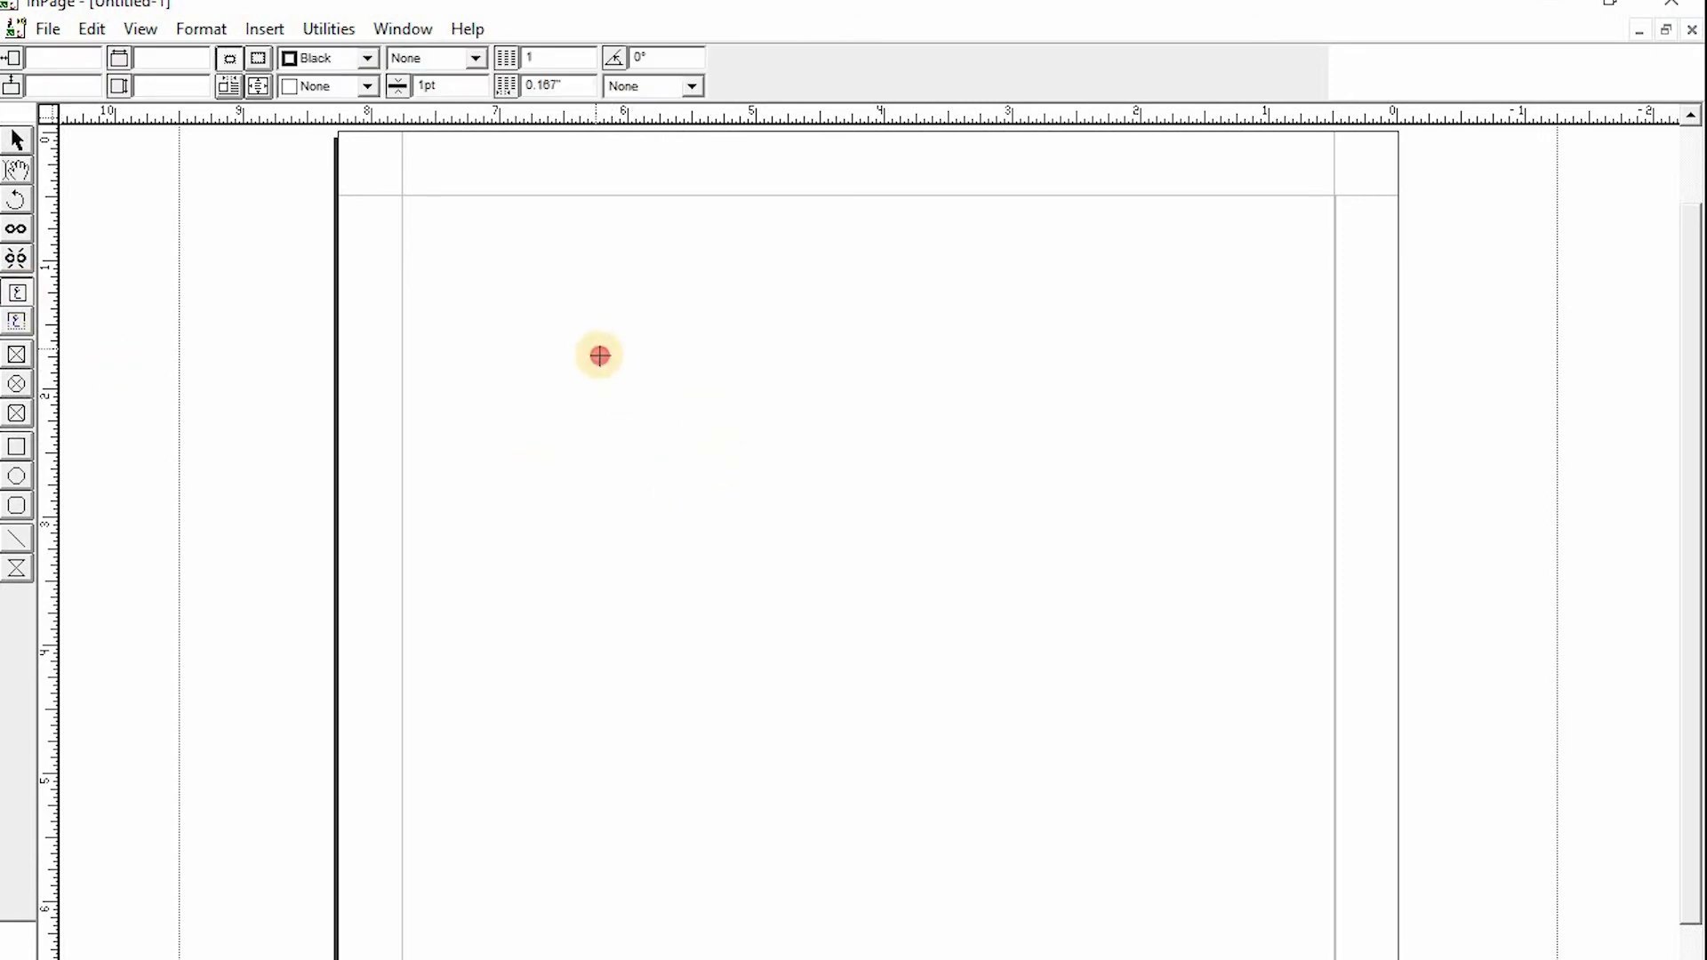
drag(597, 349, 713, 426)
drag(894, 471, 1058, 498)
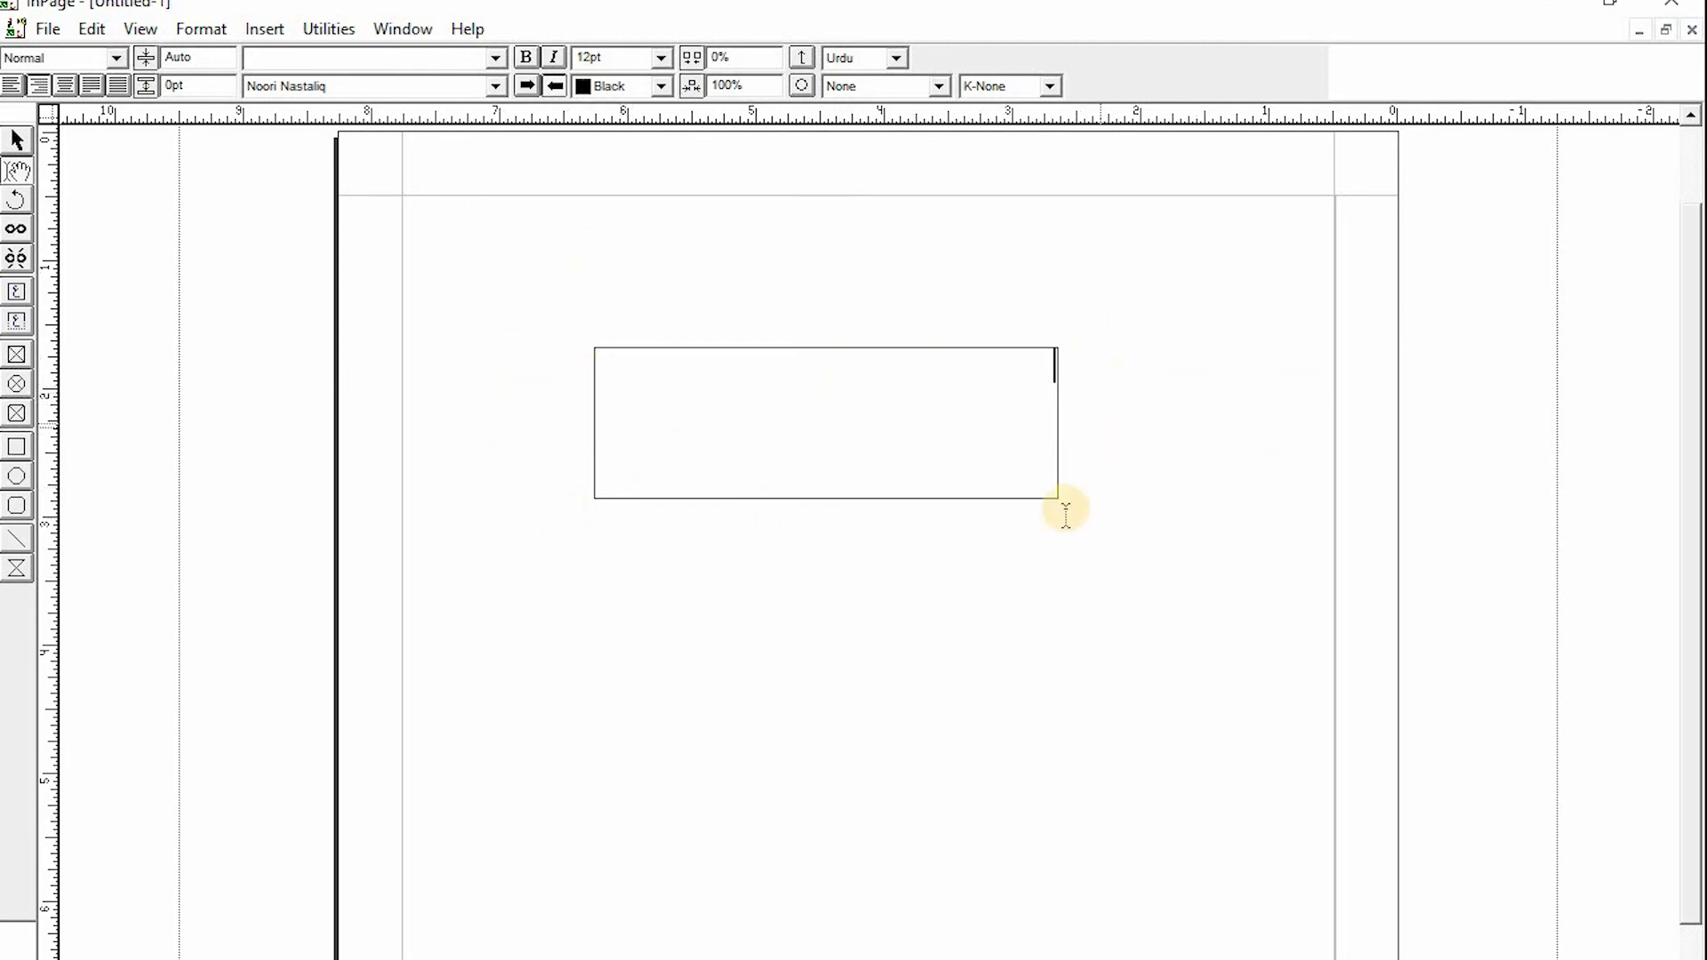
- Move the text box up near the top margin and resize it to about 5.7 by 1.85 inches
click(17, 144)
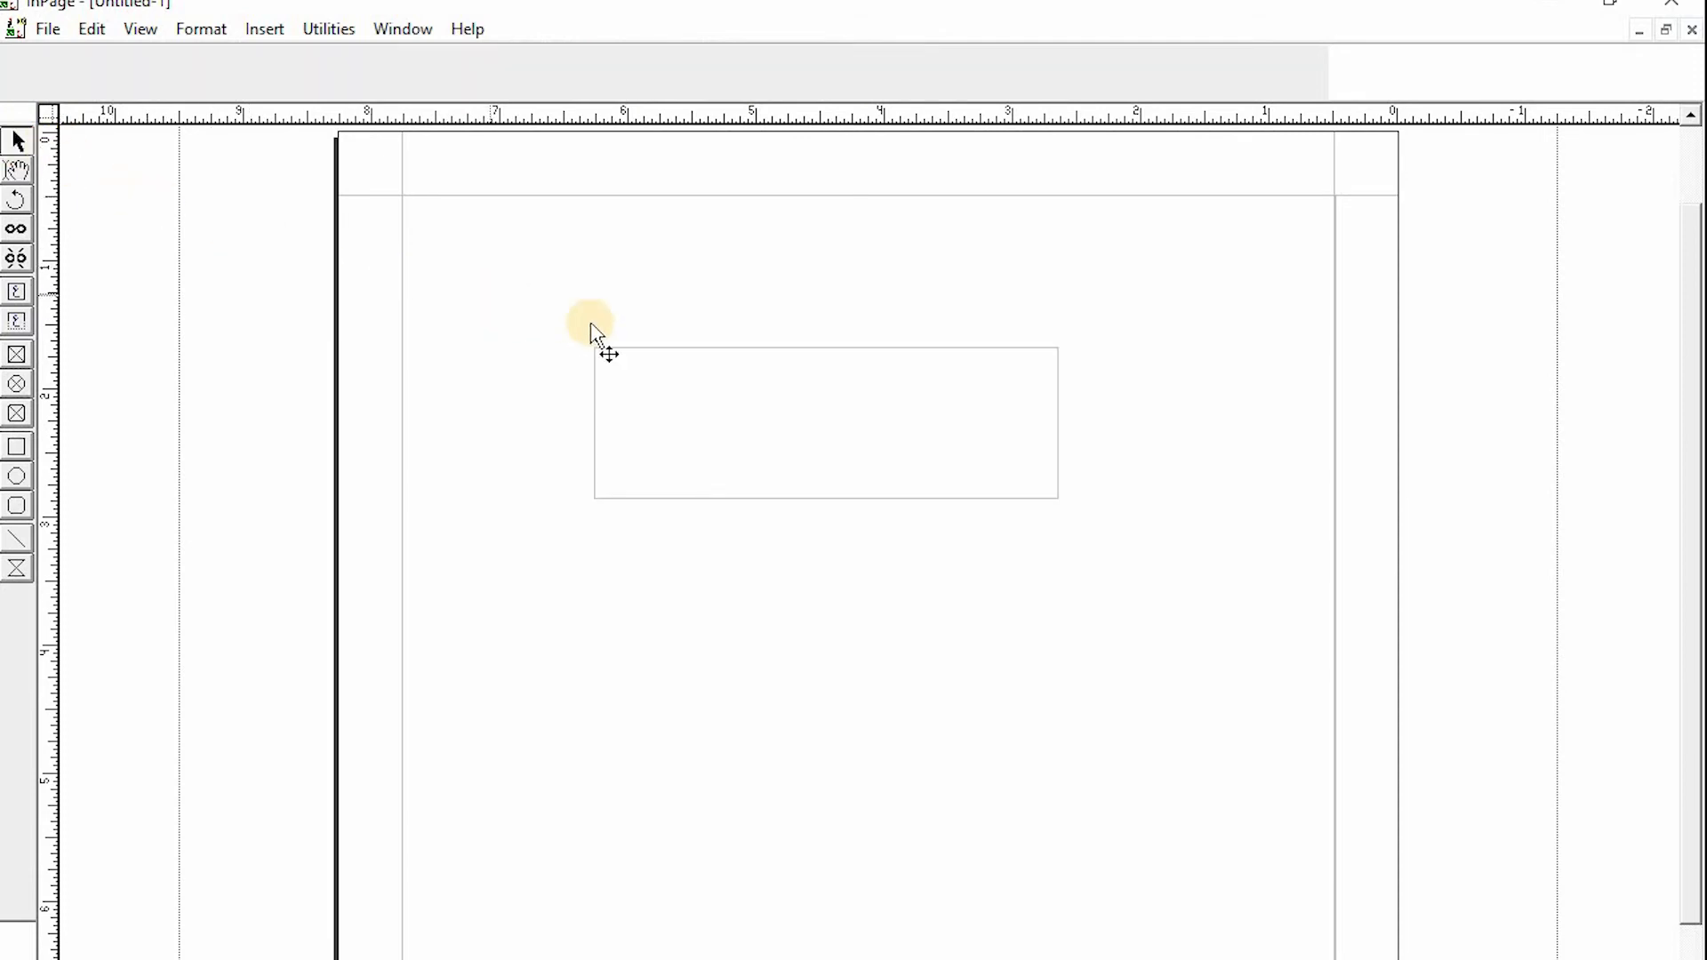
click(714, 350)
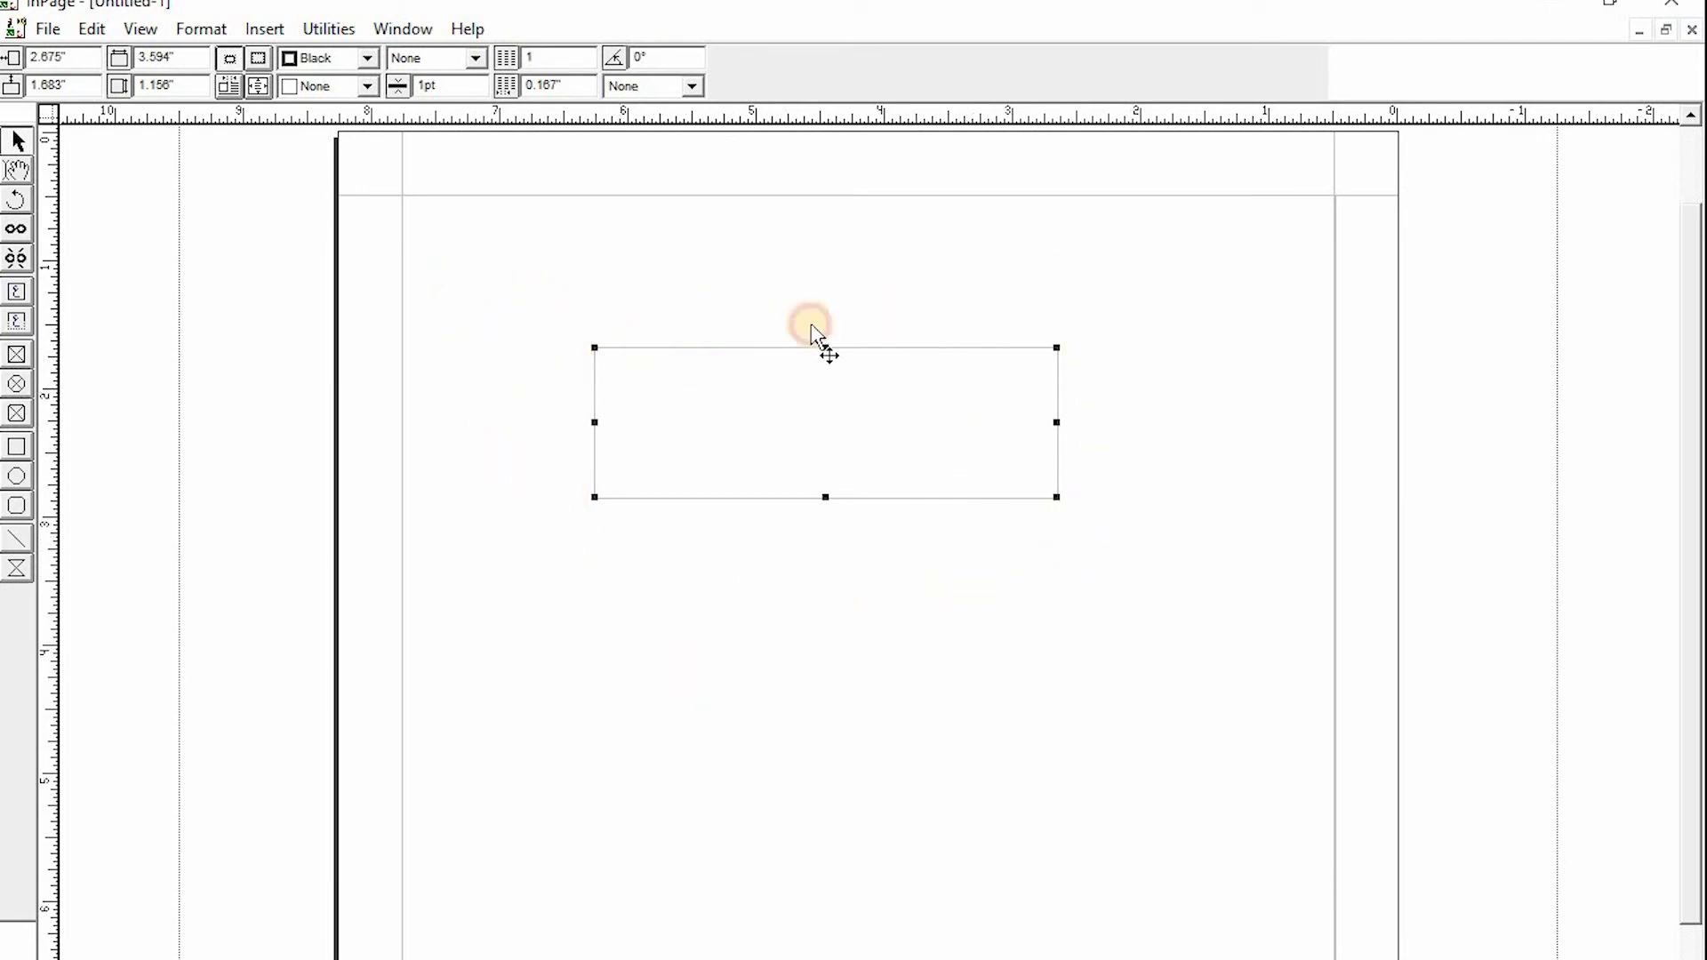
drag(819, 347, 805, 230)
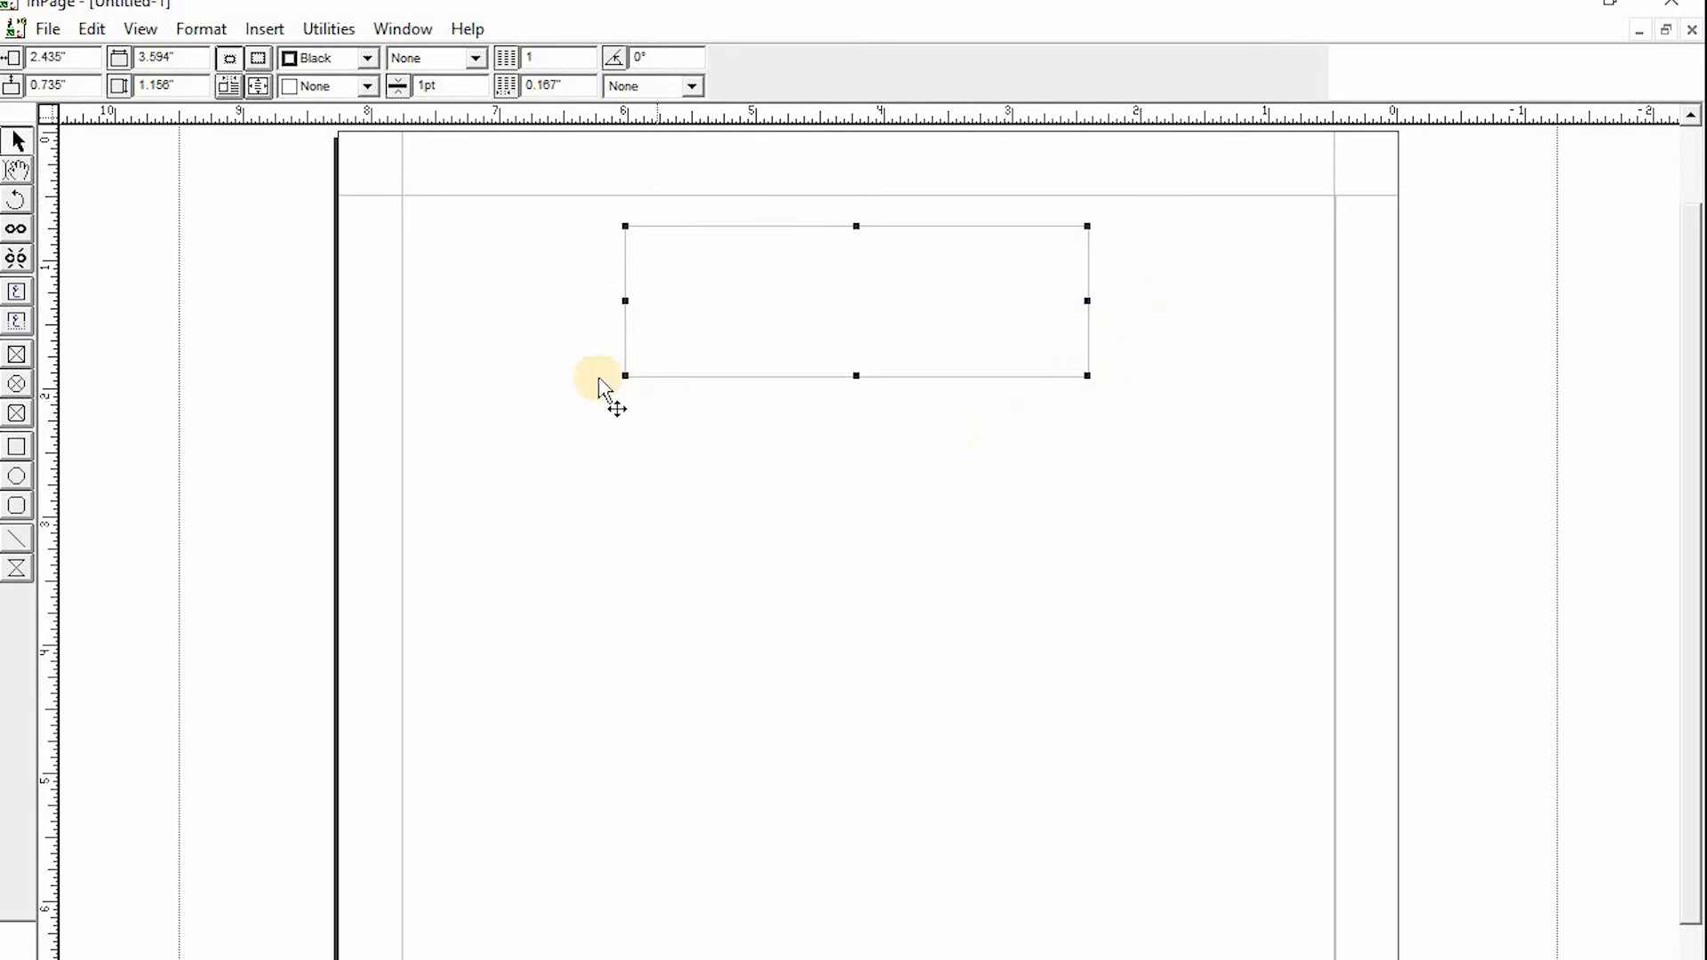
drag(625, 376, 492, 468)
drag(786, 480, 789, 638)
drag(1087, 429, 1223, 433)
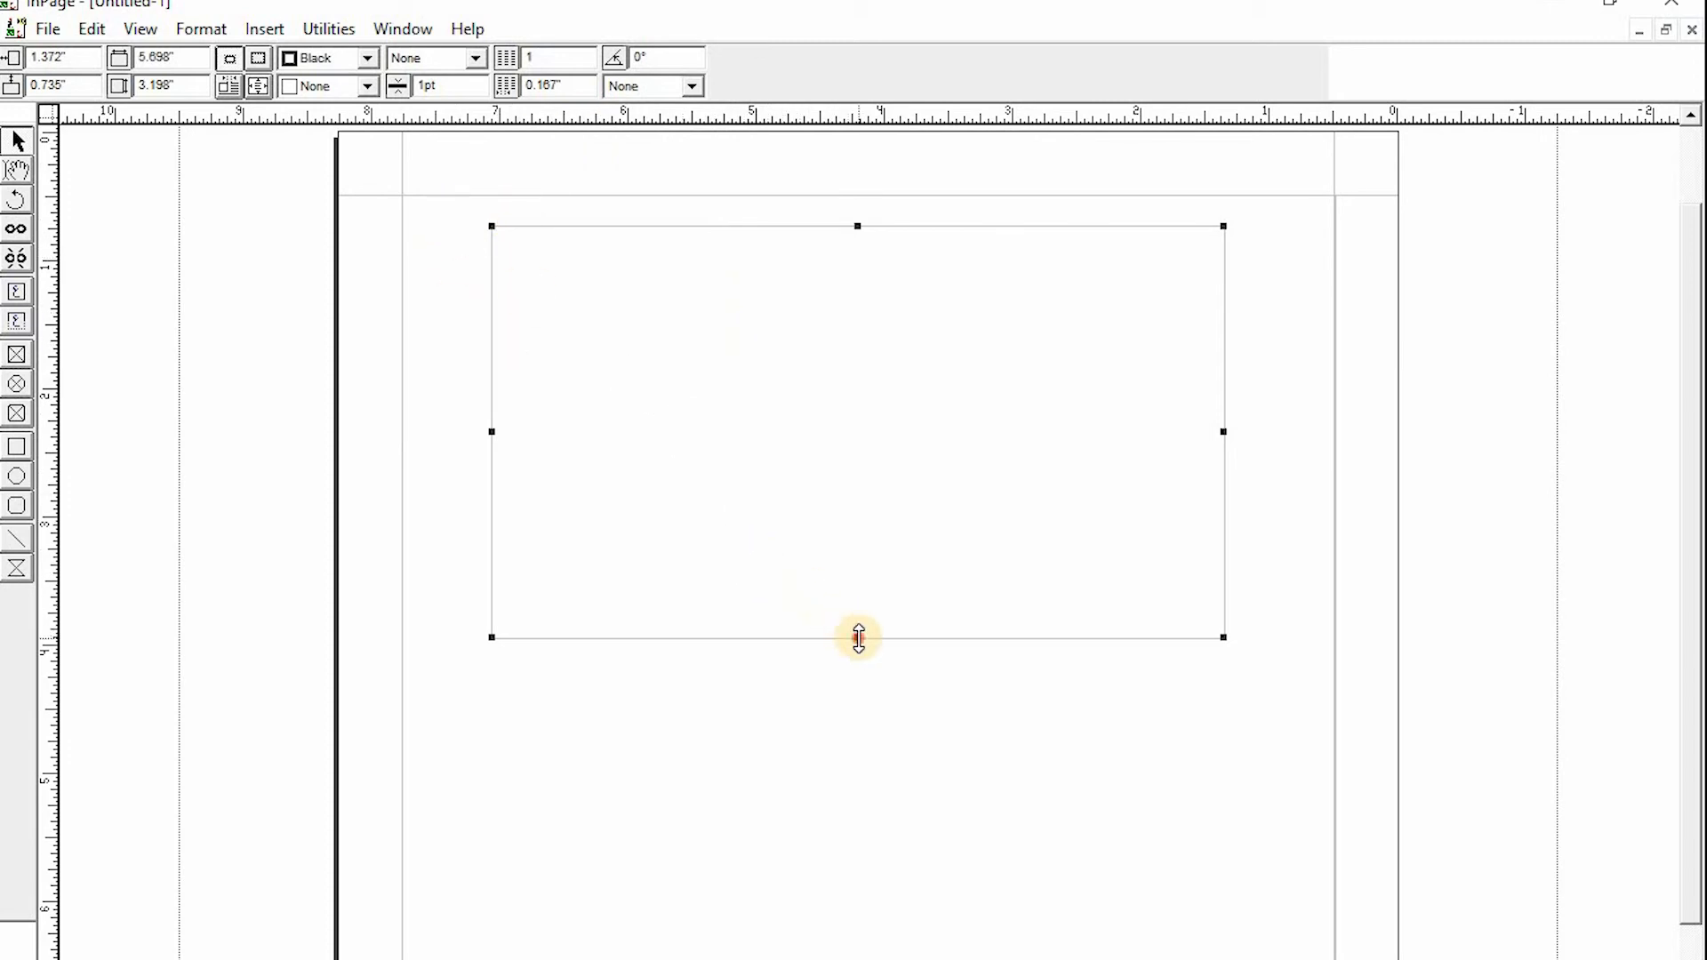
drag(858, 637, 861, 465)
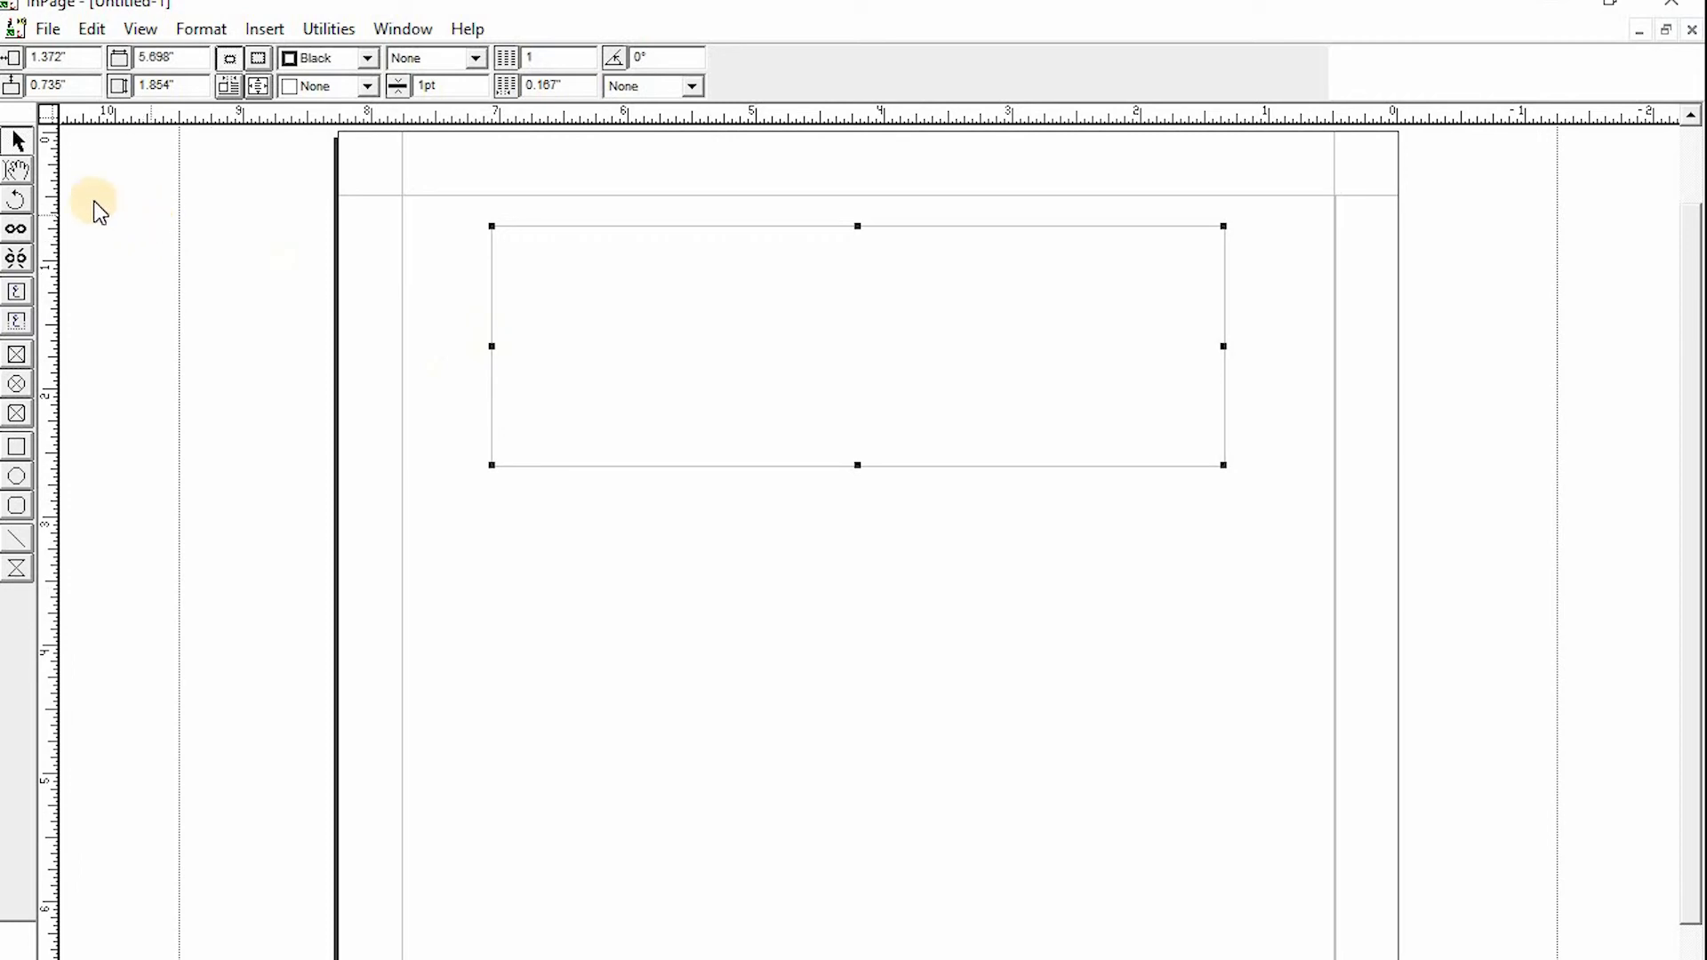
click(22, 172)
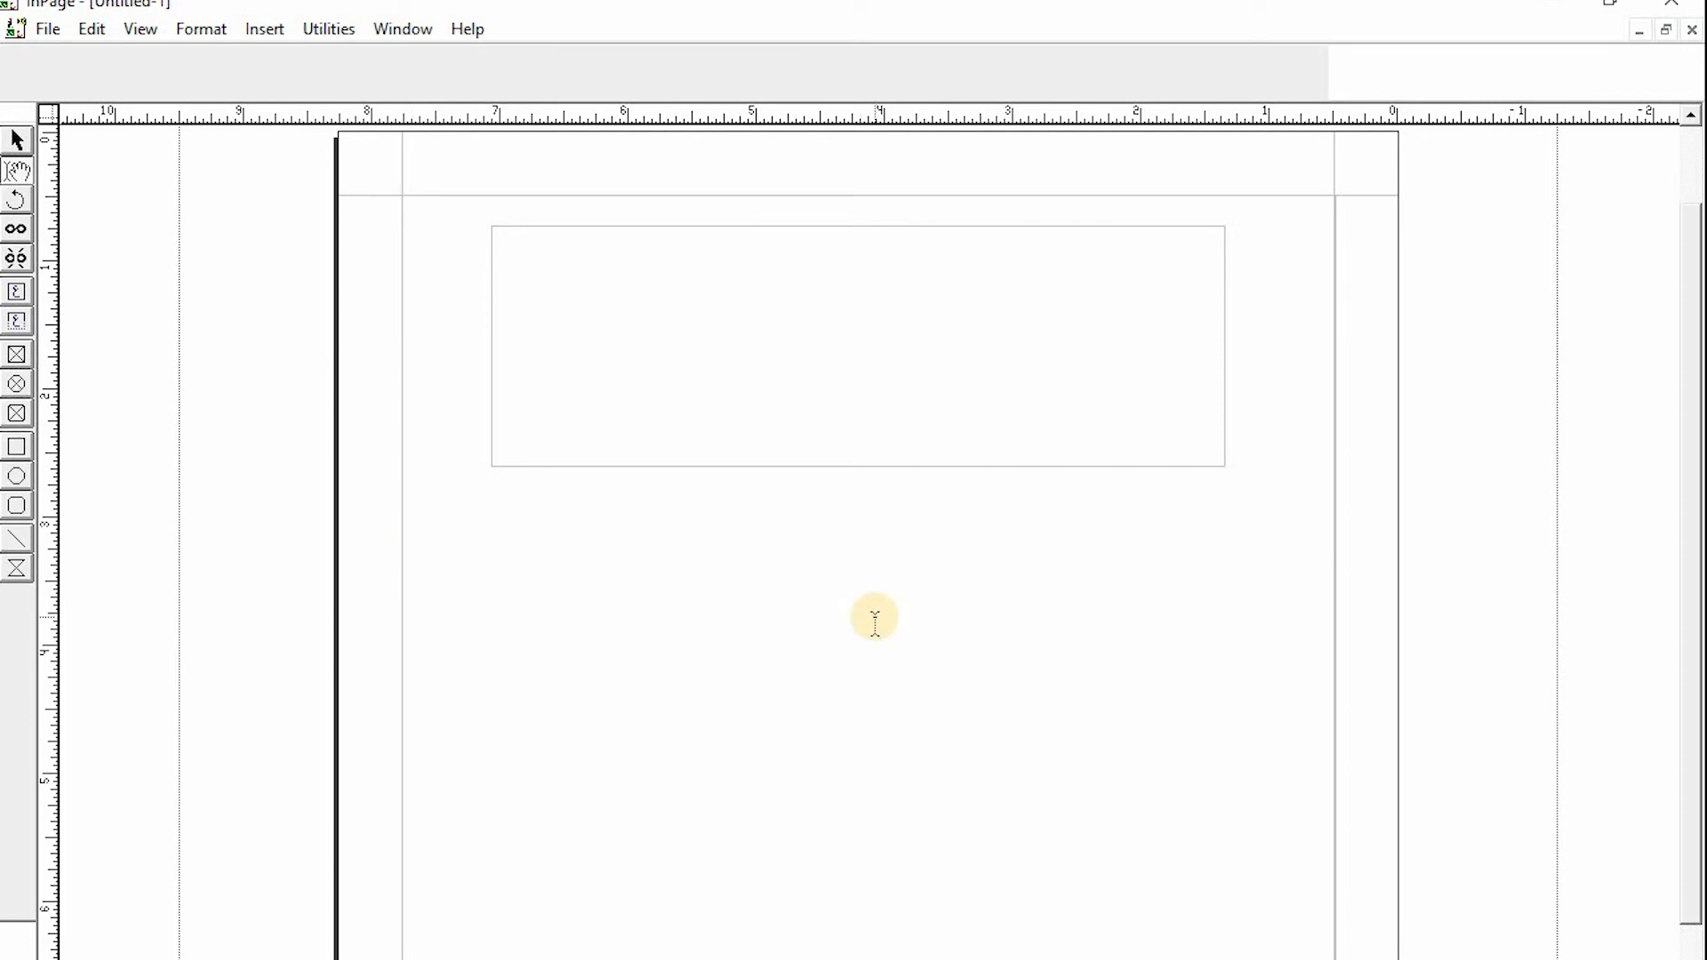
click(690, 476)
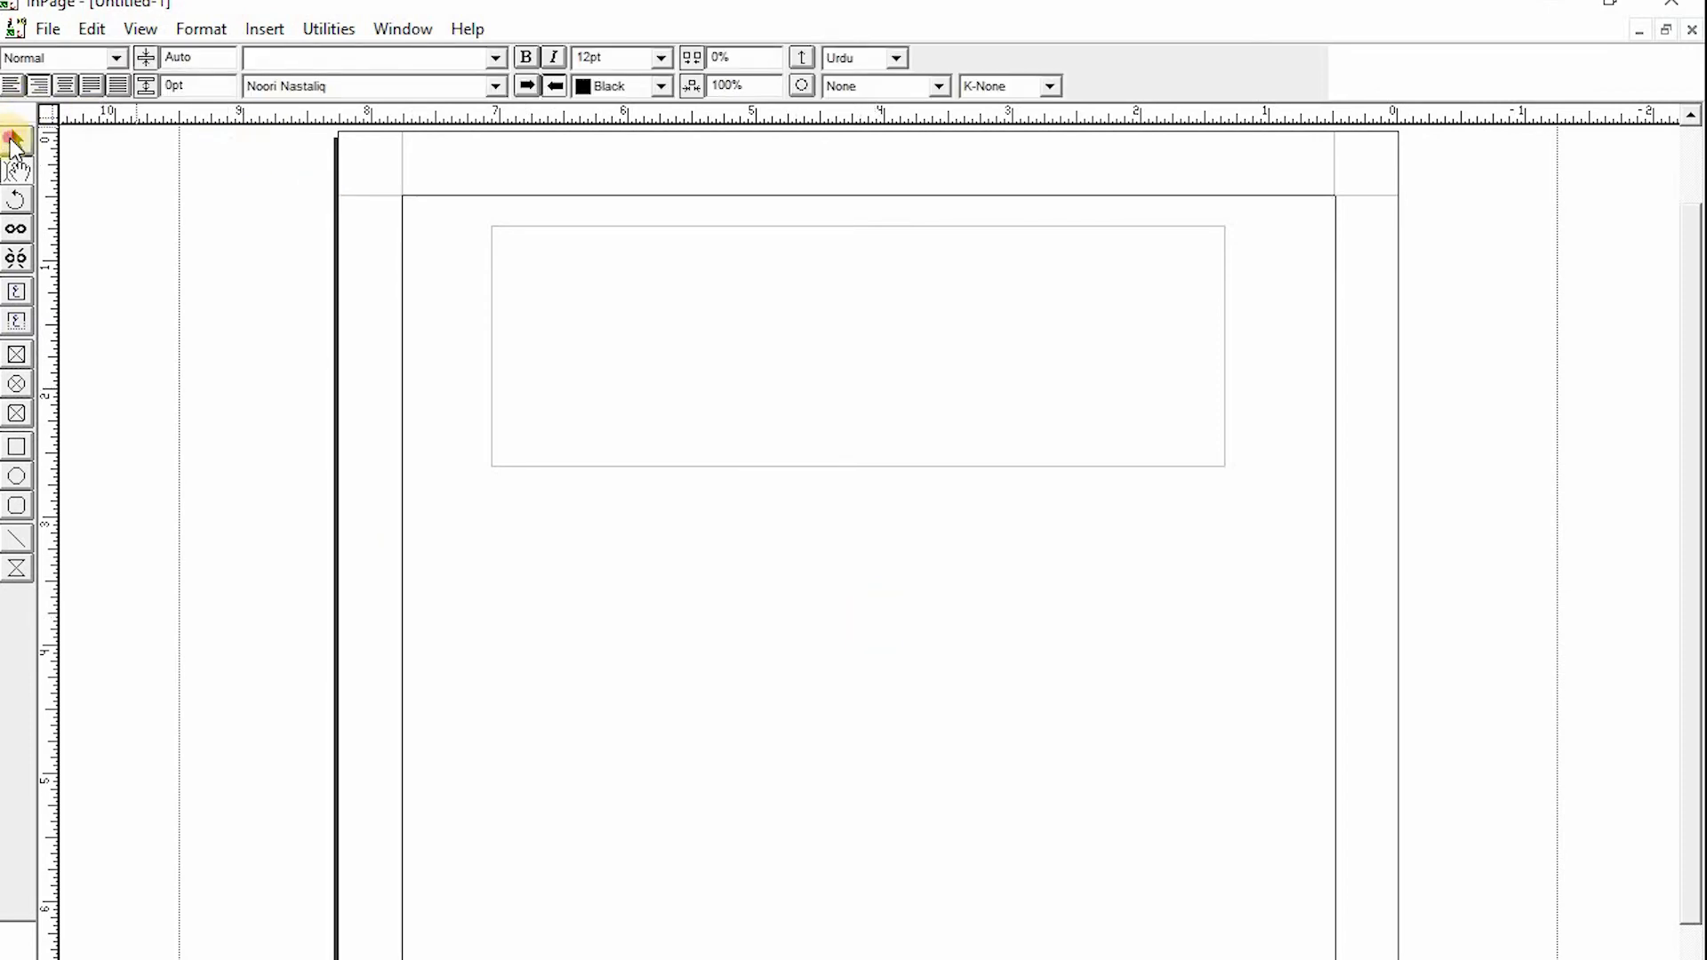
click(13, 142)
click(973, 344)
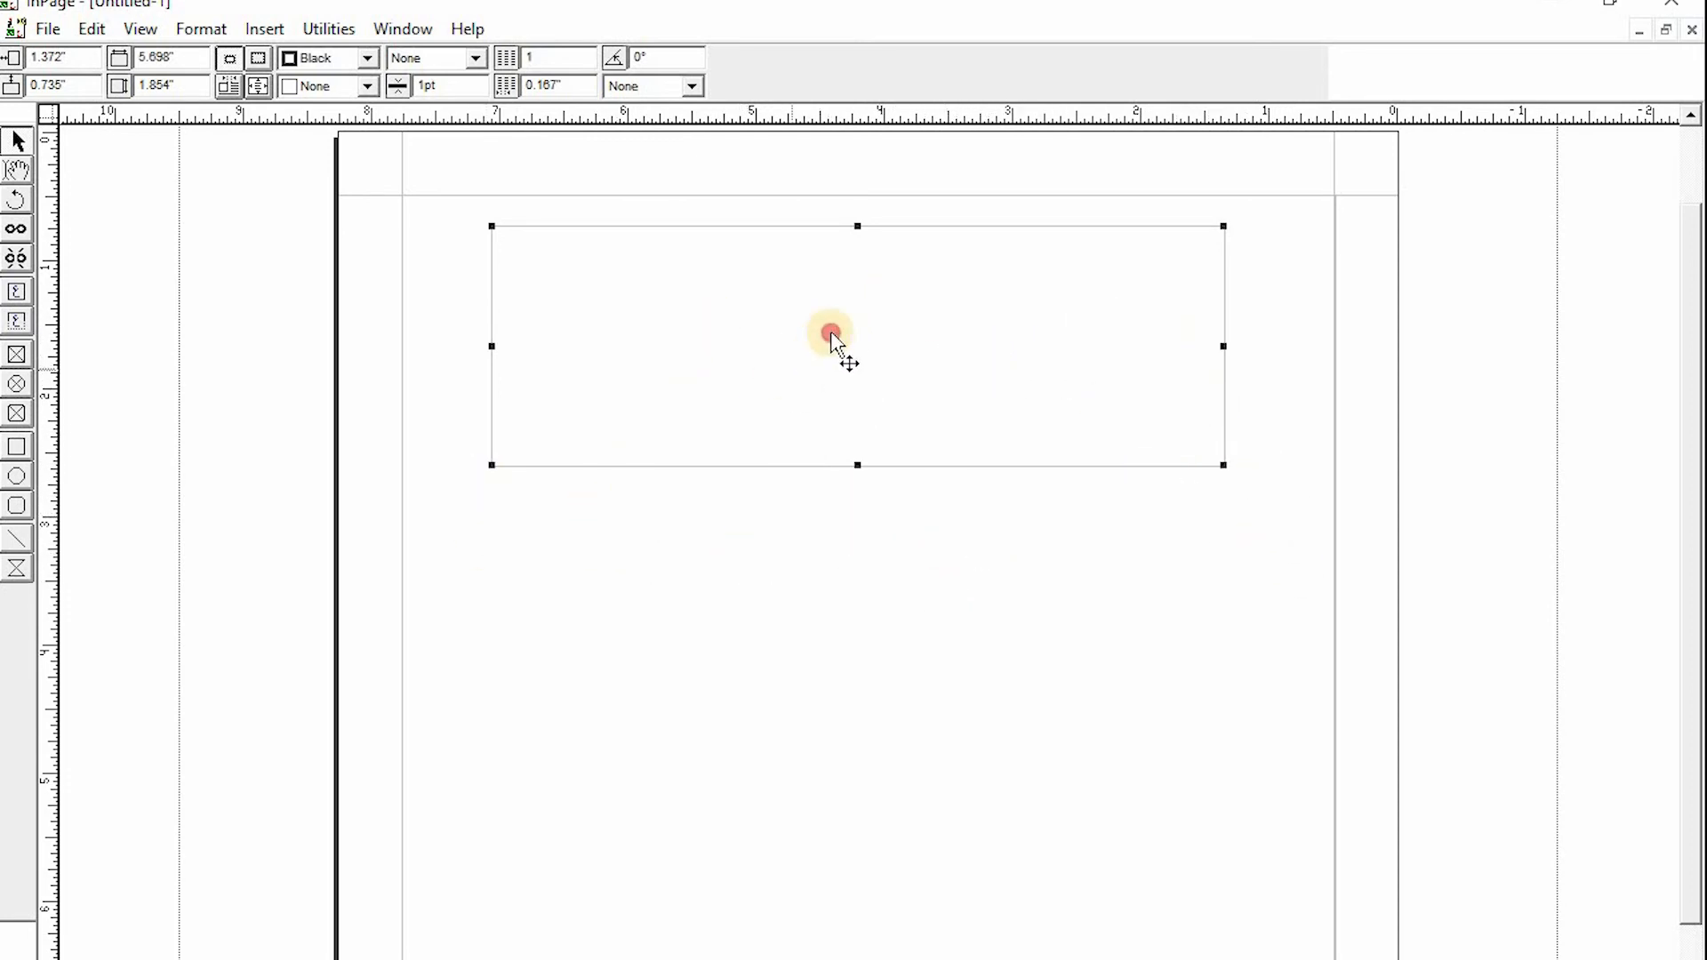
click(778, 414)
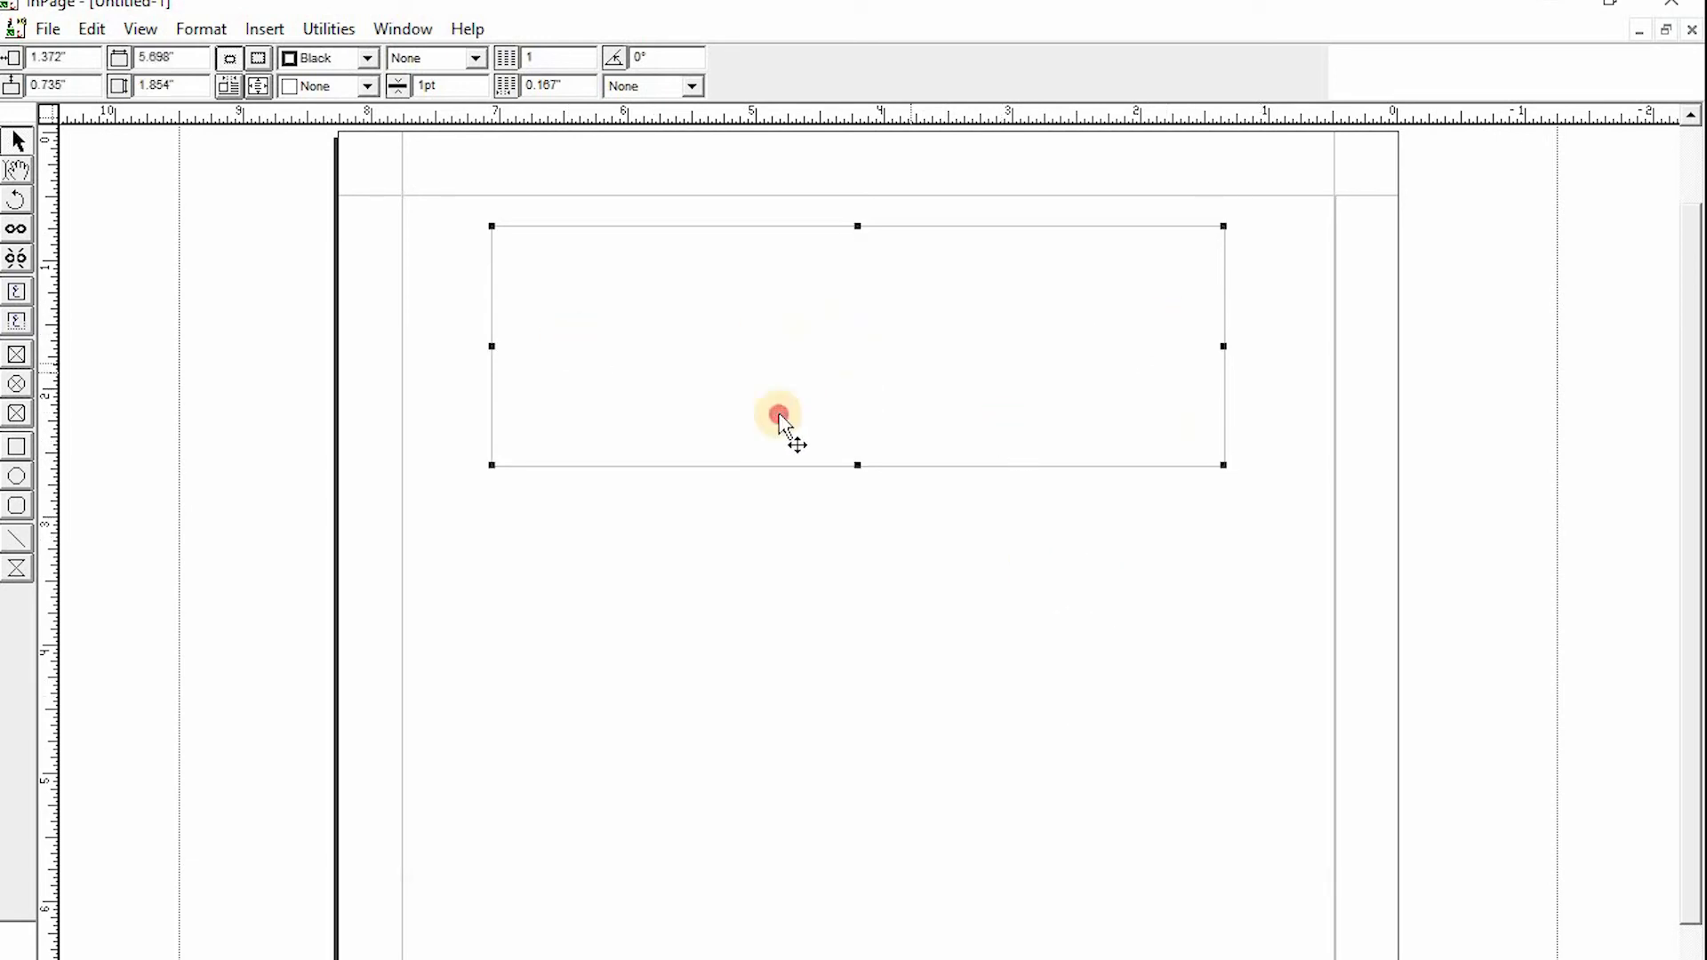
click(820, 617)
click(1143, 305)
click(989, 351)
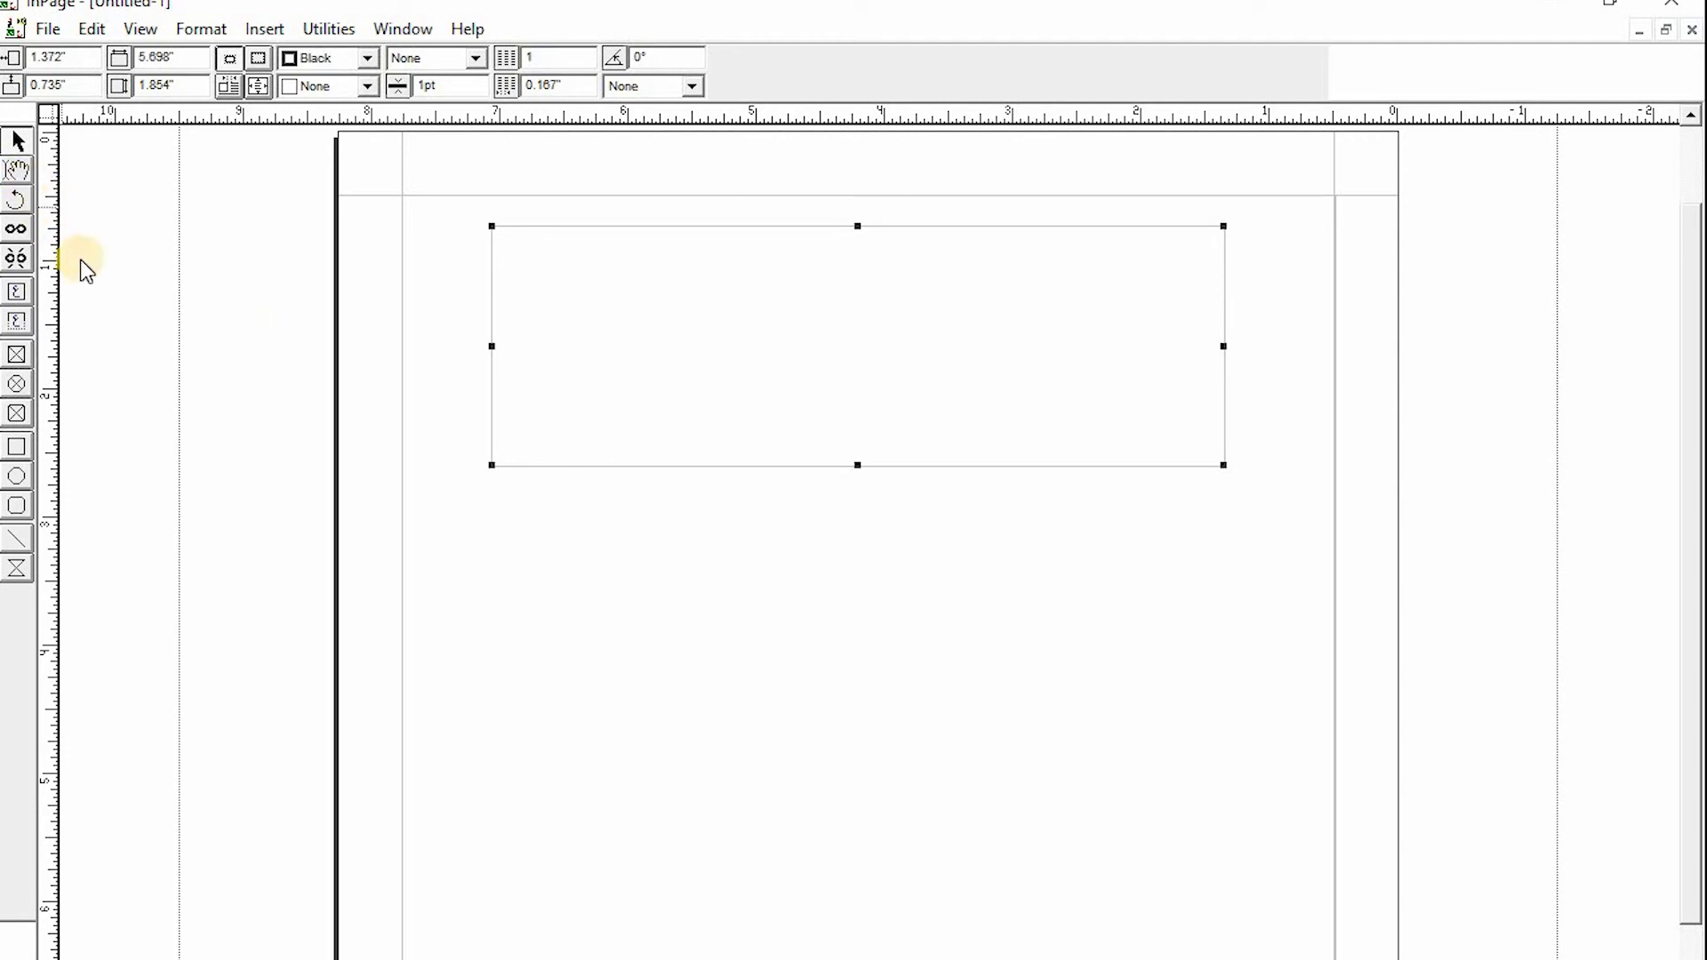
click(17, 169)
click(1223, 488)
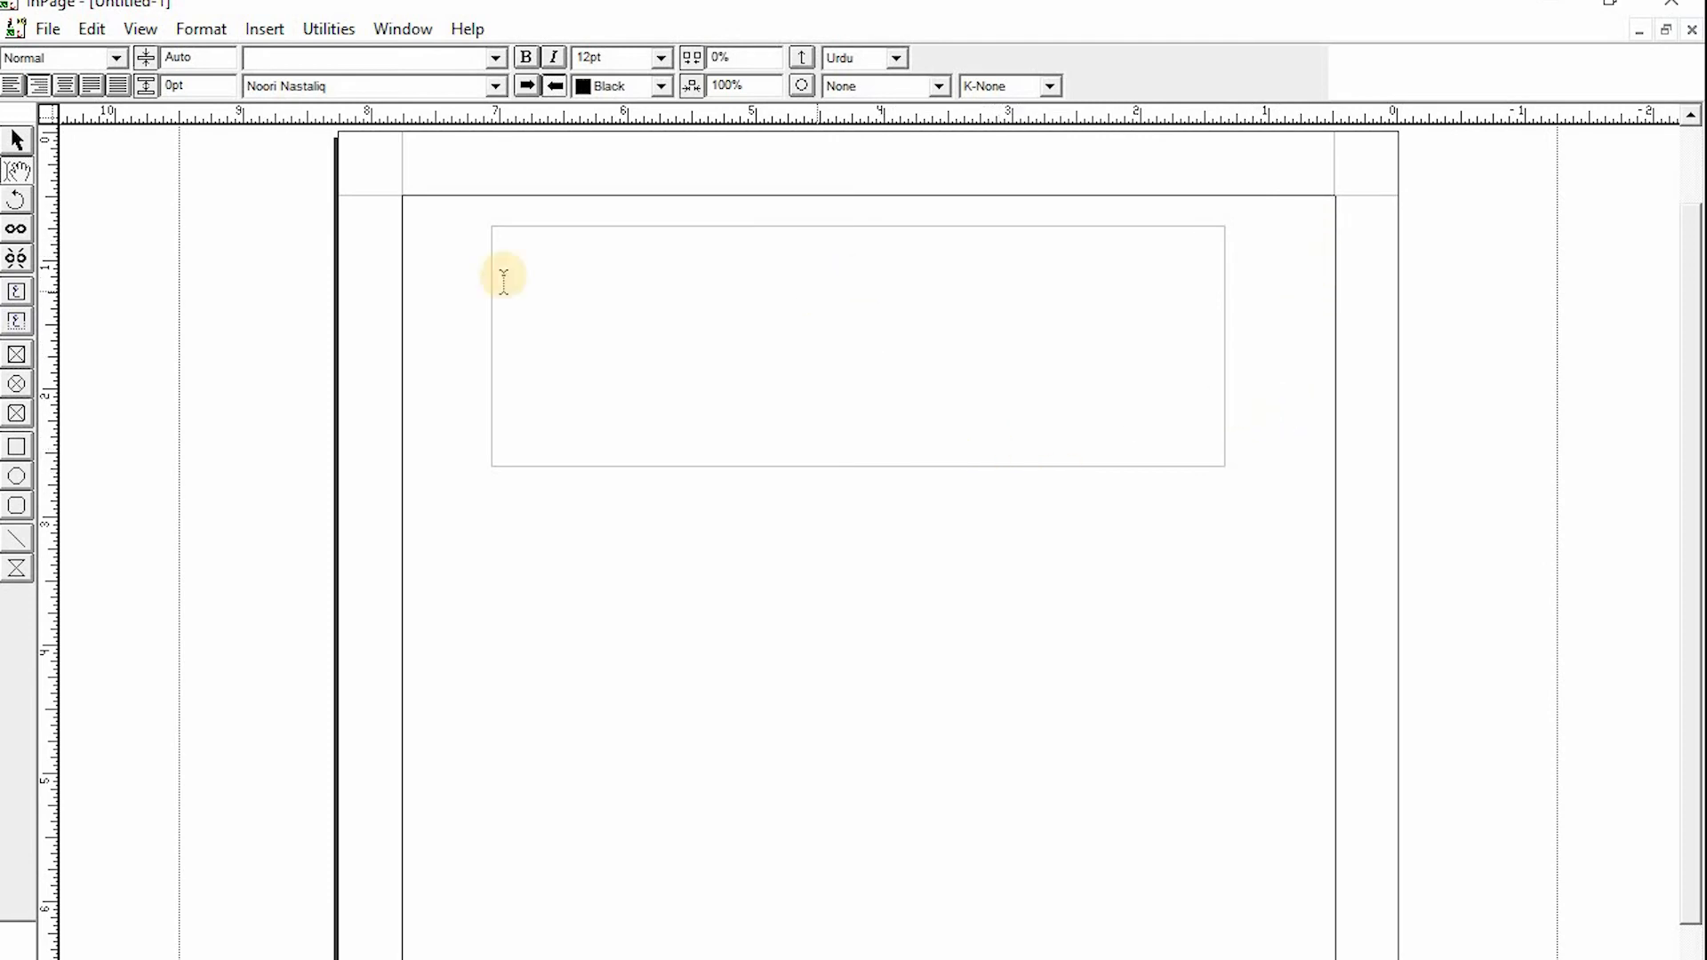
click(18, 141)
click(788, 349)
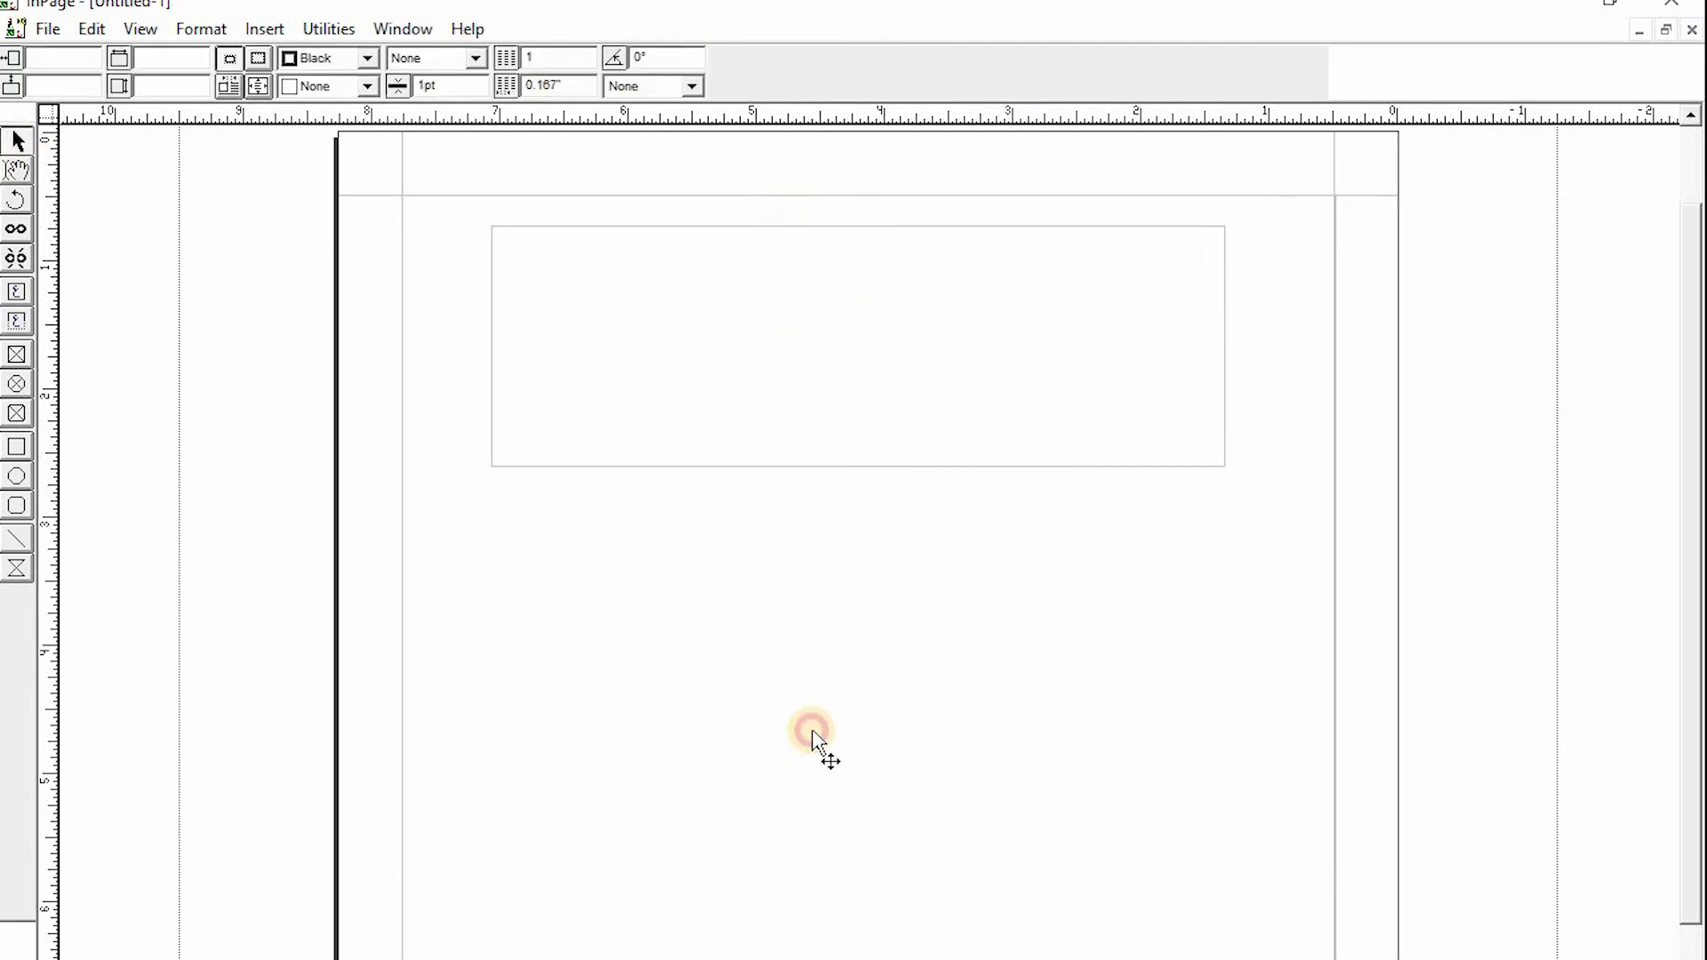
click(859, 250)
double_click(860, 250)
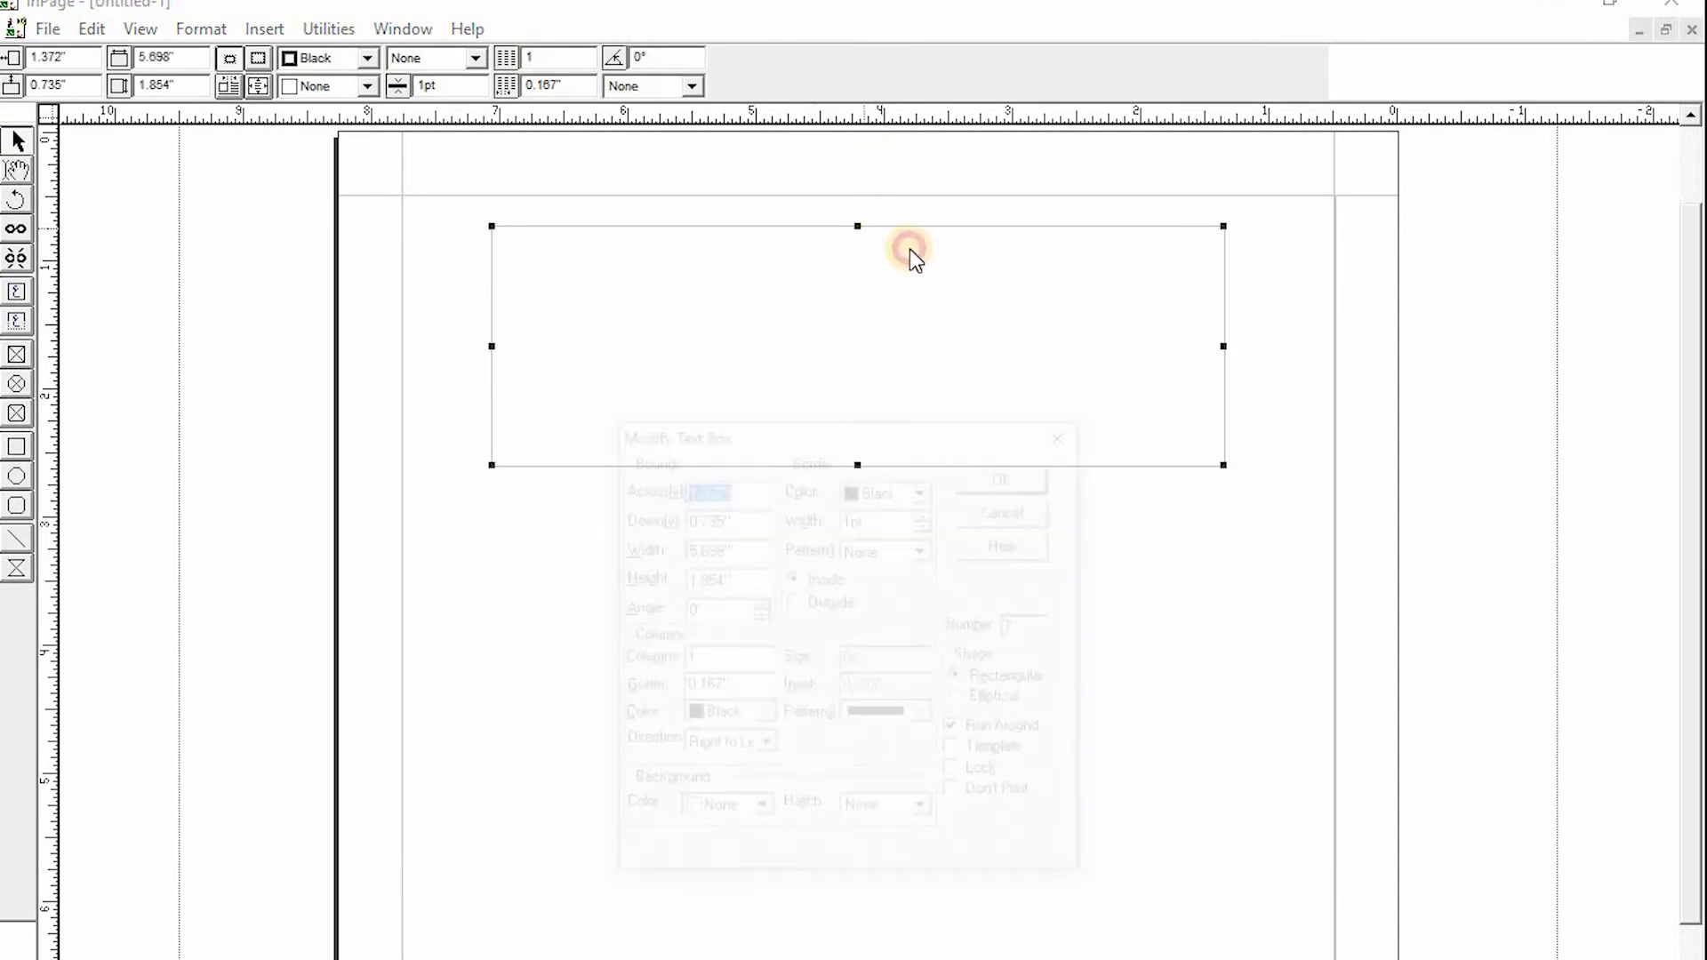
click(1073, 431)
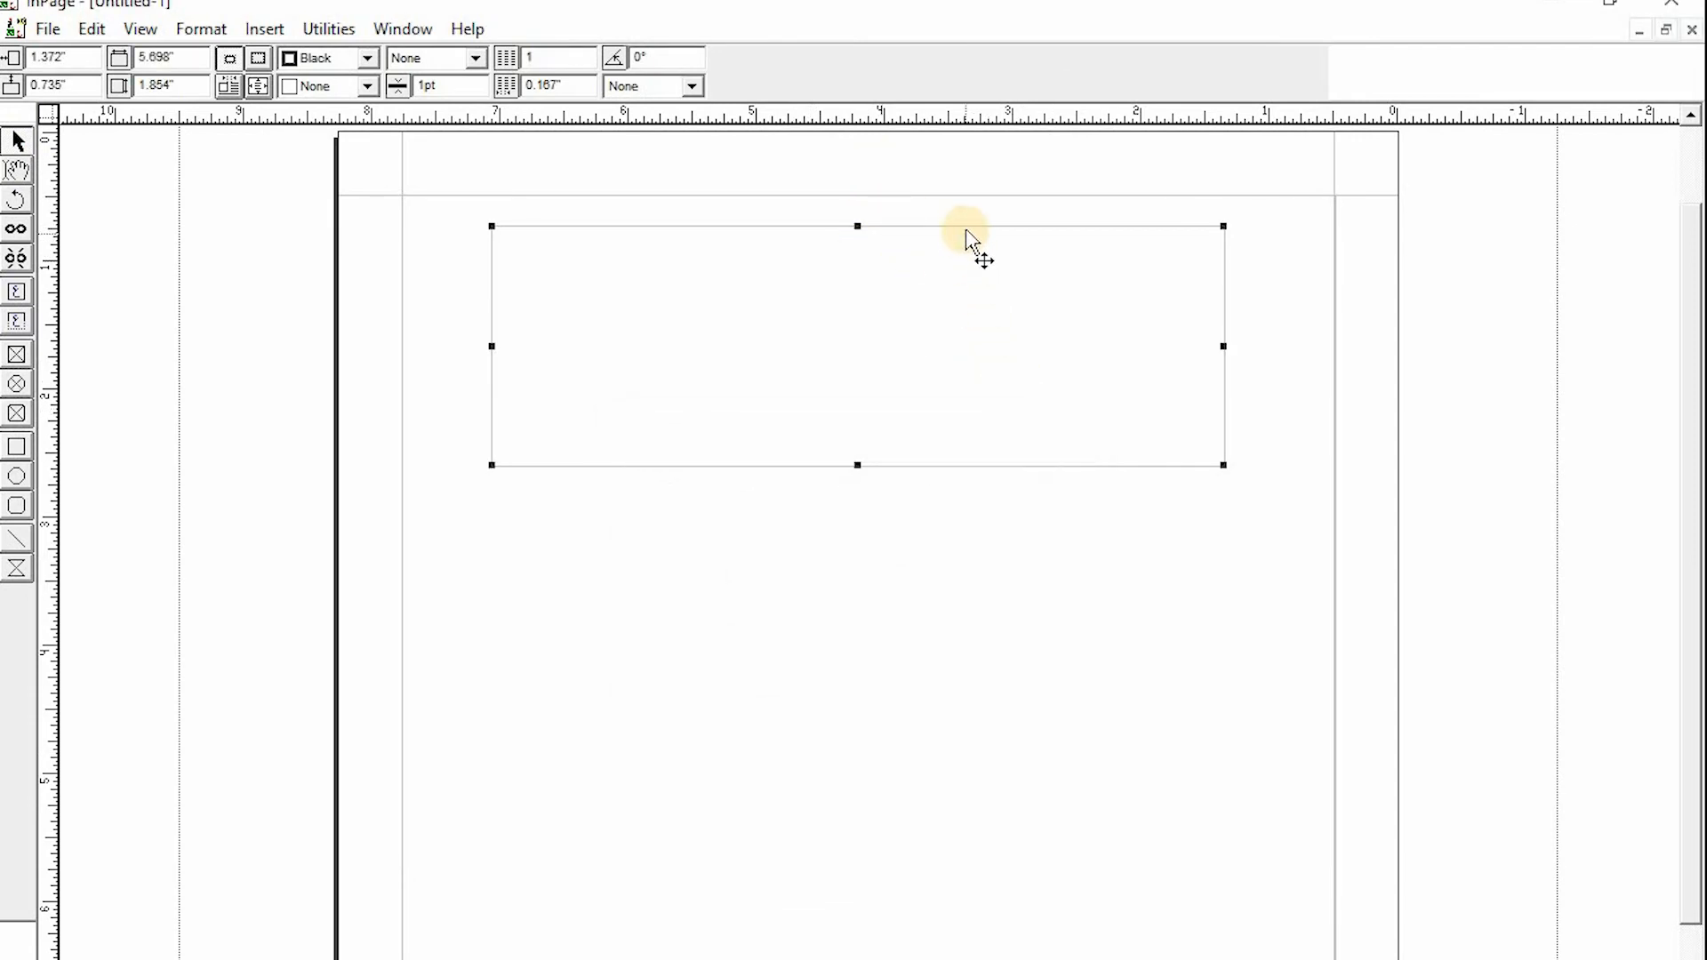
- Move the text box down near the bottom of the page and place the text cursor in the page's main text frame
drag(967, 230, 977, 857)
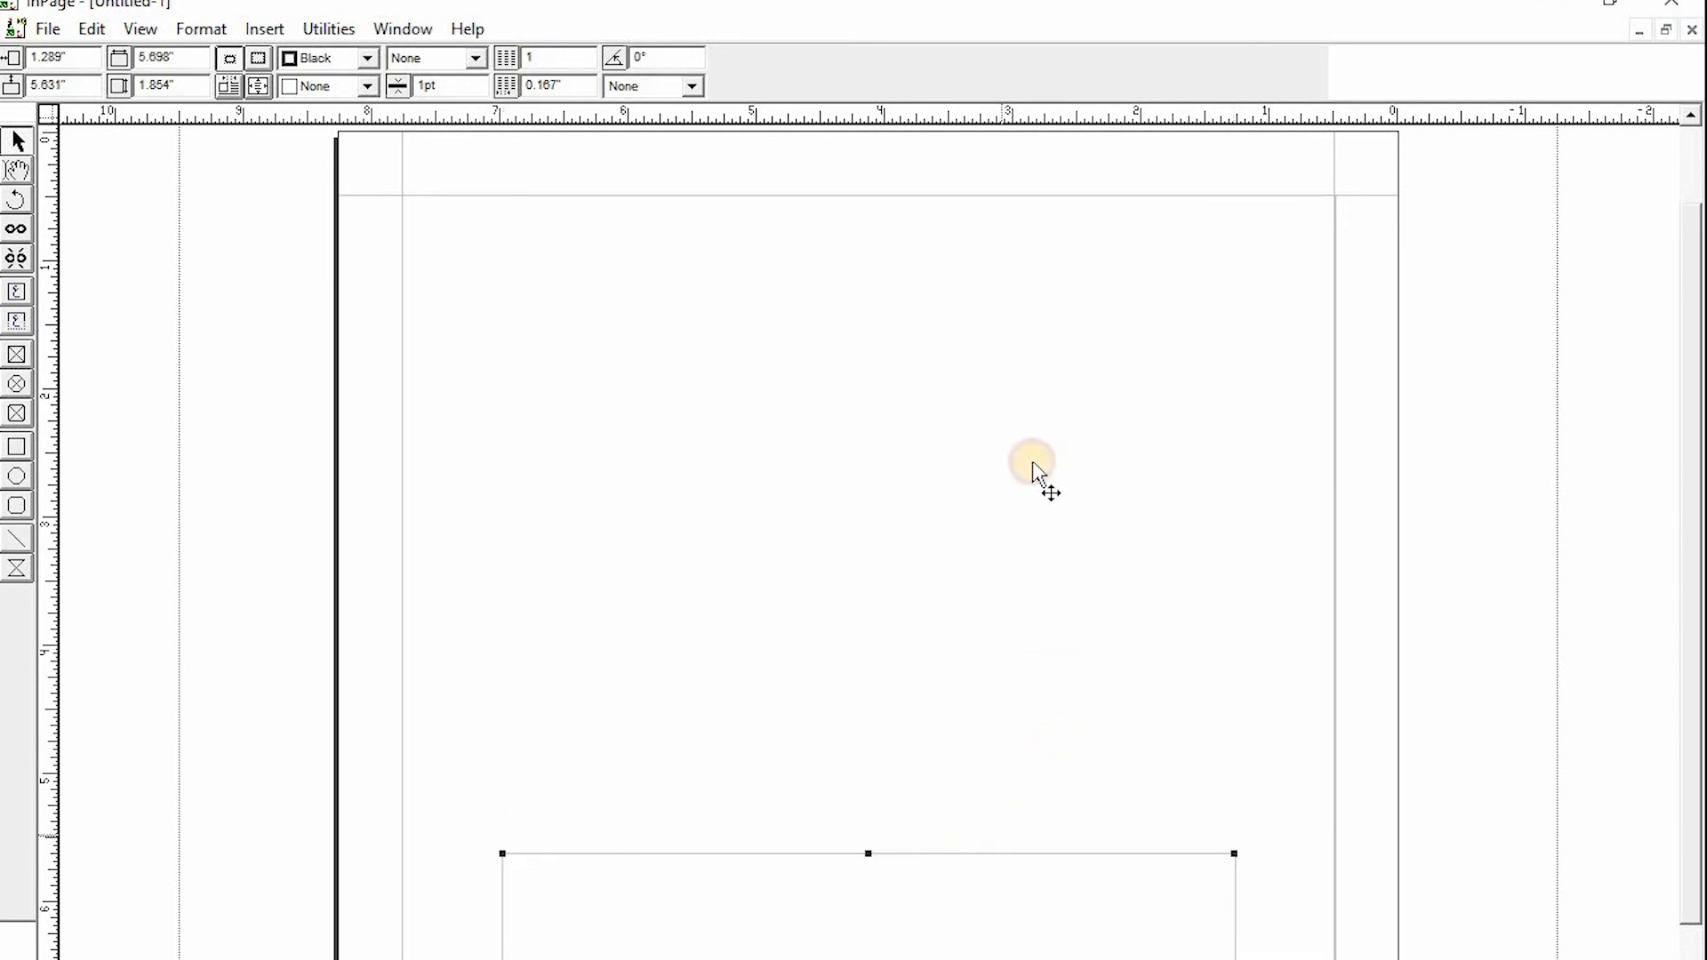
click(1272, 254)
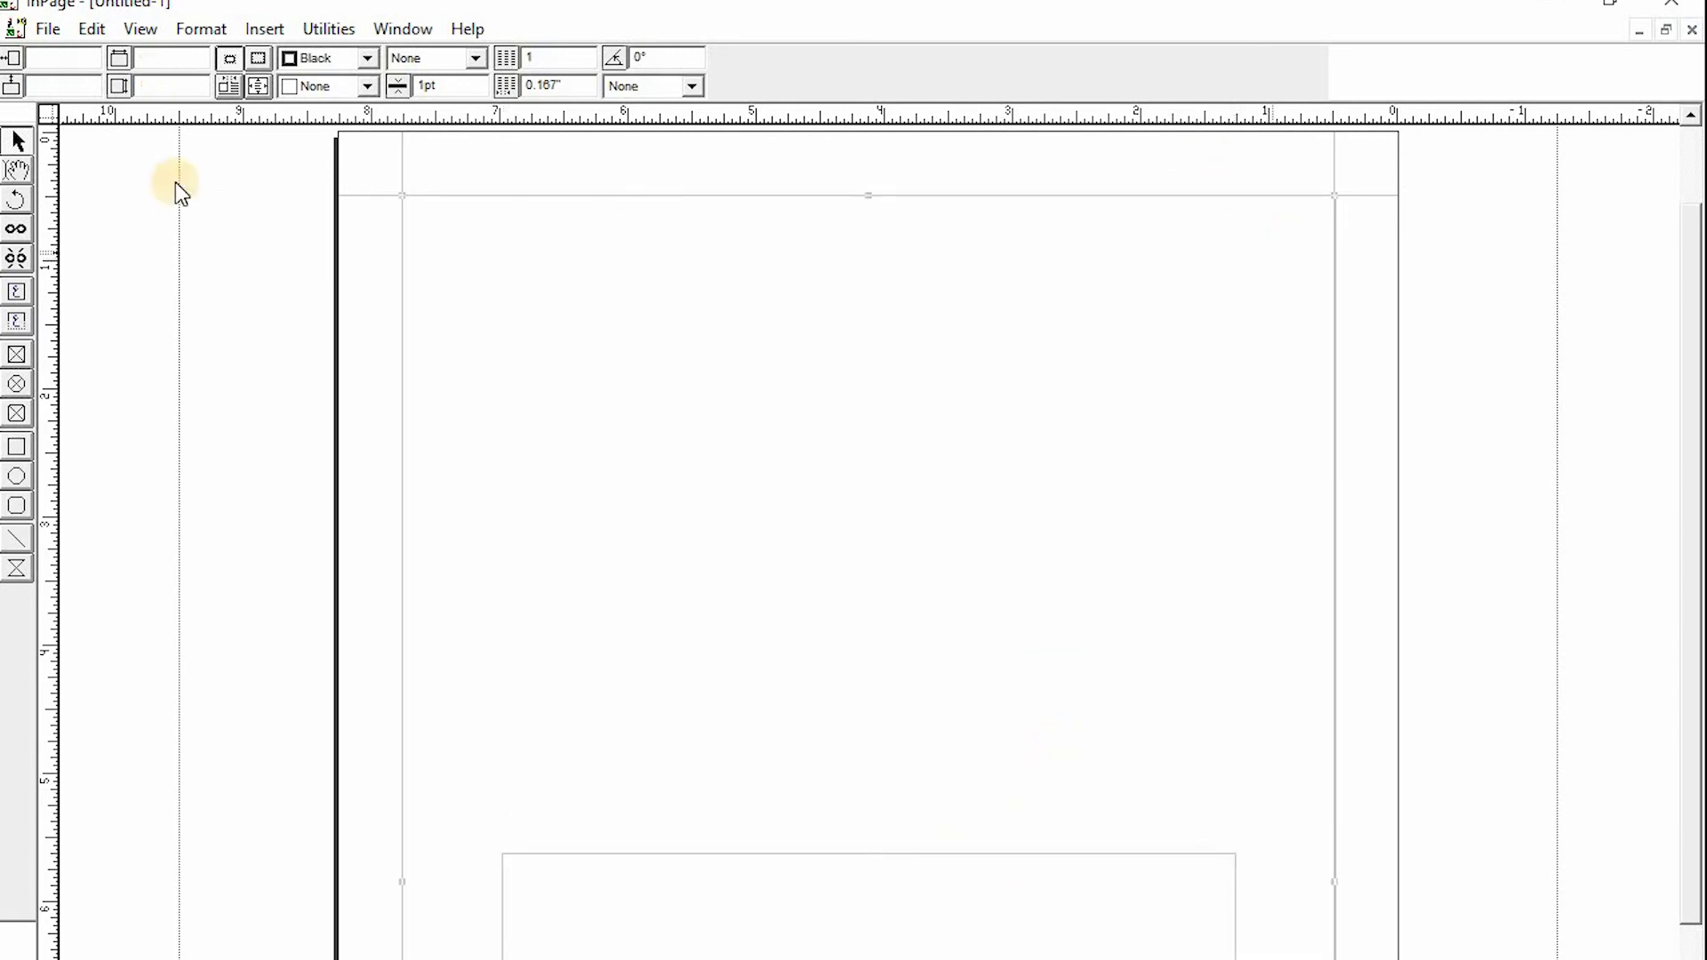
click(25, 173)
click(1325, 277)
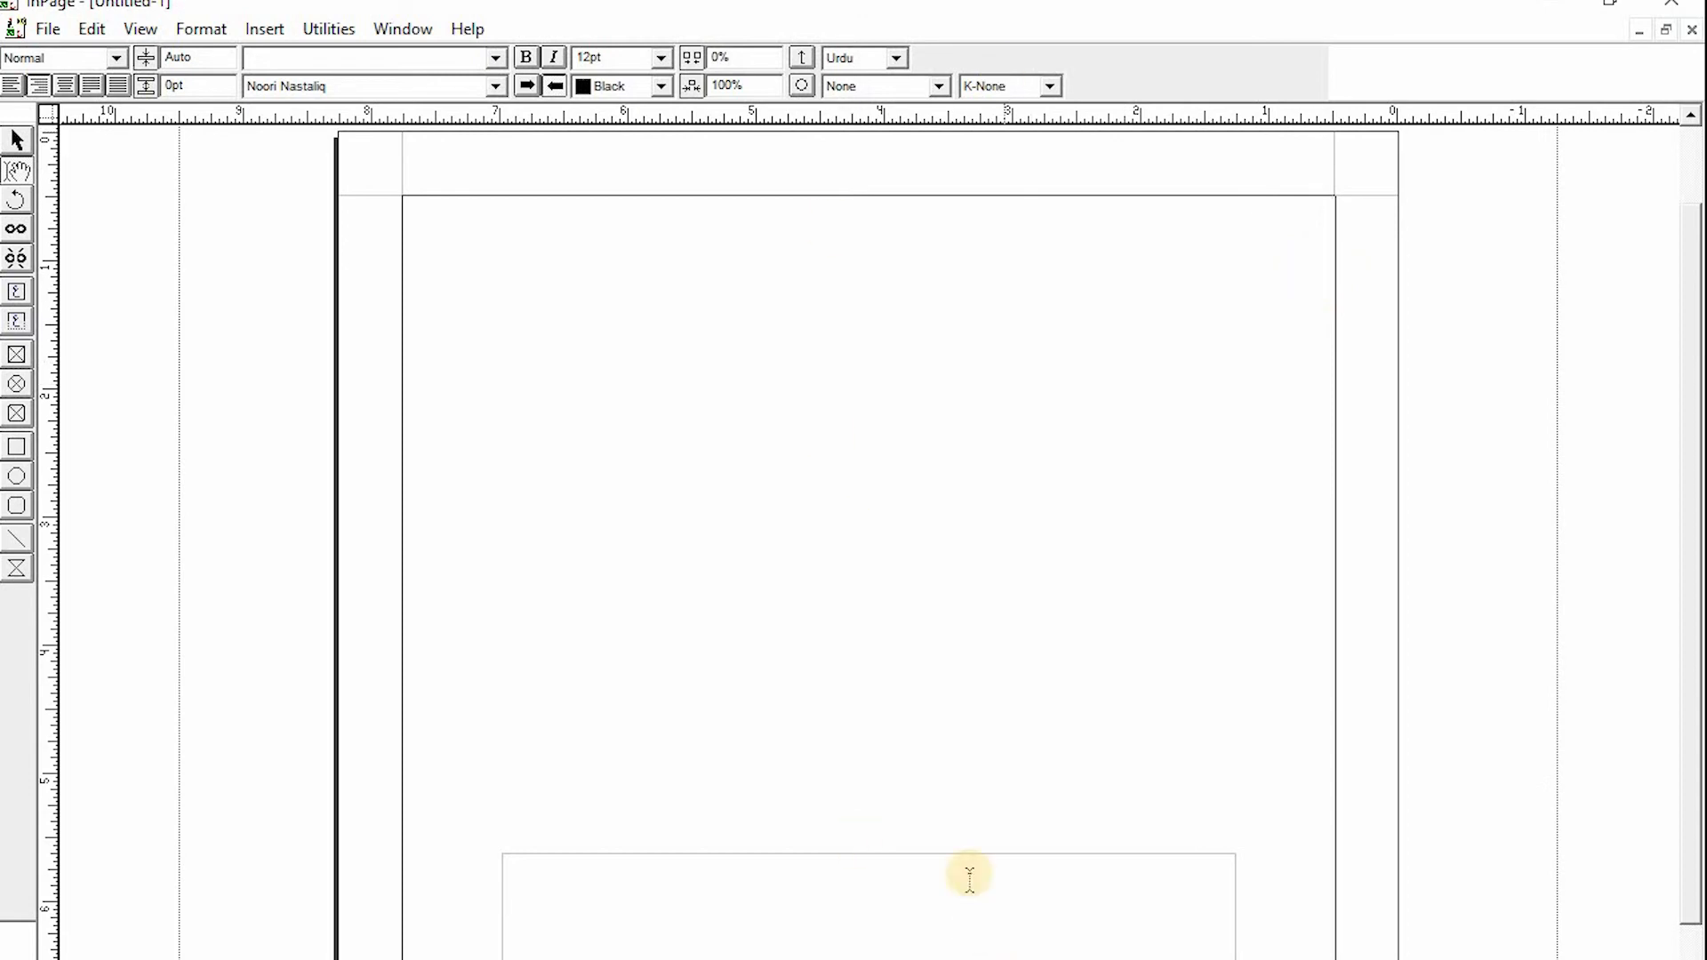
- Move the text box back up to about 1 inch below the top edge of the page
click(16, 140)
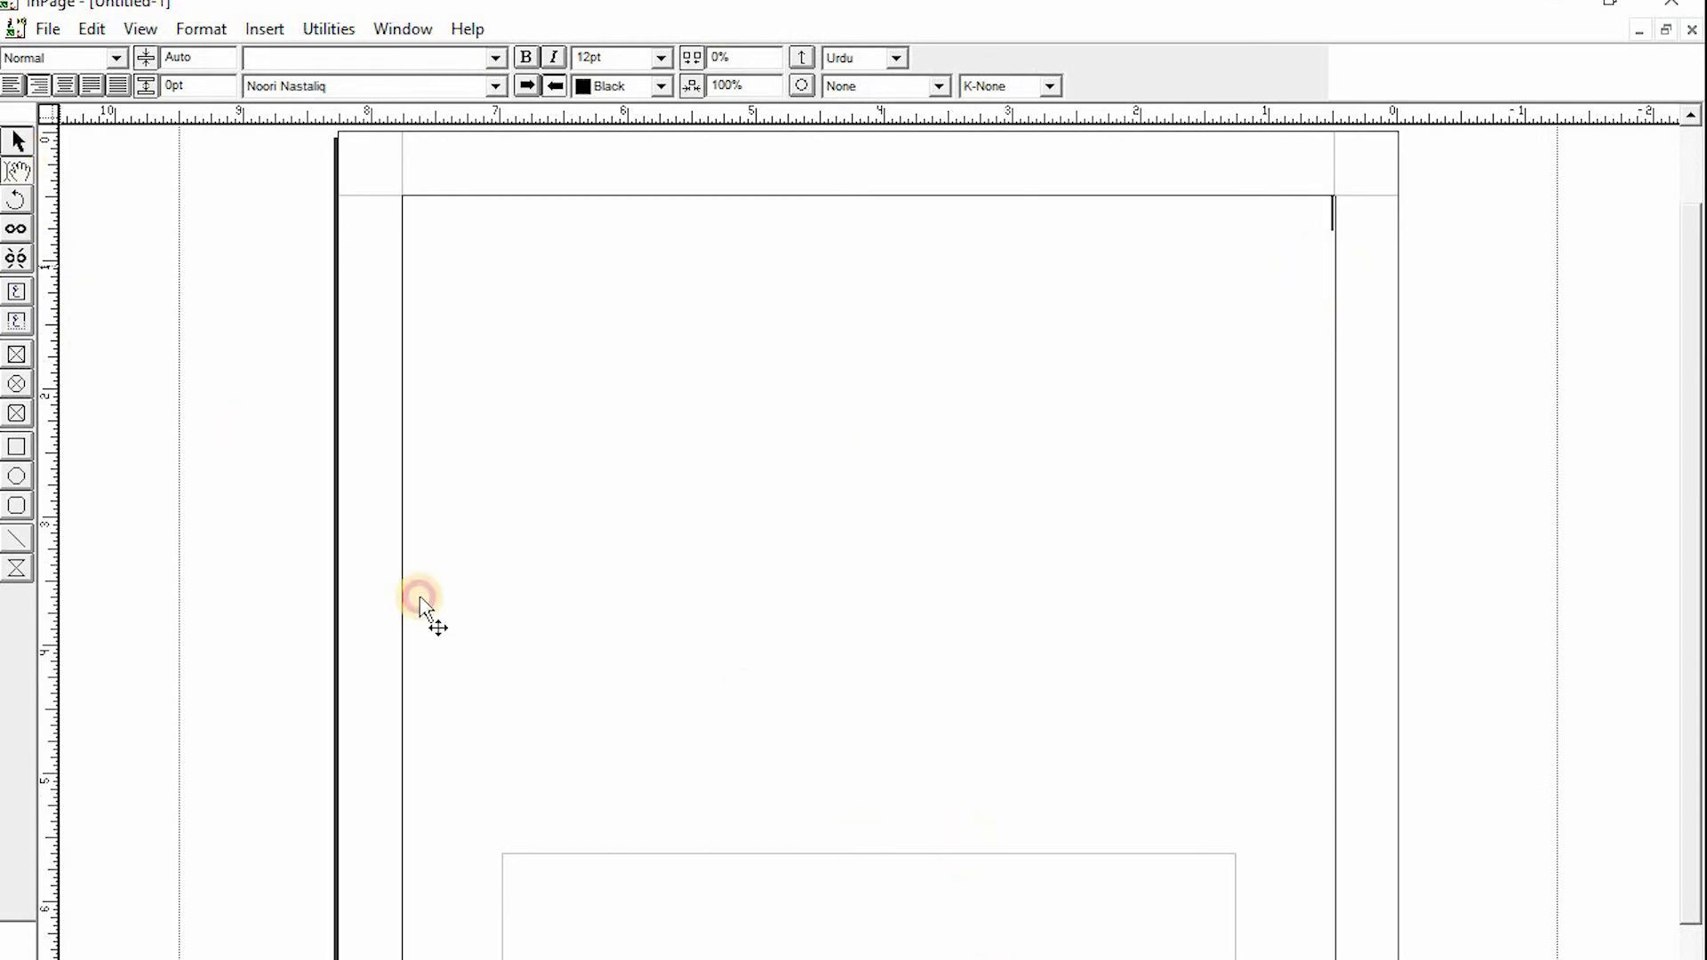
drag(811, 855, 818, 260)
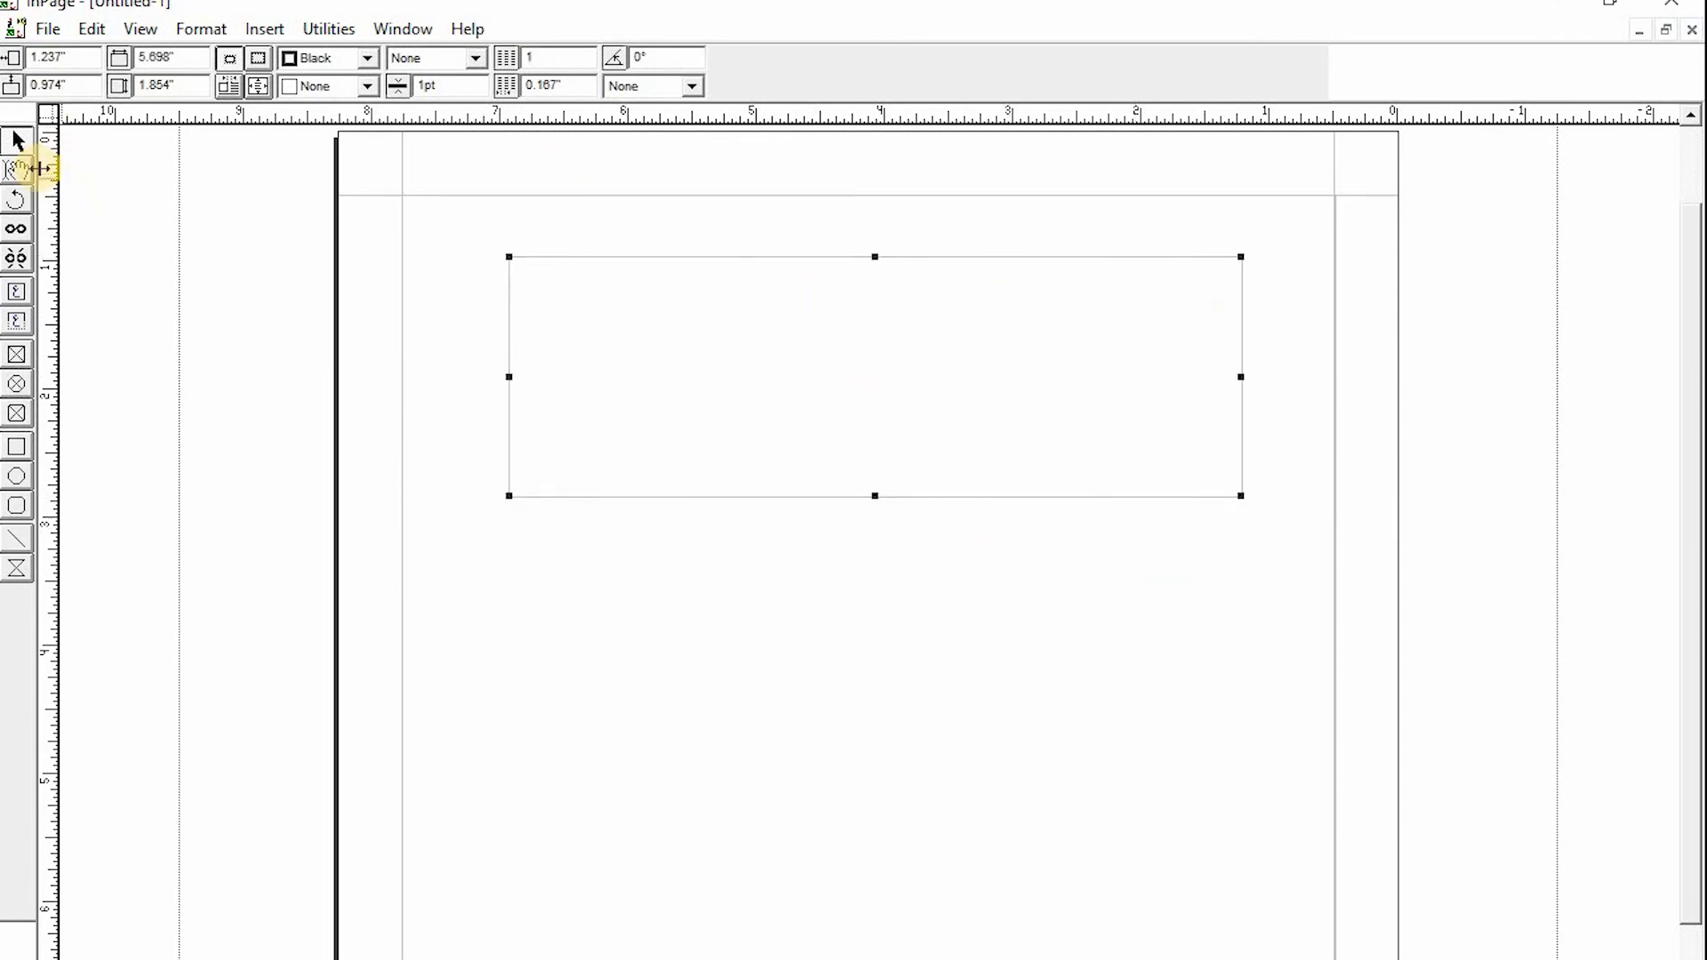
- Place the text cursor inside the text box, then switch back to the pointer and deselect it
click(18, 169)
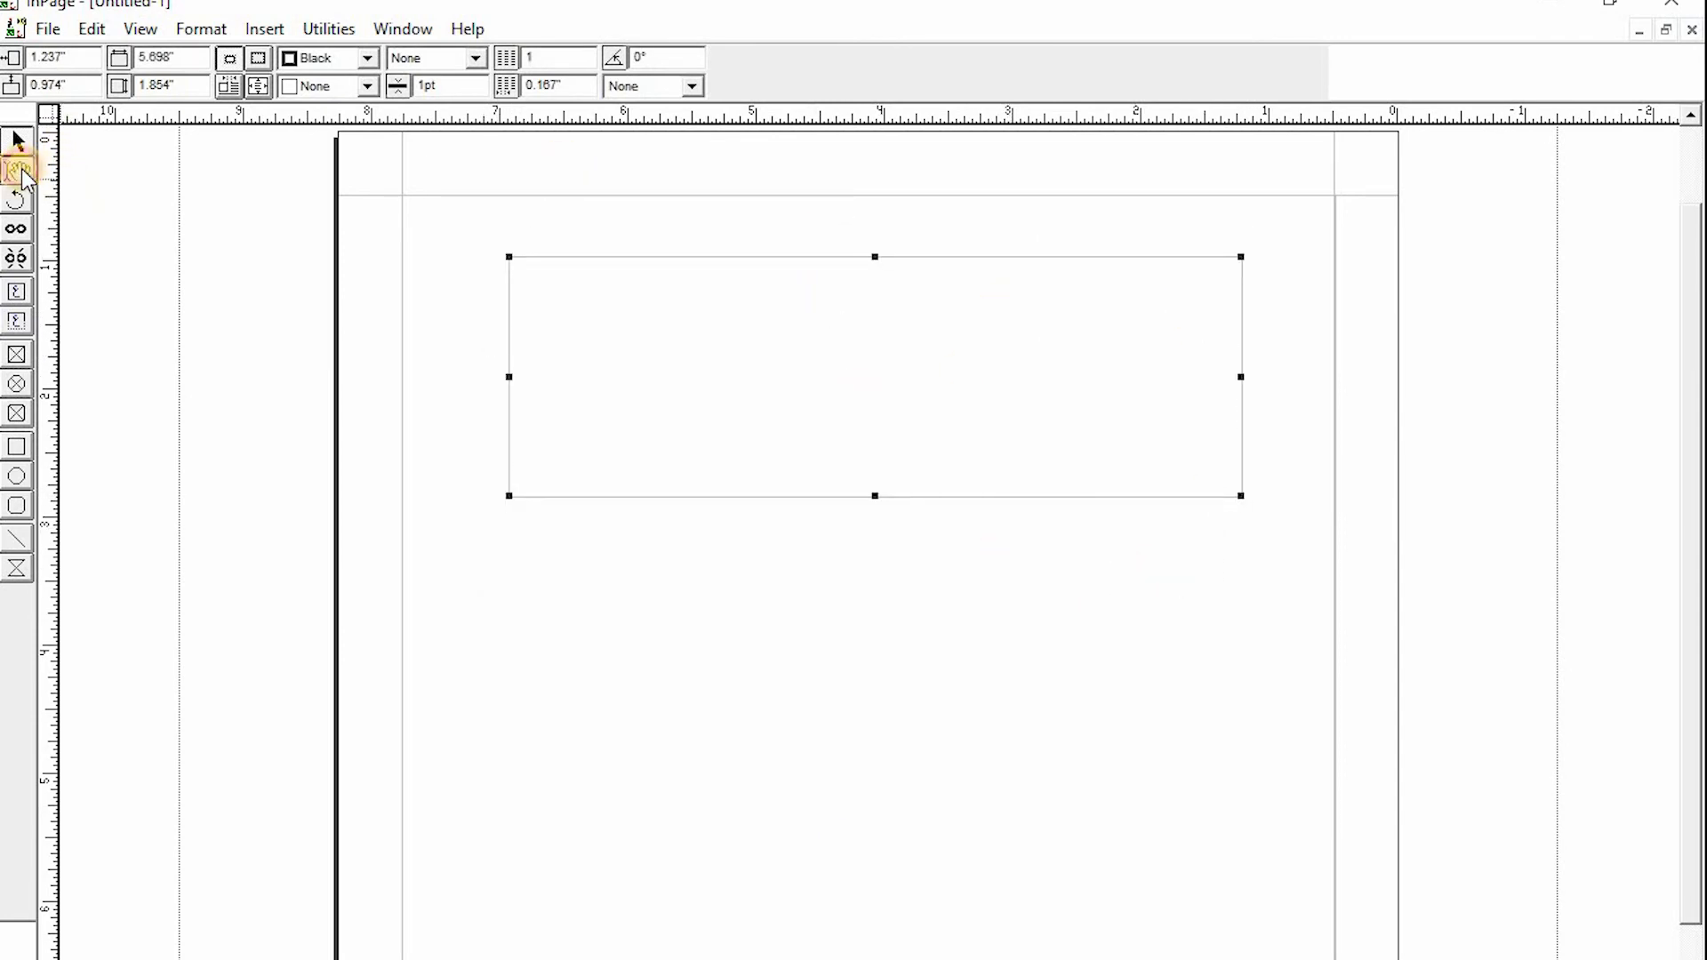
click(1134, 326)
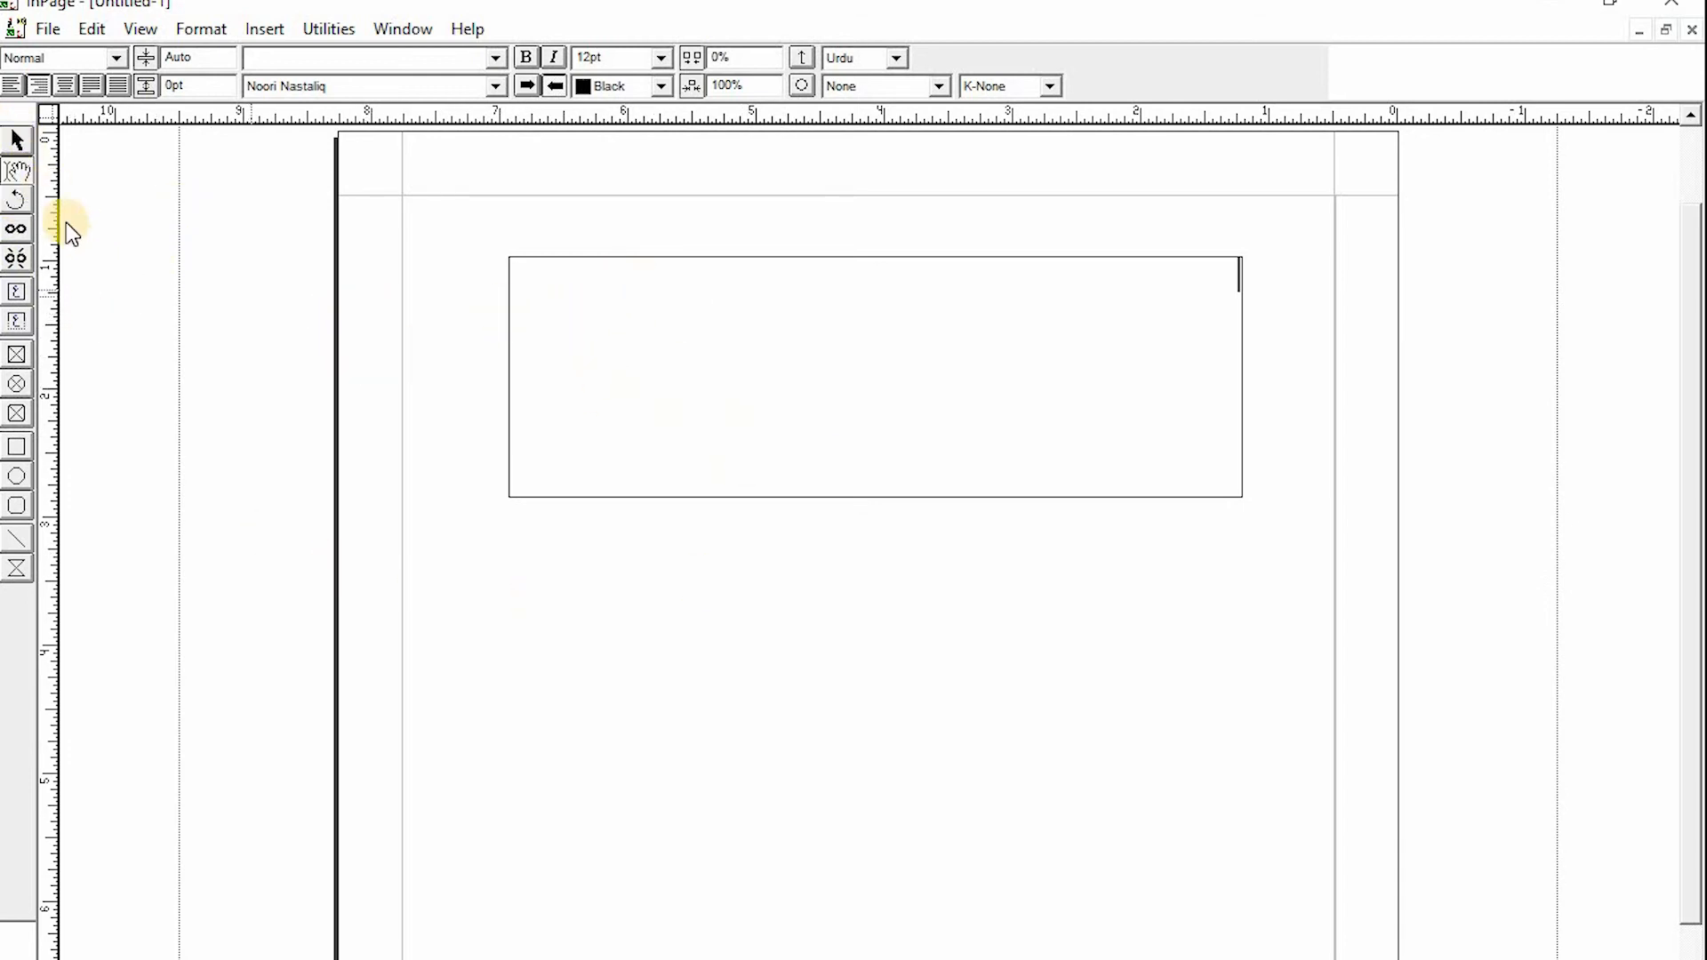
click(18, 141)
click(380, 337)
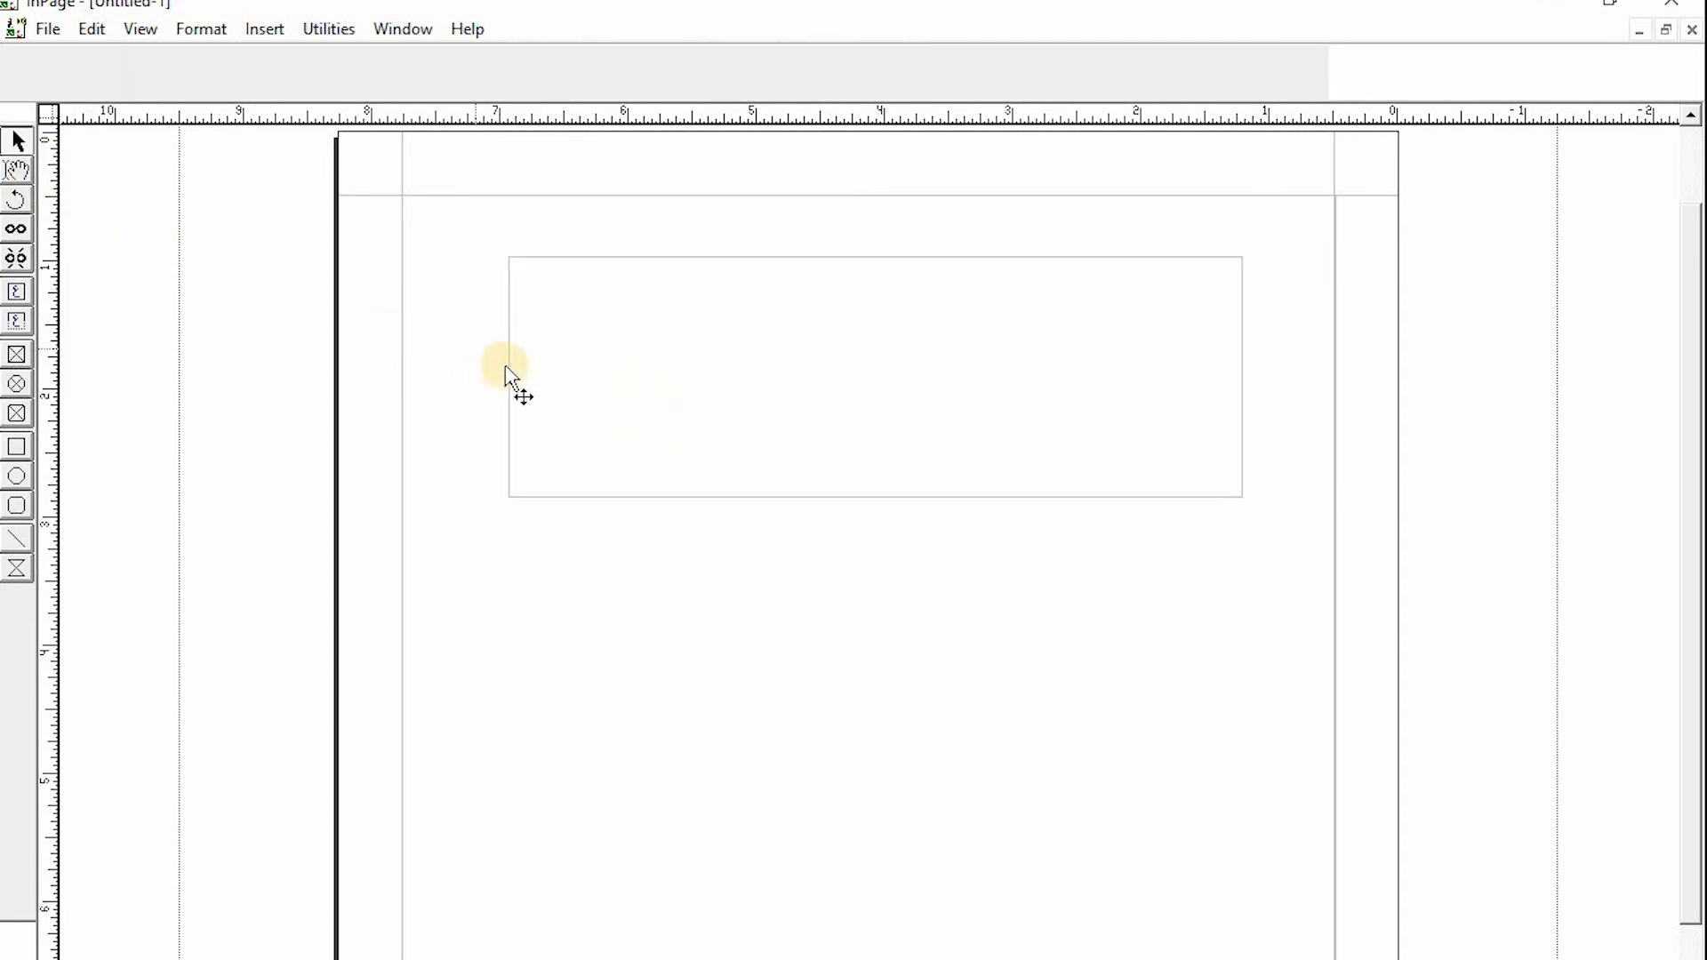
- Resize the text box to about 1.7 by 1.6 inches and move it to the middle of the page
click(508, 372)
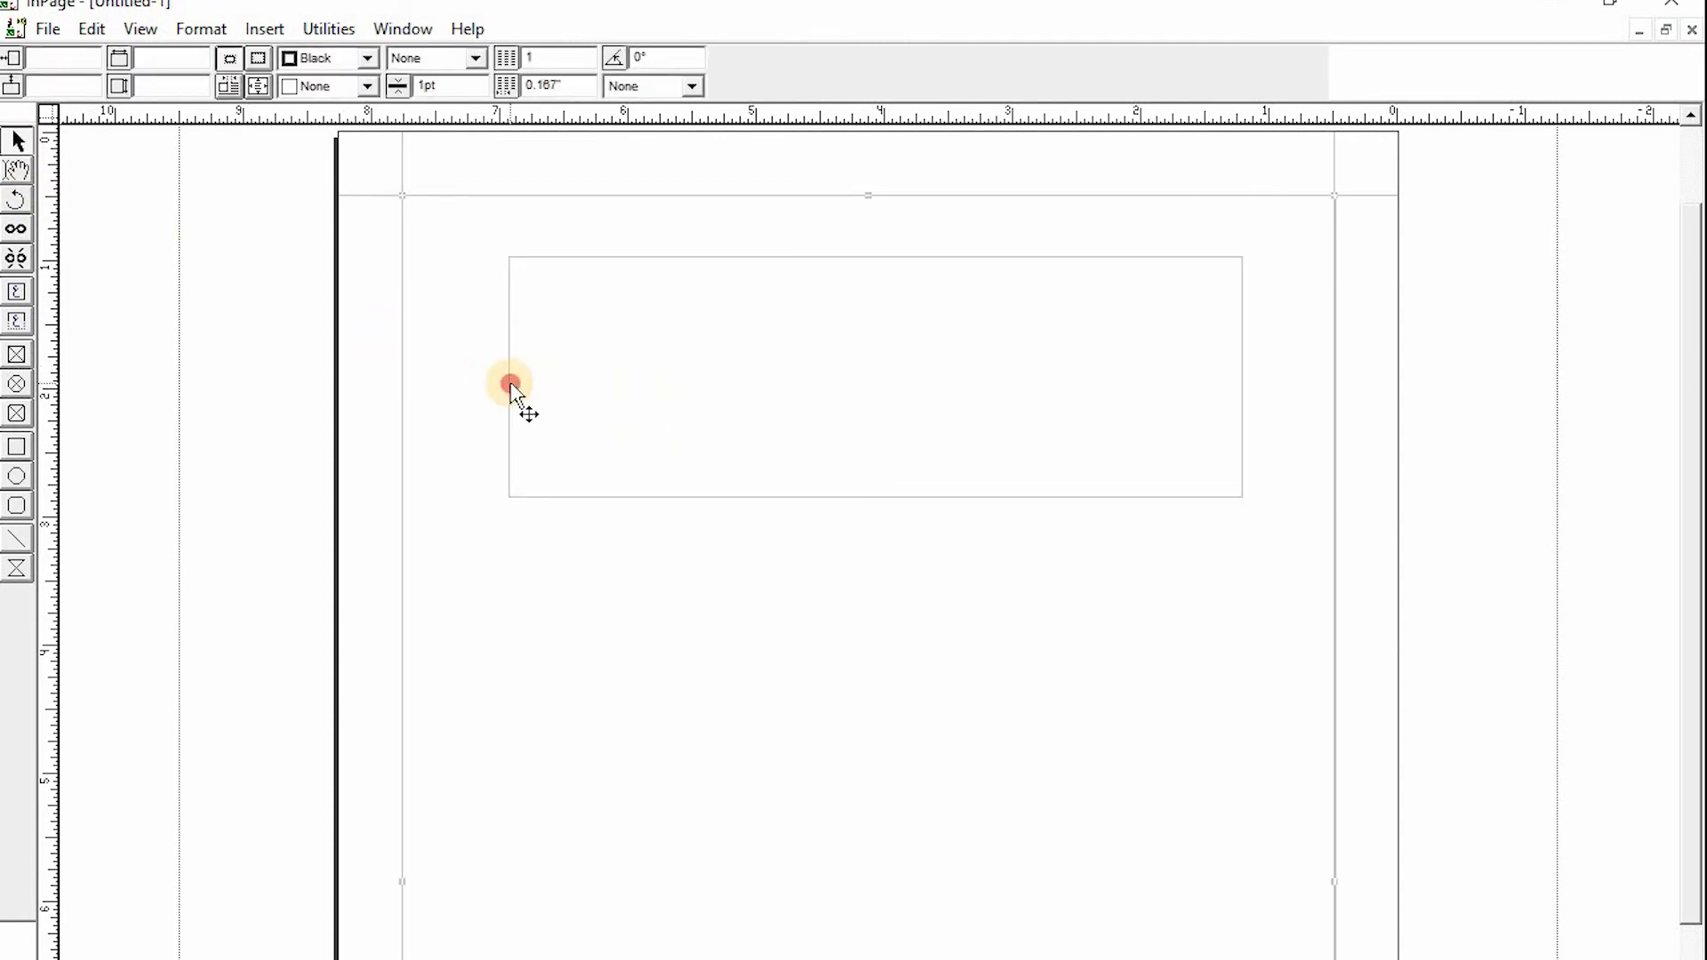
click(510, 383)
click(553, 386)
click(731, 400)
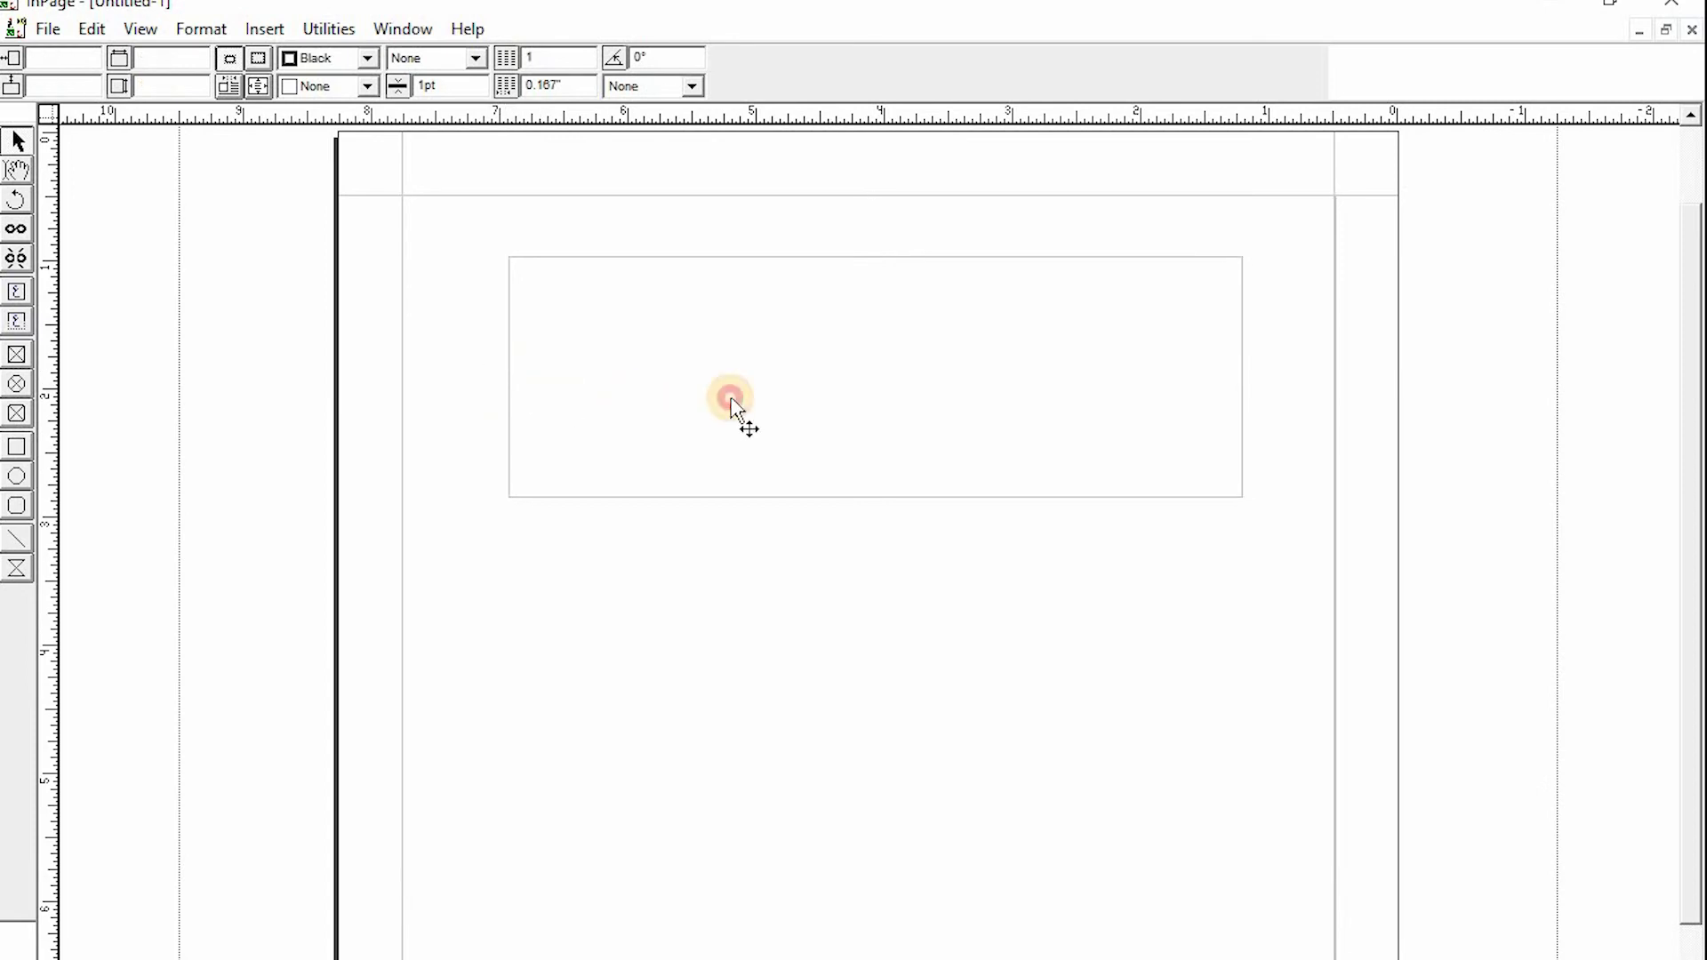
click(513, 407)
click(511, 409)
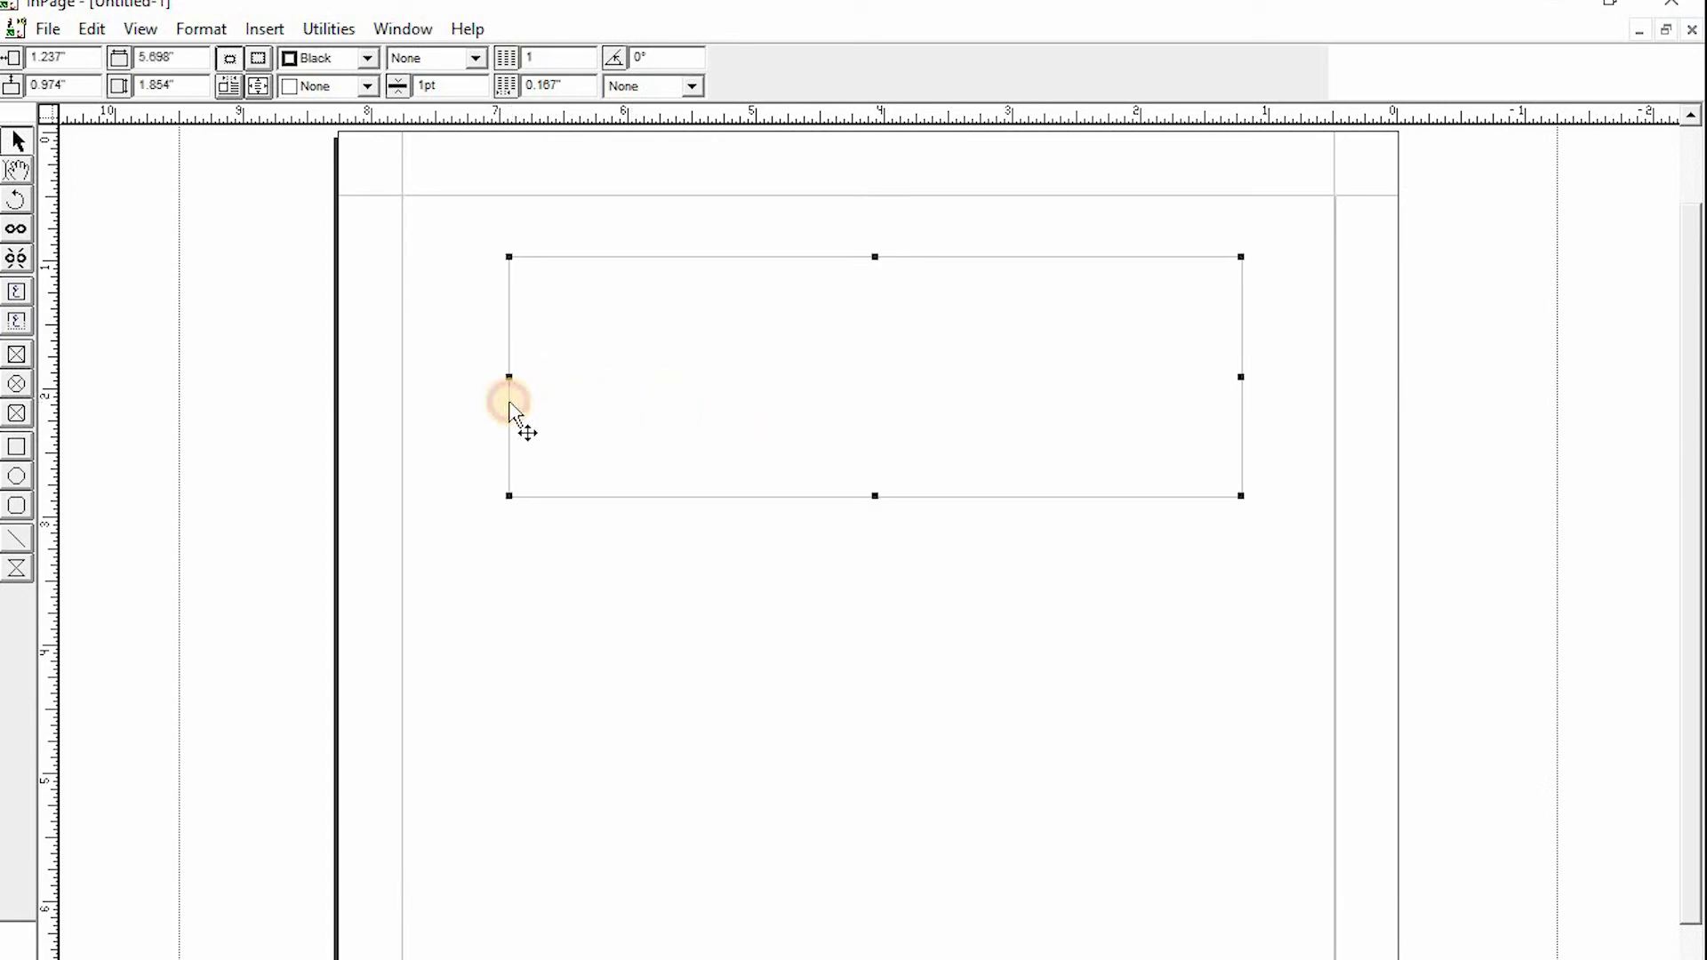
drag(507, 495, 1022, 465)
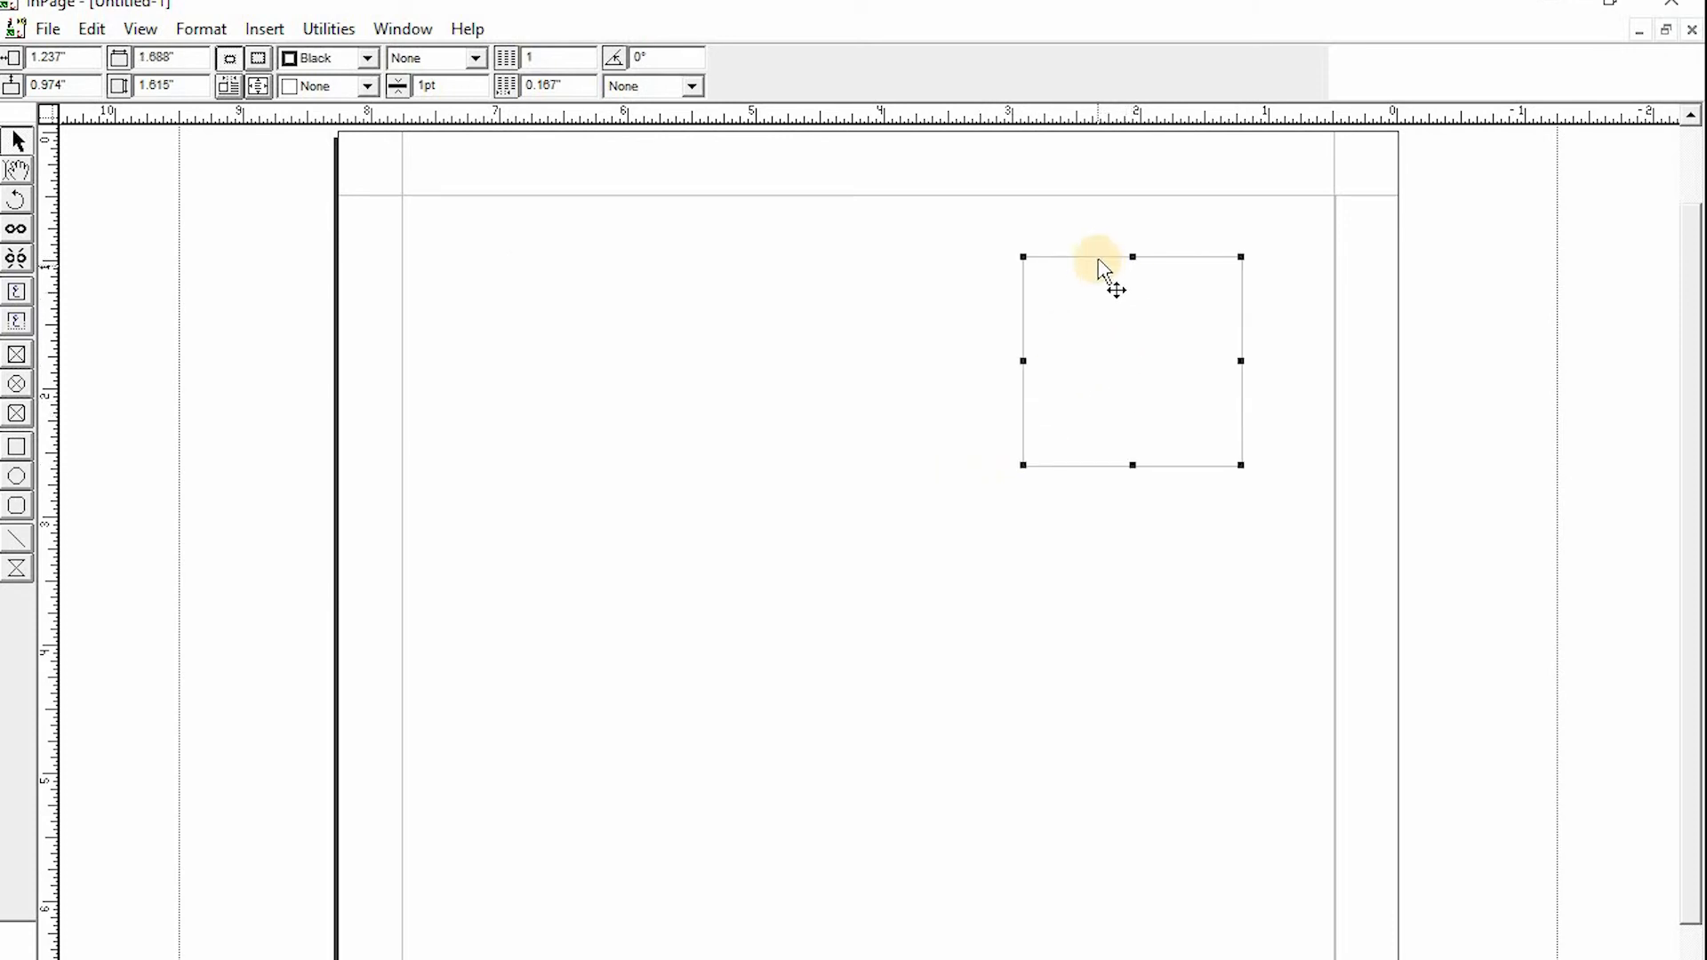
drag(1054, 287, 801, 363)
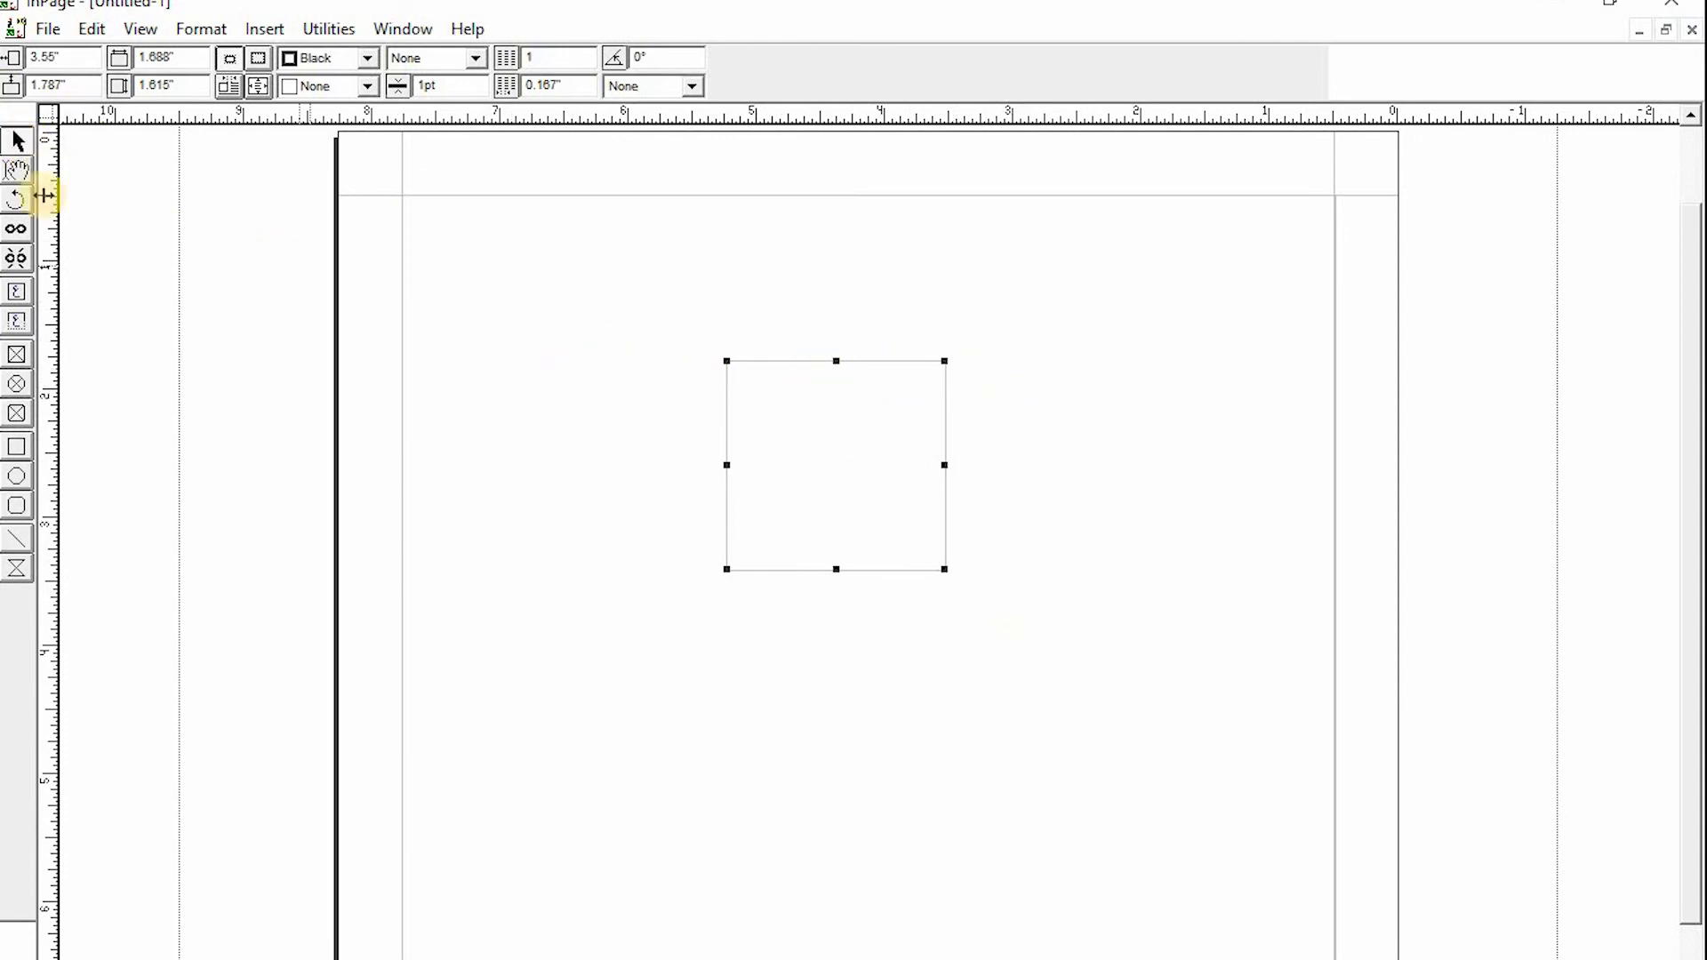
- Rotate the text box, setting its rotation angle to 30°
click(18, 201)
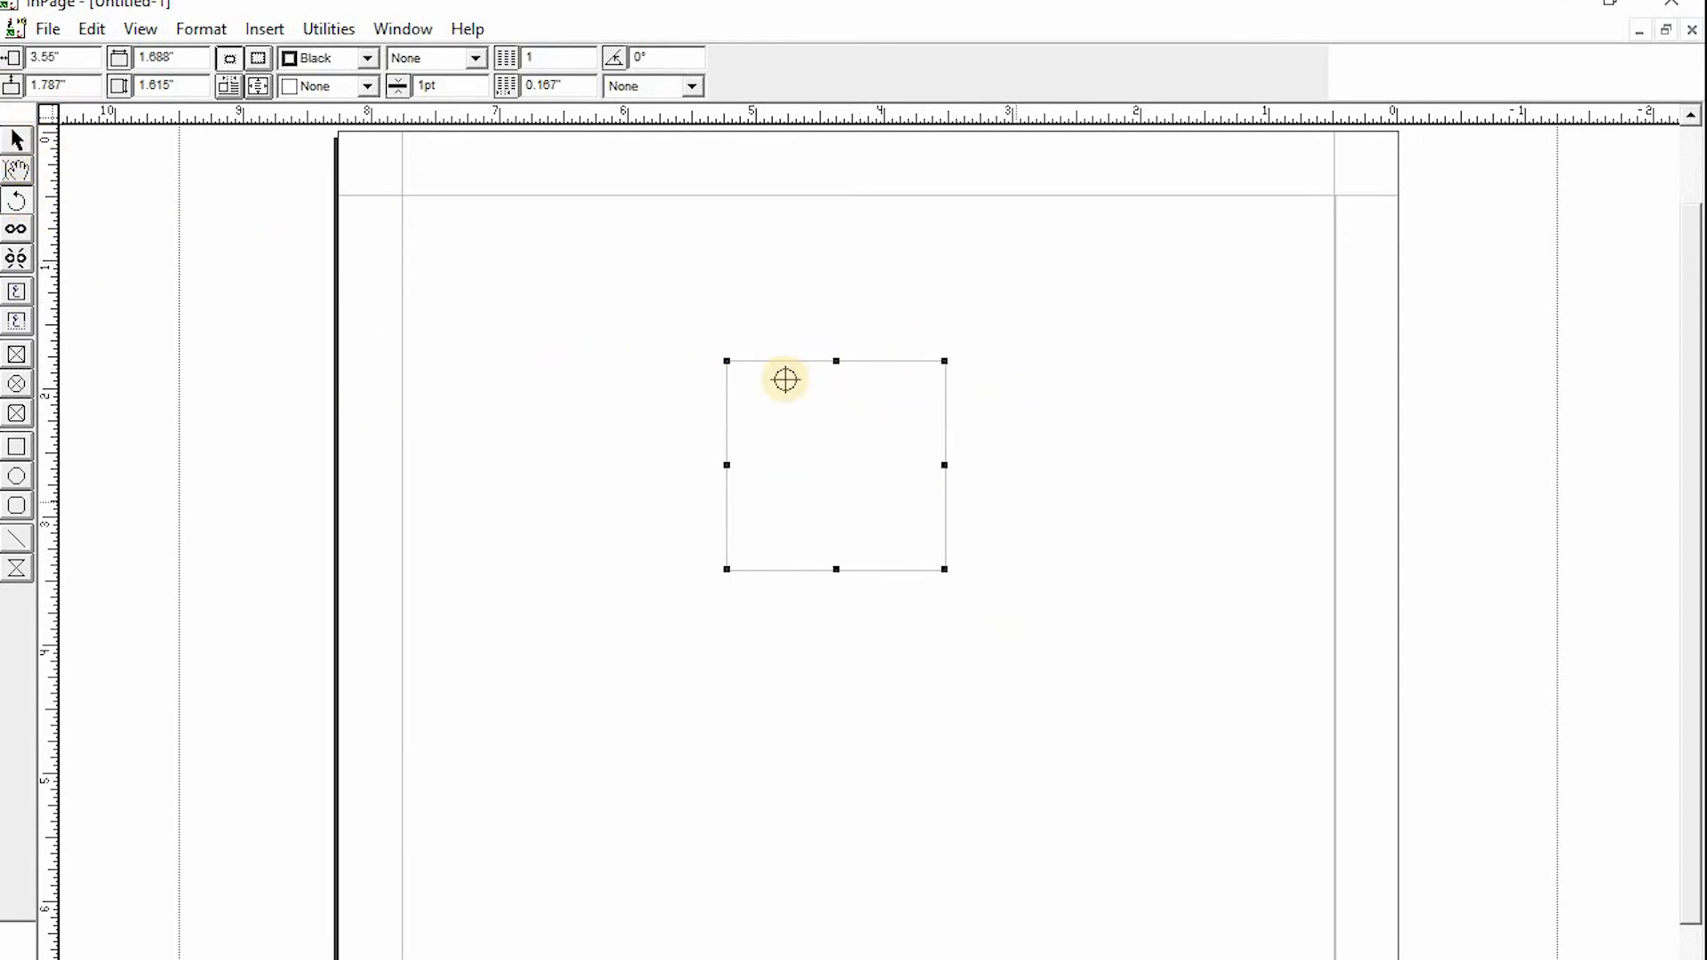
drag(816, 398, 1074, 405)
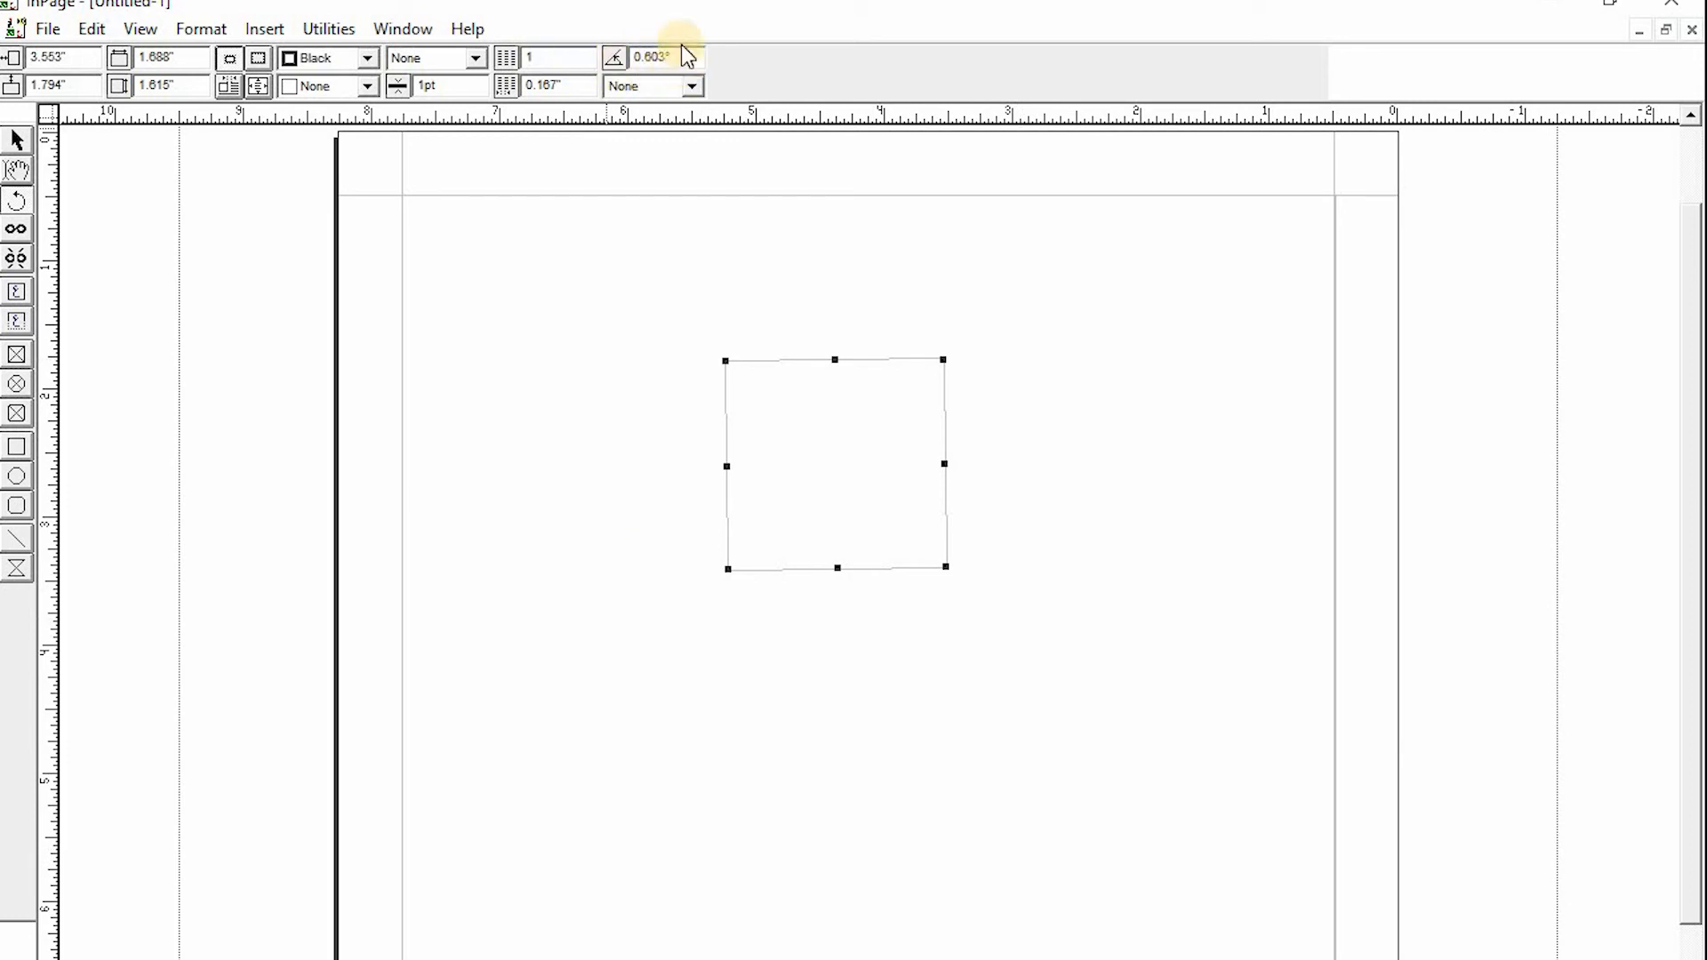
drag(674, 56, 601, 52)
text(30)
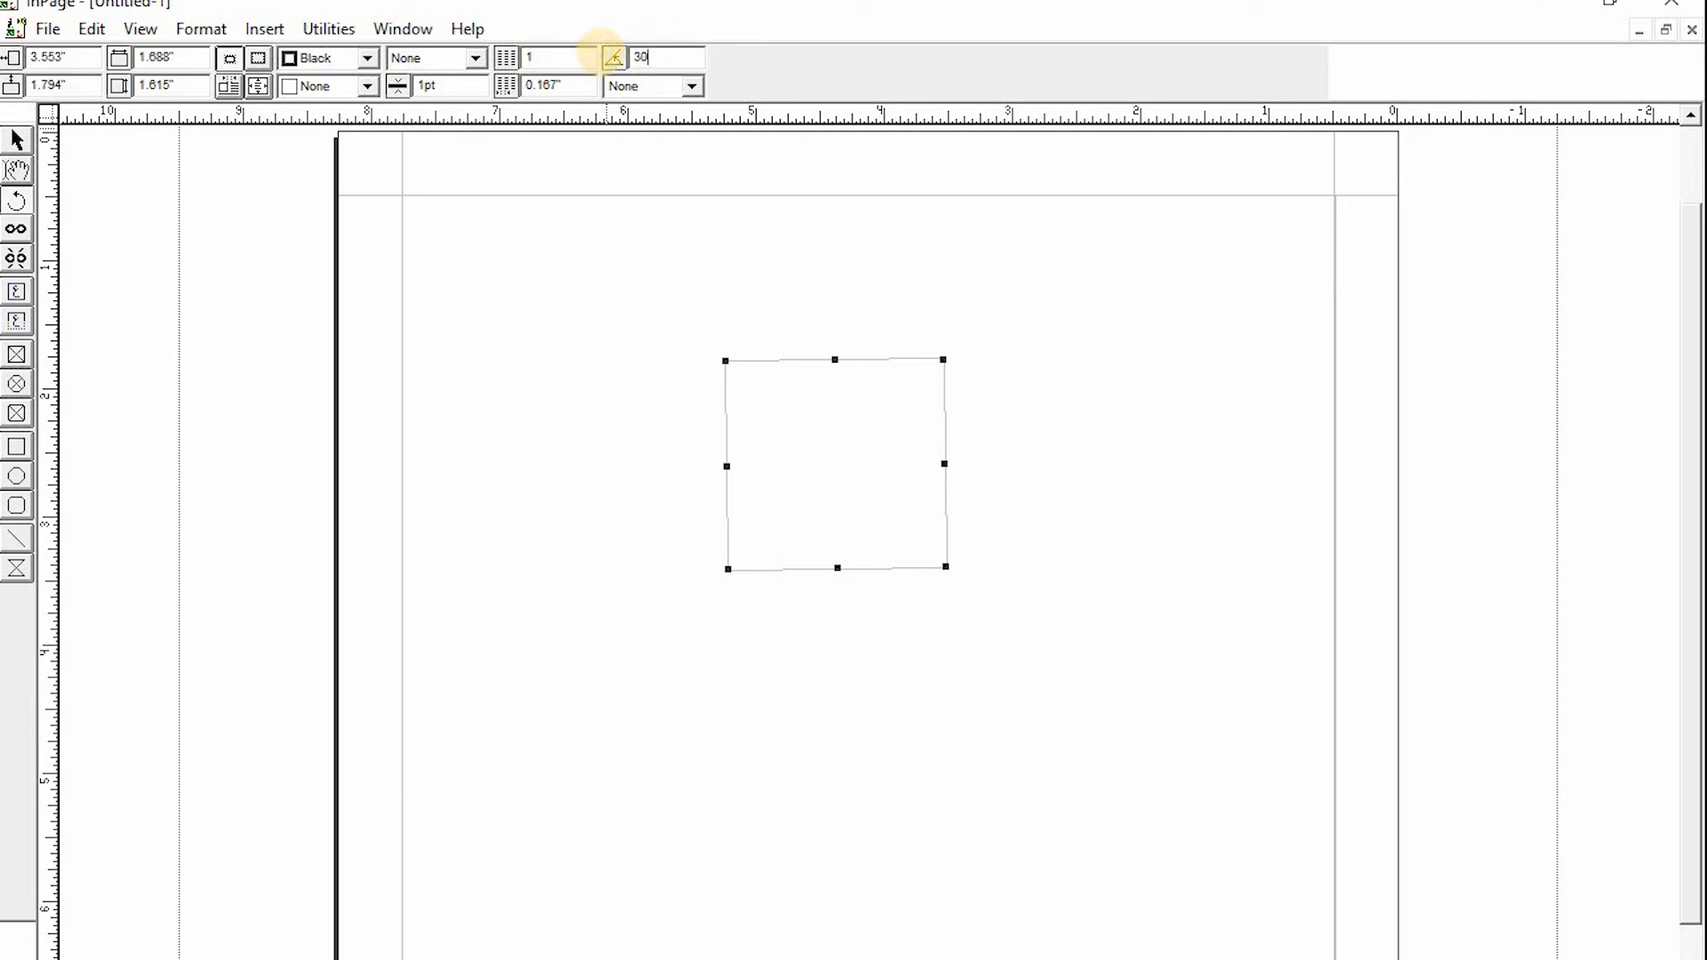
key(Return)
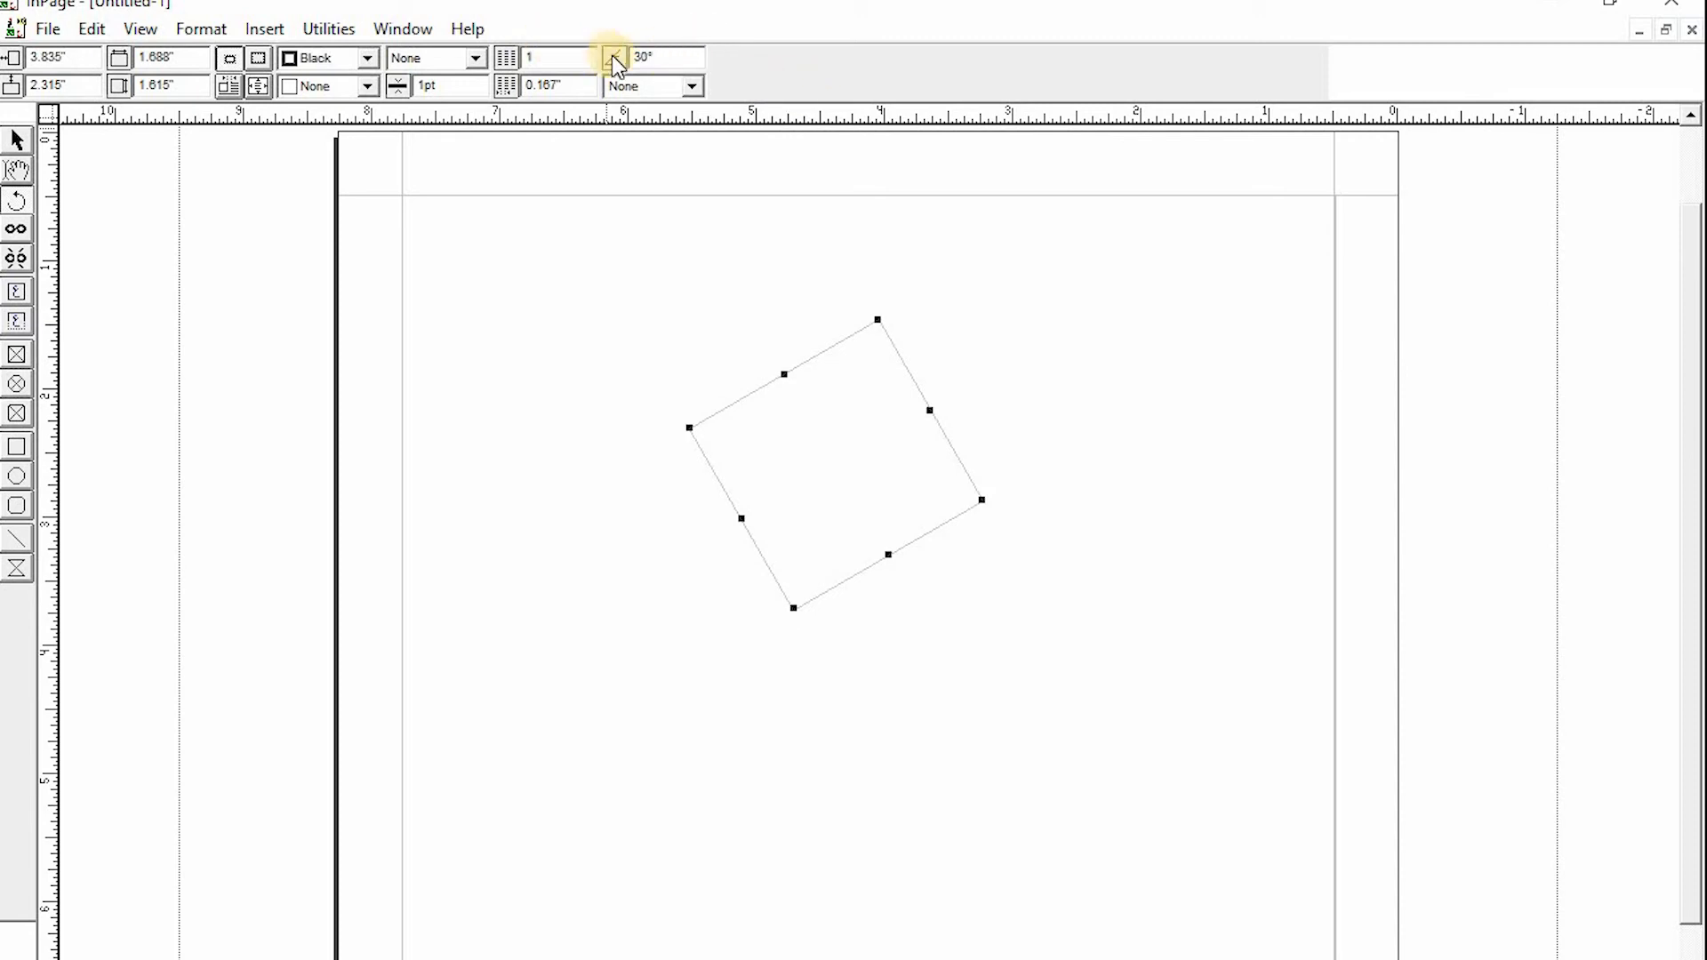
- Set the text box's rotation angle to 90°
drag(657, 59, 584, 58)
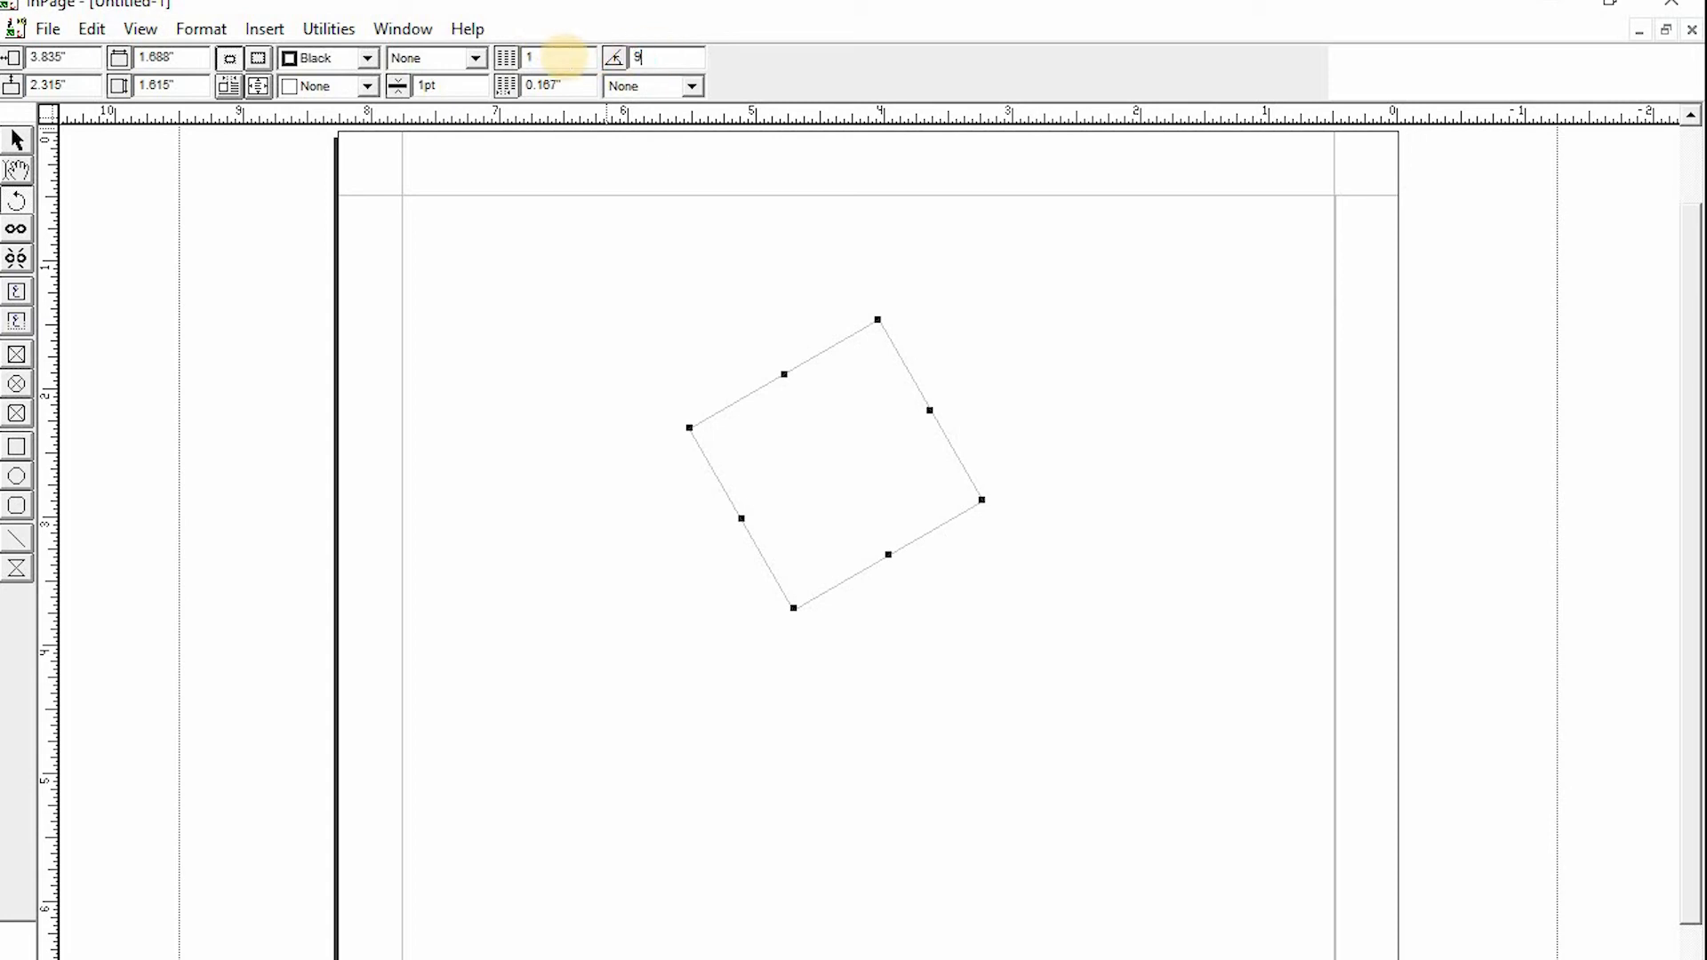
text(90)
key(Return)
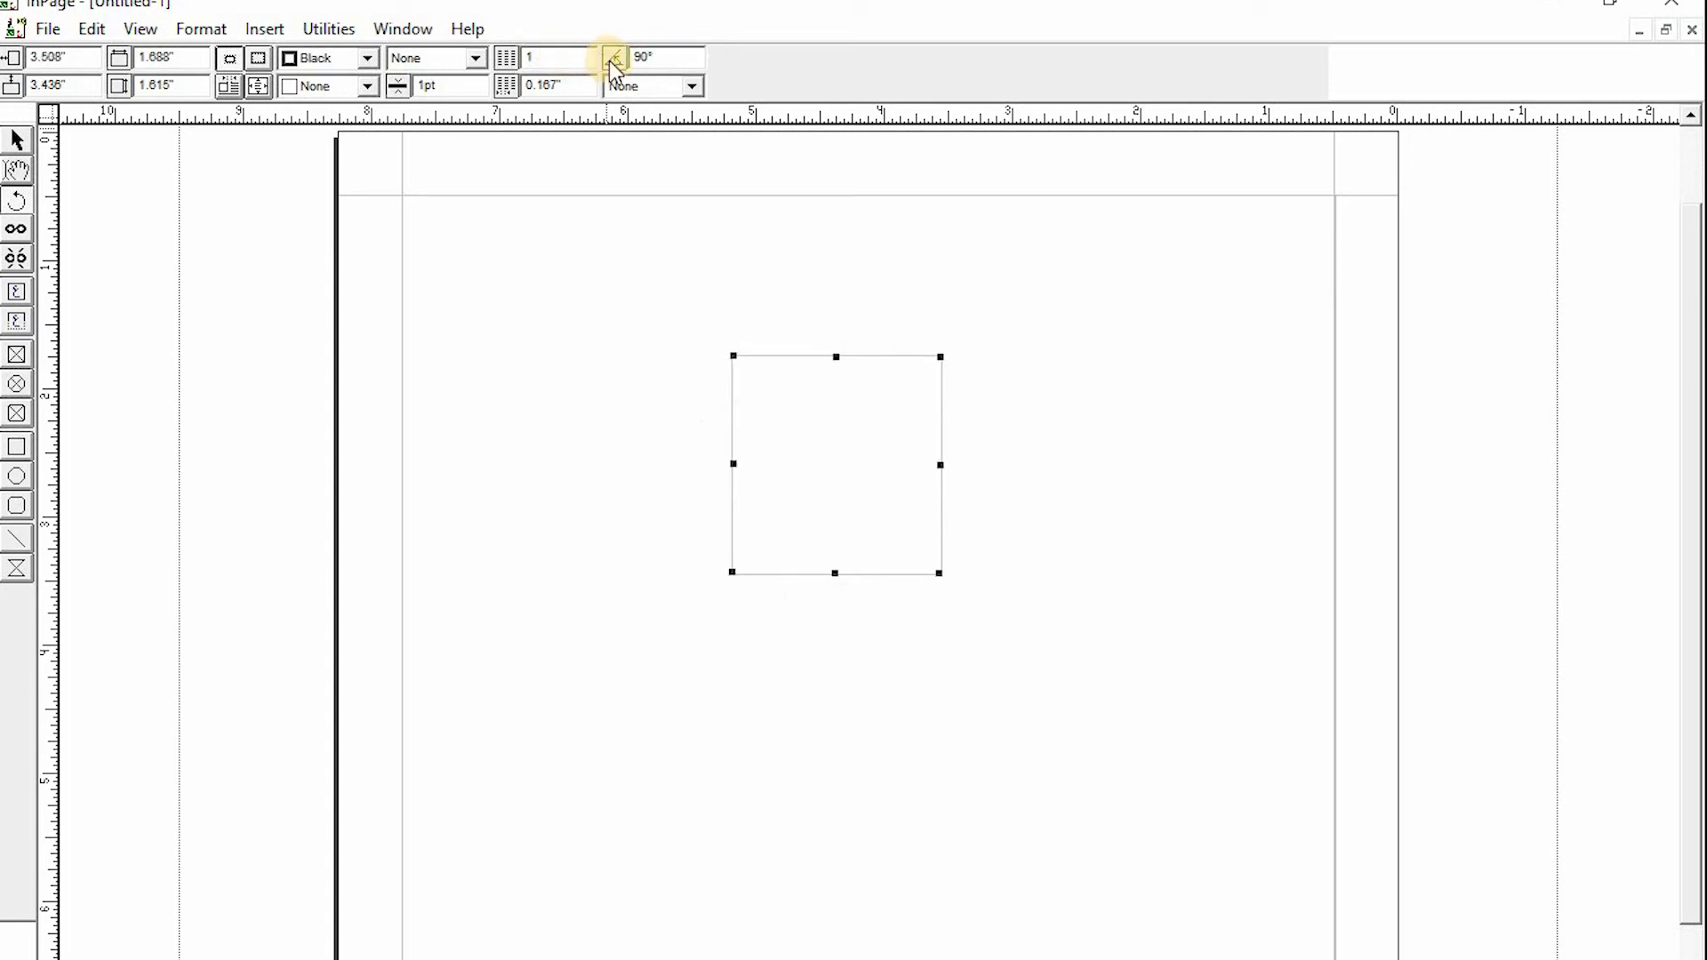
- Set the text box's rotation angle to 40°
drag(665, 53, 582, 56)
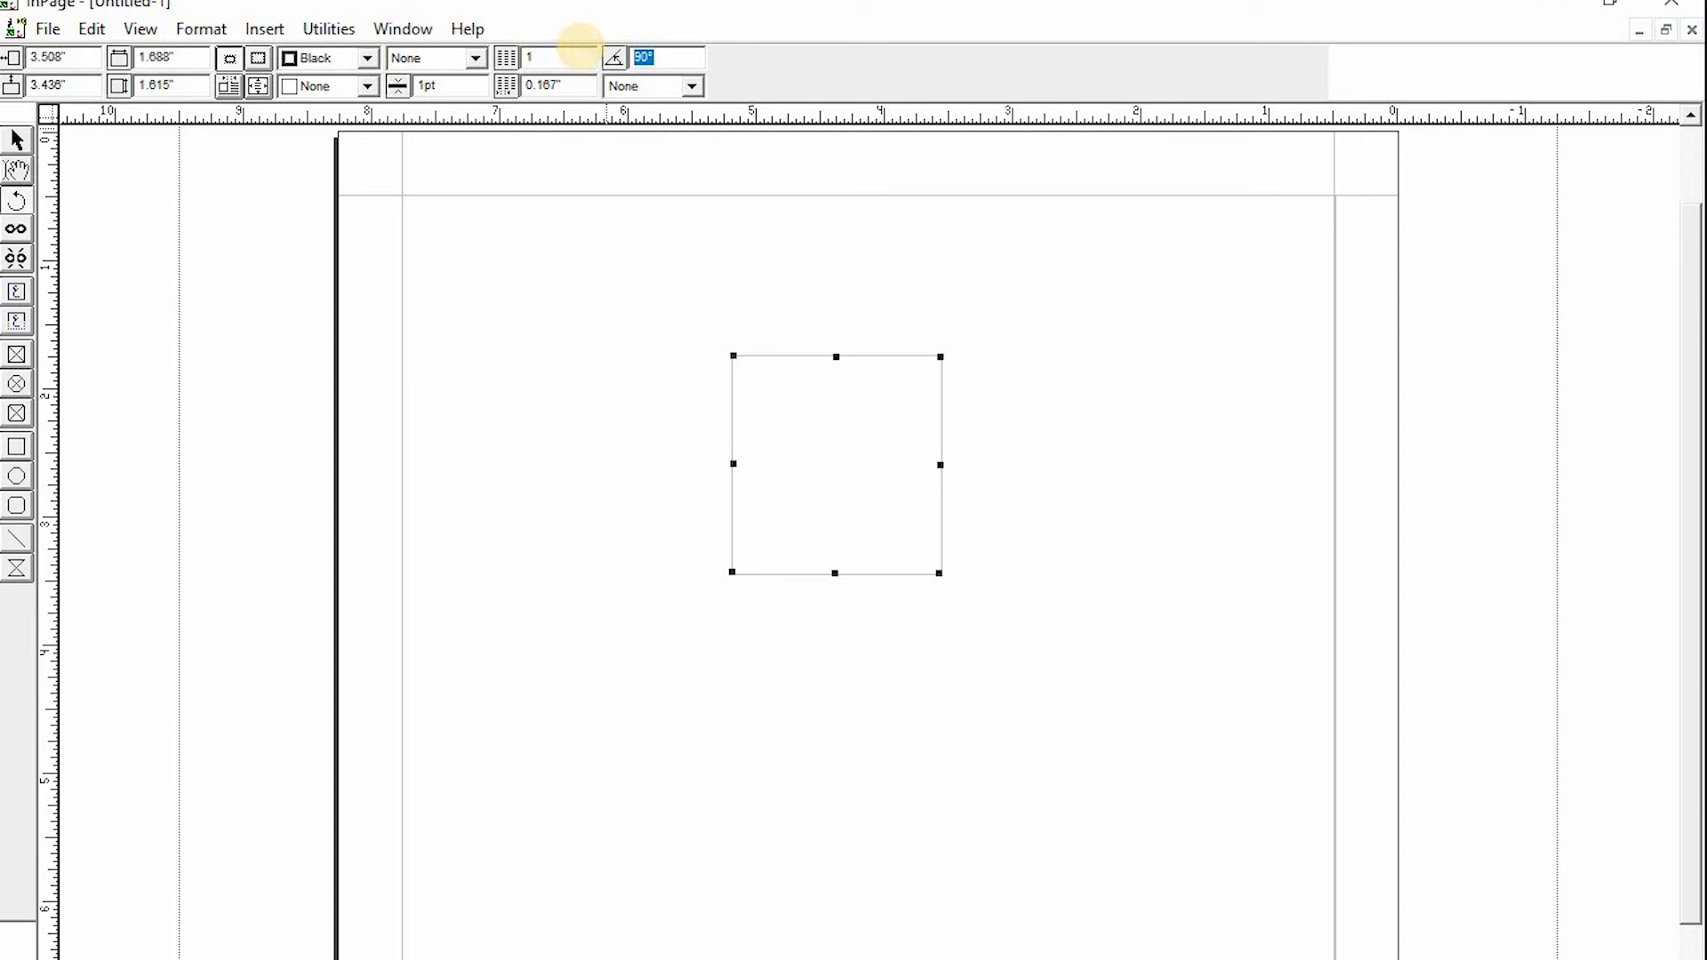
text(40)
key(Return)
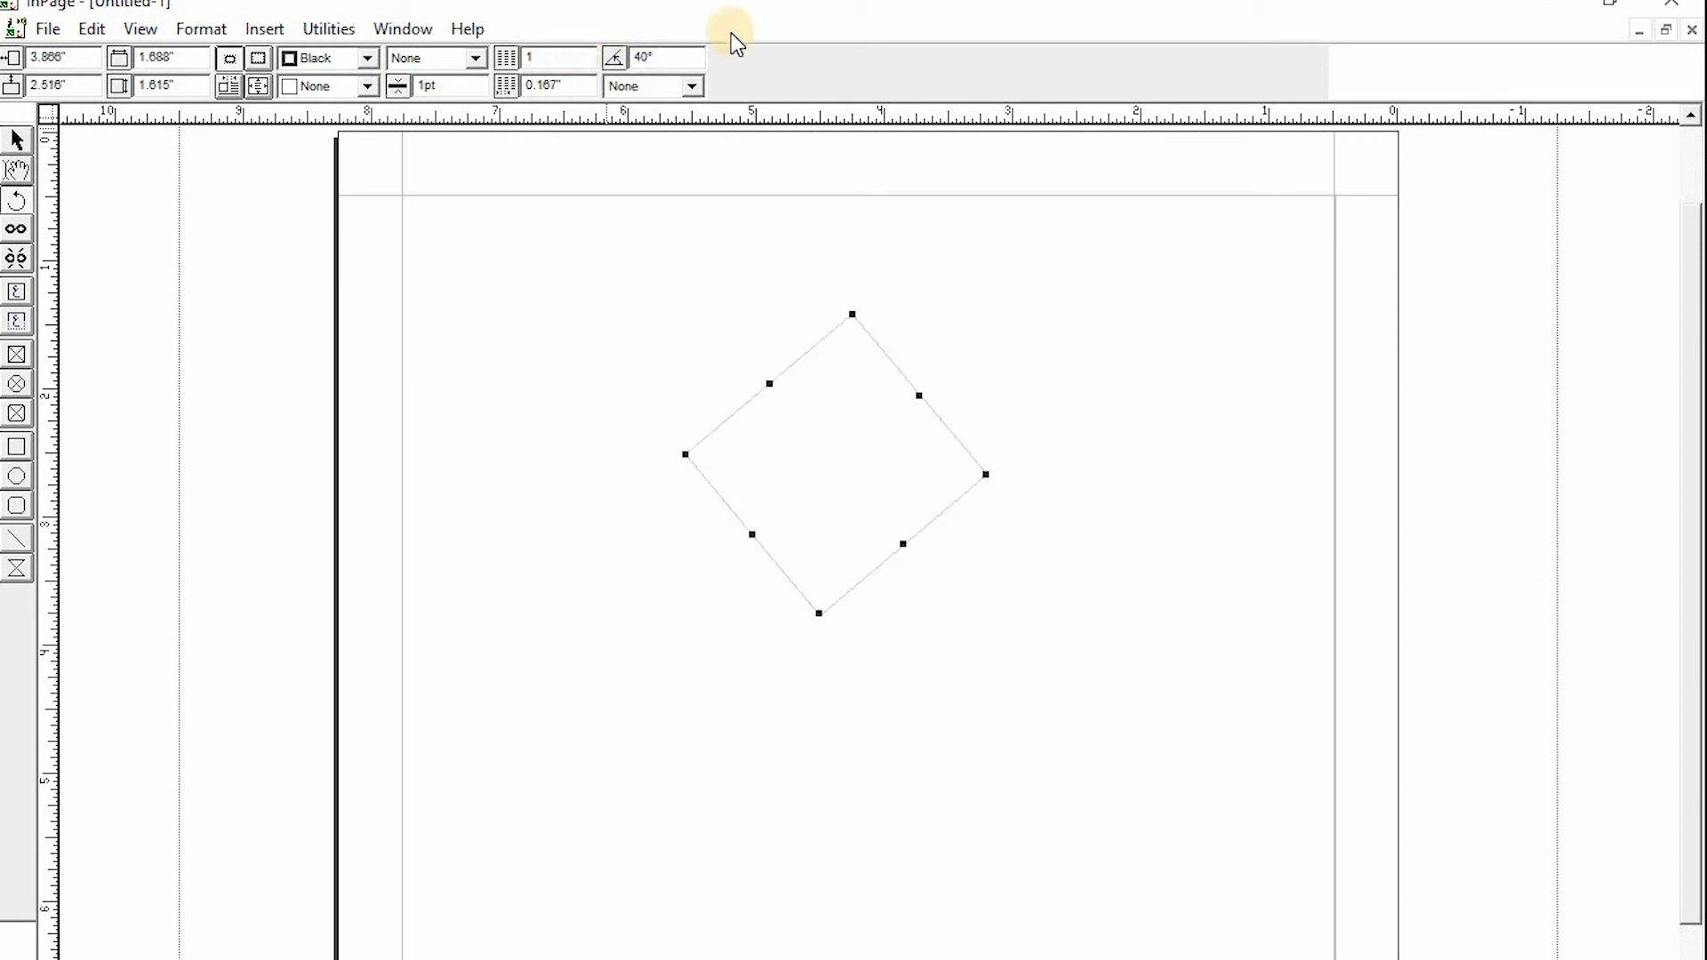
- Set the text box's rotation angle to 60°
drag(651, 53, 592, 79)
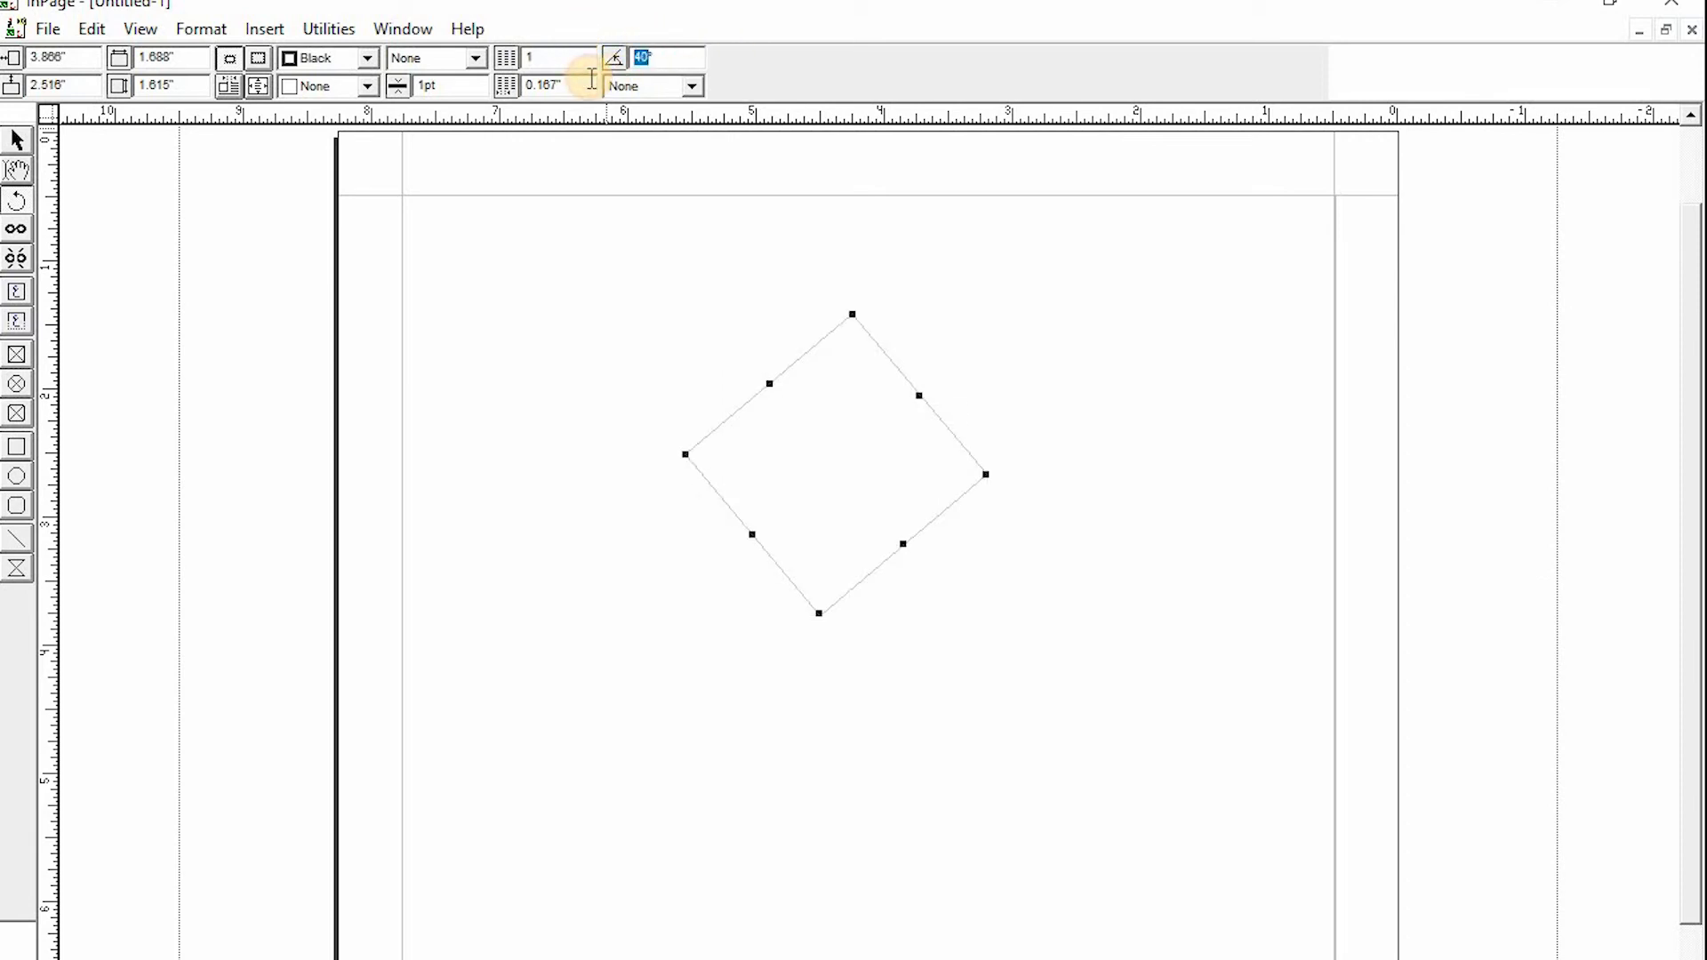
text(60)
key(Return)
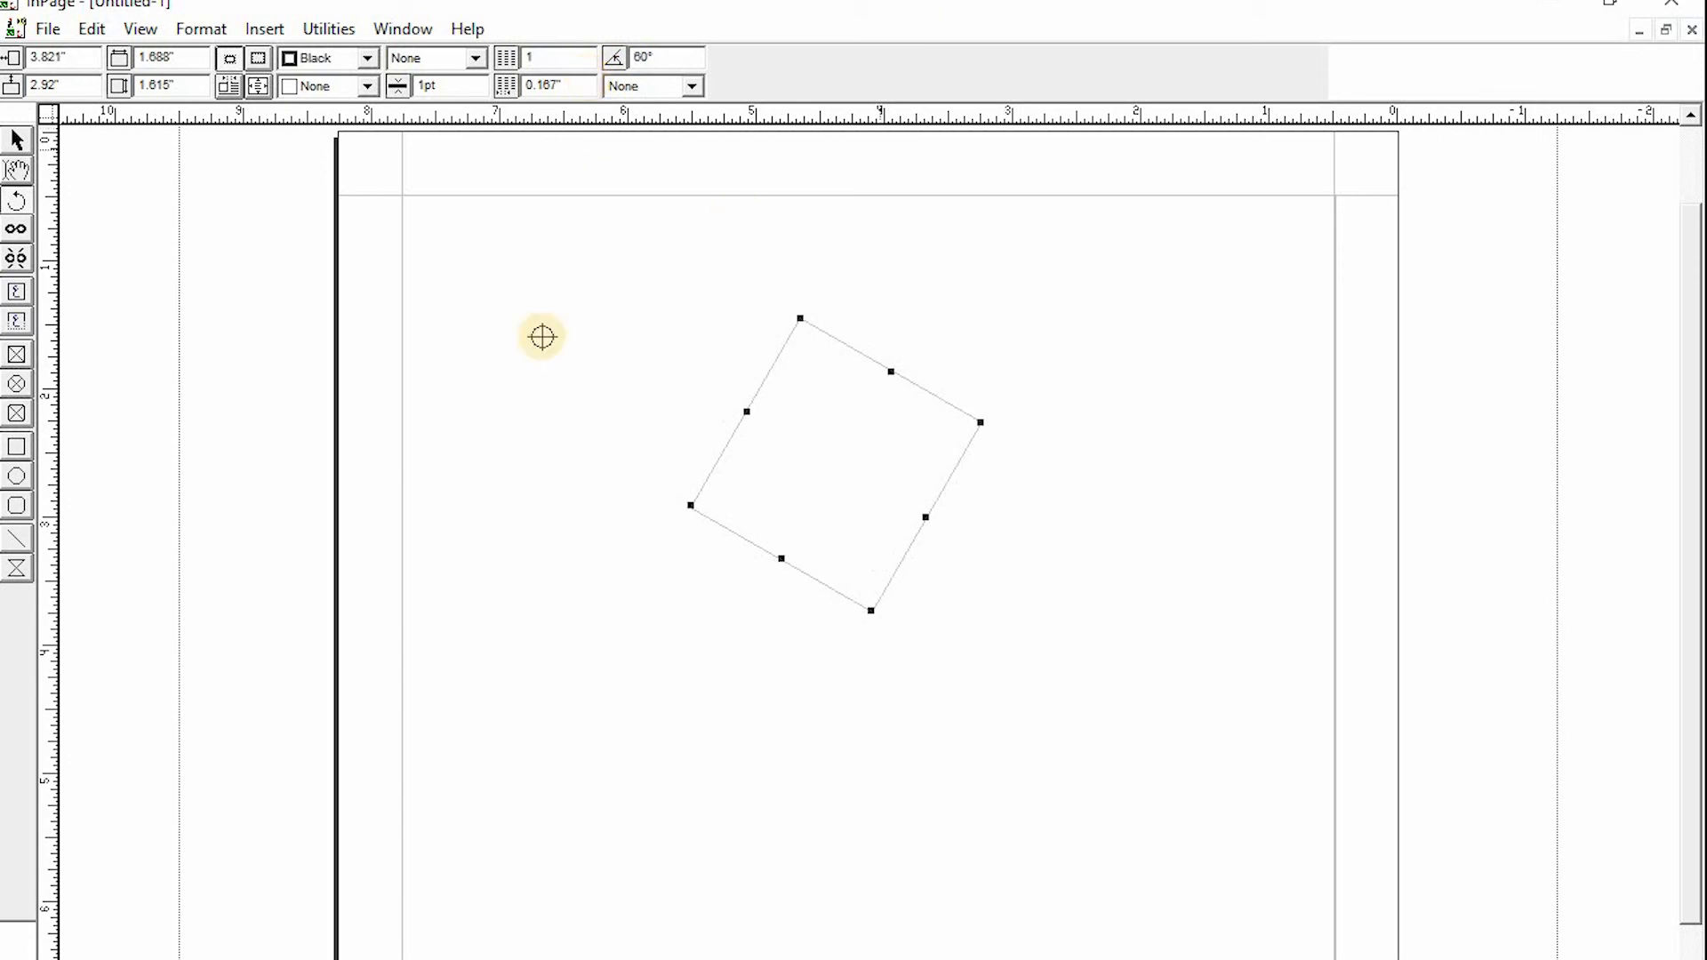
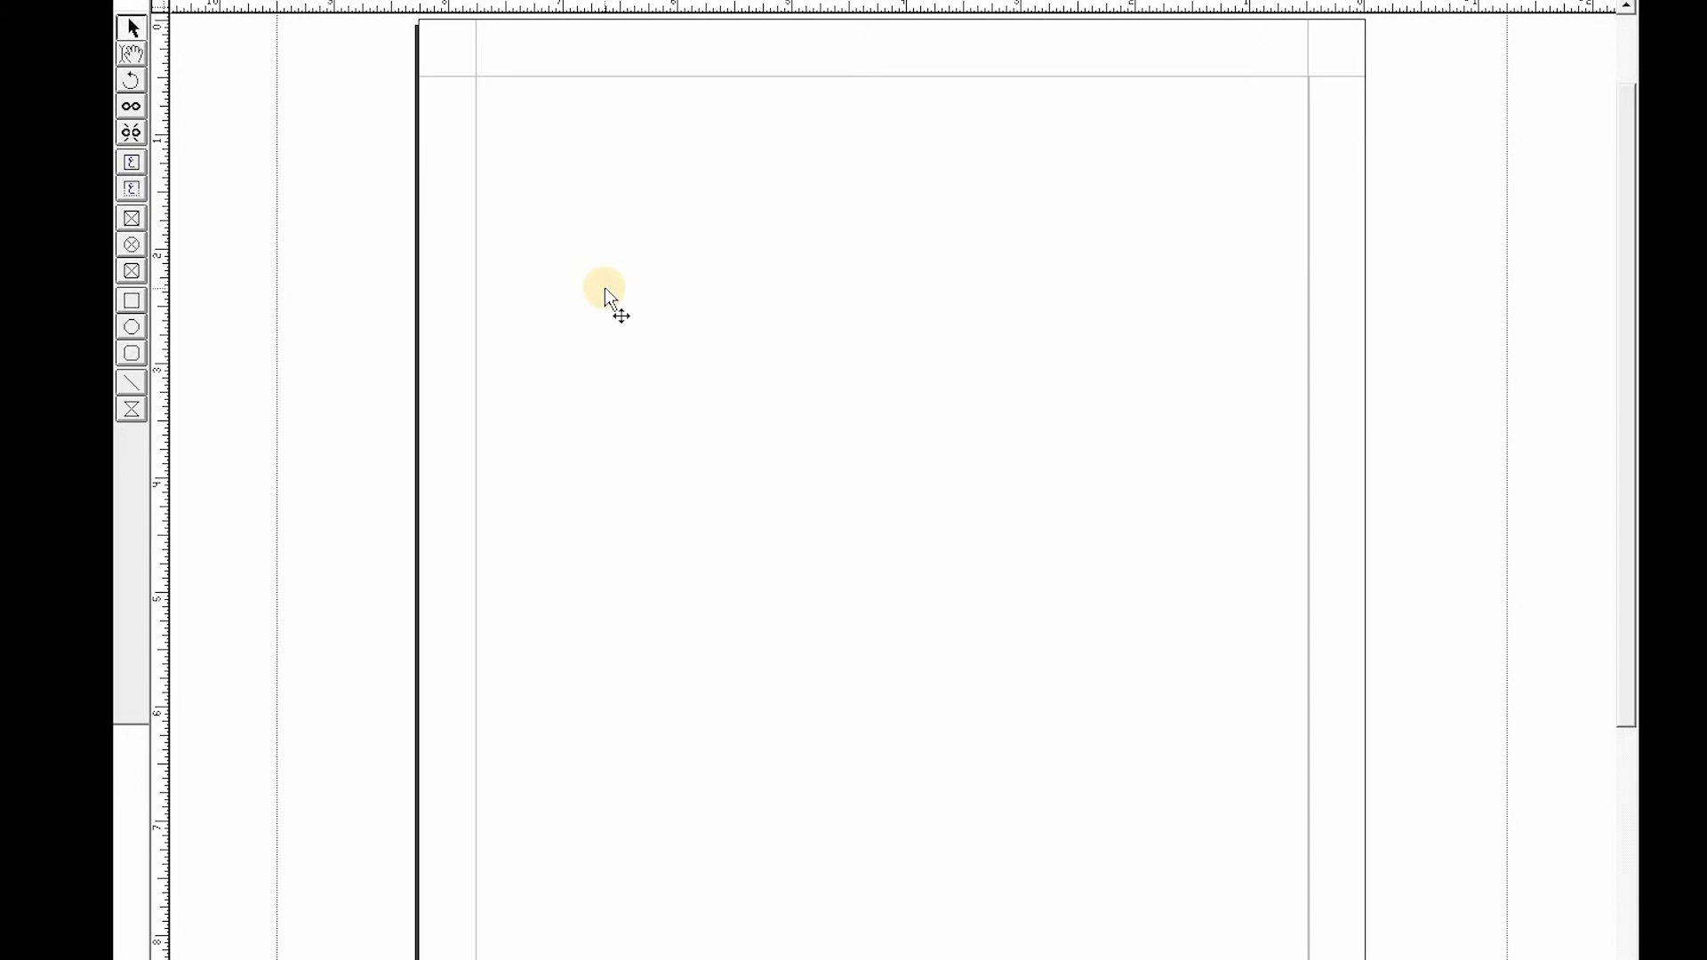
- Draw a text box in the upper-right part of the page, inside the margins
click(134, 161)
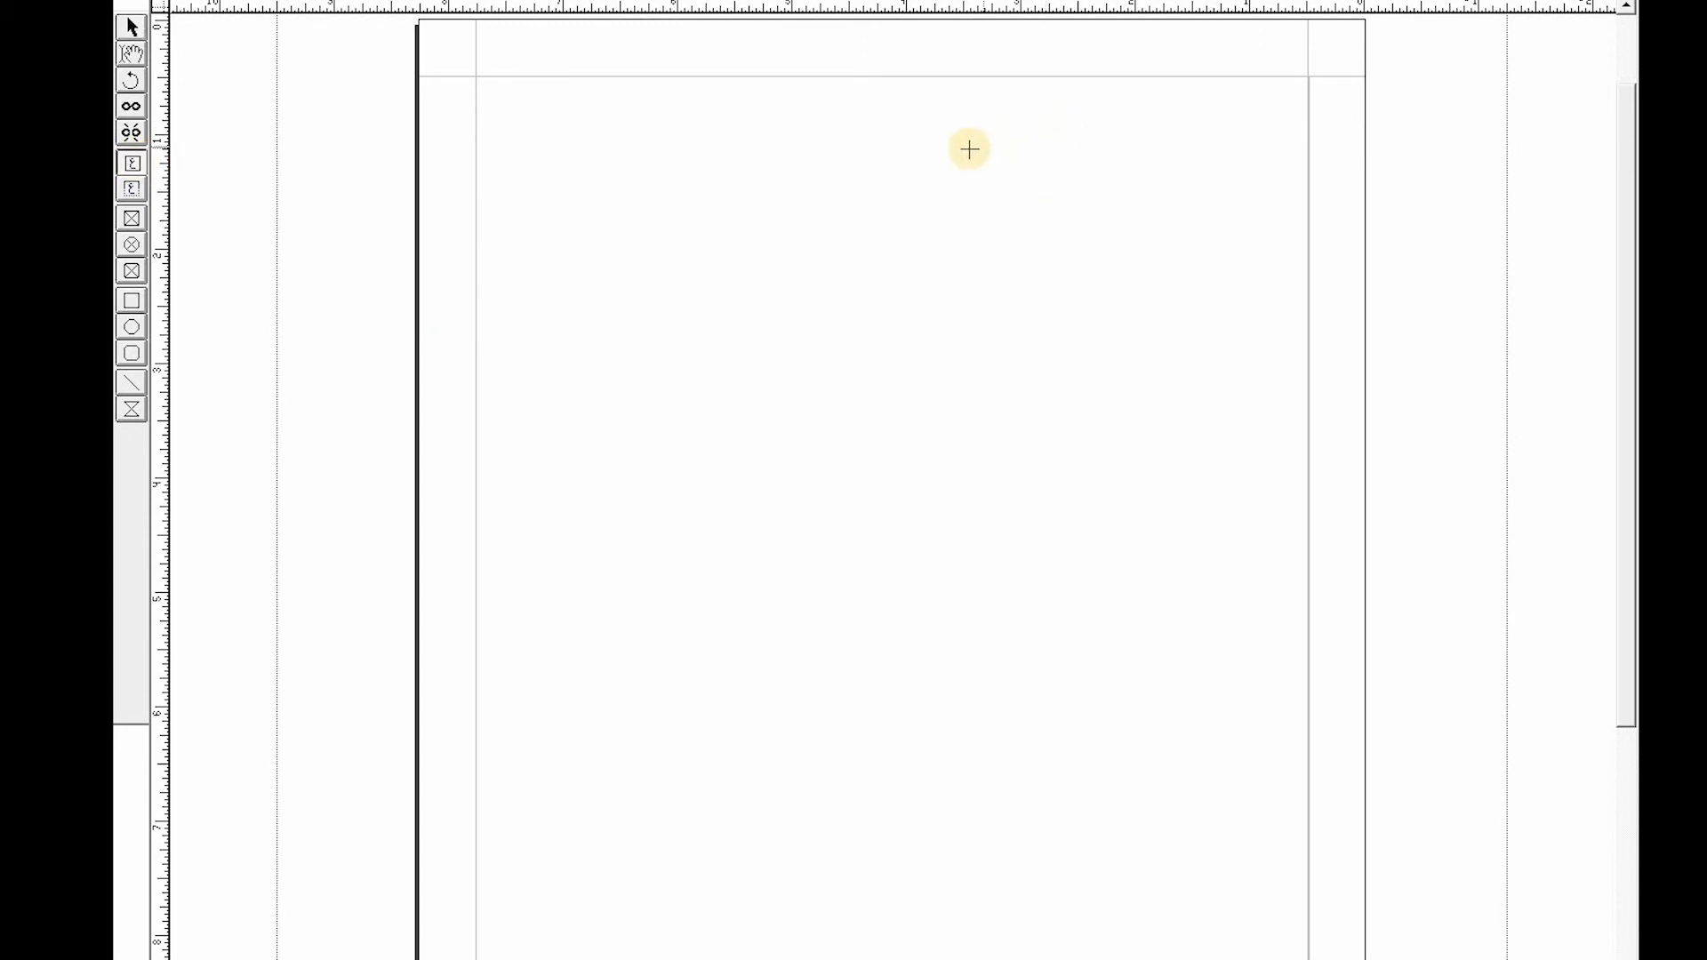
drag(974, 116, 1265, 492)
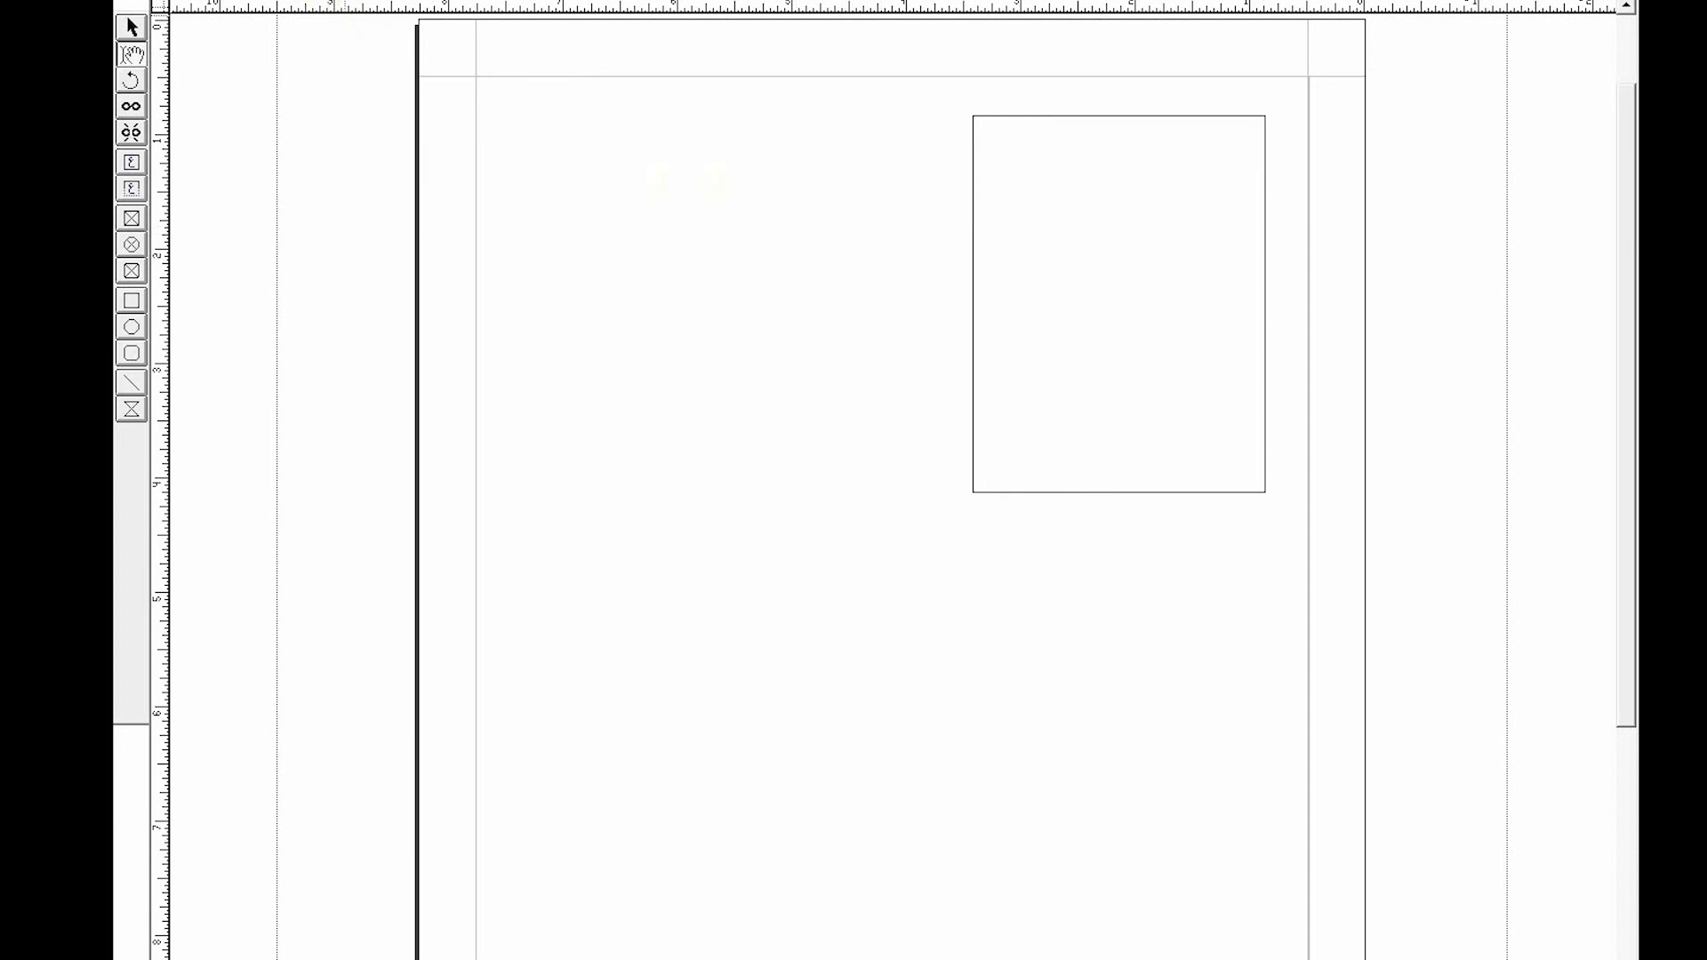
click(131, 28)
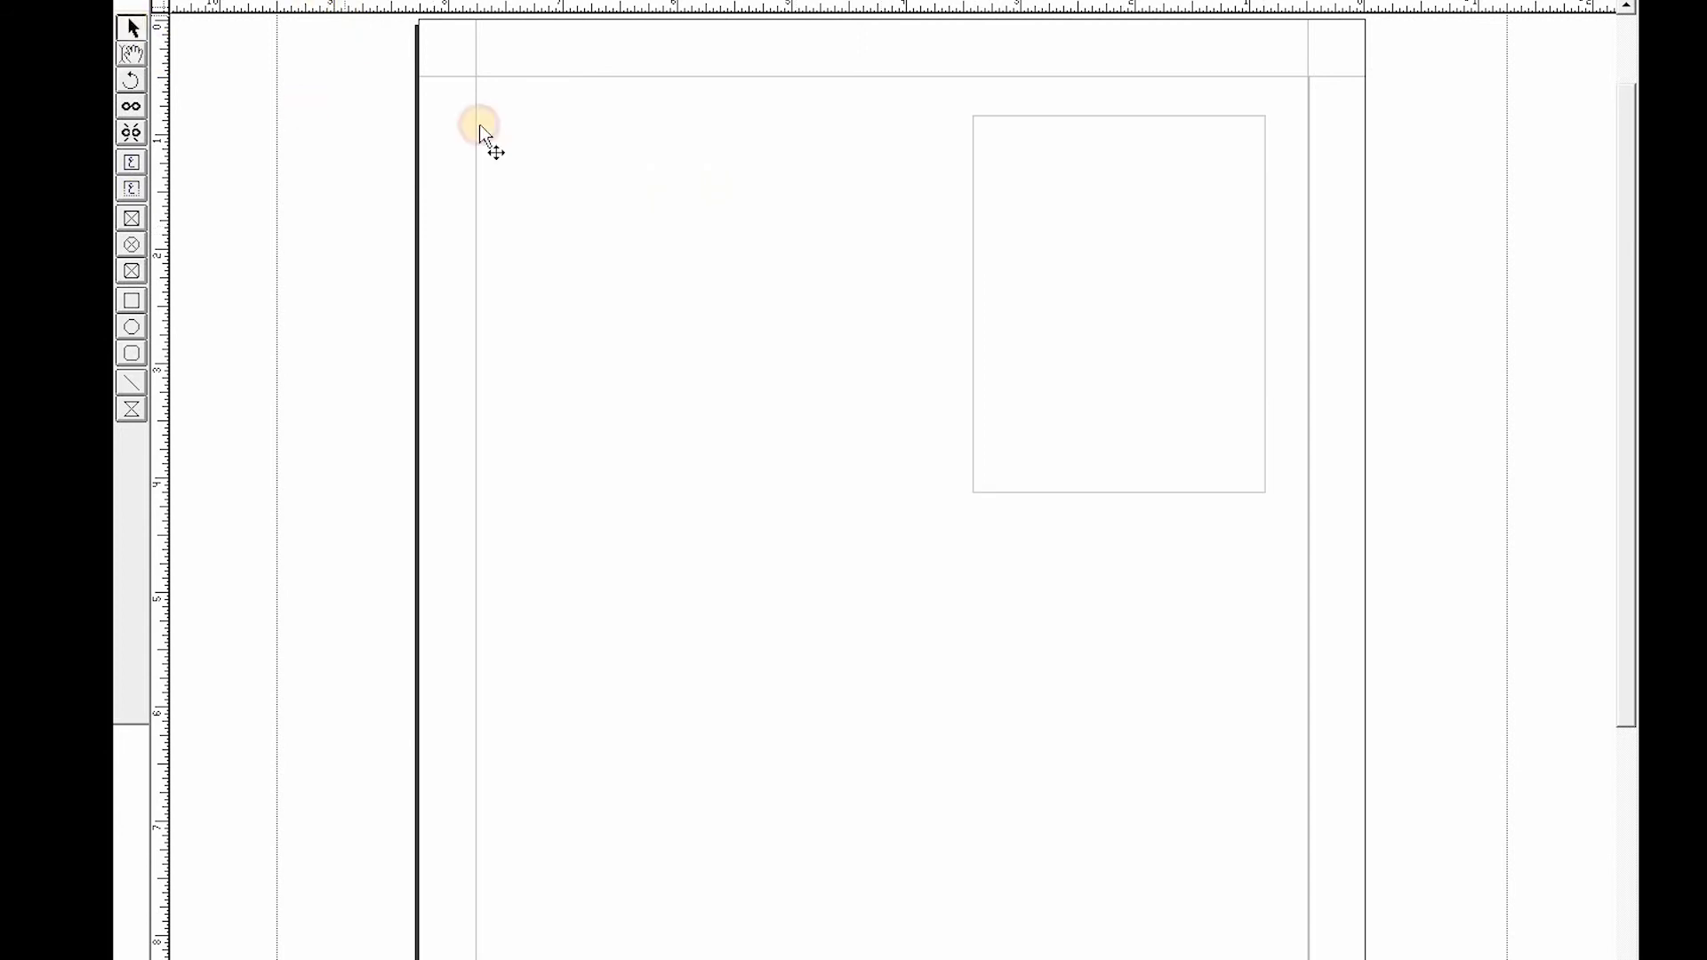
- Copy the text box and paste a duplicate, nudging it left so it sits beside the original
click(1063, 129)
click(275, 15)
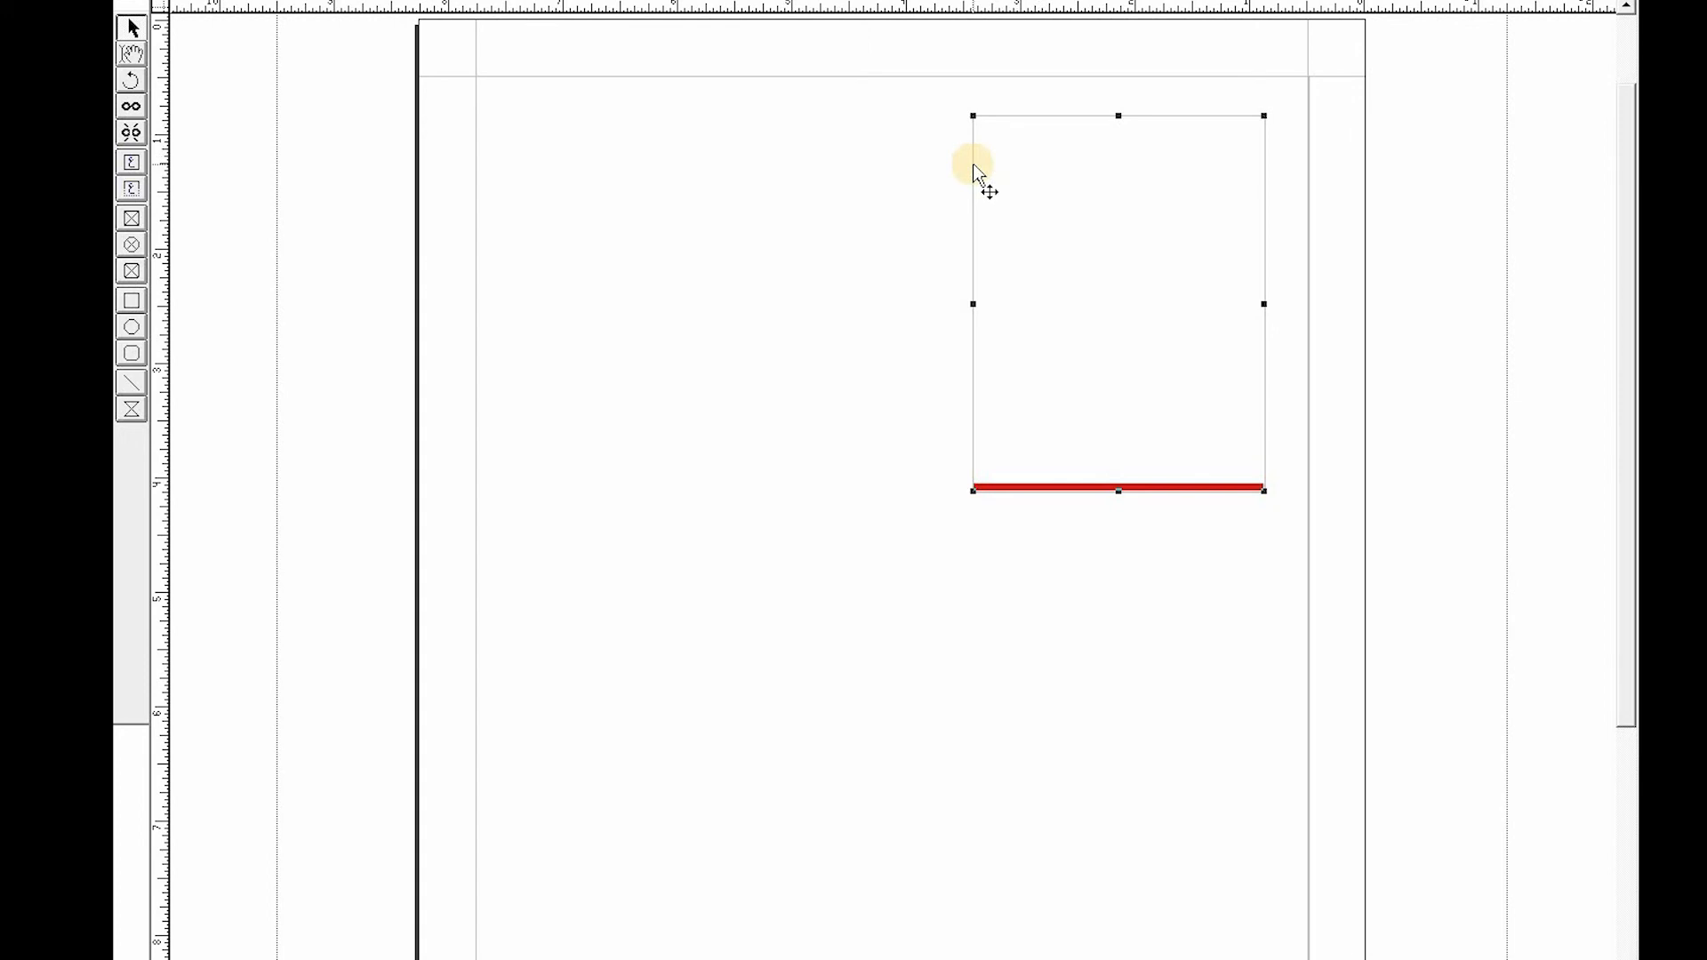
key(ctrl+v)
key(Left)
key(Left)
key(Left)
key(Left)
key(Left)
key(Left)
key(Left)
key(Left)
key(Left)
key(Left)
key(Left)
key(Left)
key(Left)
key(Left)
key(Left)
key(Left)
key(Left)
key(Left)
key(Left)
key(Left)
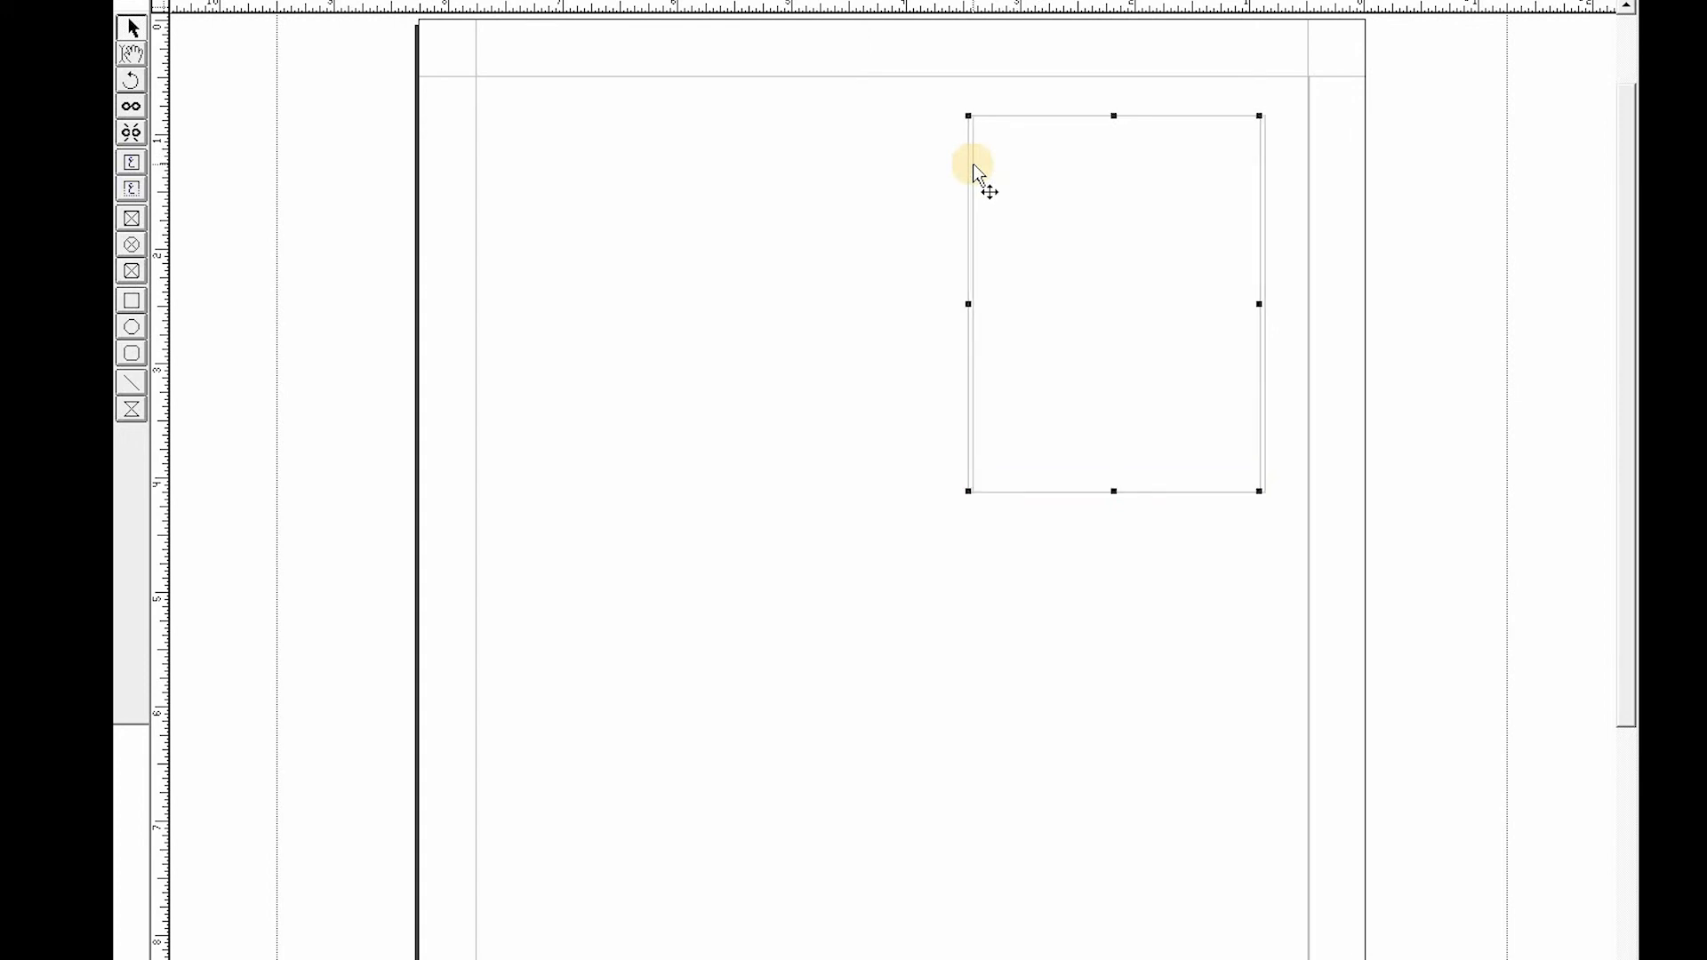
key(Left)
key(Left)
key(Left)
key(Left)
key(Left)
key(Left)
key(Left)
key(Left)
key(Left)
key(Left)
key(Left)
key(Left)
key(Left)
key(Left)
key(Left)
key(Left)
key(Left)
key(Left)
key(Left)
key(Left)
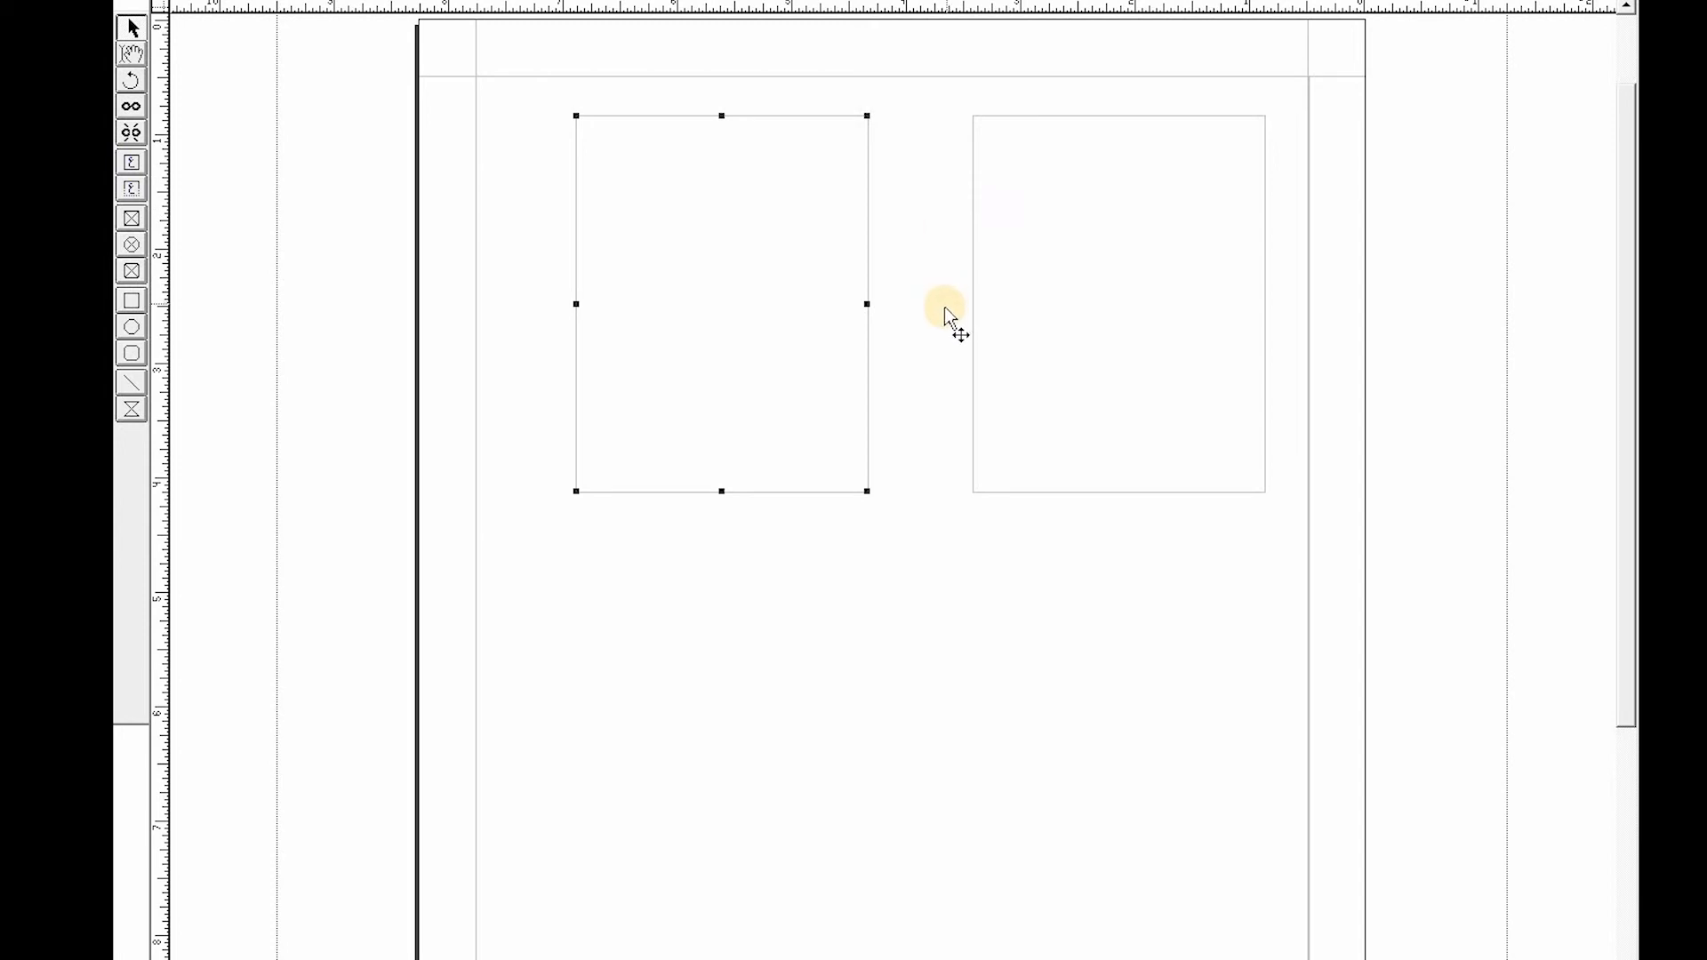
- Copy both text boxes and paste them, nudging the copies right and down to form a second row below
shift+click(1134, 209)
click(198, 1)
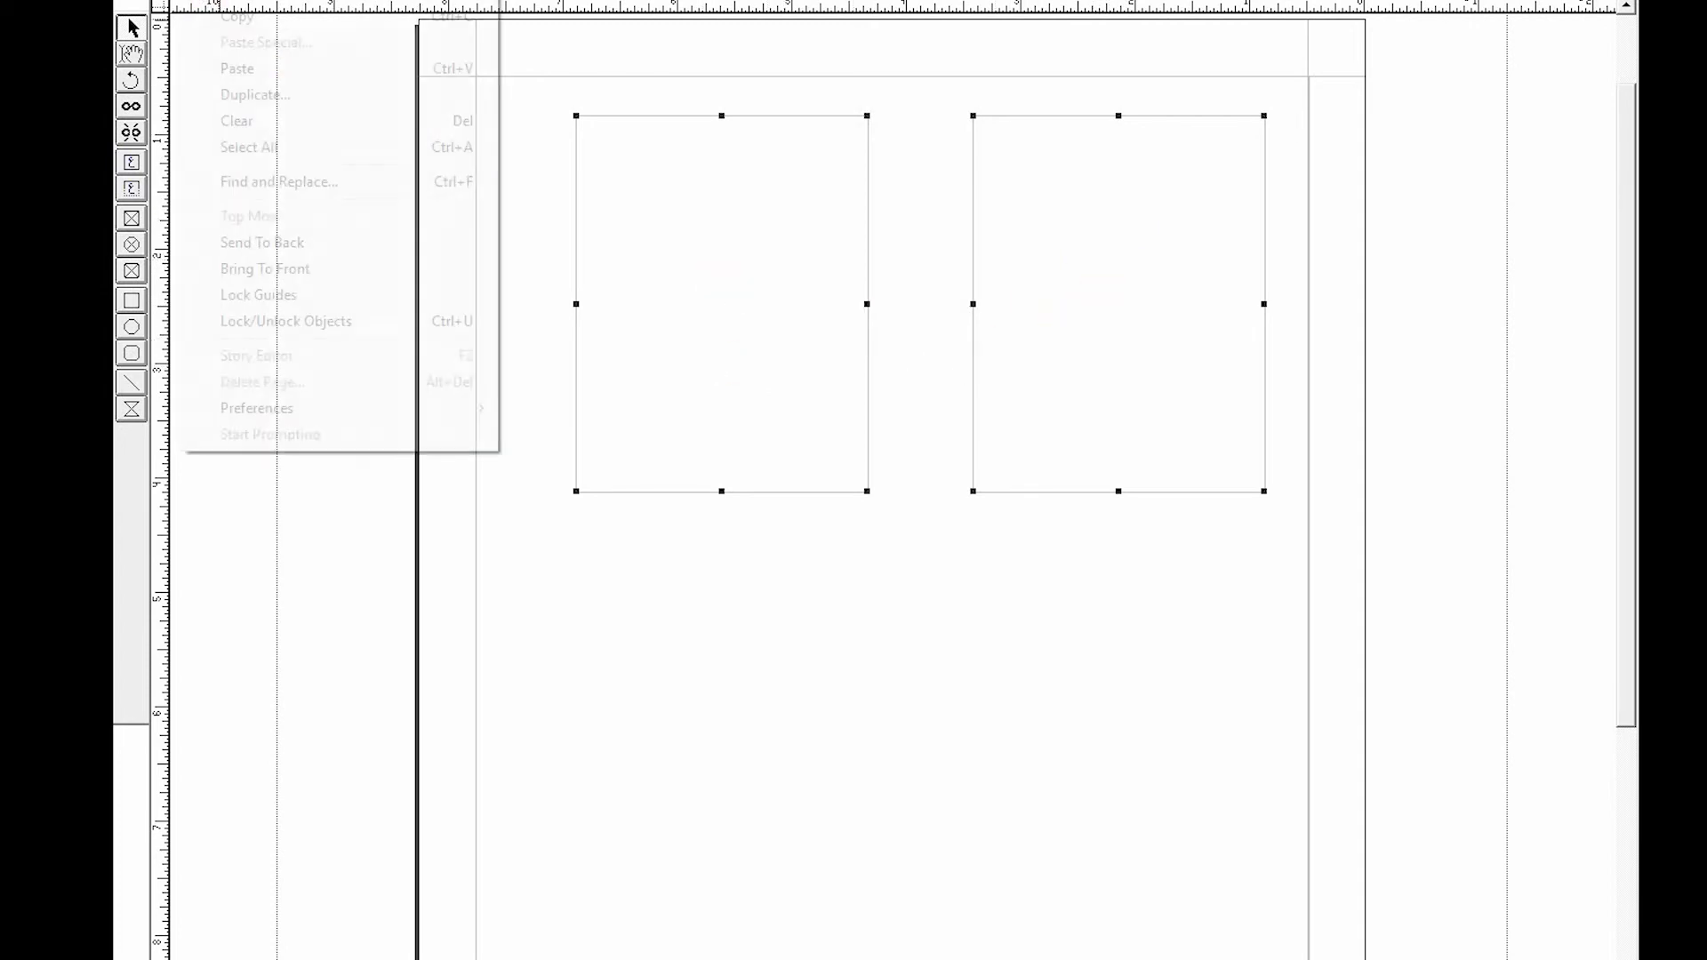
click(246, 20)
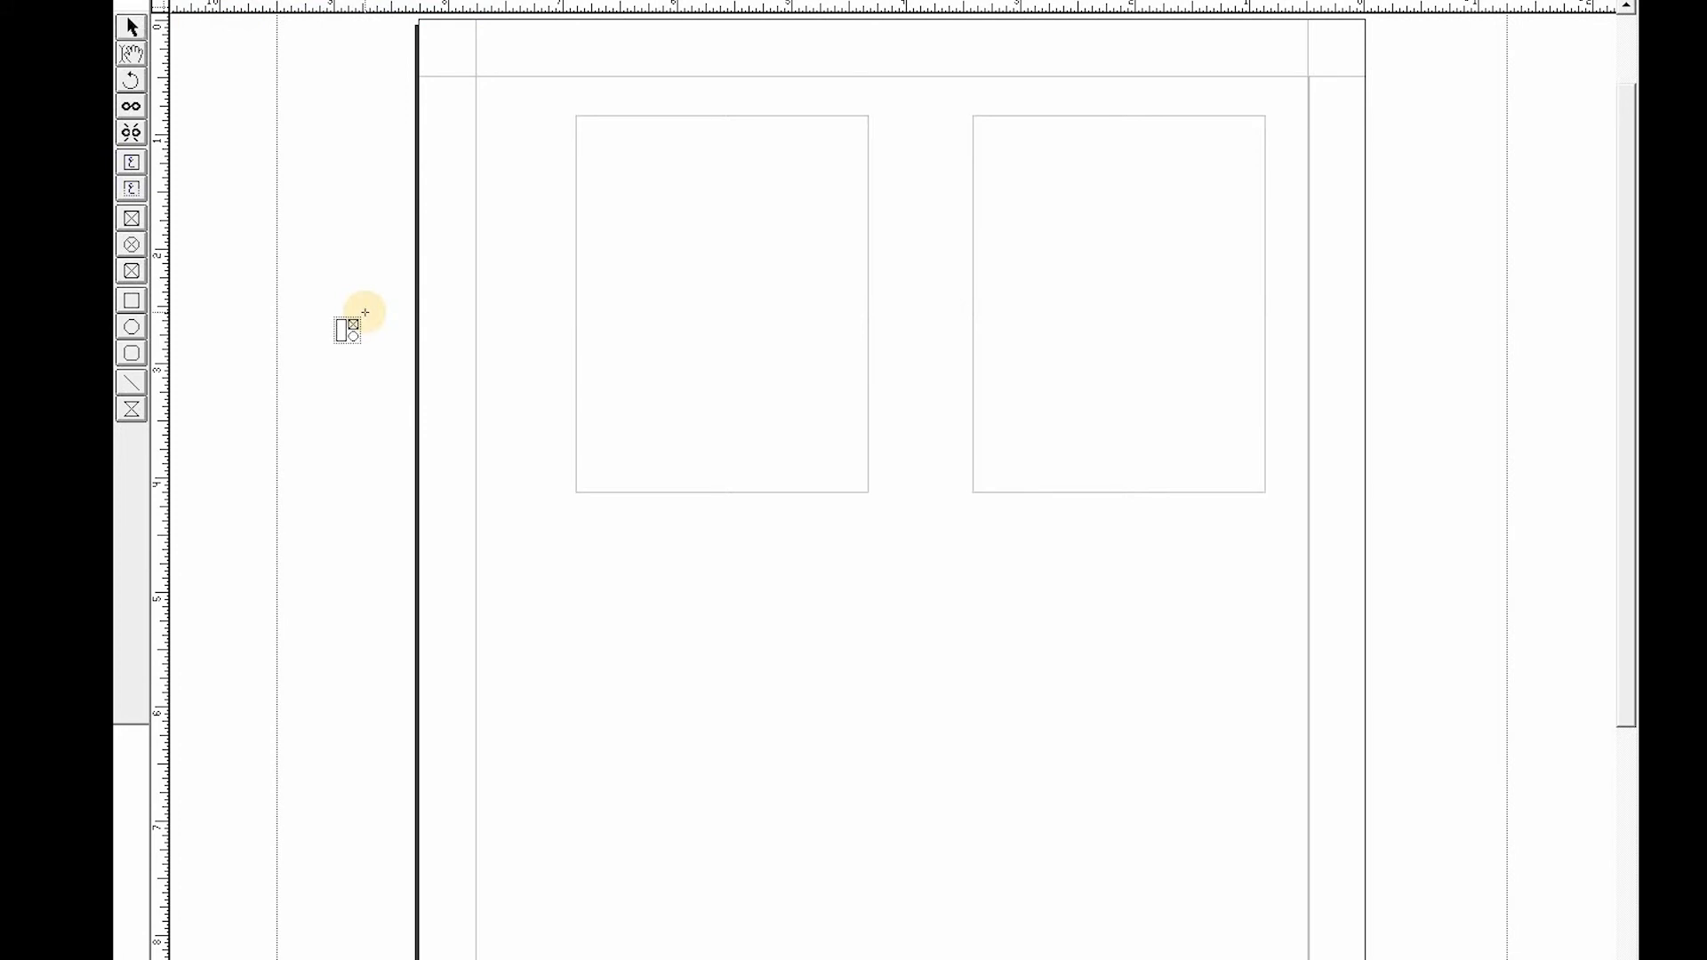
click(679, 294)
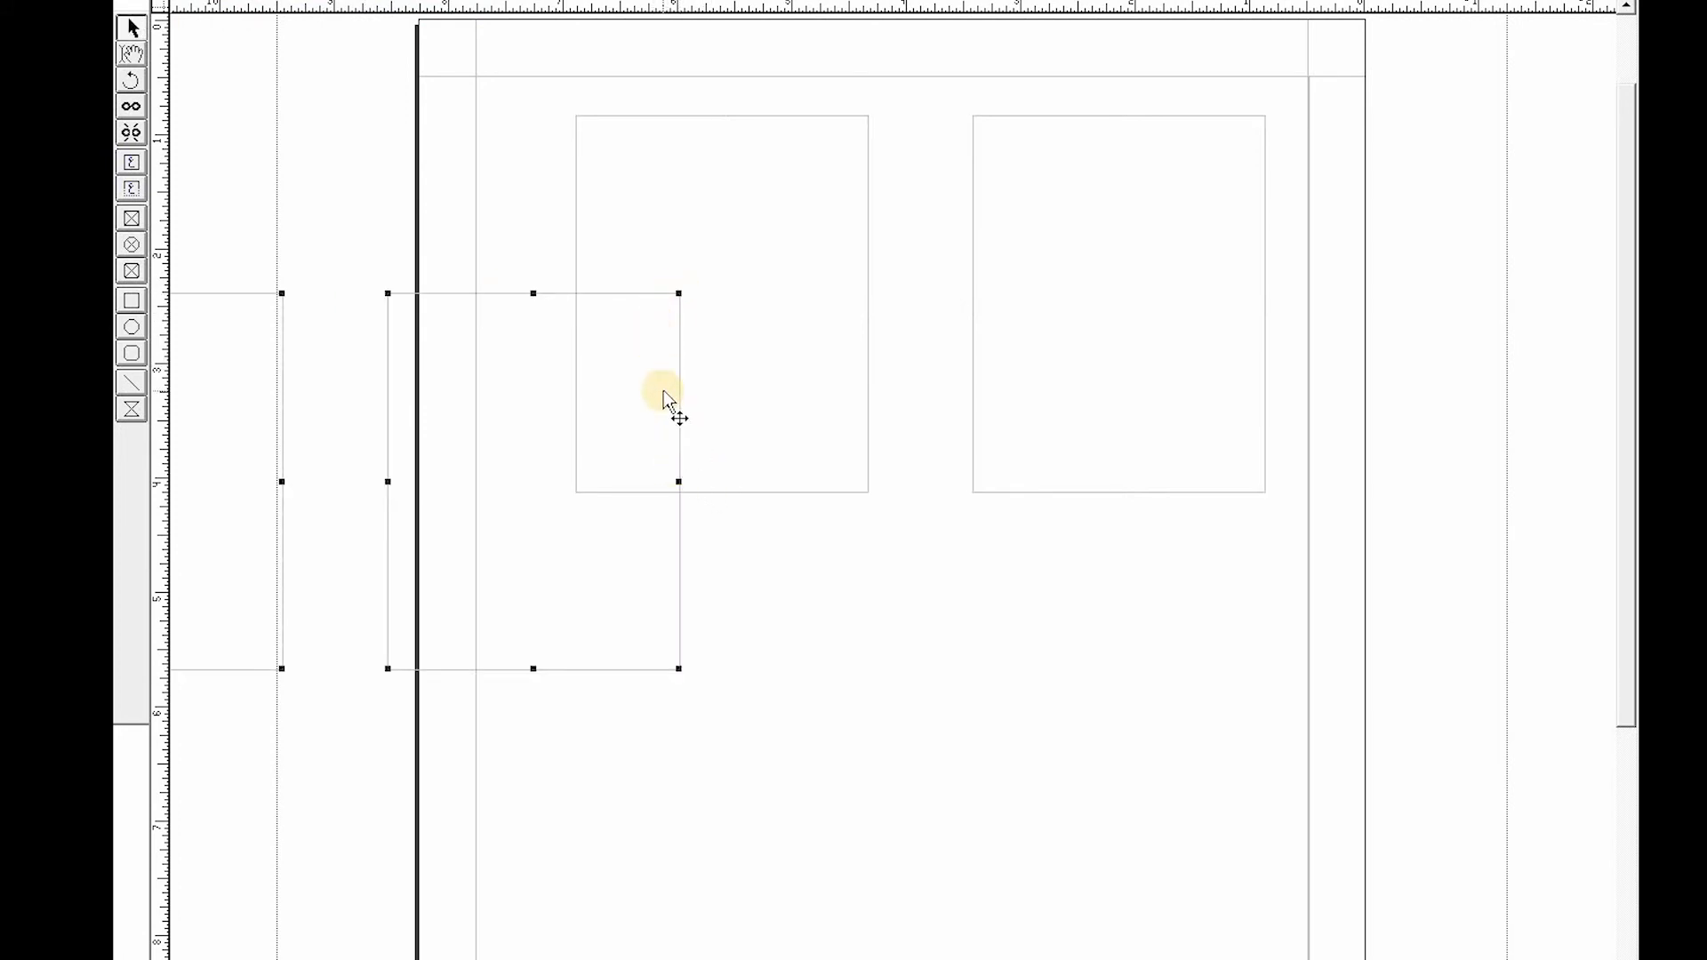
key(Right)
key(Right)
key(Right)
key(Right)
key(Right)
key(Right)
key(Right)
key(Right)
key(Right)
key(Right)
key(Right)
key(Right)
key(Right)
key(Right)
key(Right)
key(Right)
key(Right)
key(Right)
key(Right)
key(Right)
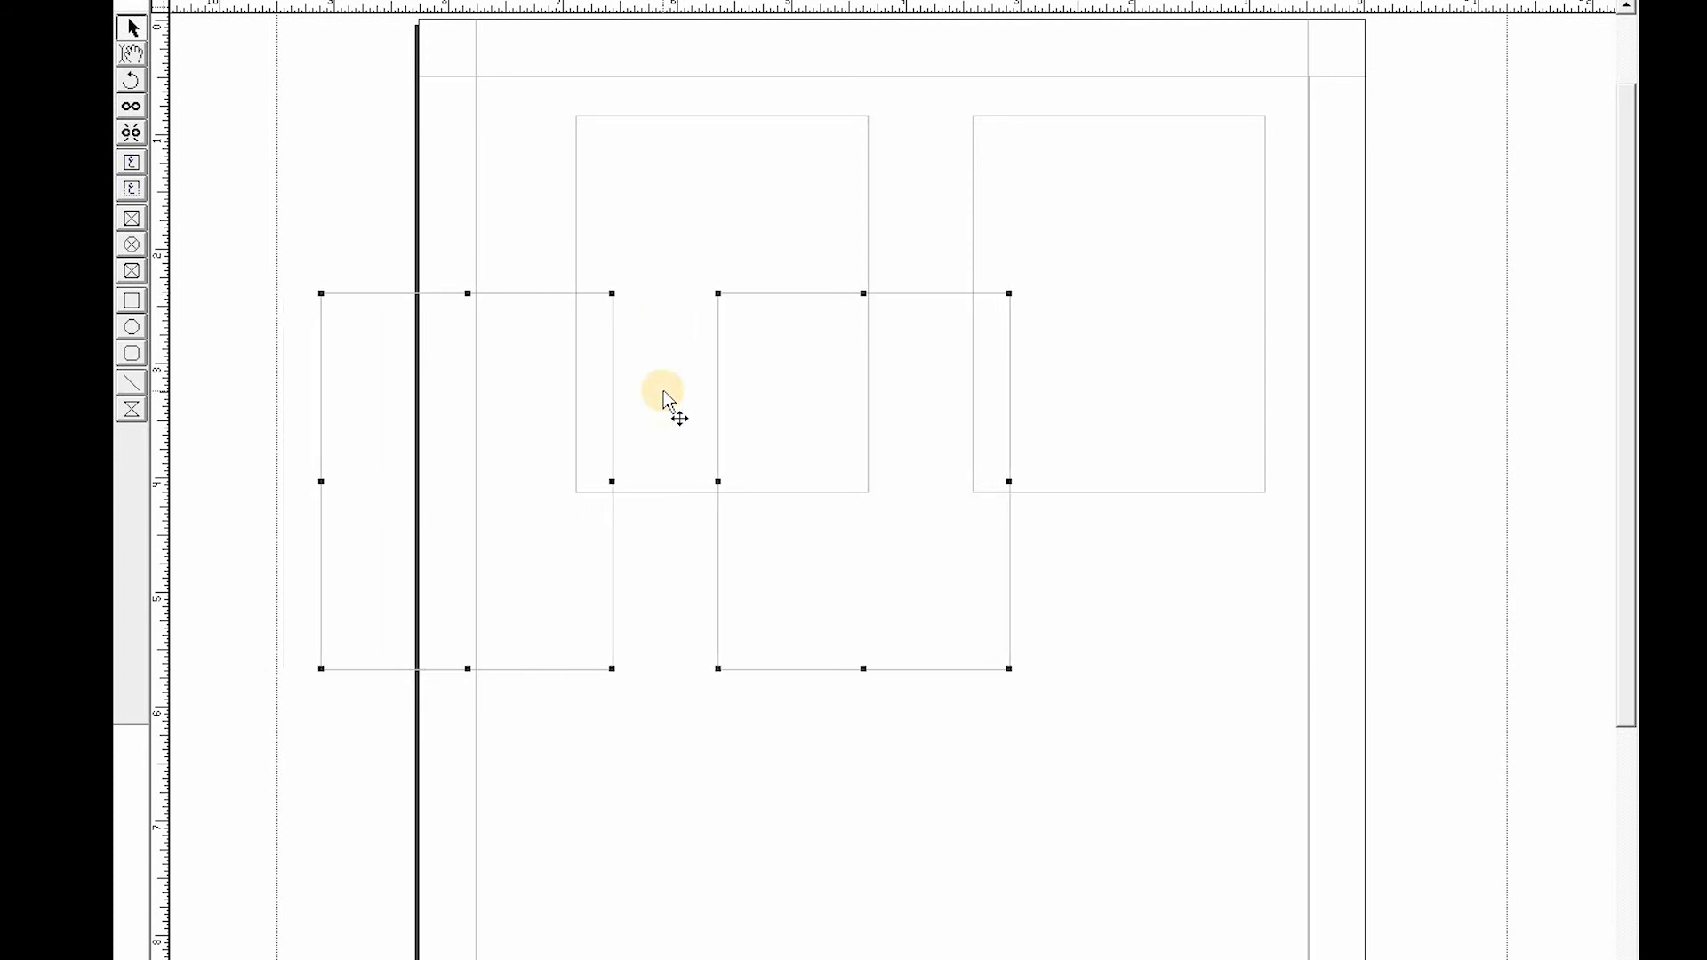
key(Right)
key(Right)
key(Right)
key(Right)
key(Right)
key(Right)
key(Right)
key(Right)
key(Right)
key(Right)
key(Right)
key(Right)
key(Right)
key(Right)
key(Right)
key(Right)
key(Right)
key(Right)
key(Right)
key(Right)
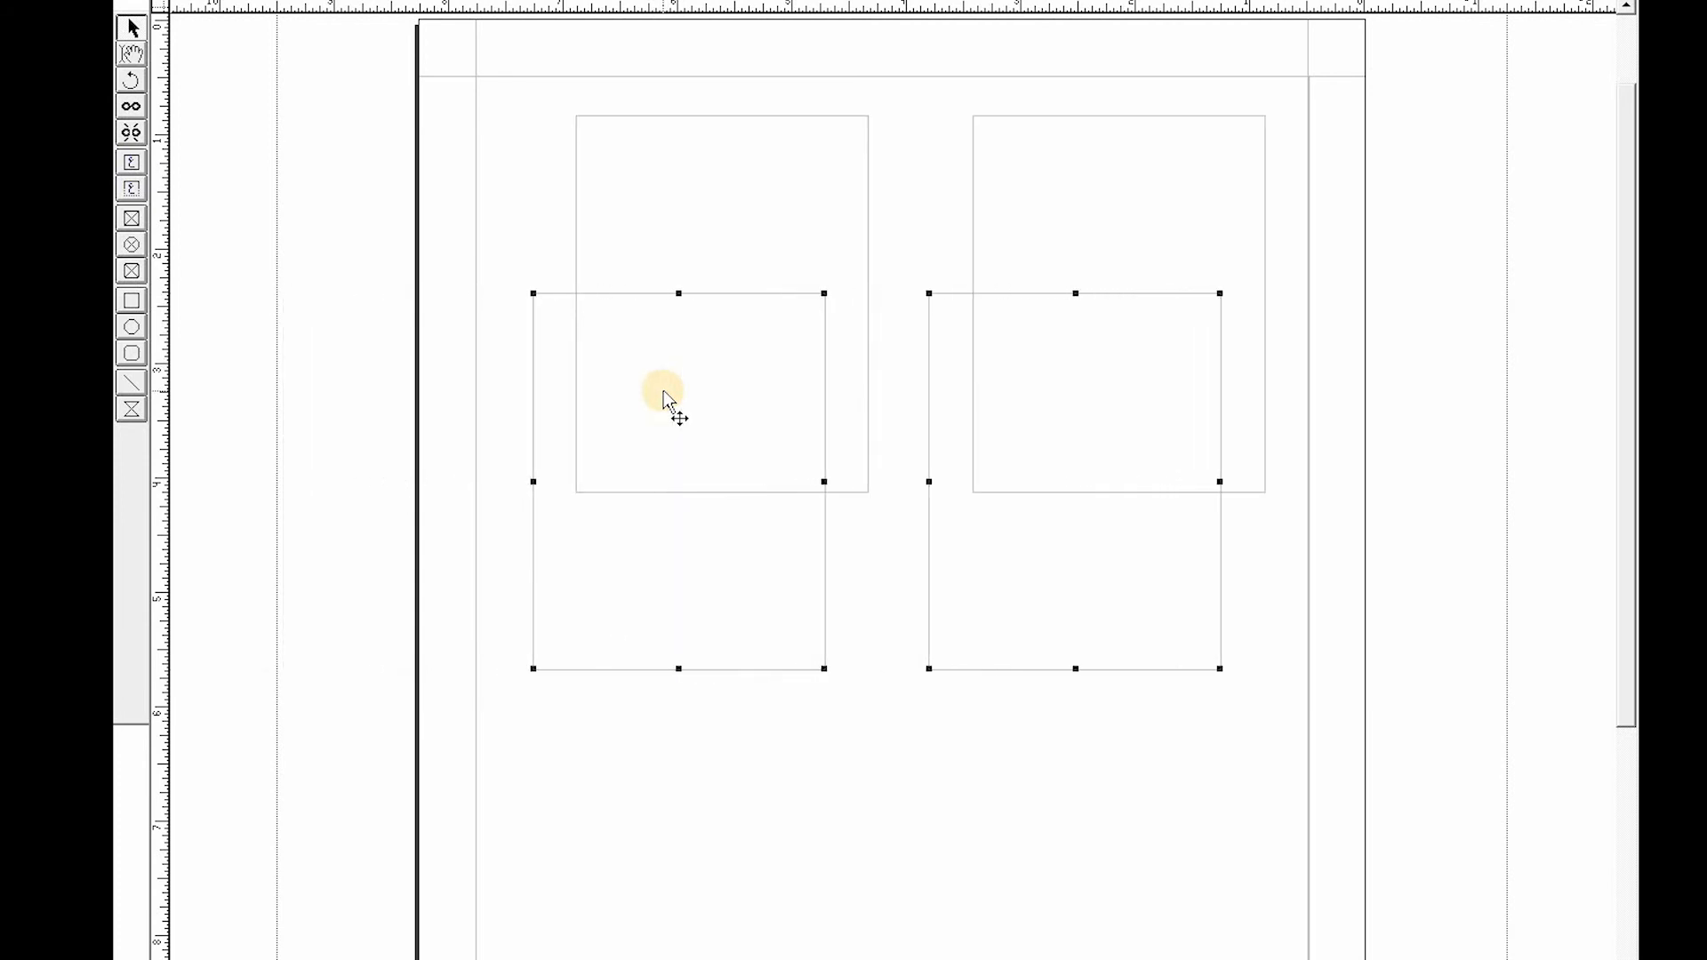
key(Right)
key(Right)
key(Right)
key(Right)
key(Right)
key(Right)
key(Right)
key(Right)
key(Right)
key(Right)
key(Right)
key(Right)
key(Right)
key(Right)
key(Right)
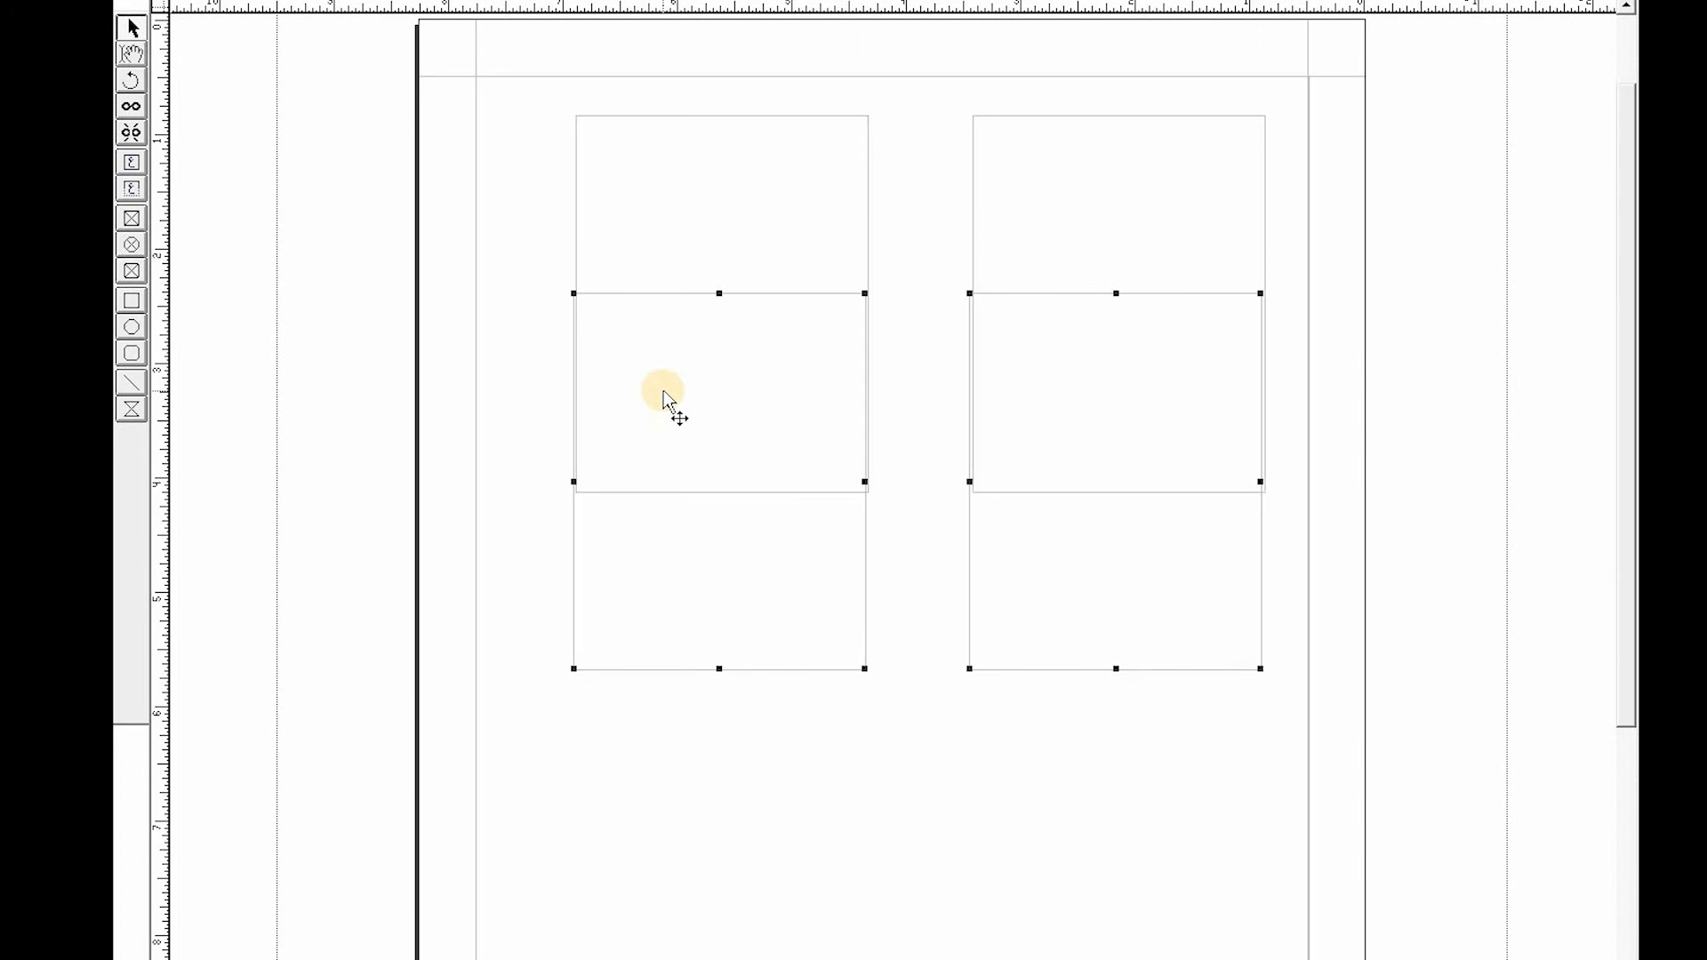
key(Down)
key(Down)
key(Down)
key(Down)
key(Down)
key(Down)
key(Down)
key(Down)
key(Down)
key(Down)
key(Down)
key(Down)
key(Down)
key(Down)
key(Down)
key(Down)
key(Down)
key(Down)
key(Down)
key(Down)
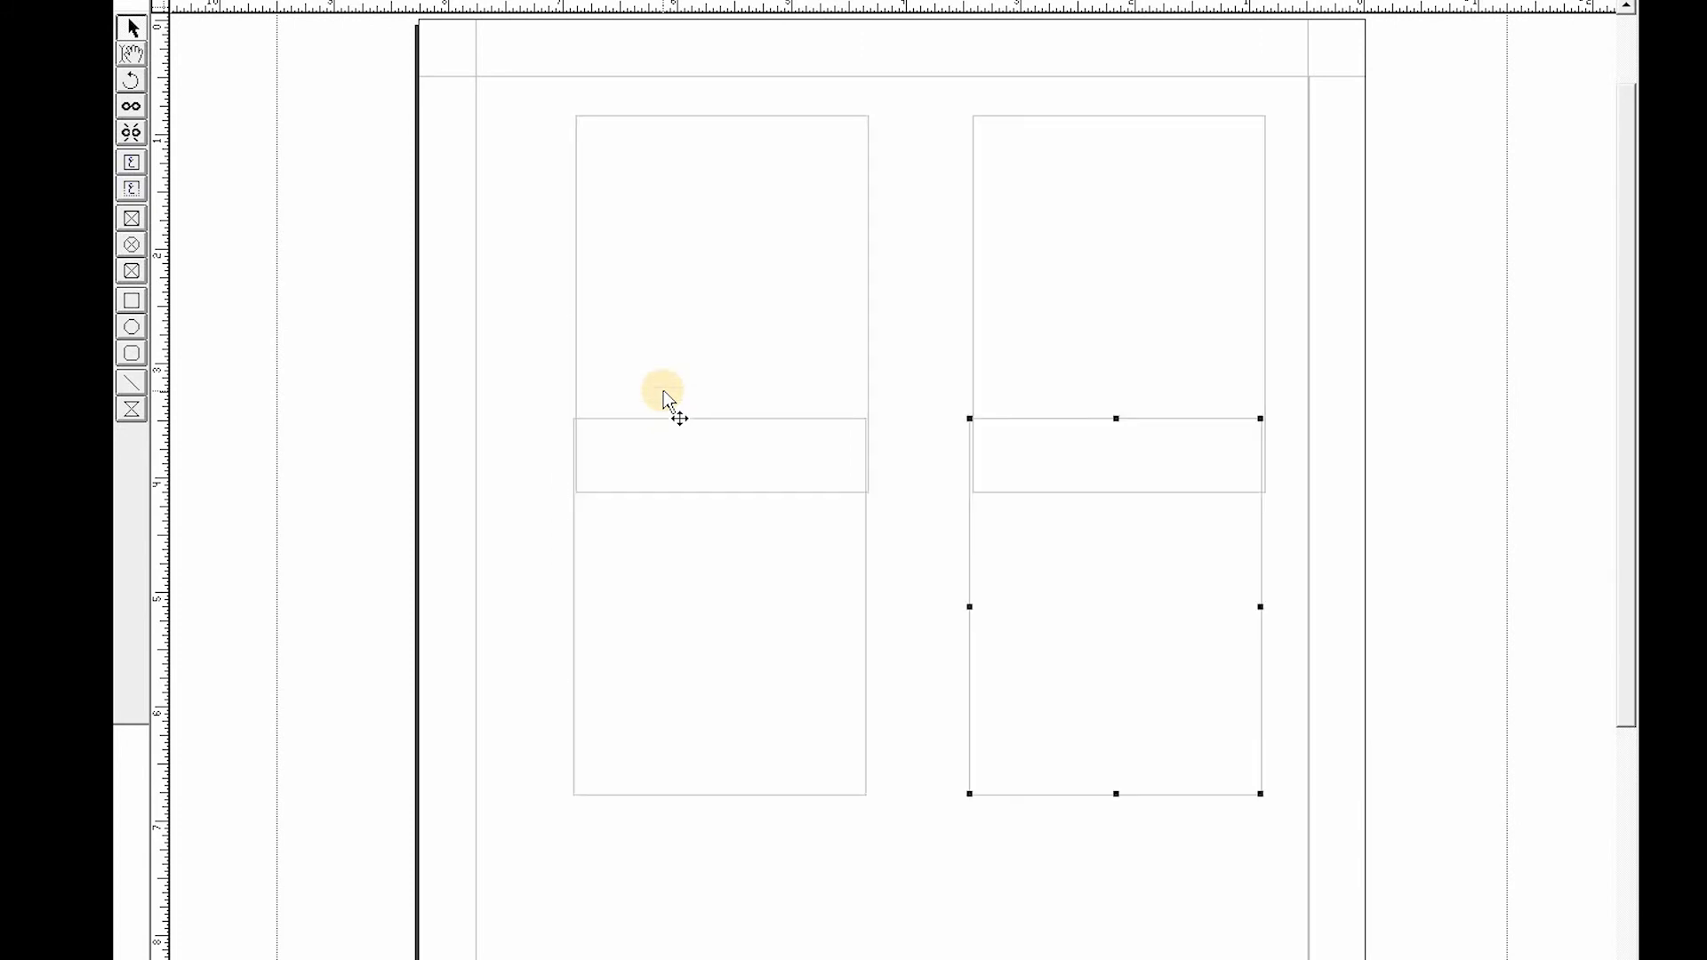
key(Down)
key(Down)
key(Down)
key(Down)
key(Down)
key(Down)
key(Down)
key(Down)
key(Down)
key(Down)
key(Down)
key(Down)
key(Down)
key(Down)
key(Down)
key(Down)
key(Down)
key(Down)
key(Down)
key(Down)
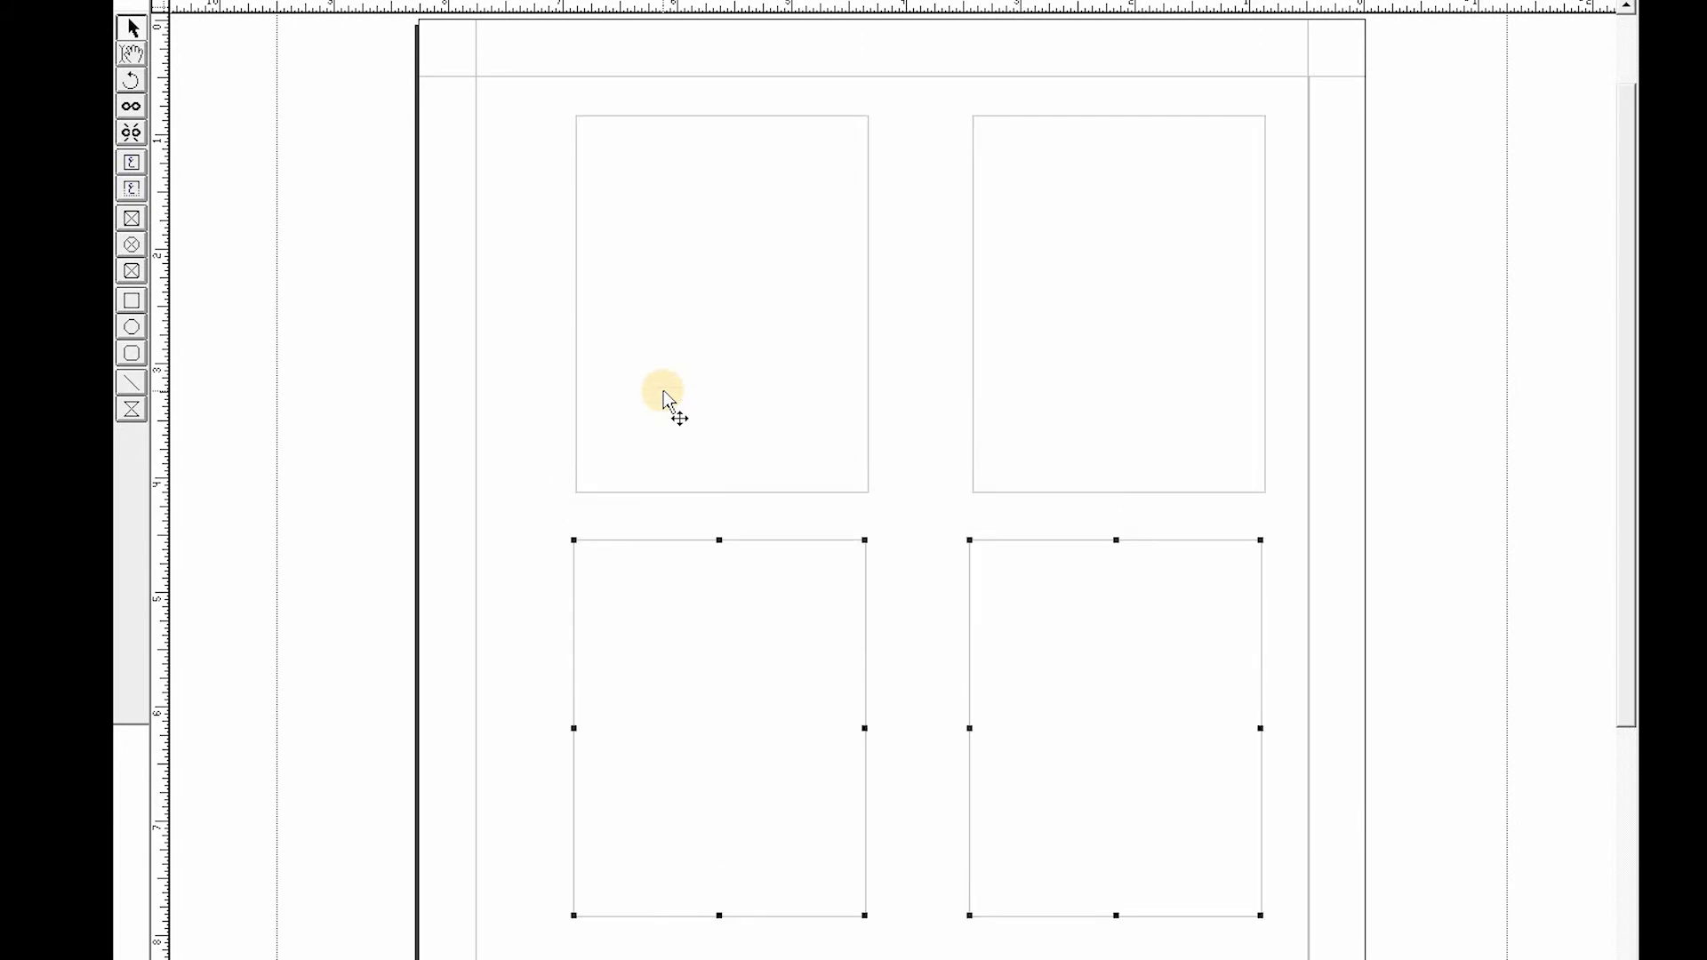
key(Right)
key(Right)
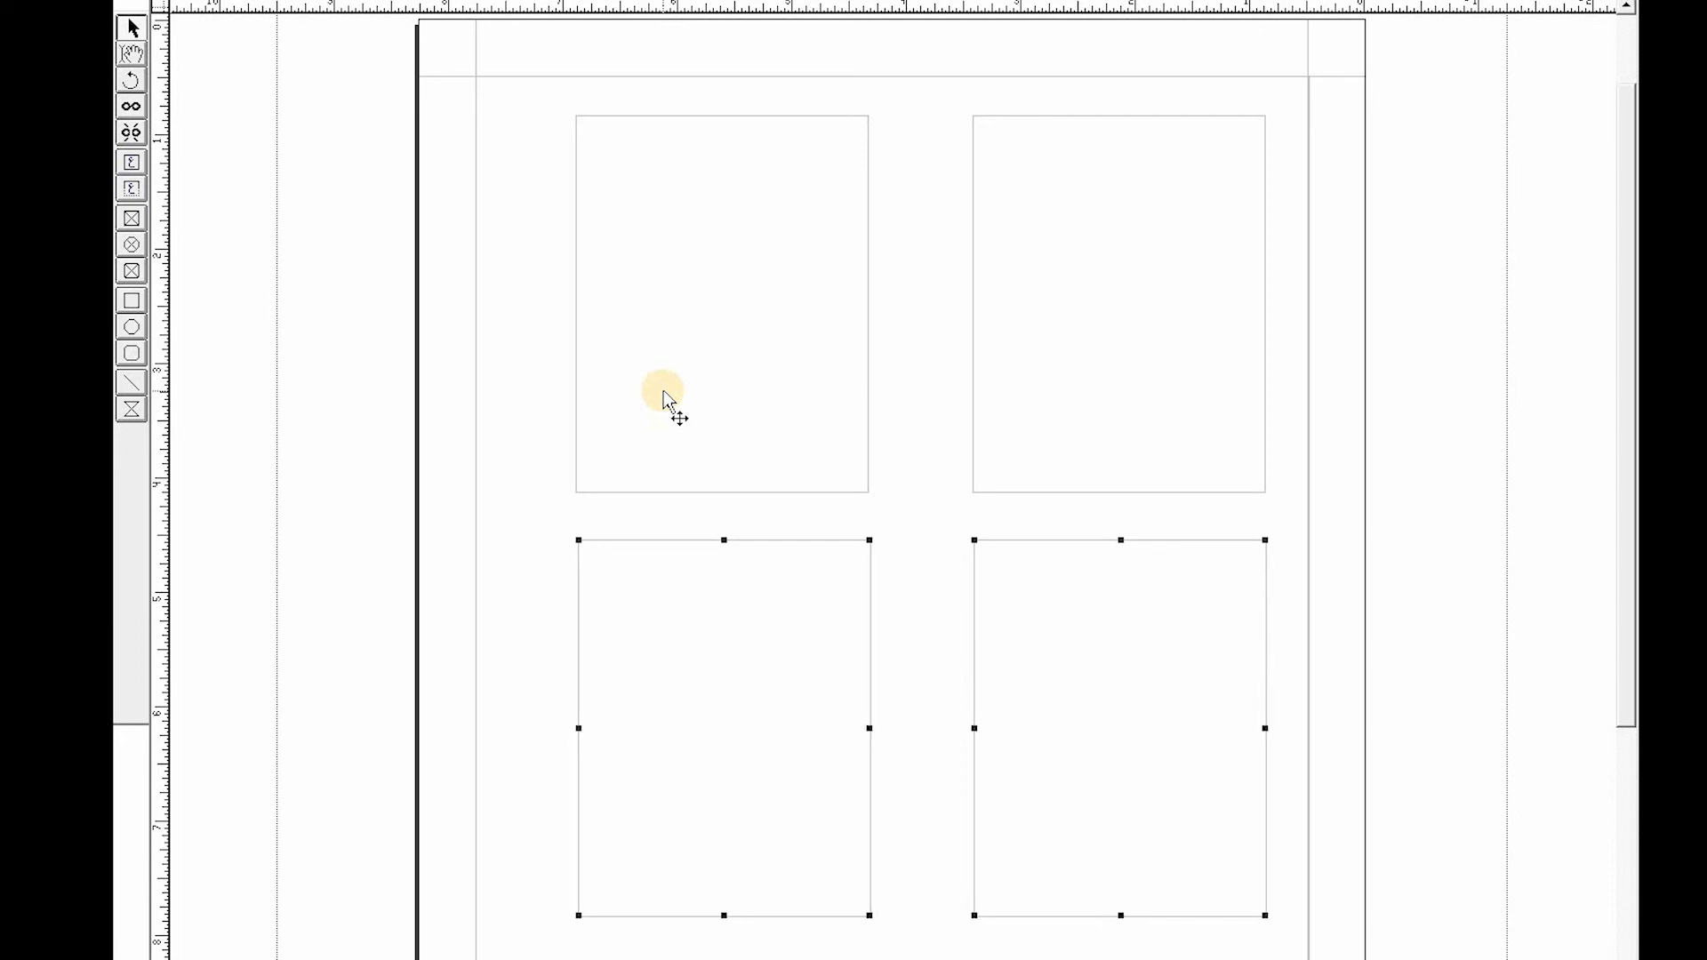
- Switch to the text tool and place the cursor in the top-right text box
click(131, 55)
click(1074, 296)
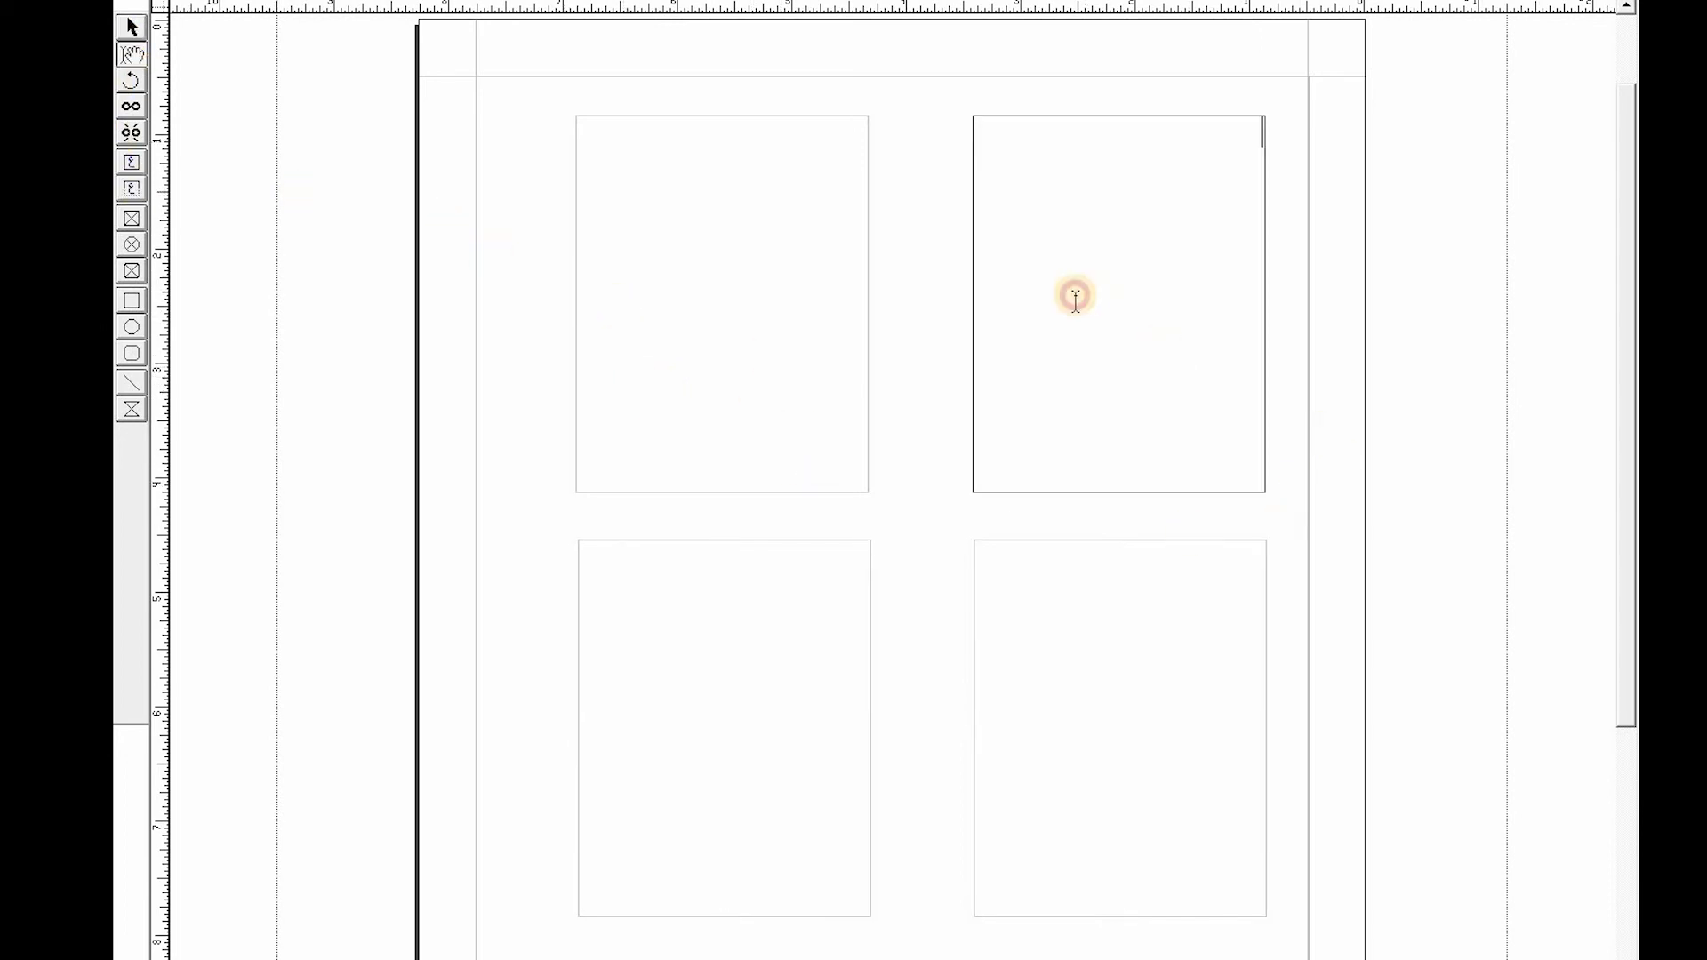
click(802, 264)
click(1139, 667)
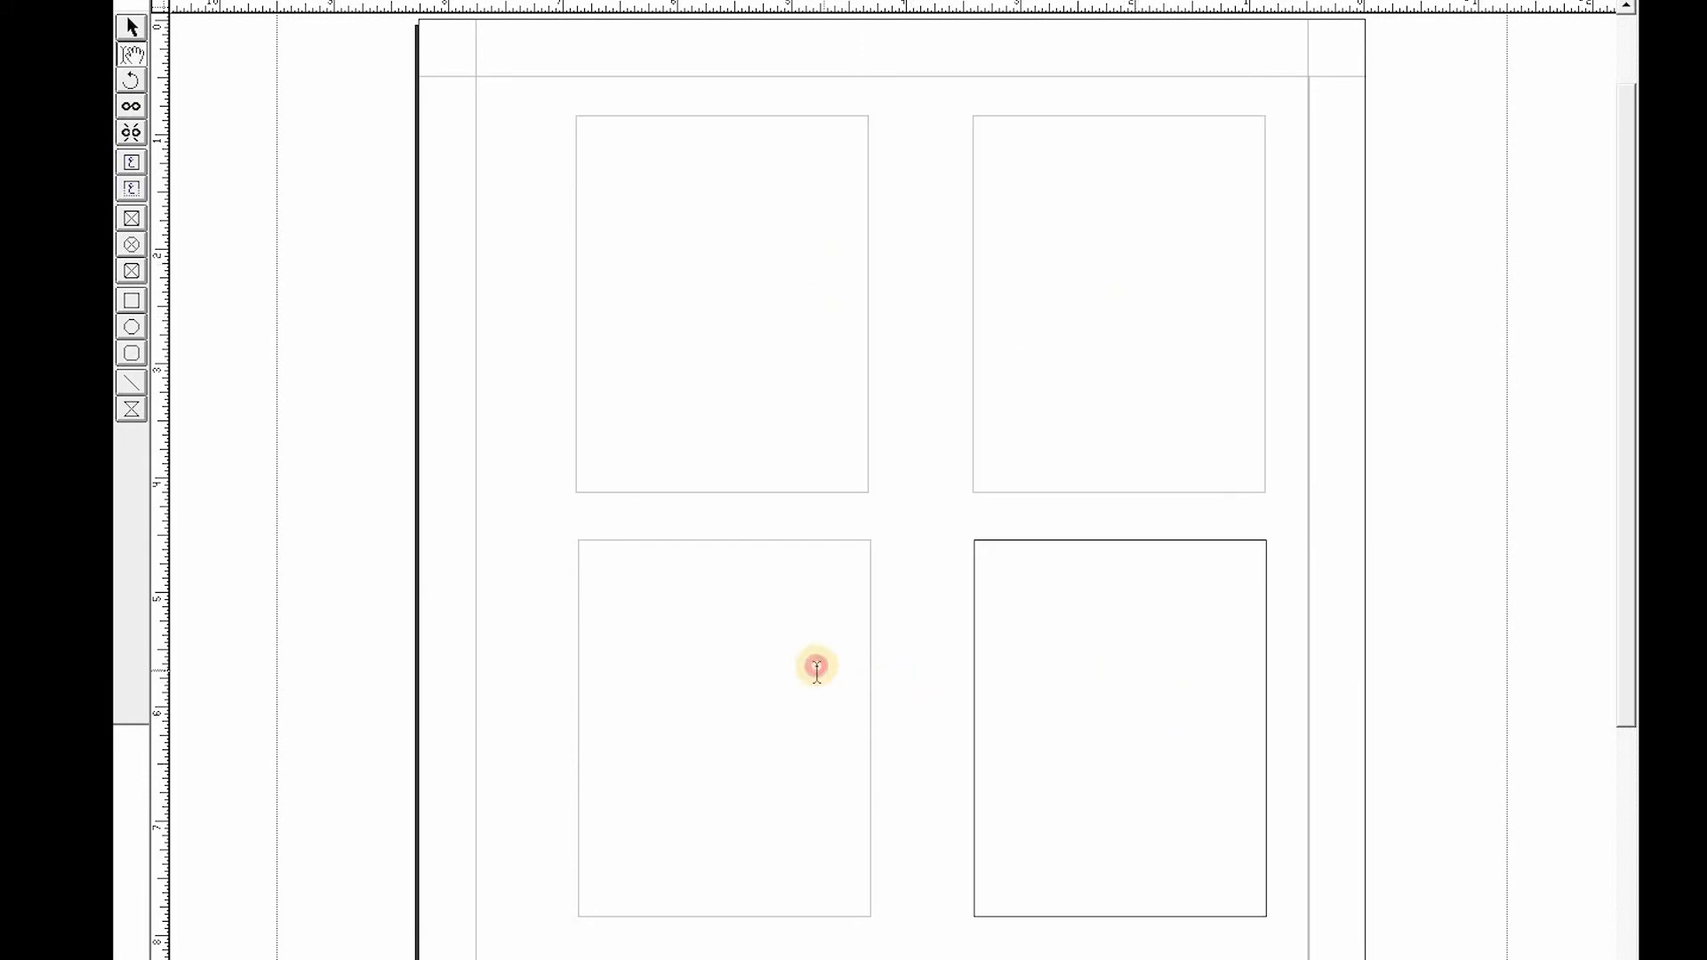
click(812, 666)
click(1110, 312)
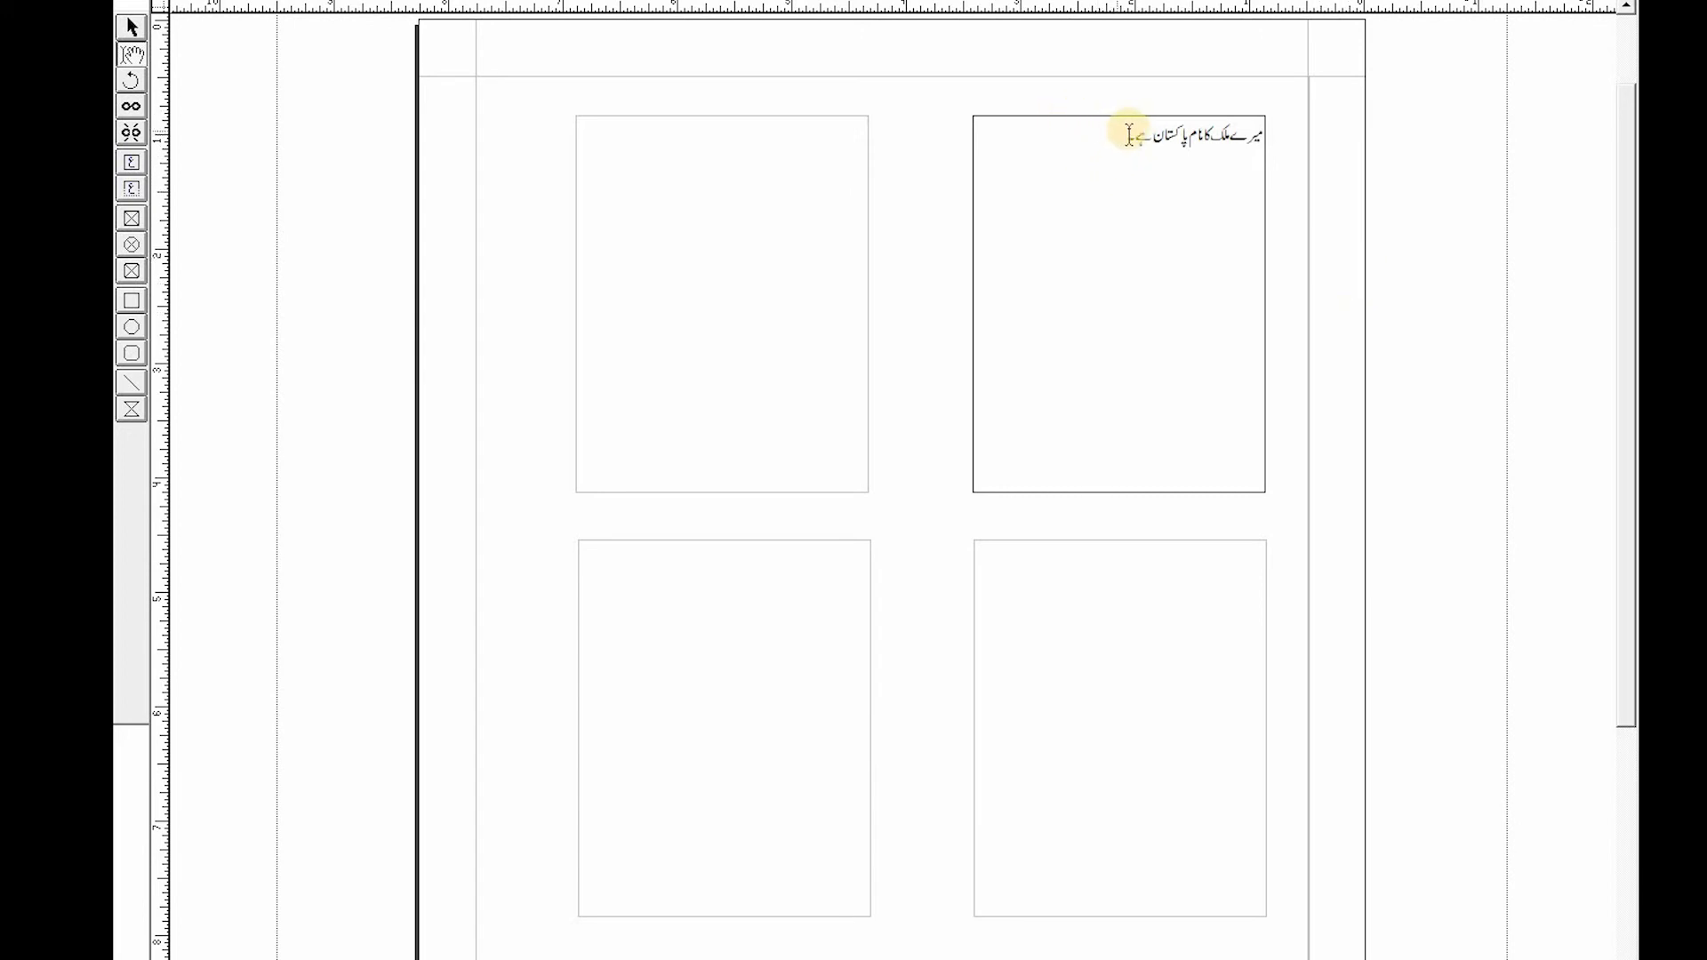
- Select the Urdu sentence in the top-right box and paste it repeatedly until the box overflows
drag(1167, 133, 1266, 127)
key(ctrl+c)
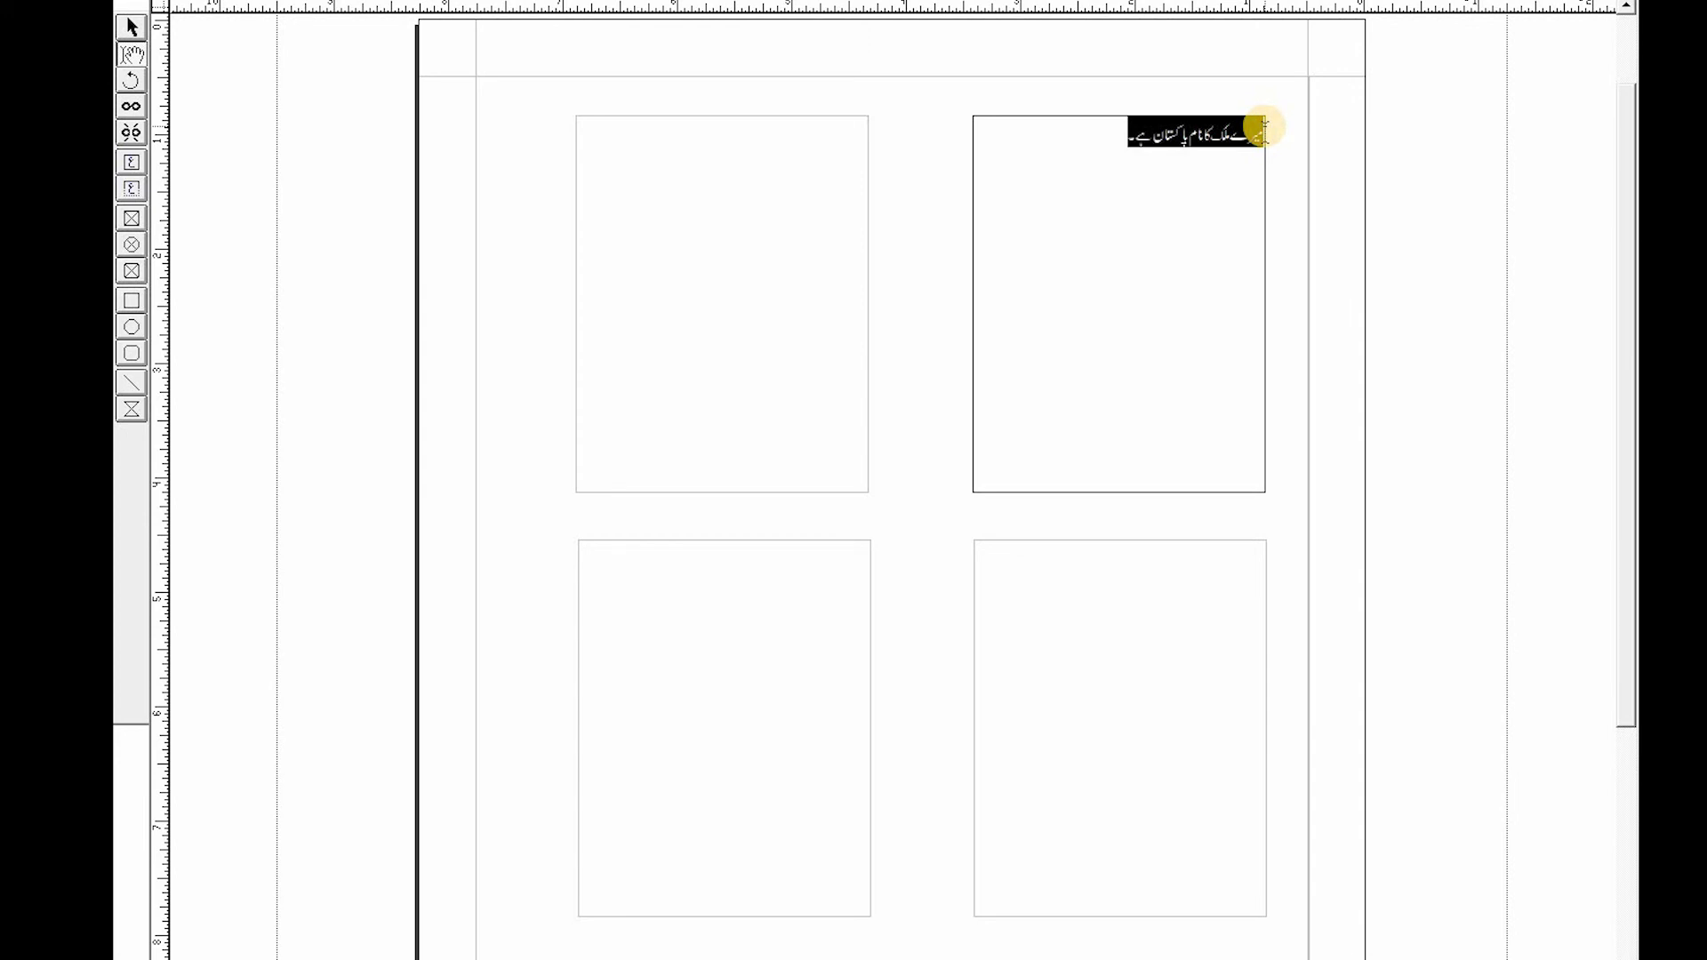
click(1092, 141)
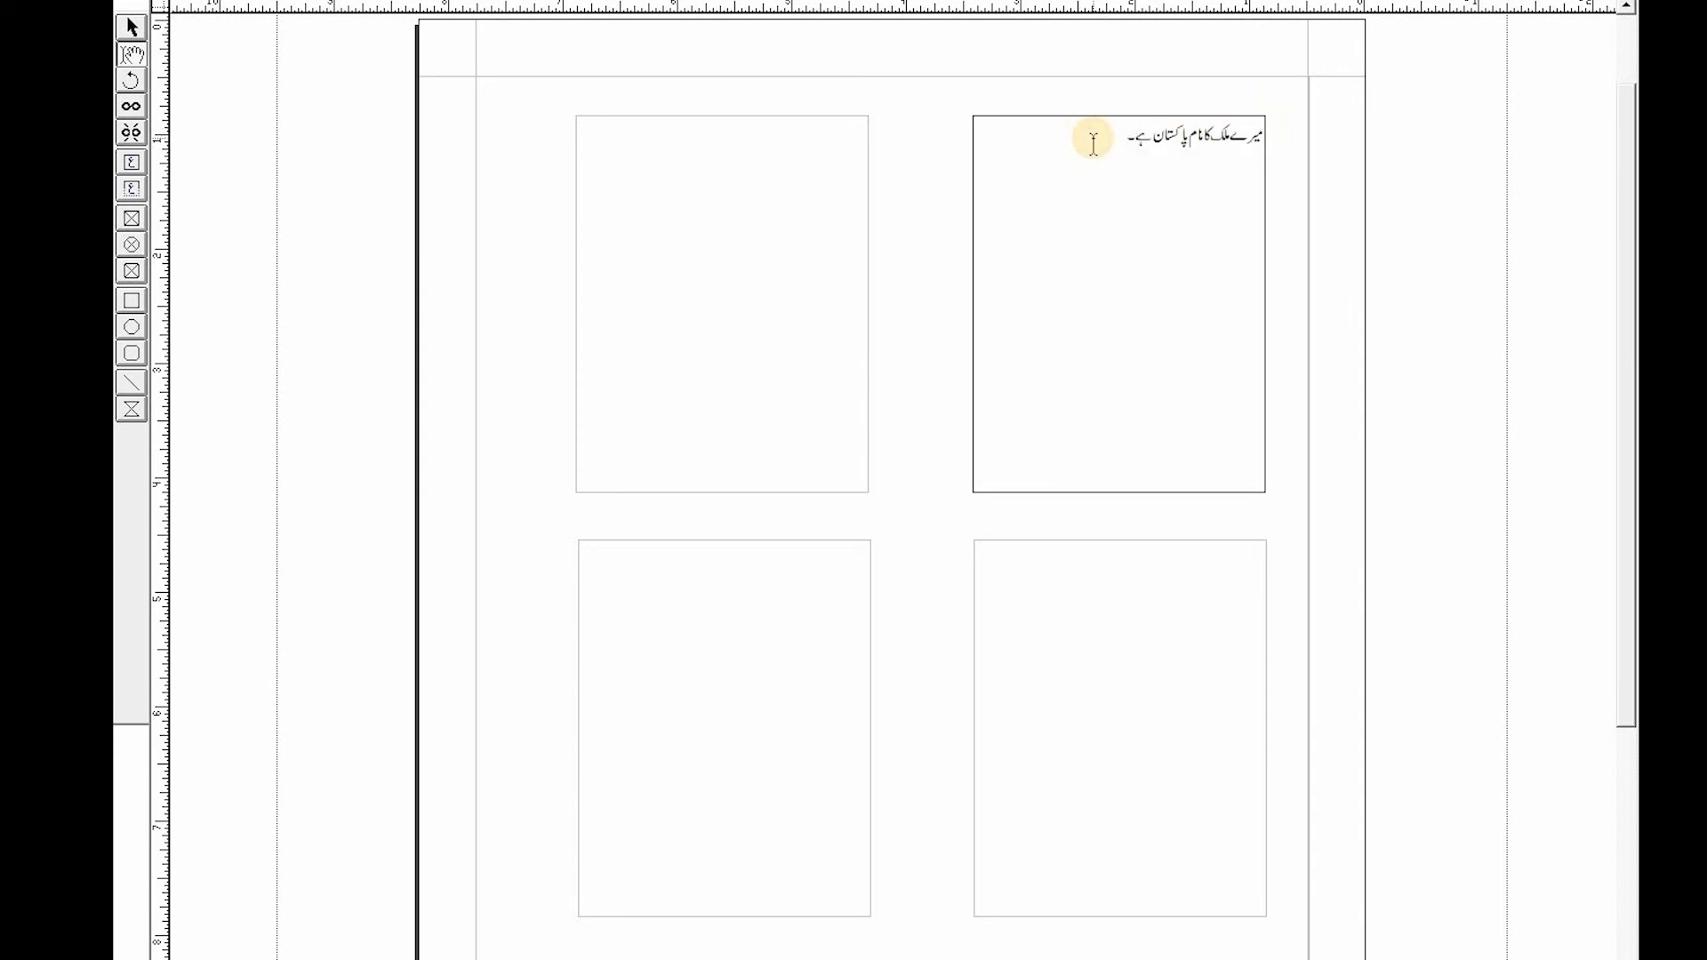
key(ctrl+v)
key(ctrl+v)
key(ctrl+v)
key(ctrl+v)
key(ctrl+v)
key(ctrl+v)
key(ctrl+v)
key(ctrl+v)
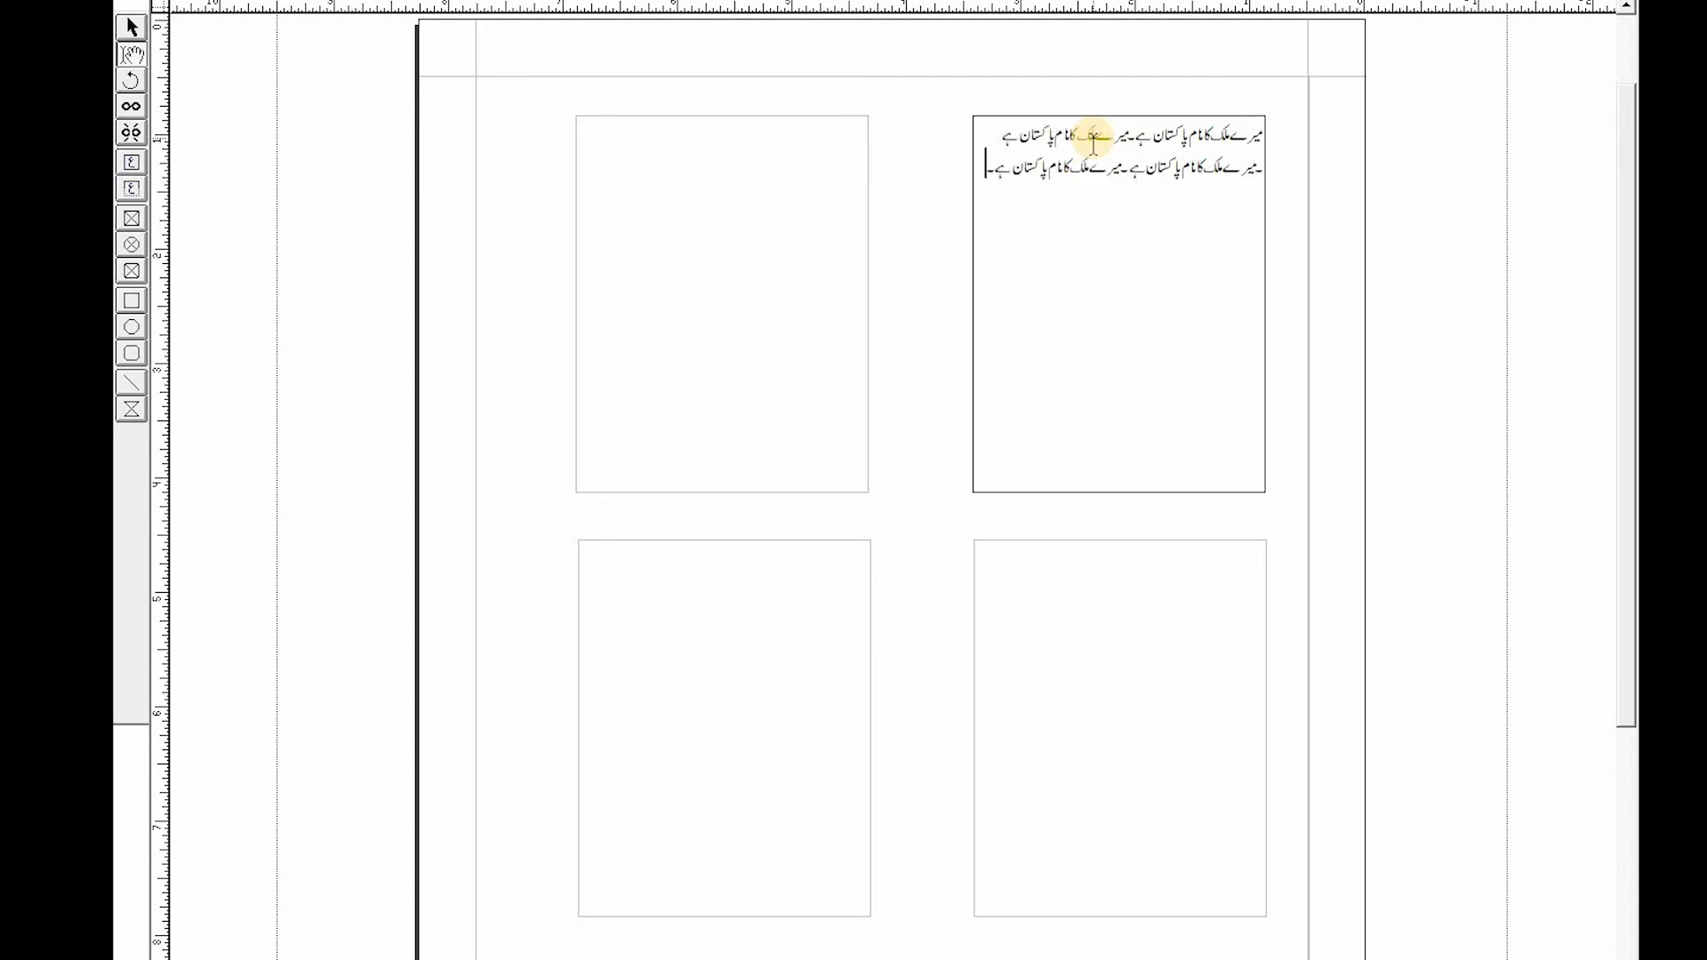
key(ctrl+v)
key(ctrl+v)
key(ctrl+v)
key(ctrl+v)
key(ctrl+v)
key(ctrl+v)
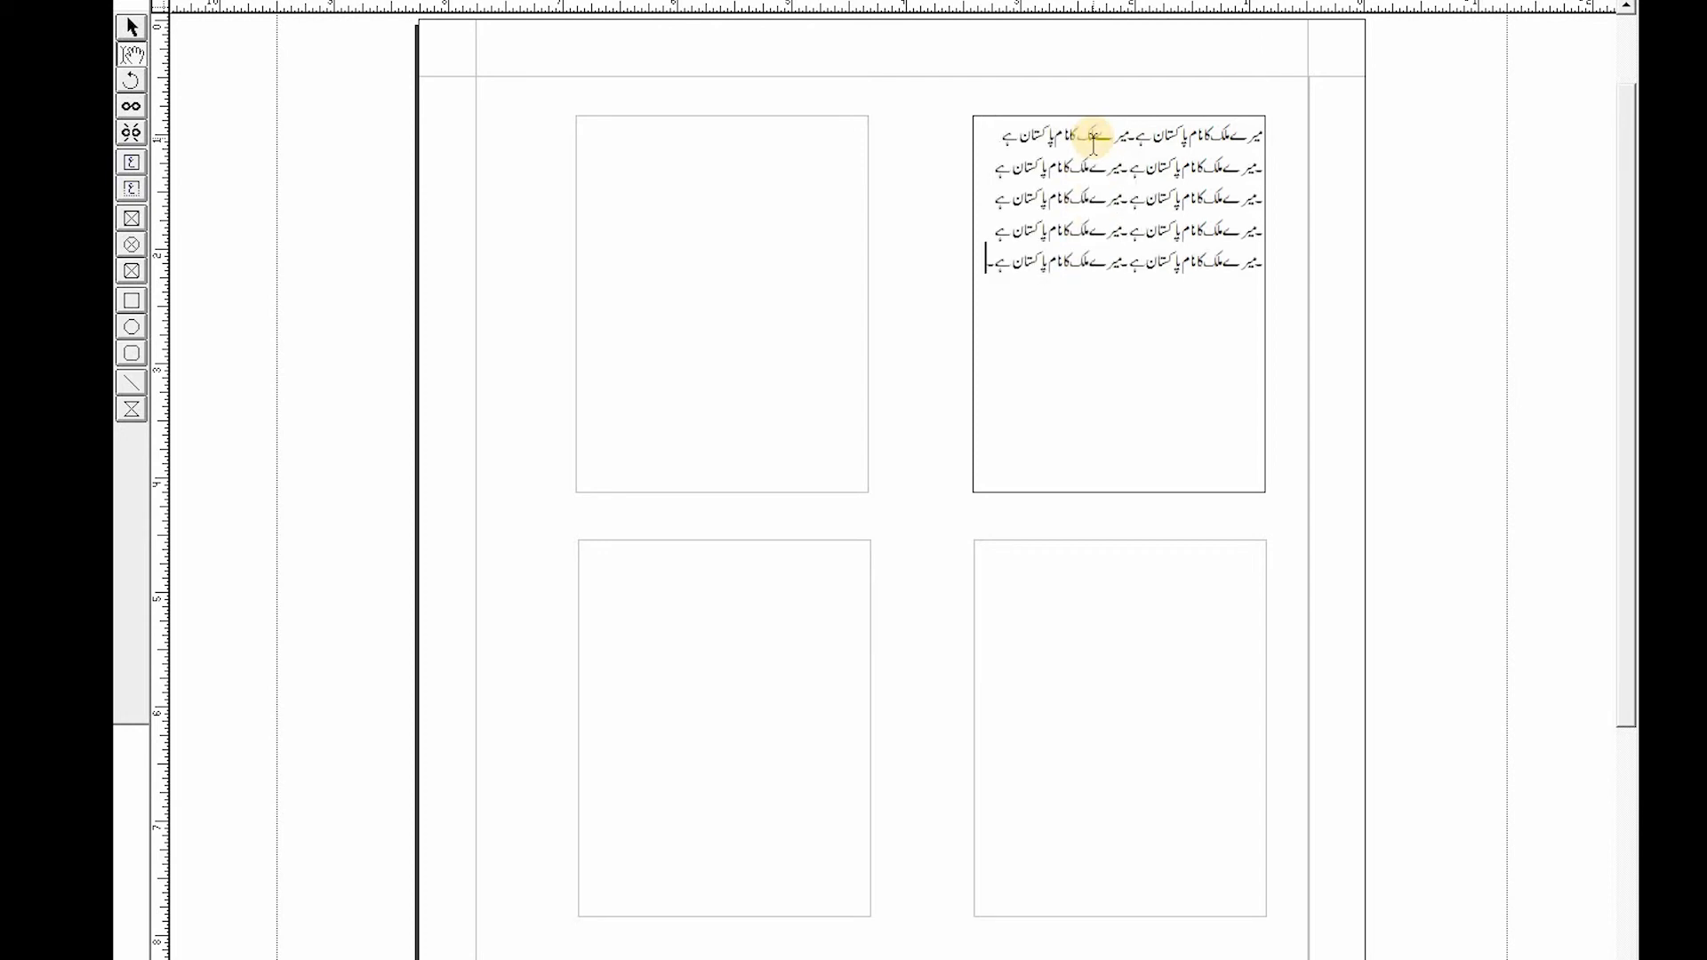
key(ctrl+v)
key(ctrl+v)
key(ctrl+v)
key(ctrl+v)
key(ctrl+v)
key(ctrl+v)
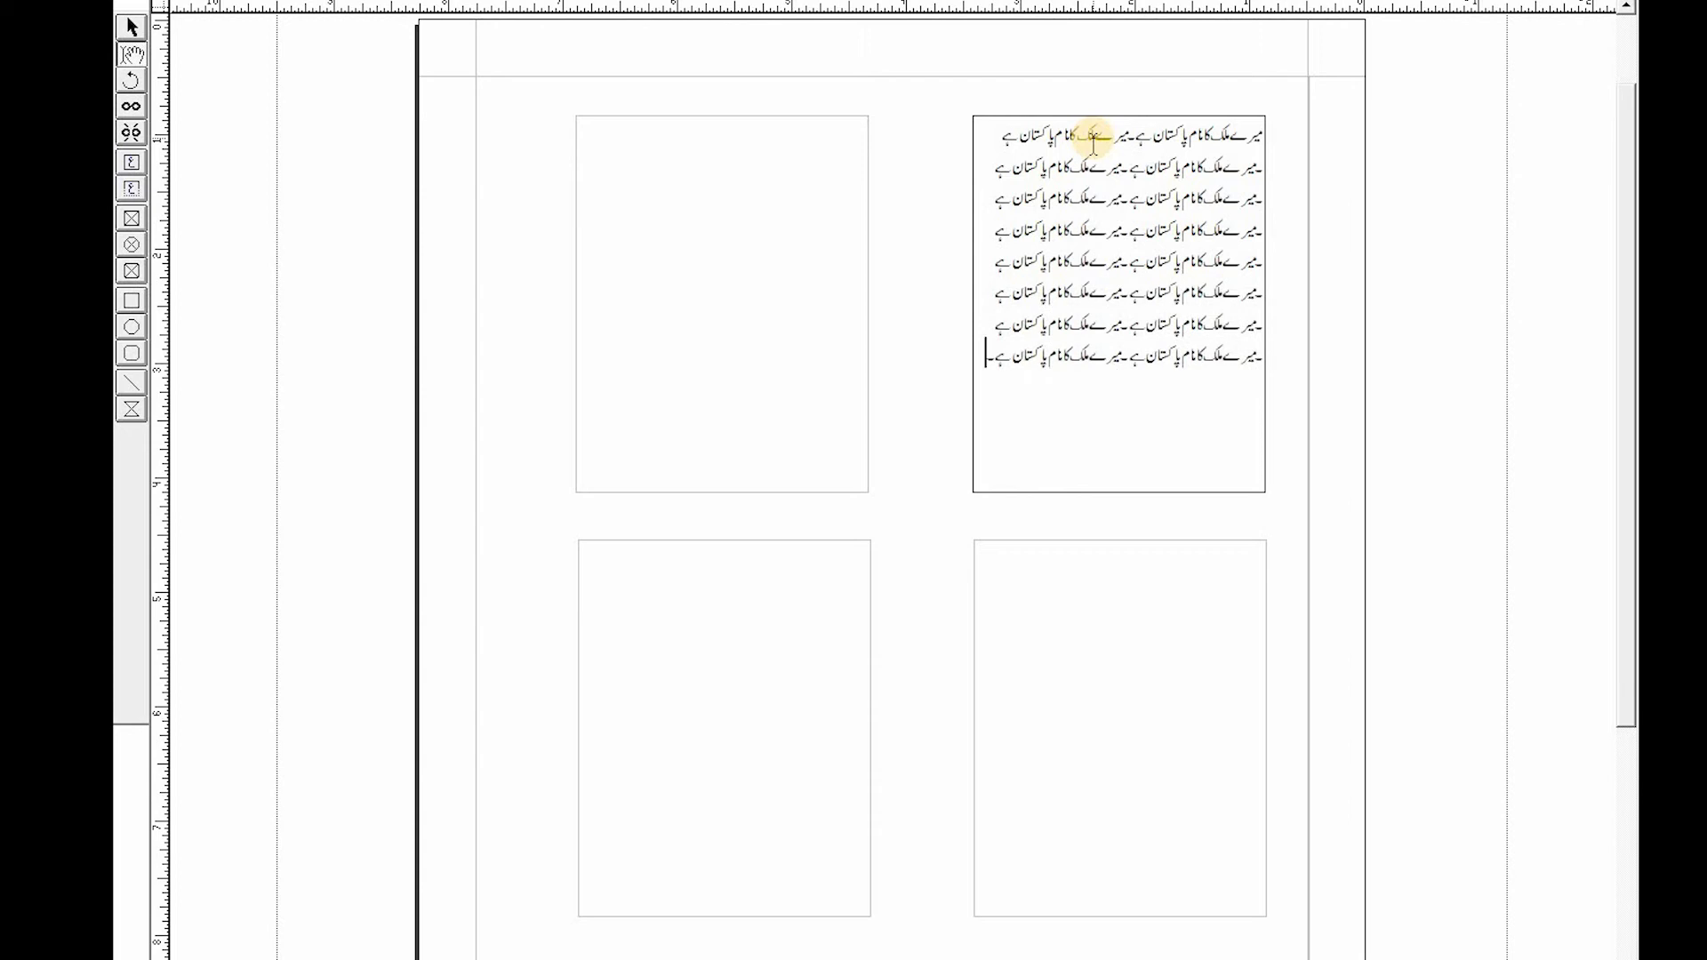
key(ctrl+v)
key(ctrl+v)
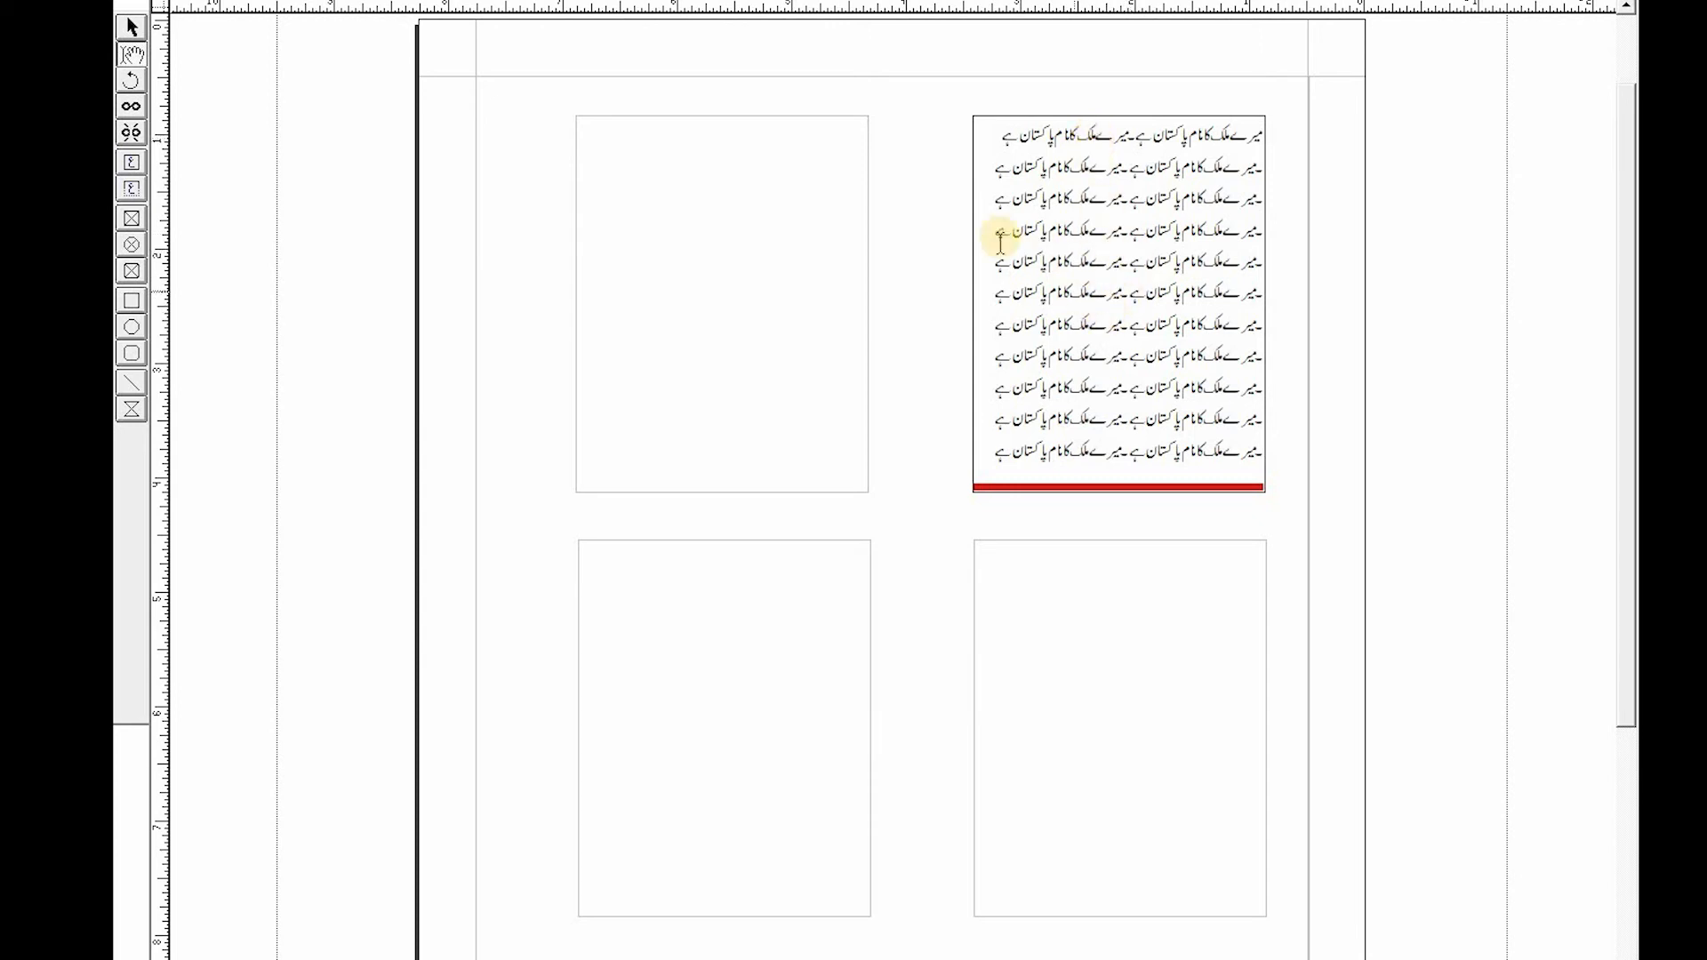
- Link the overflowing top-right text box to the top-left box so the text flows into it
click(773, 148)
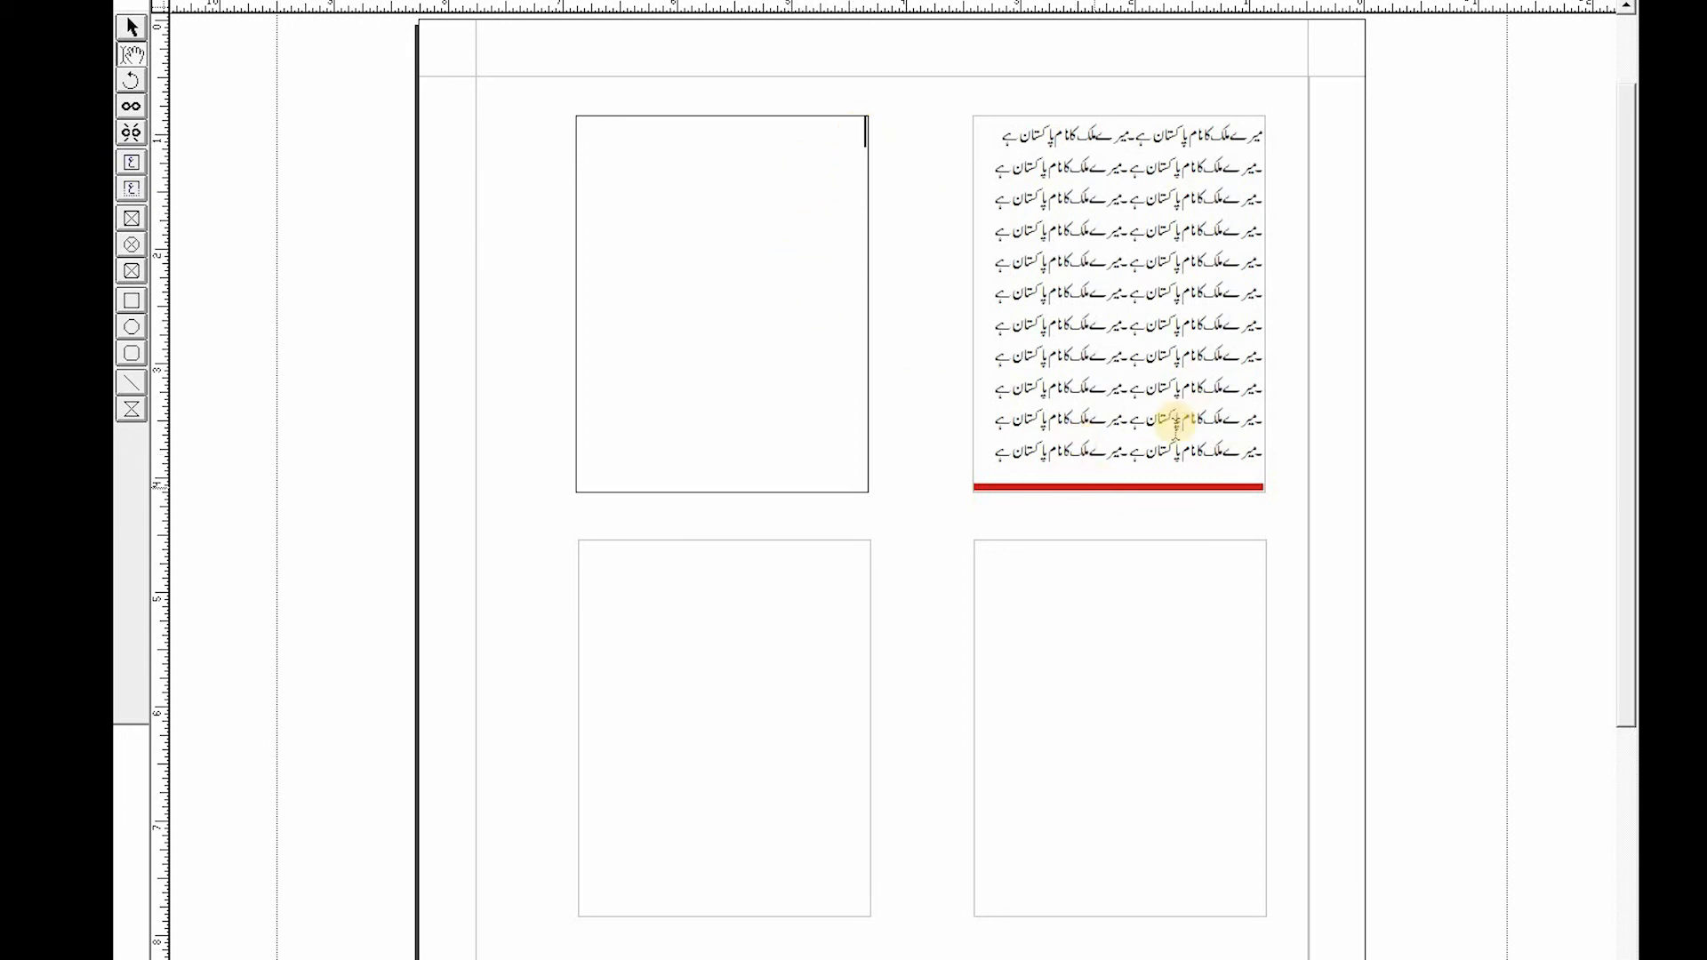
click(986, 455)
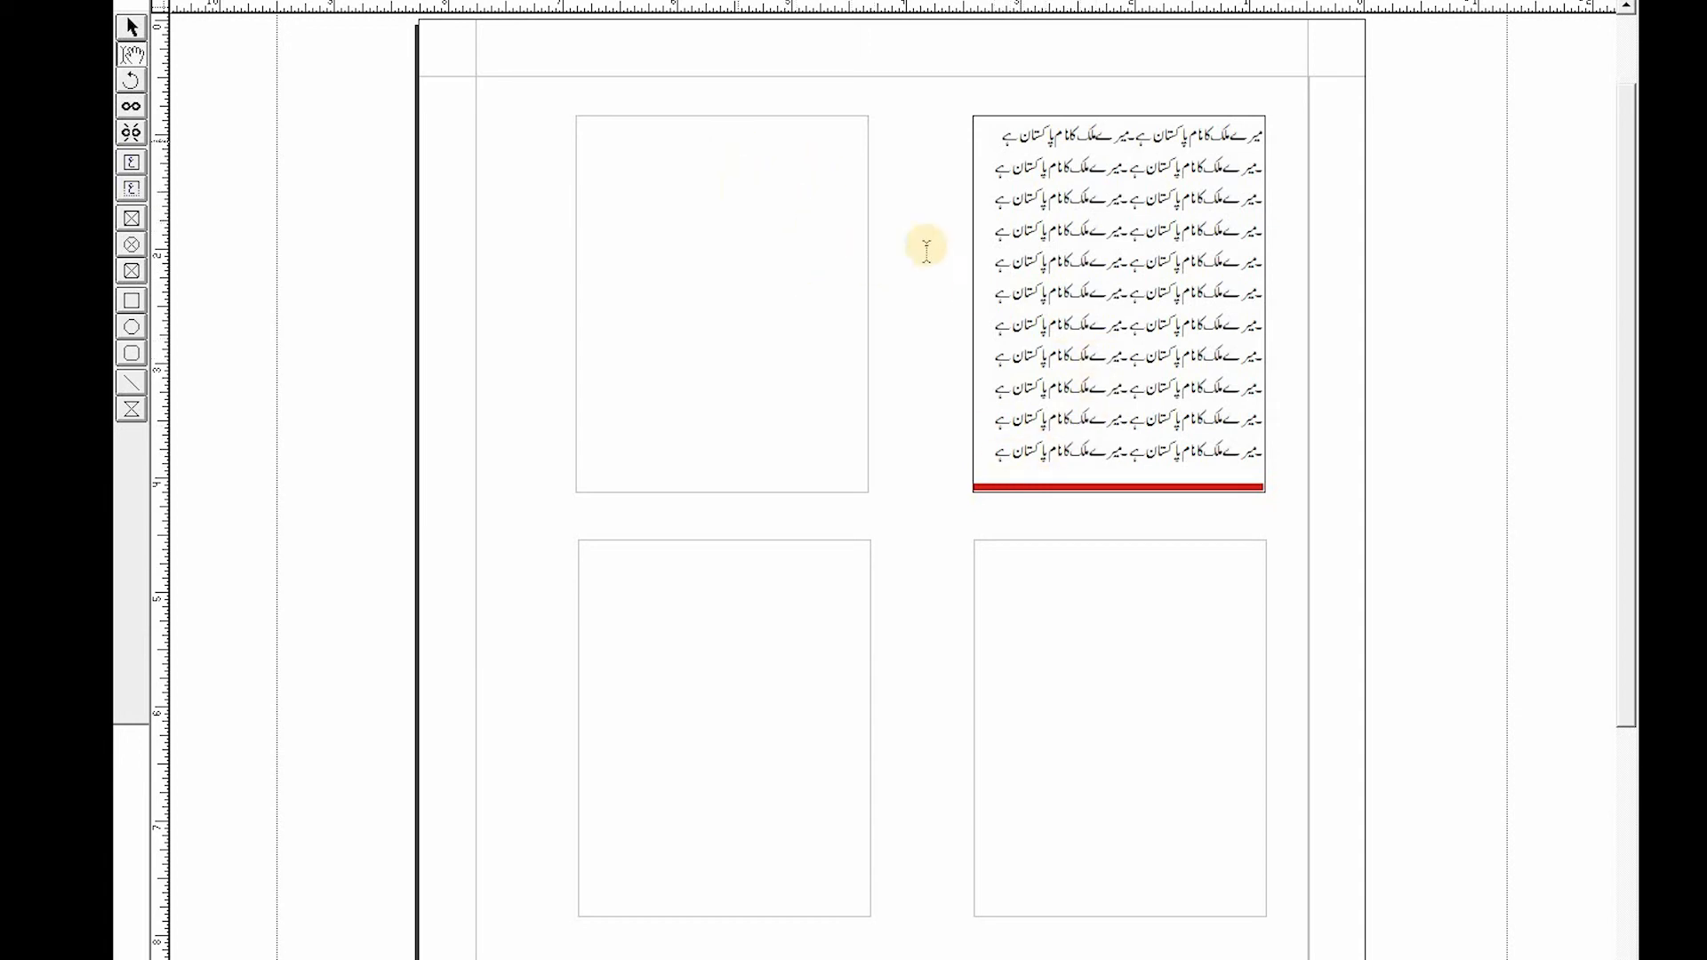
click(998, 453)
click(131, 105)
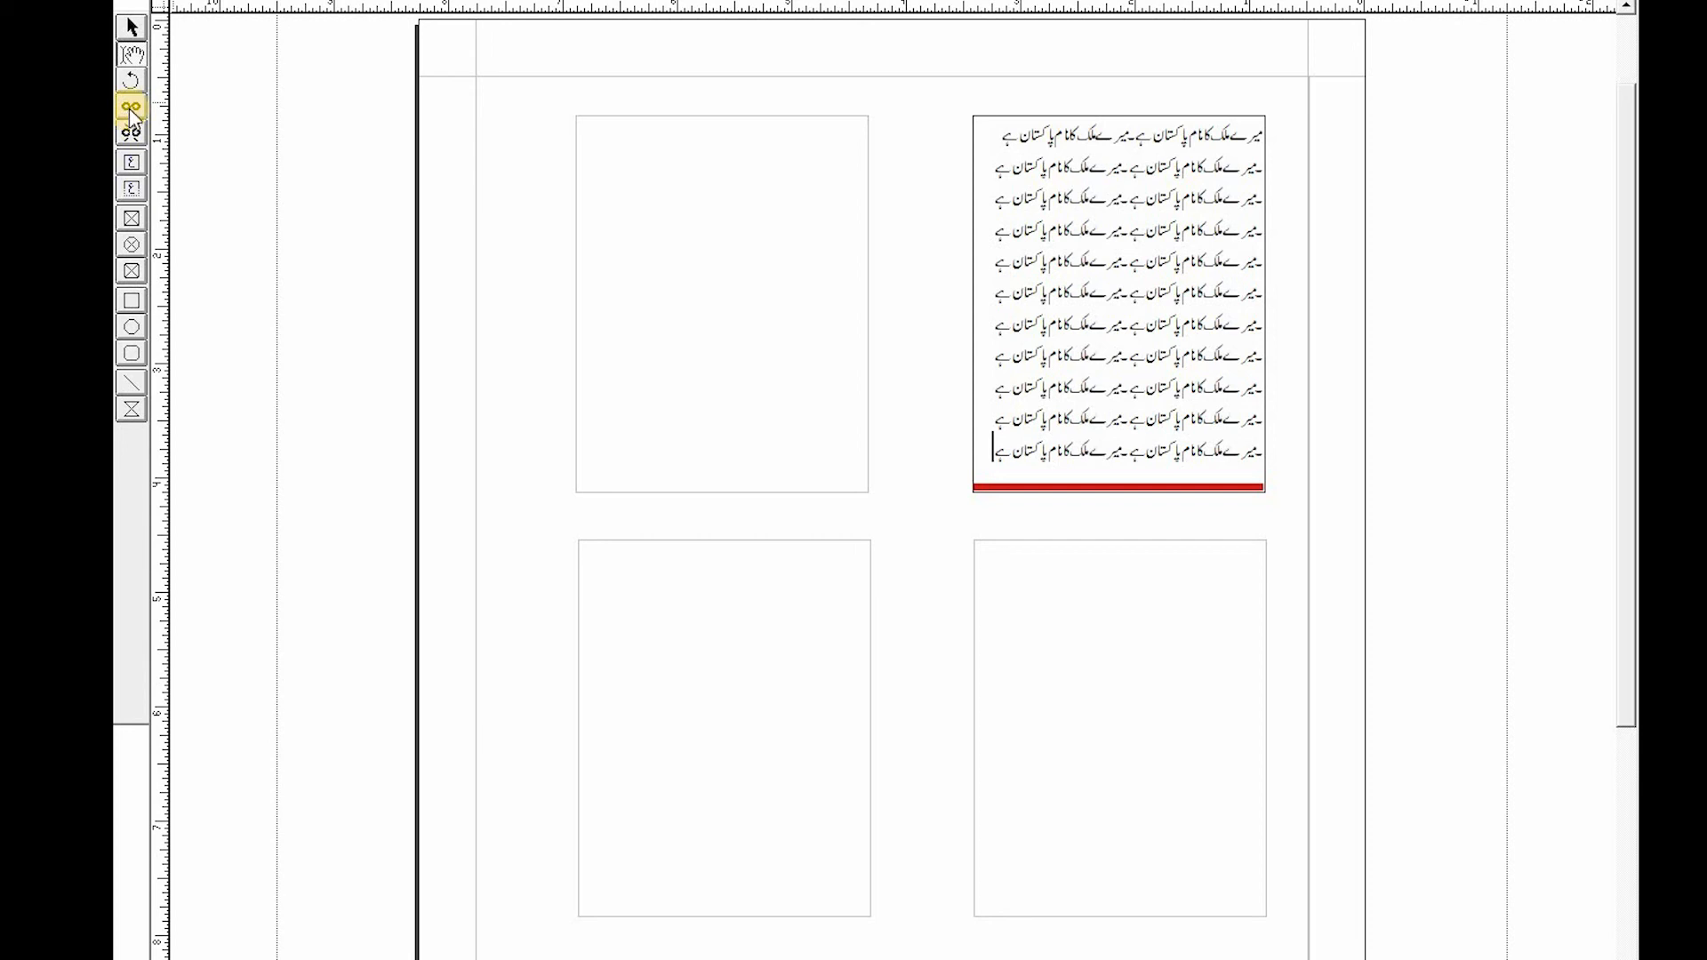
click(131, 109)
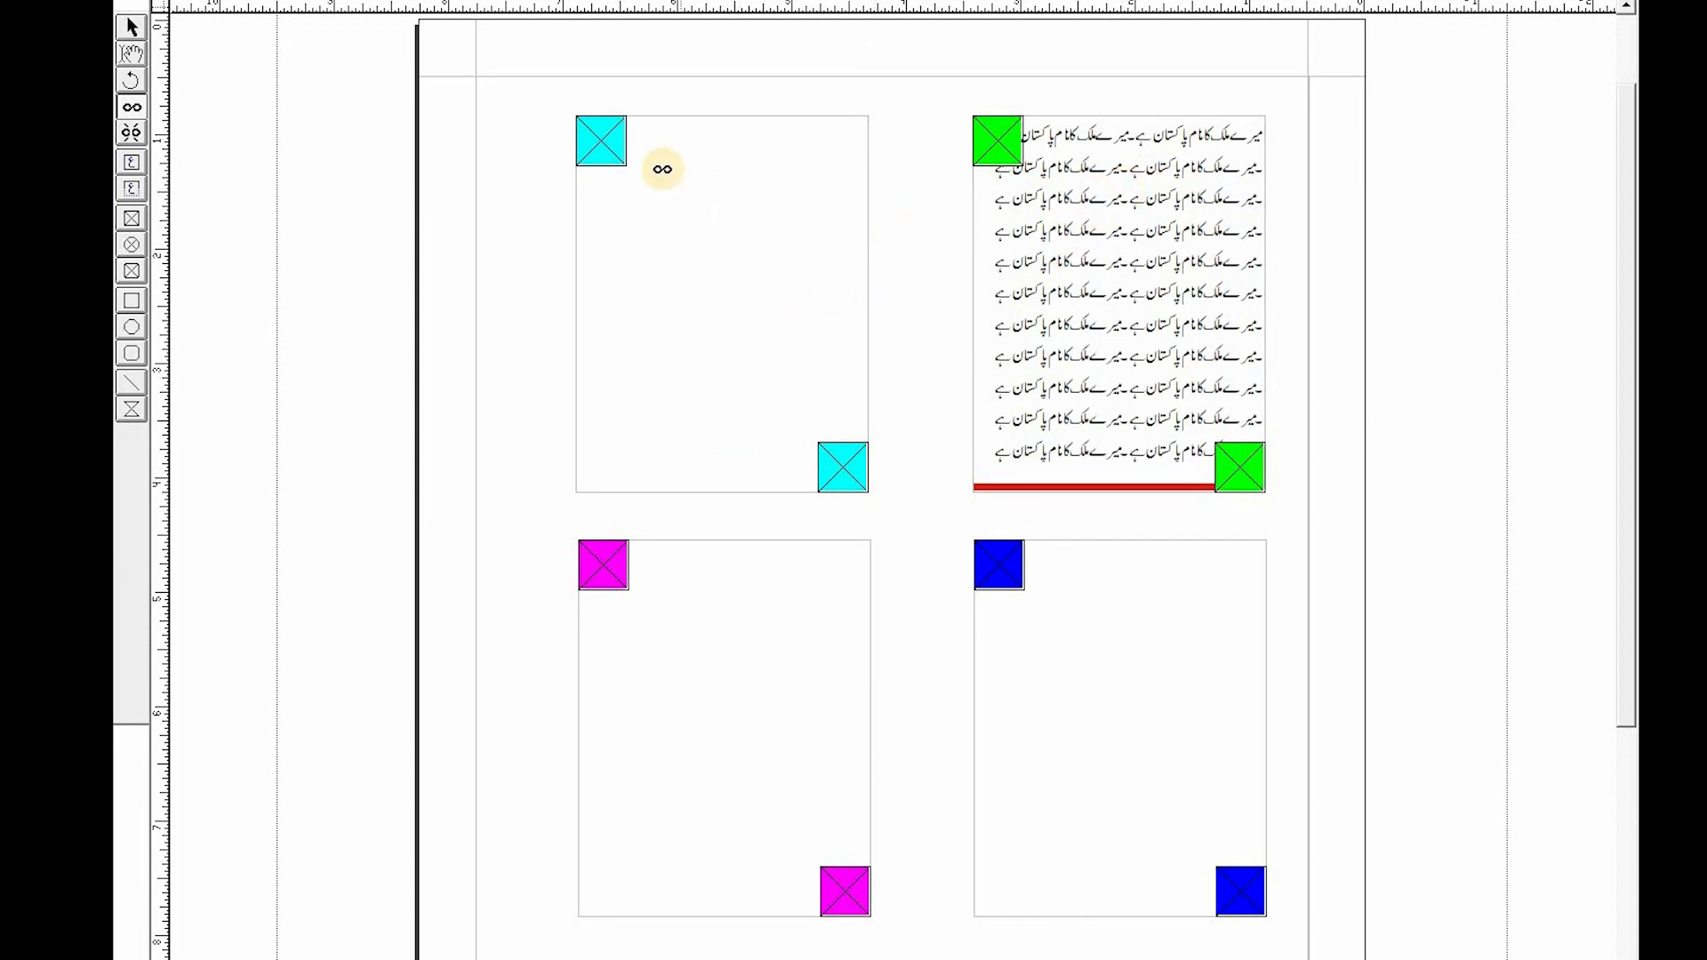
click(602, 144)
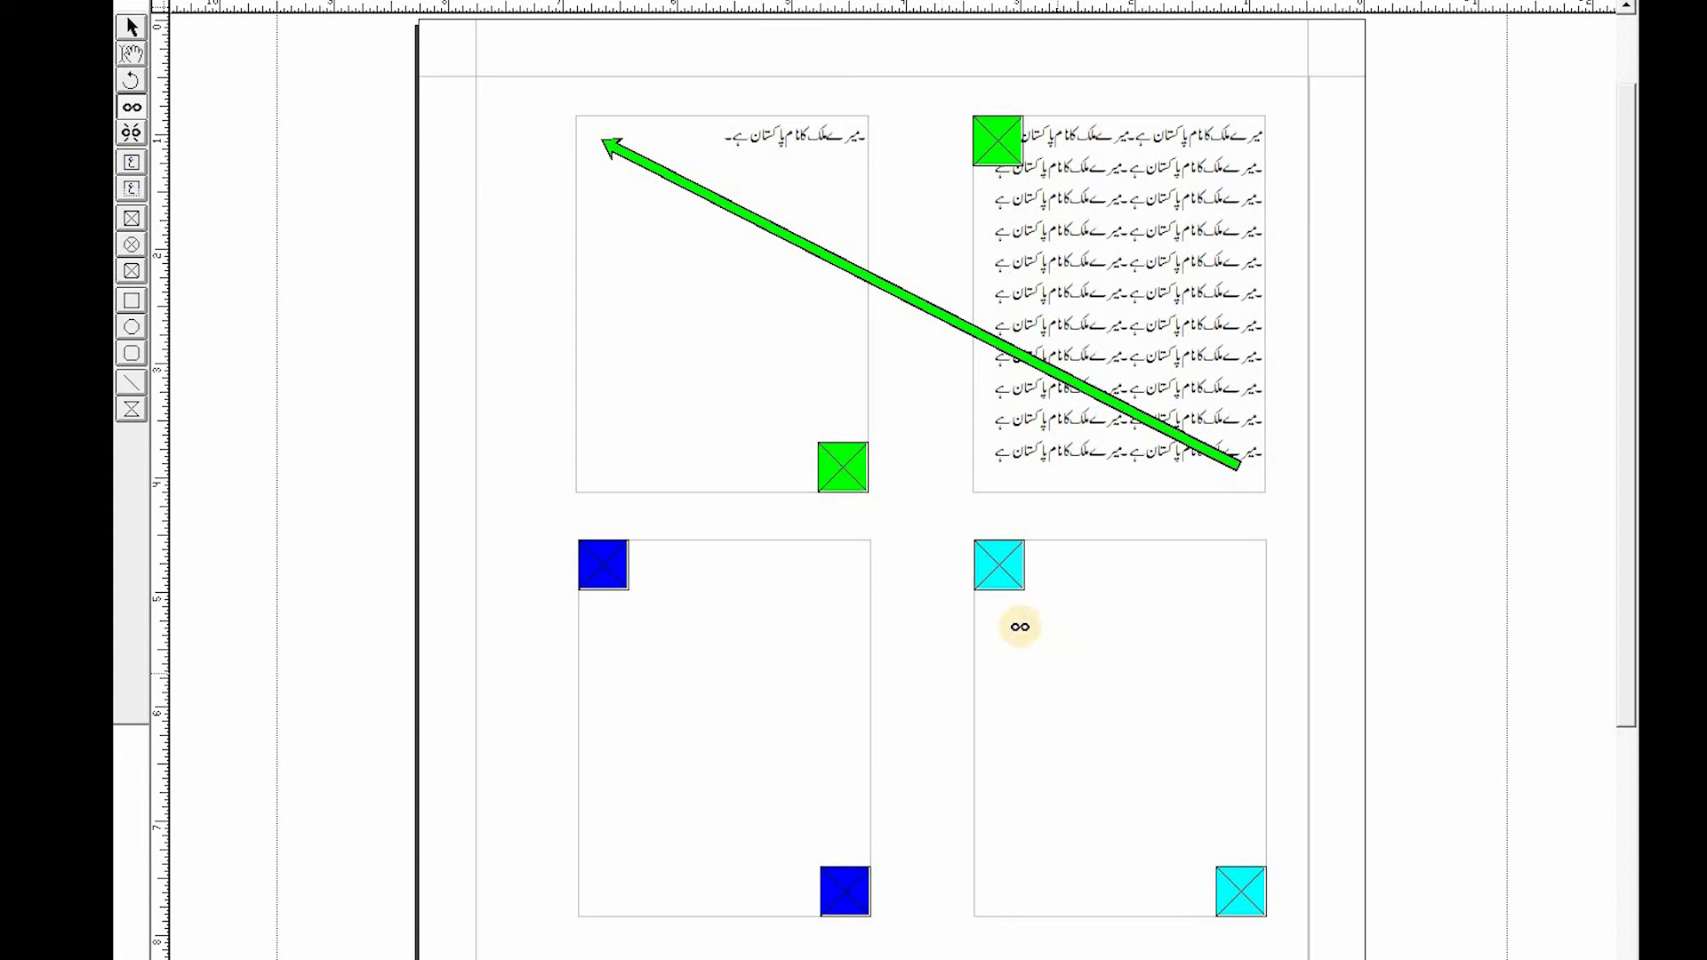
- Try linking the lower text boxes into the chain, then unlink the bottom-right box
click(1228, 882)
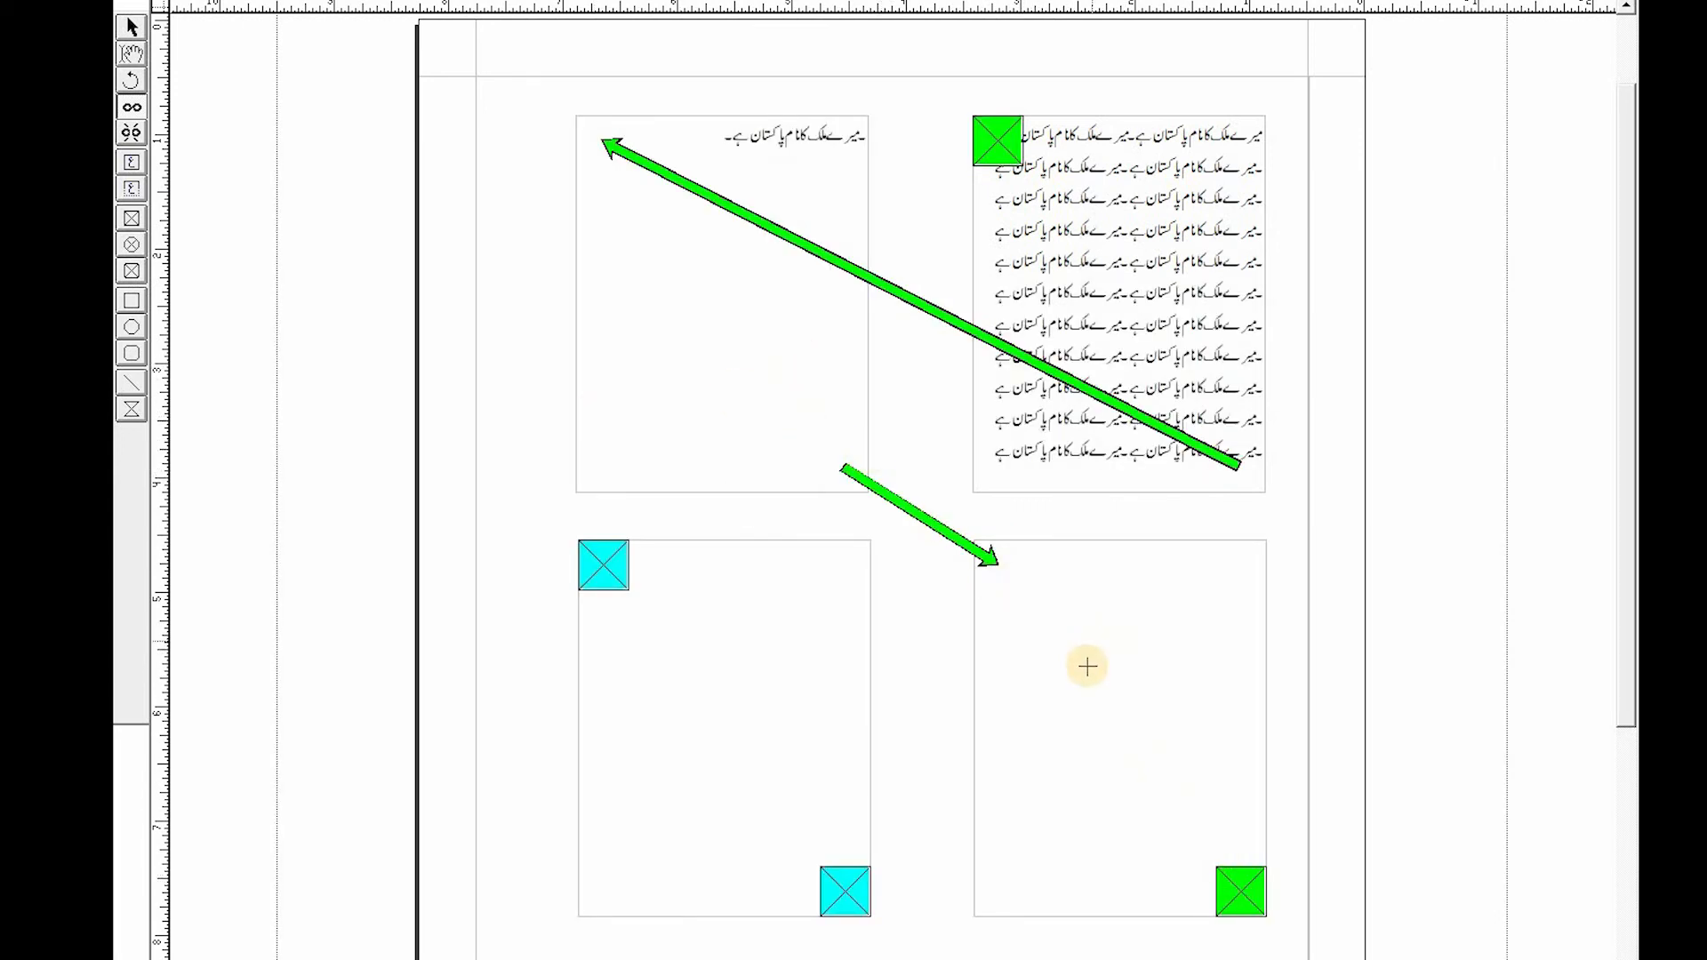
click(604, 572)
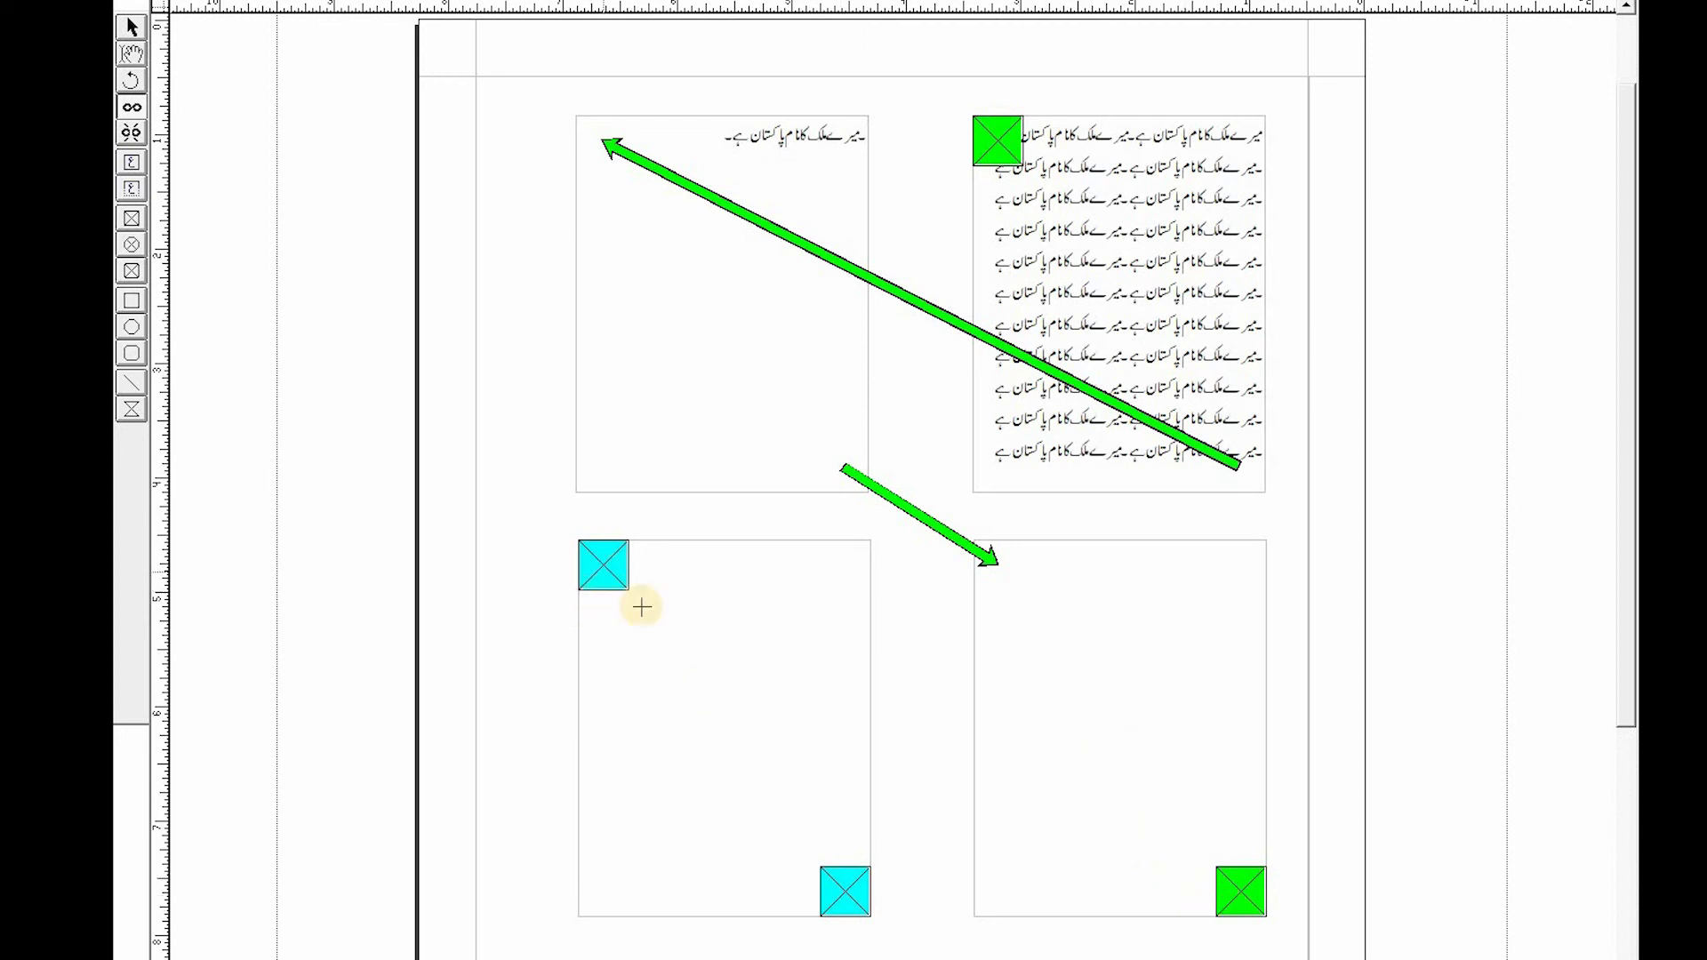
click(1228, 893)
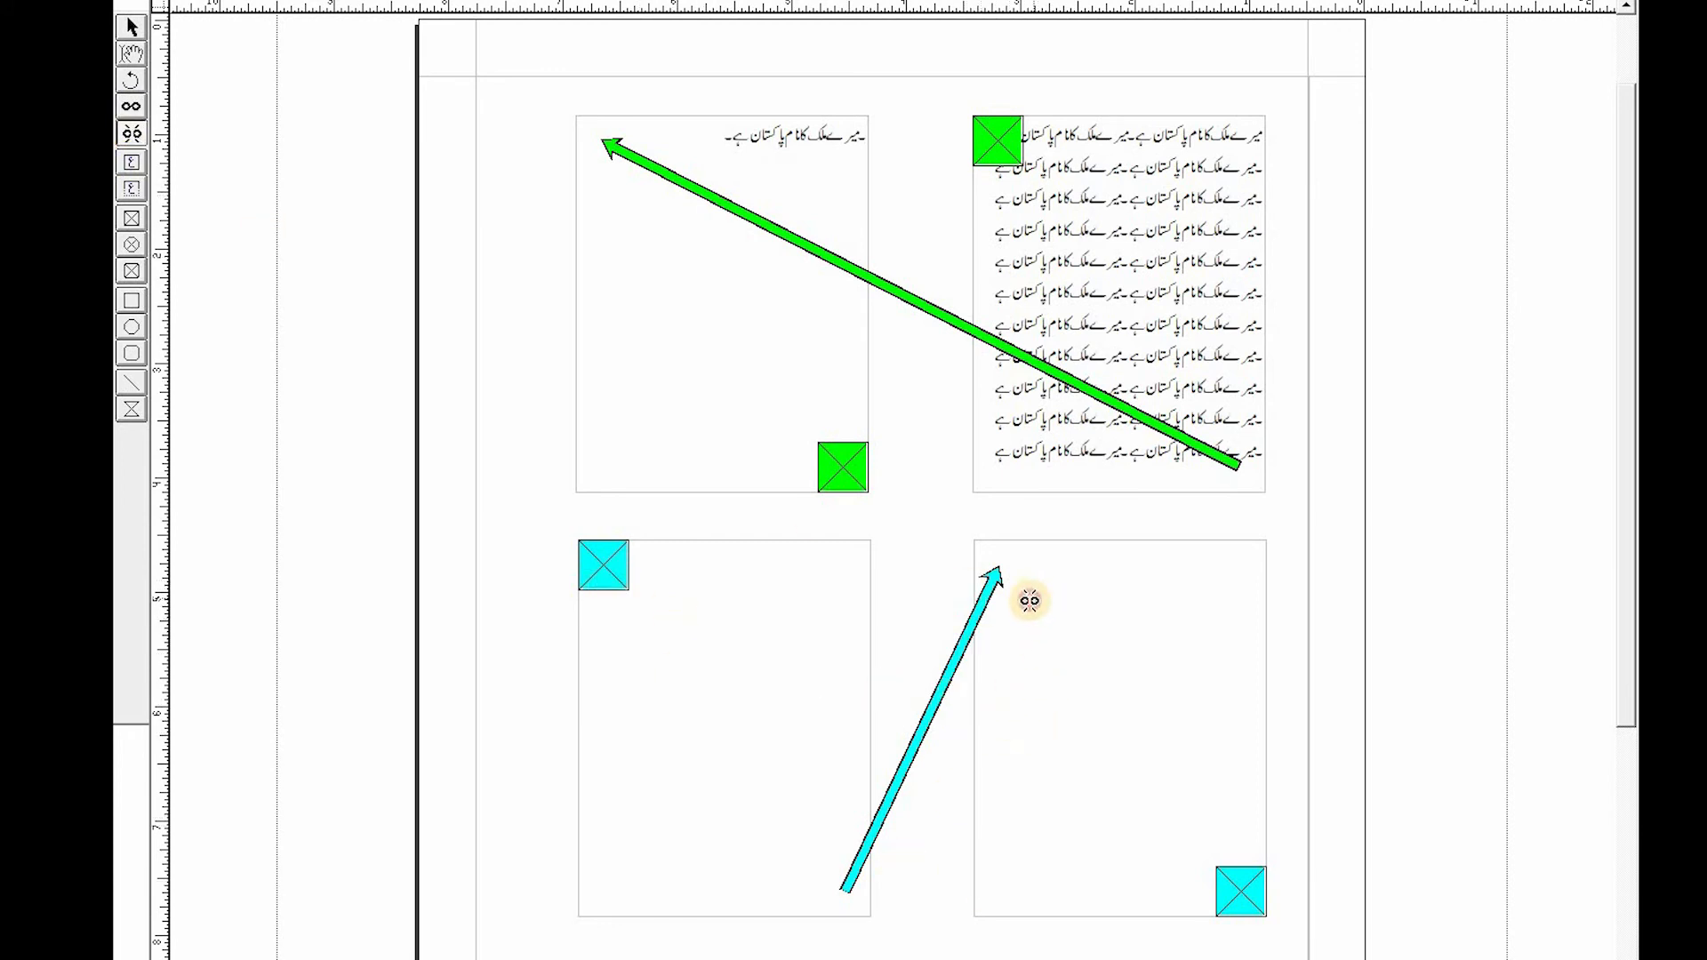
click(1029, 598)
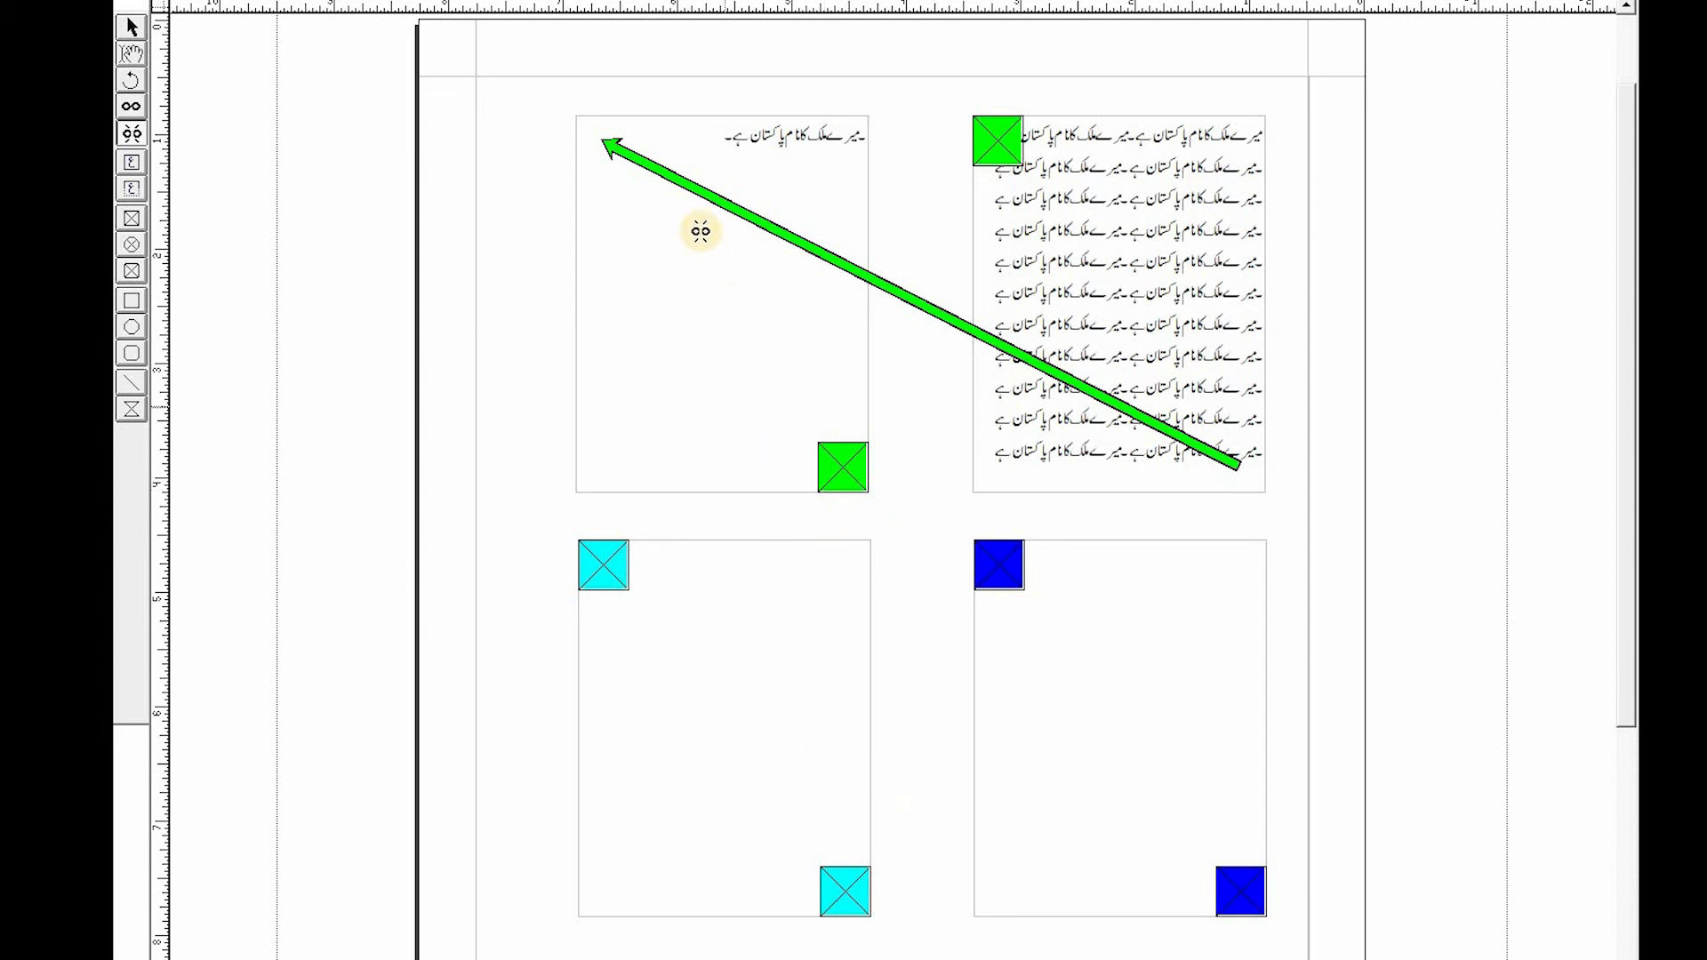
- Link the top-left text box to the bottom-right box, and the bottom-right box to the bottom-left box
click(132, 109)
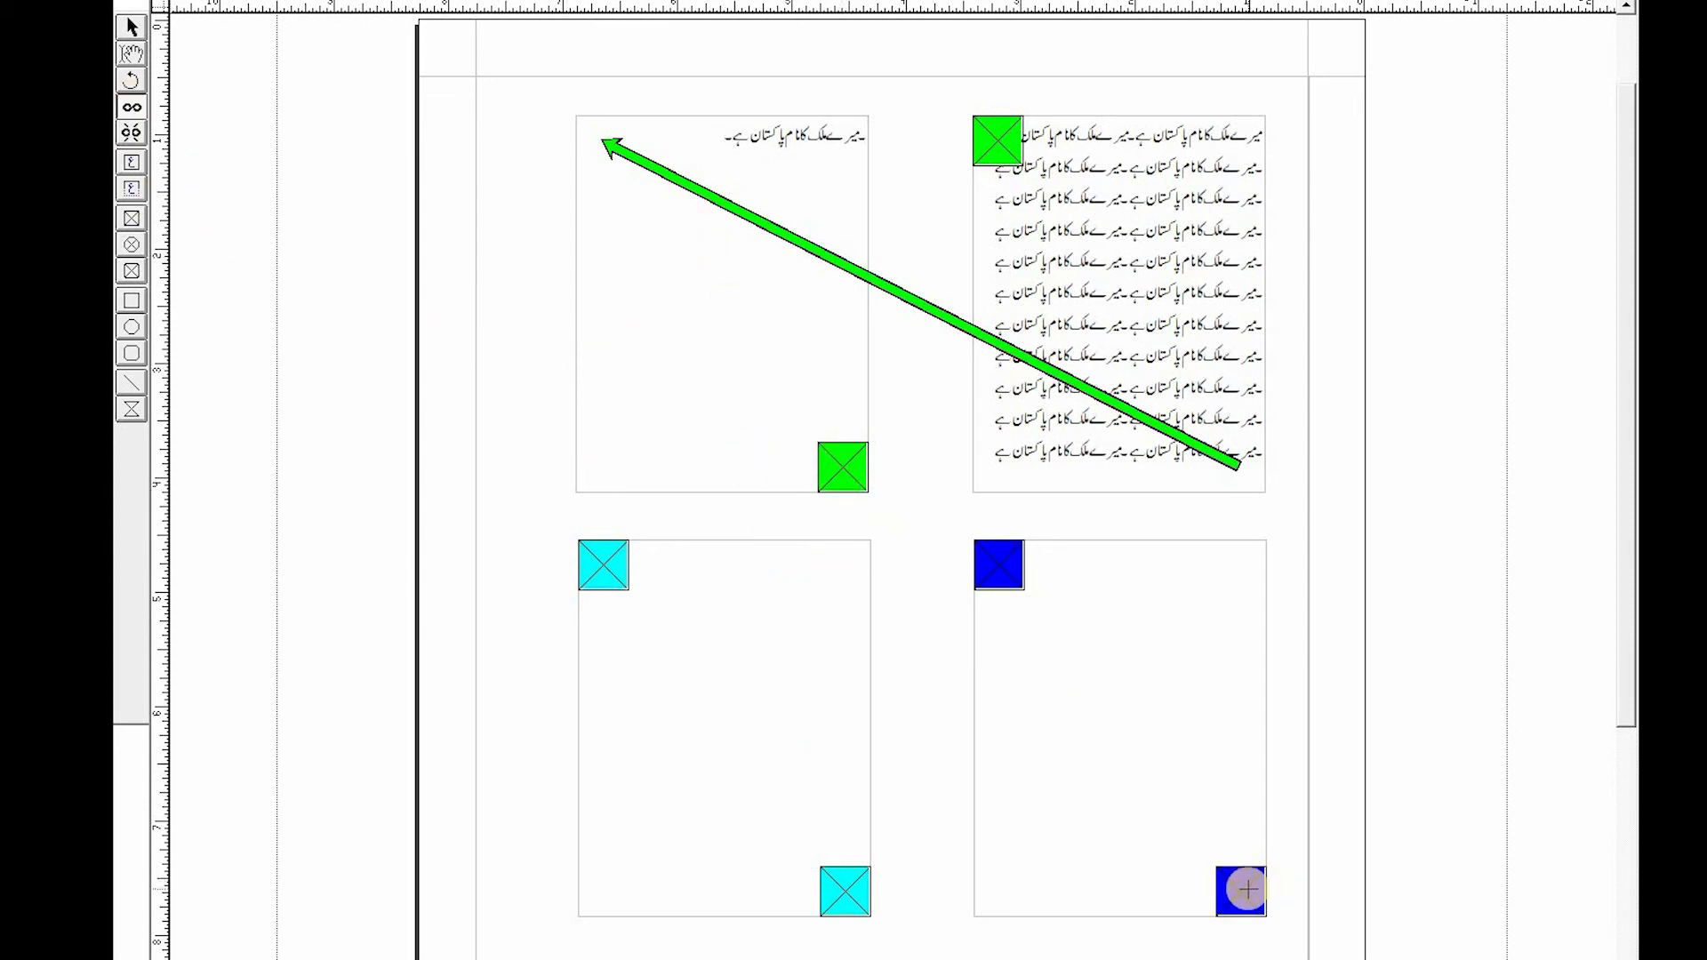
click(999, 563)
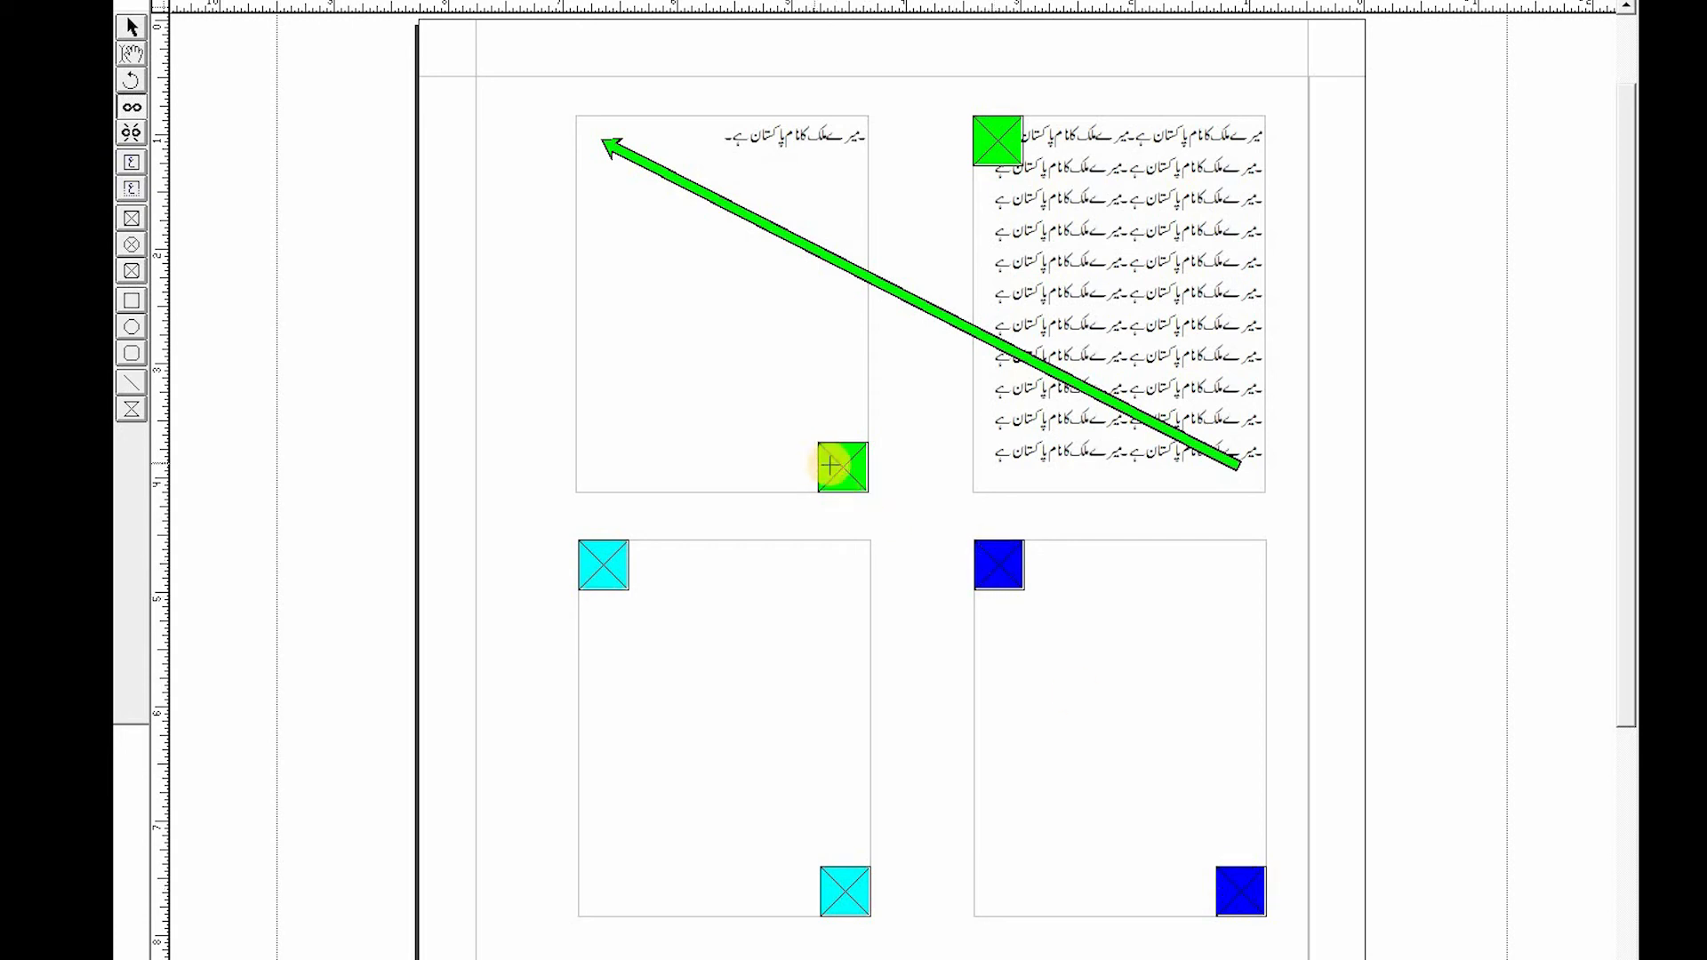
click(1239, 892)
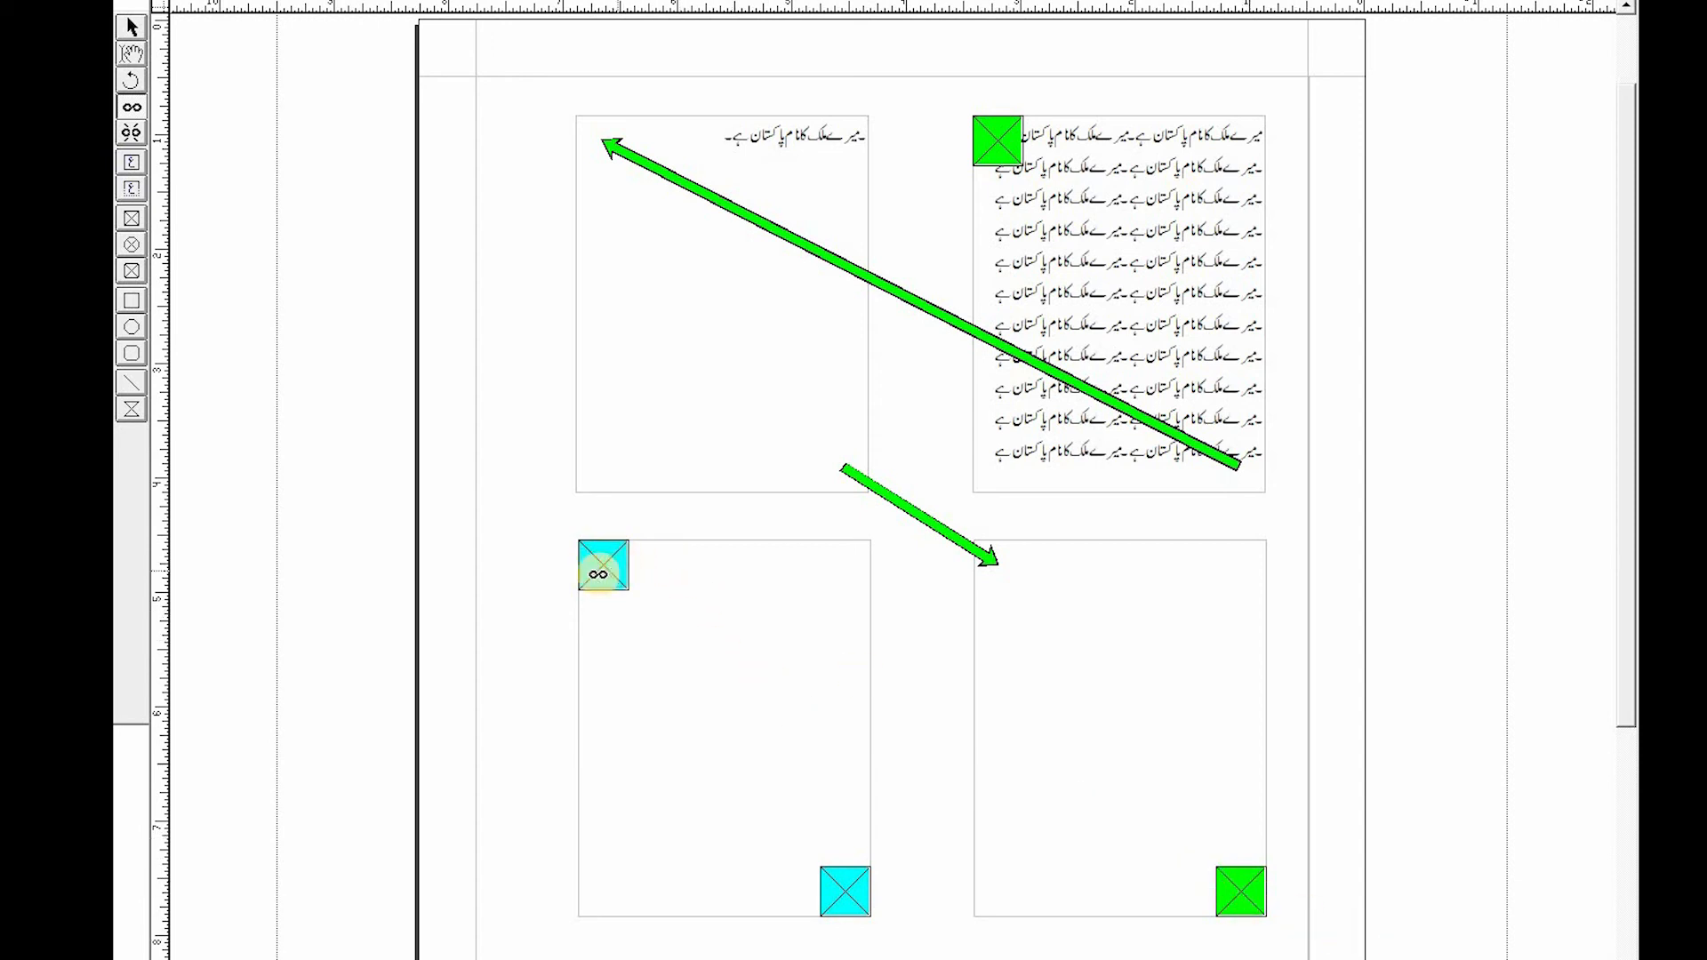
click(598, 573)
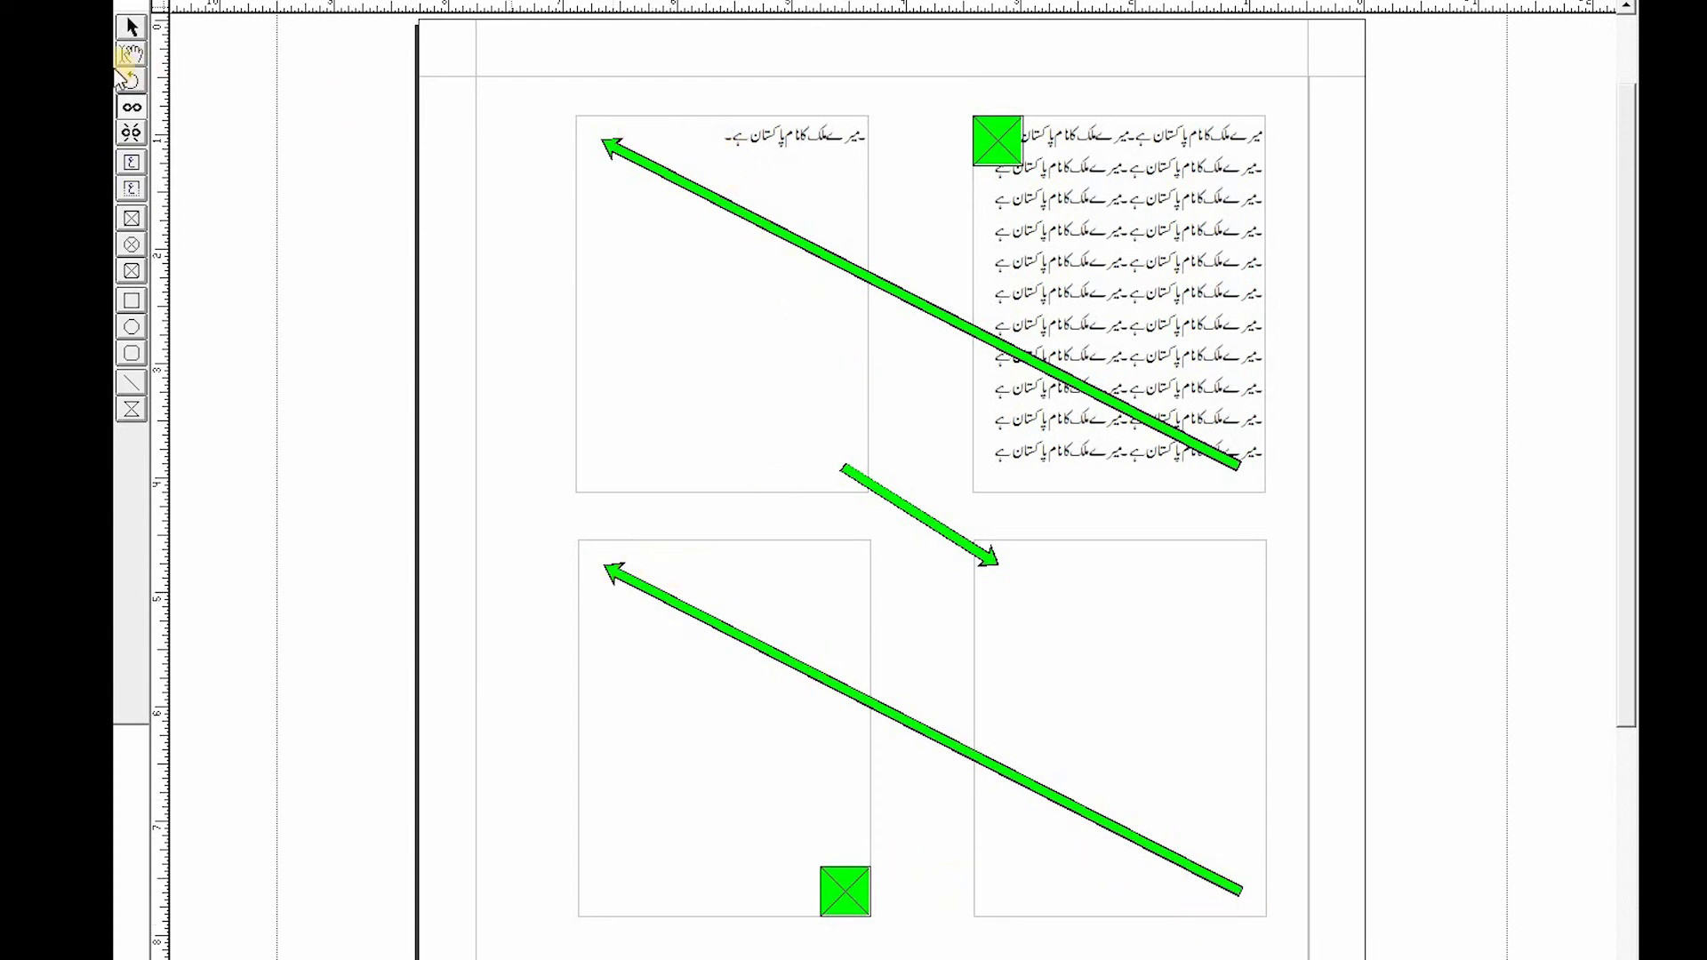
- Paste the Urdu sentence repeatedly into the top-left box so the text flows through all four linked boxes
click(128, 55)
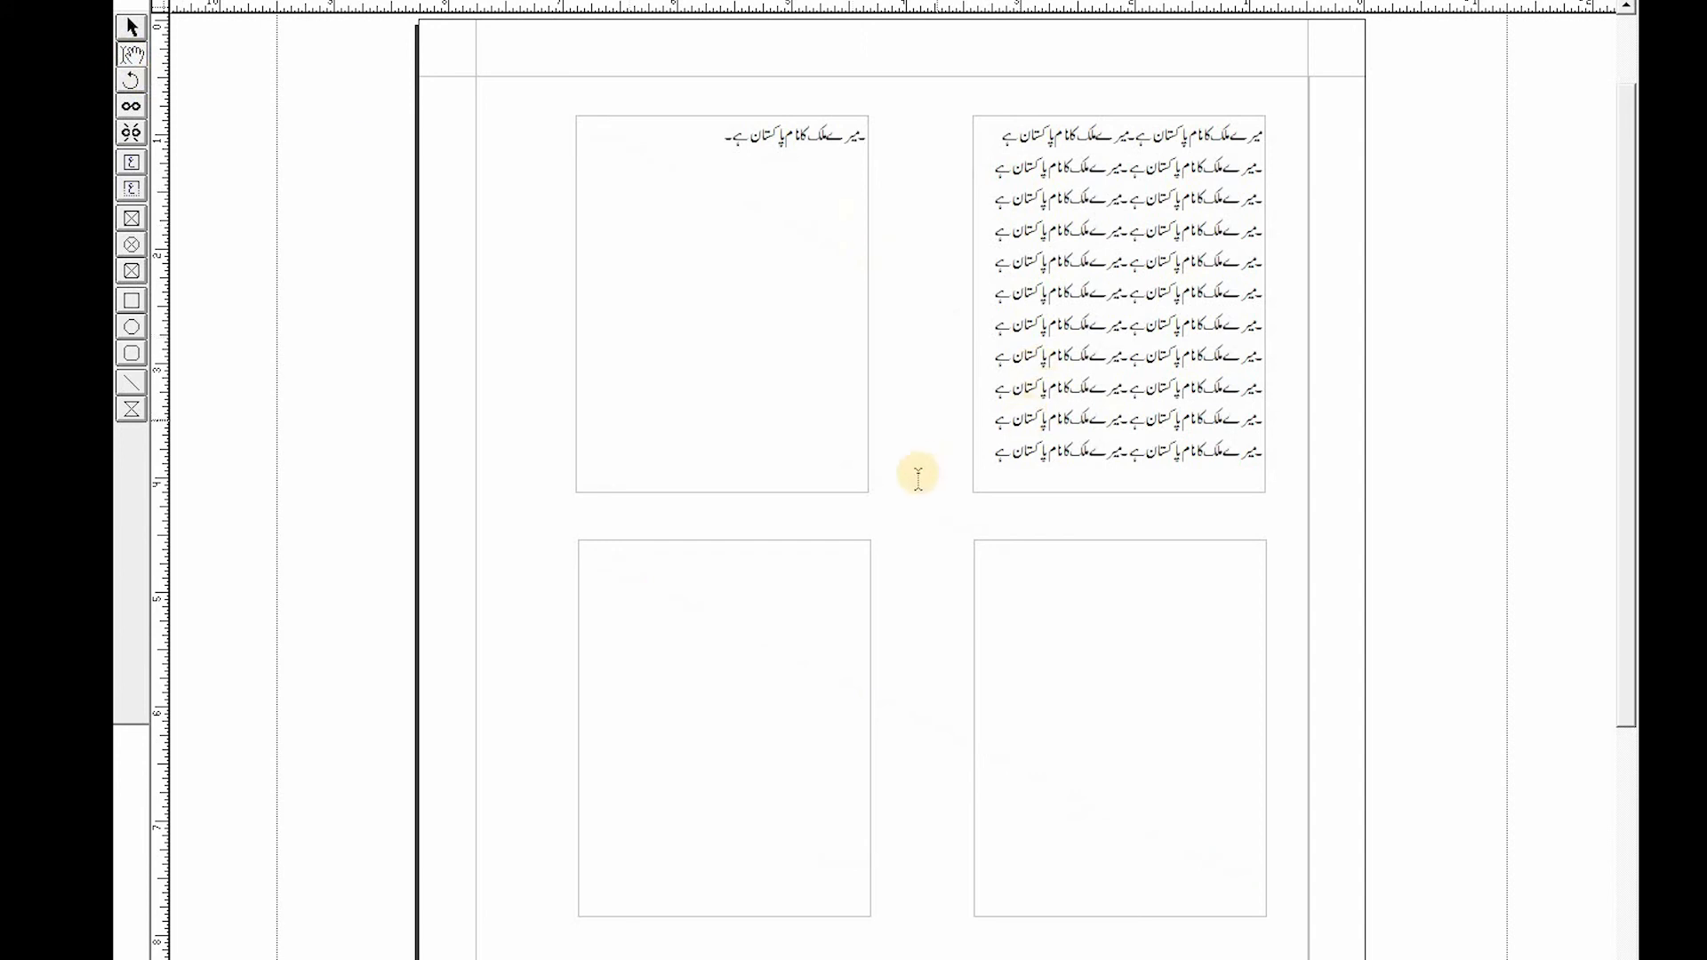
click(692, 141)
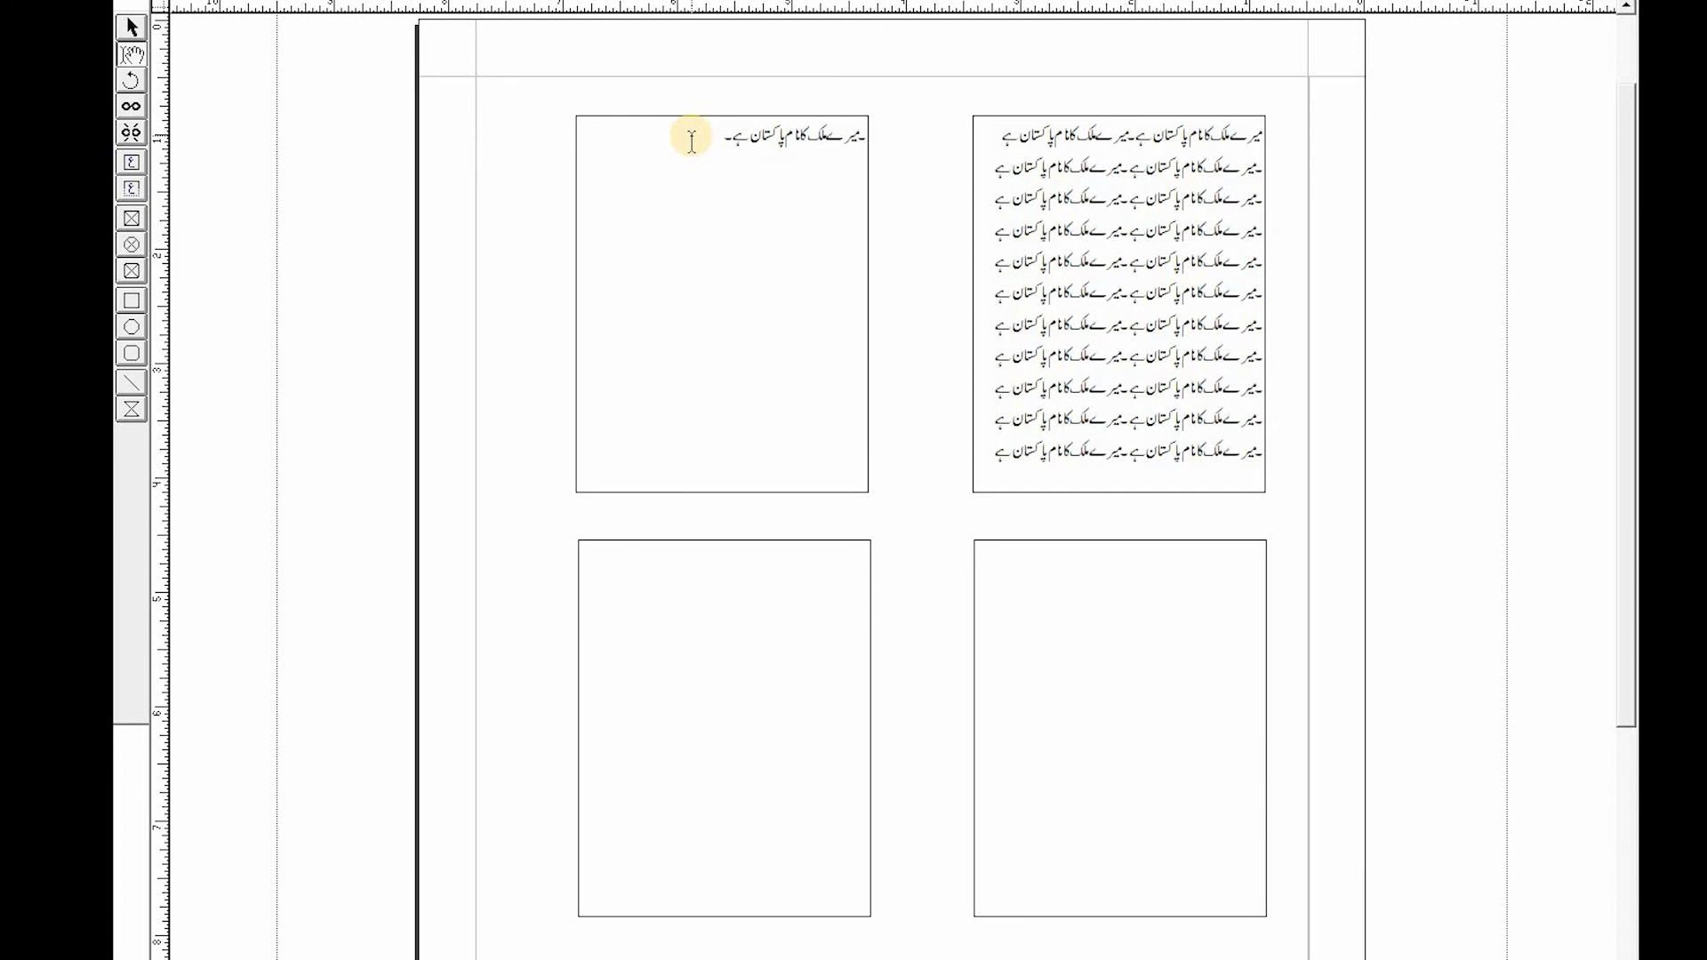
key(ctrl+v)
key(ctrl+v)
key(ctrl+v)
key(ctrl+v)
key(ctrl+v)
key(ctrl+v)
key(ctrl+v)
key(ctrl+v)
key(ctrl+v)
key(ctrl+v)
key(ctrl+v)
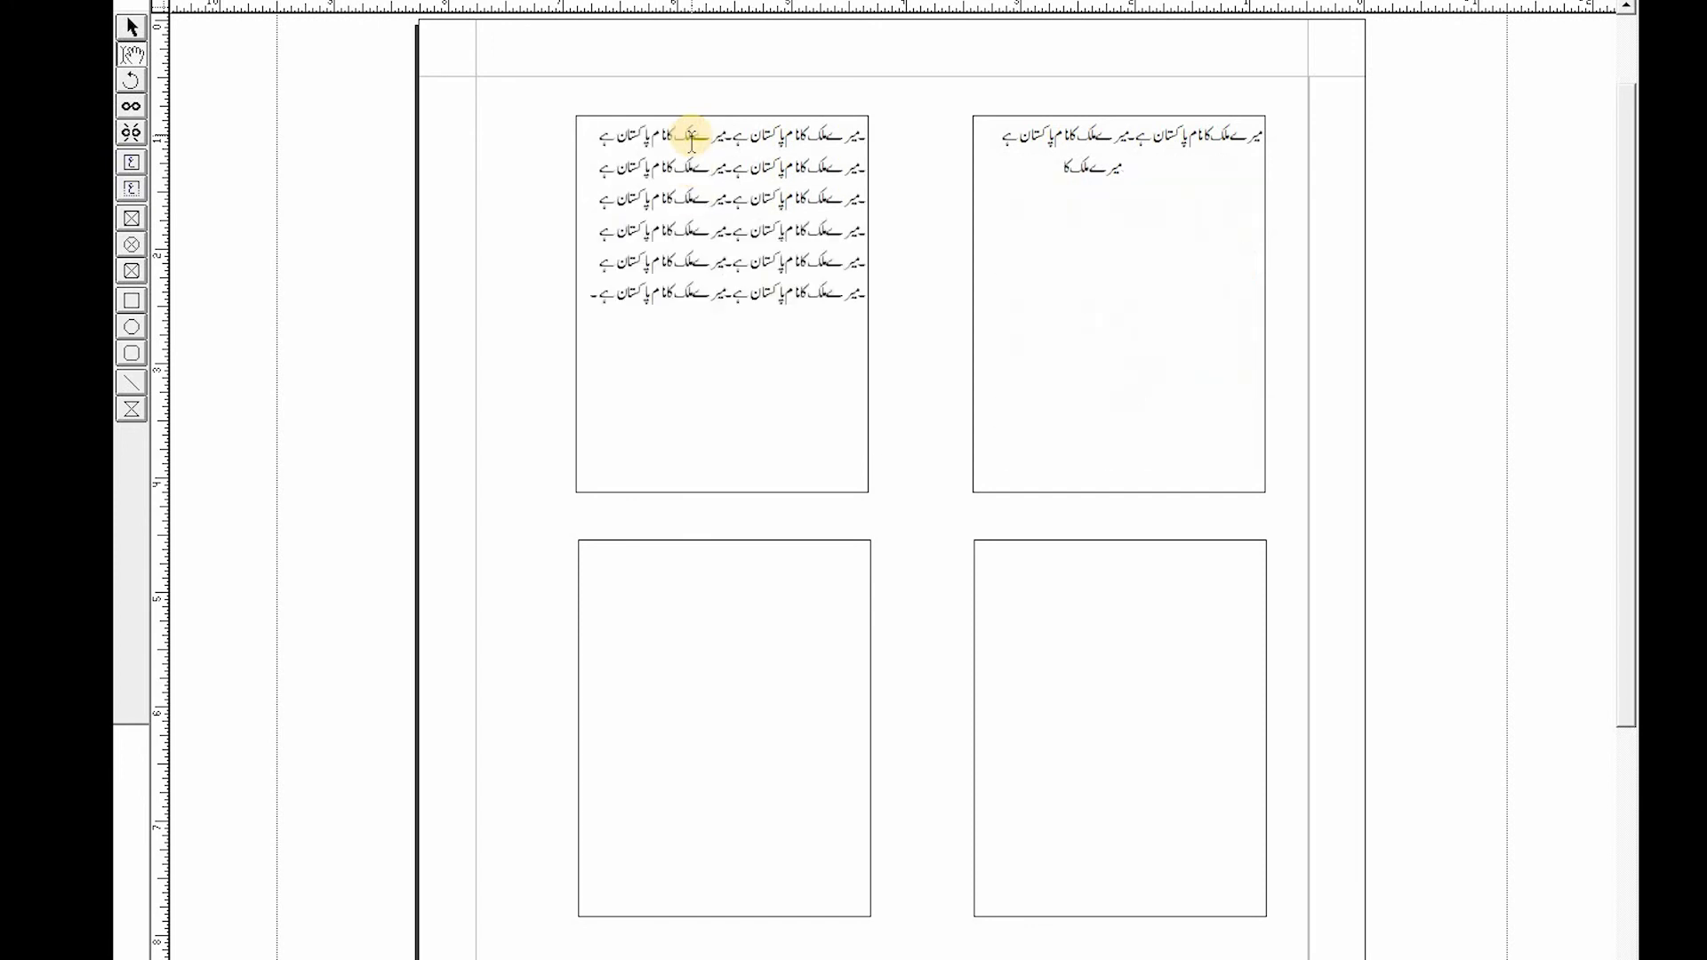
key(ctrl+v)
key(ctrl+v)
key(ctrl+v)
key(ctrl+v)
key(ctrl+v)
key(ctrl+v)
key(ctrl+v)
key(ctrl+v)
key(ctrl+v)
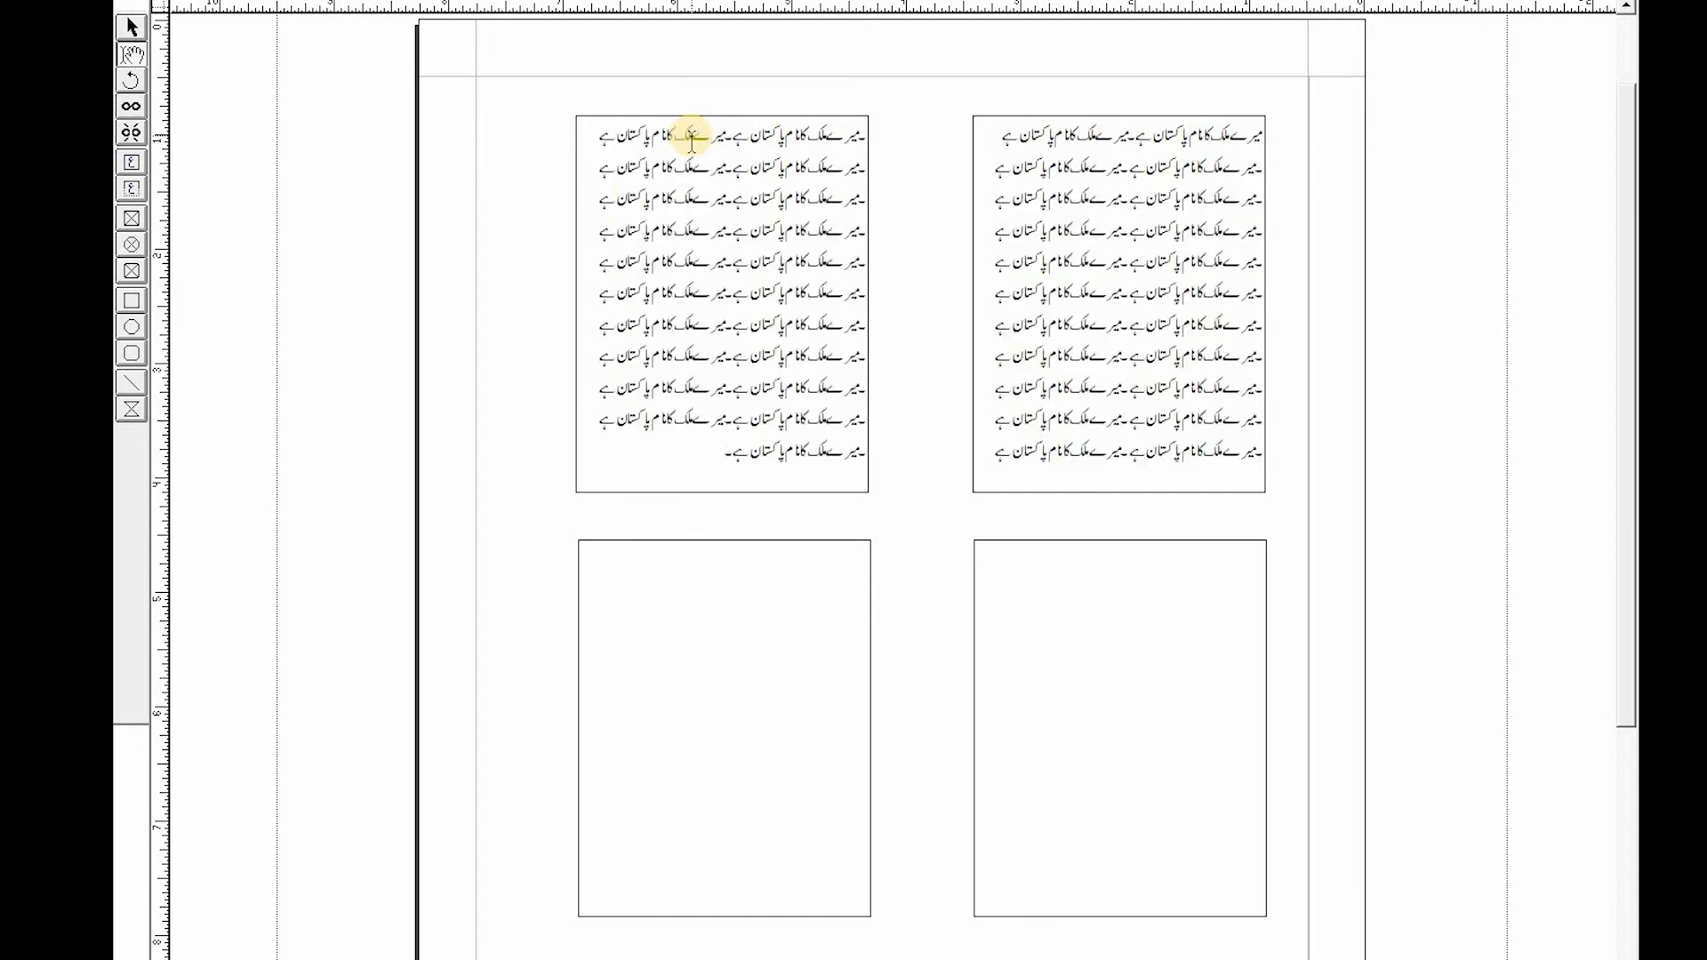
key(ctrl+v)
key(ctrl+v)
key(ctrl+v)
key(ctrl+v)
key(ctrl+v)
key(ctrl+v)
key(ctrl+v)
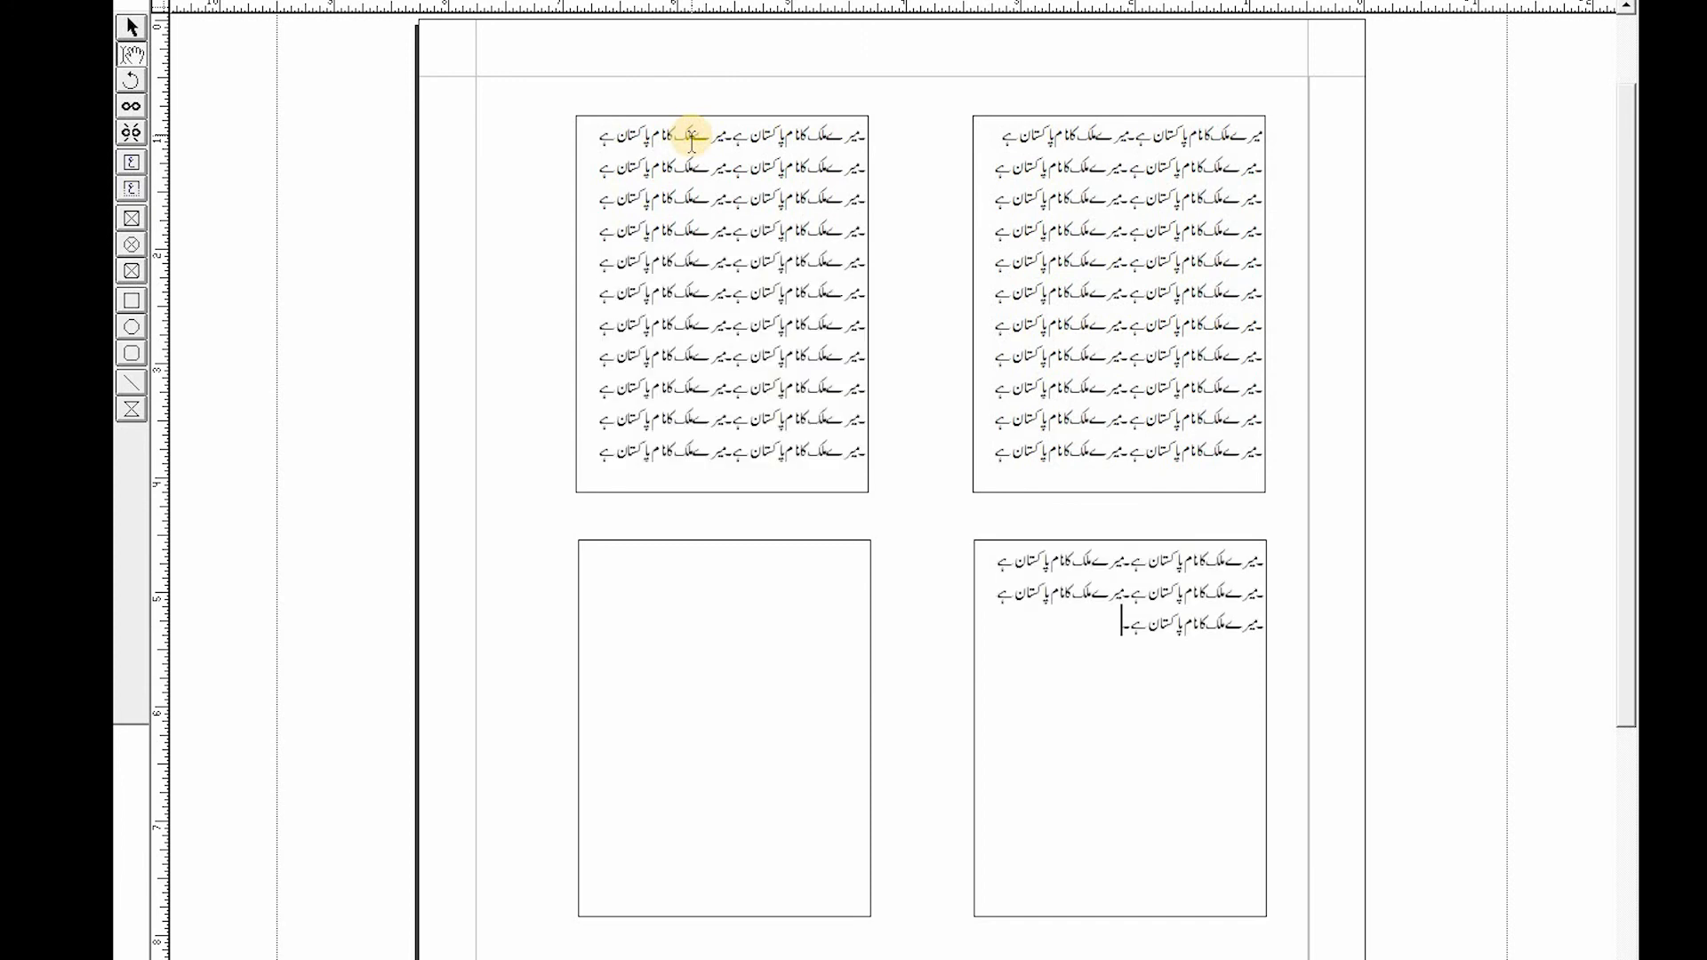
key(ctrl+v)
key(ctrl+v)
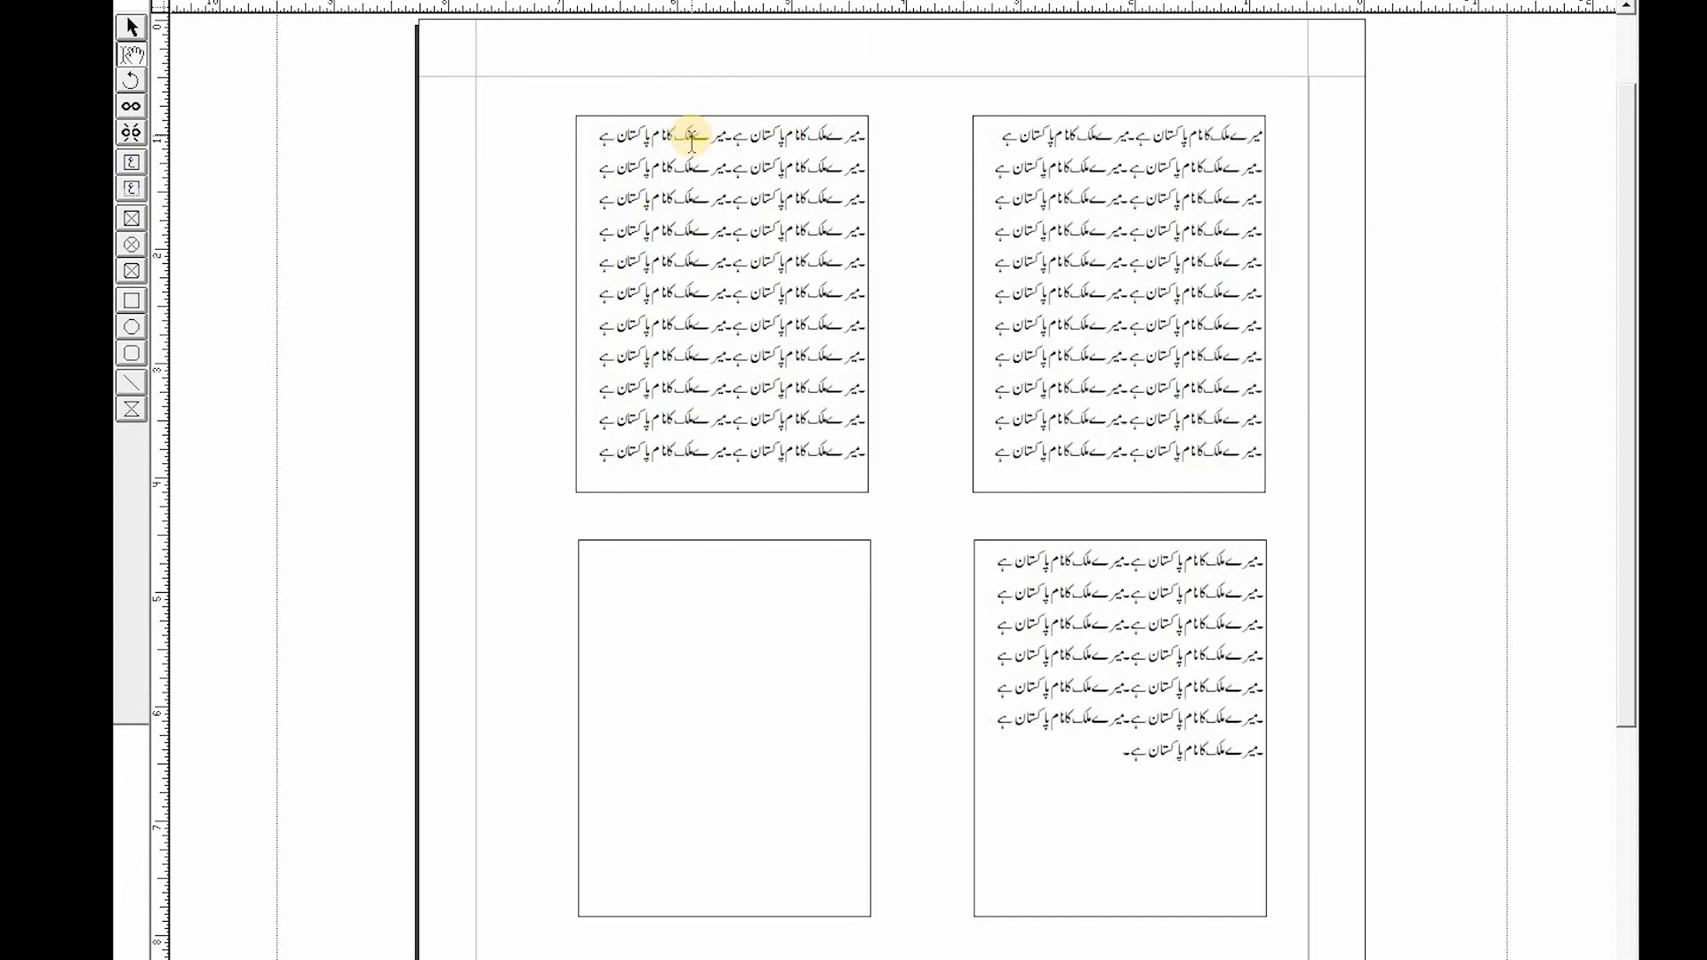
key(ctrl+v)
key(ctrl+v)
key(ctrl+v)
key(ctrl+v)
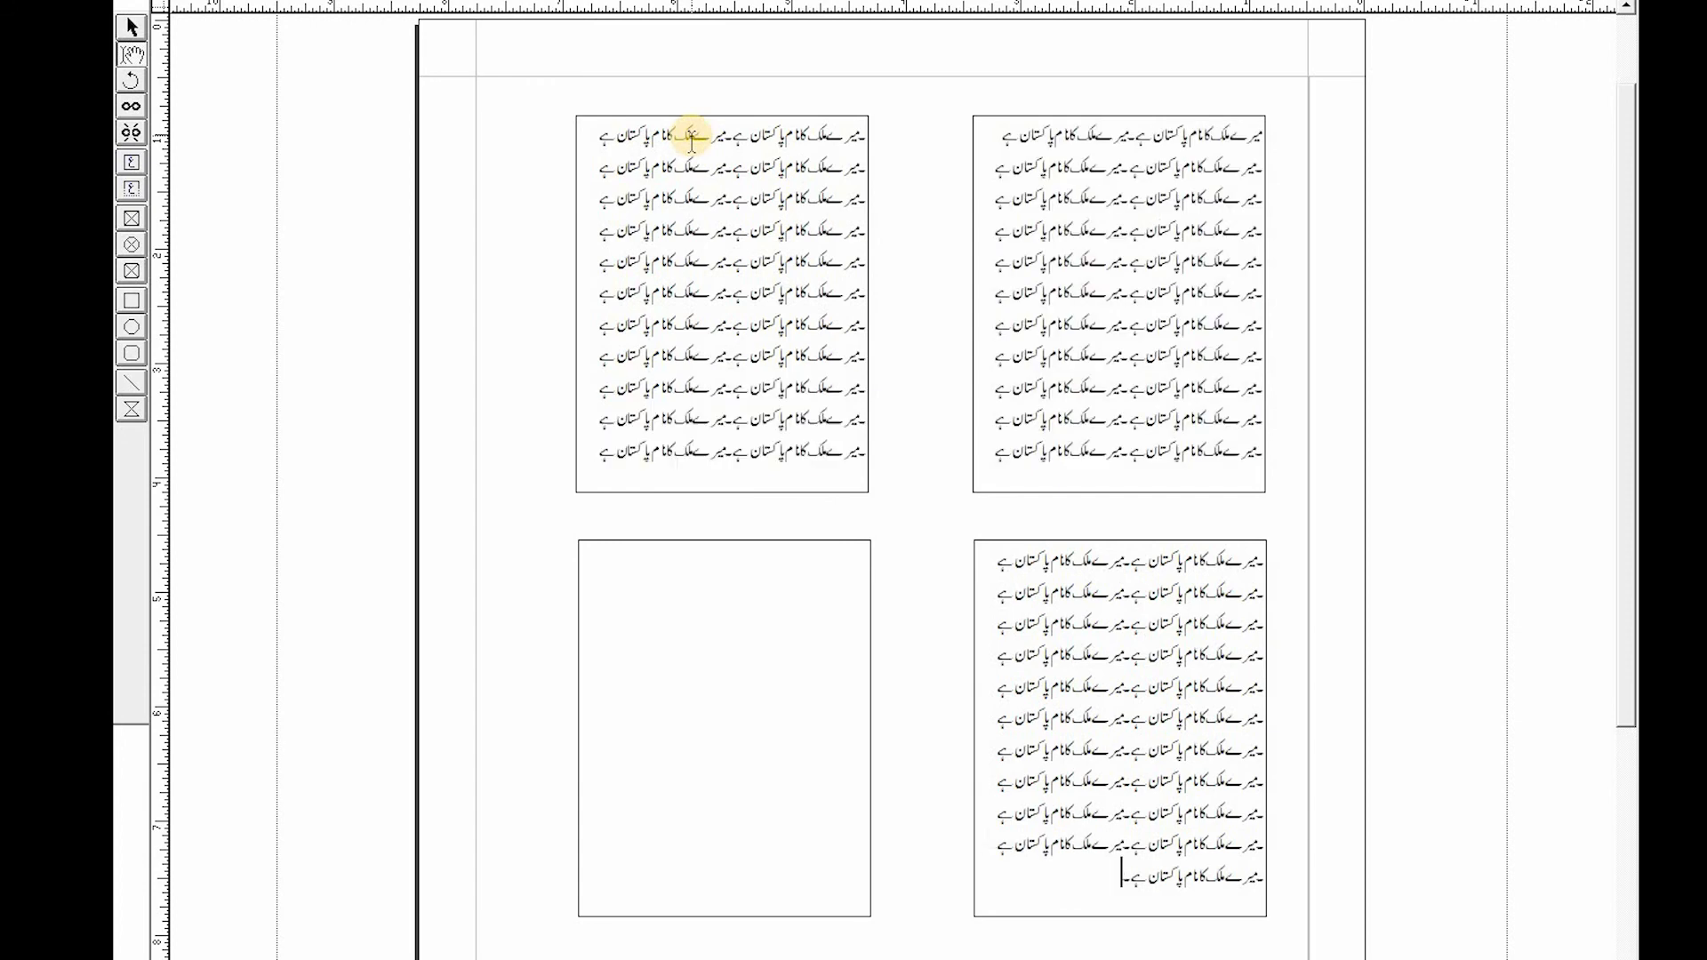
key(ctrl+v)
key(ctrl+v)
key(ctrl+v)
key(ctrl+v)
key(ctrl+v)
key(ctrl+v)
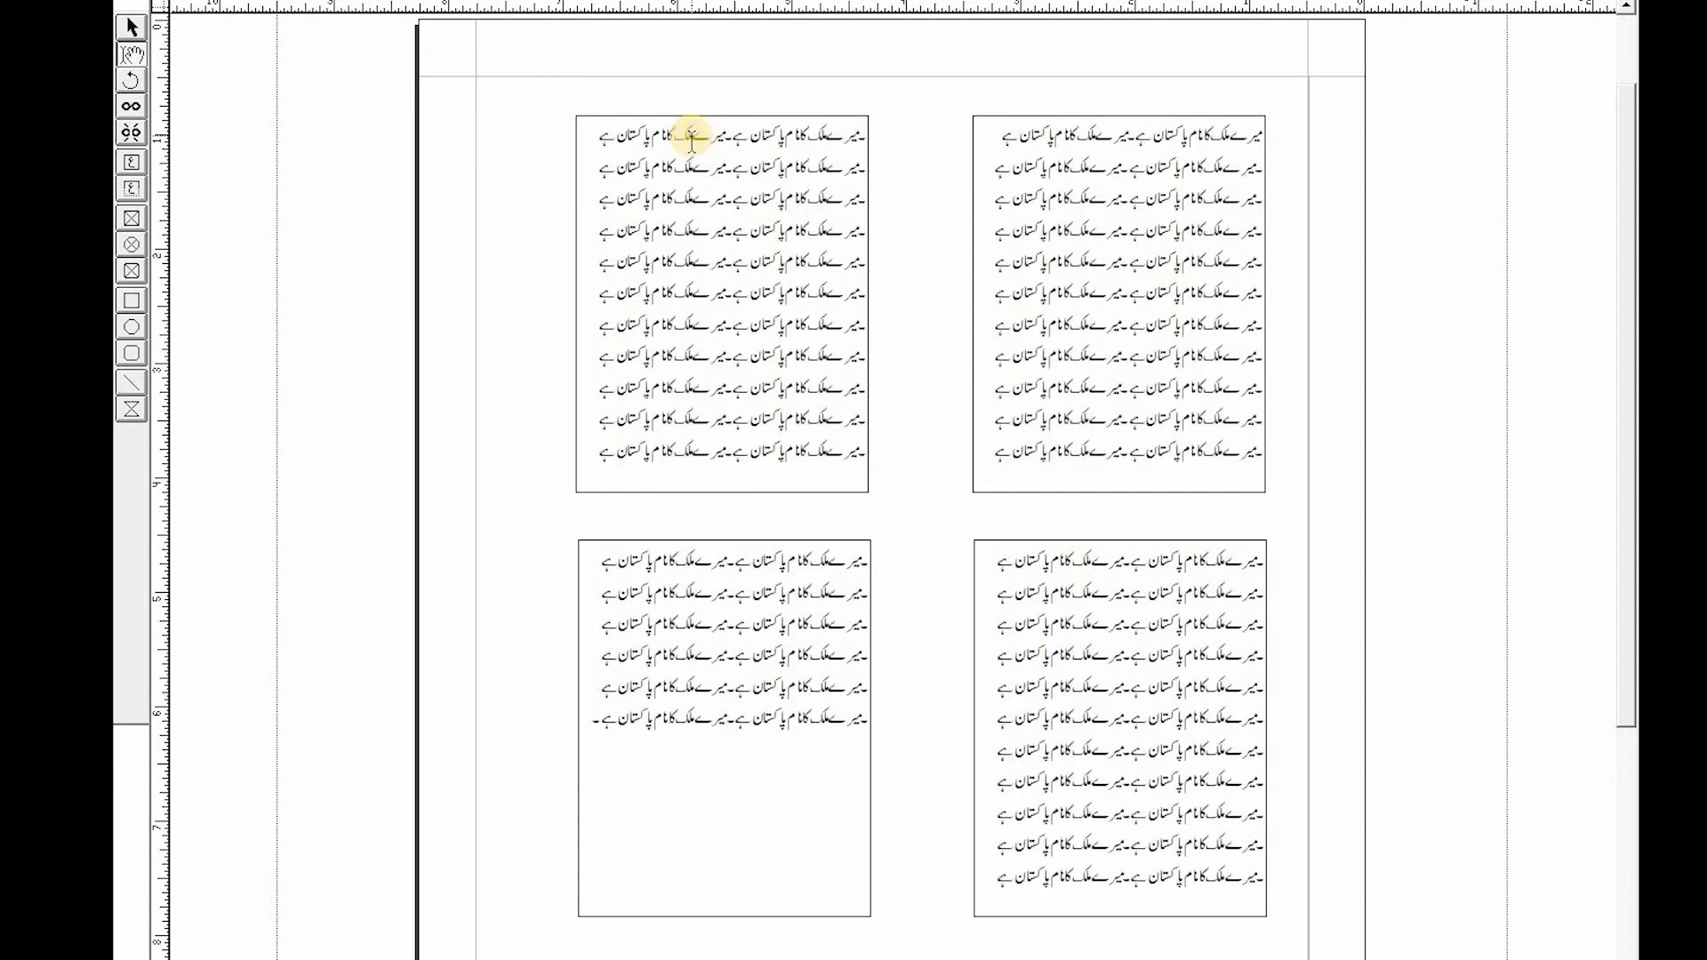
key(ctrl+v)
key(ctrl+v)
key(ctrl+v)
key(ctrl+v)
key(ctrl+v)
key(ctrl+v)
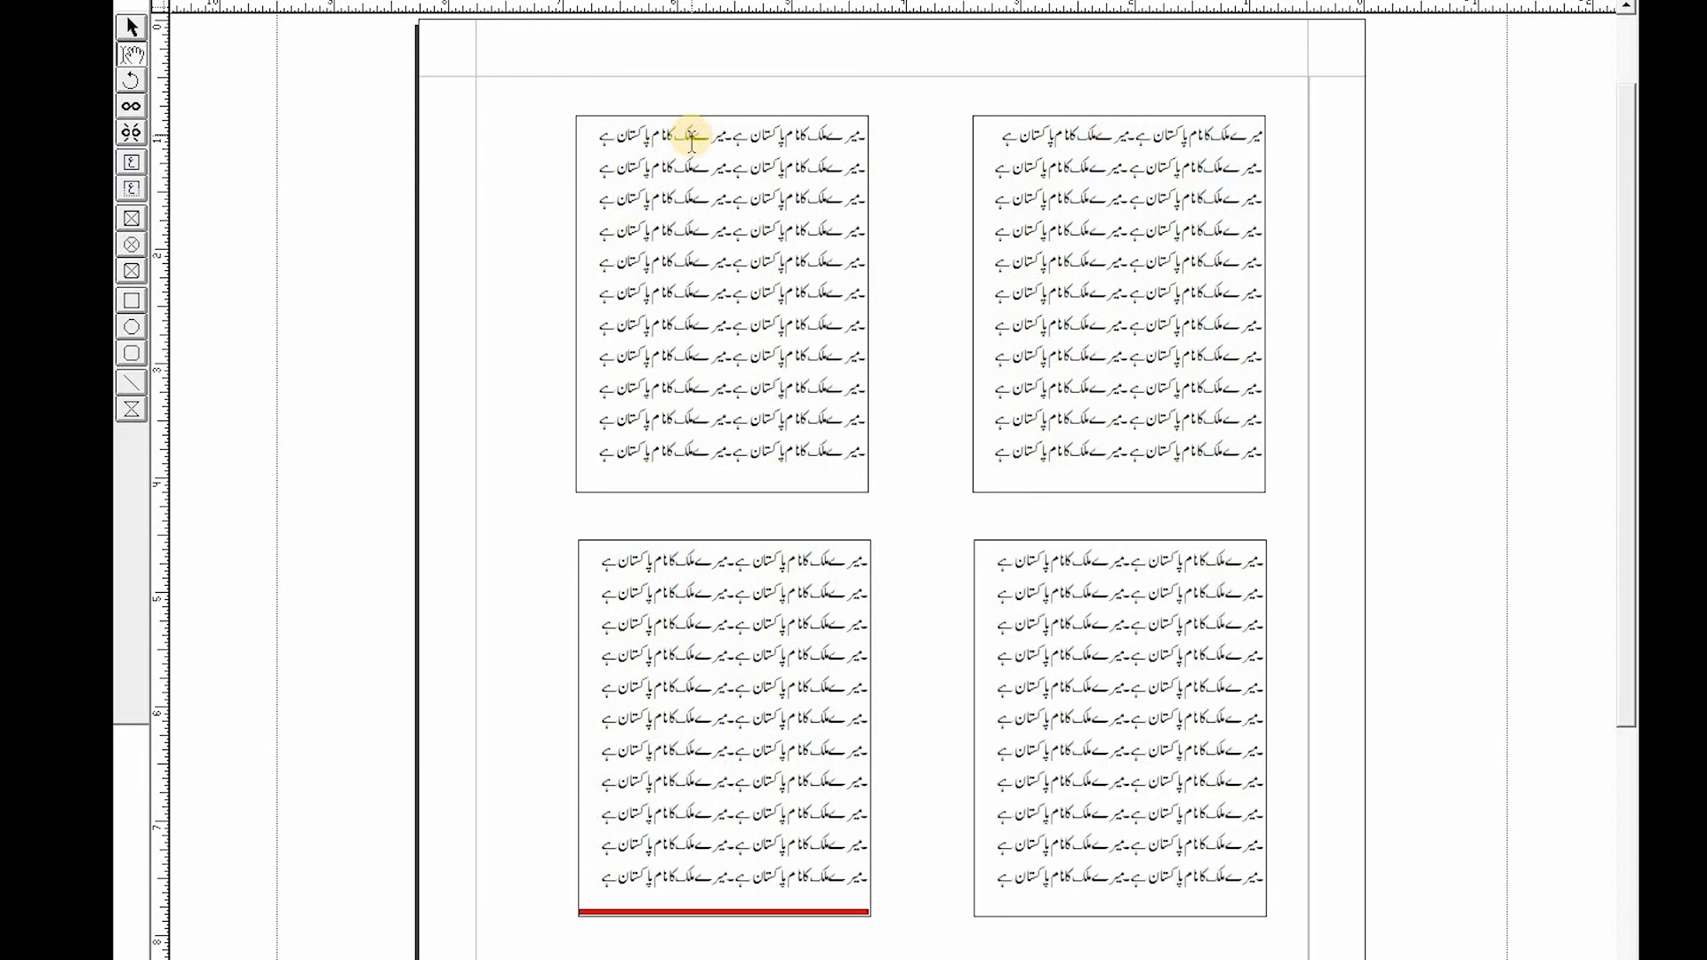
- Delete all the text from the linked boxes and unlink every text box in the chain
key(ctrl+a)
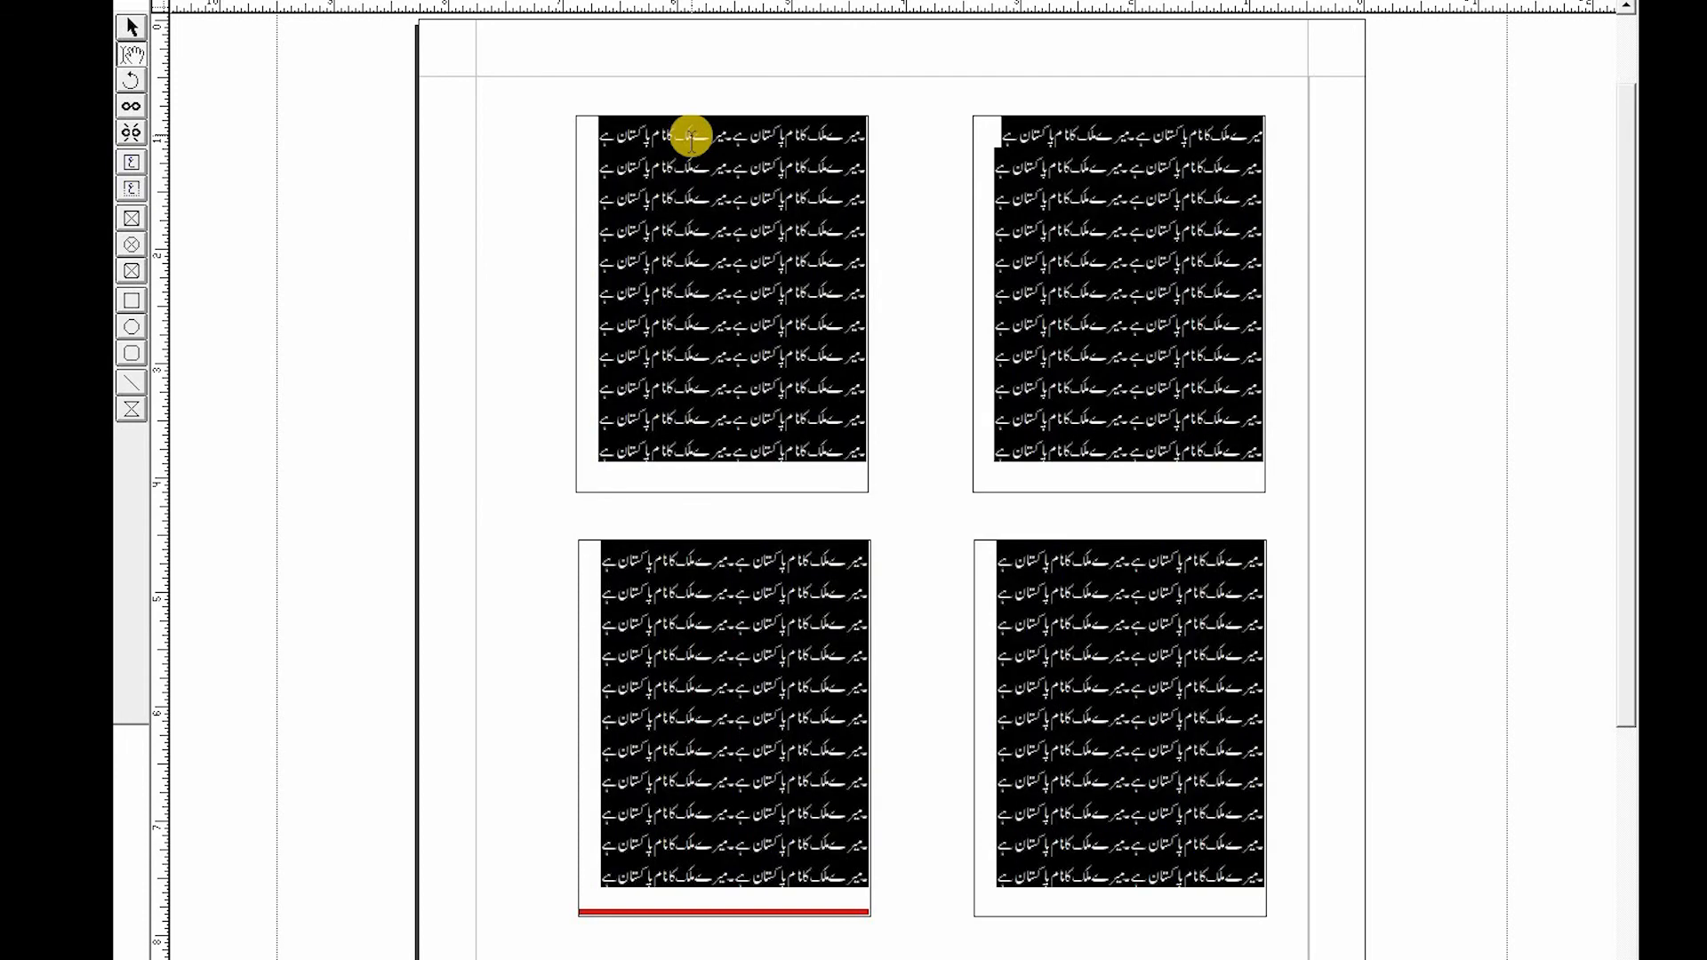
key(BackSpace)
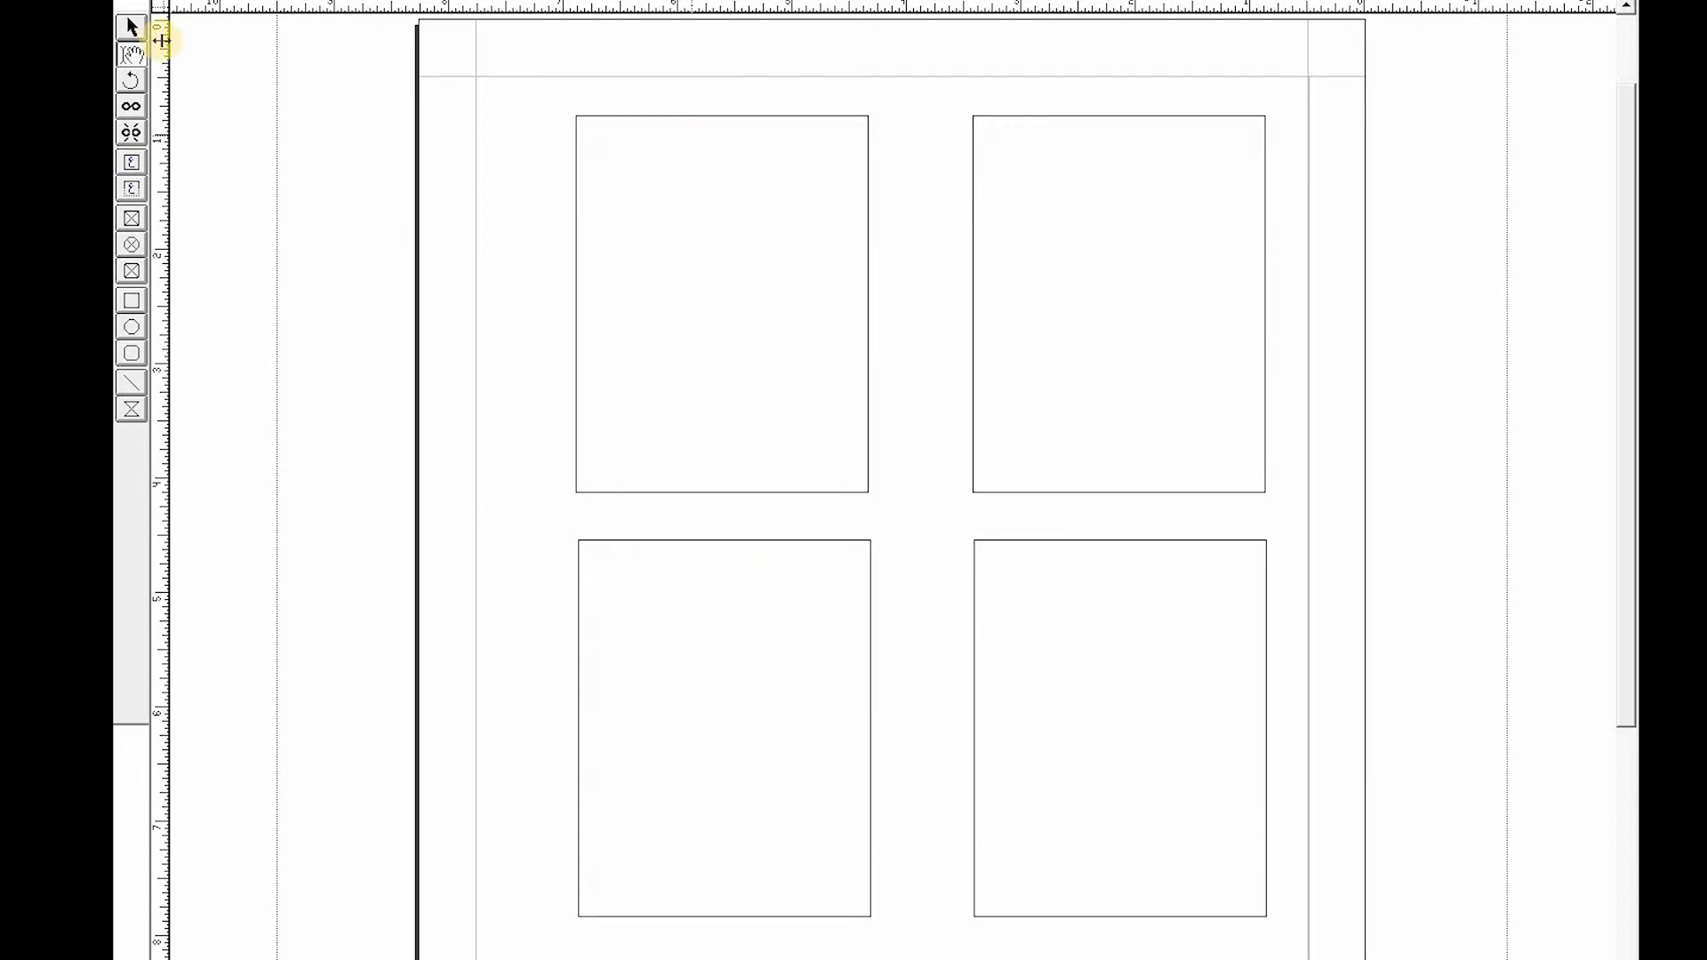
click(130, 135)
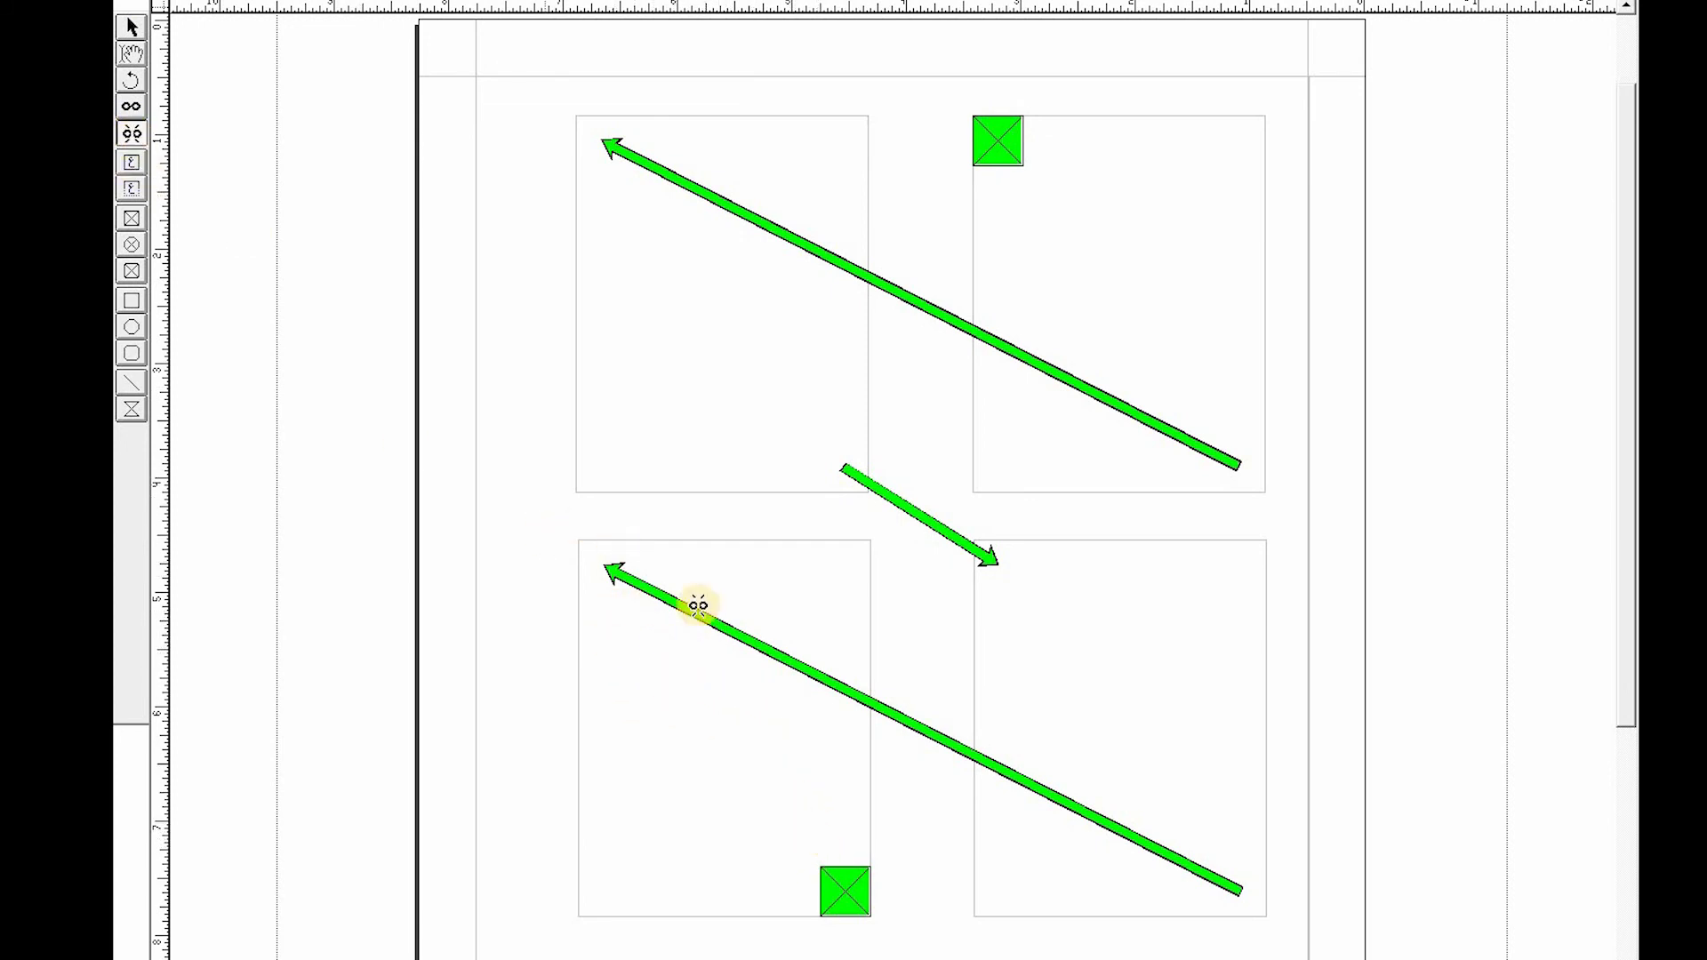
click(724, 585)
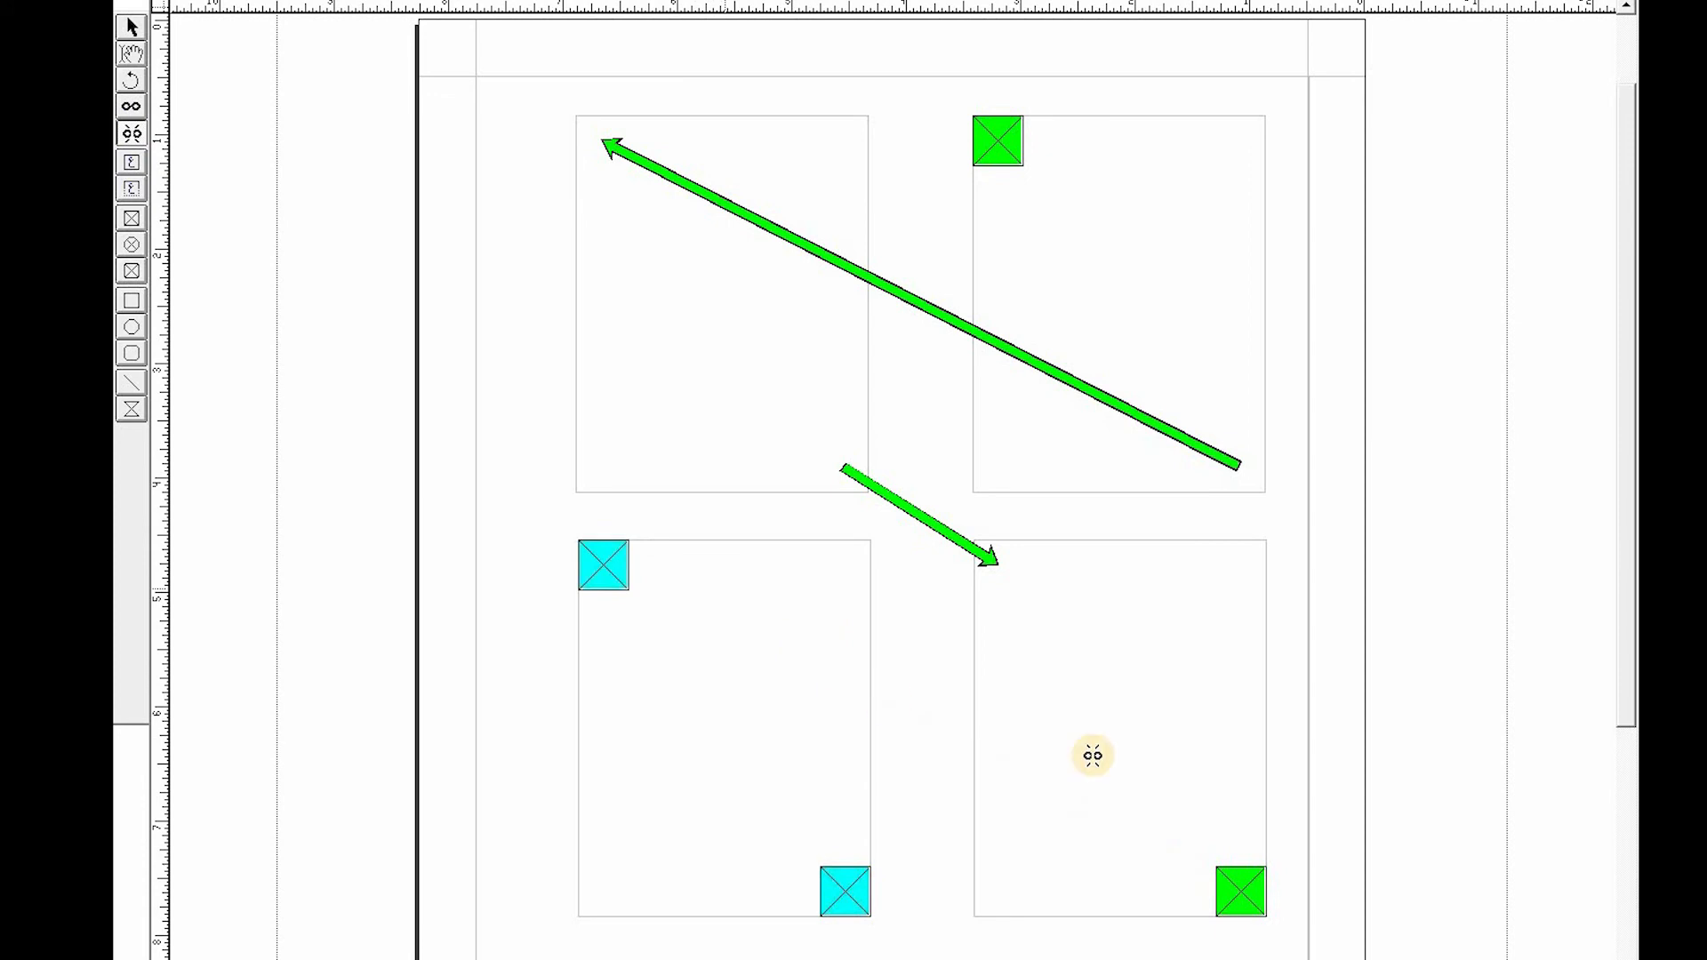
click(809, 441)
click(994, 557)
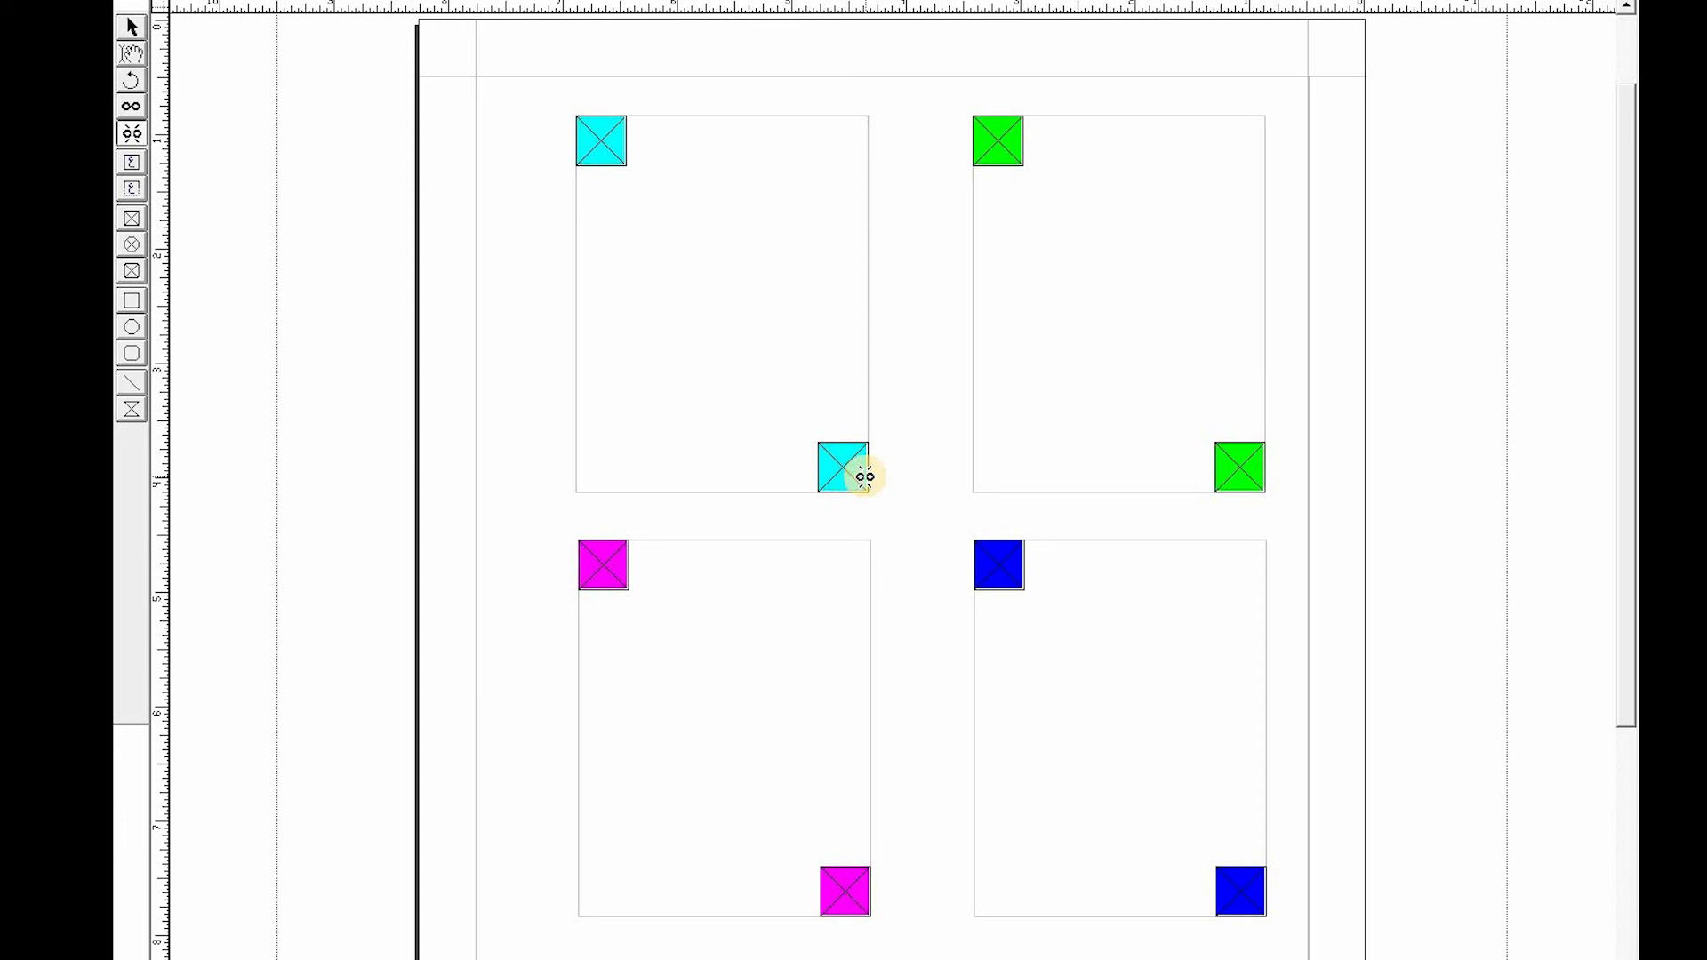
- Try linking the top-right box to the top-left box, then unlink the top-left box again
click(129, 135)
click(139, 109)
click(1236, 465)
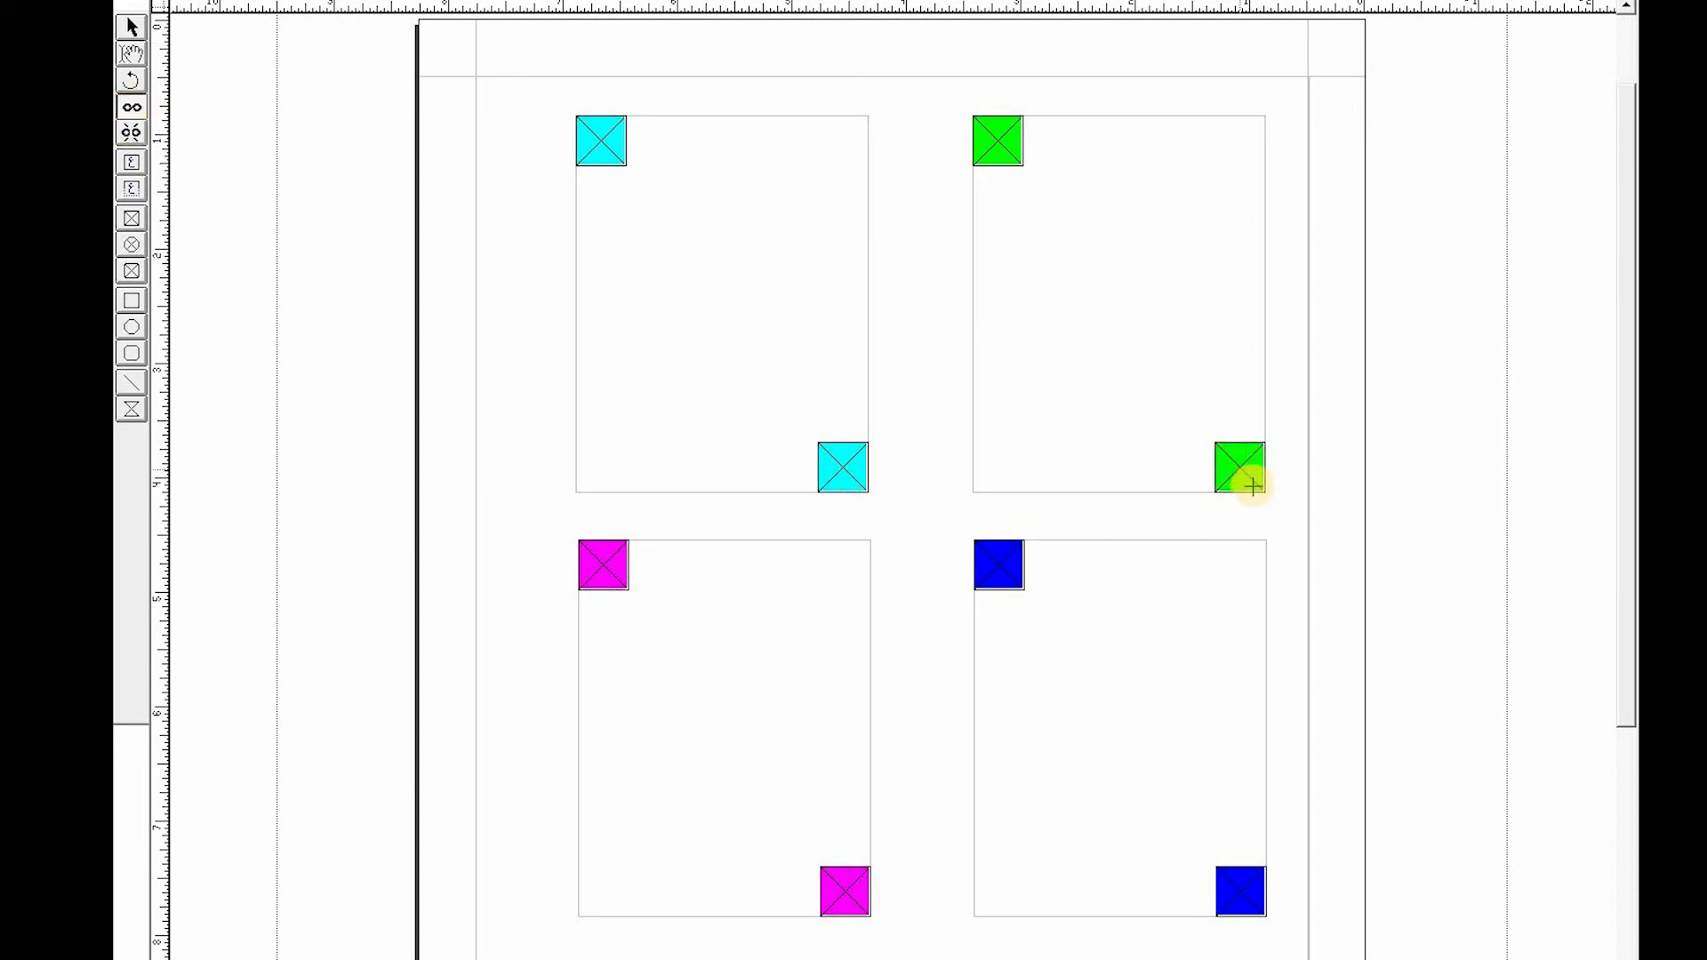
click(598, 141)
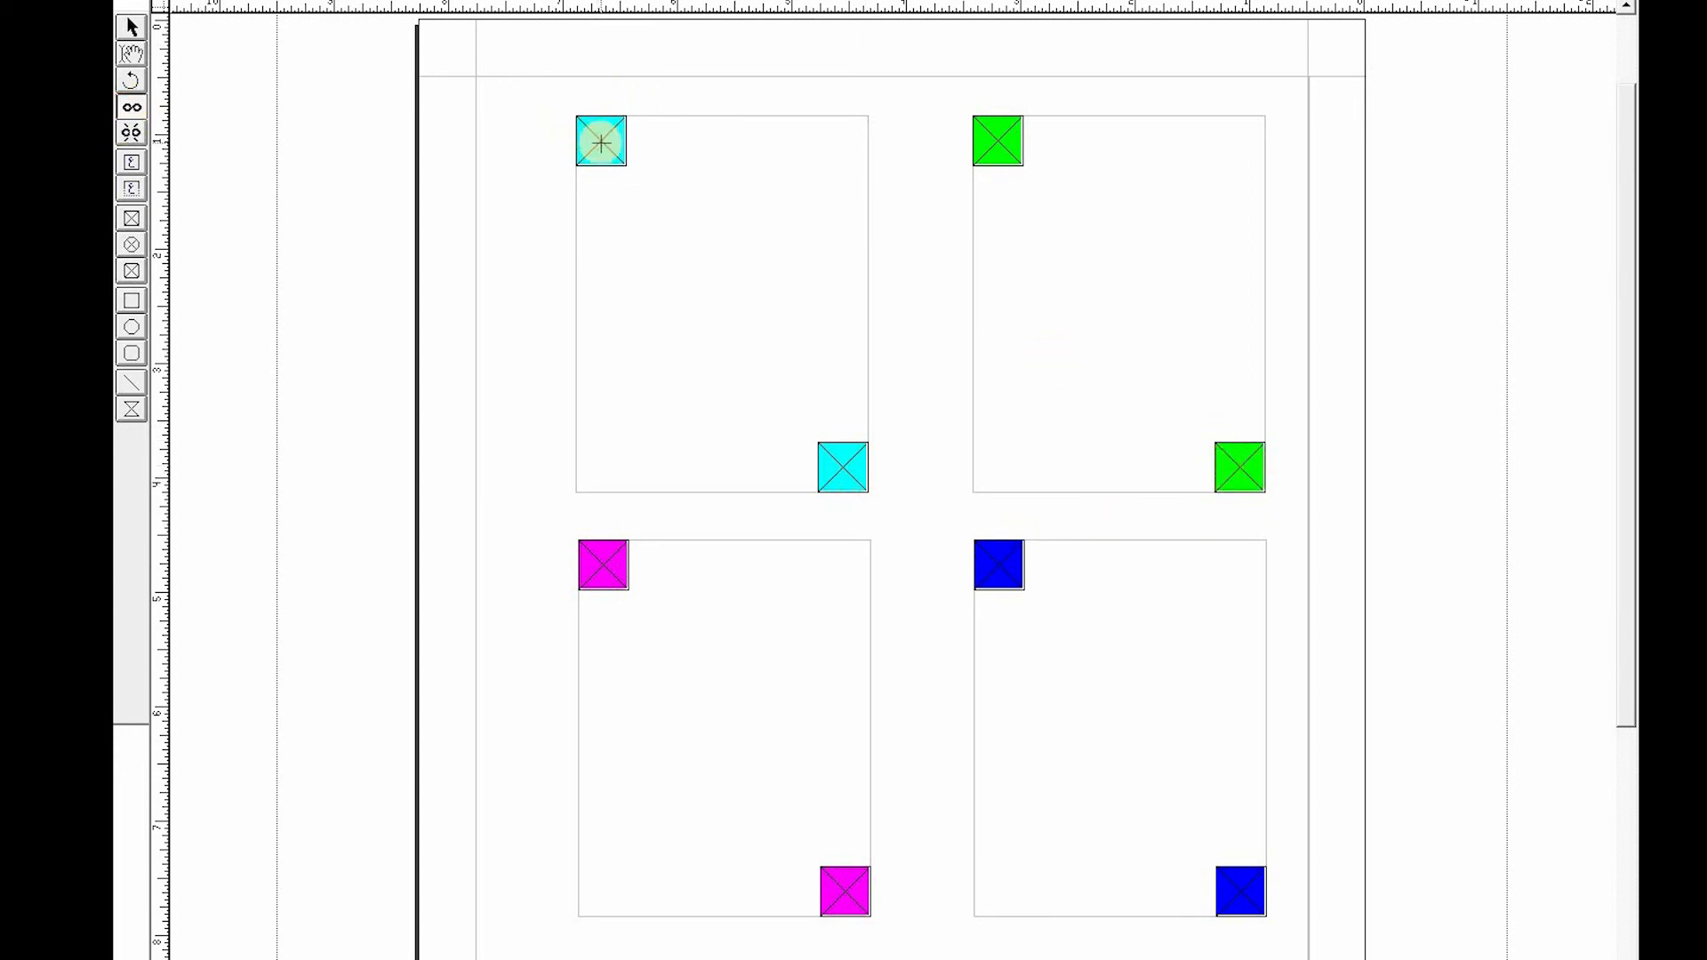
click(1238, 465)
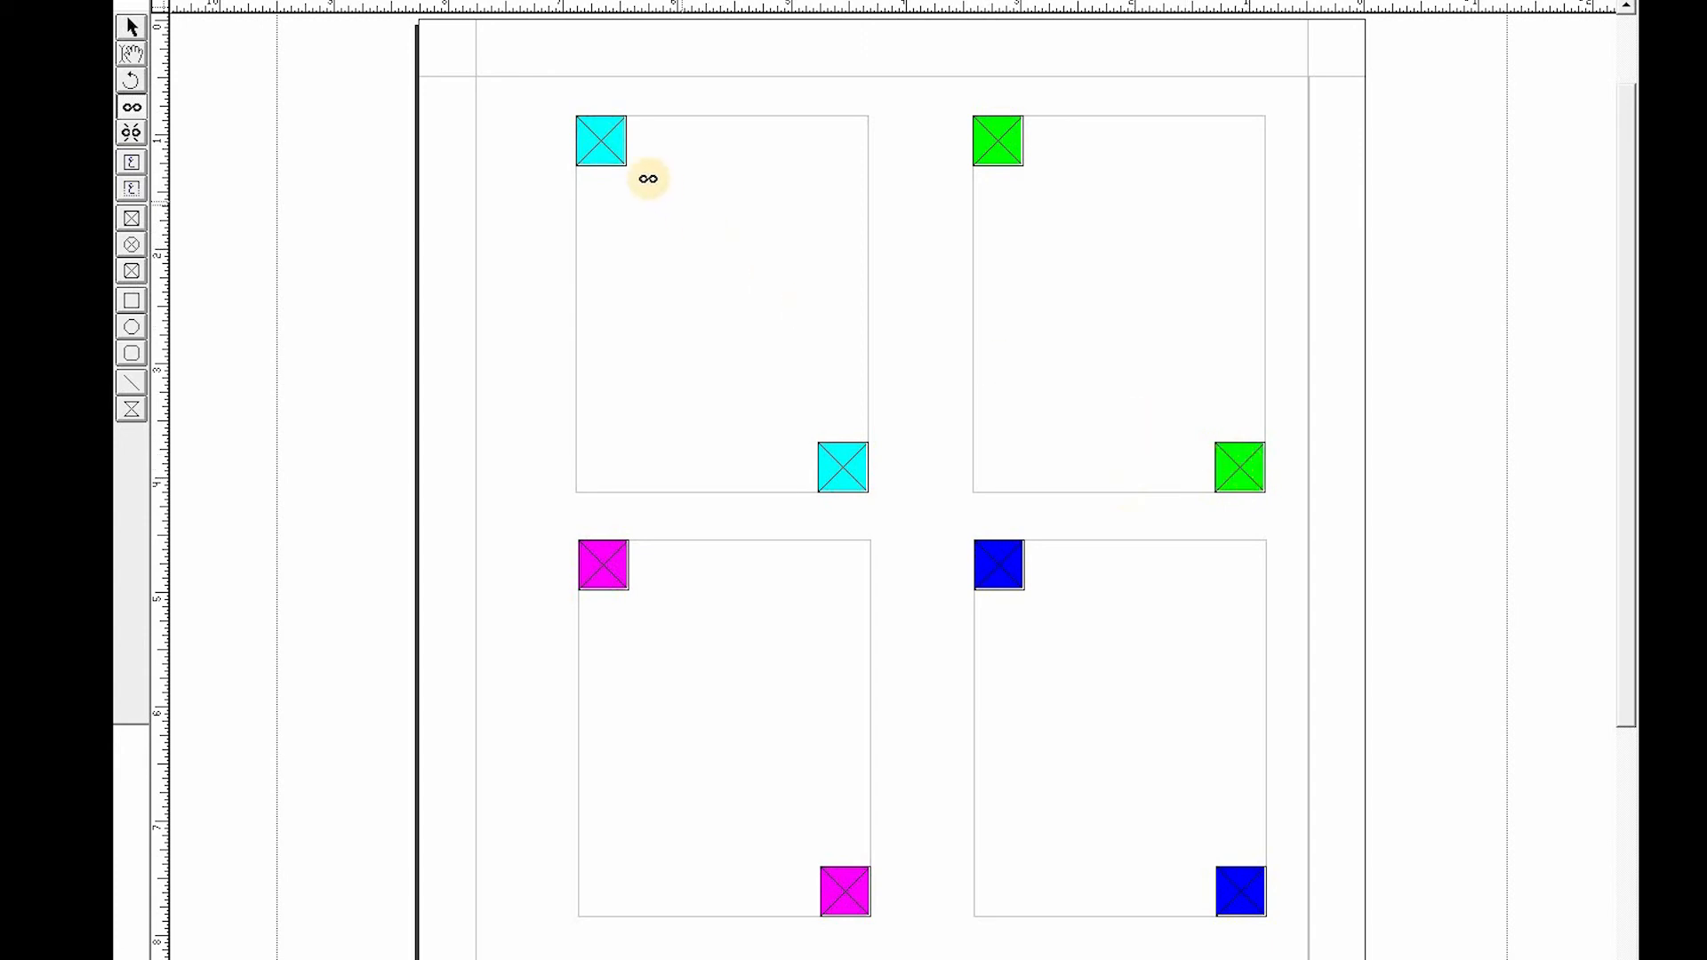
click(601, 139)
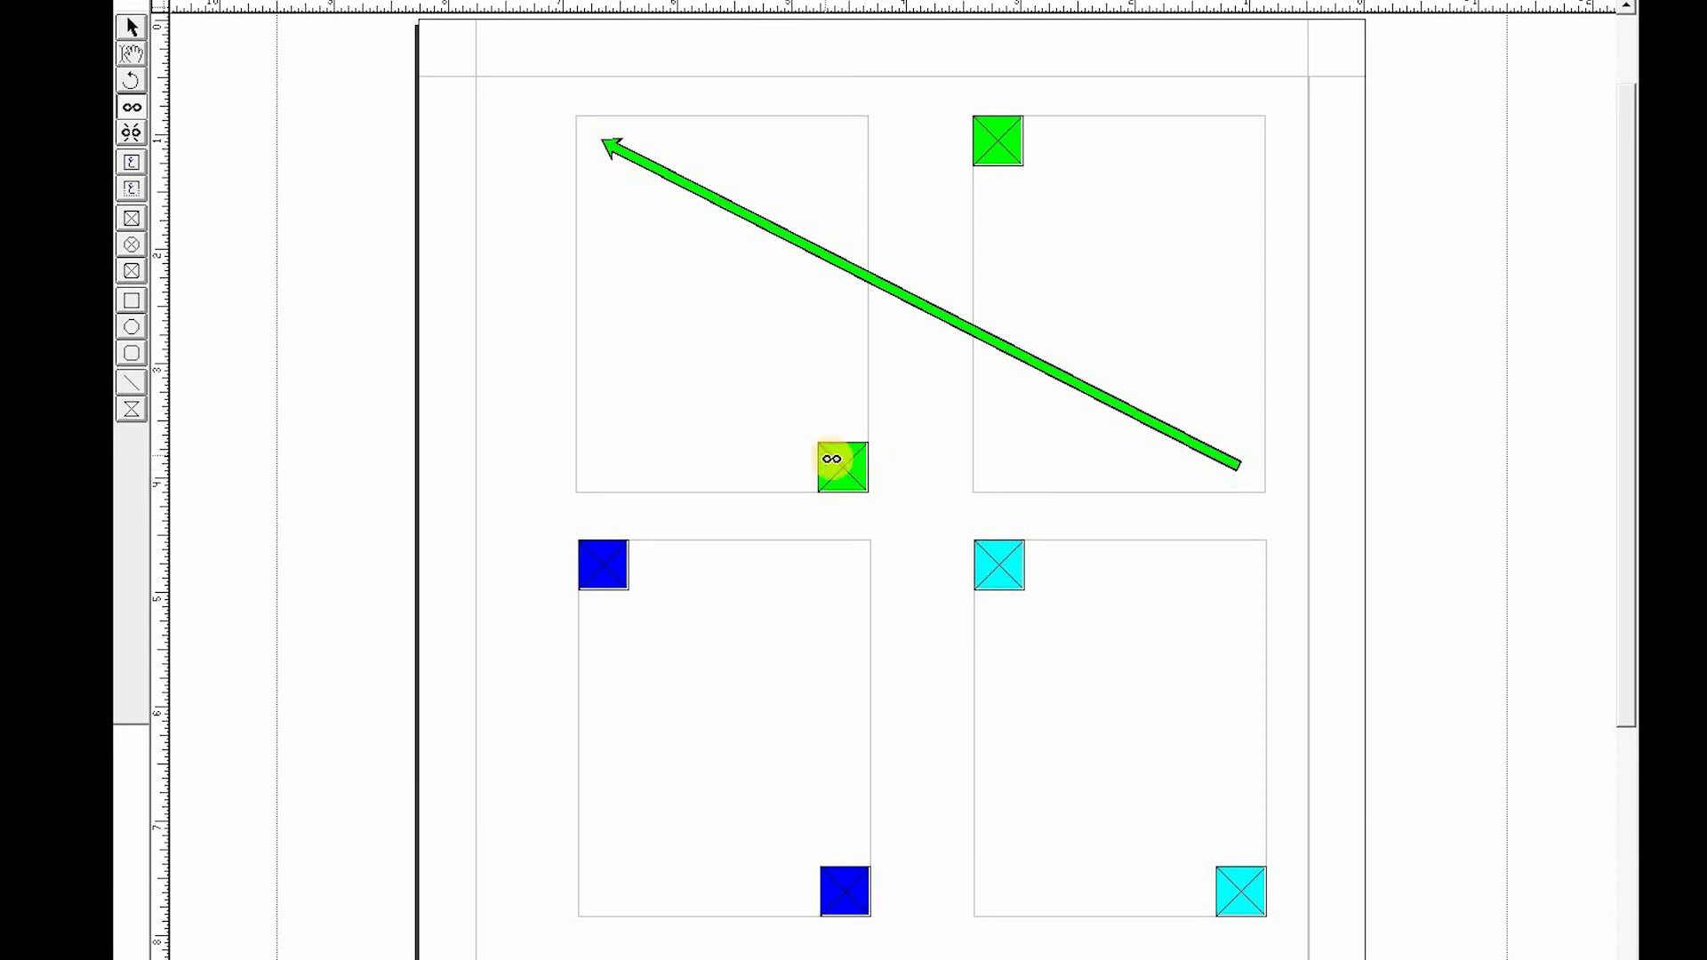
click(837, 463)
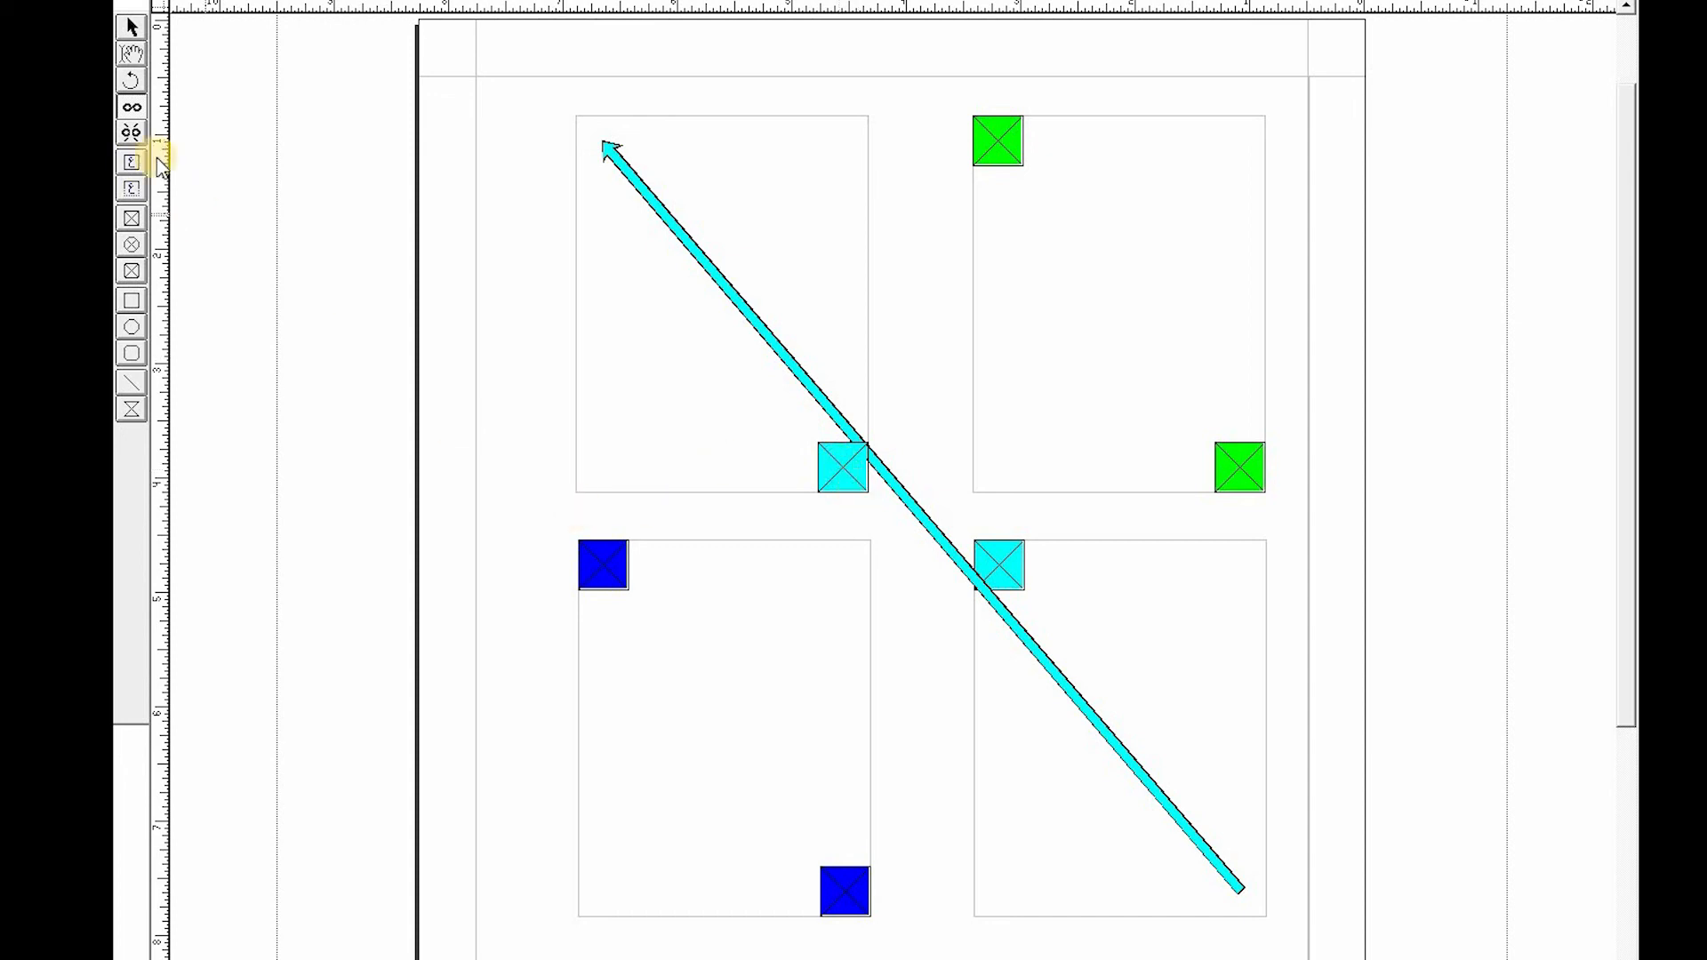
click(131, 133)
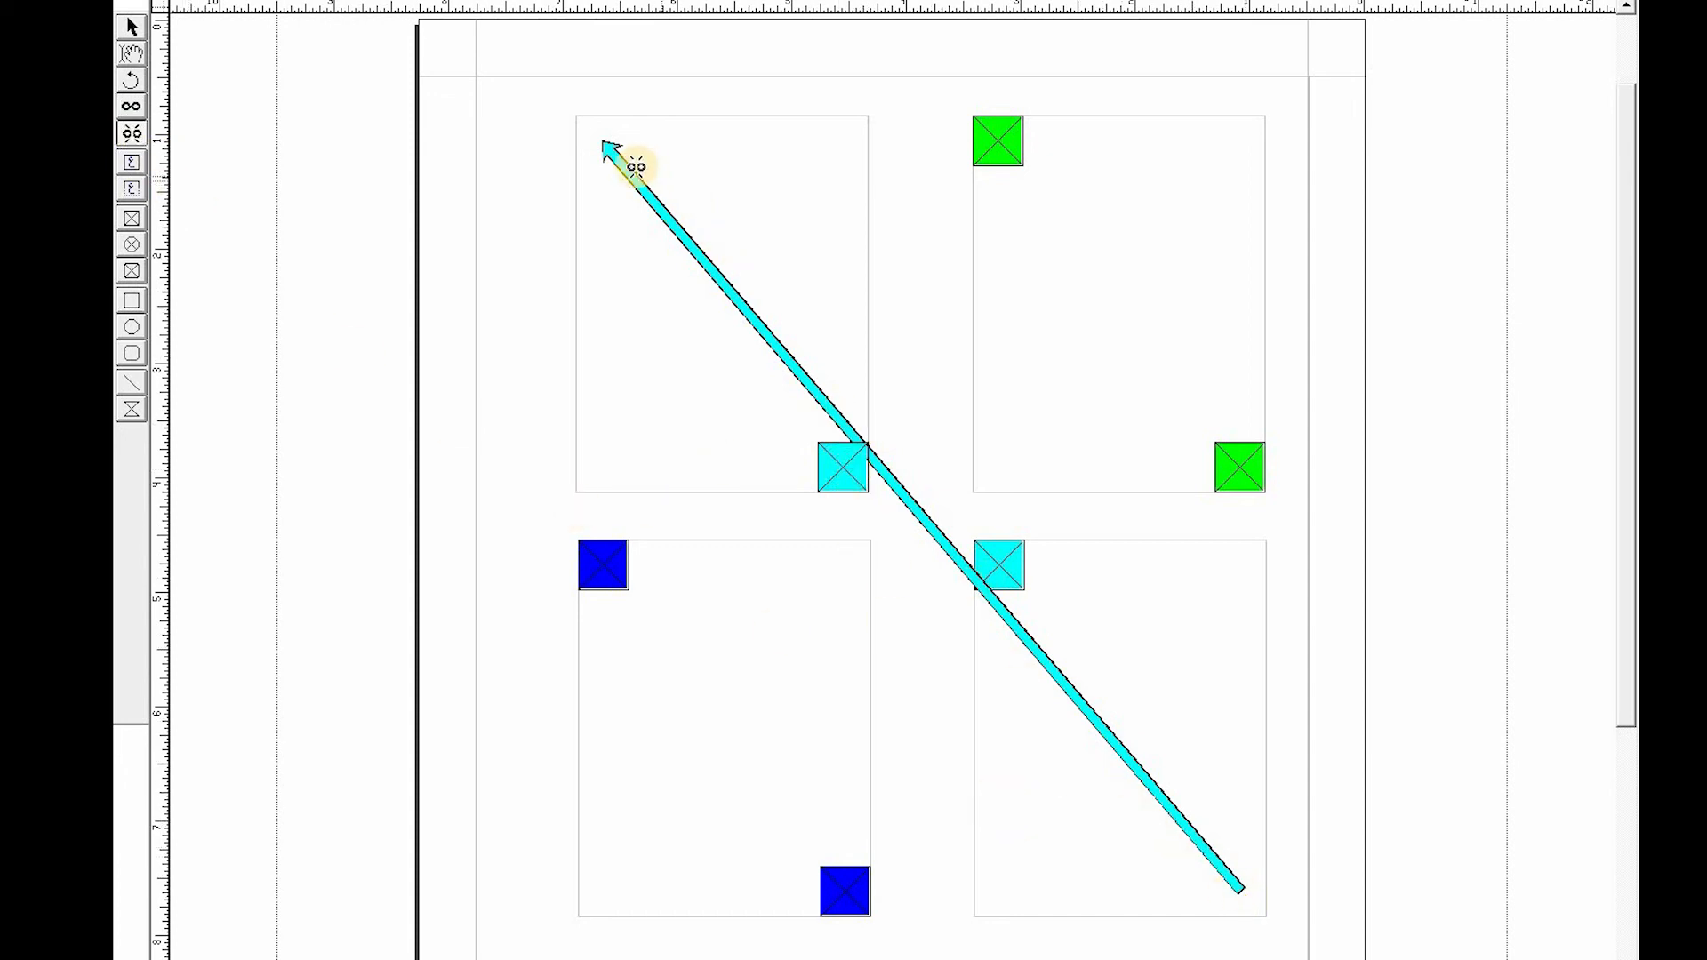
click(612, 152)
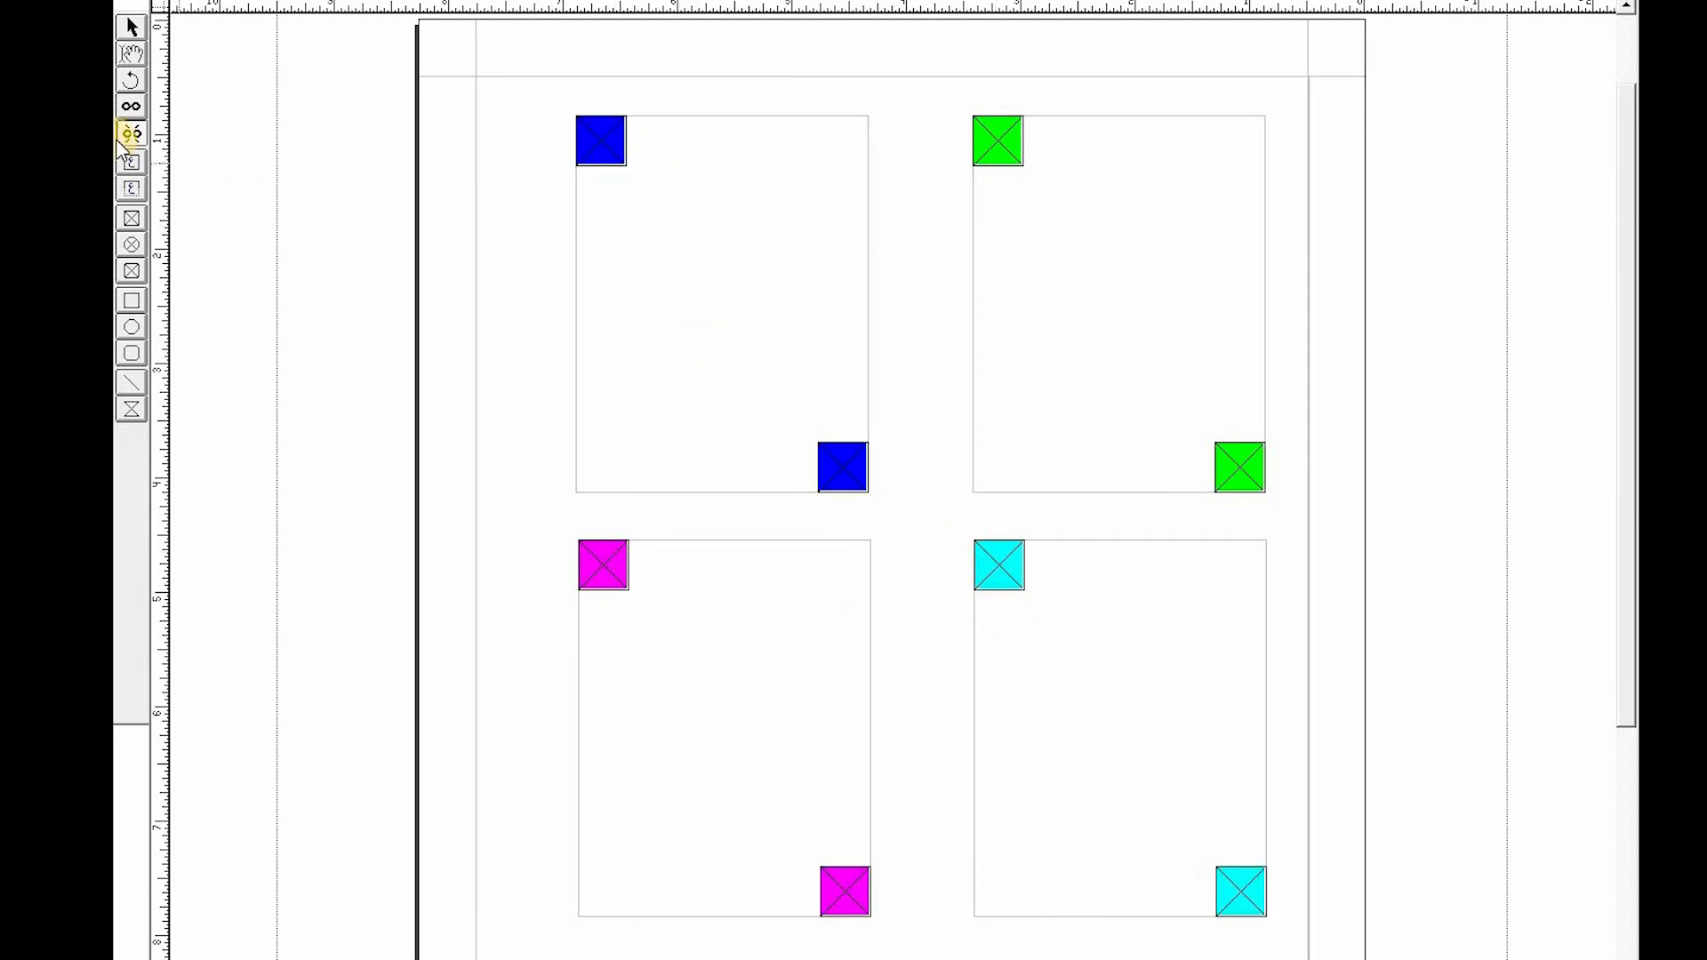
- Link the boxes in order: top-right to top-left, top-left to bottom-right, and bottom-right to bottom-left
click(134, 107)
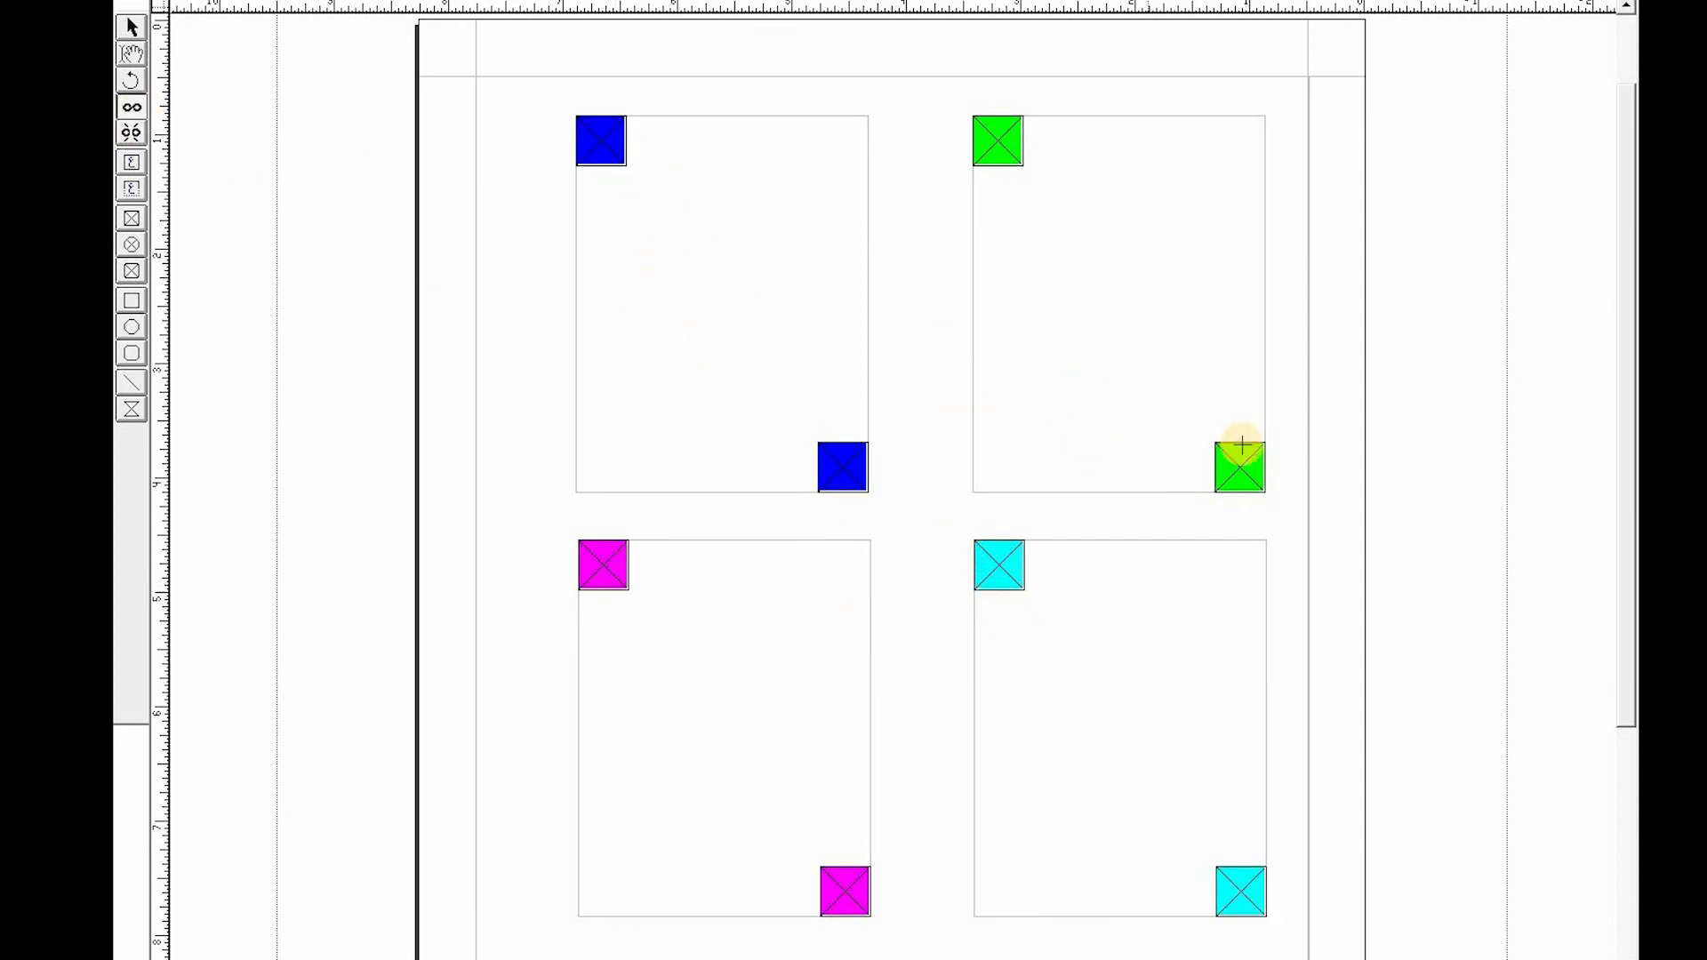
click(1252, 476)
click(598, 141)
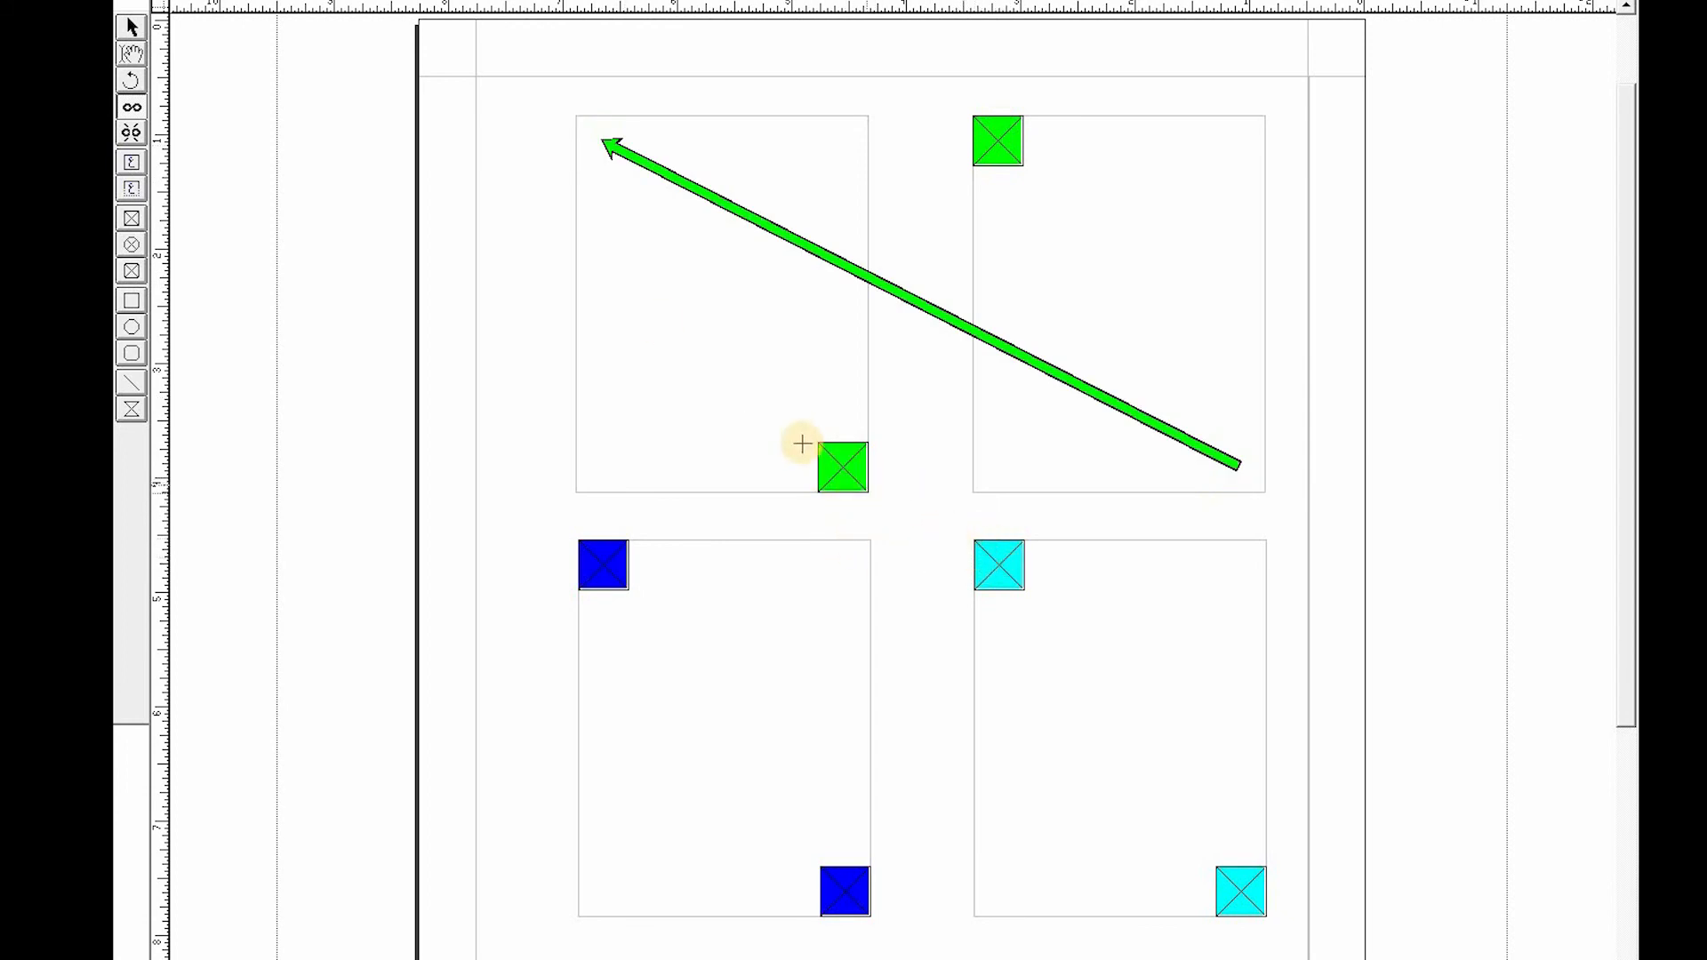
click(840, 466)
click(994, 573)
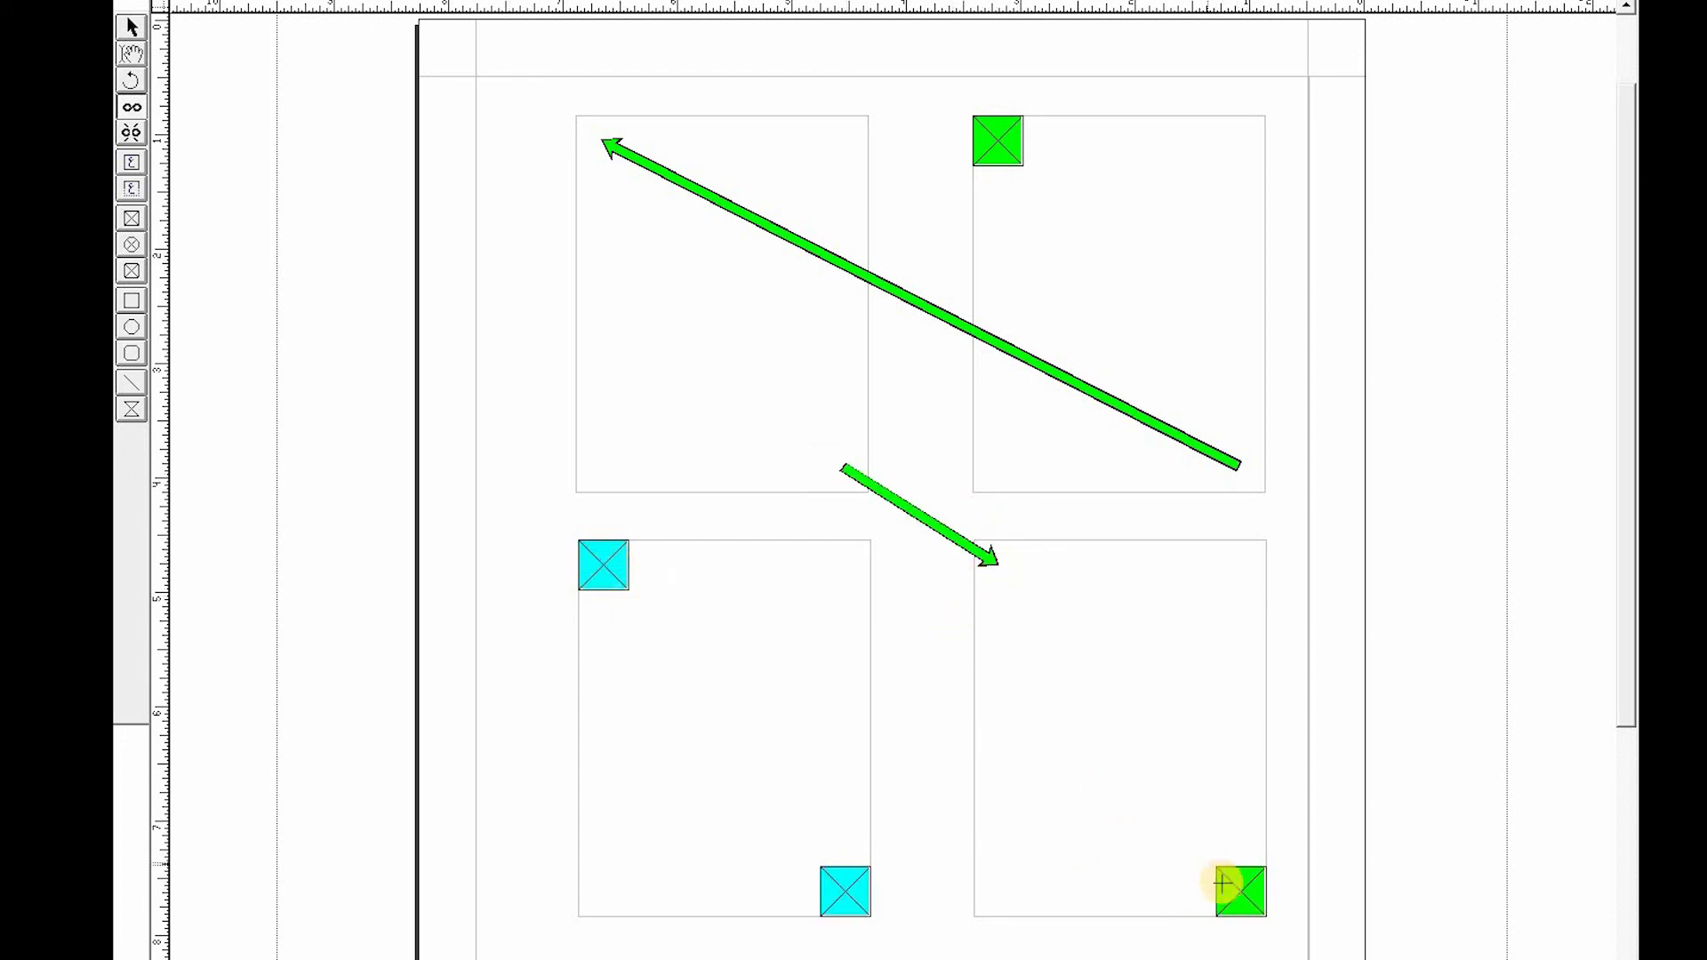
click(608, 566)
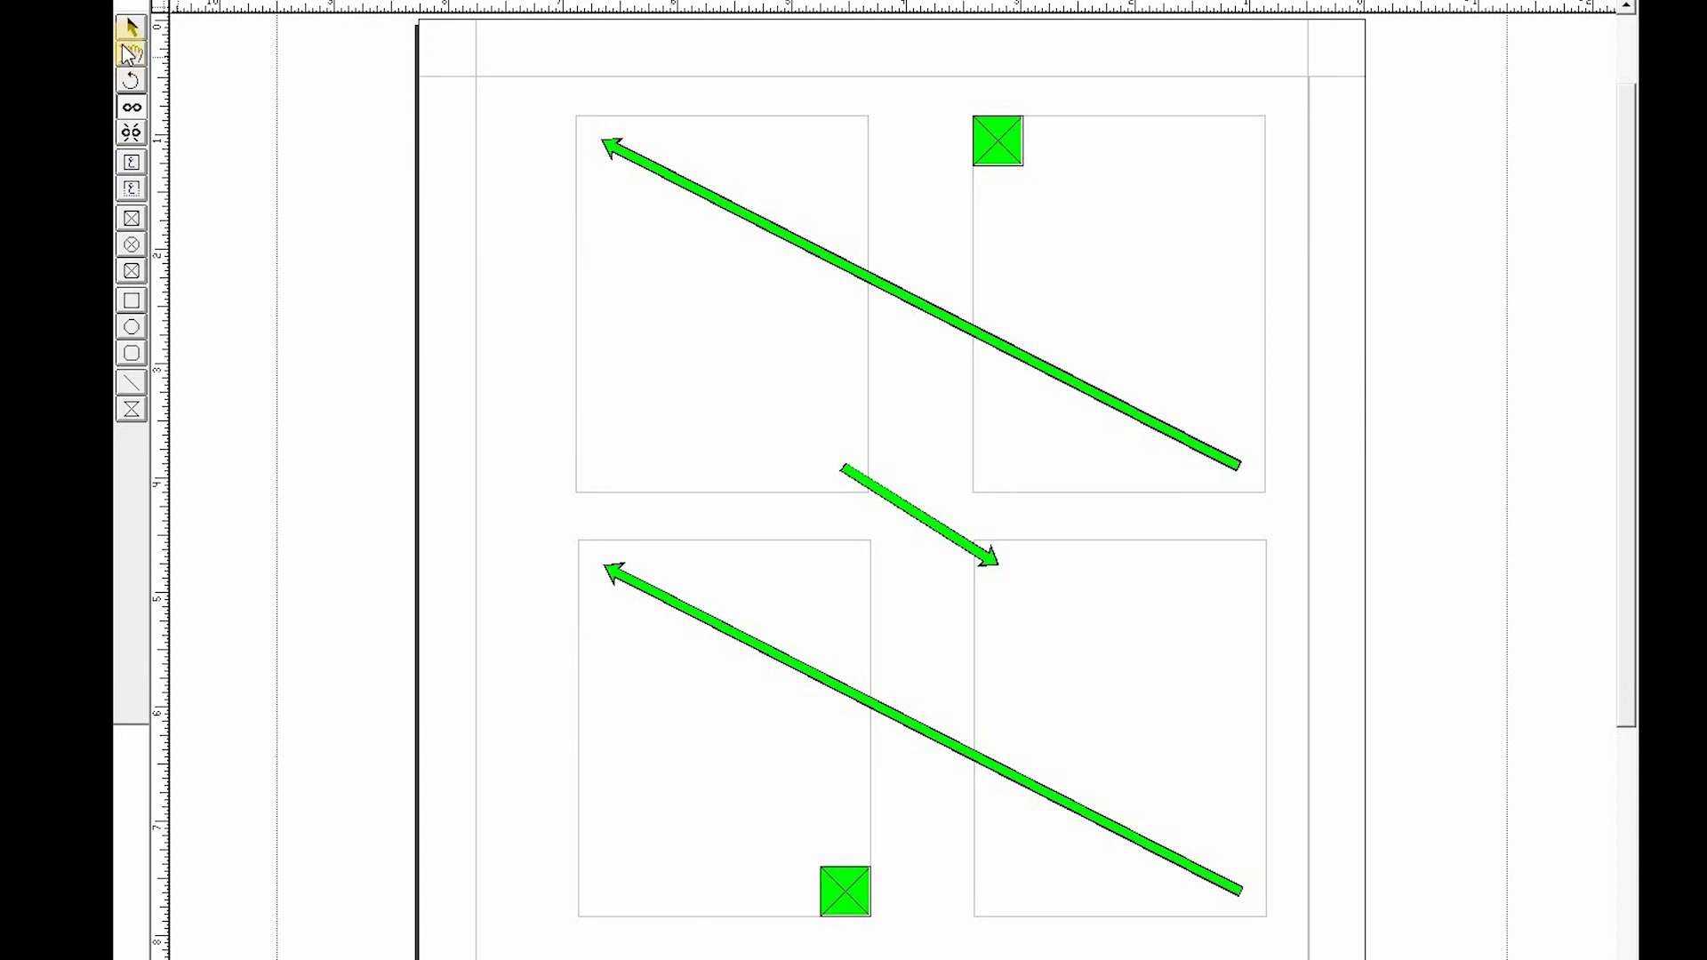
- Place the text cursor in the top-right box and paste the Urdu sentence repeatedly so it flows into the following linked boxes
click(132, 55)
click(1181, 164)
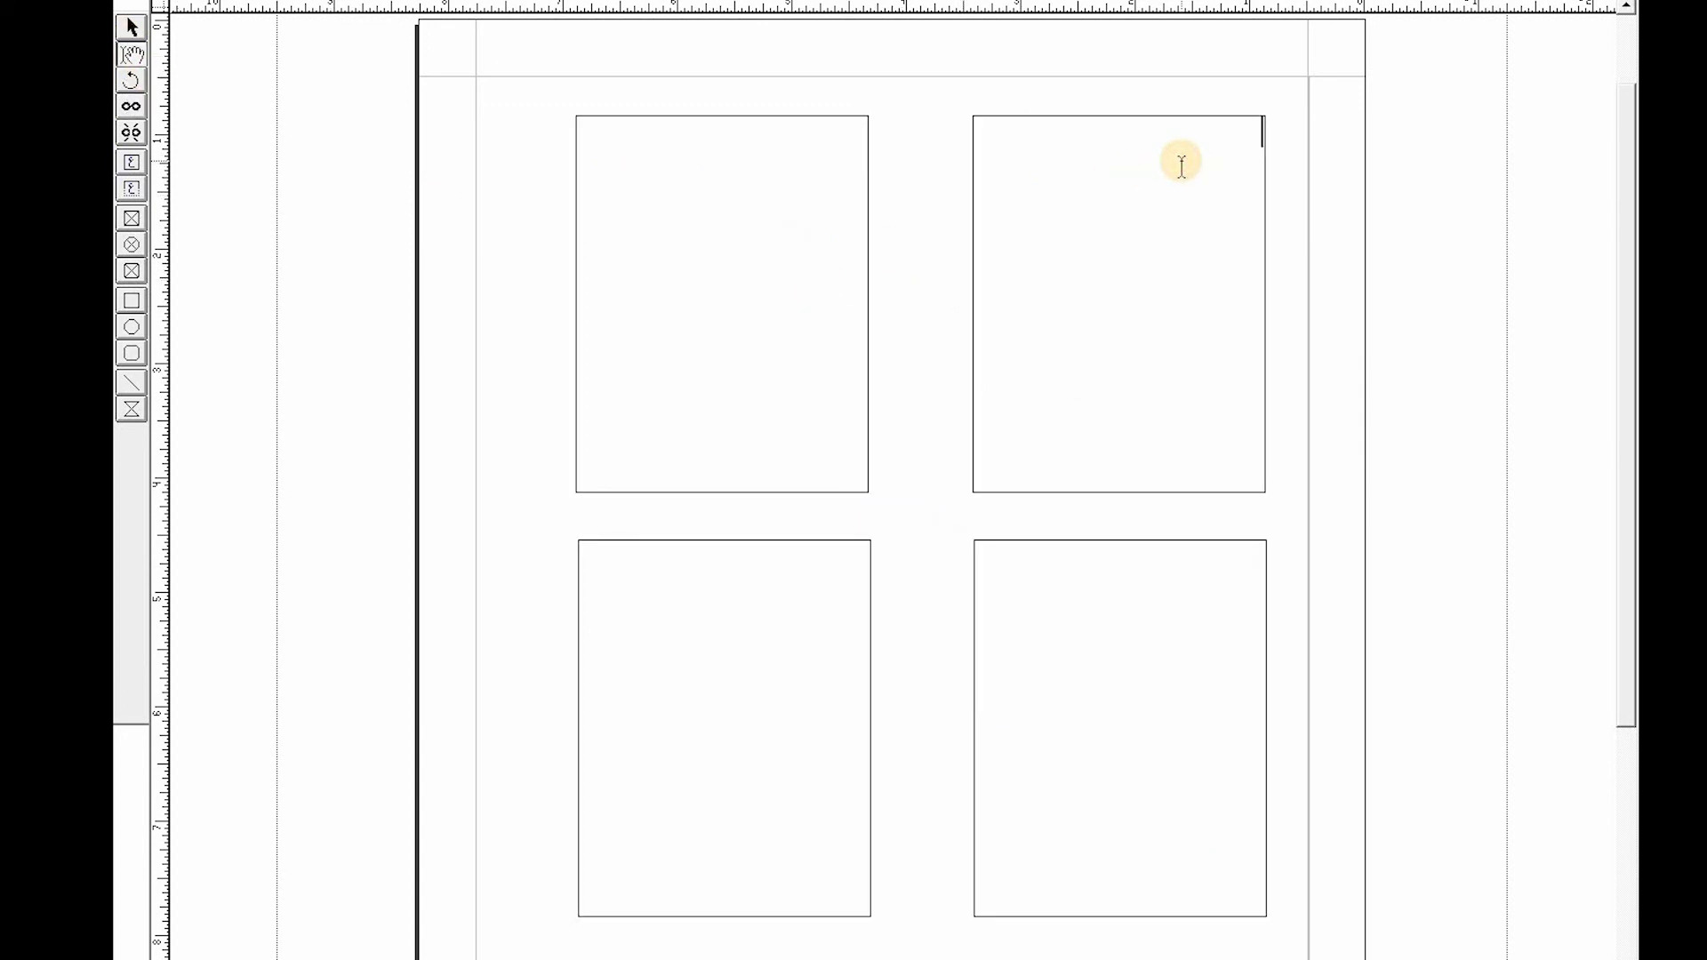
key(ctrl+v)
key(ctrl+v)
key(ctrl+v)
key(ctrl+v)
key(ctrl+v)
key(ctrl+v)
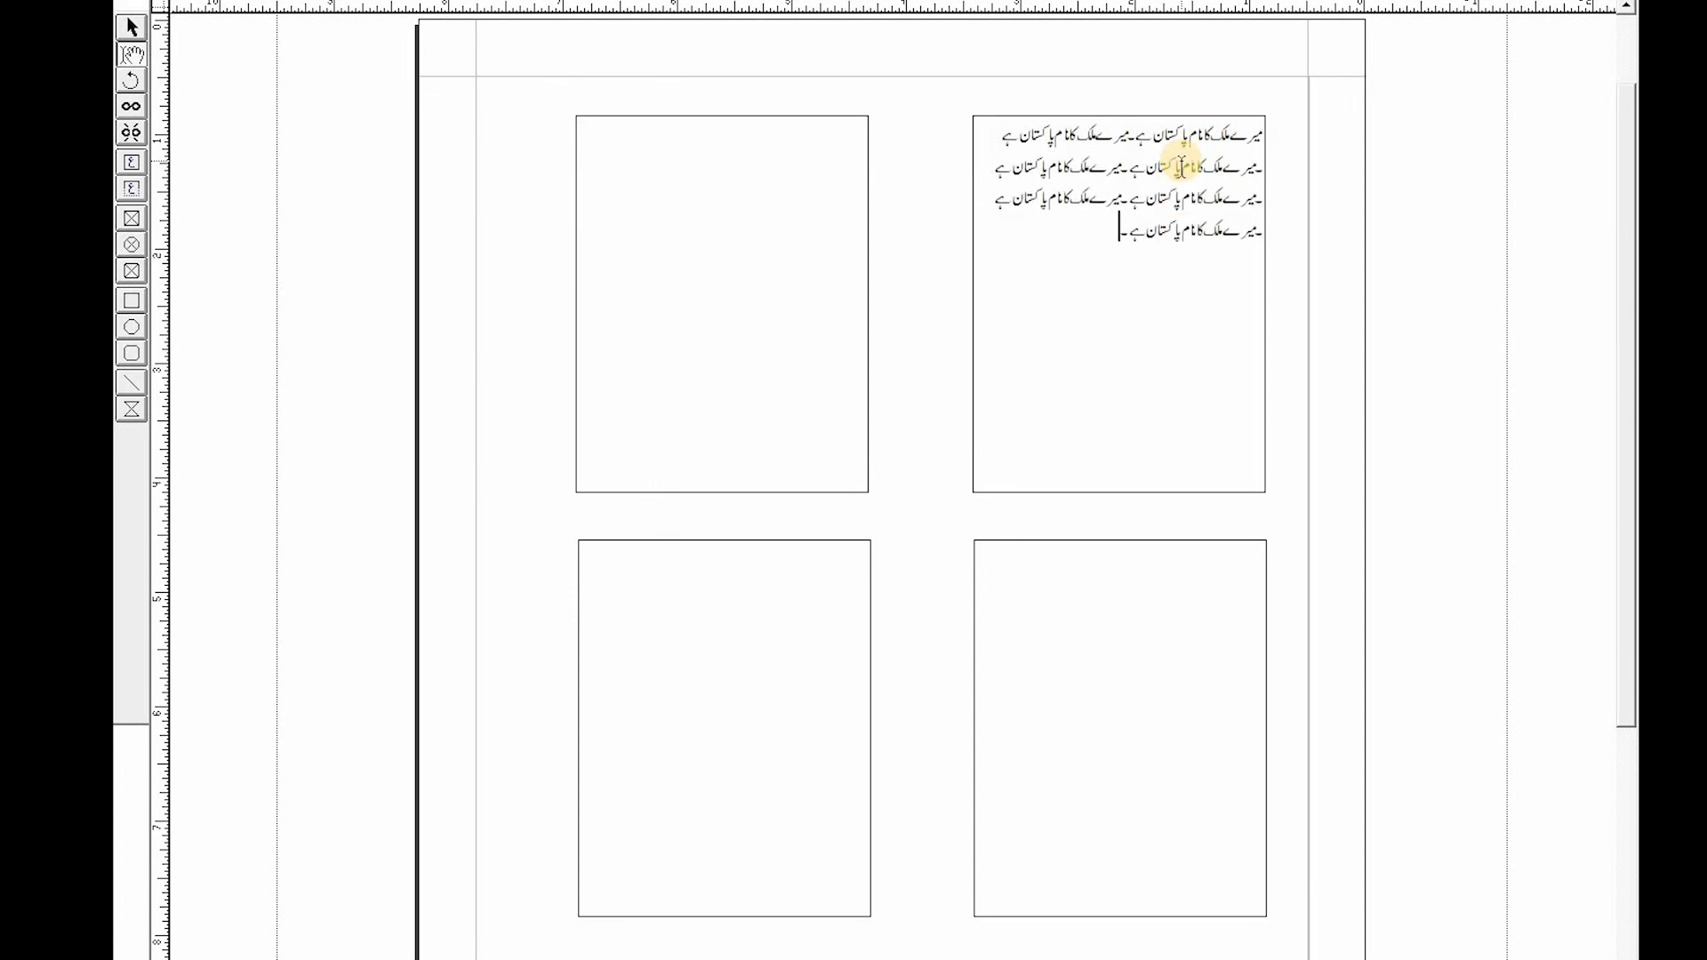
key(ctrl+v)
key(ctrl+v)
key(ctrl+v)
key(ctrl+v)
key(ctrl+v)
key(ctrl+v)
key(ctrl+v)
key(ctrl+v)
key(ctrl+v)
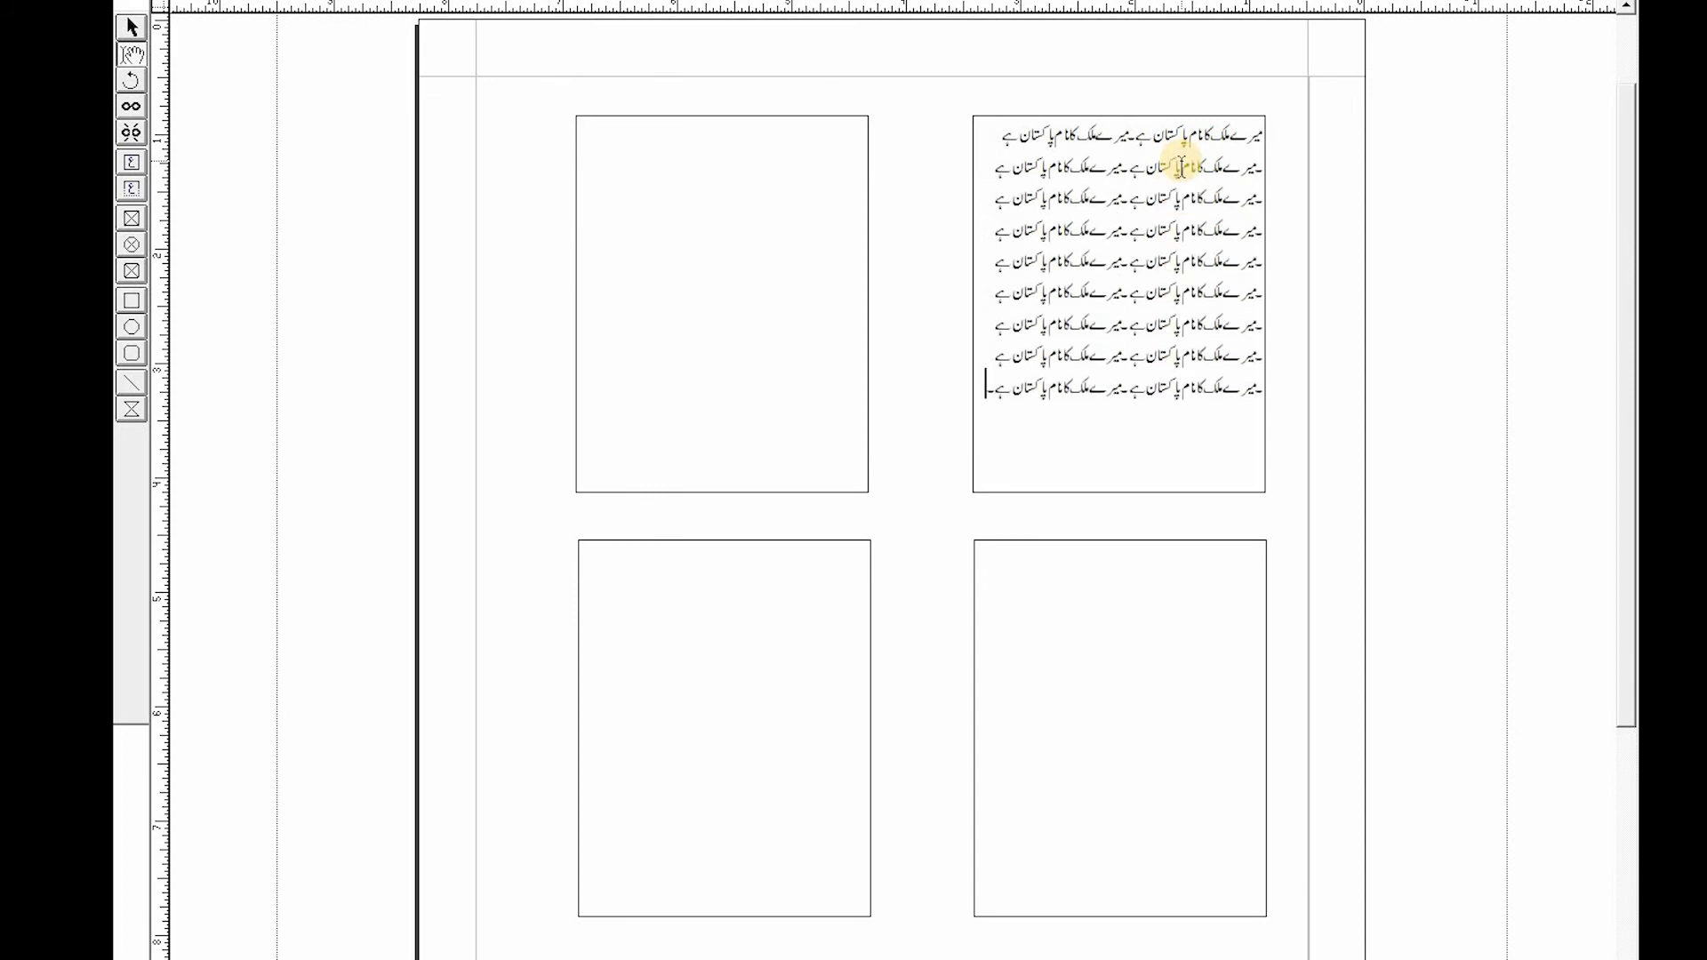
key(ctrl+v)
key(ctrl+v)
key(ctrl+v)
text(میرے ملک کا نام پاکستان ہے۔)
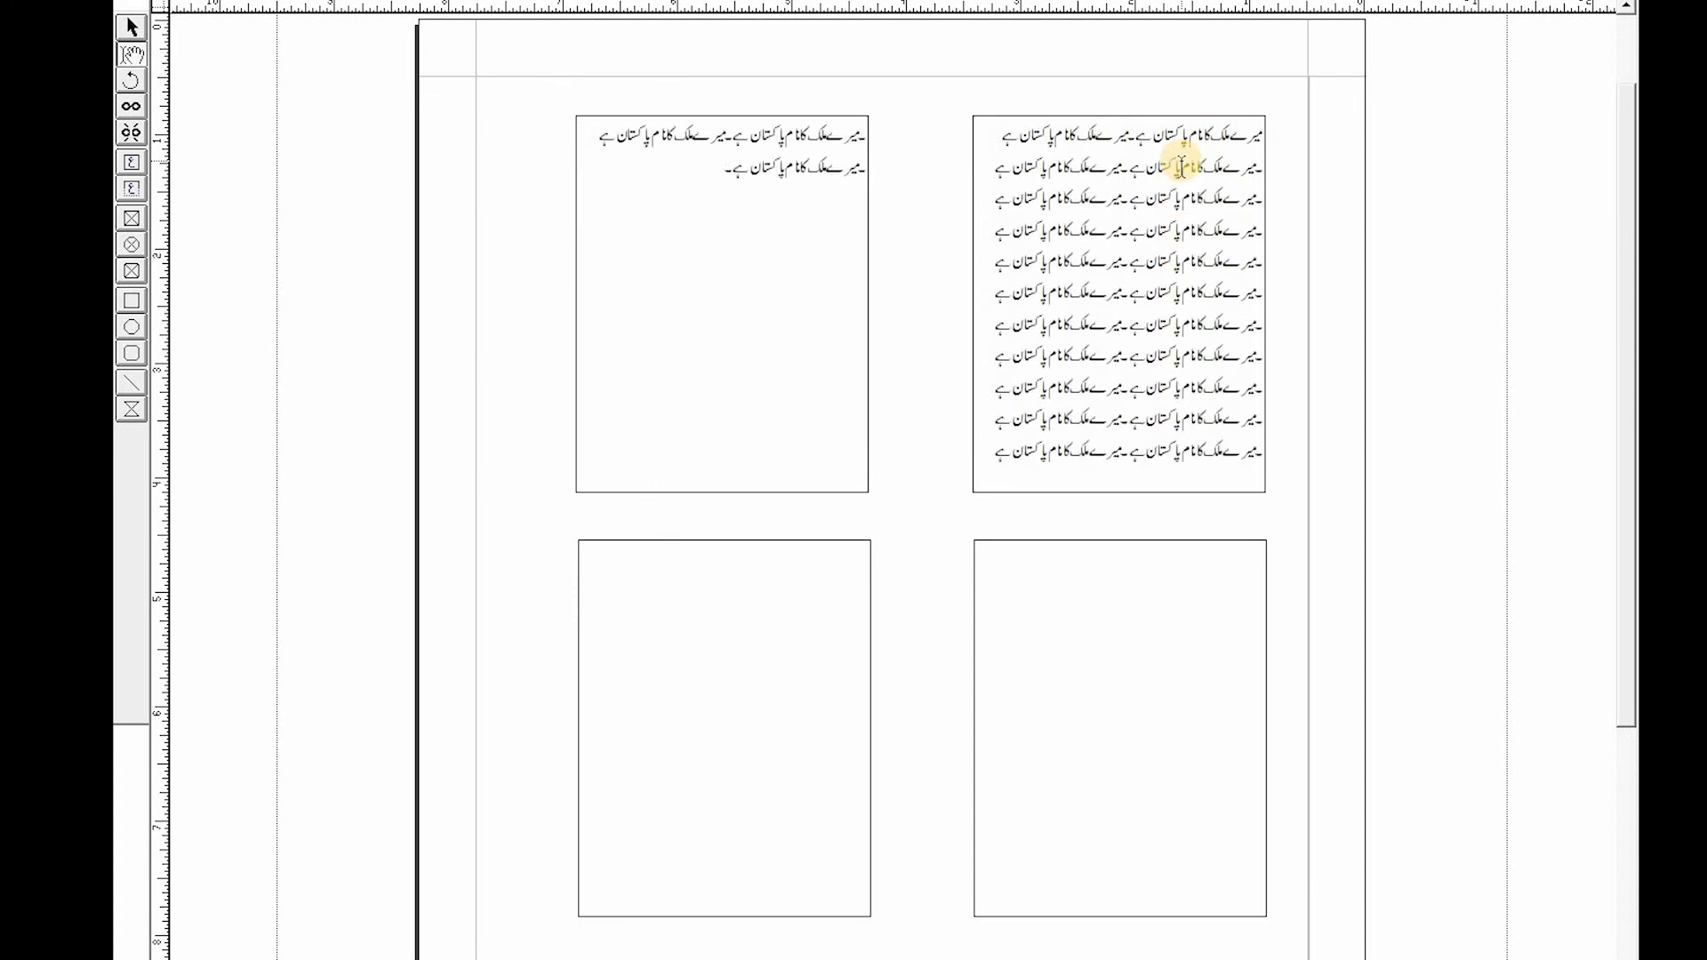
key(ctrl+v)
key(ctrl+v)
key(ctrl+v)
key(ctrl+v)
key(ctrl+v)
key(ctrl+v)
key(ctrl+v)
key(ctrl+v)
key(ctrl+v)
key(ctrl+v)
key(ctrl+v)
key(ctrl+v)
key(ctrl+v)
key(ctrl+v)
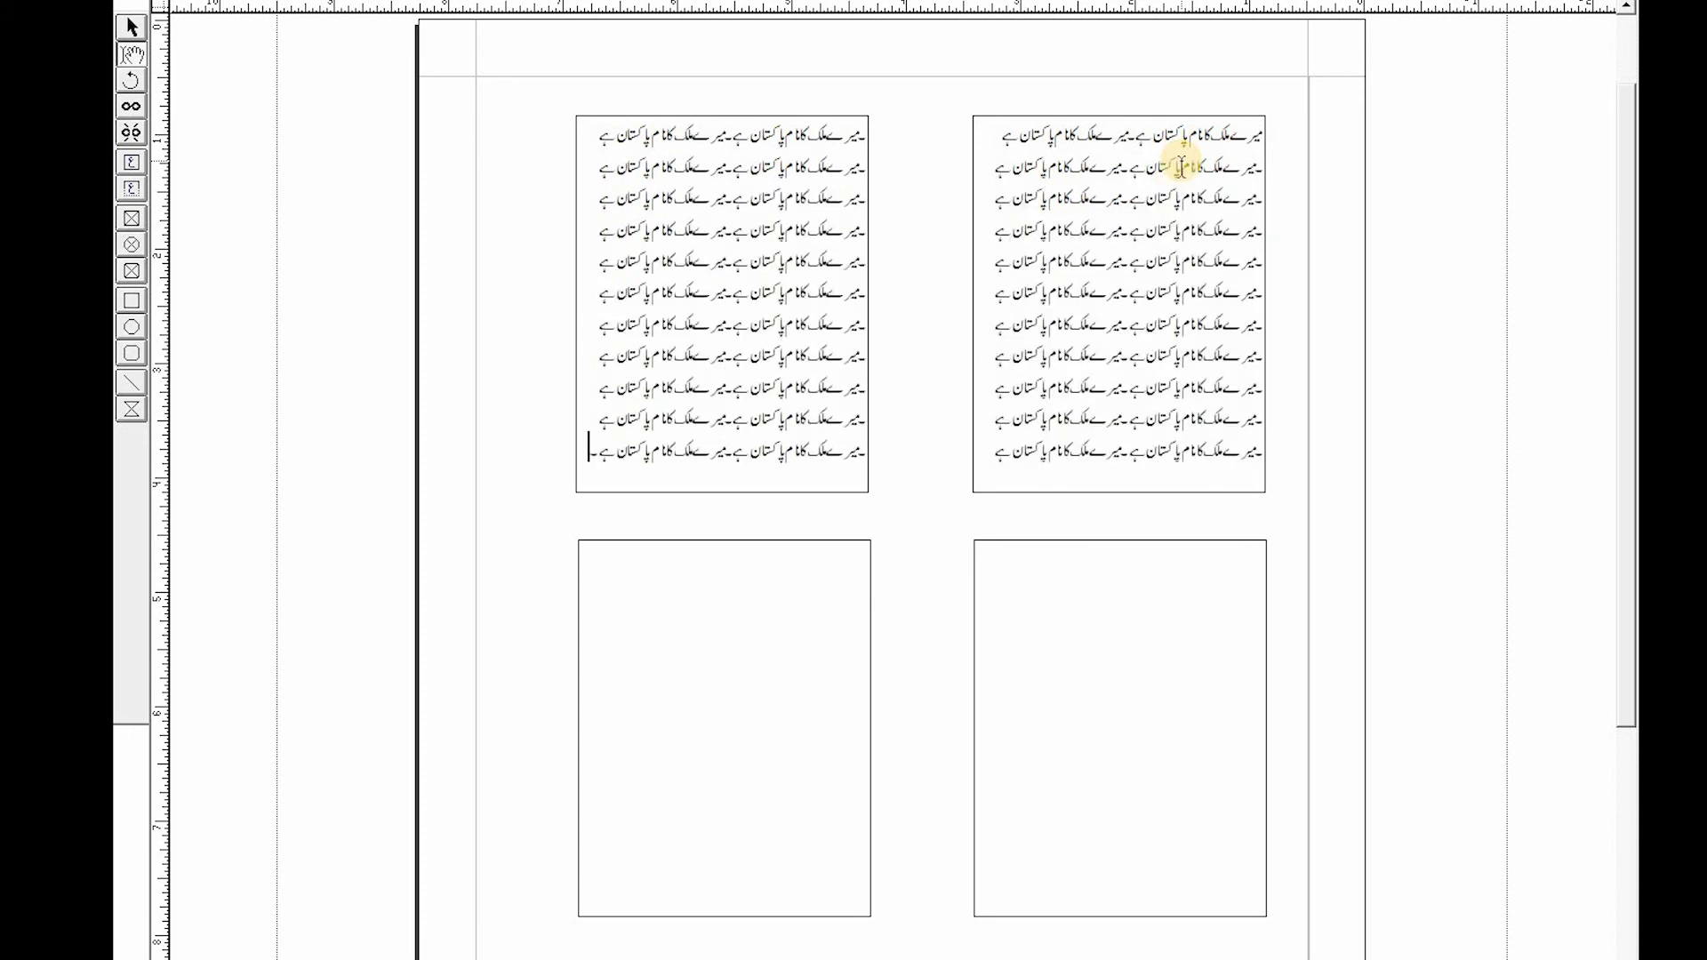
key(ctrl+v)
key(ctrl+v)
key(ctrl+v)
key(ctrl+v)
key(ctrl+v)
key(ctrl+v)
key(ctrl+v)
key(ctrl+v)
key(ctrl+v)
key(ctrl+v)
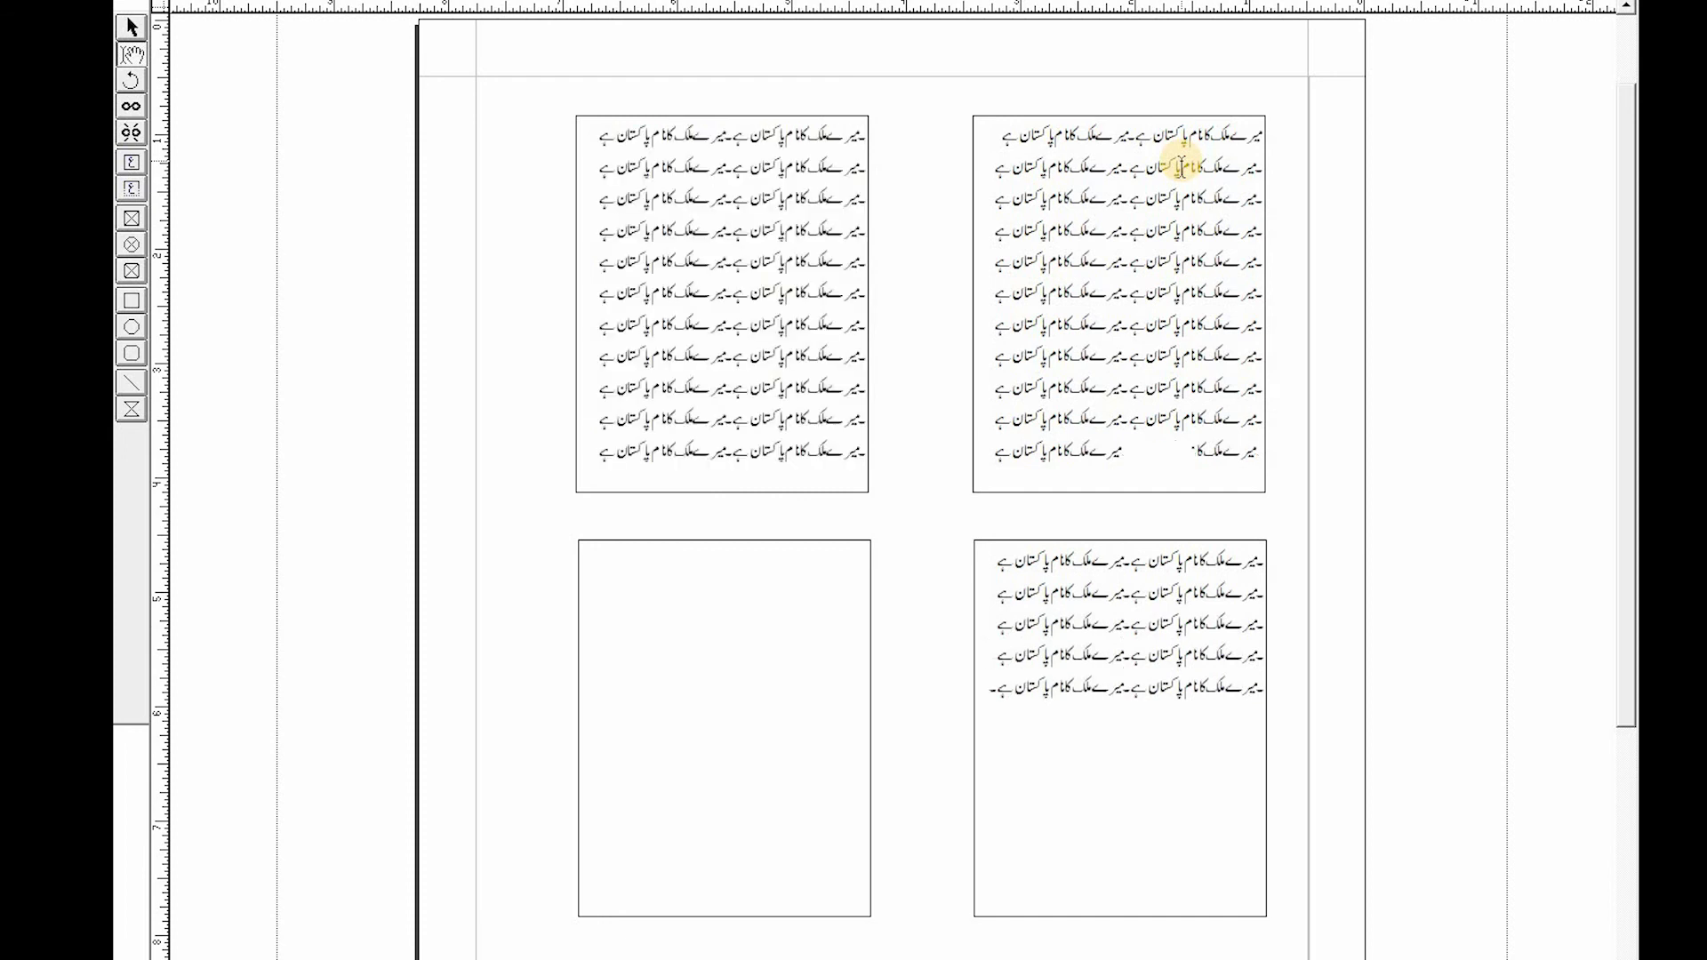
- Keep pasting the Urdu sentence until the text fills all four linked boxes
key(ctrl+v)
key(ctrl+v)
key(ctrl+v)
key(ctrl+v)
key(ctrl+v)
key(ctrl+v)
key(ctrl+v)
key(ctrl+v)
key(ctrl+v)
key(ctrl+v)
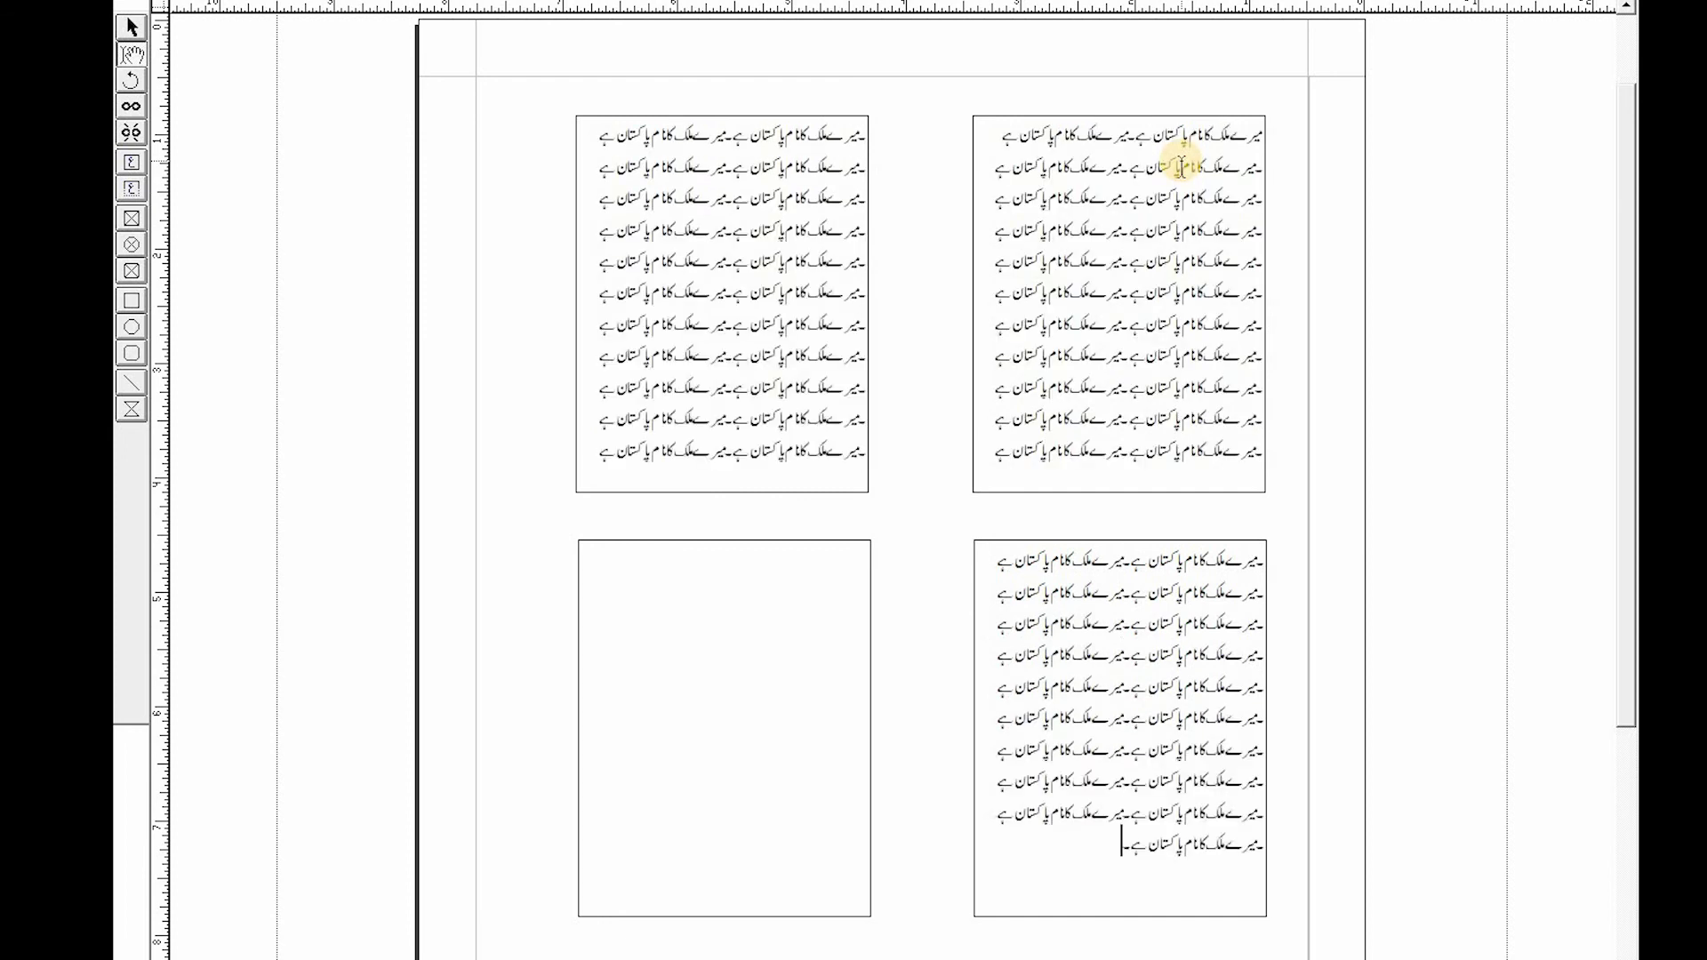
key(ctrl+v)
key(ctrl+v)
key(ctrl+v)
key(ctrl+v)
key(ctrl+v)
key(ctrl+v)
key(ctrl+v)
key(ctrl+v)
key(ctrl+v)
key(ctrl+v)
key(ctrl+v)
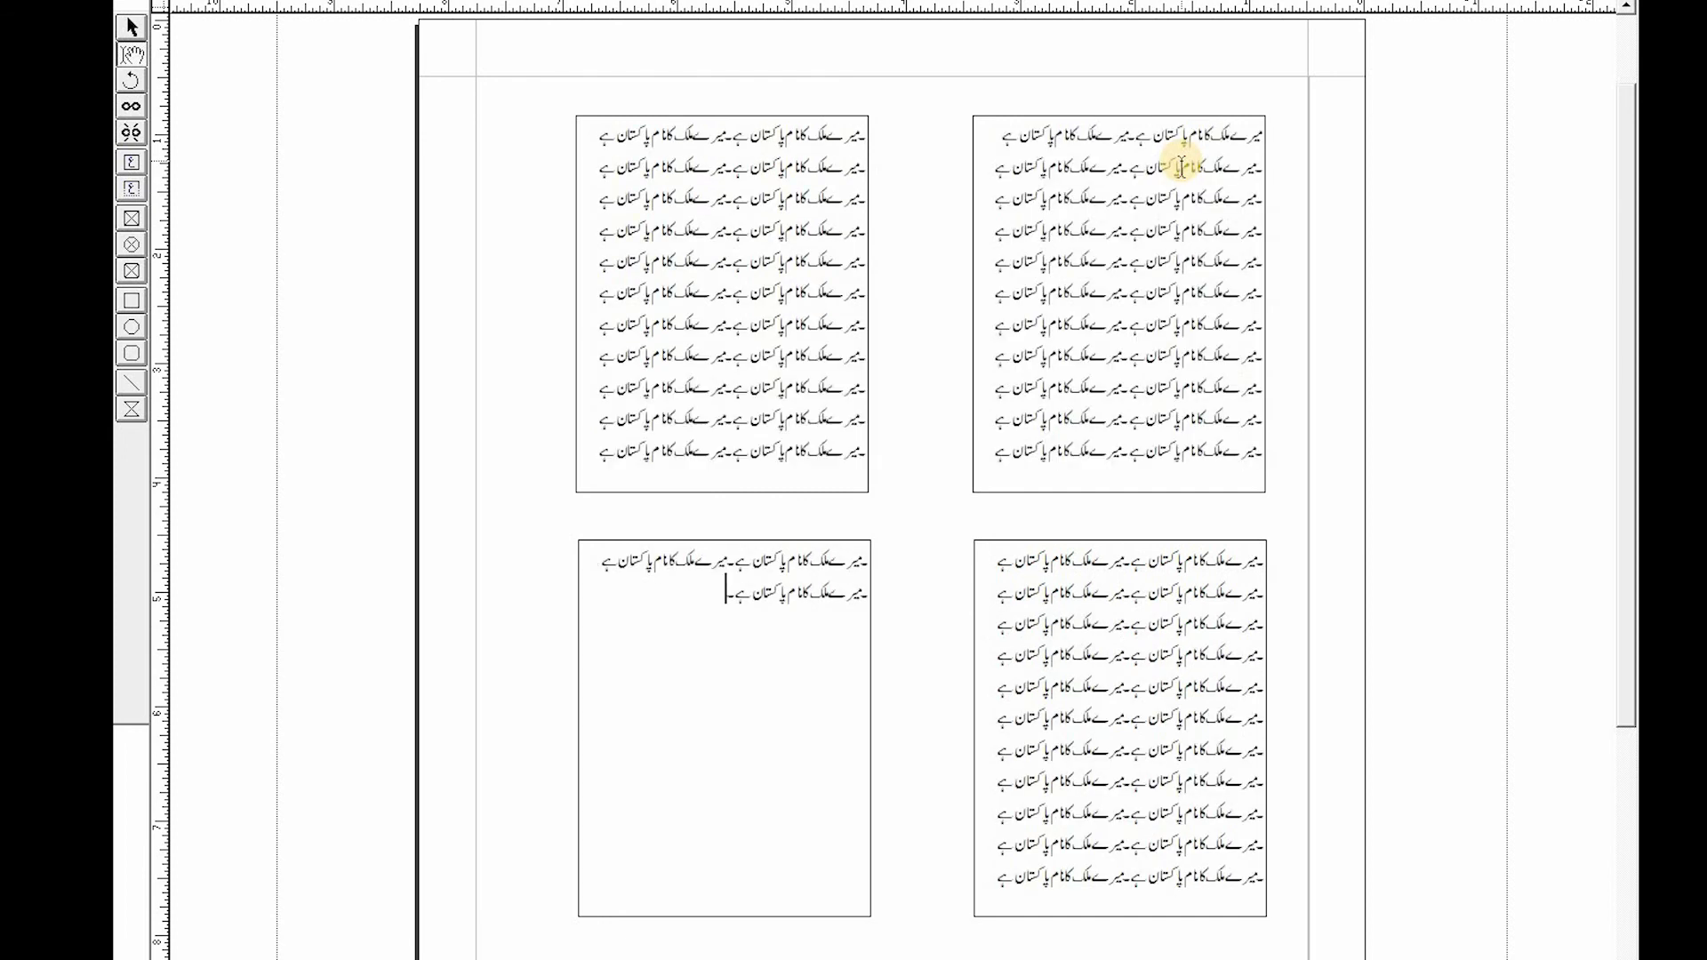
key(ctrl+v)
key(ctrl+v)
key(ctrl+v)
key(ctrl+v)
key(ctrl+v)
key(ctrl+v)
key(ctrl+v)
key(ctrl+v)
key(ctrl+v)
key(ctrl+v)
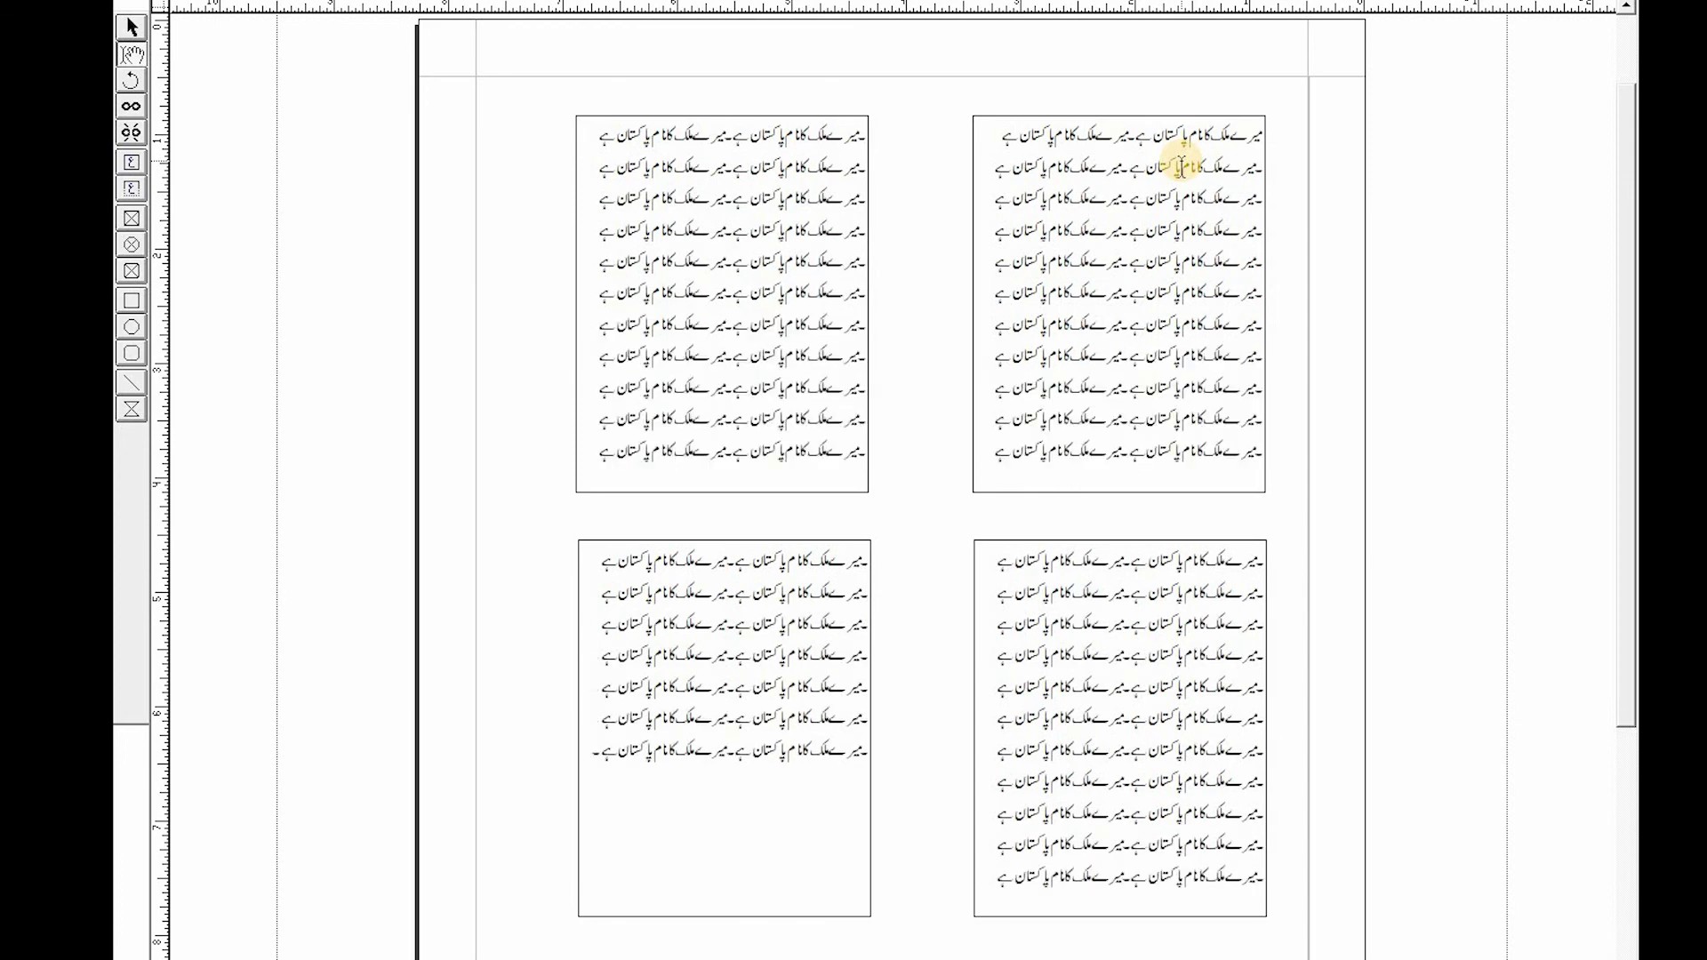
key(ctrl+v)
key(ctrl+v)
key(ctrl+v)
key(ctrl+v)
key(ctrl+v)
key(ctrl+v)
key(ctrl+v)
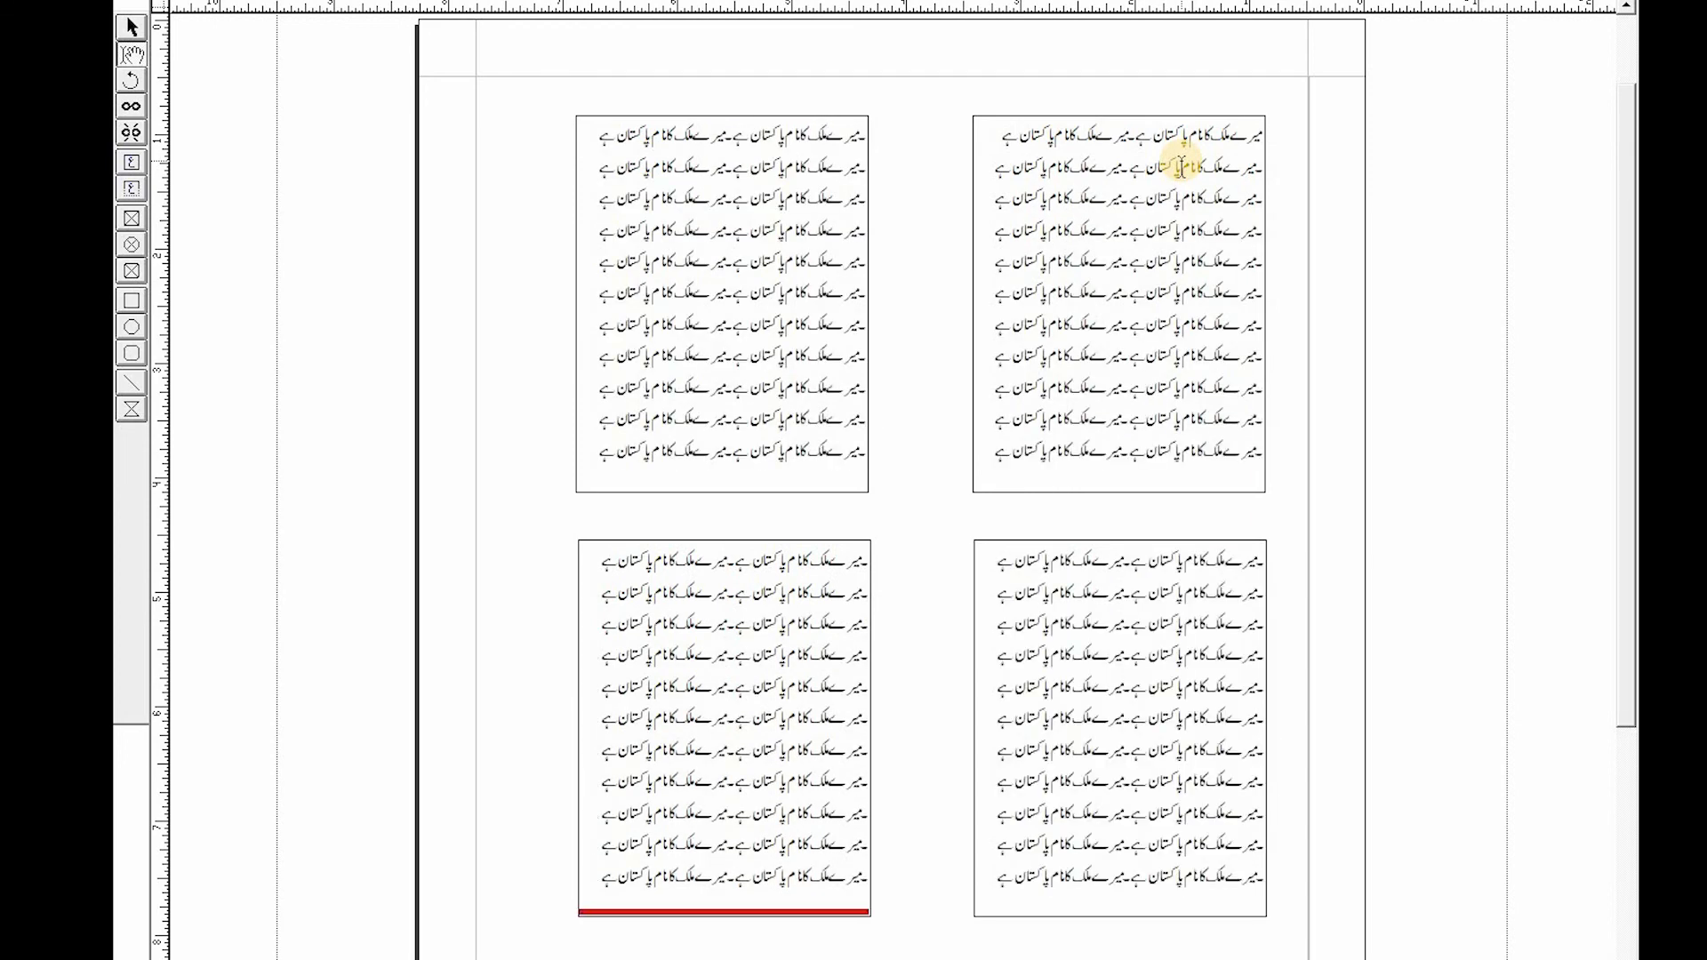
- Clear all the text from the linked boxes and delete all four text boxes from the page
key(ctrl+a)
key(BackSpace)
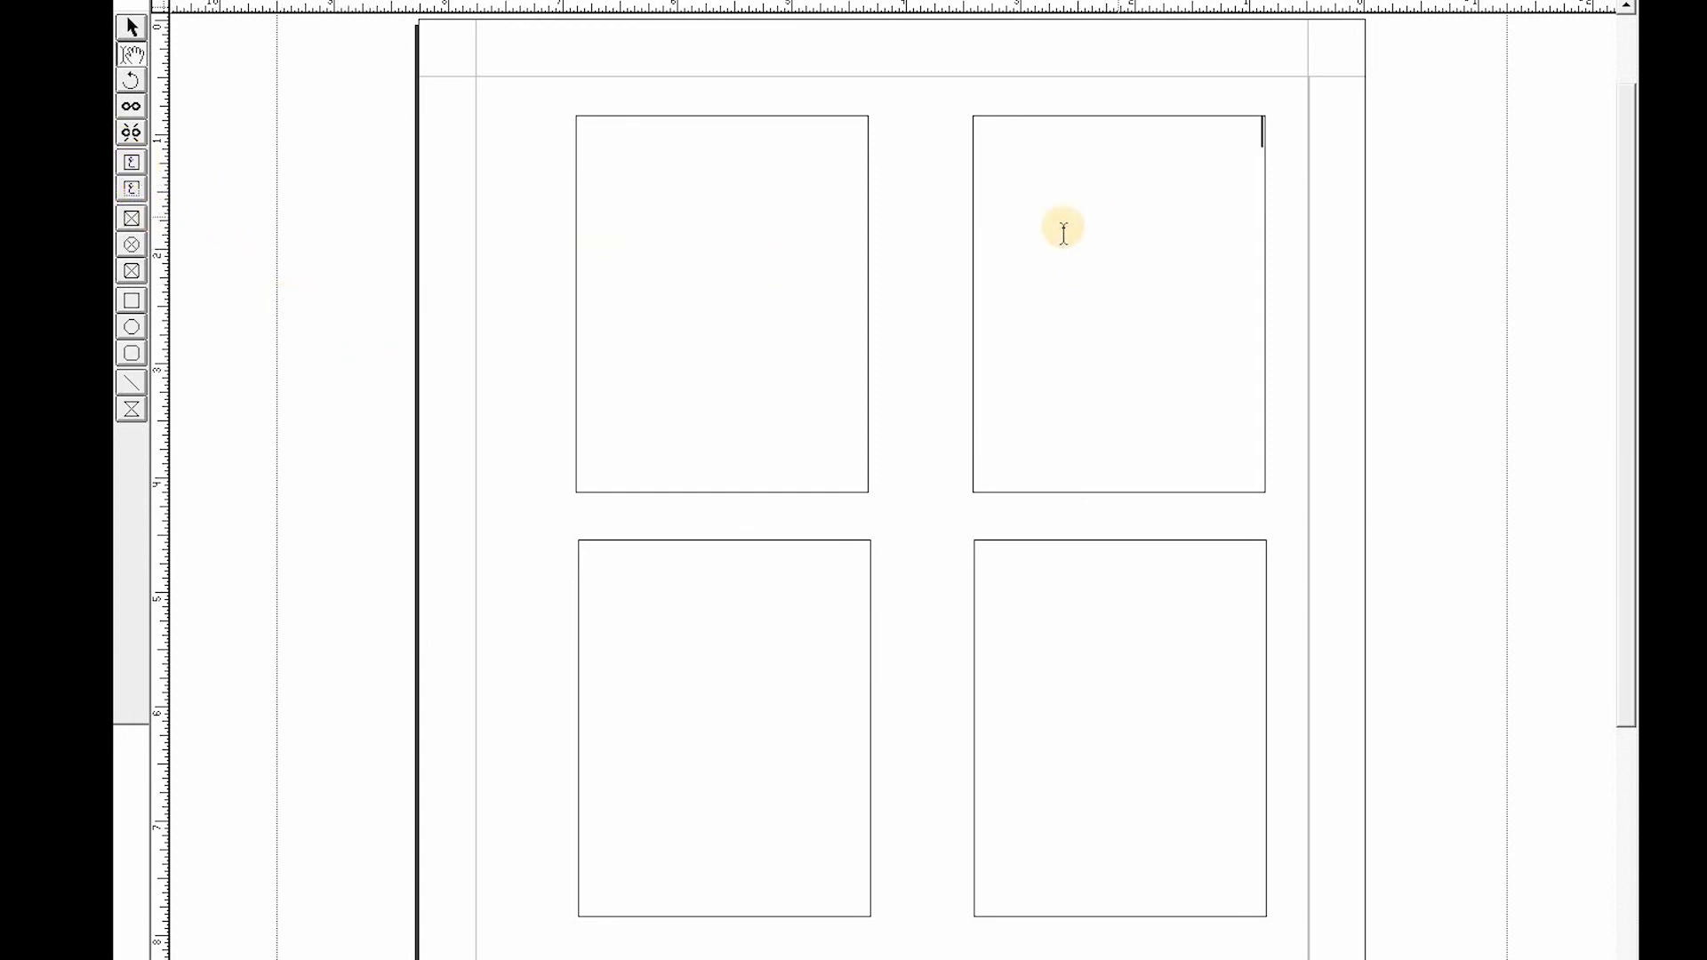
click(130, 27)
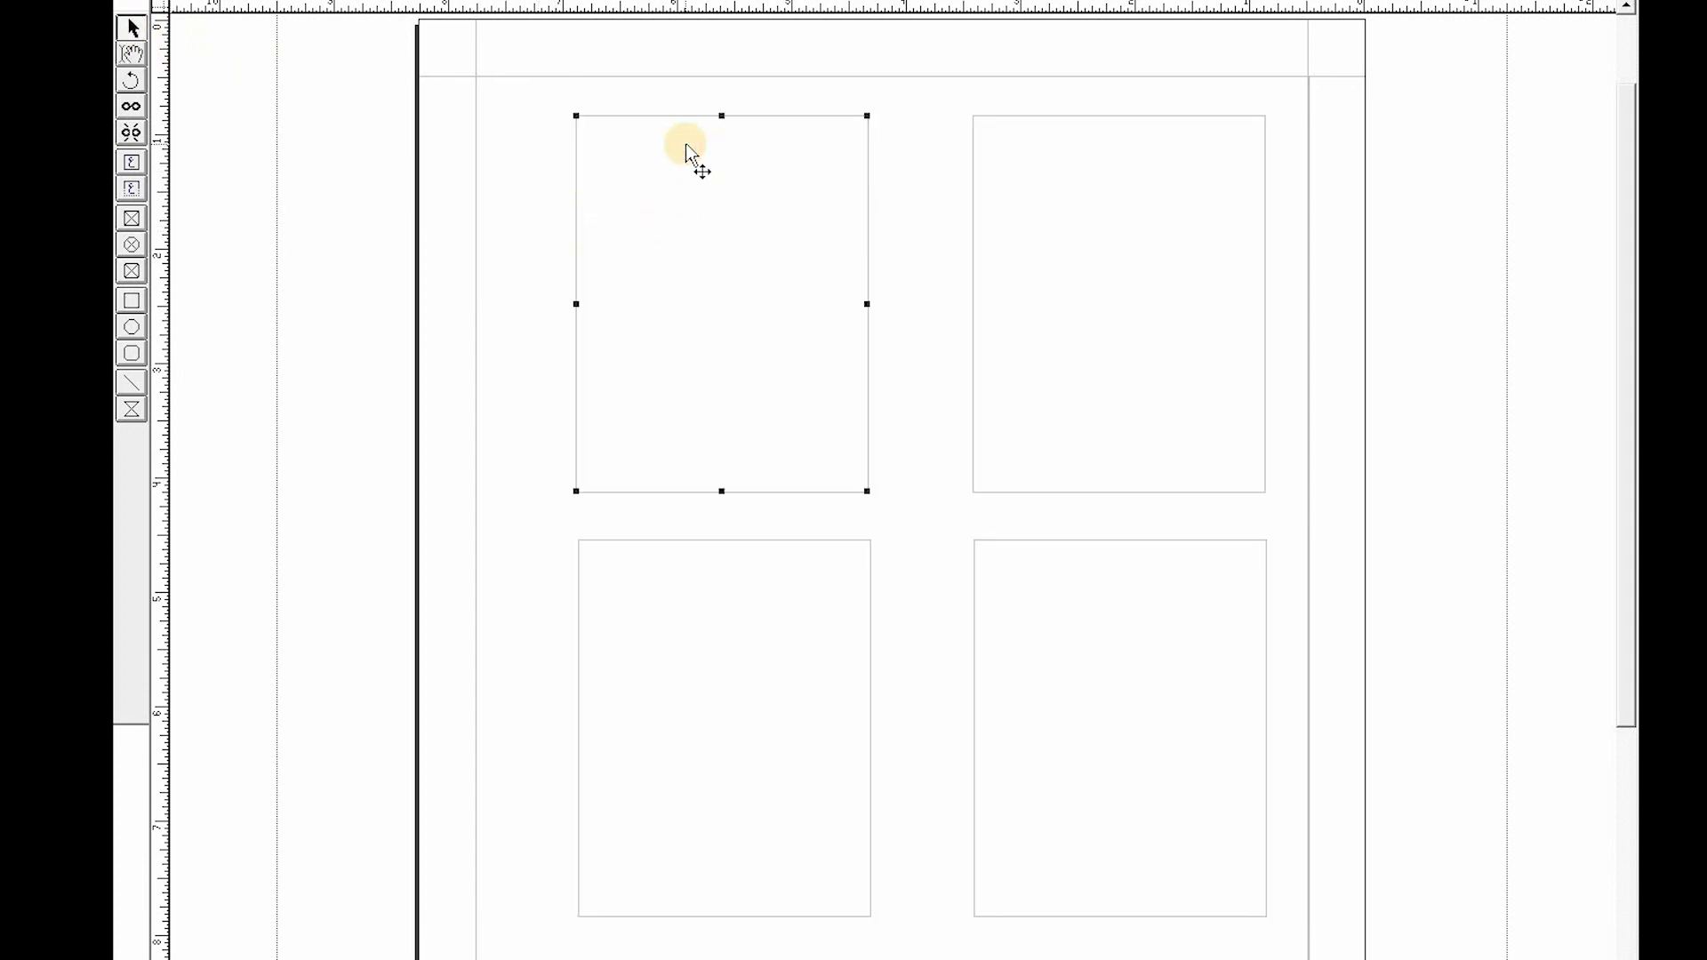
key(Delete)
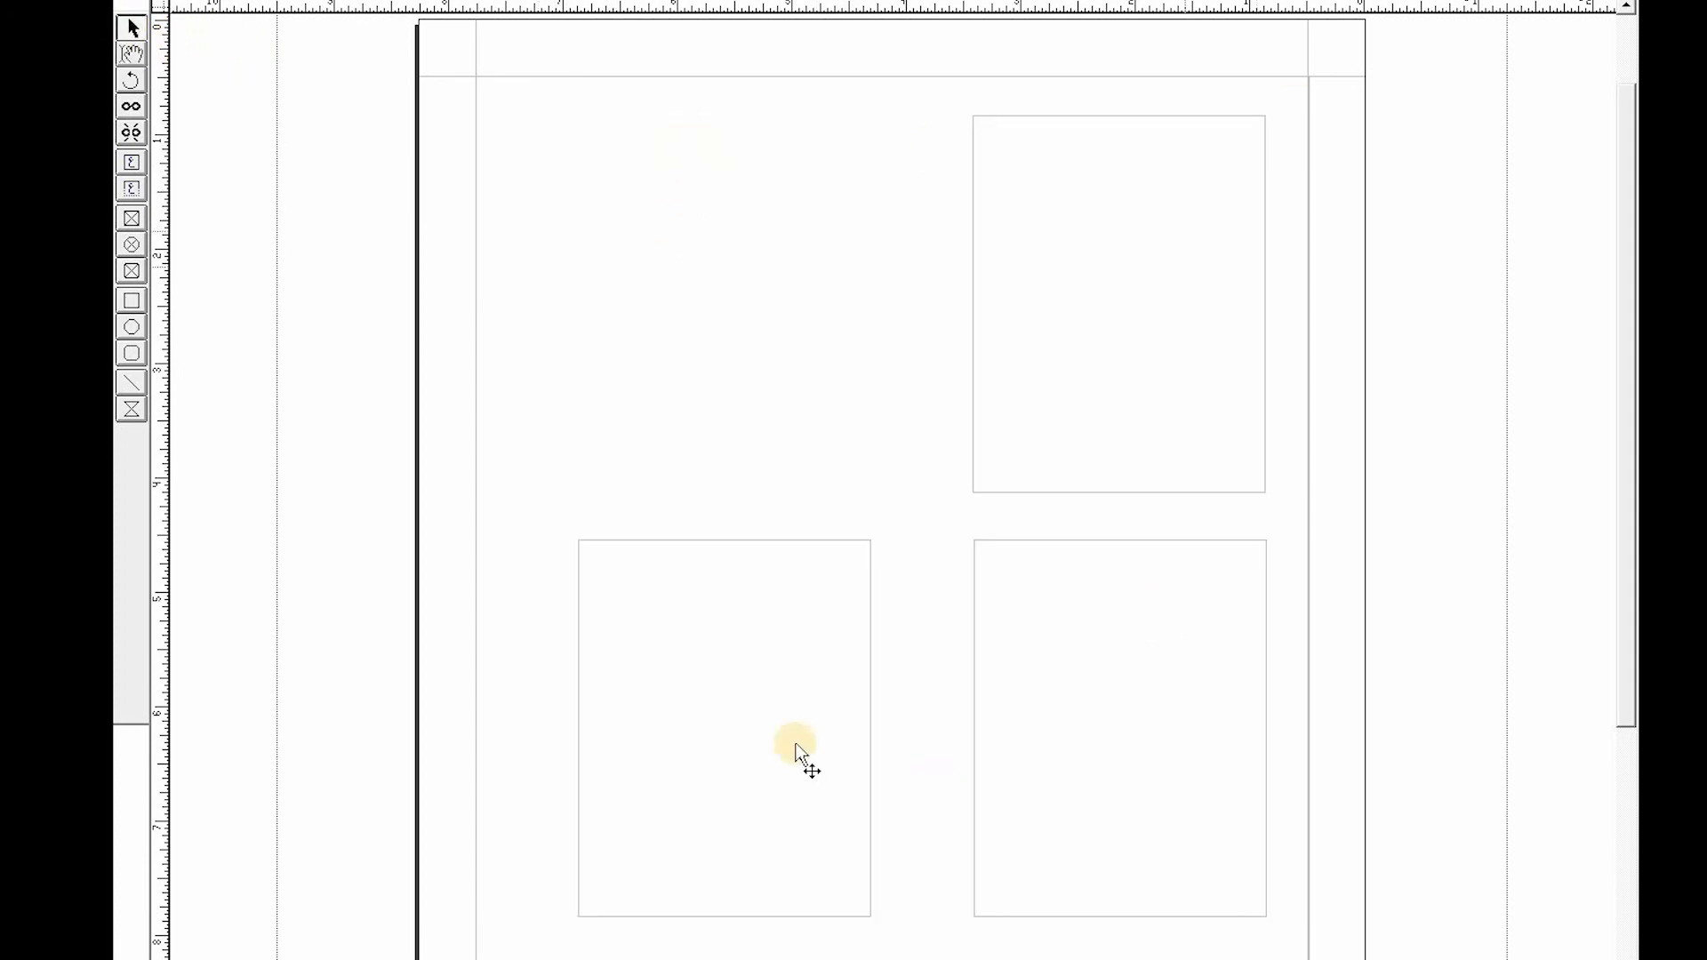
click(765, 590)
key(Delete)
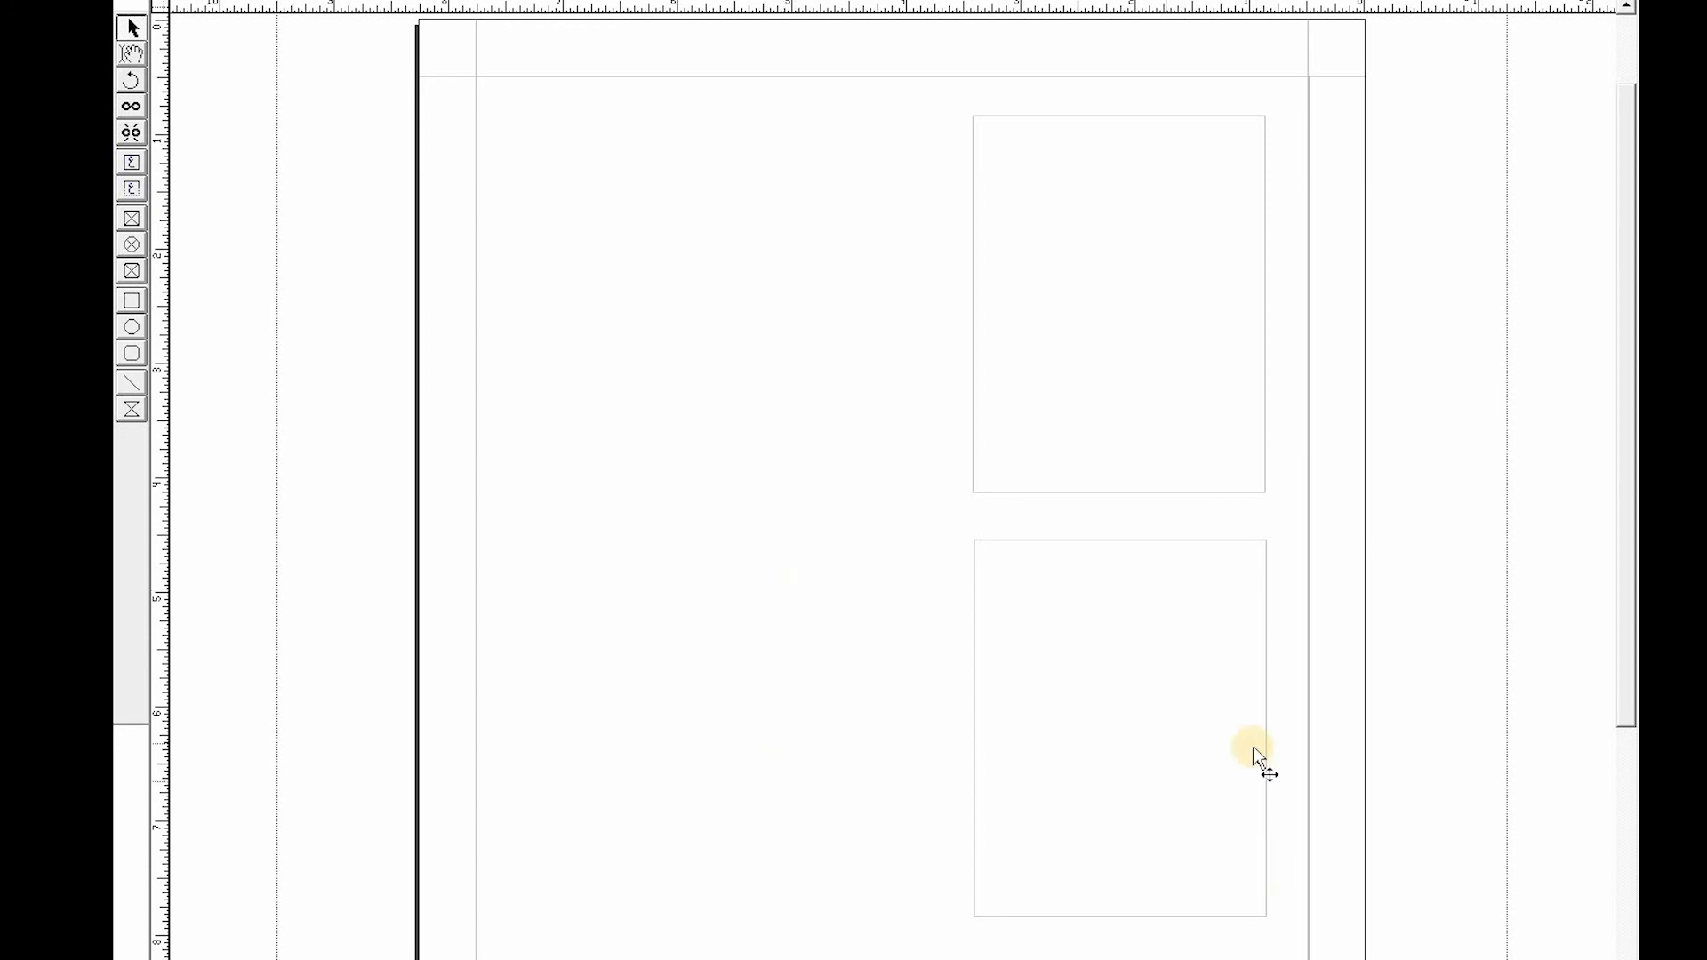
click(1172, 577)
key(Delete)
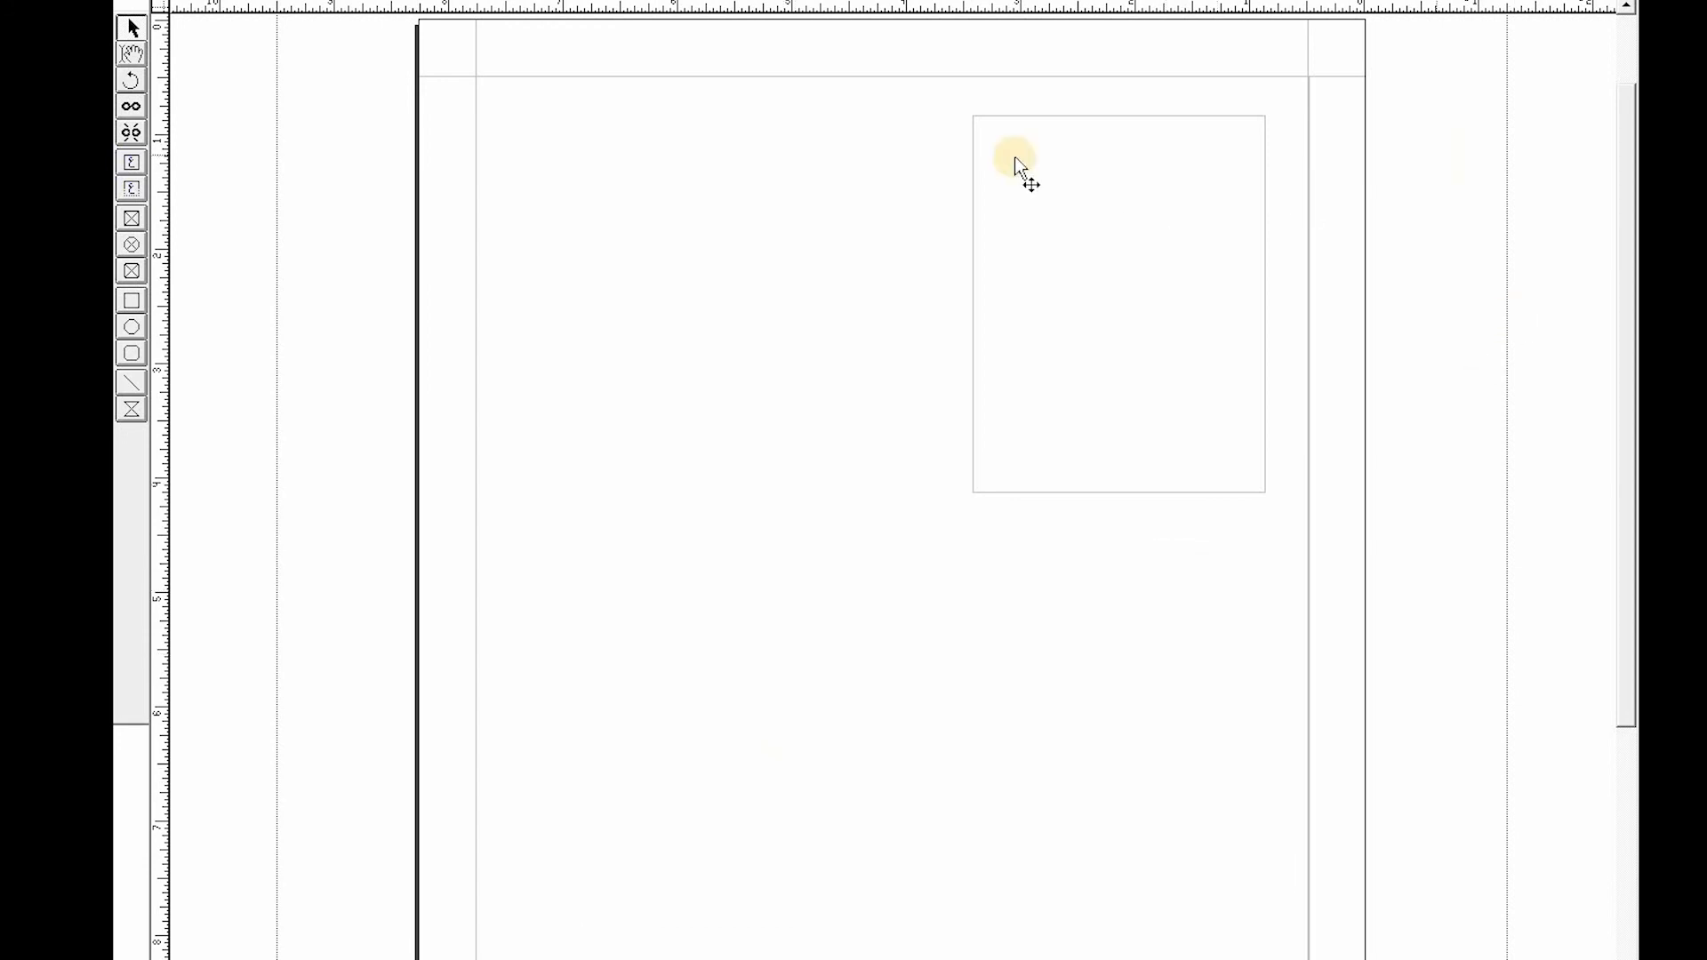
key(Delete)
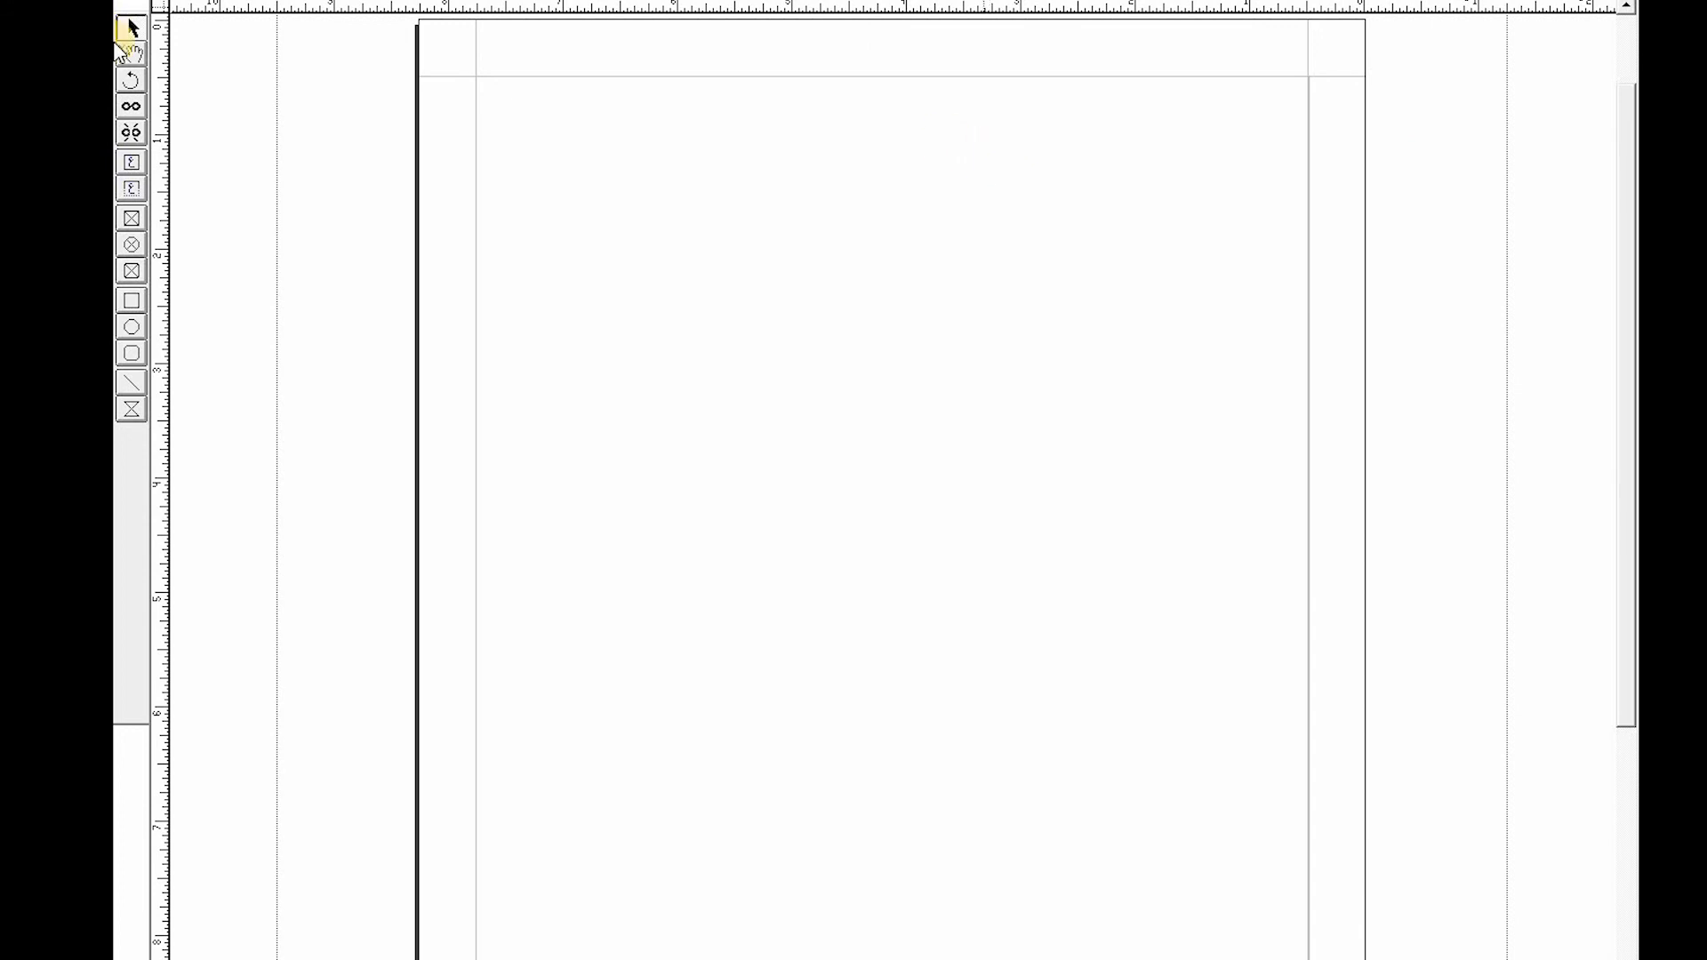
- Draw a large text box in the upper middle of the page and a thin auto-expanding text box below it
click(132, 163)
drag(674, 164, 1089, 473)
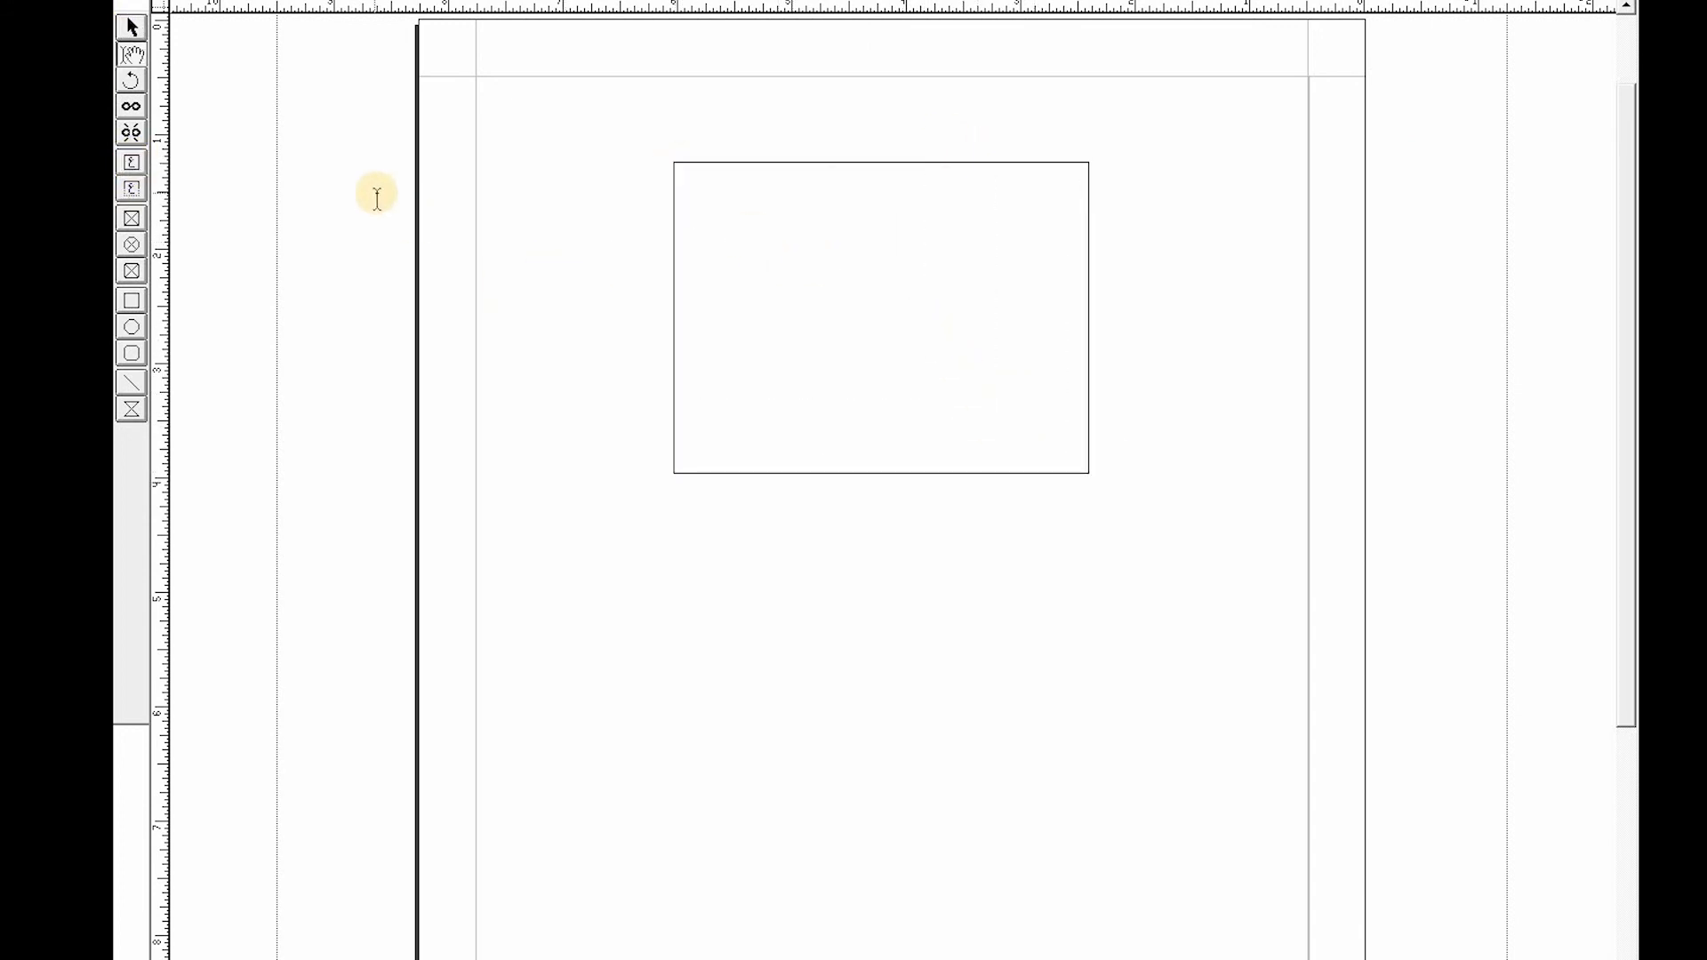
click(133, 31)
click(527, 169)
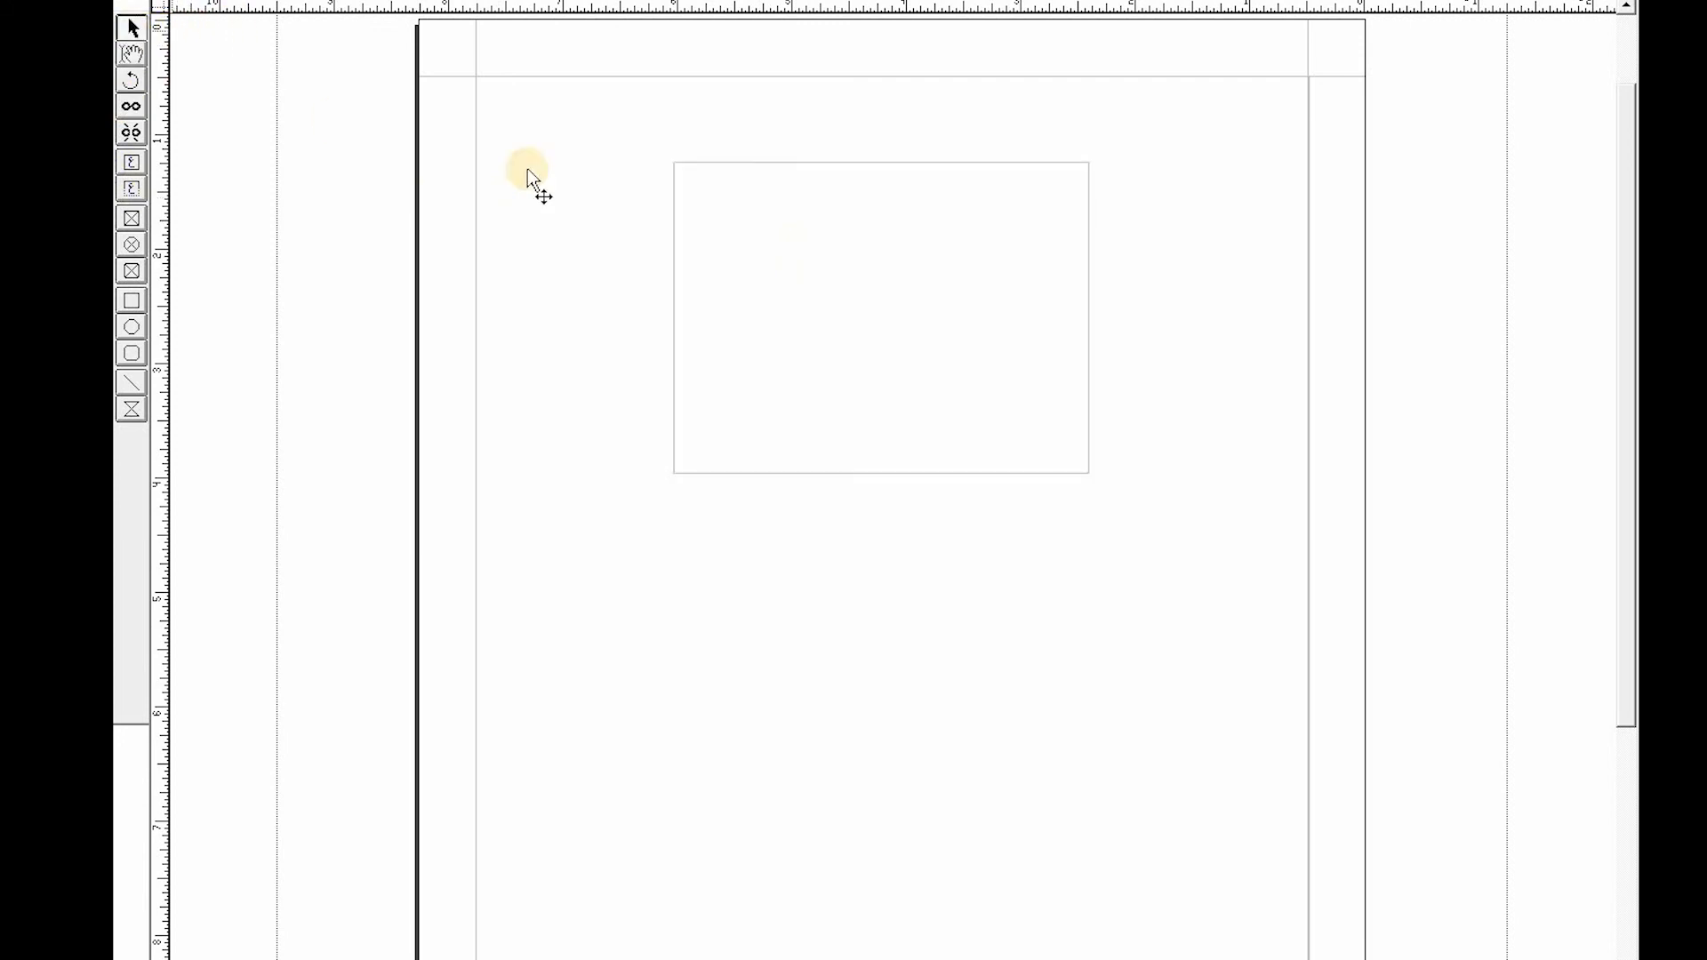
click(889, 163)
click(131, 190)
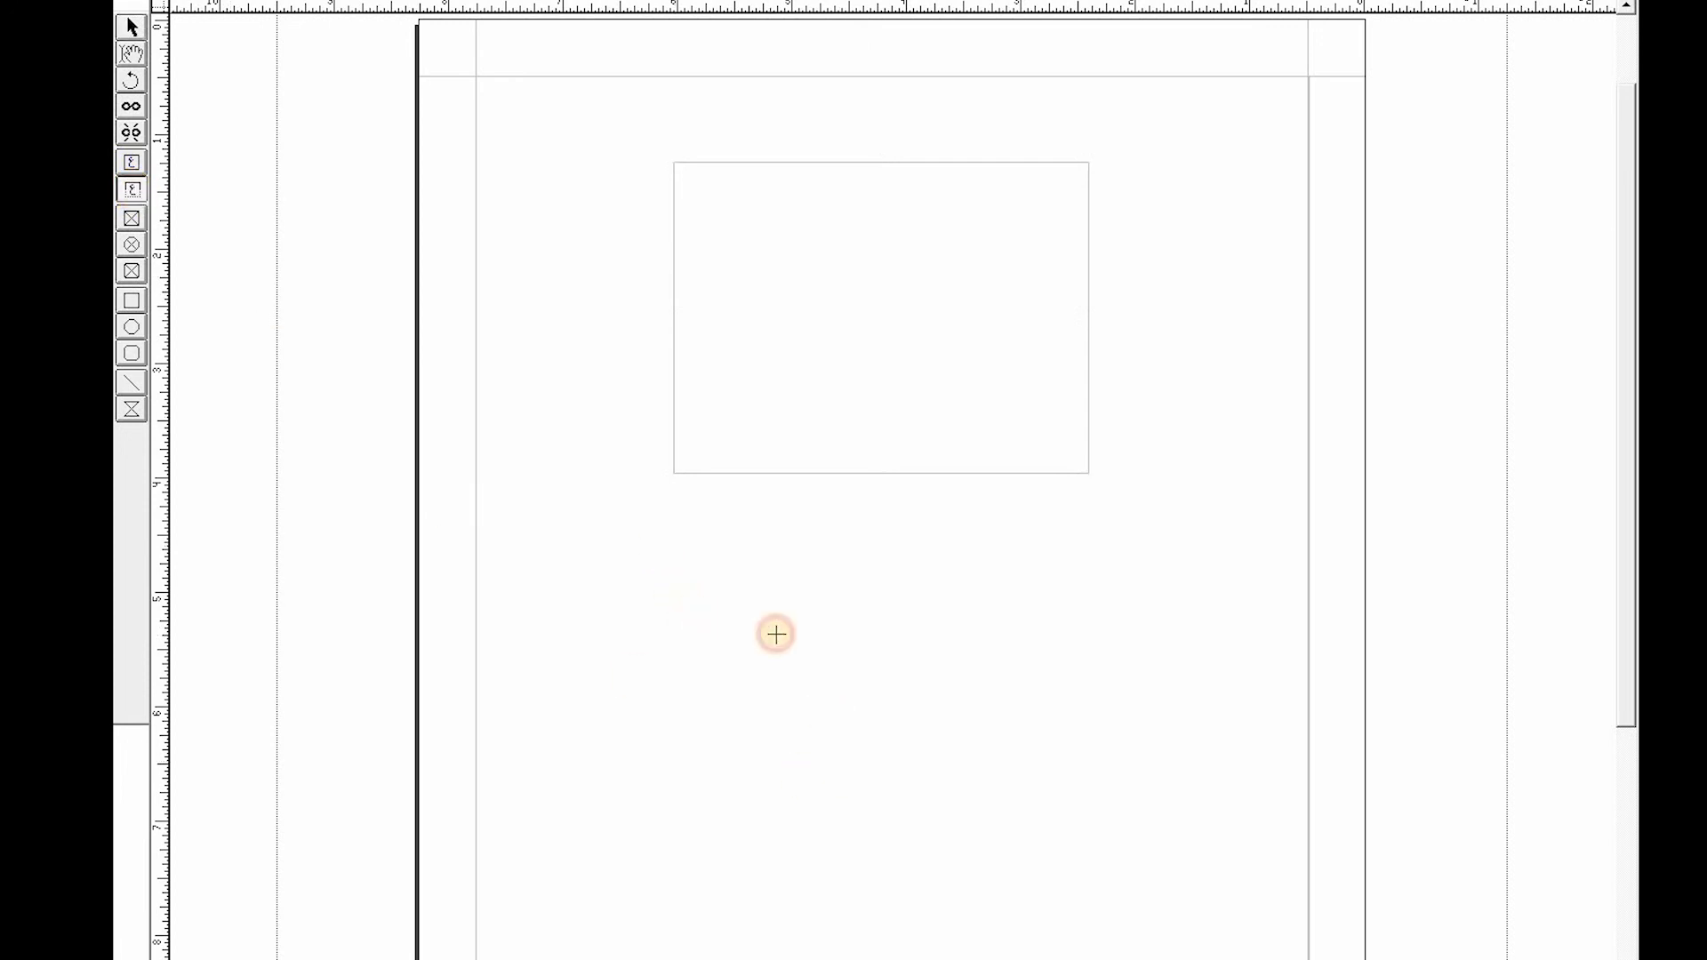
drag(776, 634, 1078, 640)
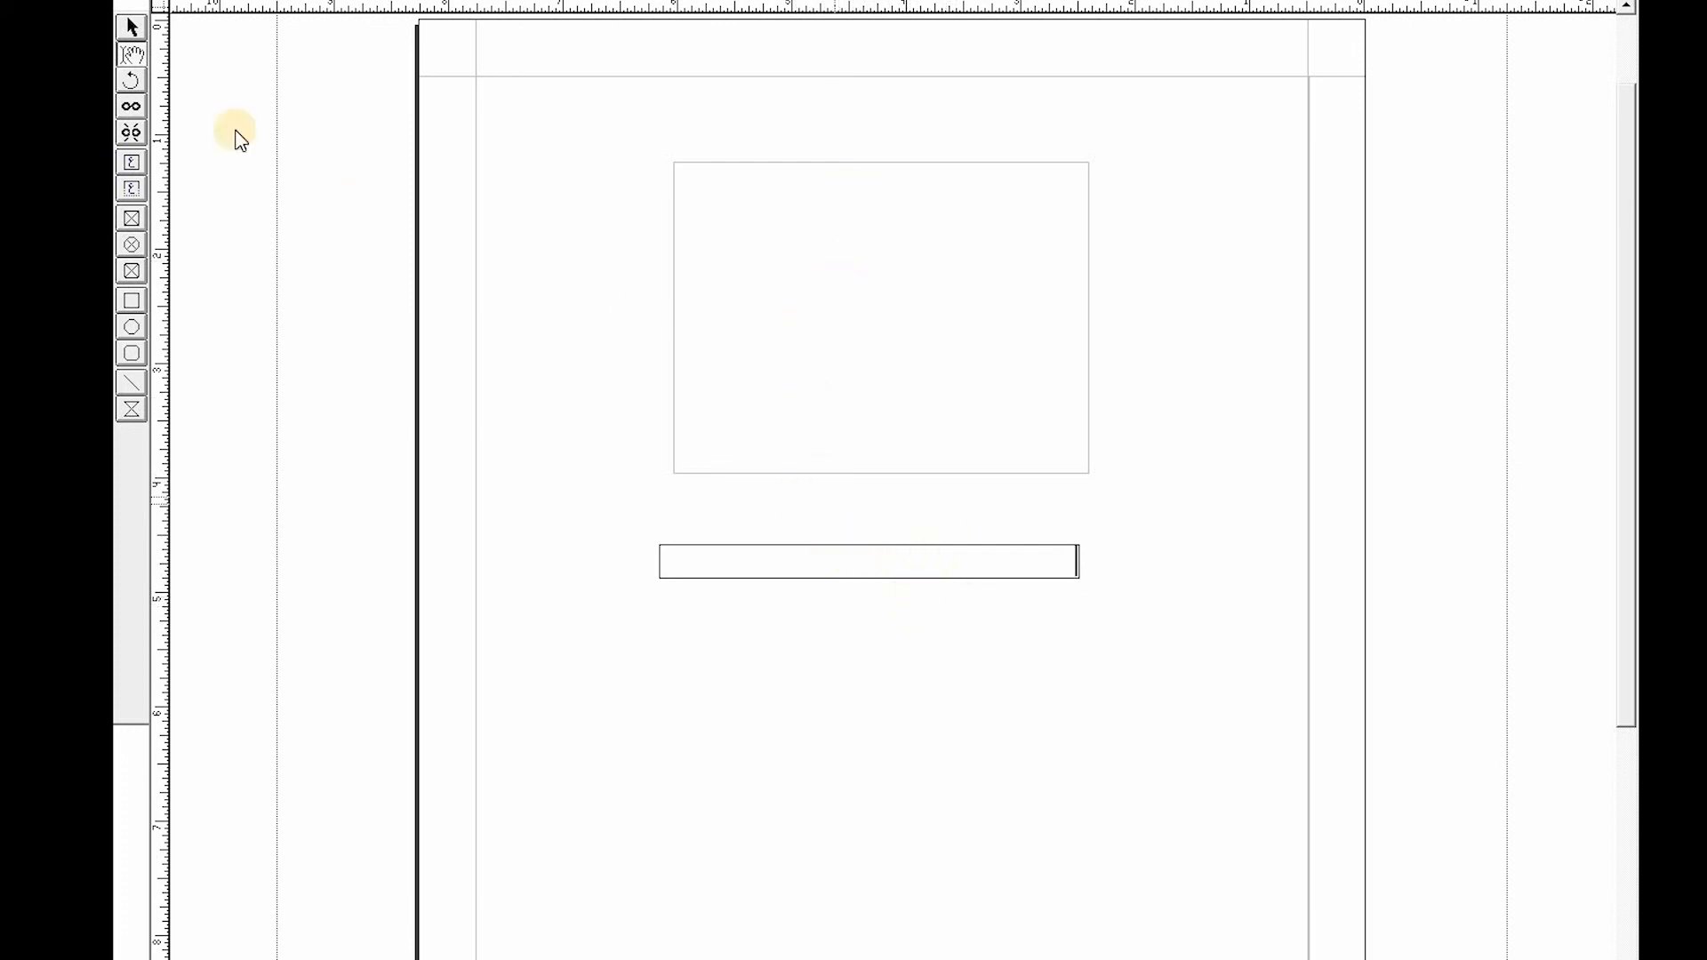
- Shrink the upper text box's height into a narrow strip
click(129, 27)
click(740, 352)
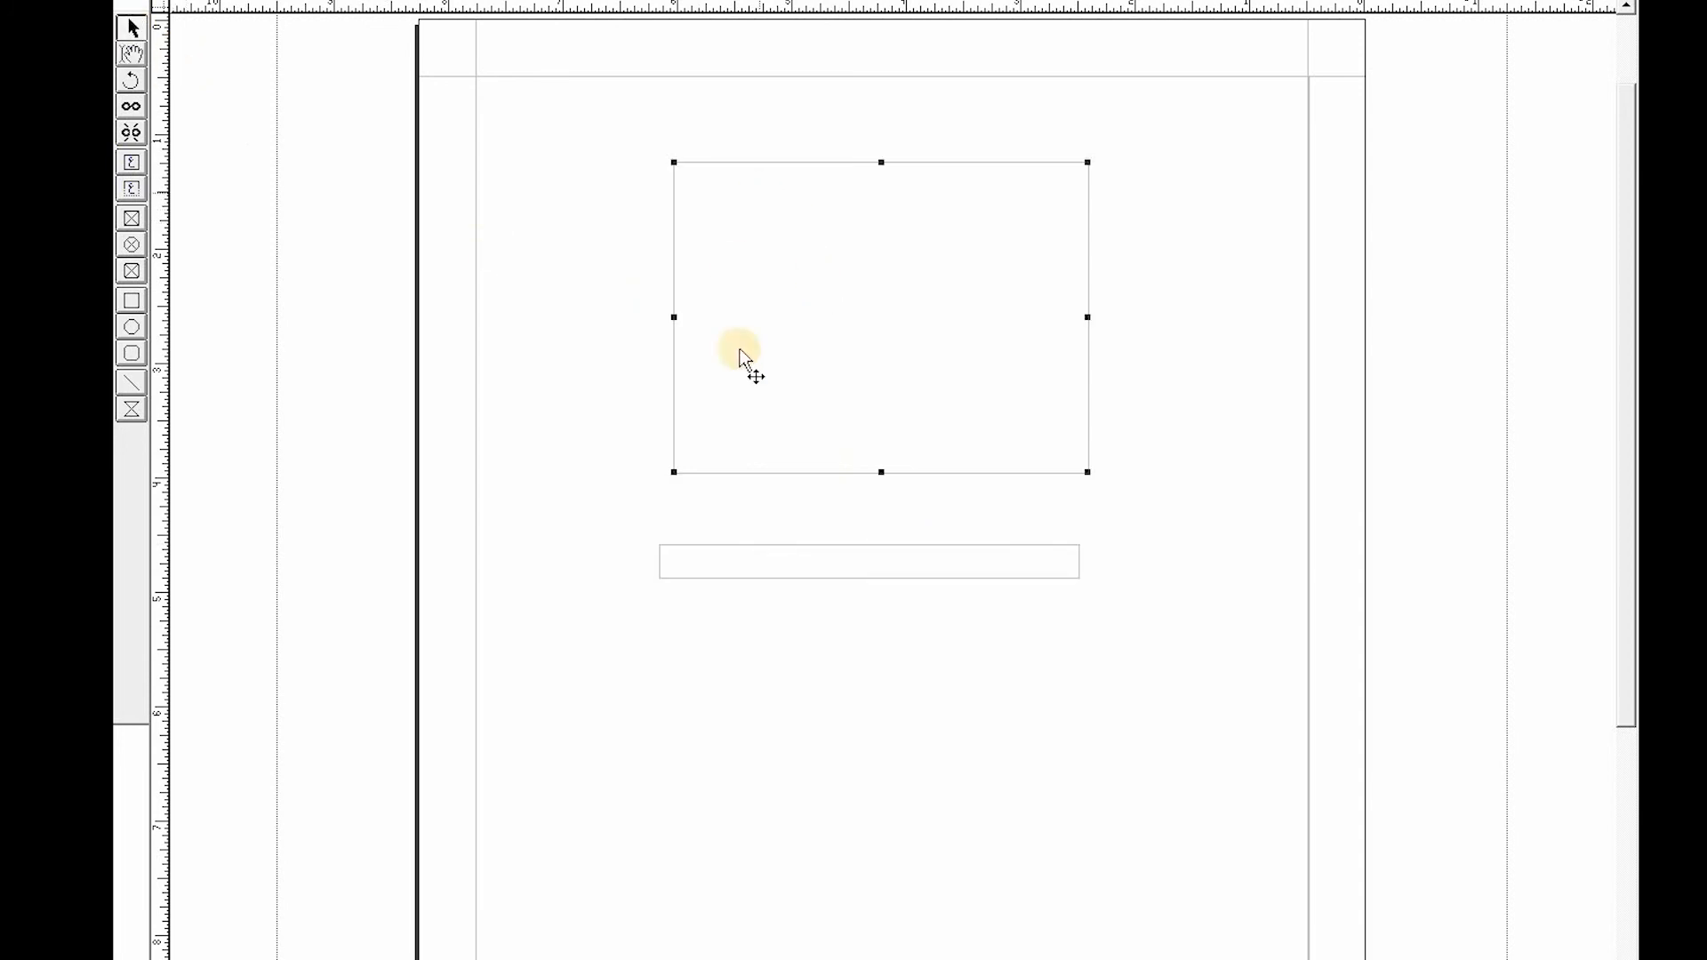
drag(881, 472, 888, 224)
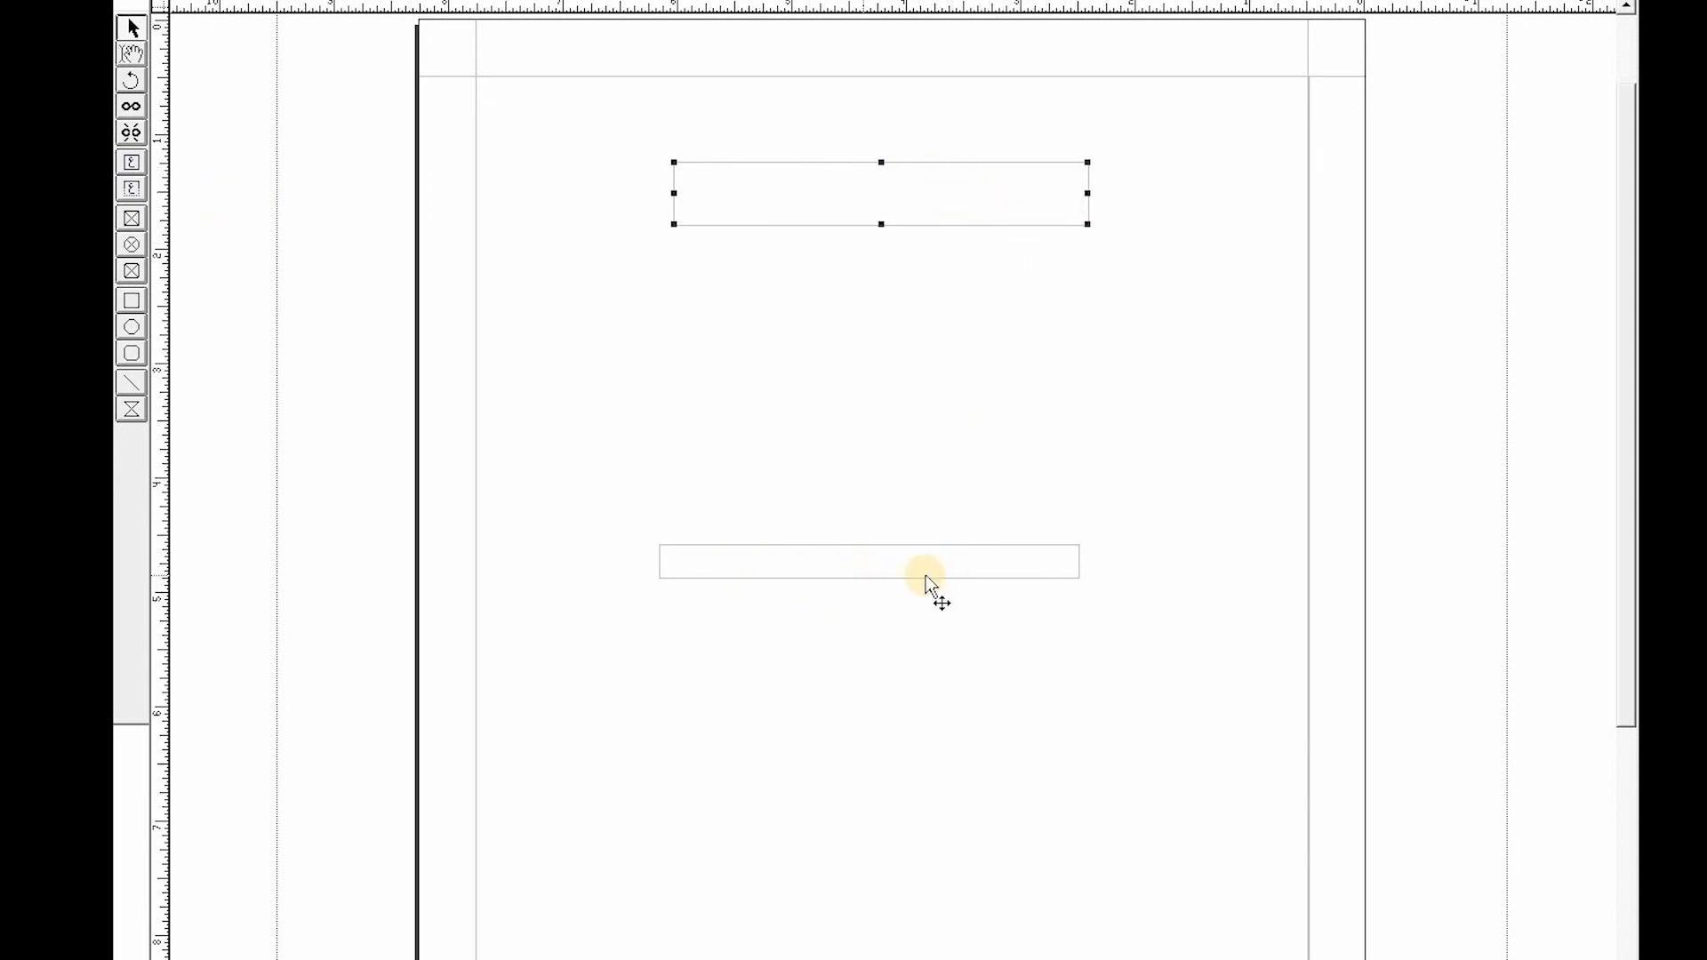
- Paste the Urdu sentence repeatedly into the thin lower box so it grows to fit the text
click(133, 55)
click(989, 569)
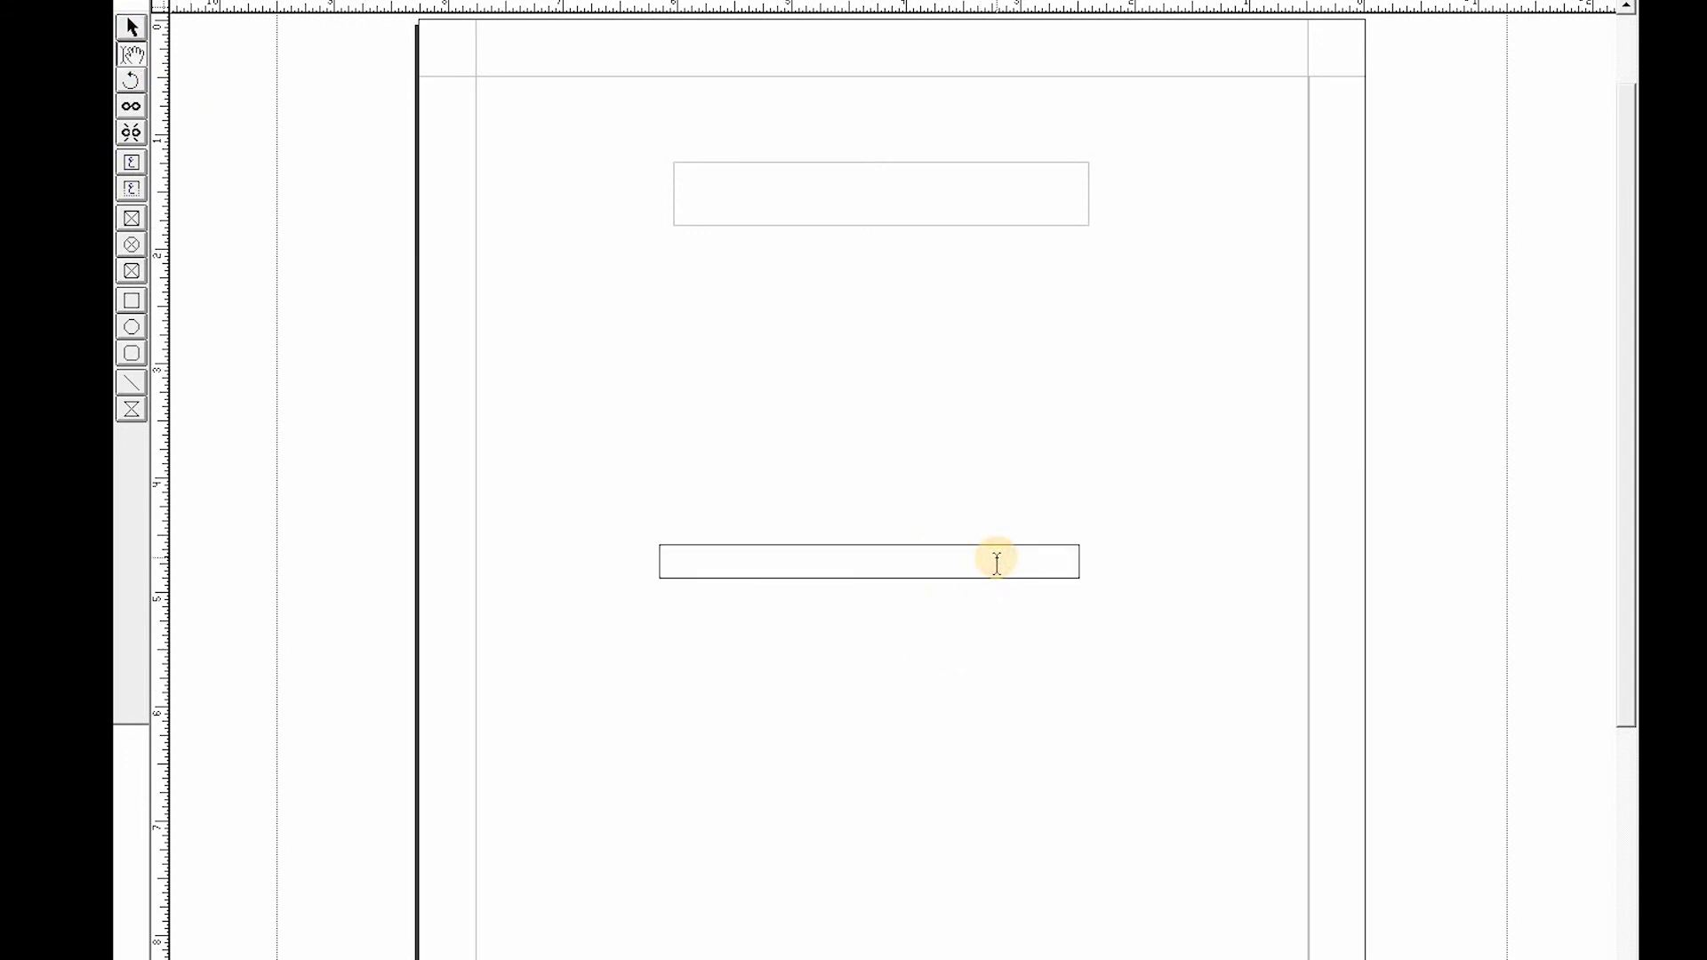
key(ctrl+v)
key(ctrl+v)
key(ctrl+v)
key(ctrl+v)
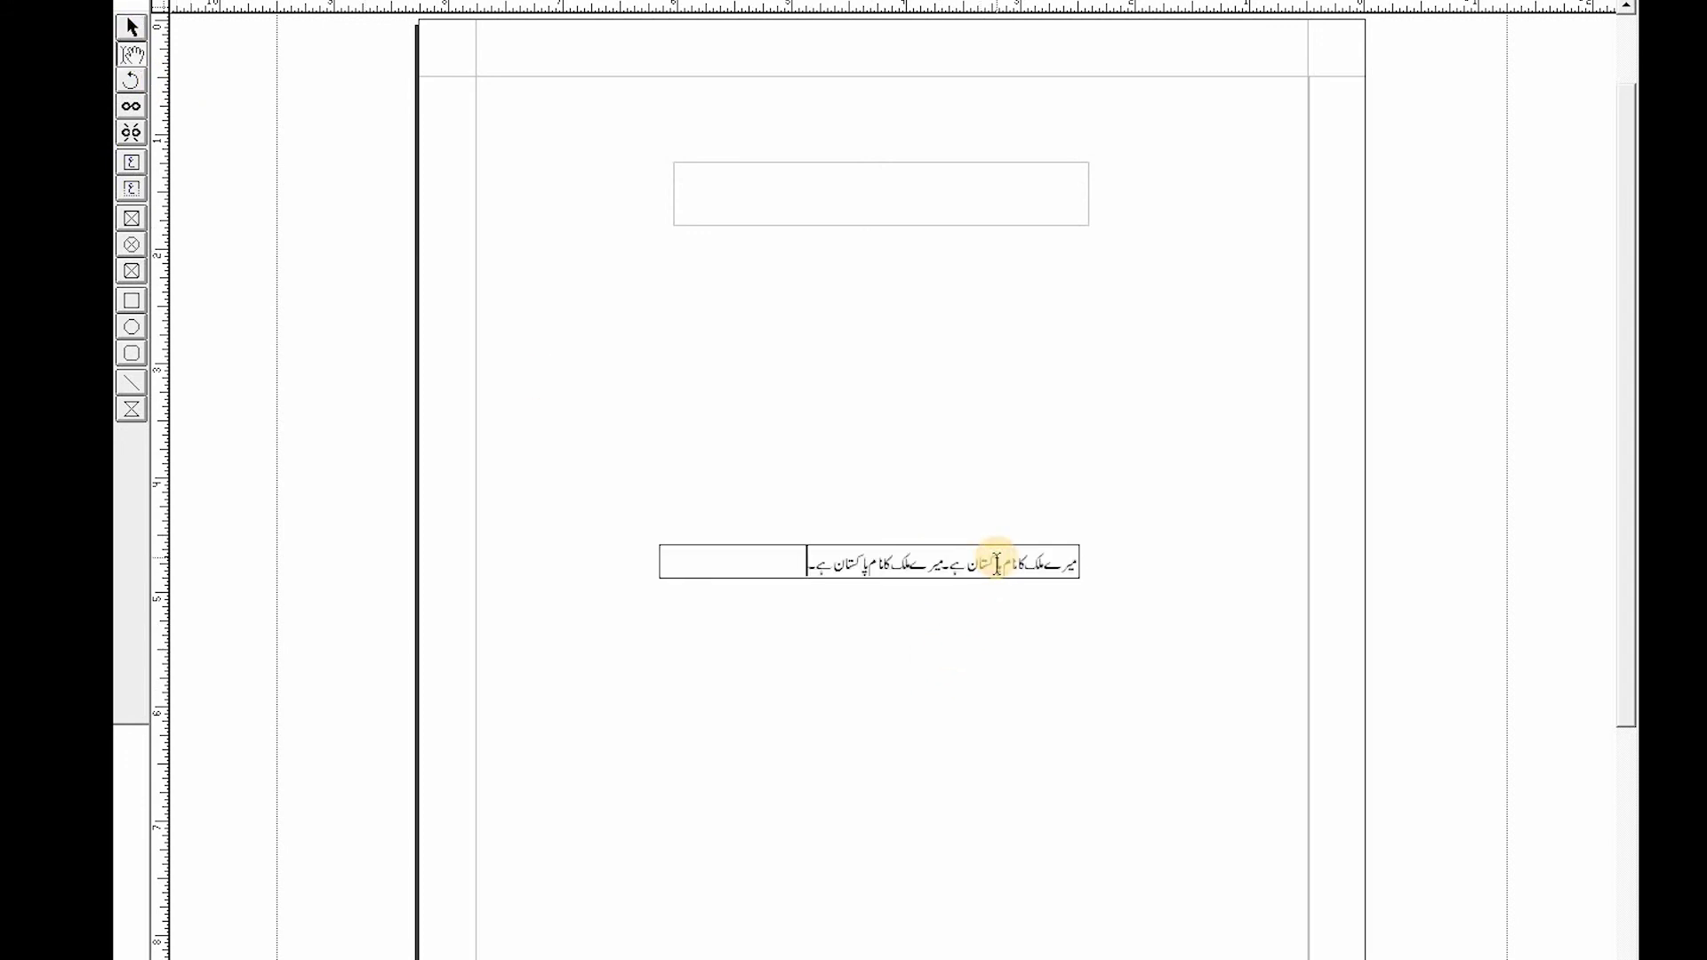
text(میرے ملک کا نام پاکستان ہے۔)
text(میرے ملک کا نام پاکستان ہے۔)
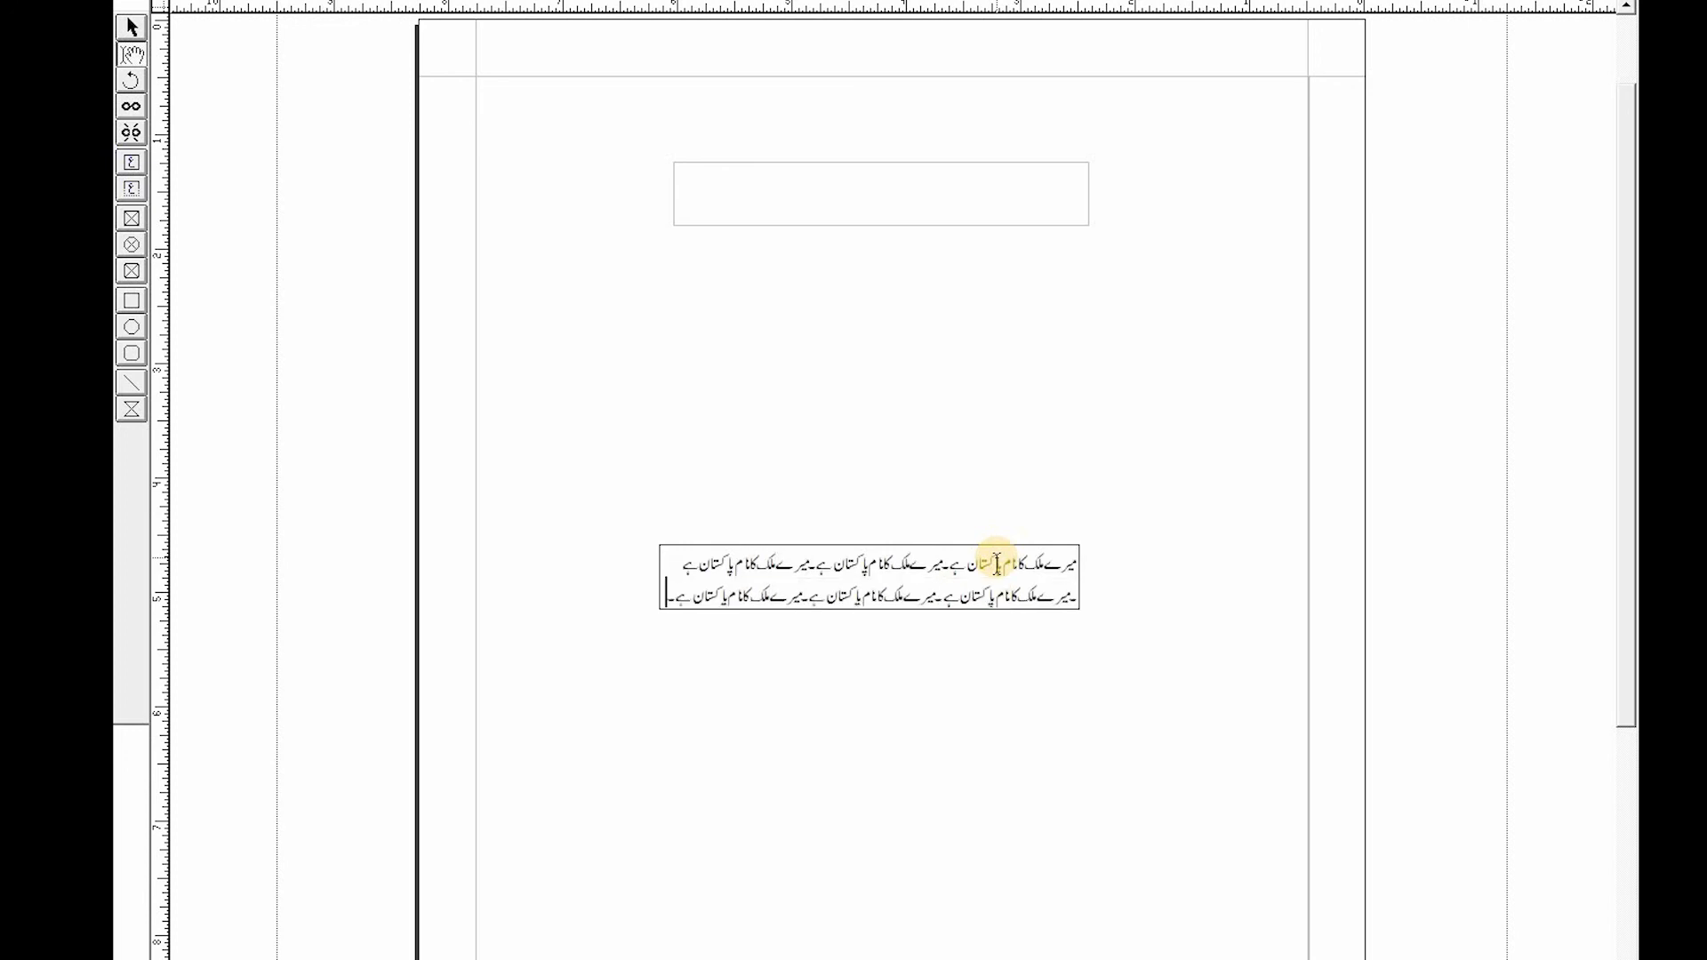
text(میرے ملک کا نام پاکستان ہے۔)
text(میرے ملک کا نام پاکستان ہے۔)
text(میرے ملک کا نام پاکستان ہے۔)
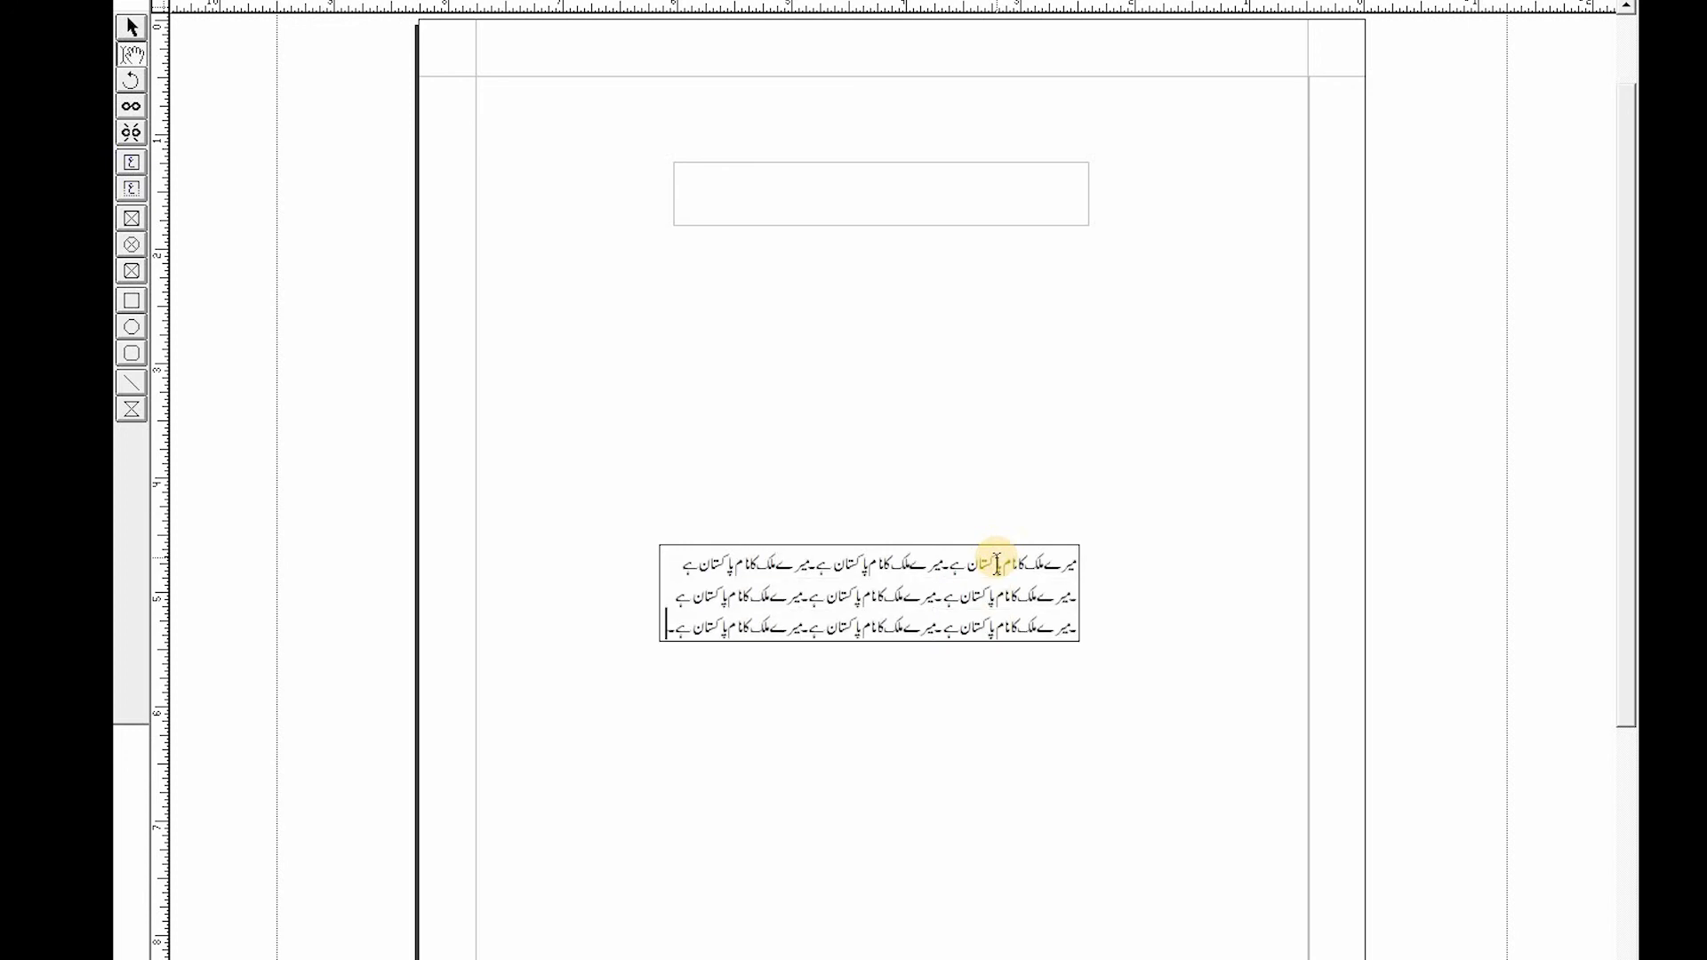
text(میرے ملک کا نام پاکستان ہے۔)
text(میرے ملک کا نام پاکستان ہے۔)
key(ctrl+v)
key(ctrl+v)
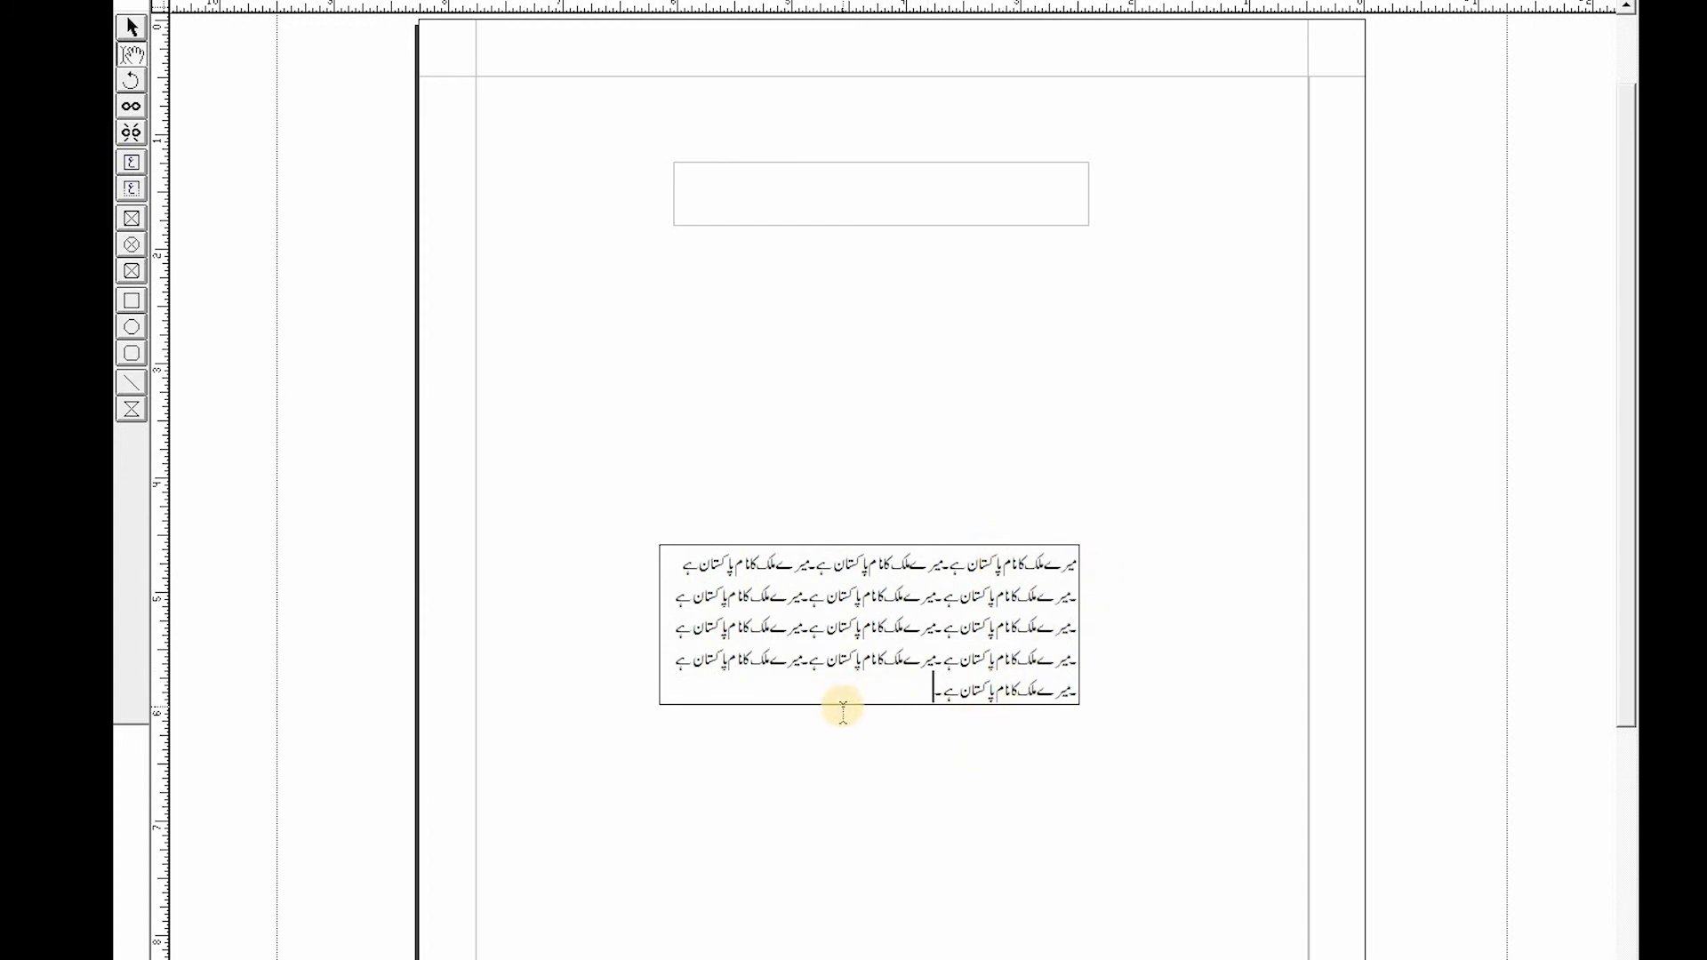
text(میرے ملک کا نام پاکستان ہے۔)
text(میرے ملک کا نام پاکستان ہے۔)
text(میرے ملک کا نام پاکستان ہے-)
text(میرے ملک کا نام پاکستان ہے-)
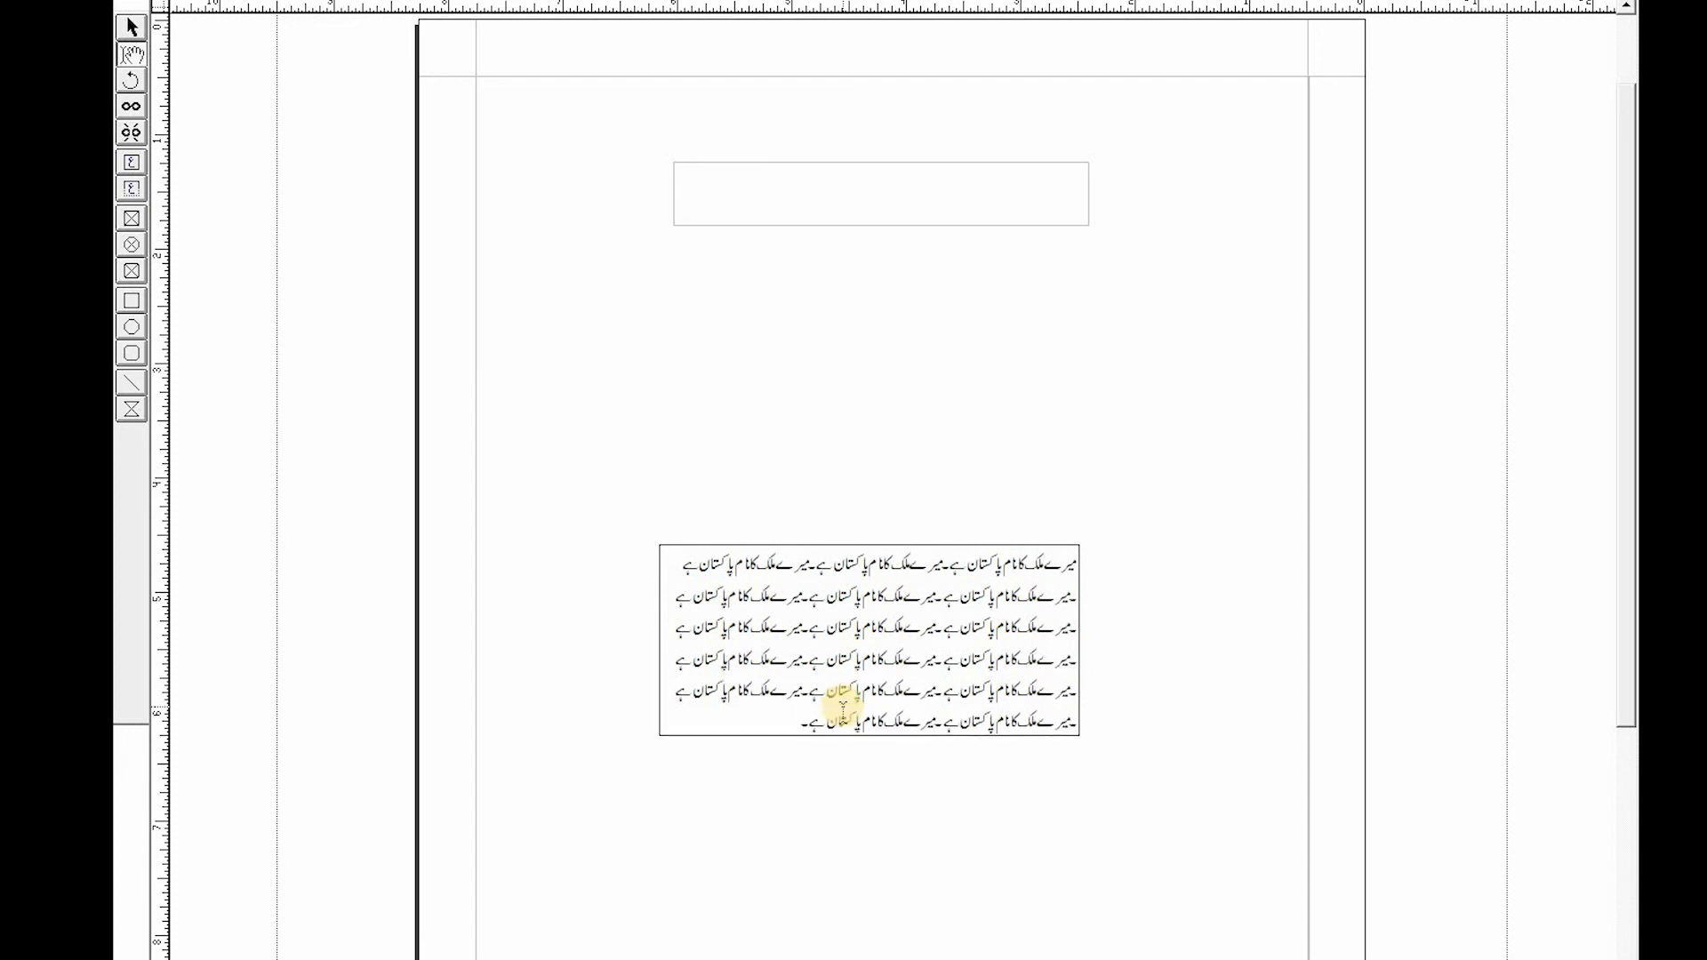
text(میرے ملک کا نام پاکستان ہے-)
- Switch to the other InPage document containing the Urdu paragraph about computers
click(1004, 187)
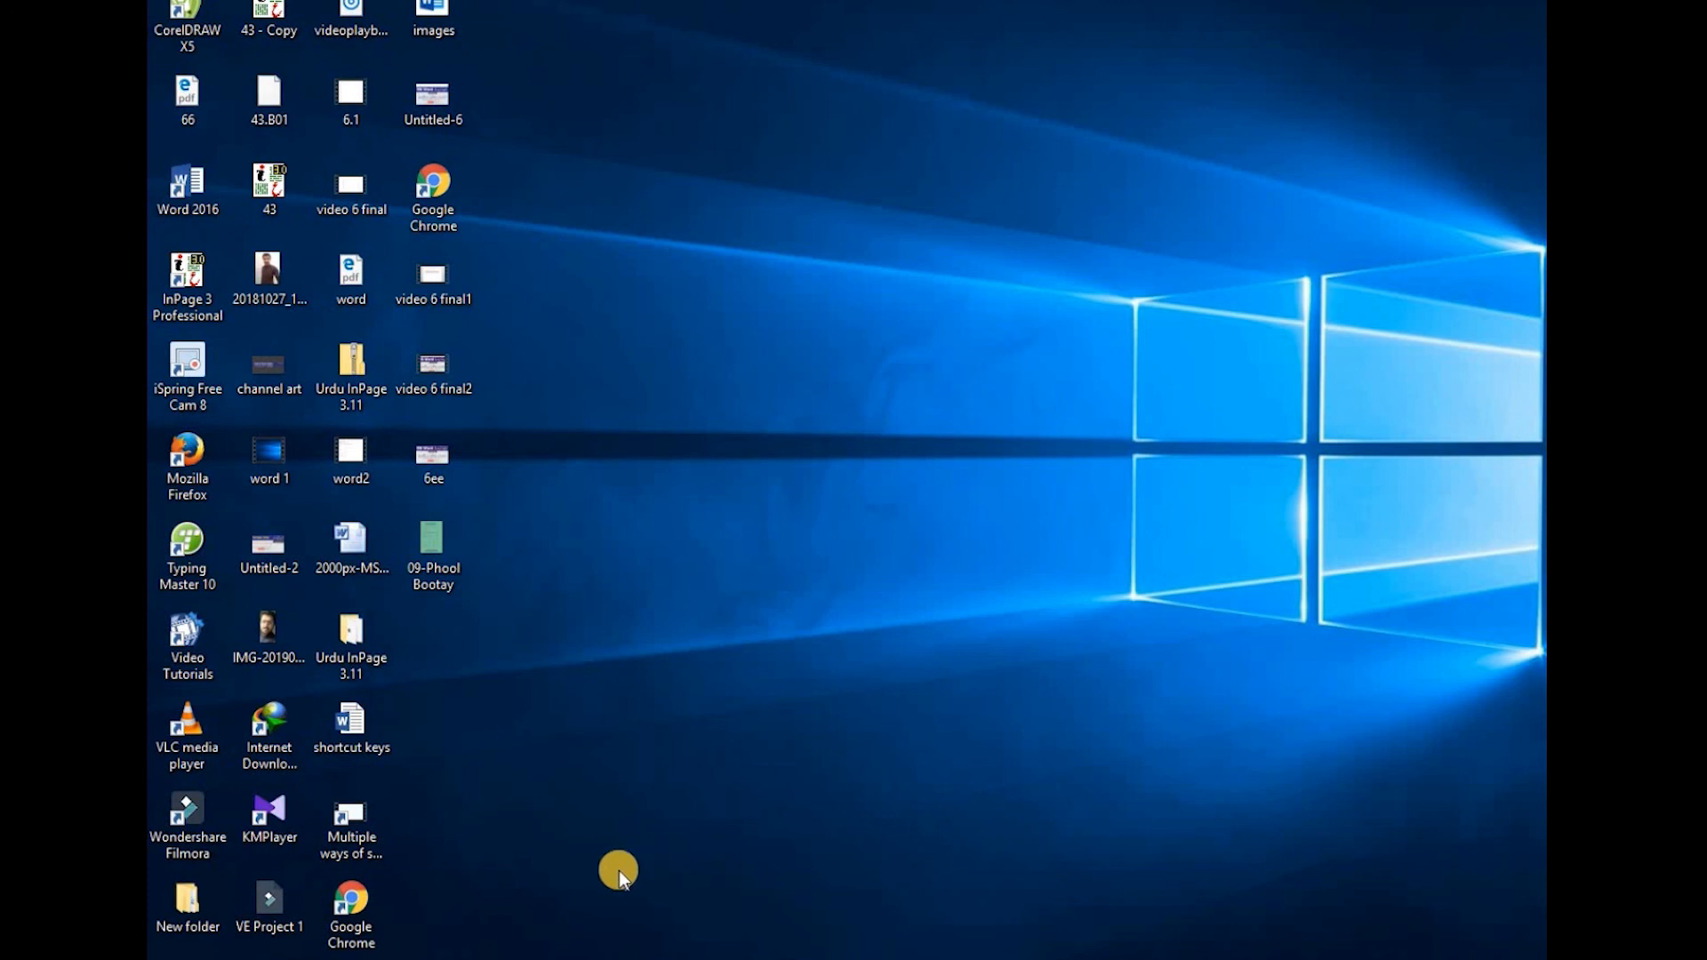
click(545, 936)
click(1508, 29)
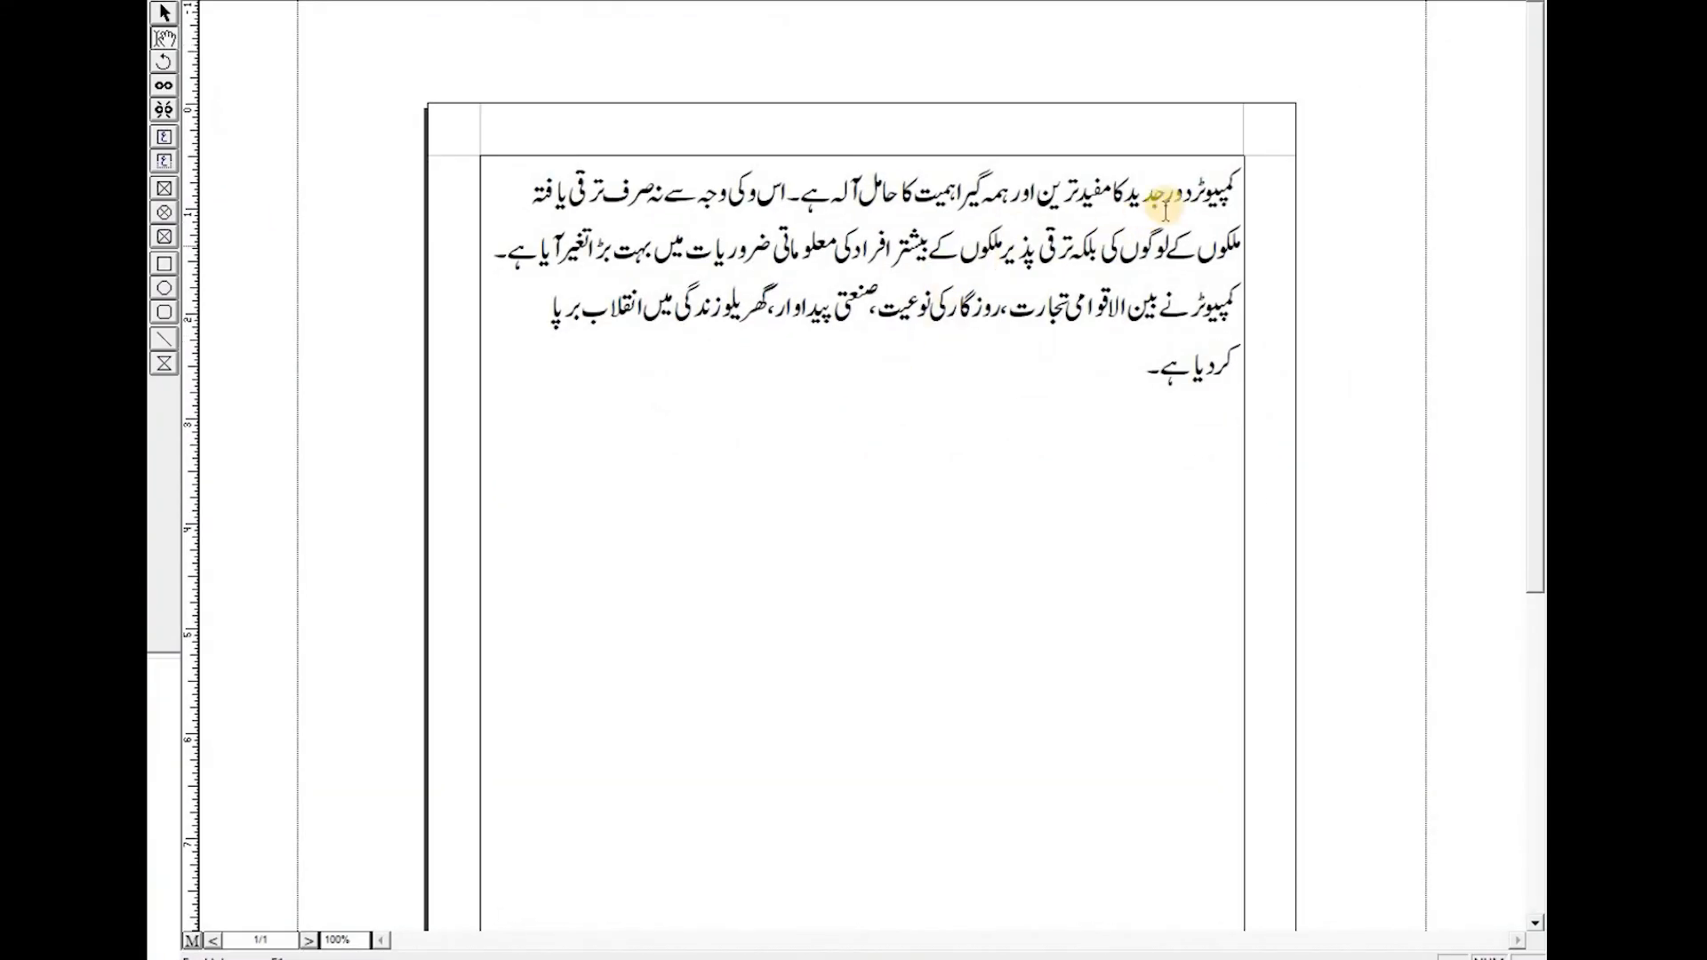
- Examine the paragraph and the page below it by selecting the text and scrolling through the page
drag(1238, 182, 745, 427)
scroll(1052, 449, down, 3)
scroll(1052, 449, down, 3)
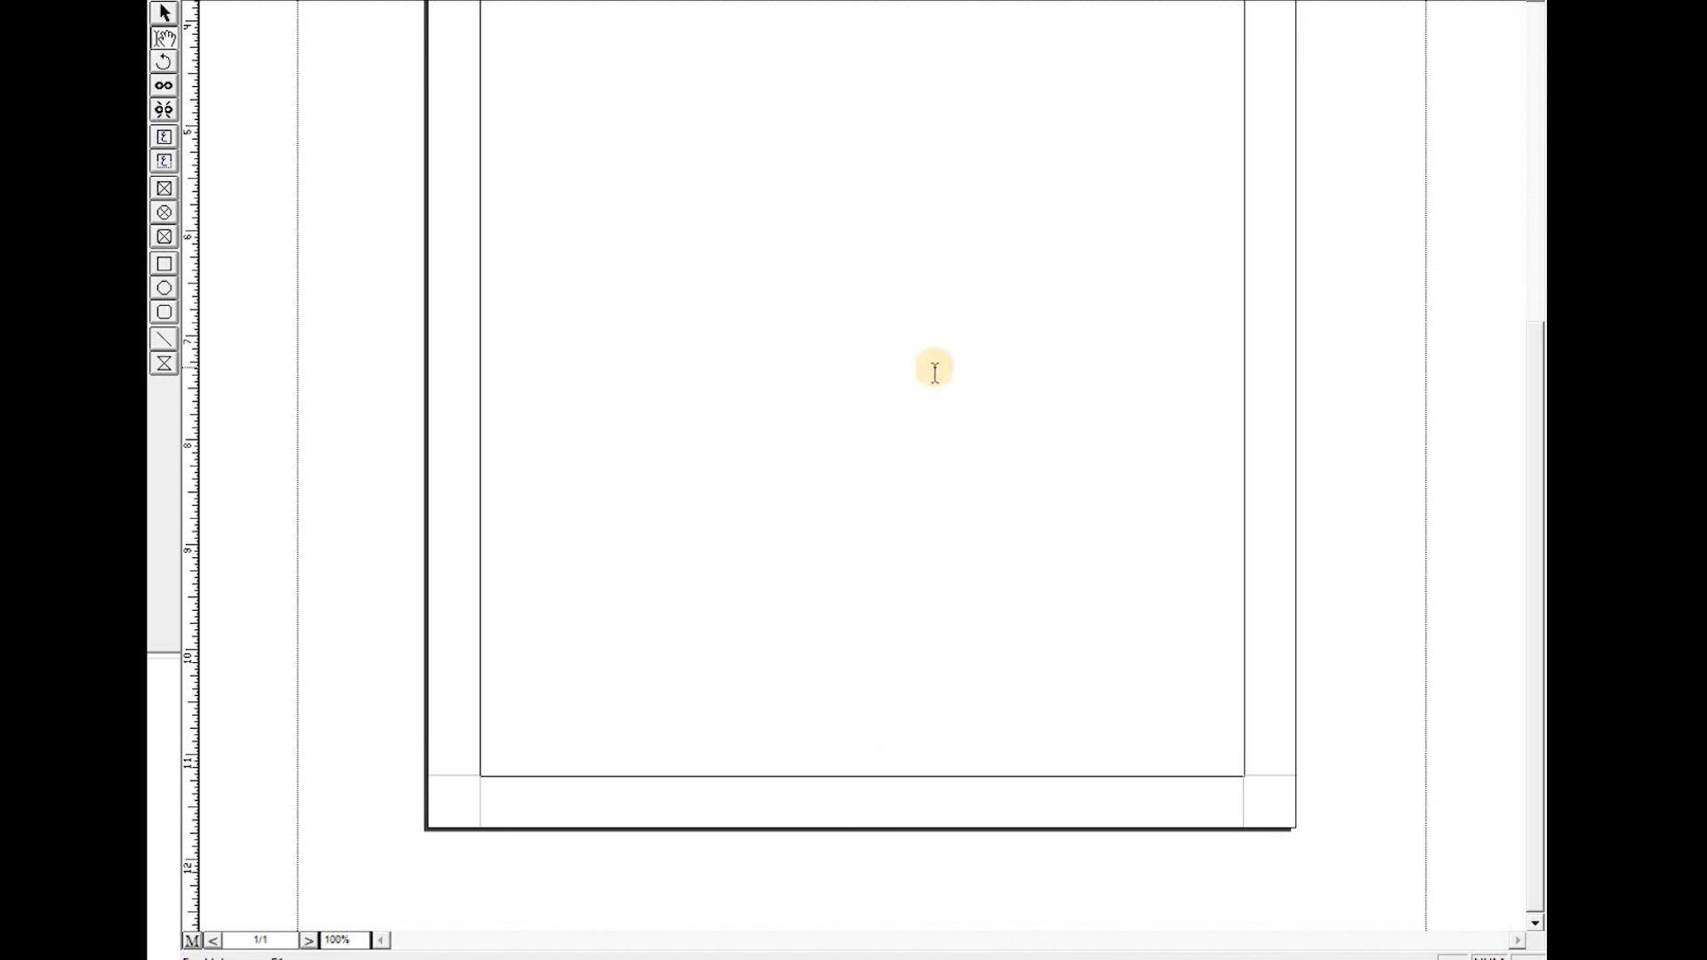
scroll(934, 370, up, 6)
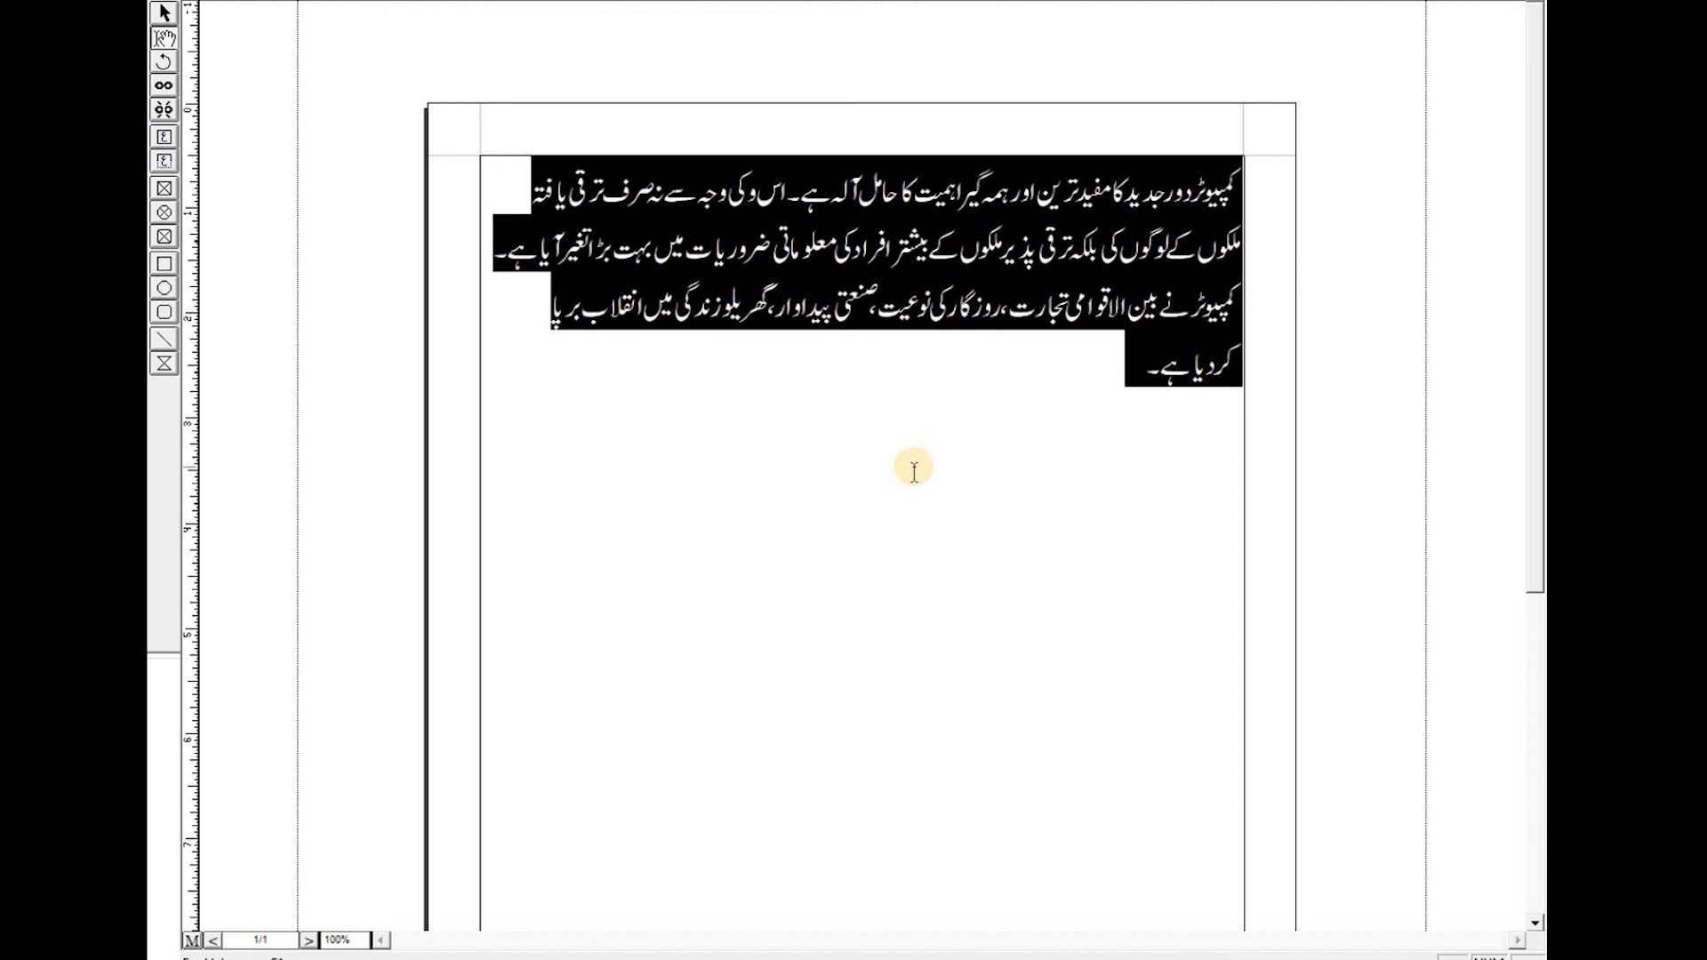
click(1006, 415)
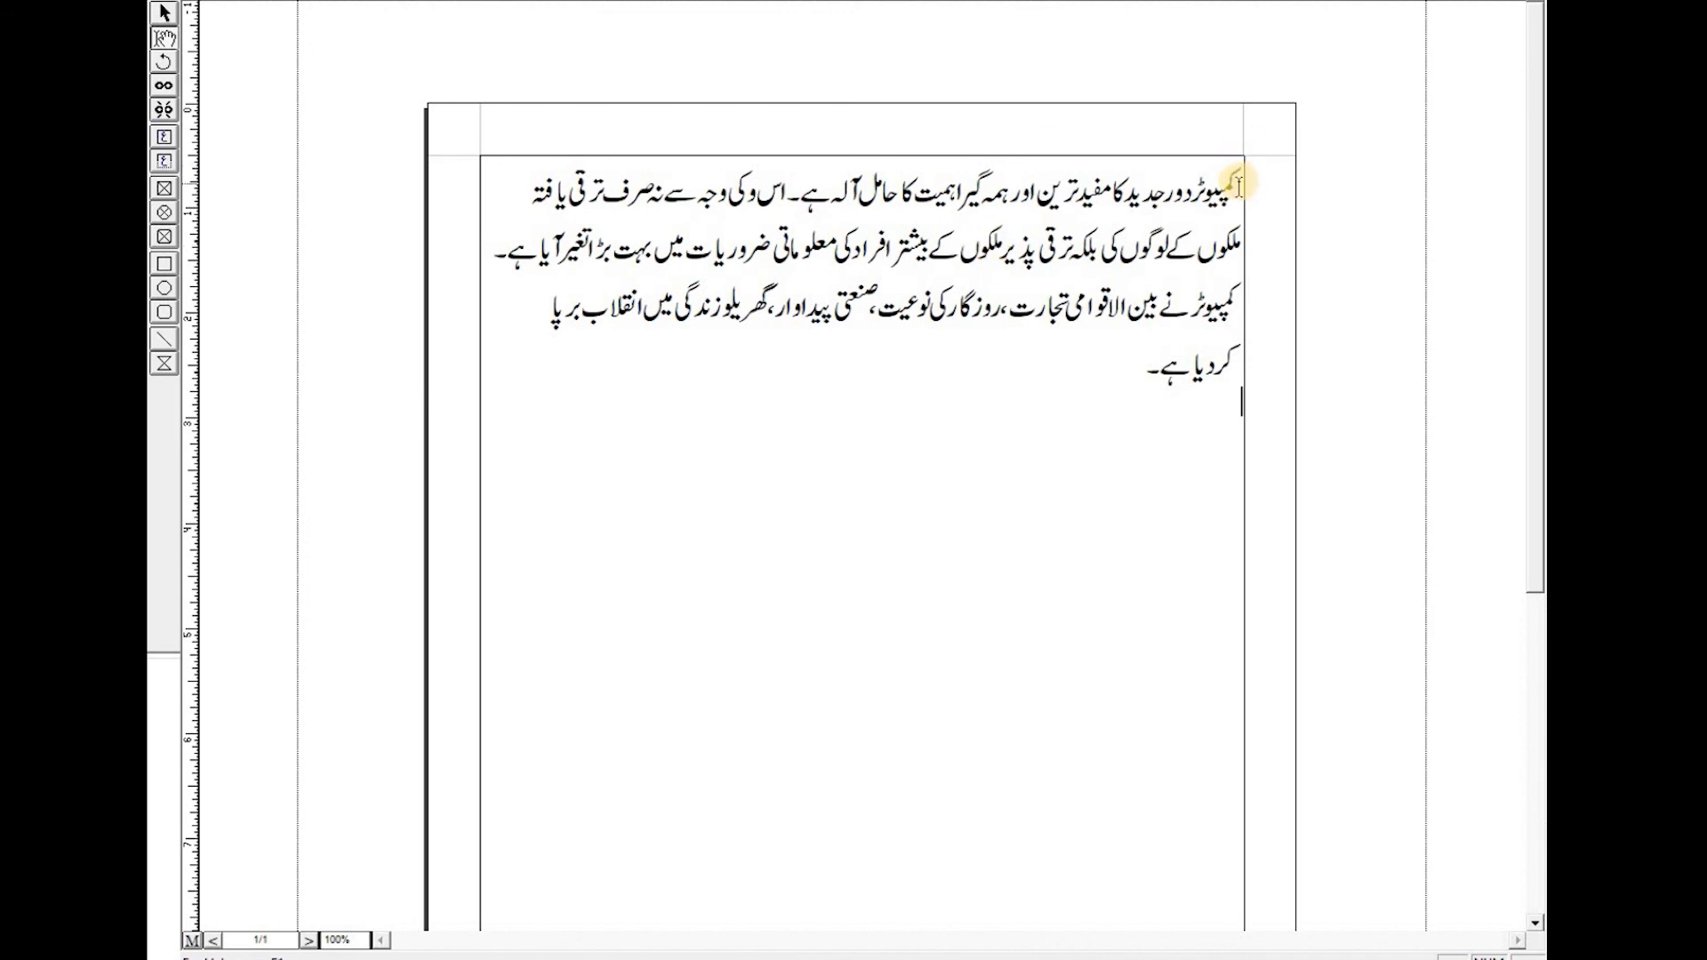
drag(1239, 187, 1101, 411)
click(1101, 410)
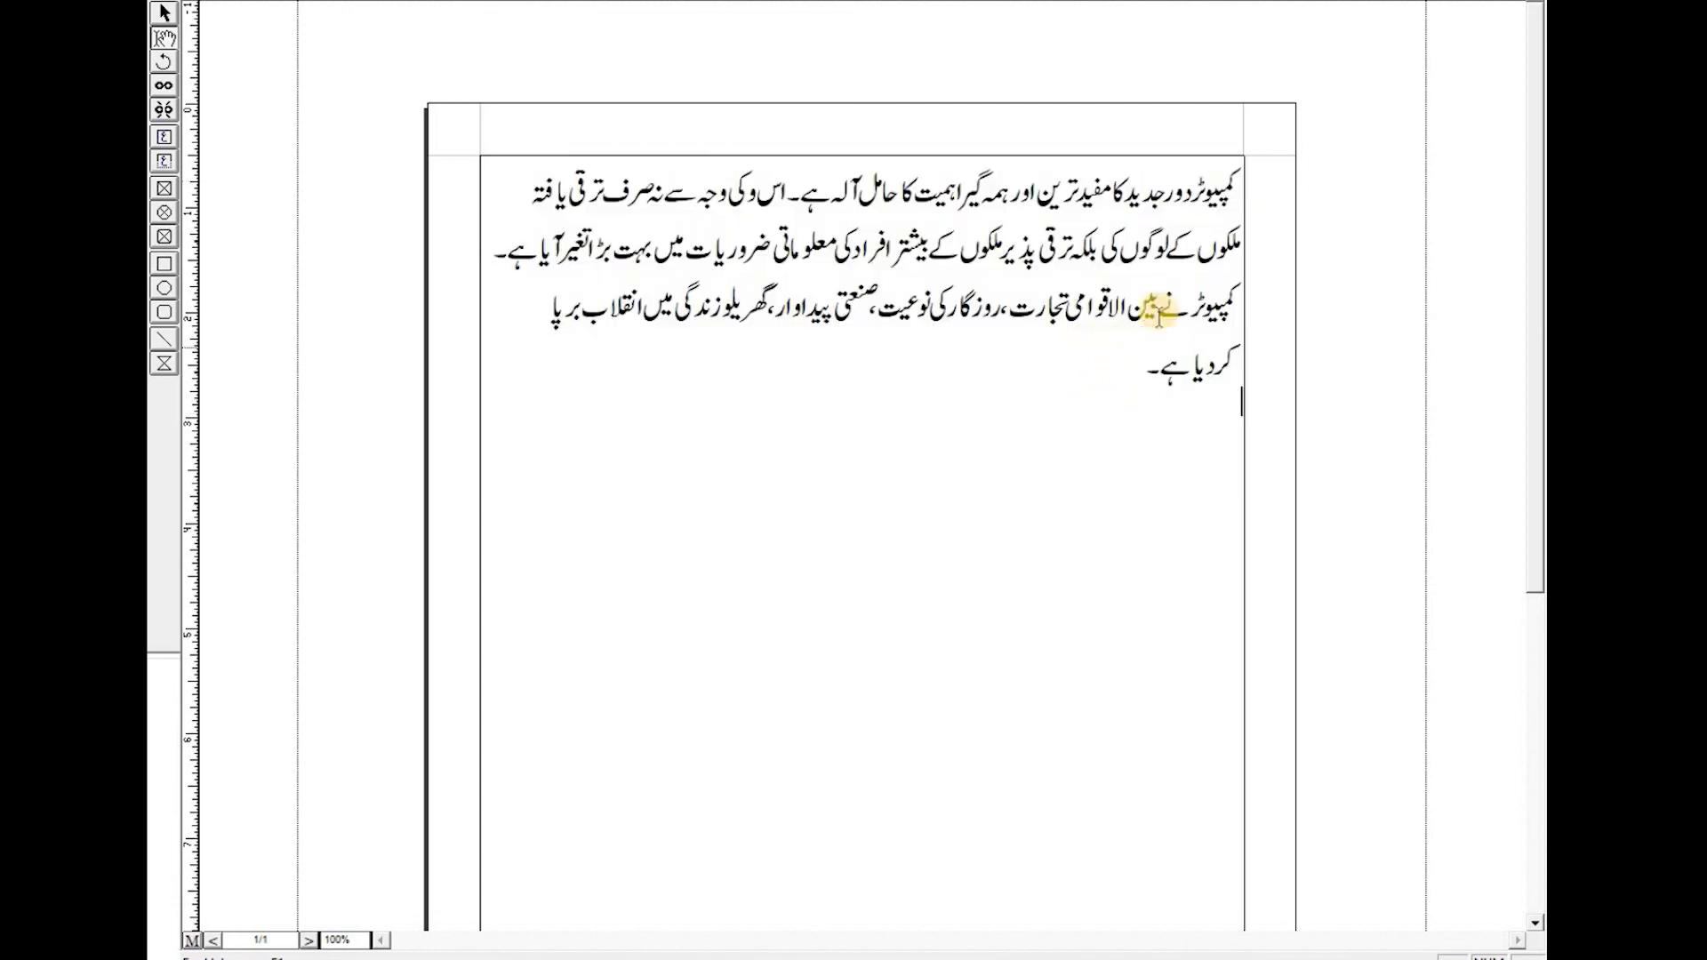
drag(1239, 182, 1115, 349)
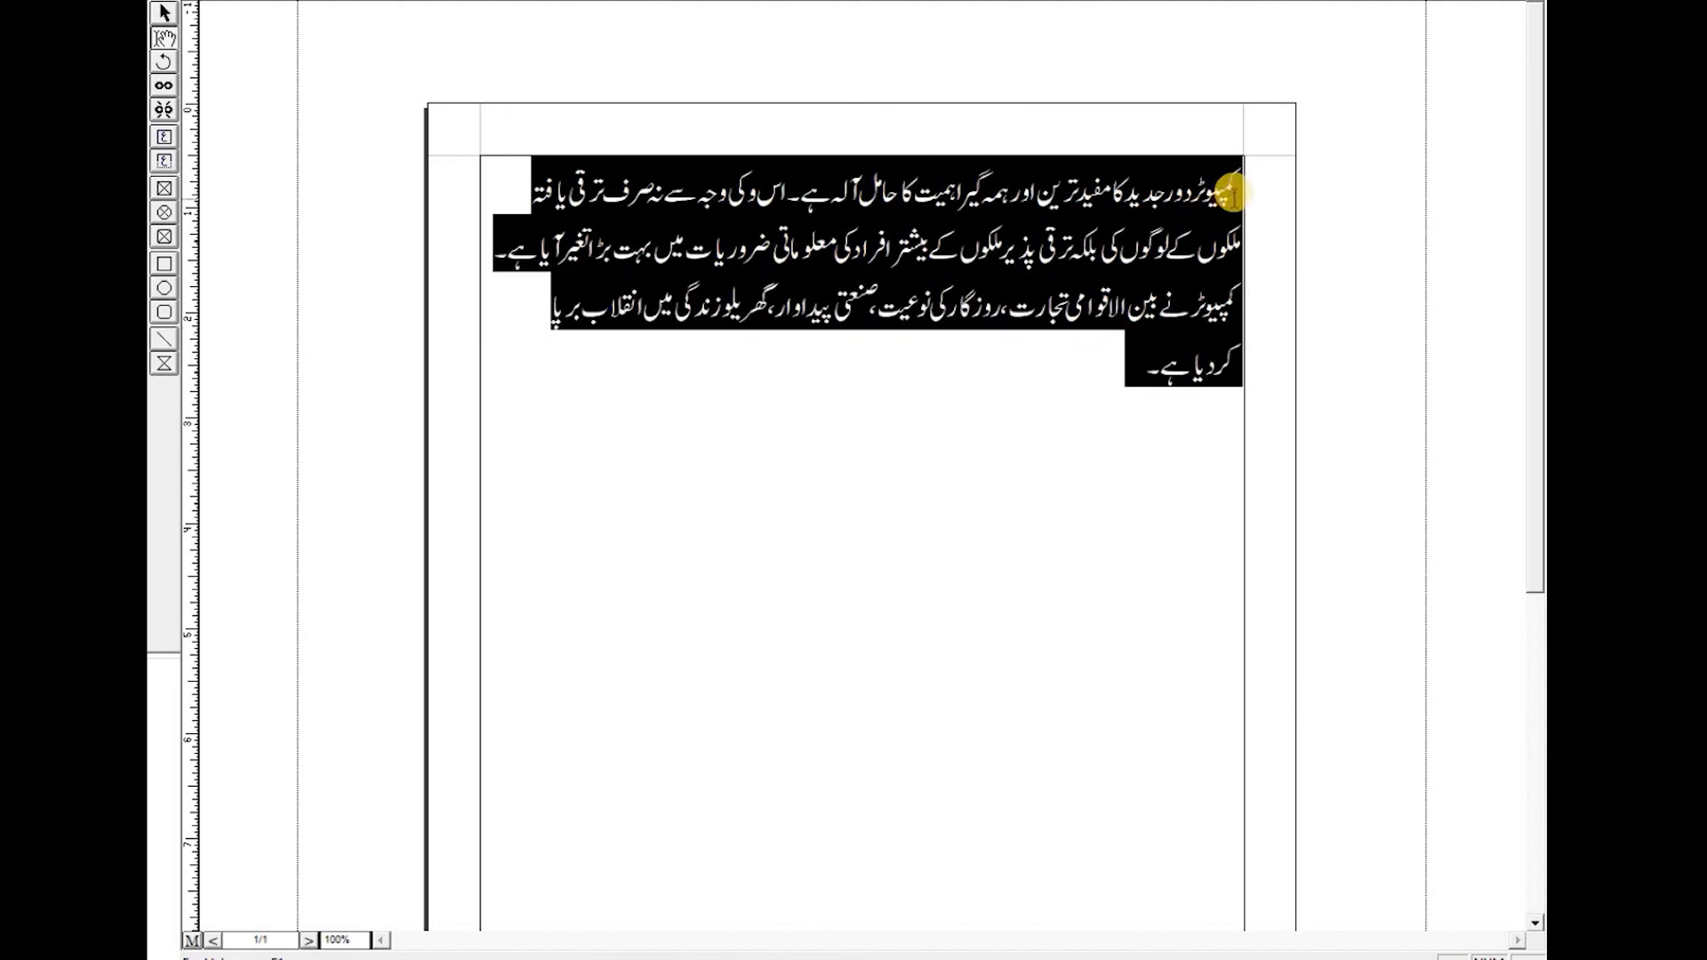
click(1103, 363)
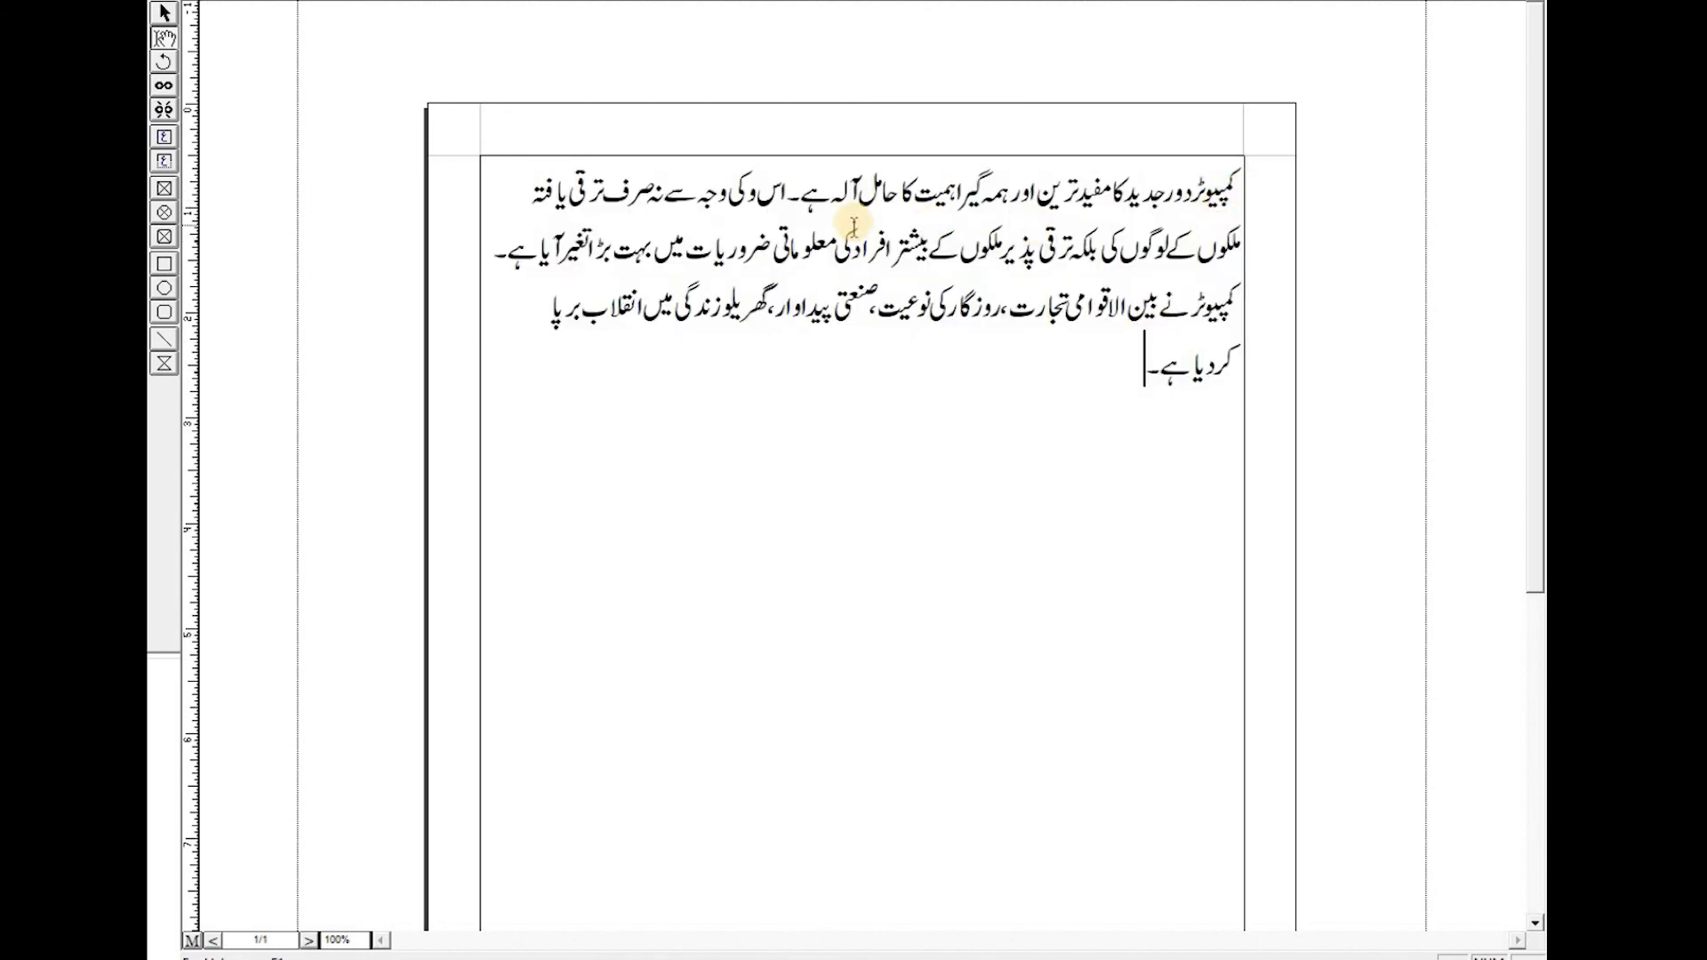
- Insert a footnote at the end of the paragraph's first sentence
click(803, 194)
click(366, 0)
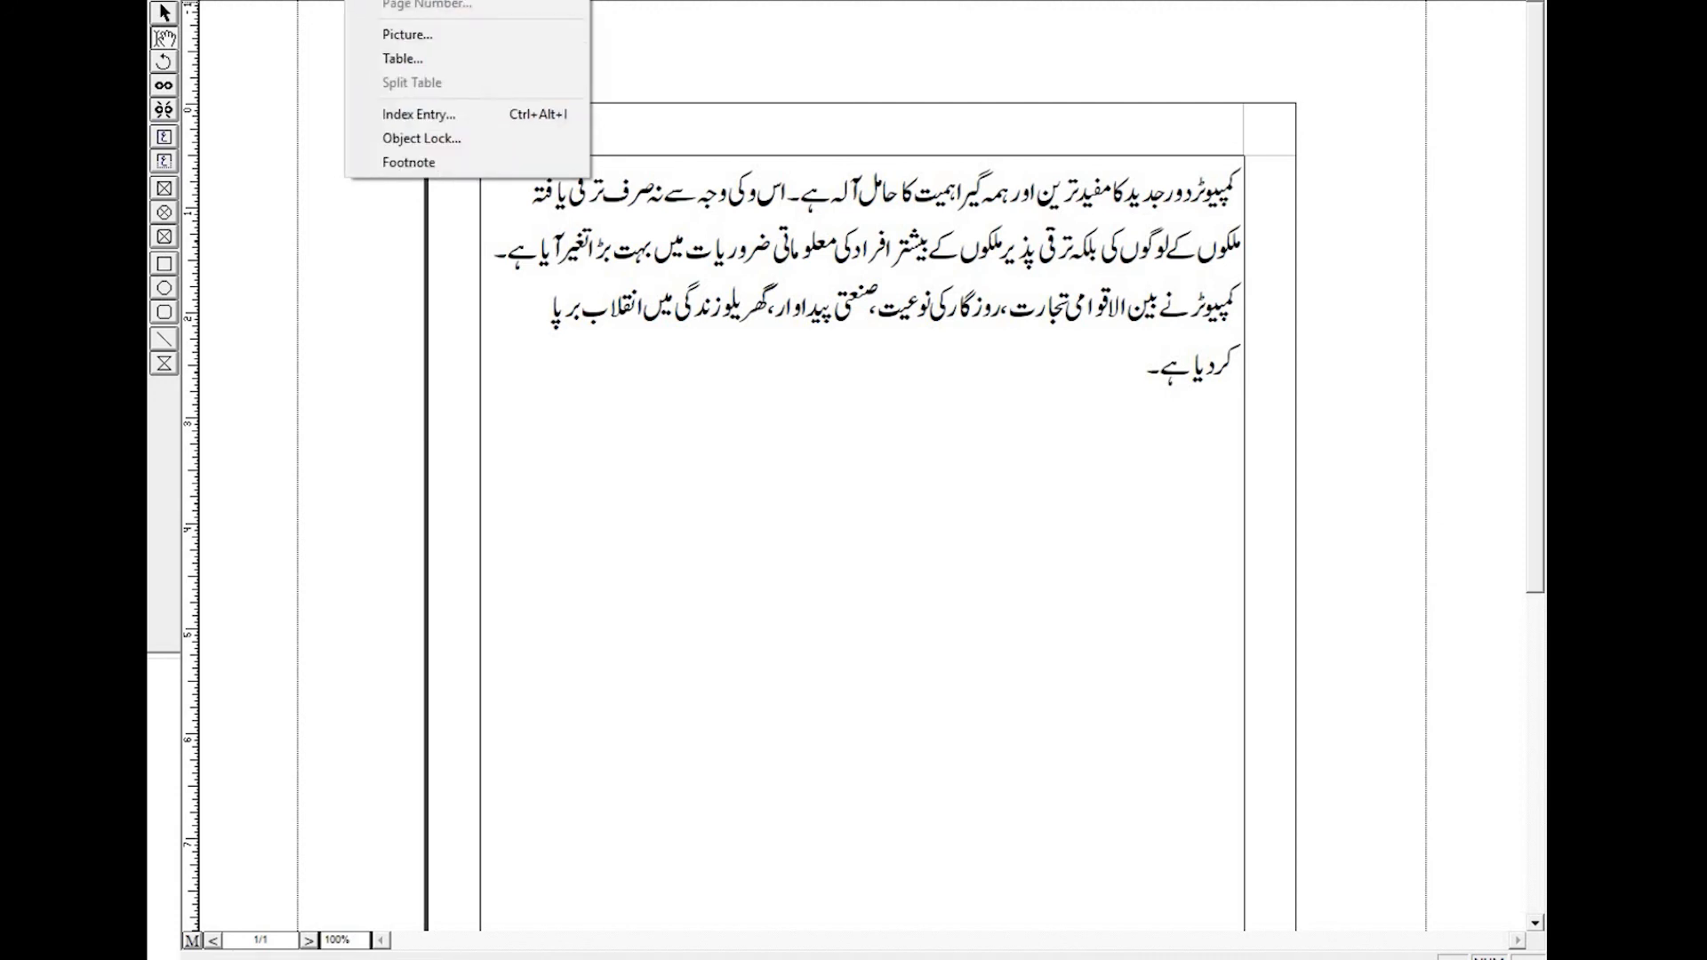
click(412, 163)
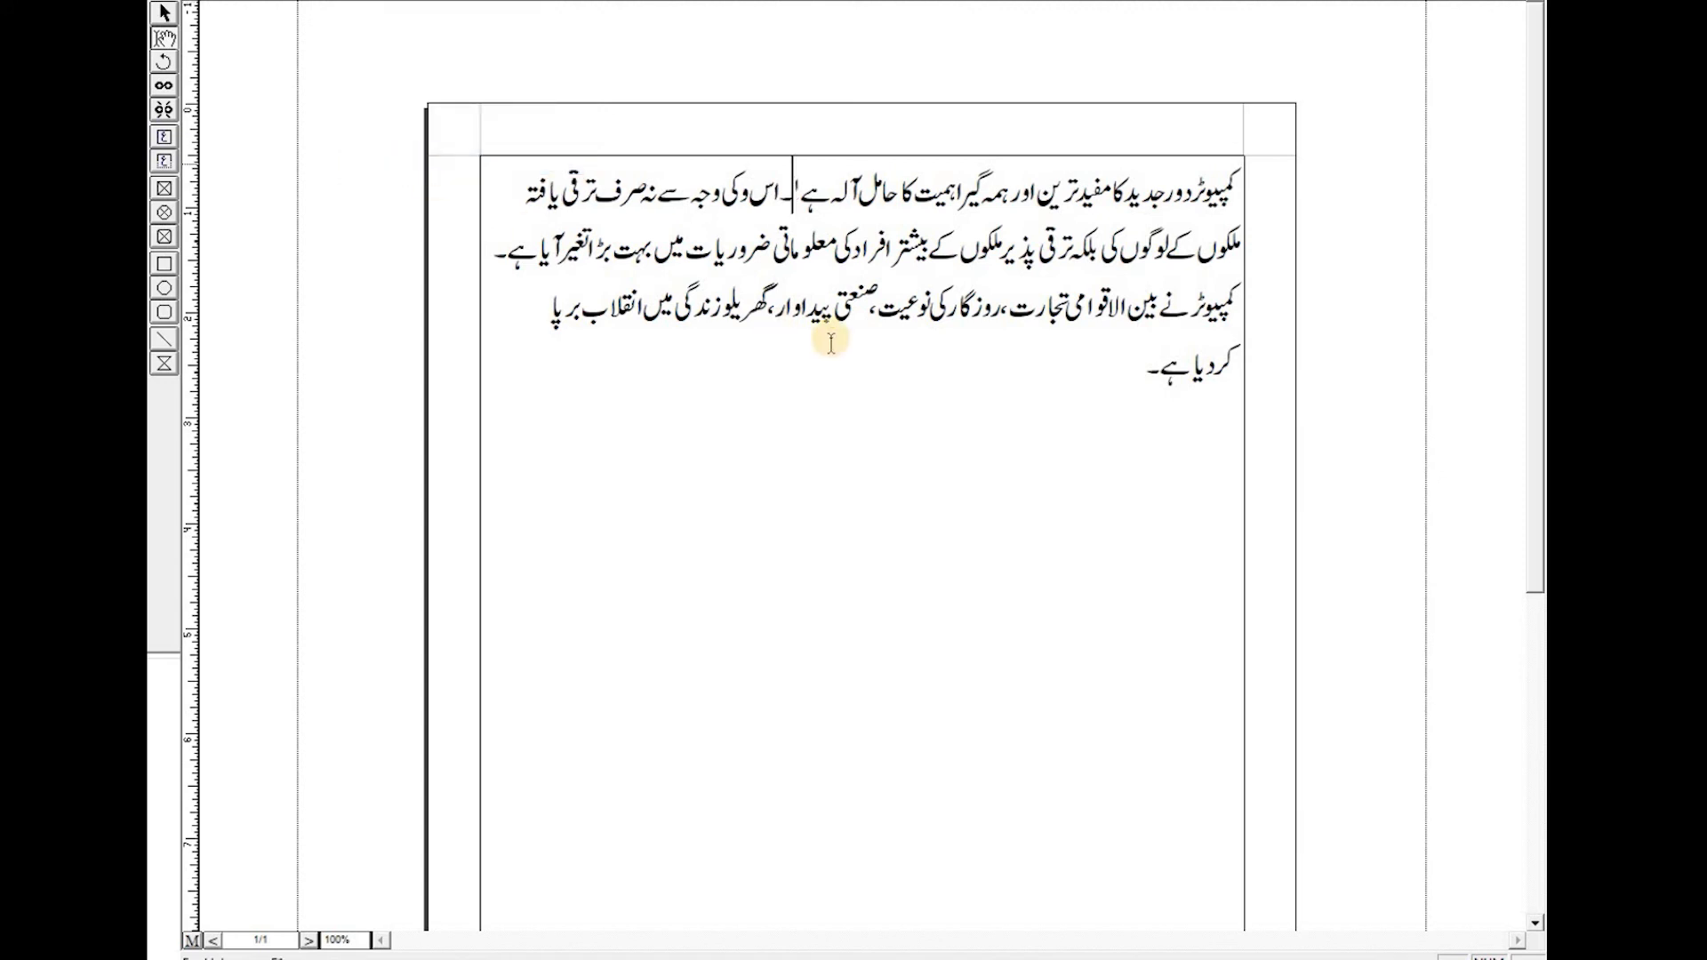
click(791, 187)
drag(793, 187, 801, 188)
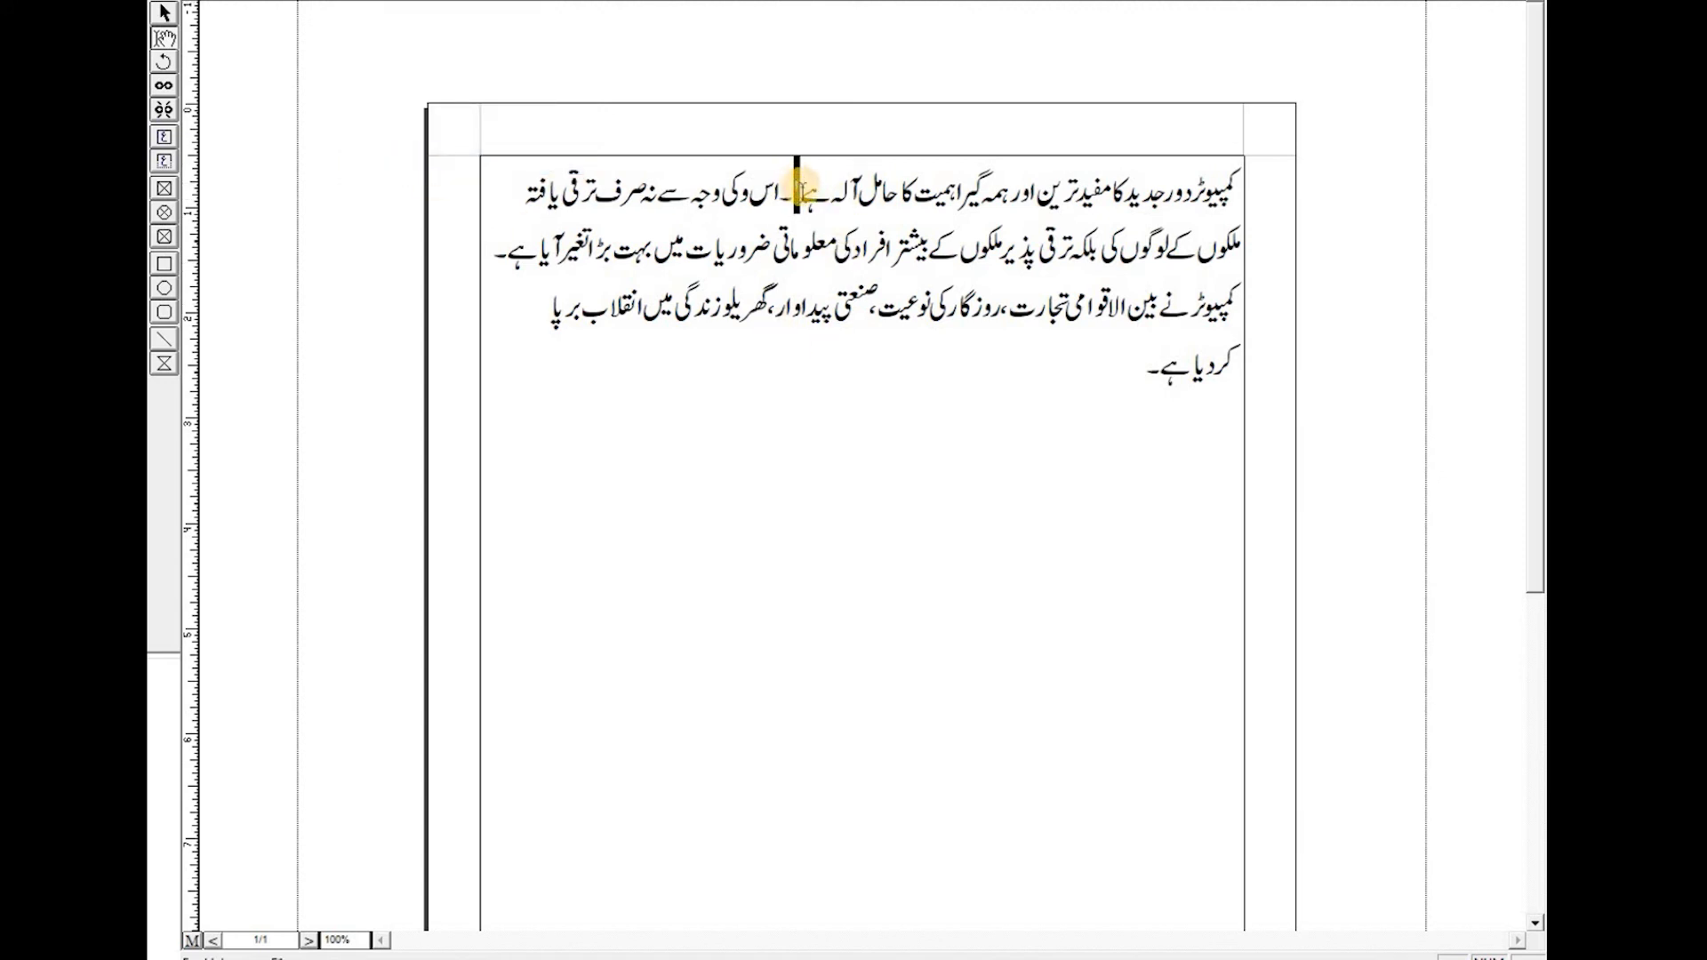
scroll(806, 216, down, 4)
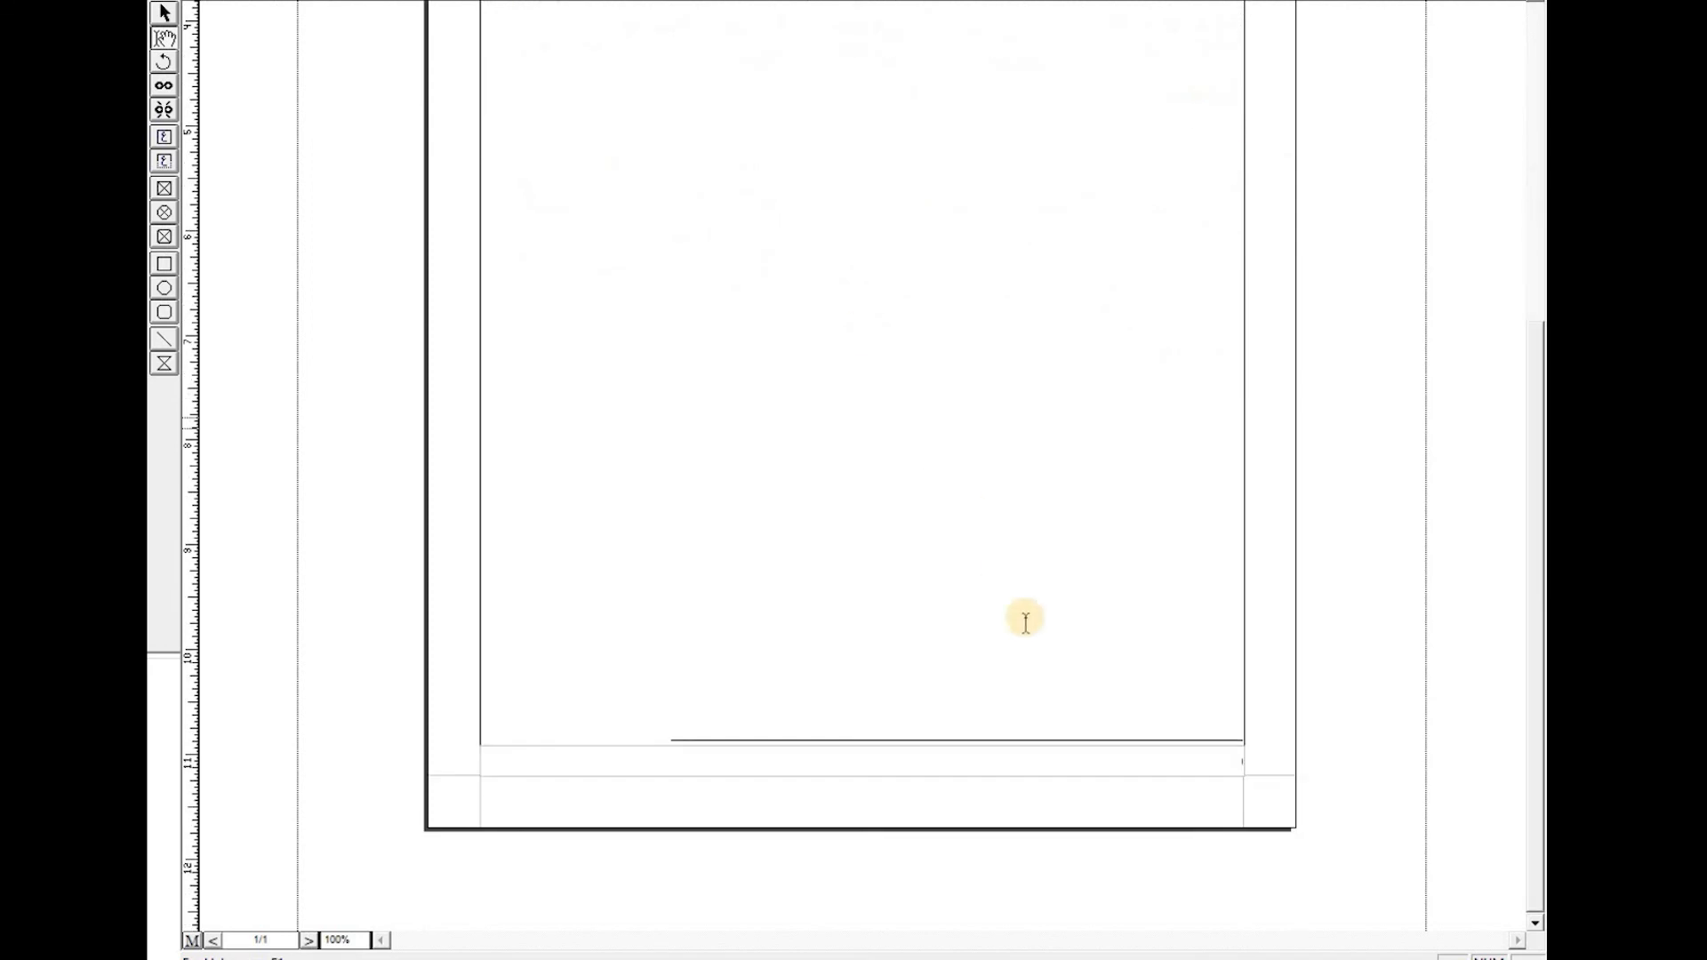
- Insert a footnote at the end of the paragraph's second sentence
click(1211, 758)
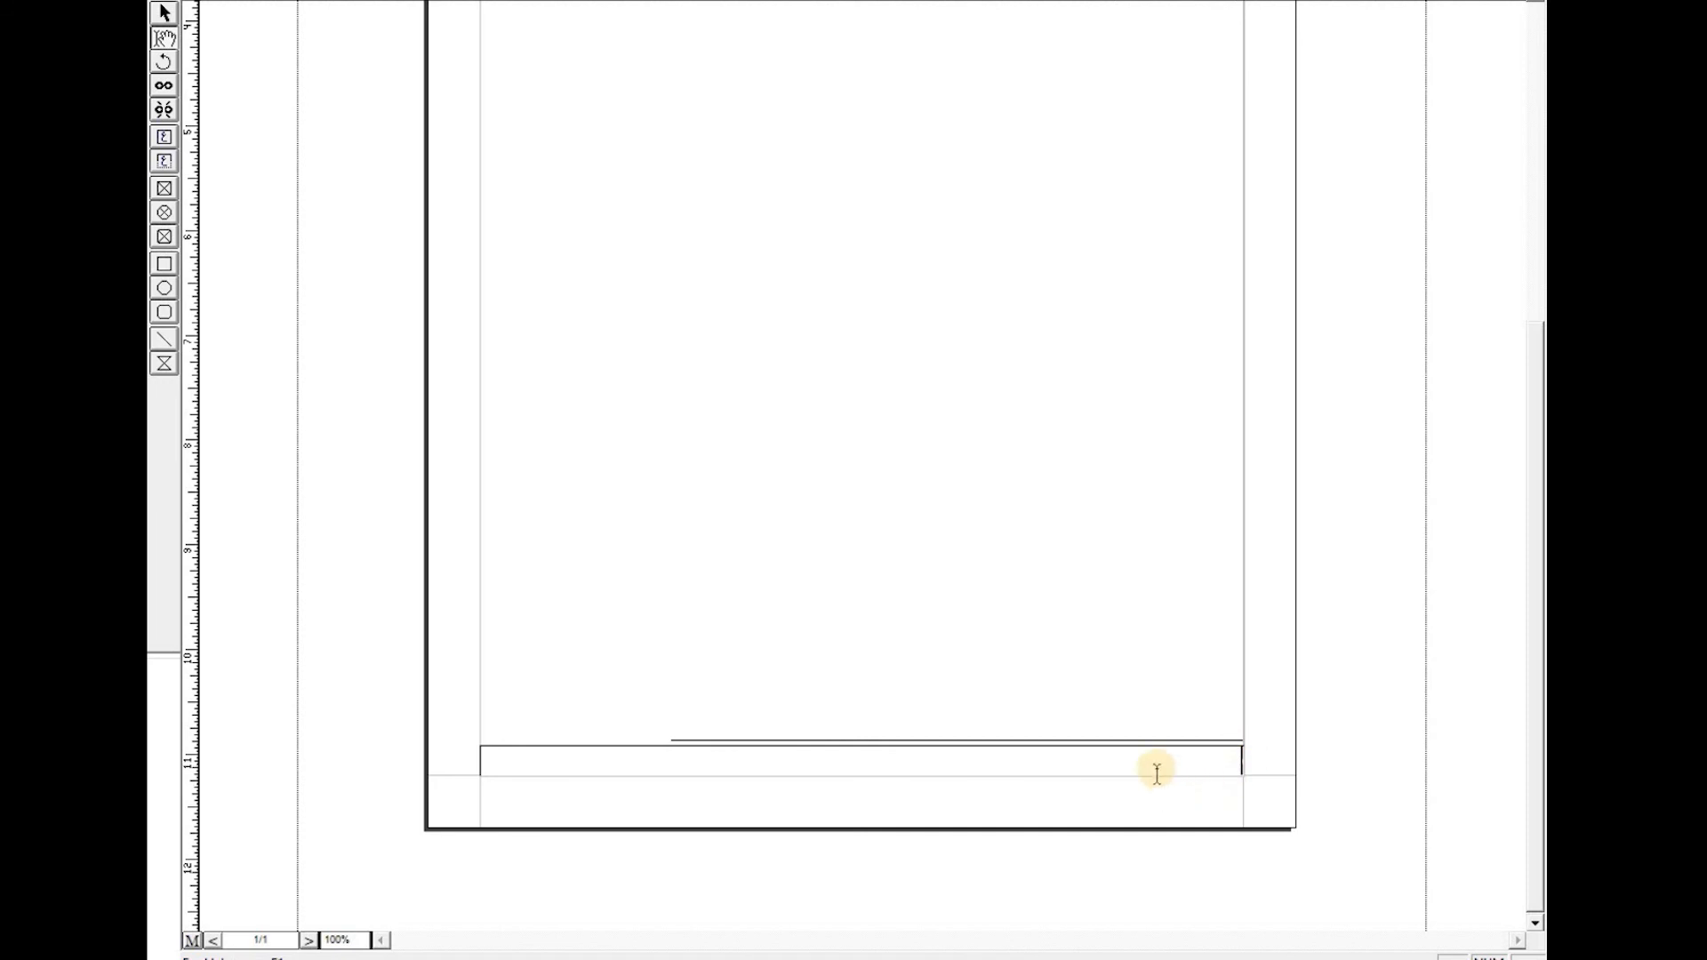
scroll(886, 260, up, 5)
scroll(886, 260, up, 2)
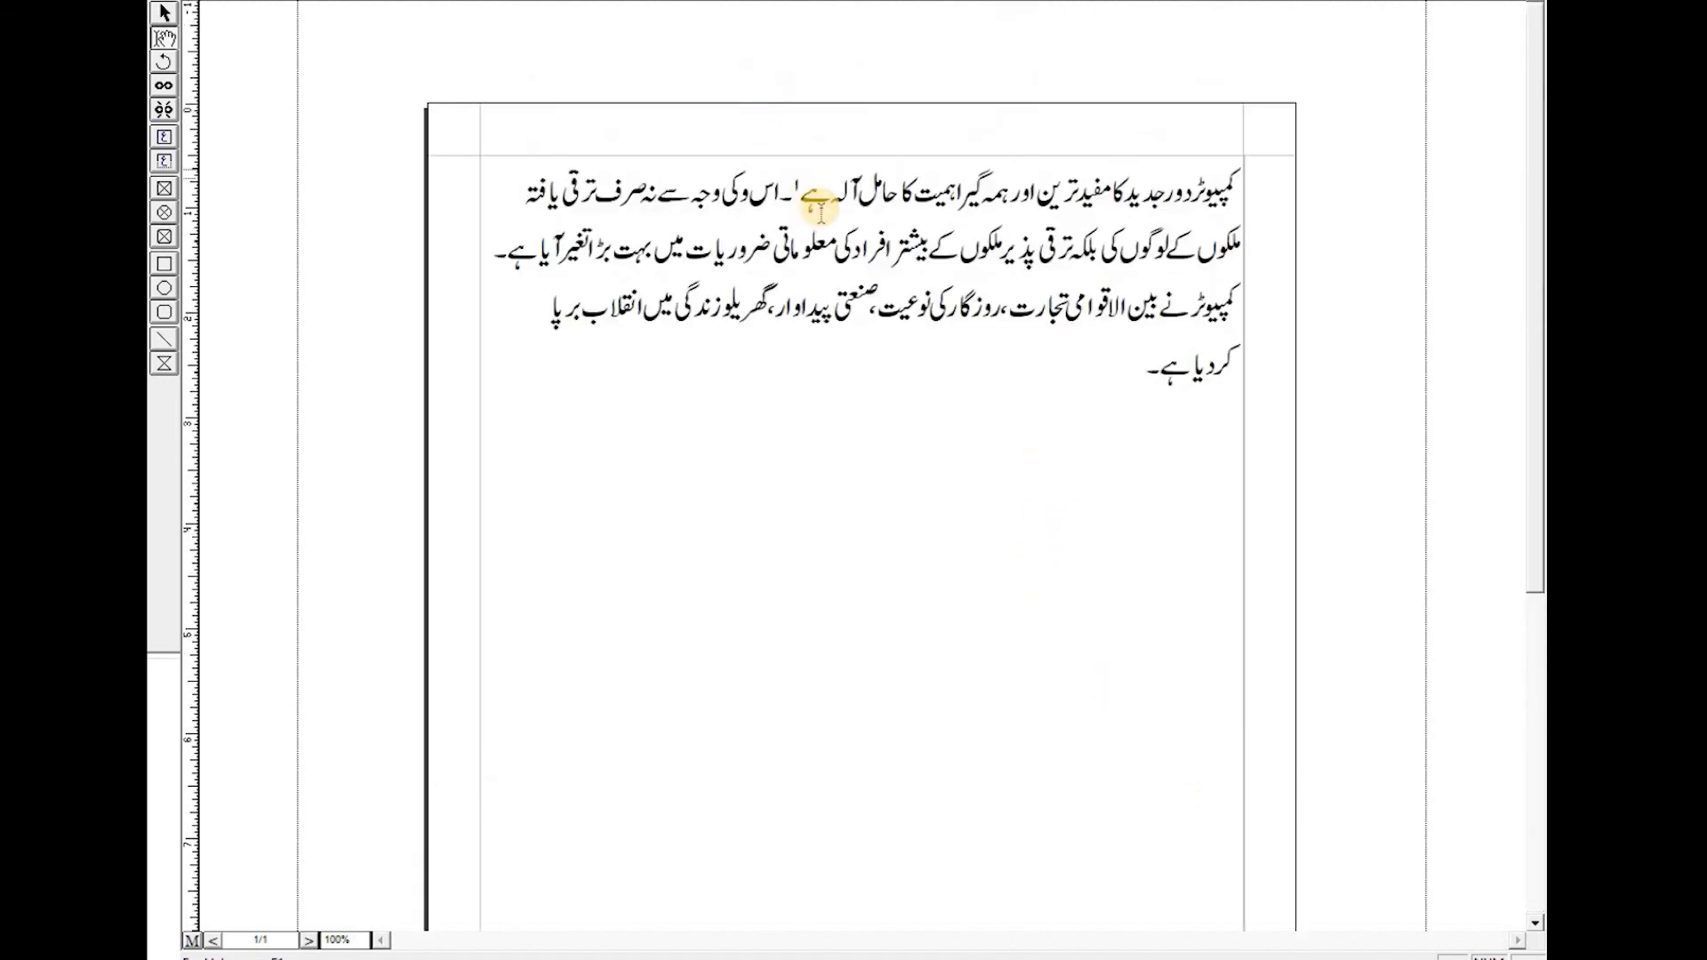
click(512, 253)
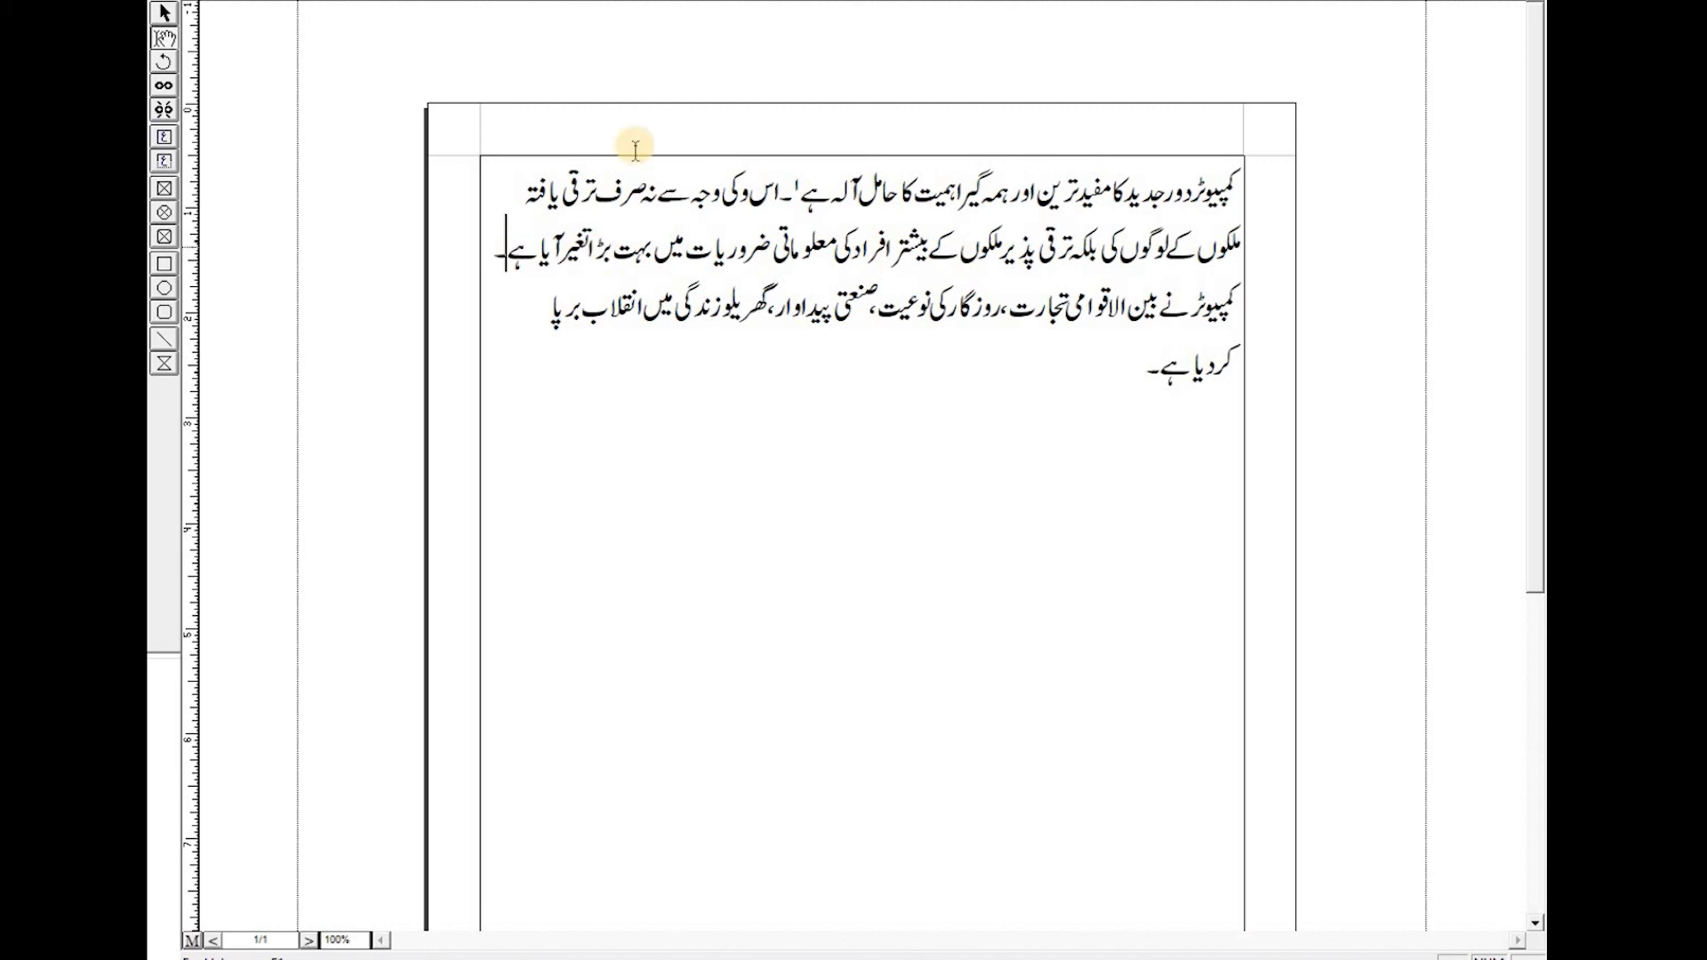
key(alt+i)
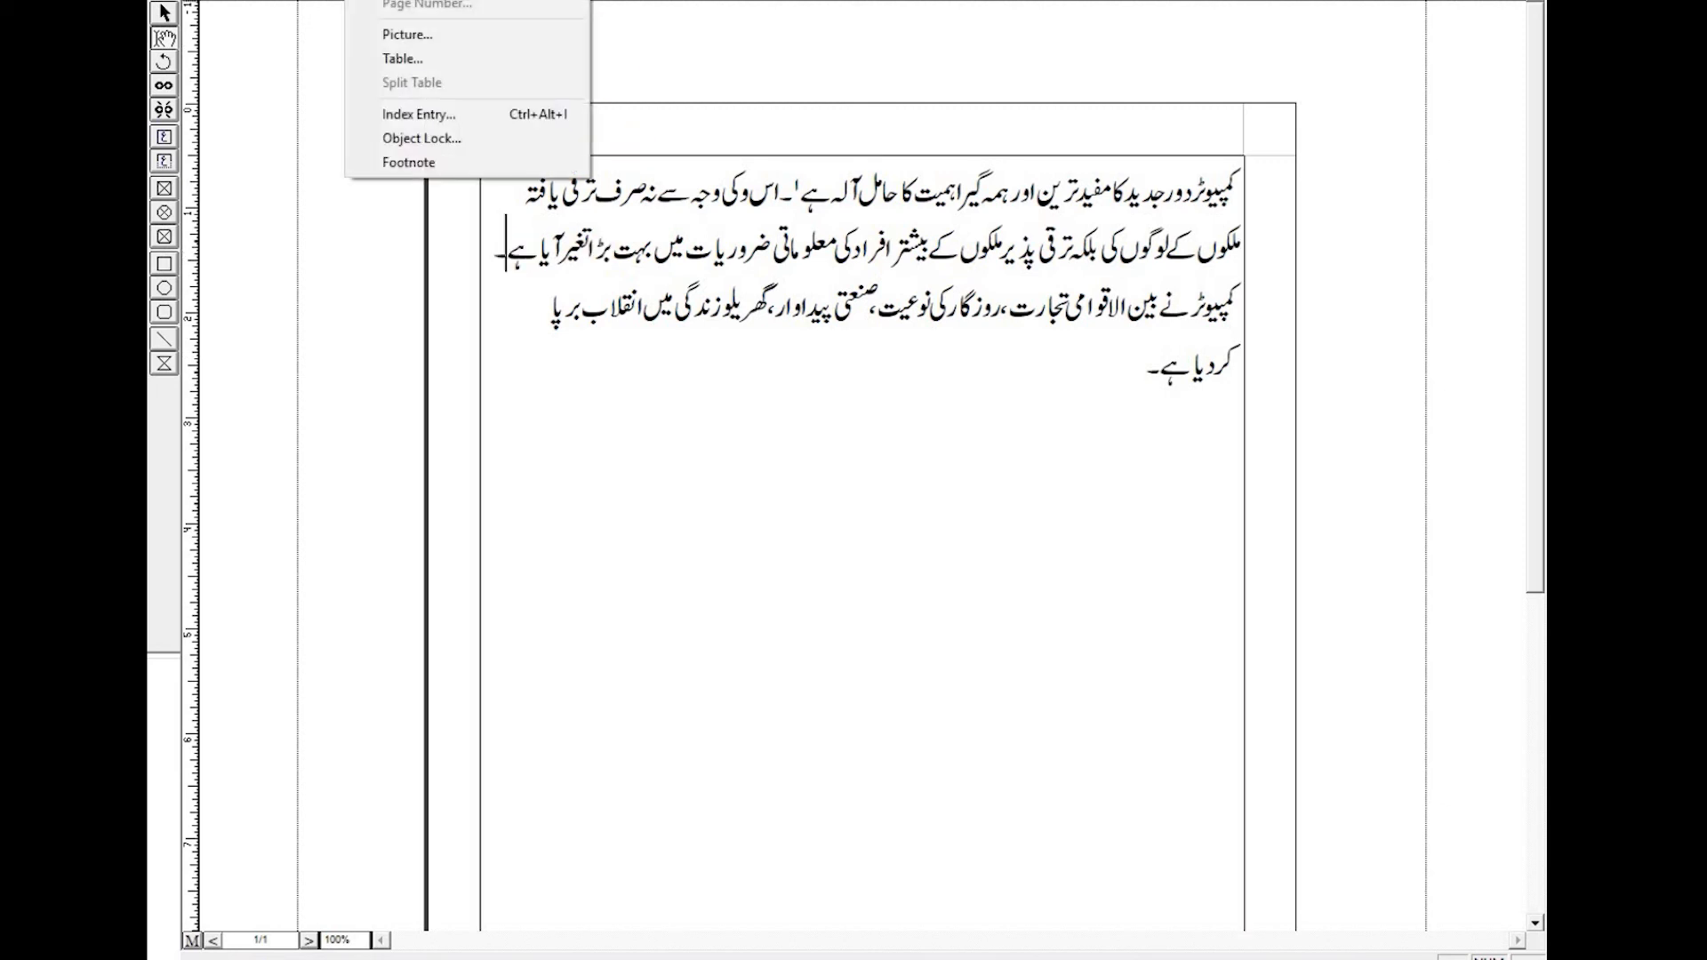
click(434, 163)
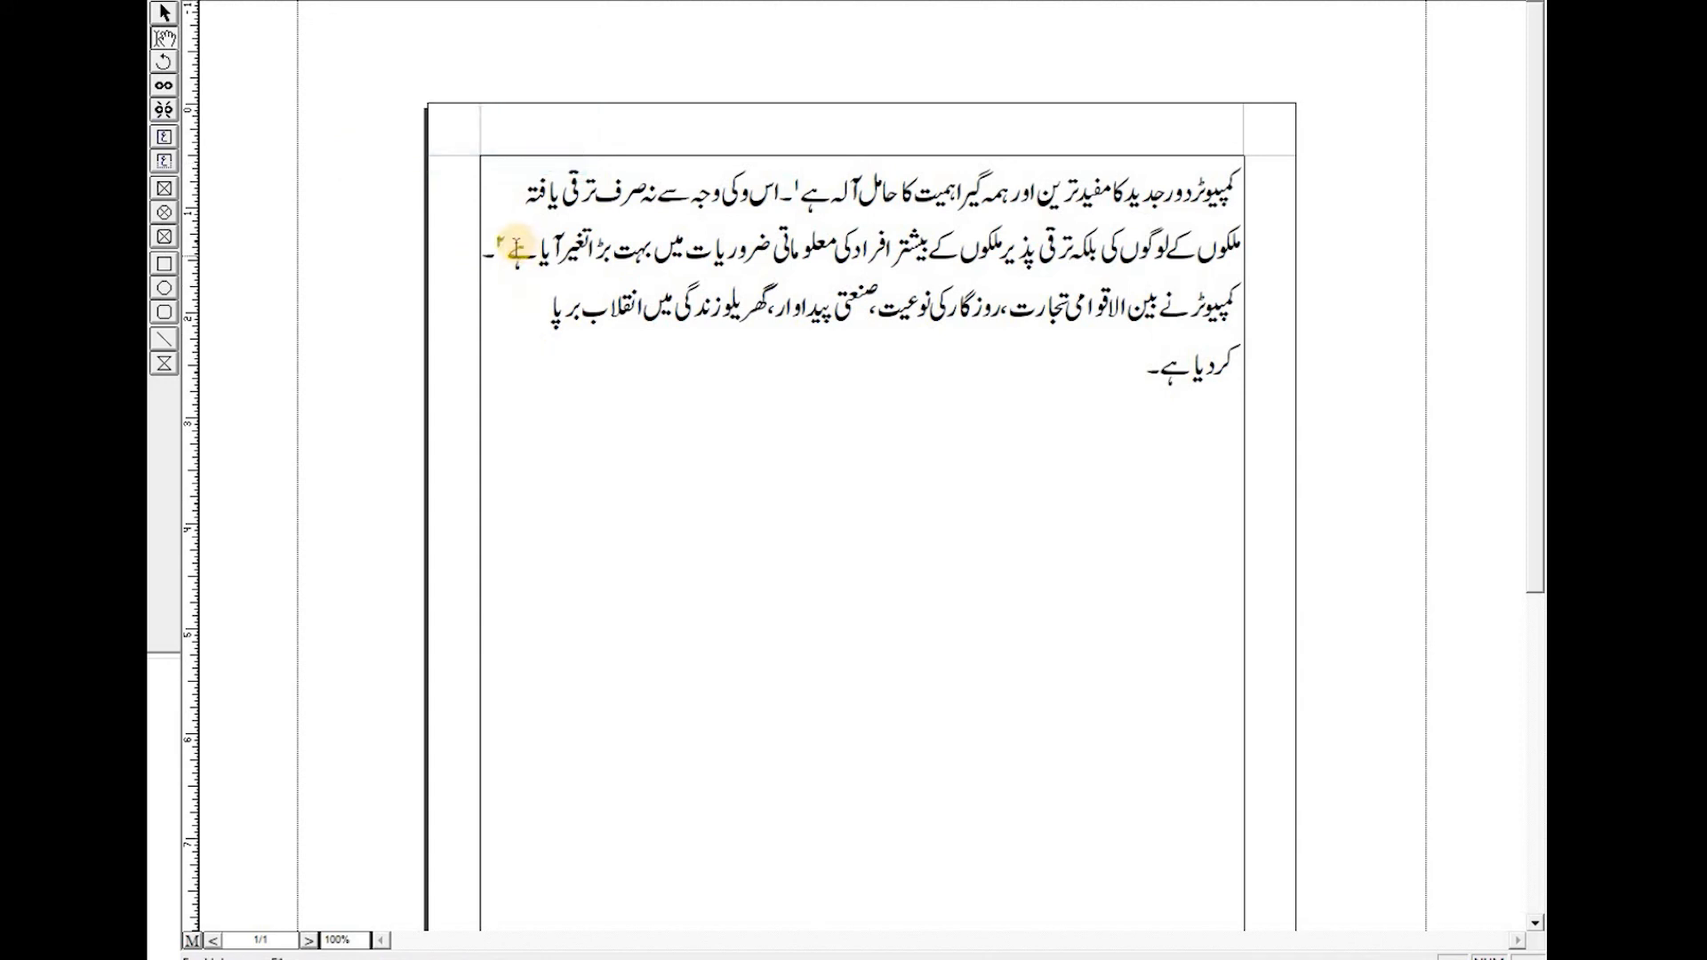
- Examine the footnote markers in the text and the footnote area at the foot of the page
click(500, 236)
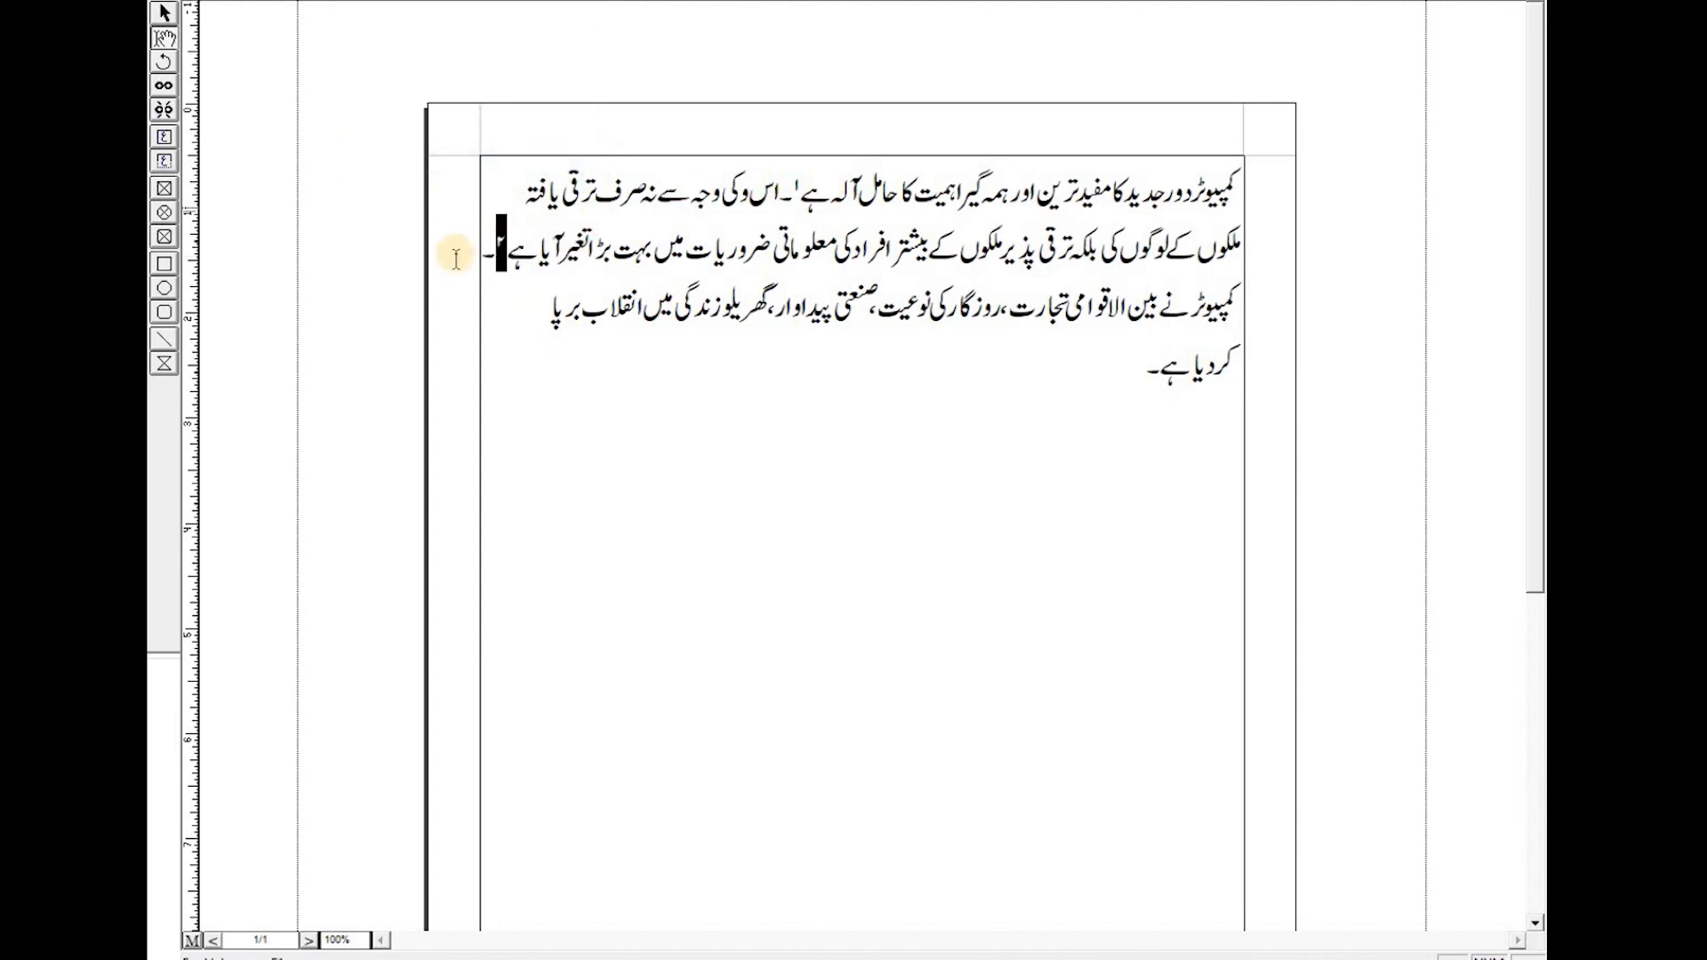
scroll(1110, 289, down, 5)
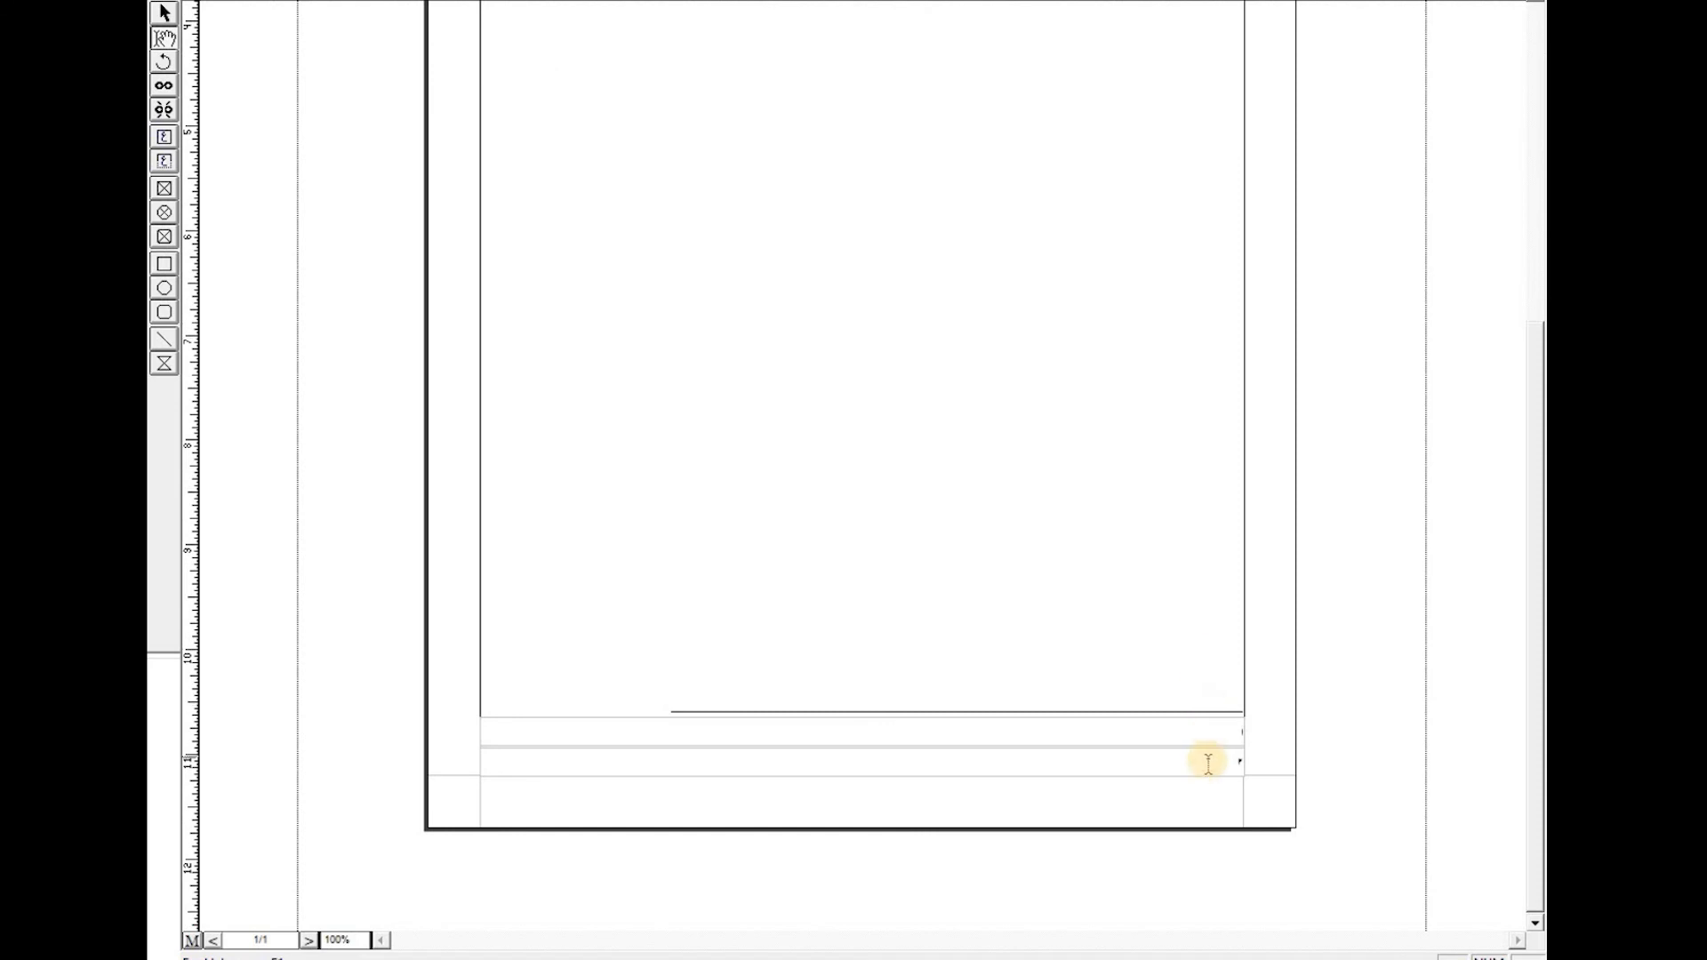
click(1194, 768)
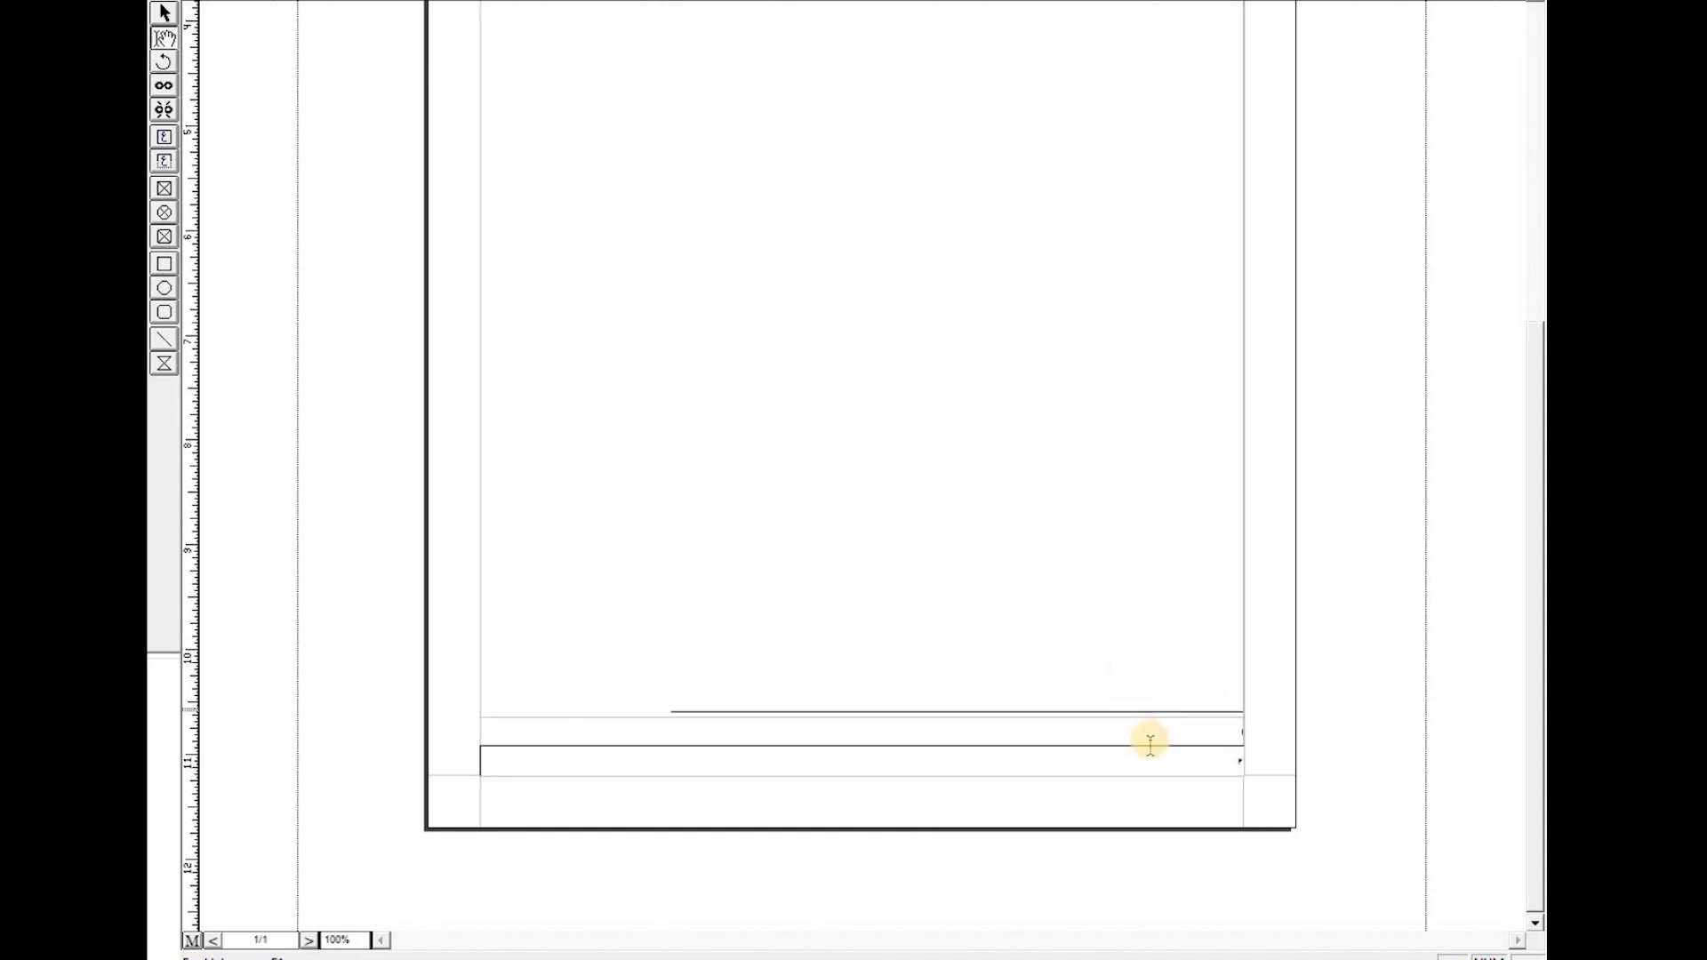
scroll(1076, 271, up, 5)
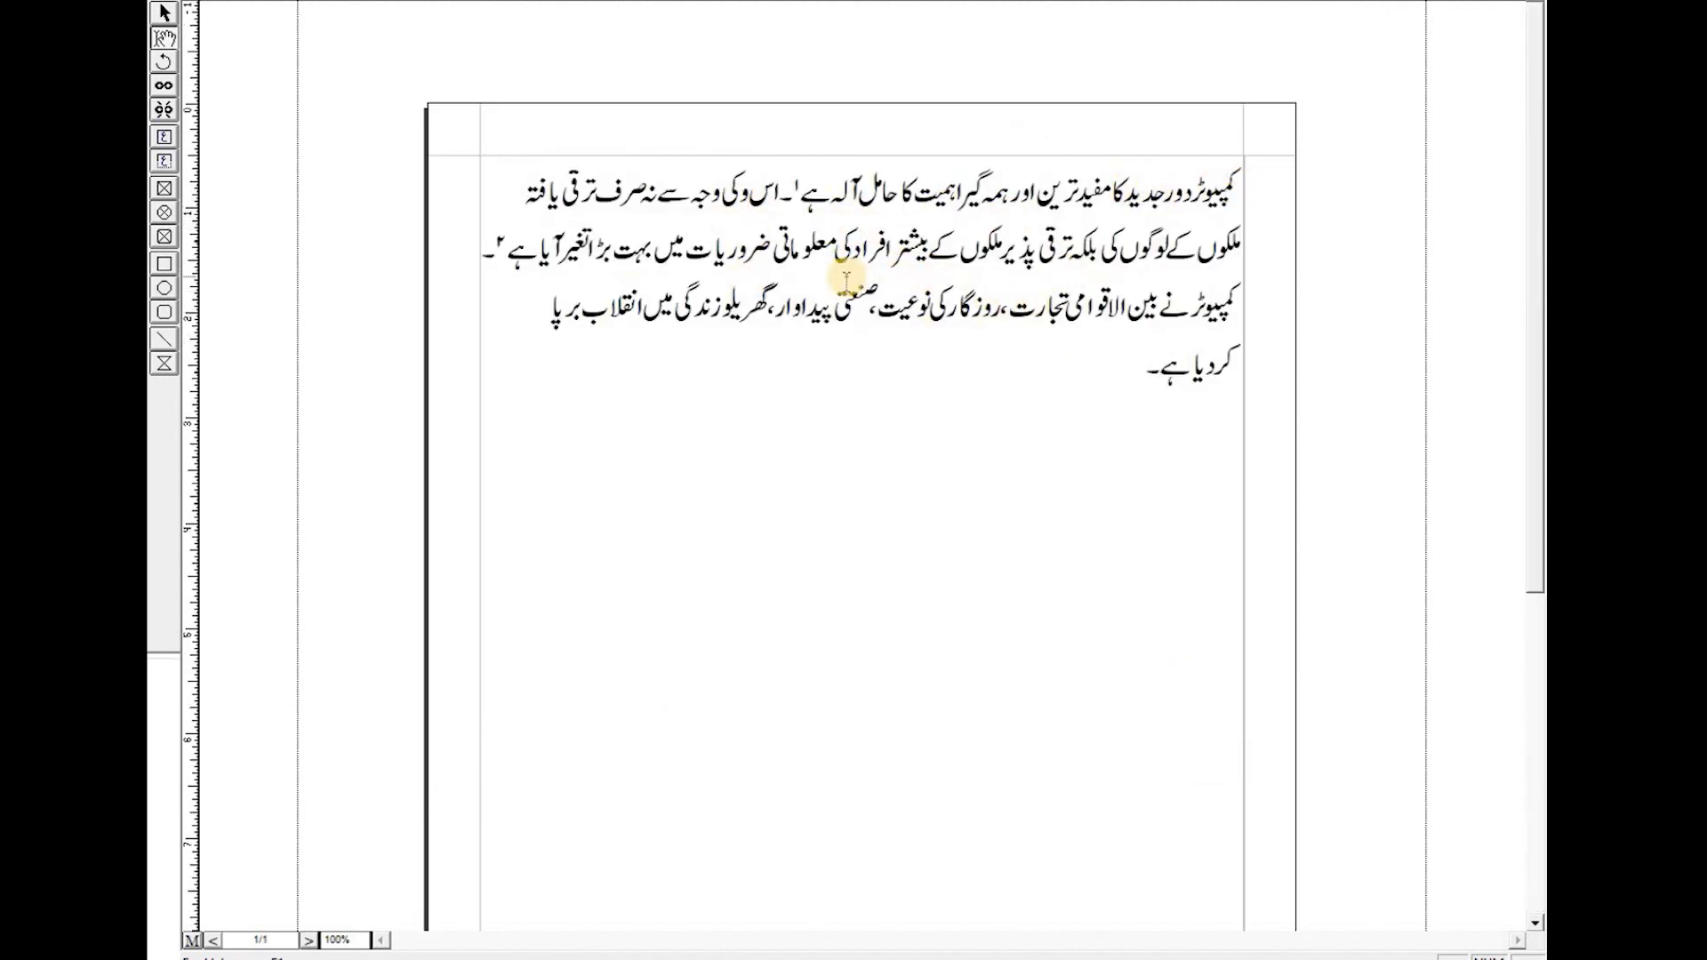
scroll(1203, 287, down, 5)
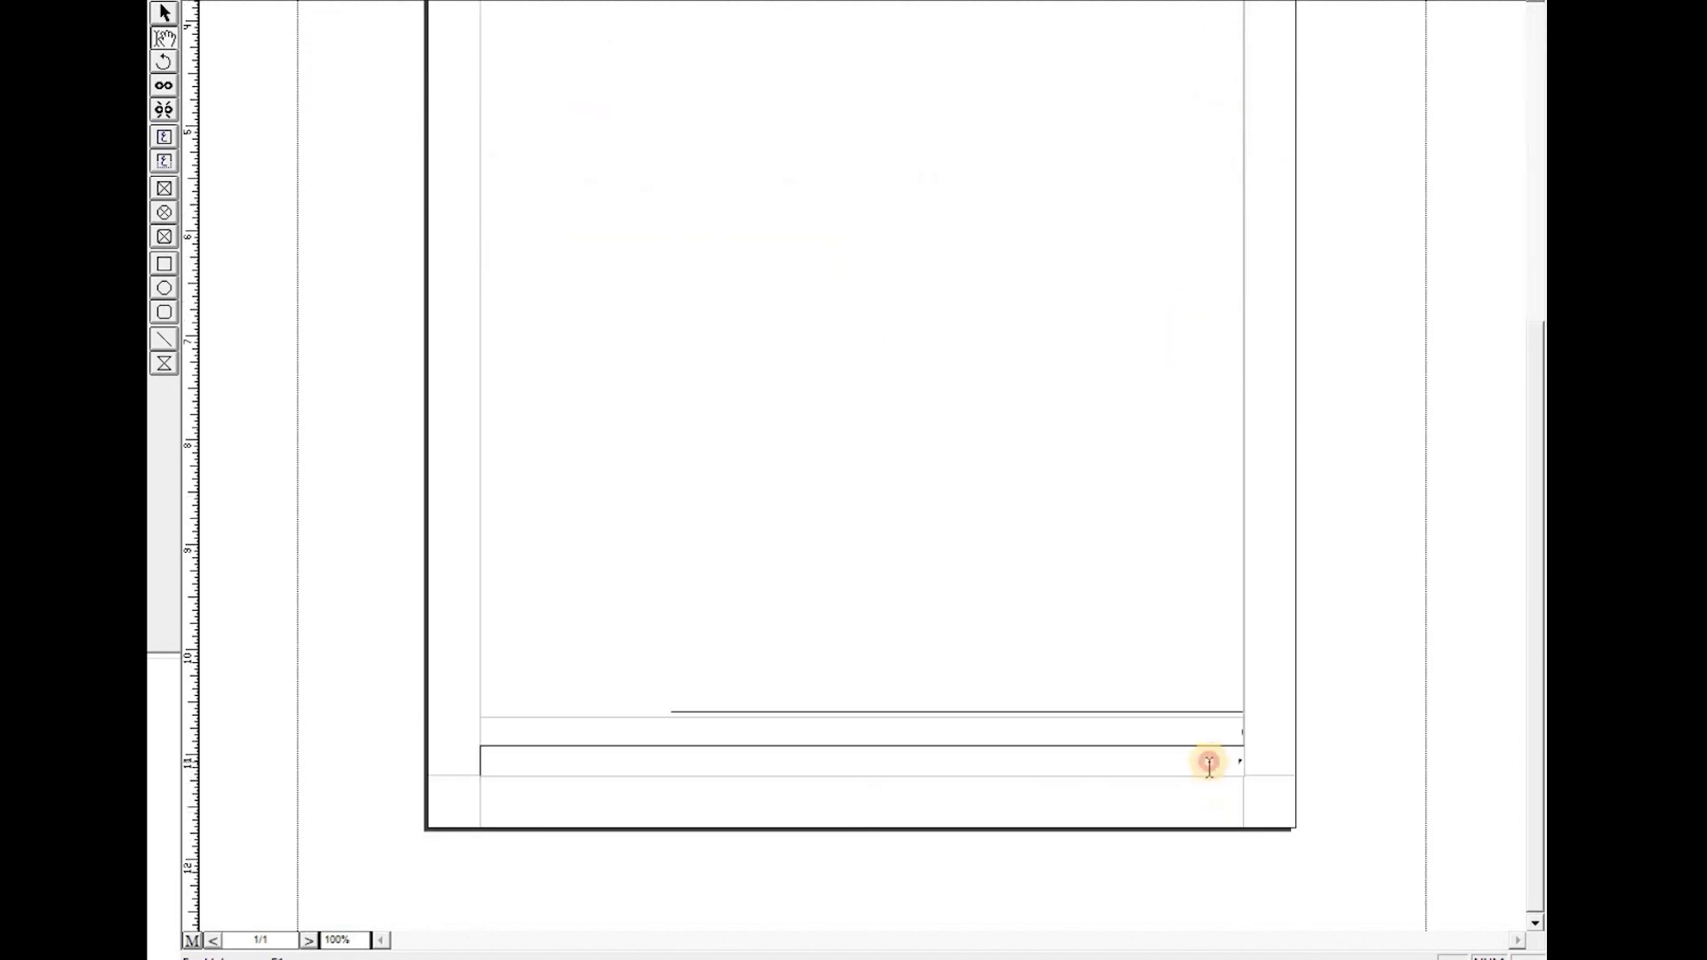
scroll(1127, 614, up, 5)
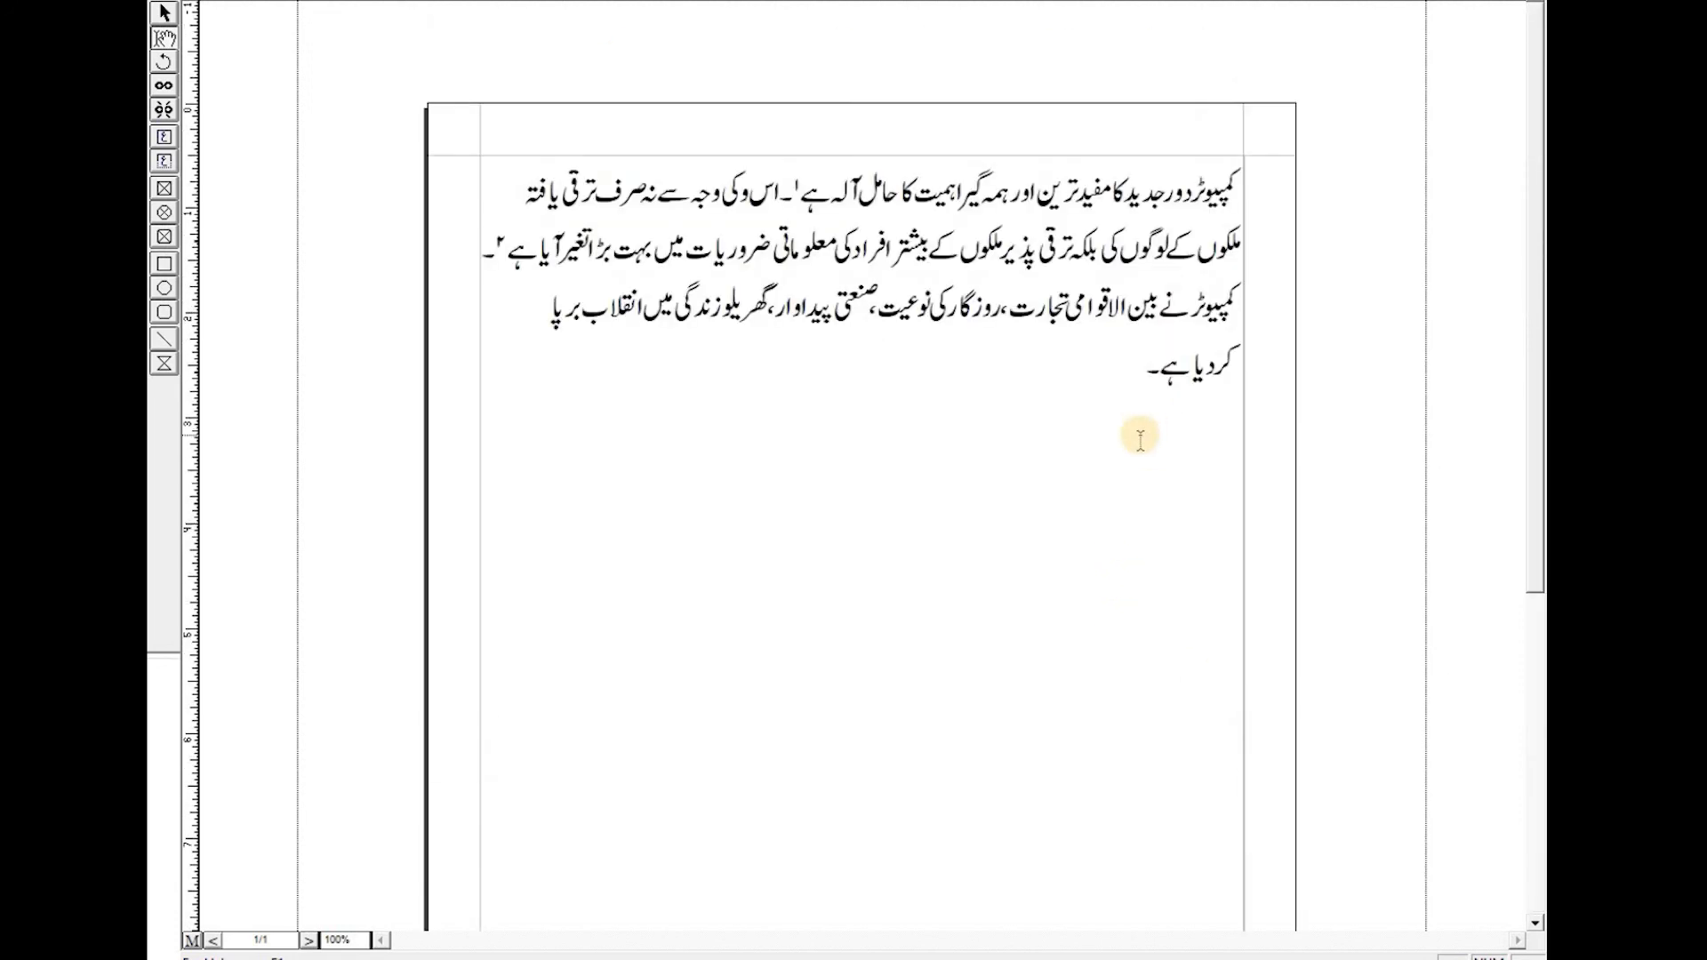
scroll(1140, 437, down, 2)
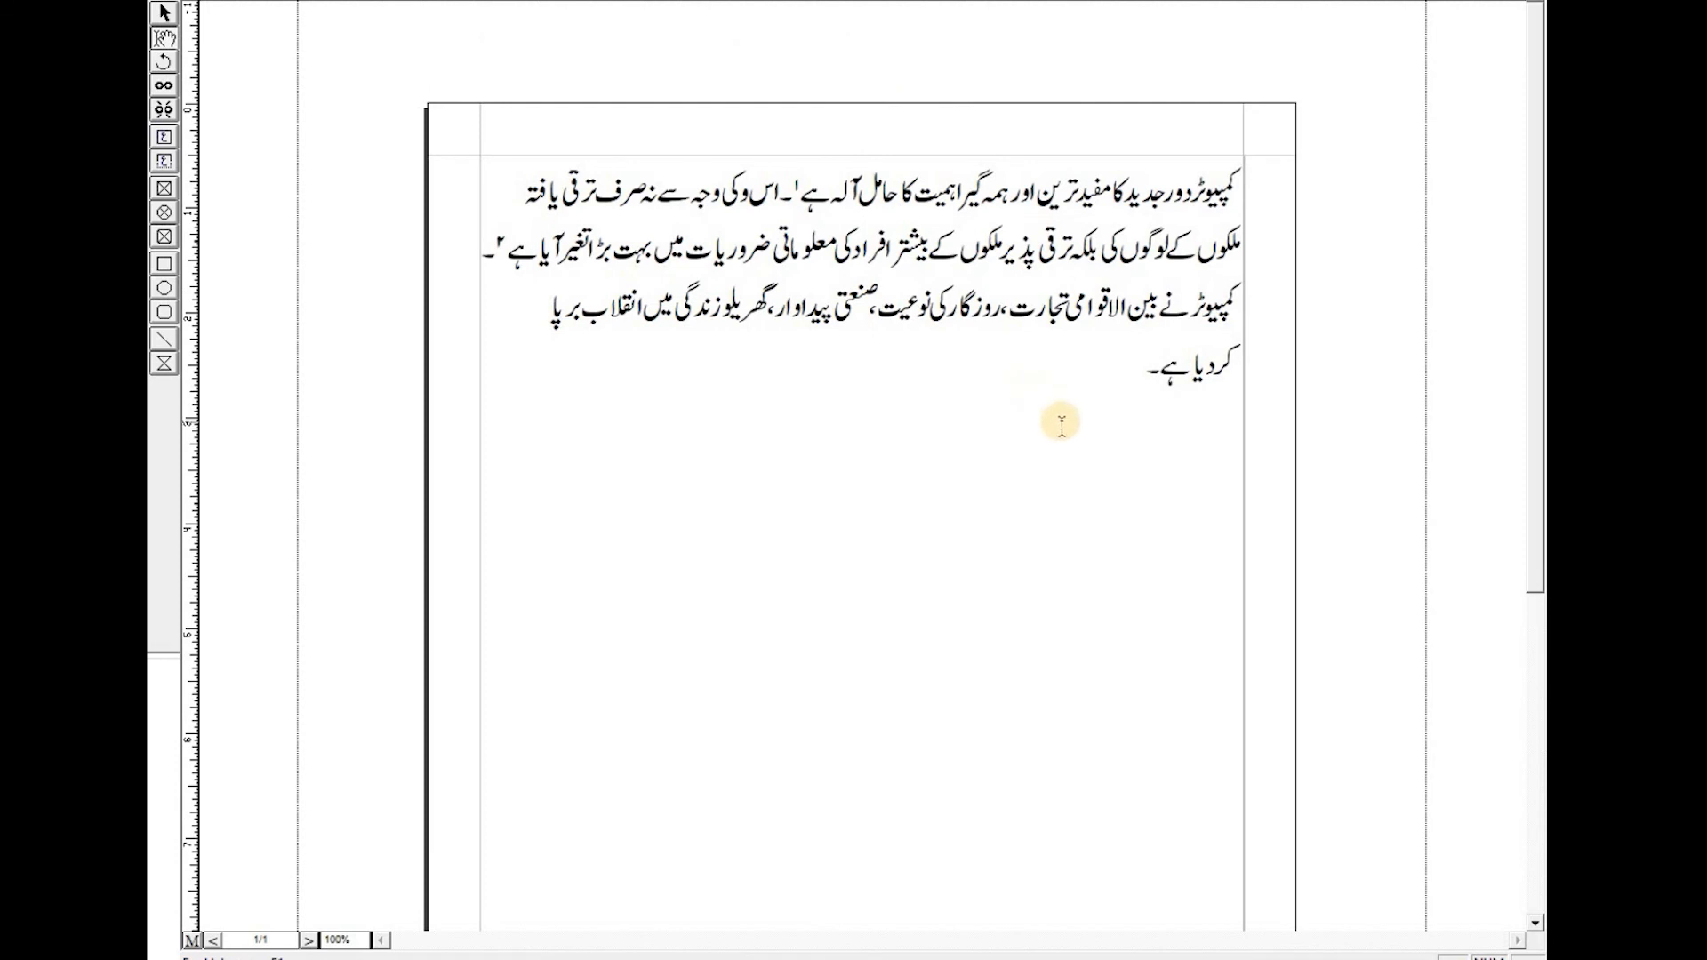
scroll(976, 510, down, 5)
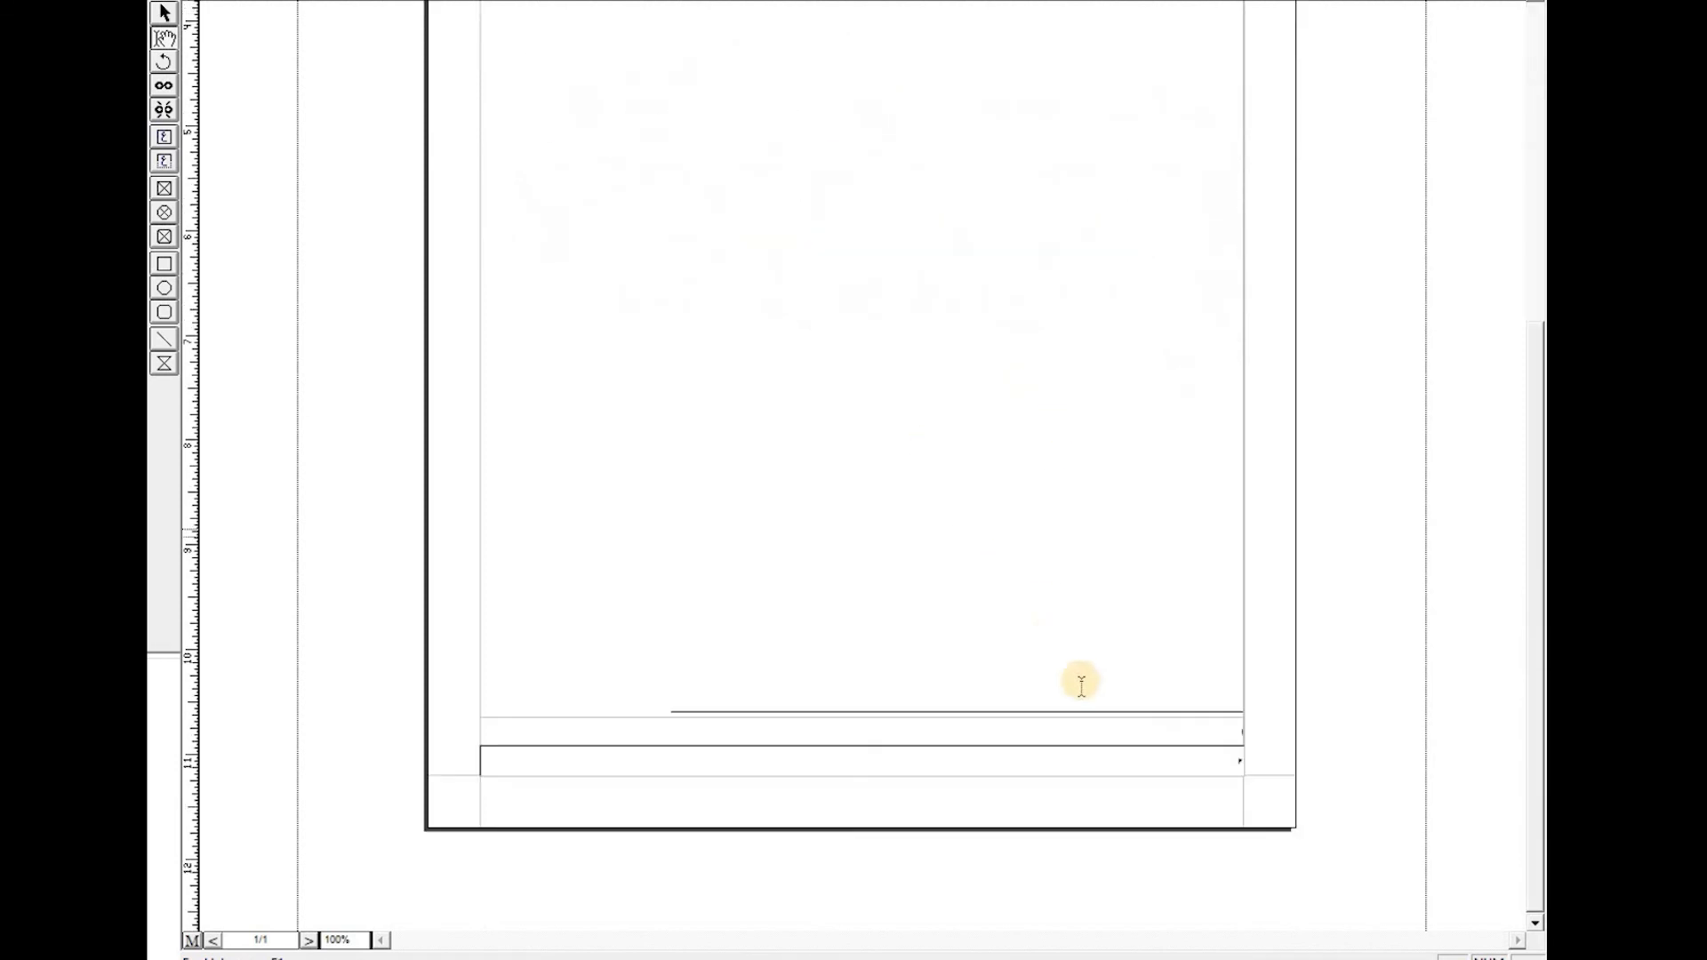
scroll(906, 338, up, 5)
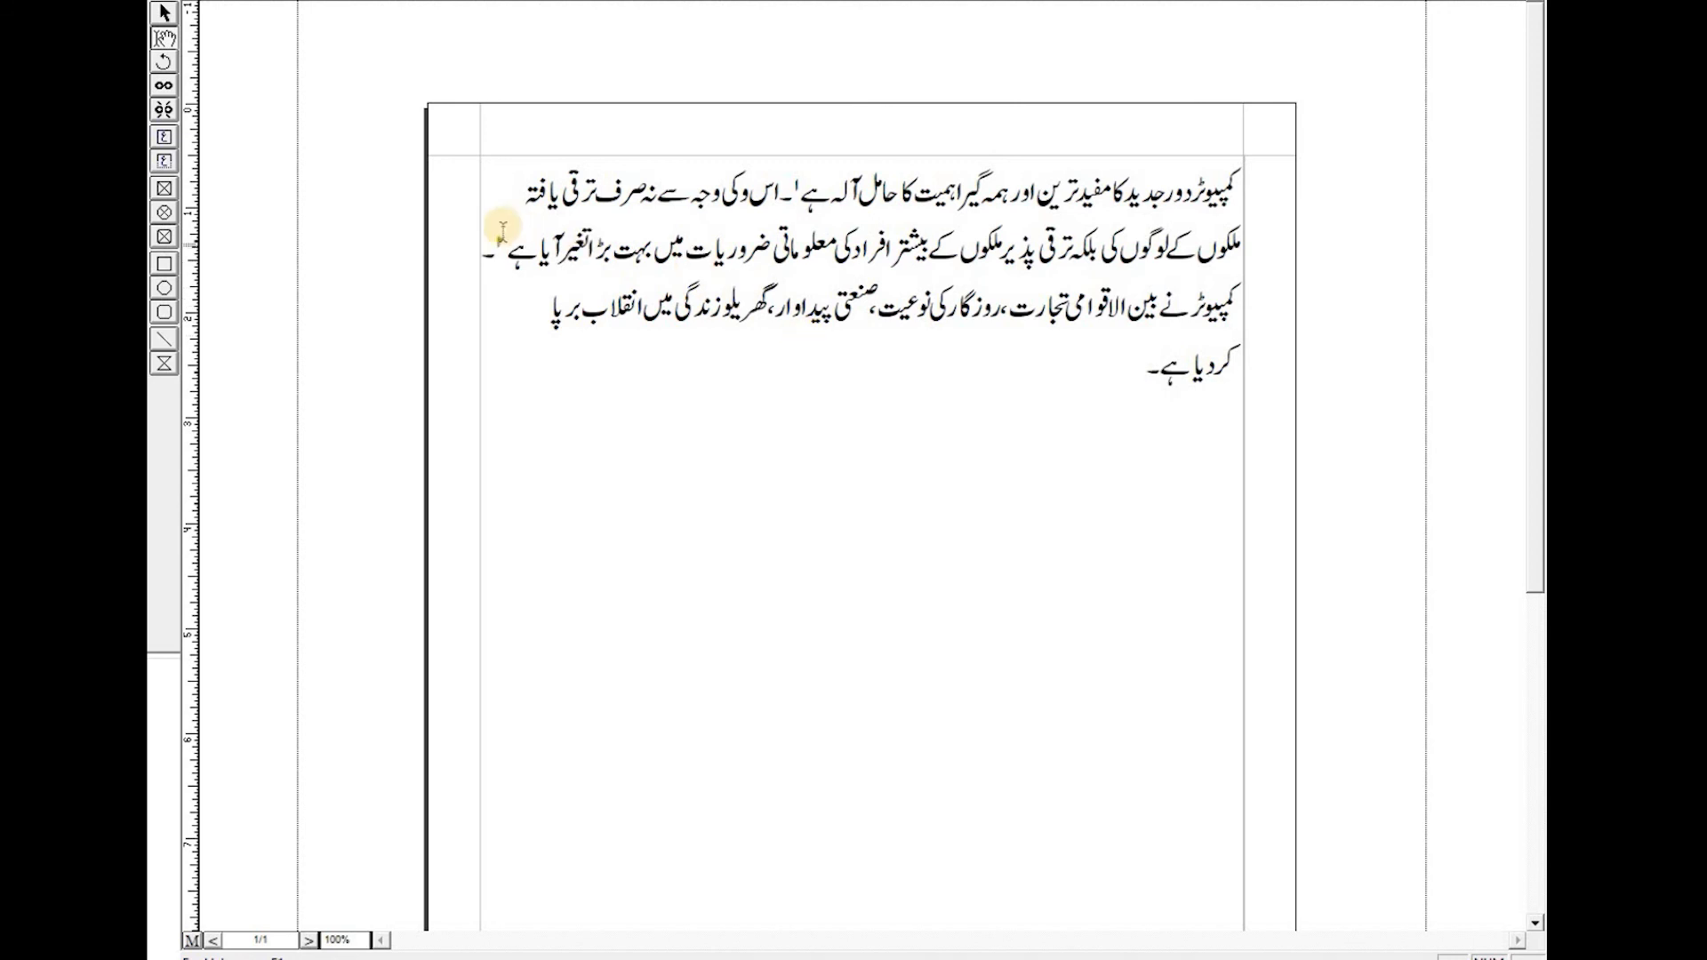
- Delete both footnote markers from the paragraph, leaving the sentences' full stops in place
text(۔)
click(497, 239)
key(BackSpace)
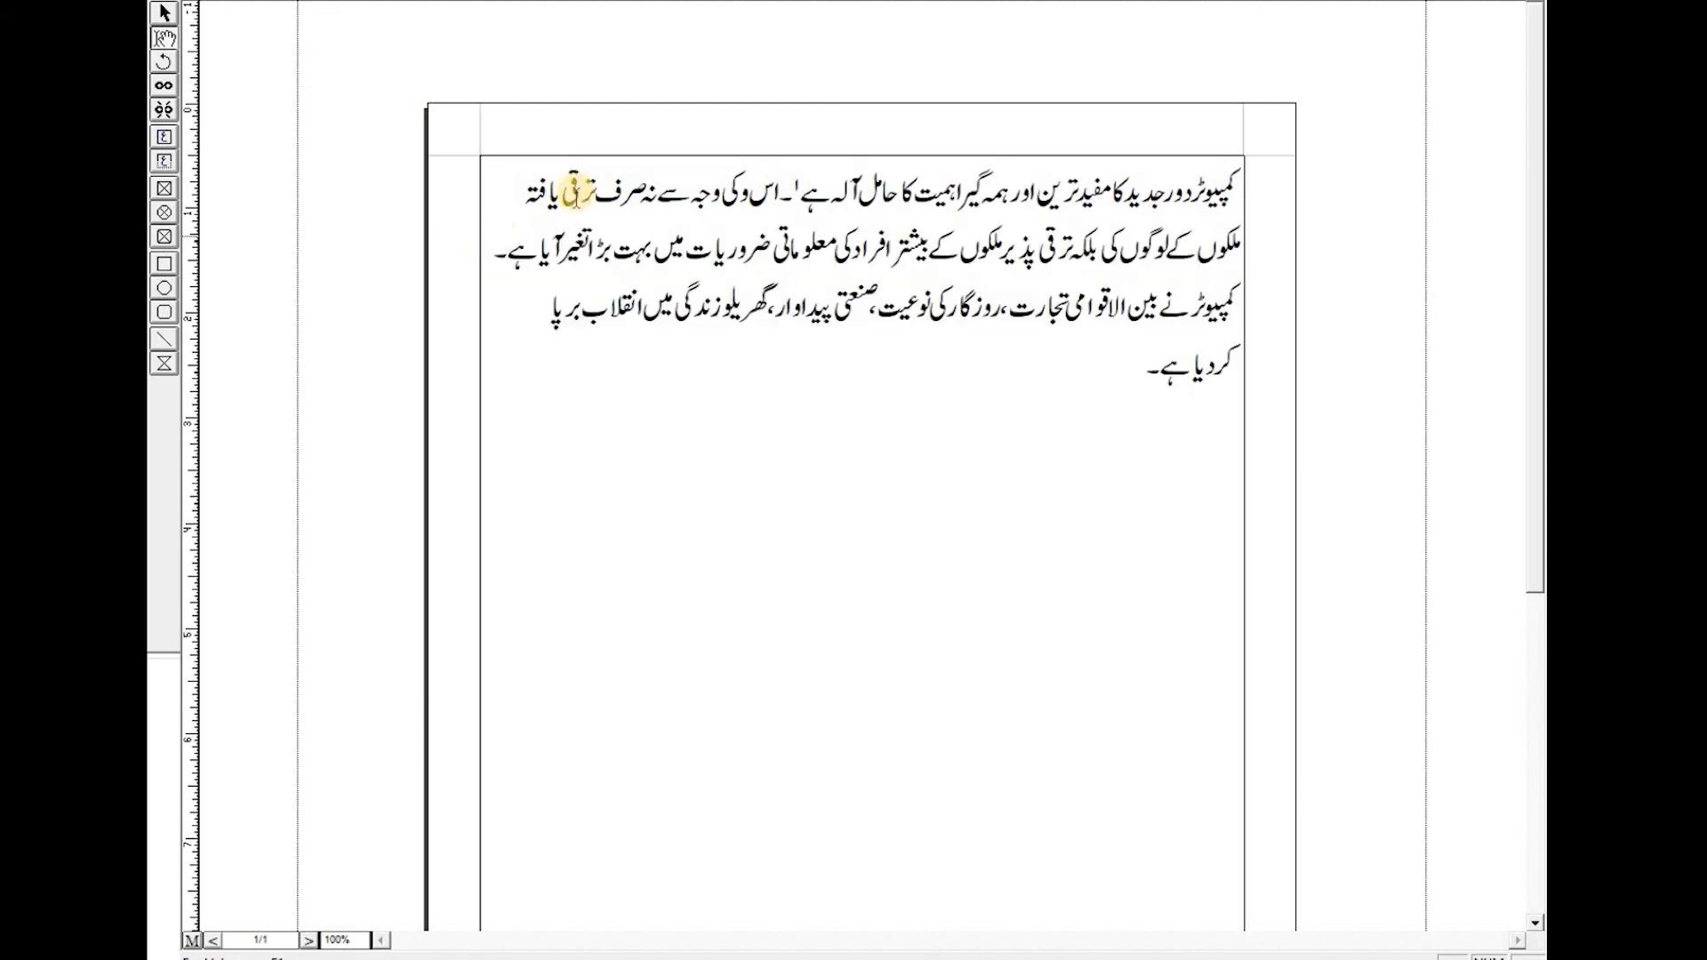
click(797, 179)
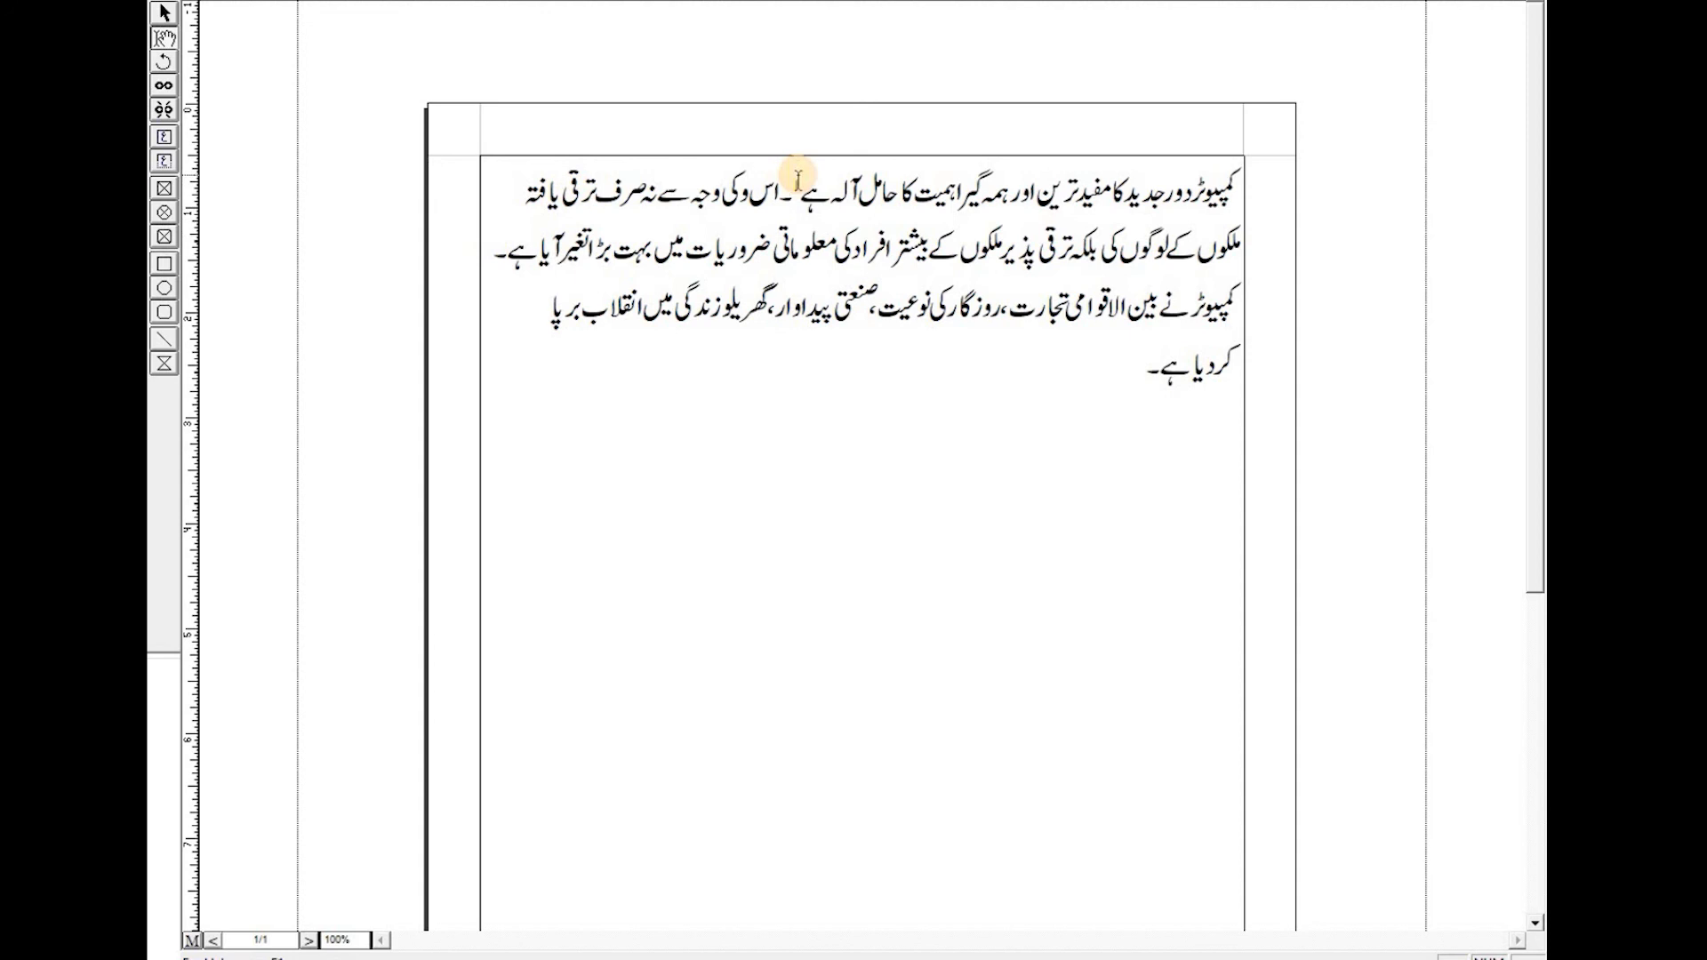
key(BackSpace)
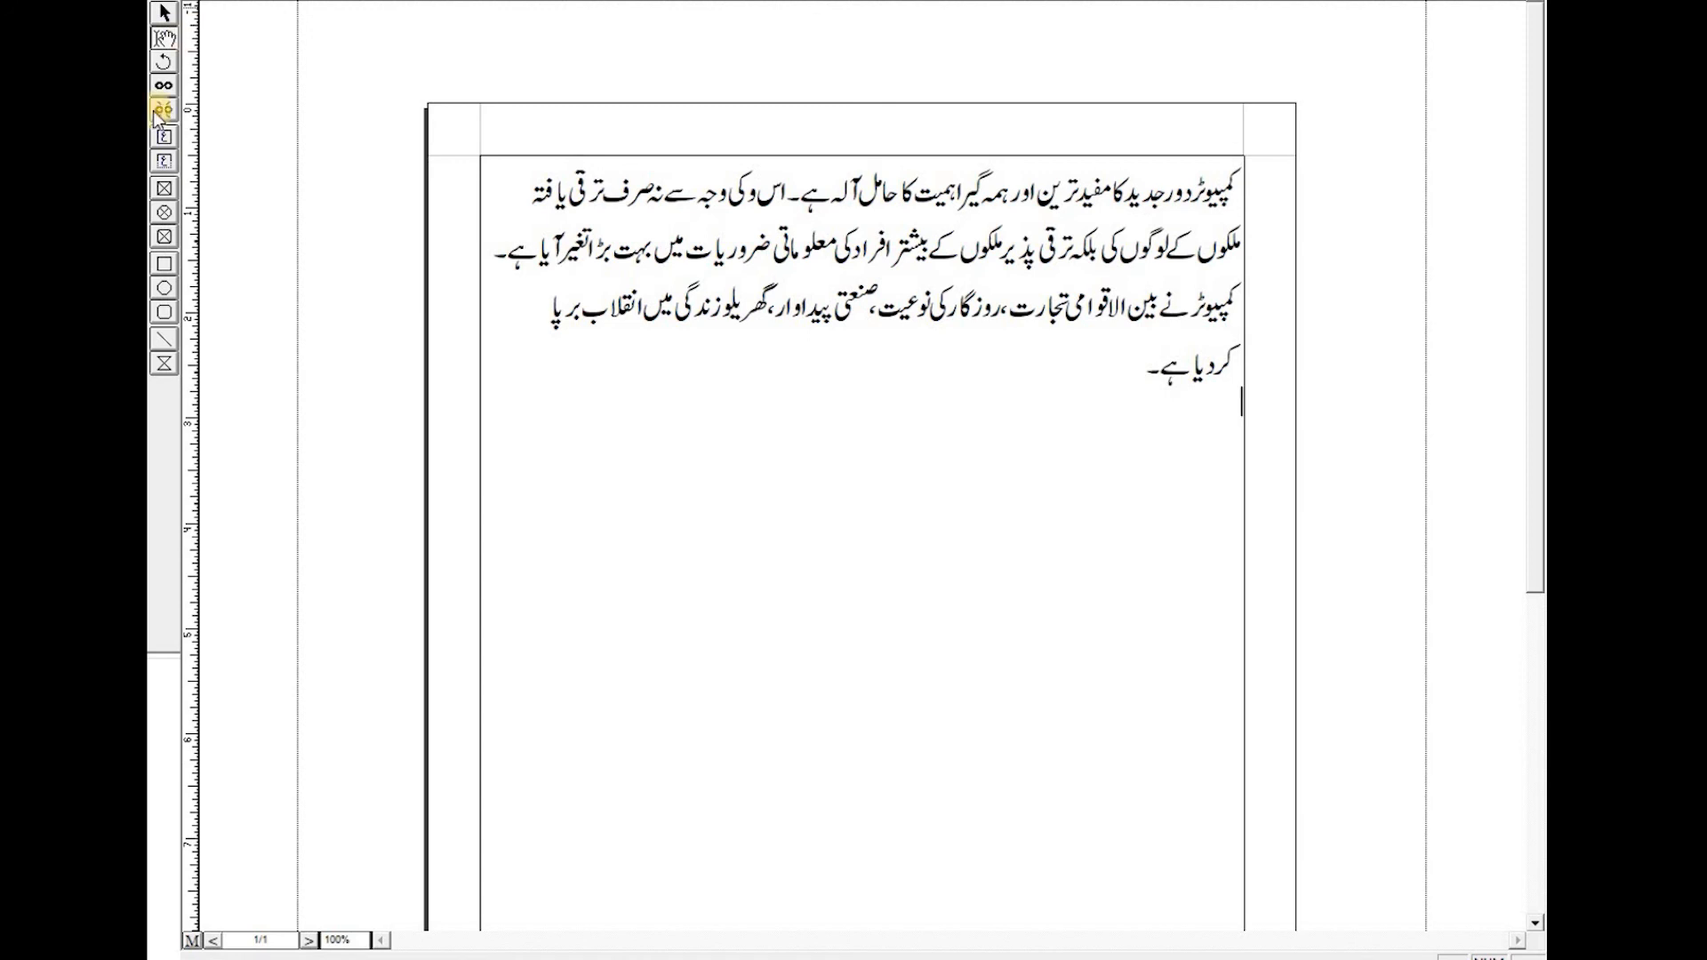
- Create a new style sheet named hashiya with the key equivalent Ctrl+Shift+Q
key(F12)
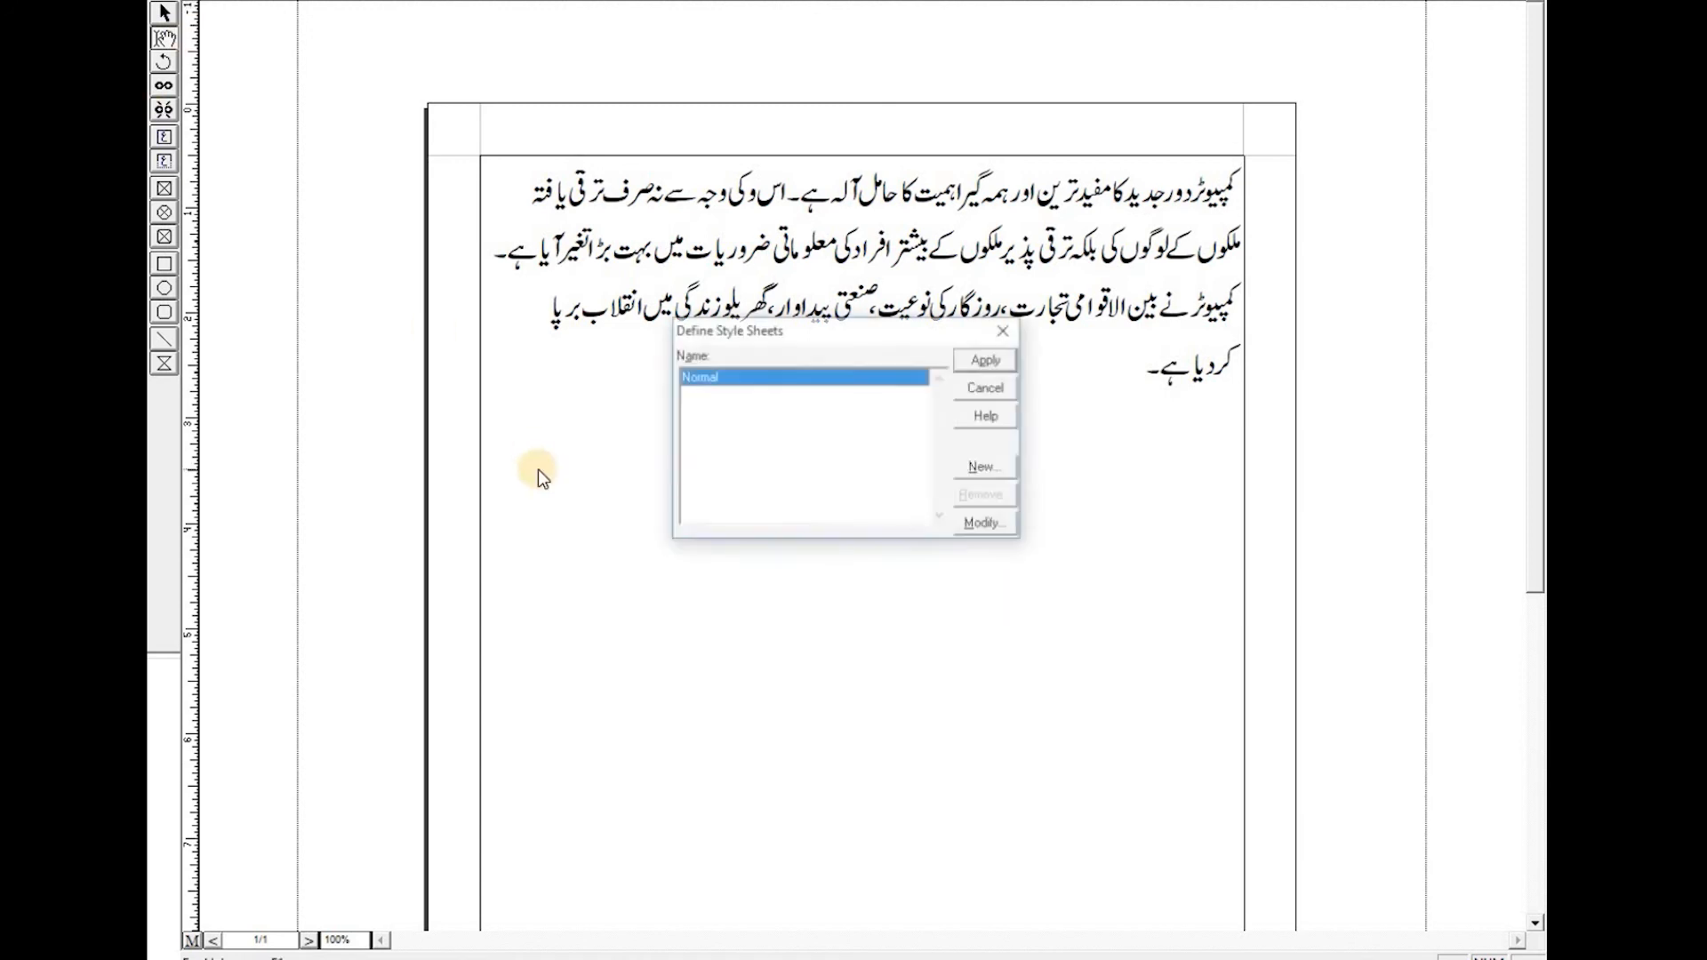
click(997, 468)
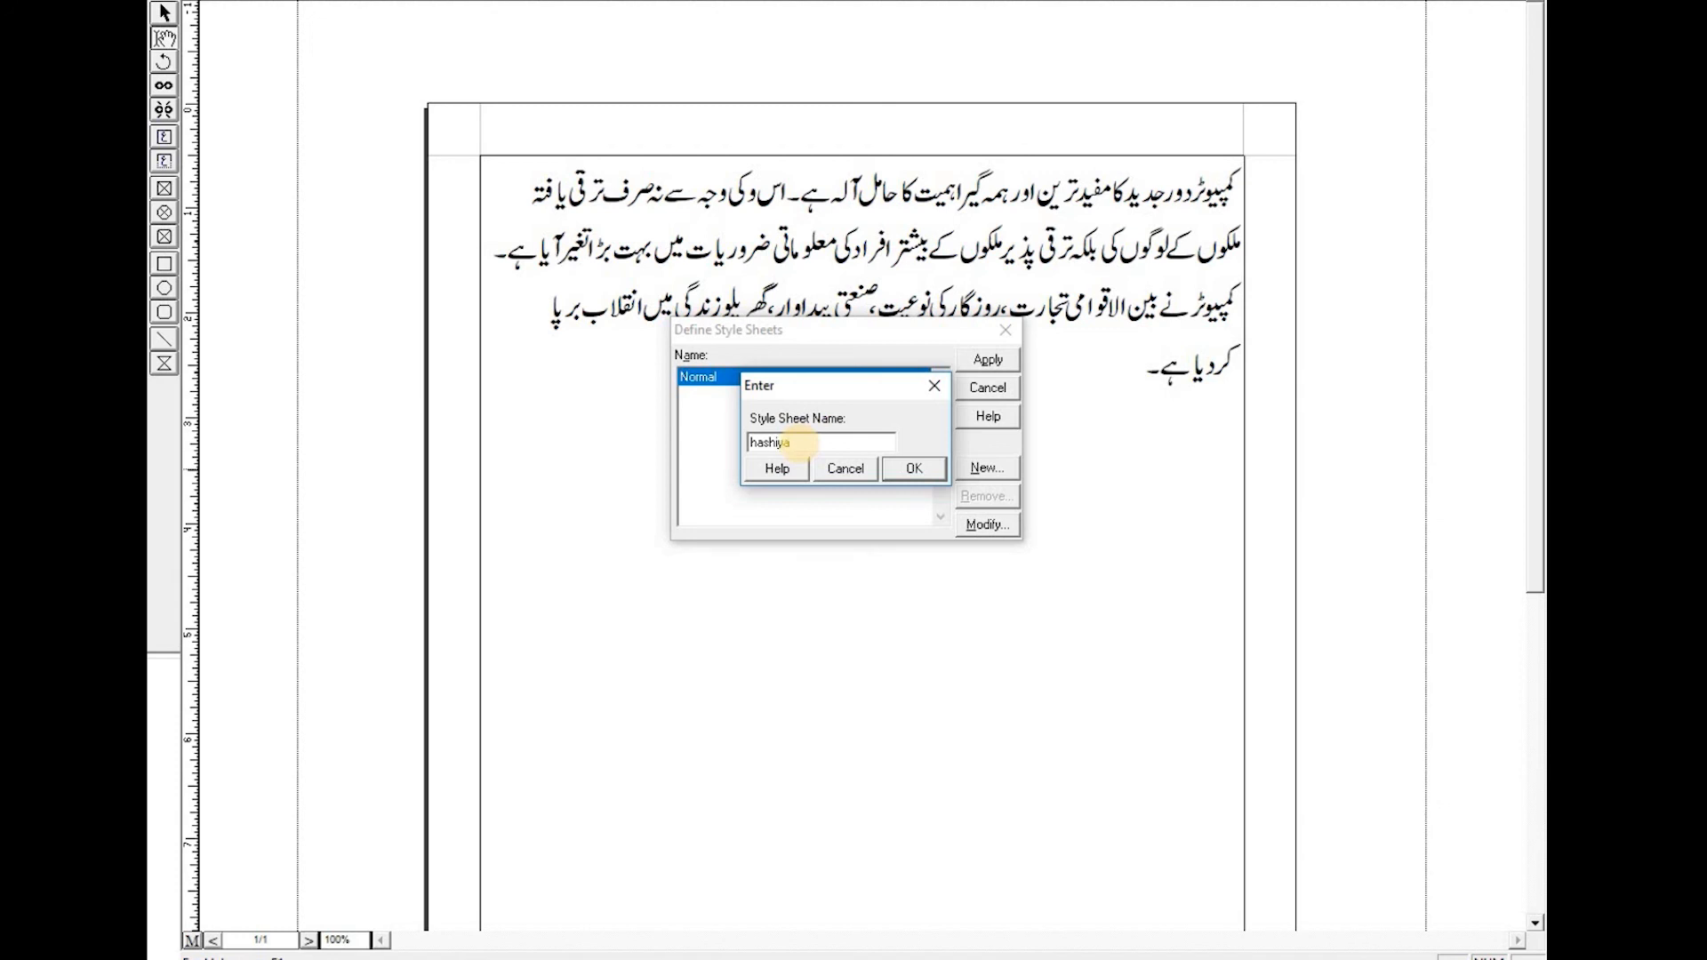
click(902, 470)
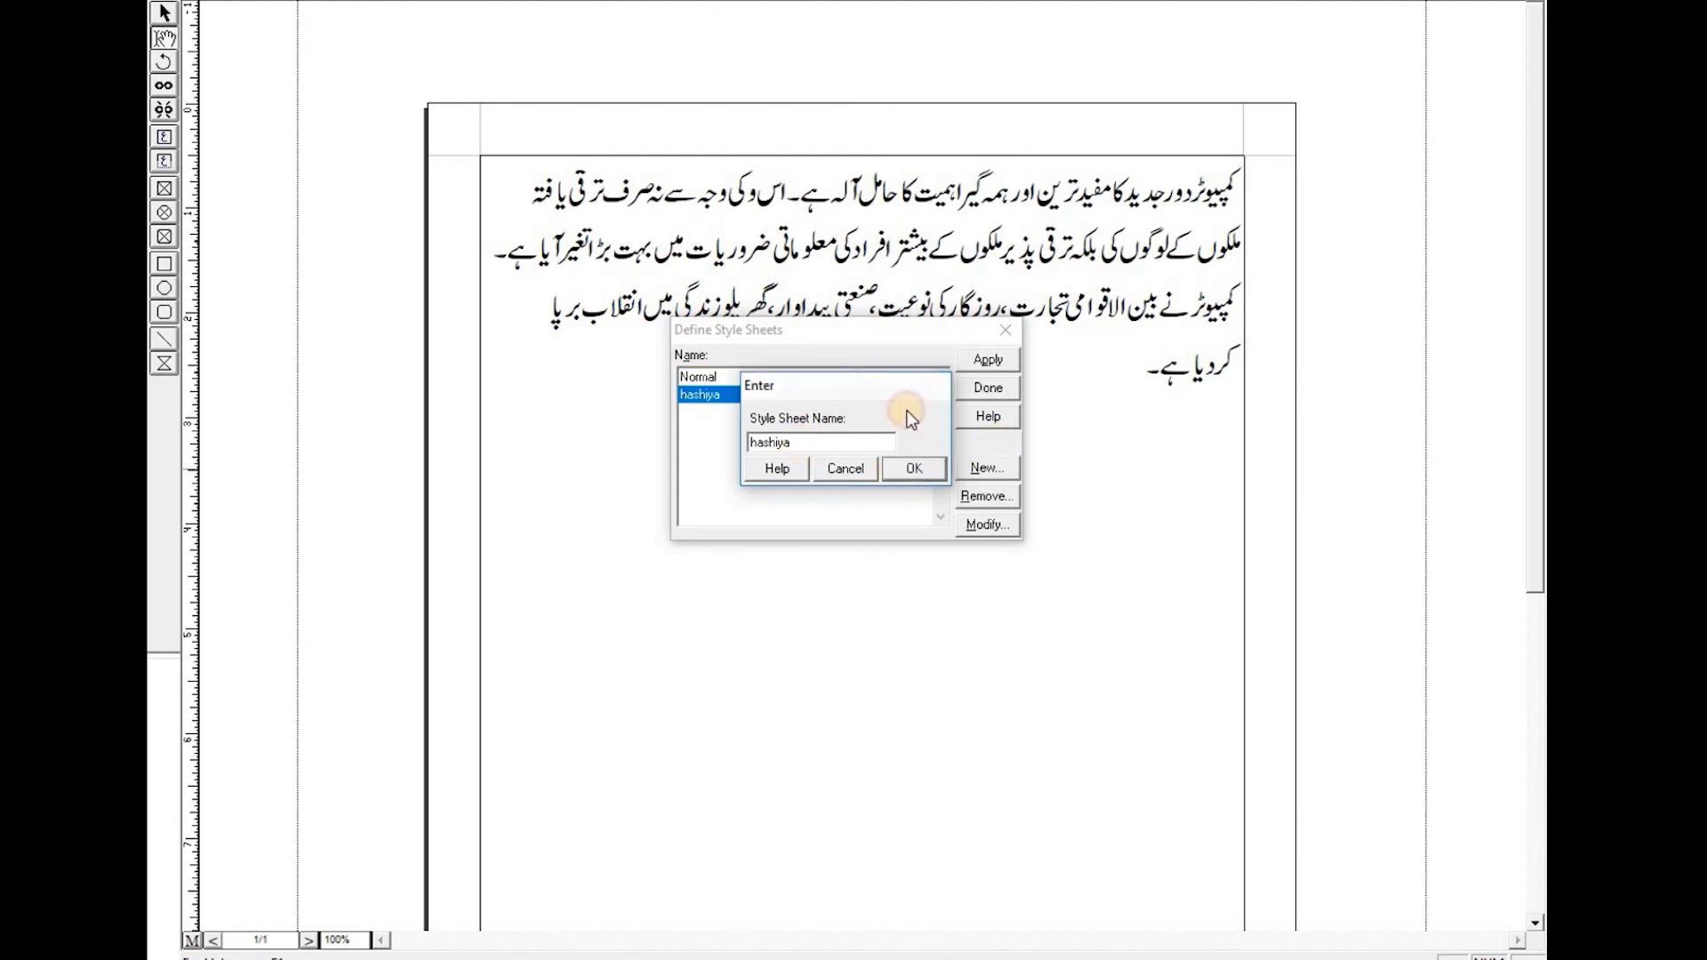
click(800, 385)
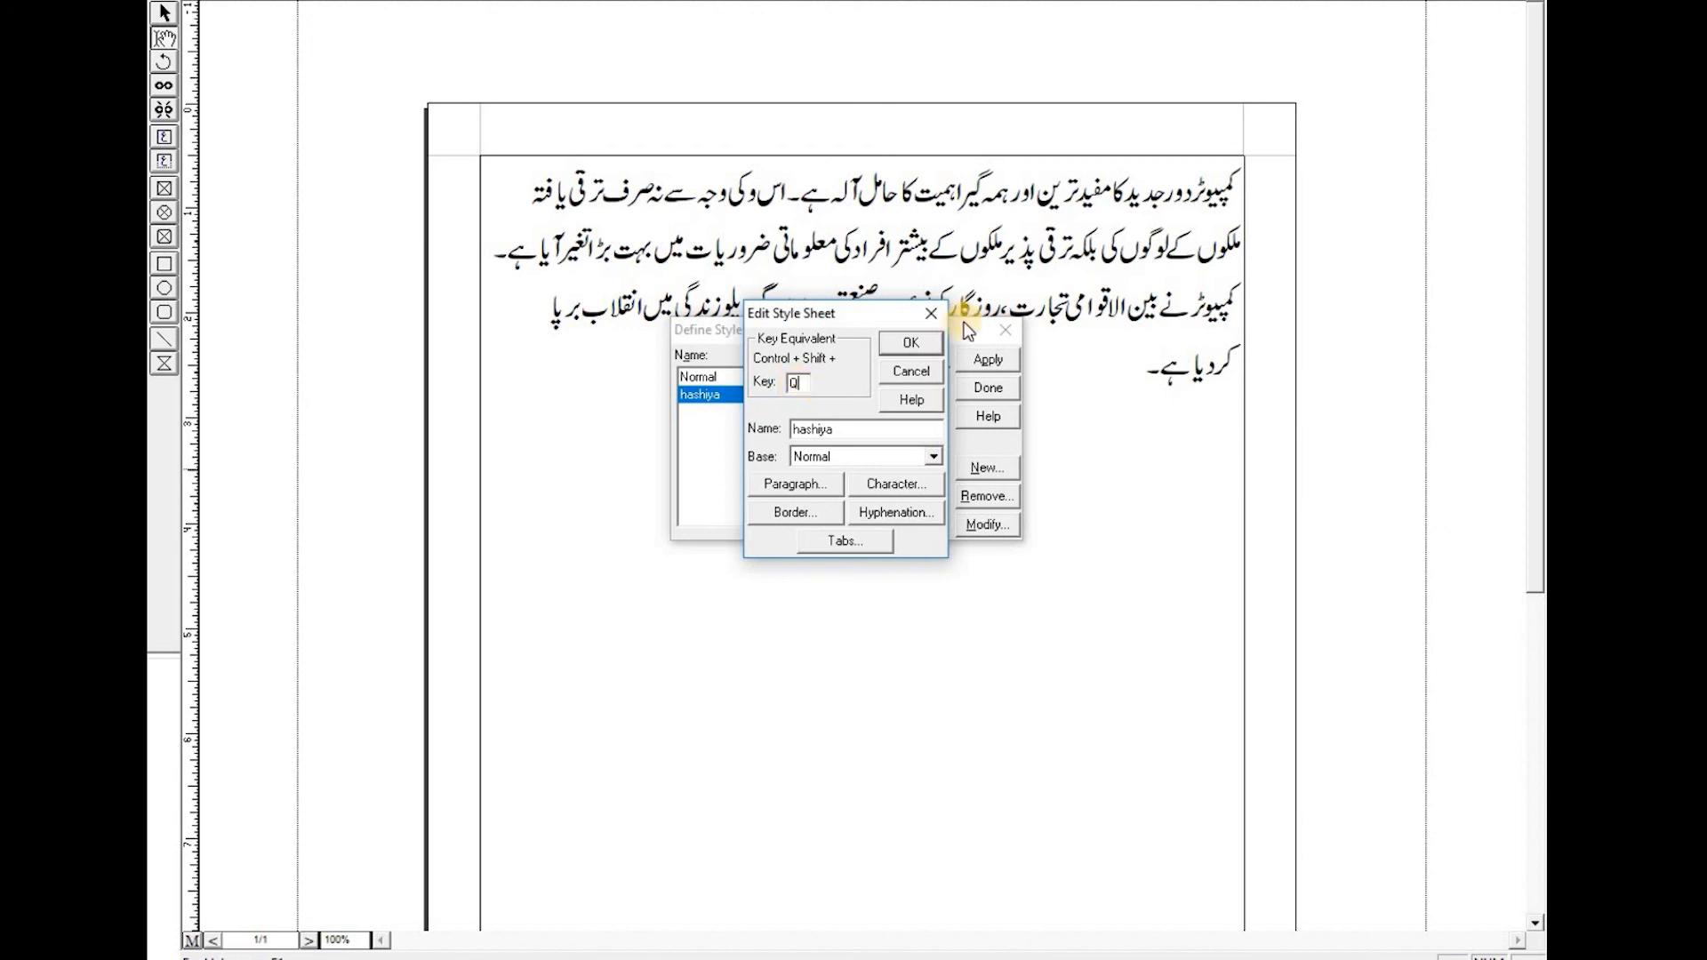
key(Return)
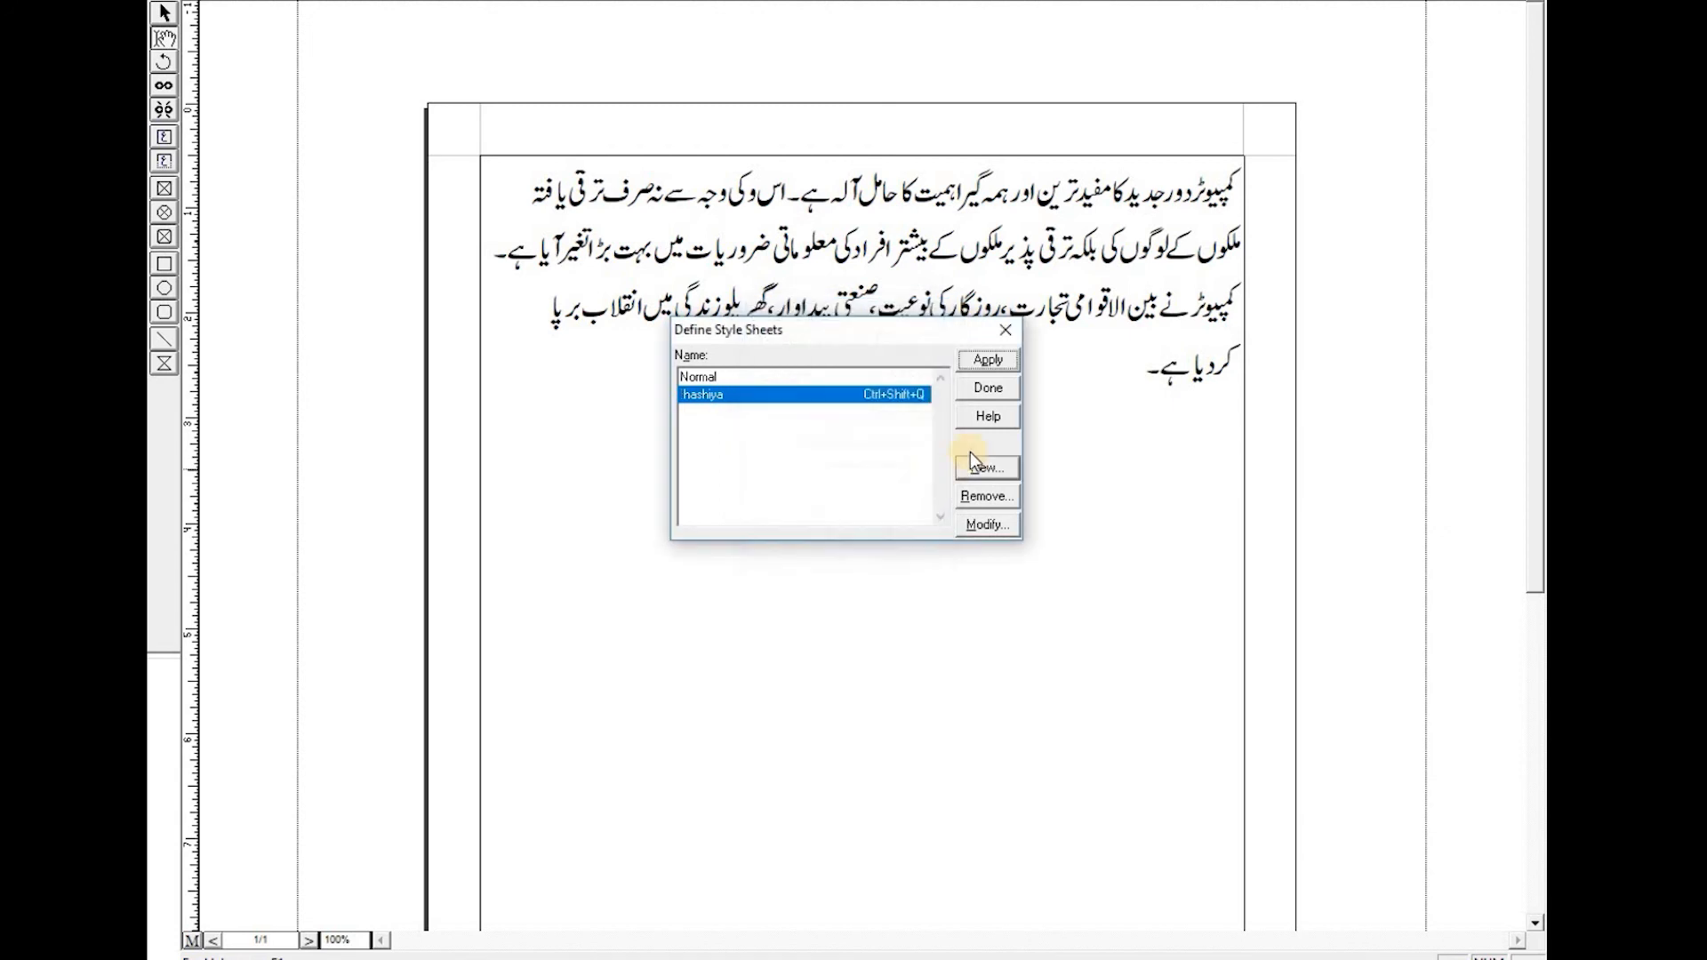
- Modify the hashiya style's character settings, choosing Noori Nastaliq as the Urdu font
click(989, 525)
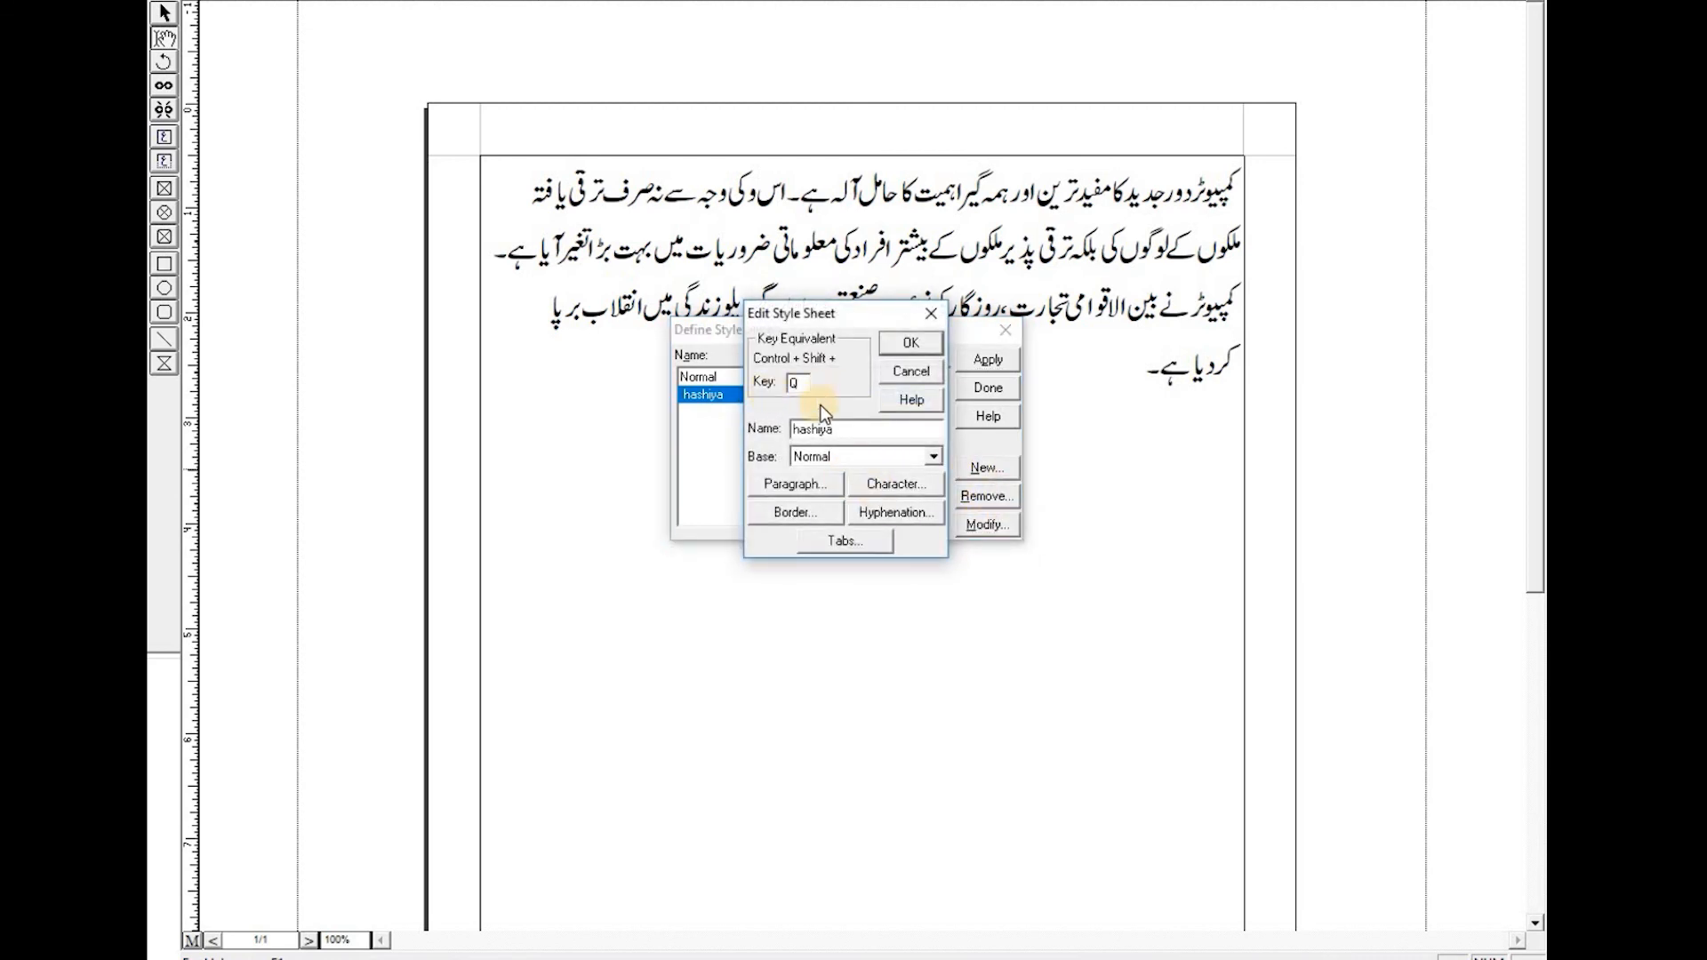
click(898, 486)
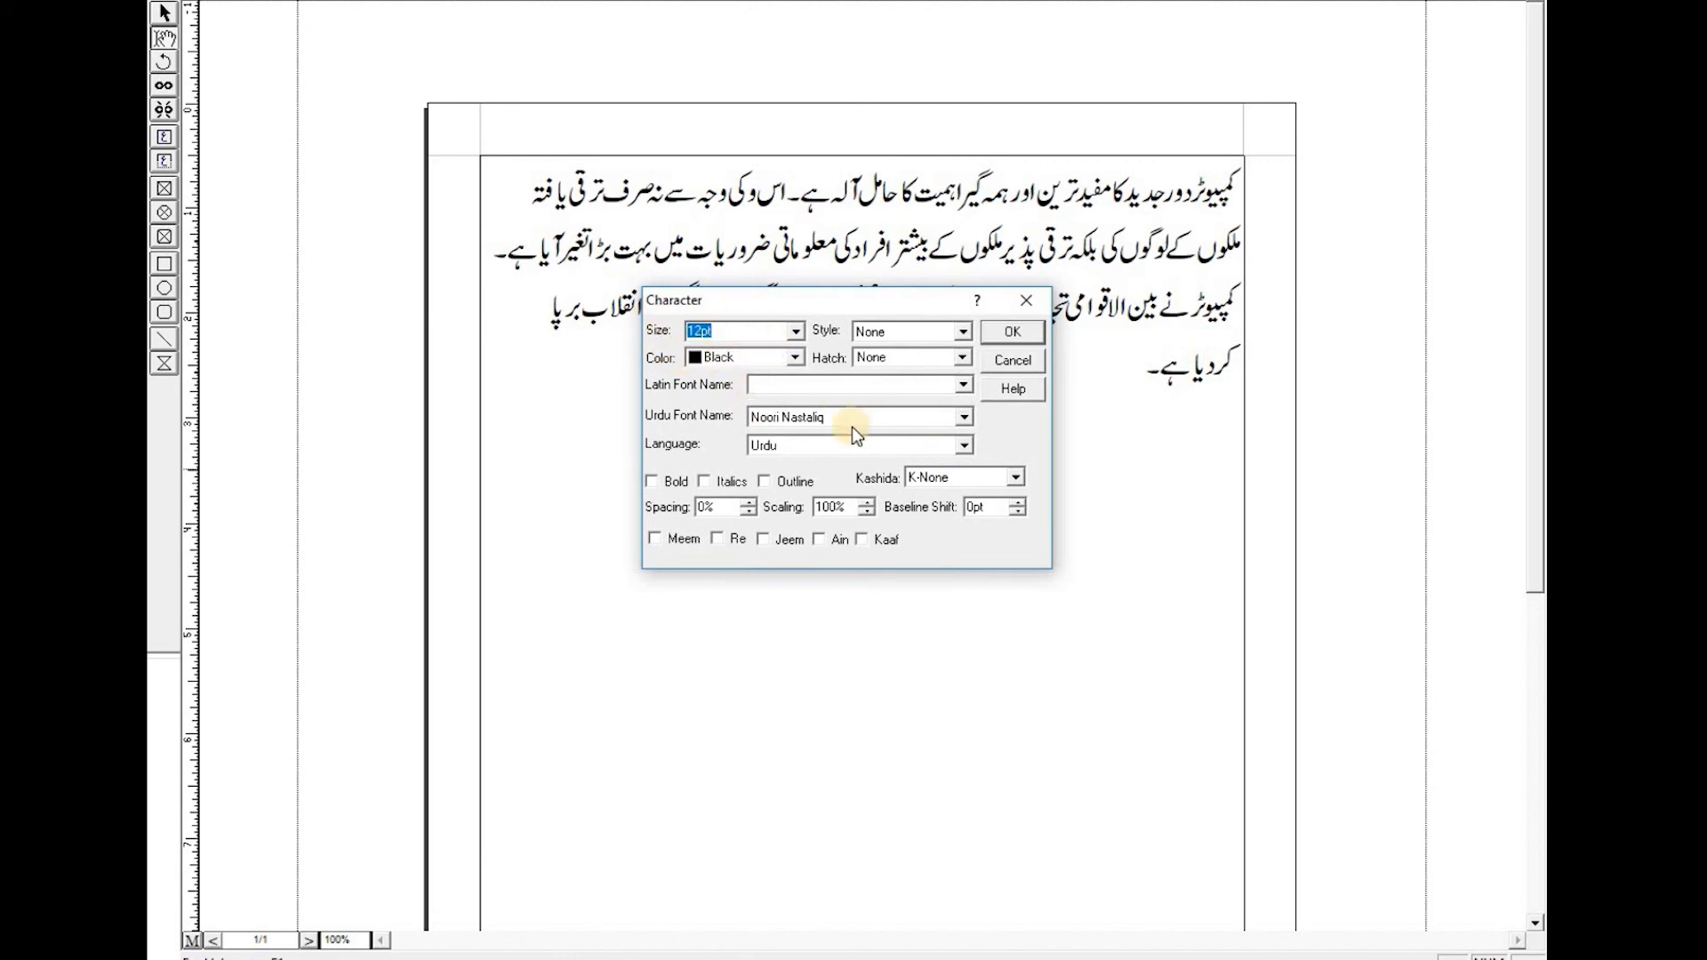
click(894, 421)
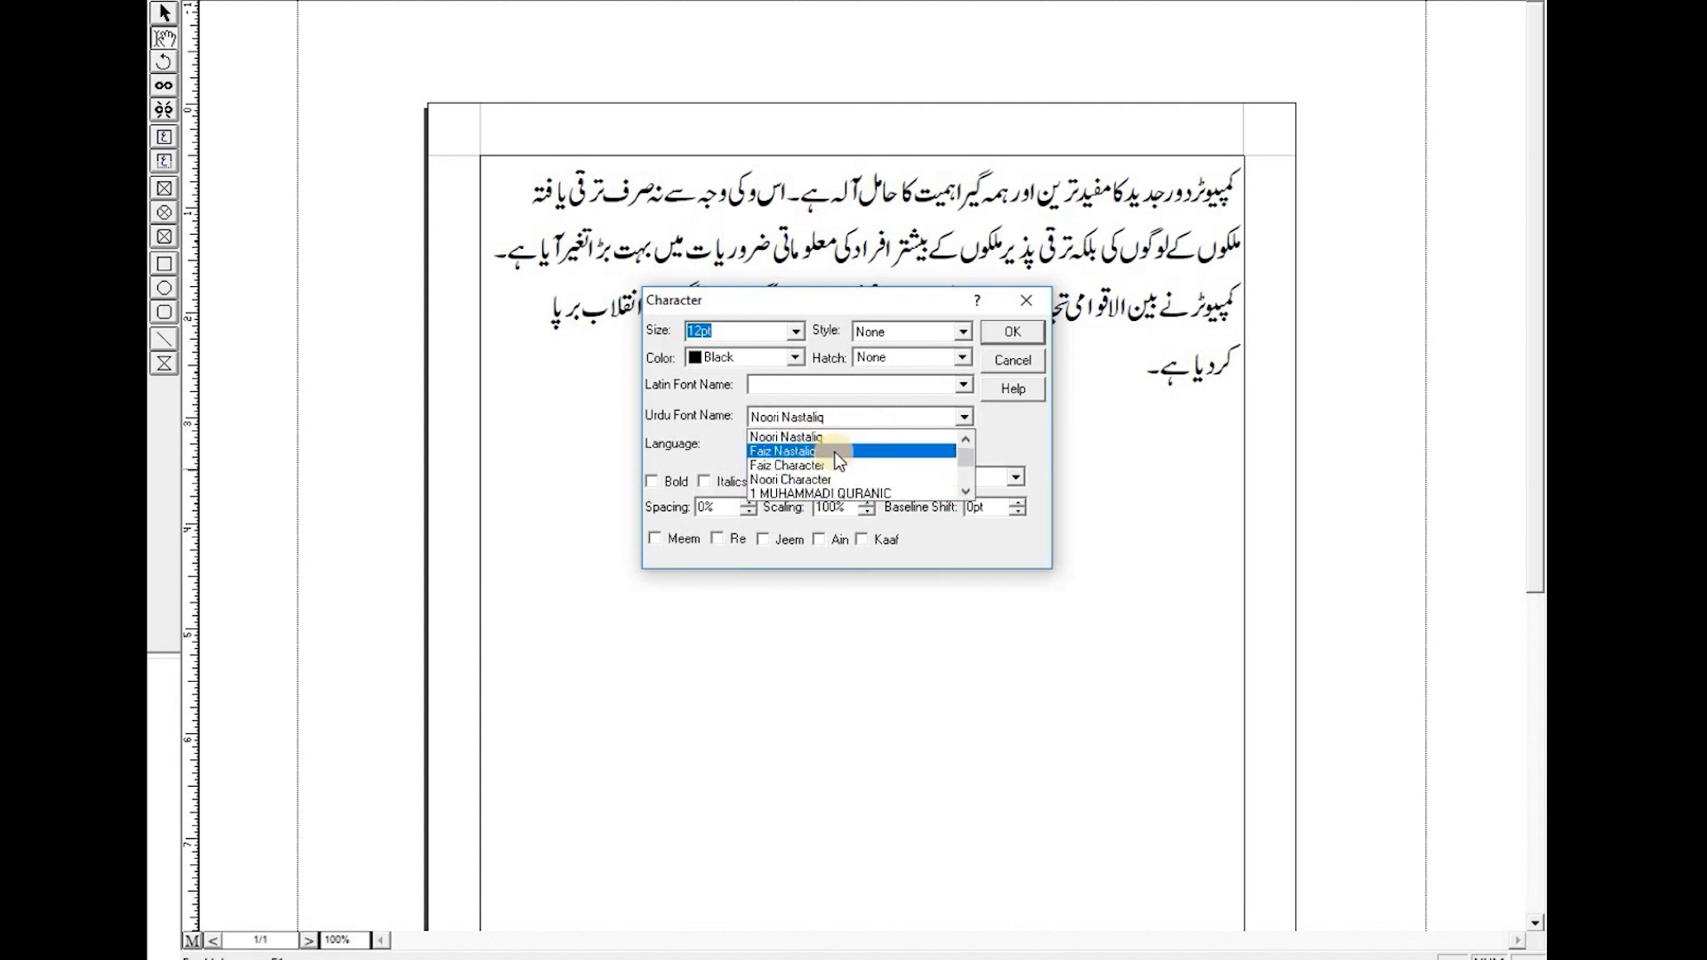
click(841, 437)
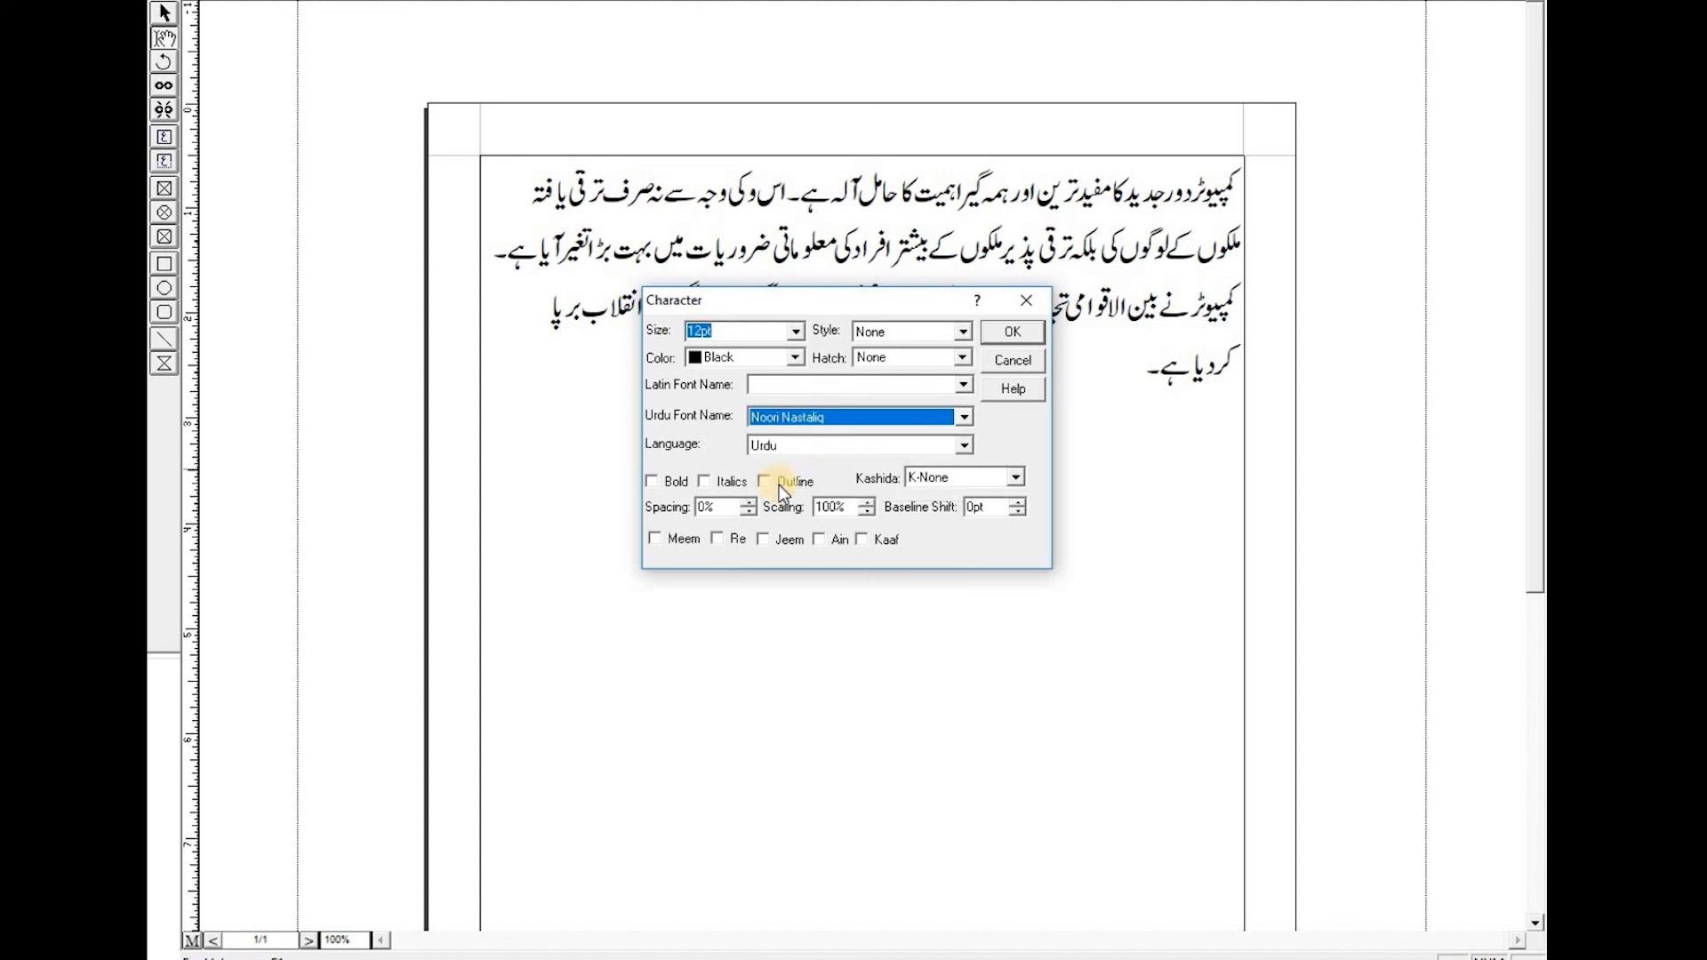
click(1014, 331)
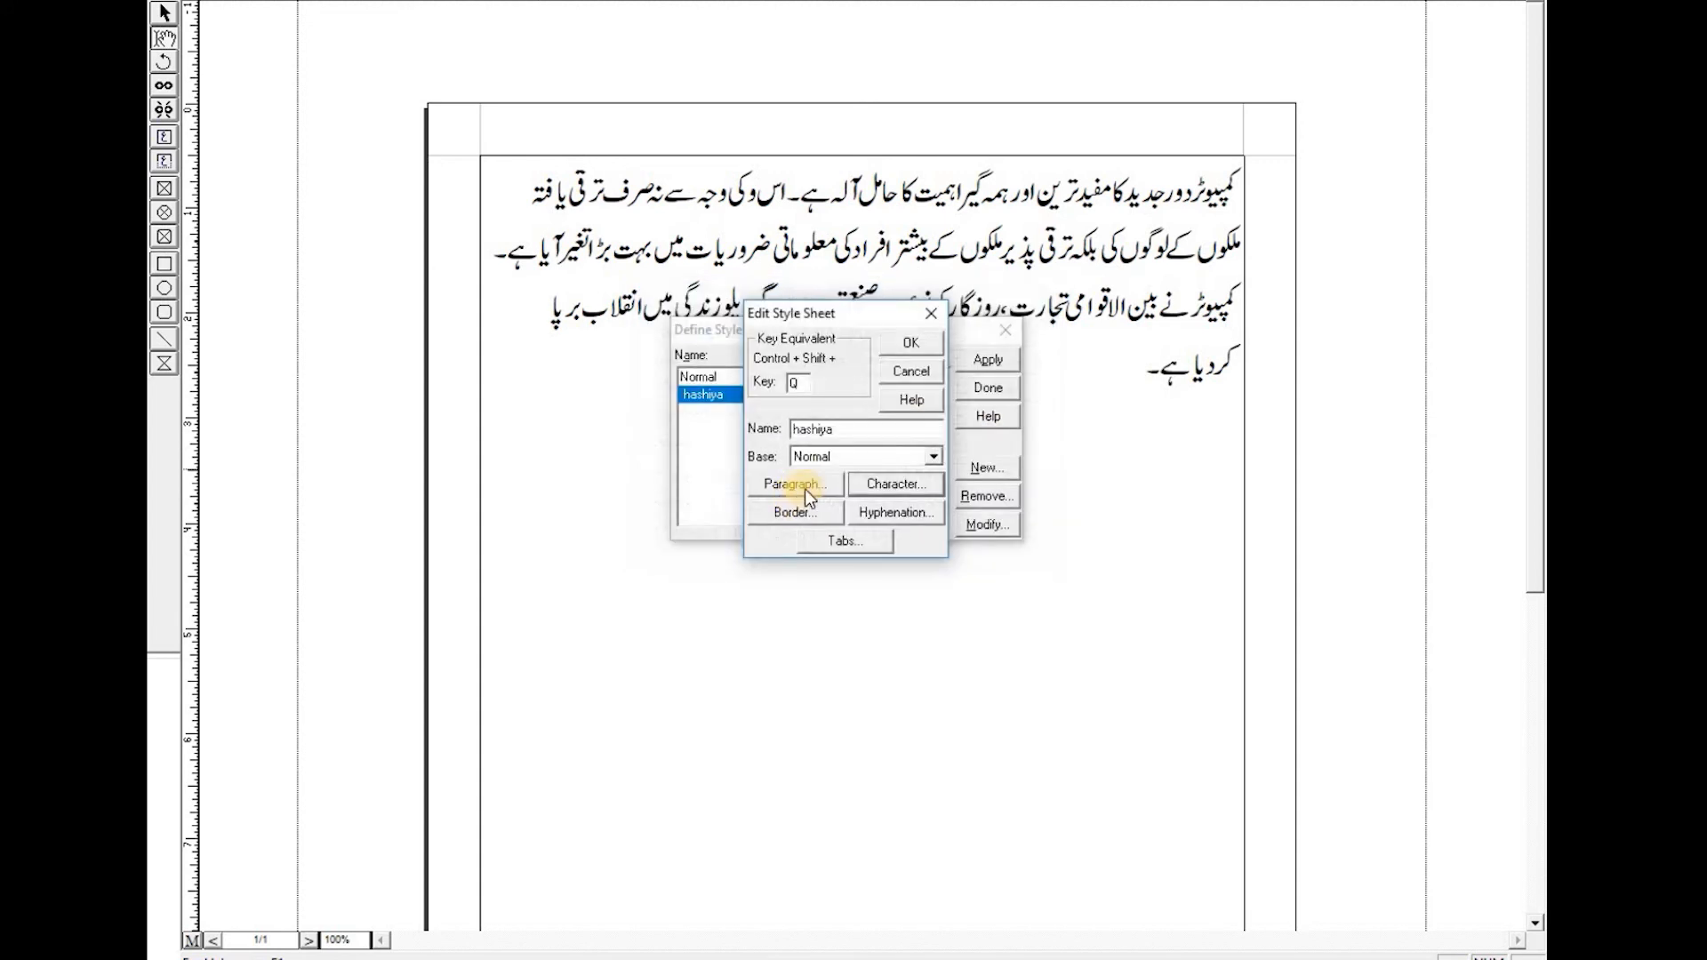
- Set the hashiya style's paragraph alignment to Justified and line height to 15, then close the style sheets
click(795, 484)
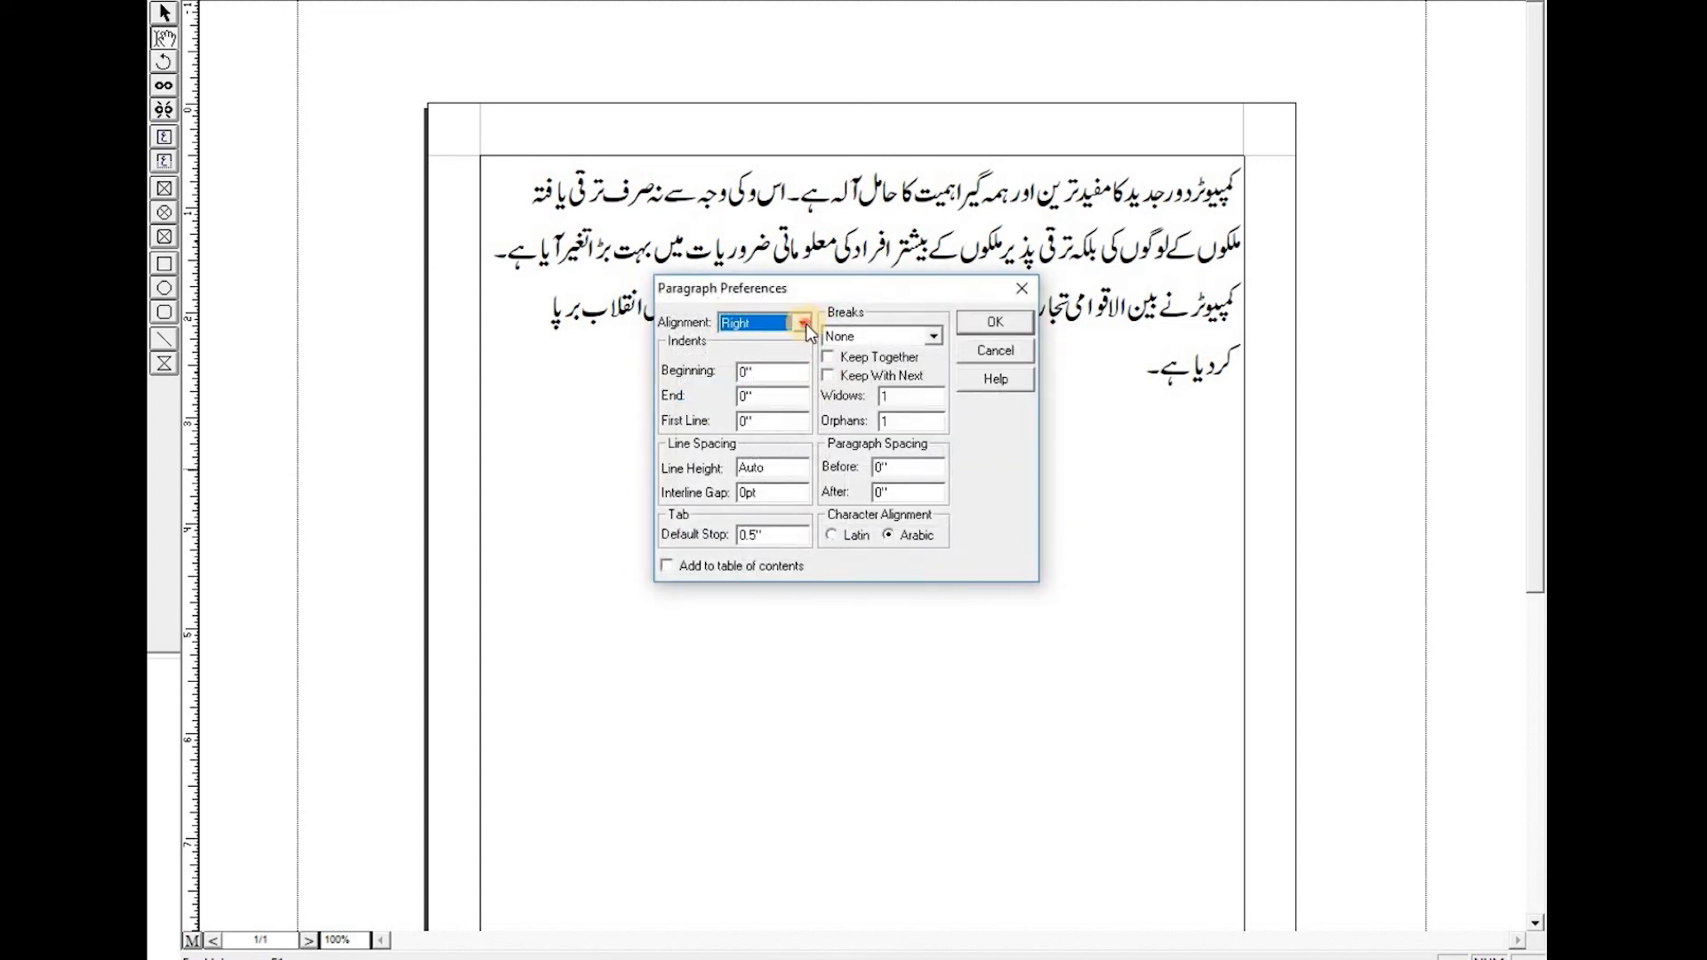
click(804, 325)
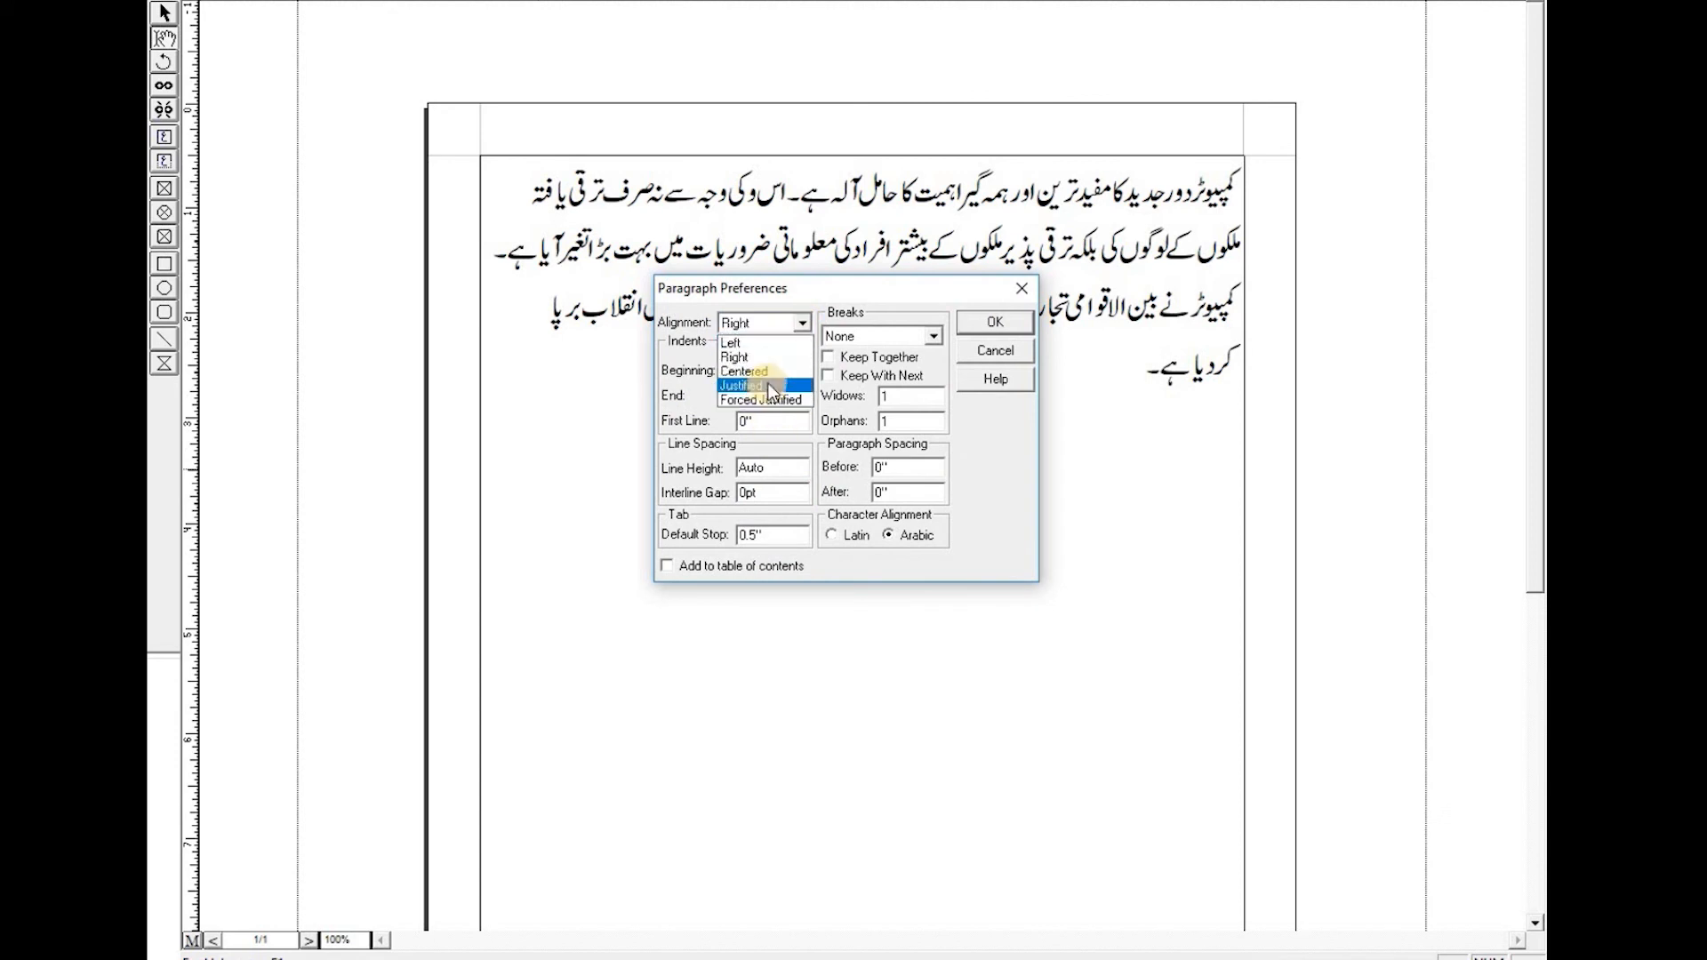
click(766, 384)
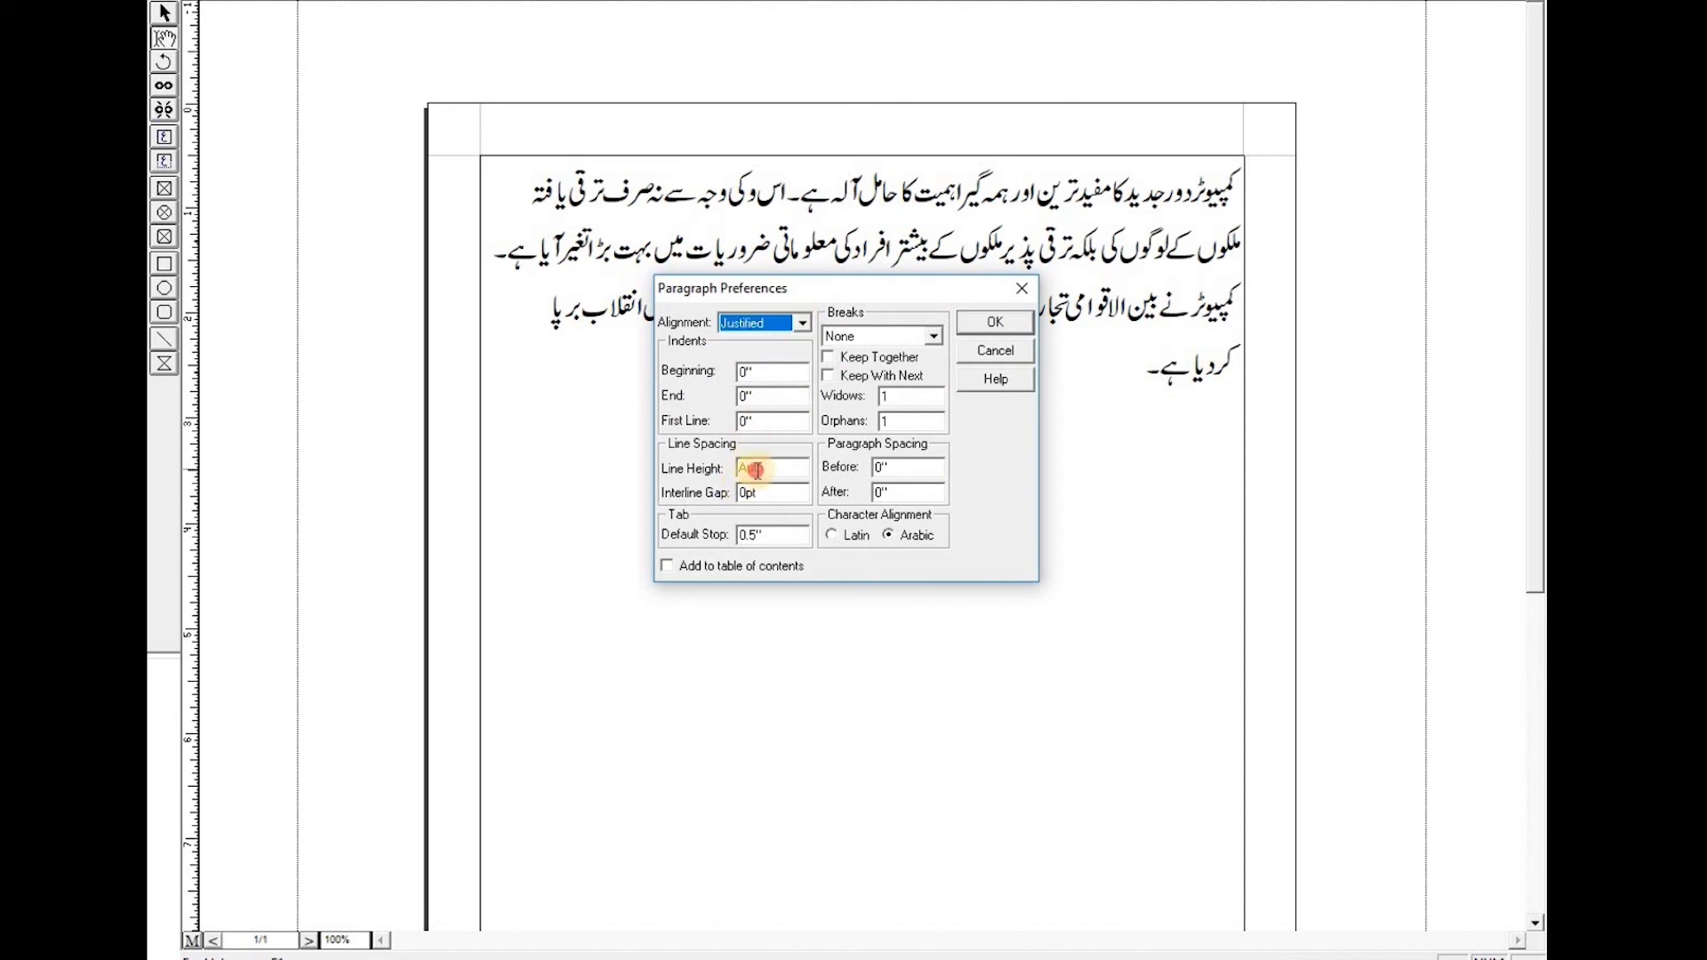
double_click(745, 469)
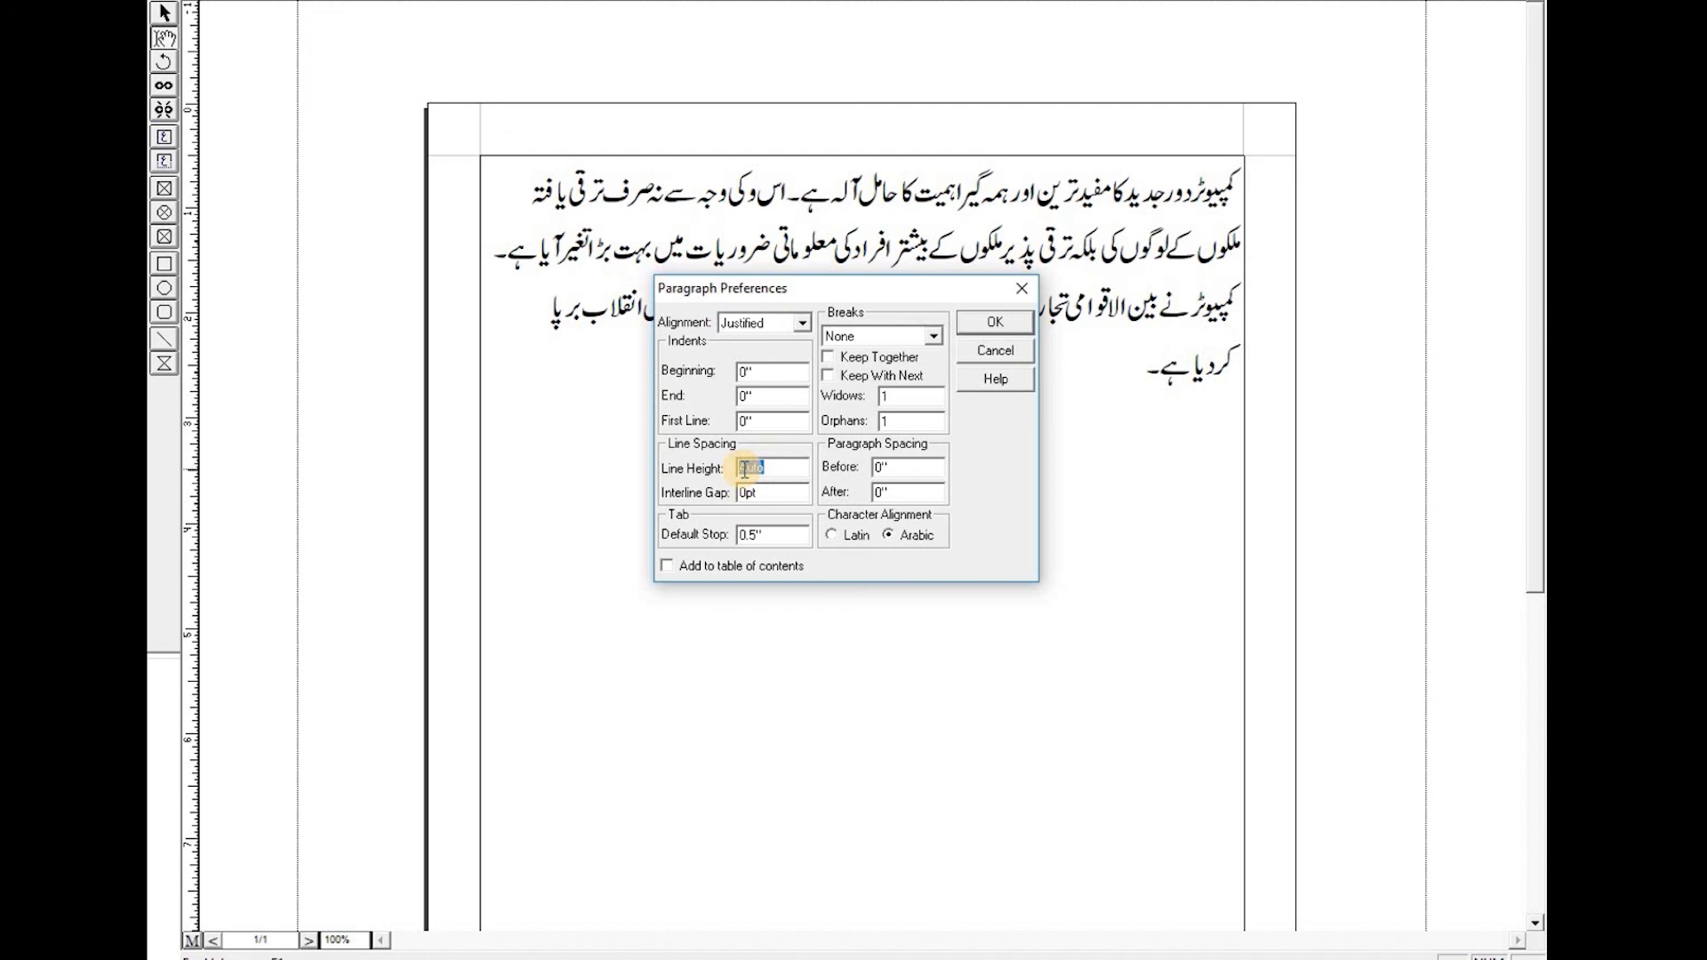
text(15)
click(1005, 317)
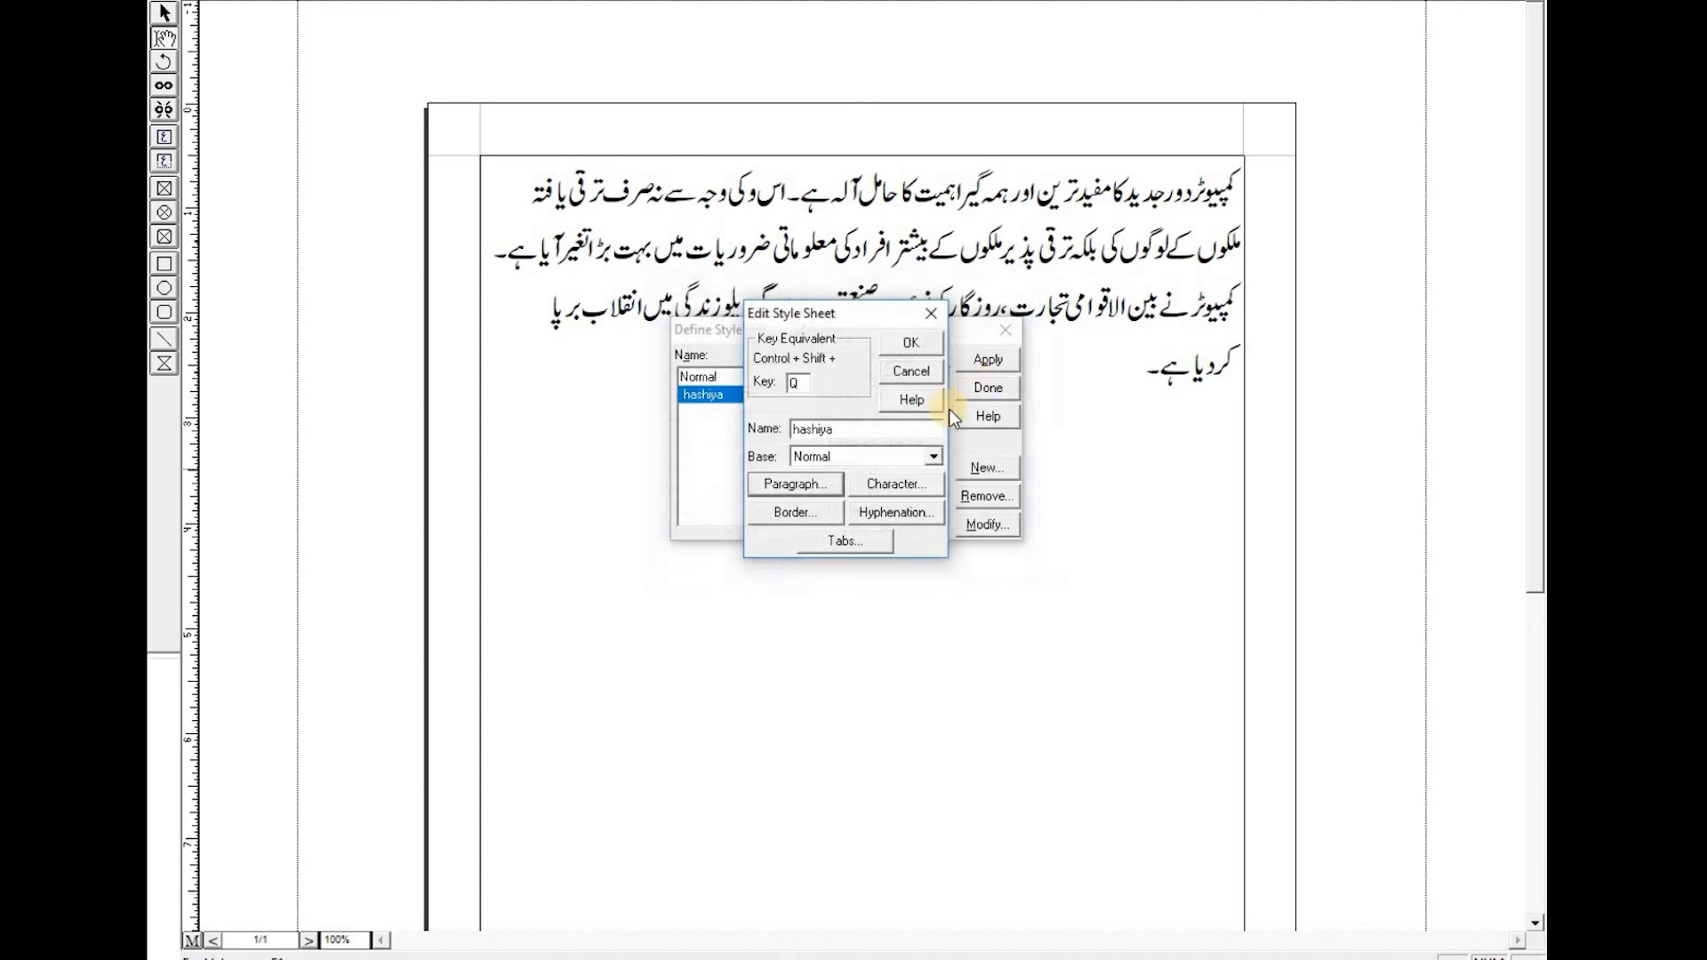
click(910, 344)
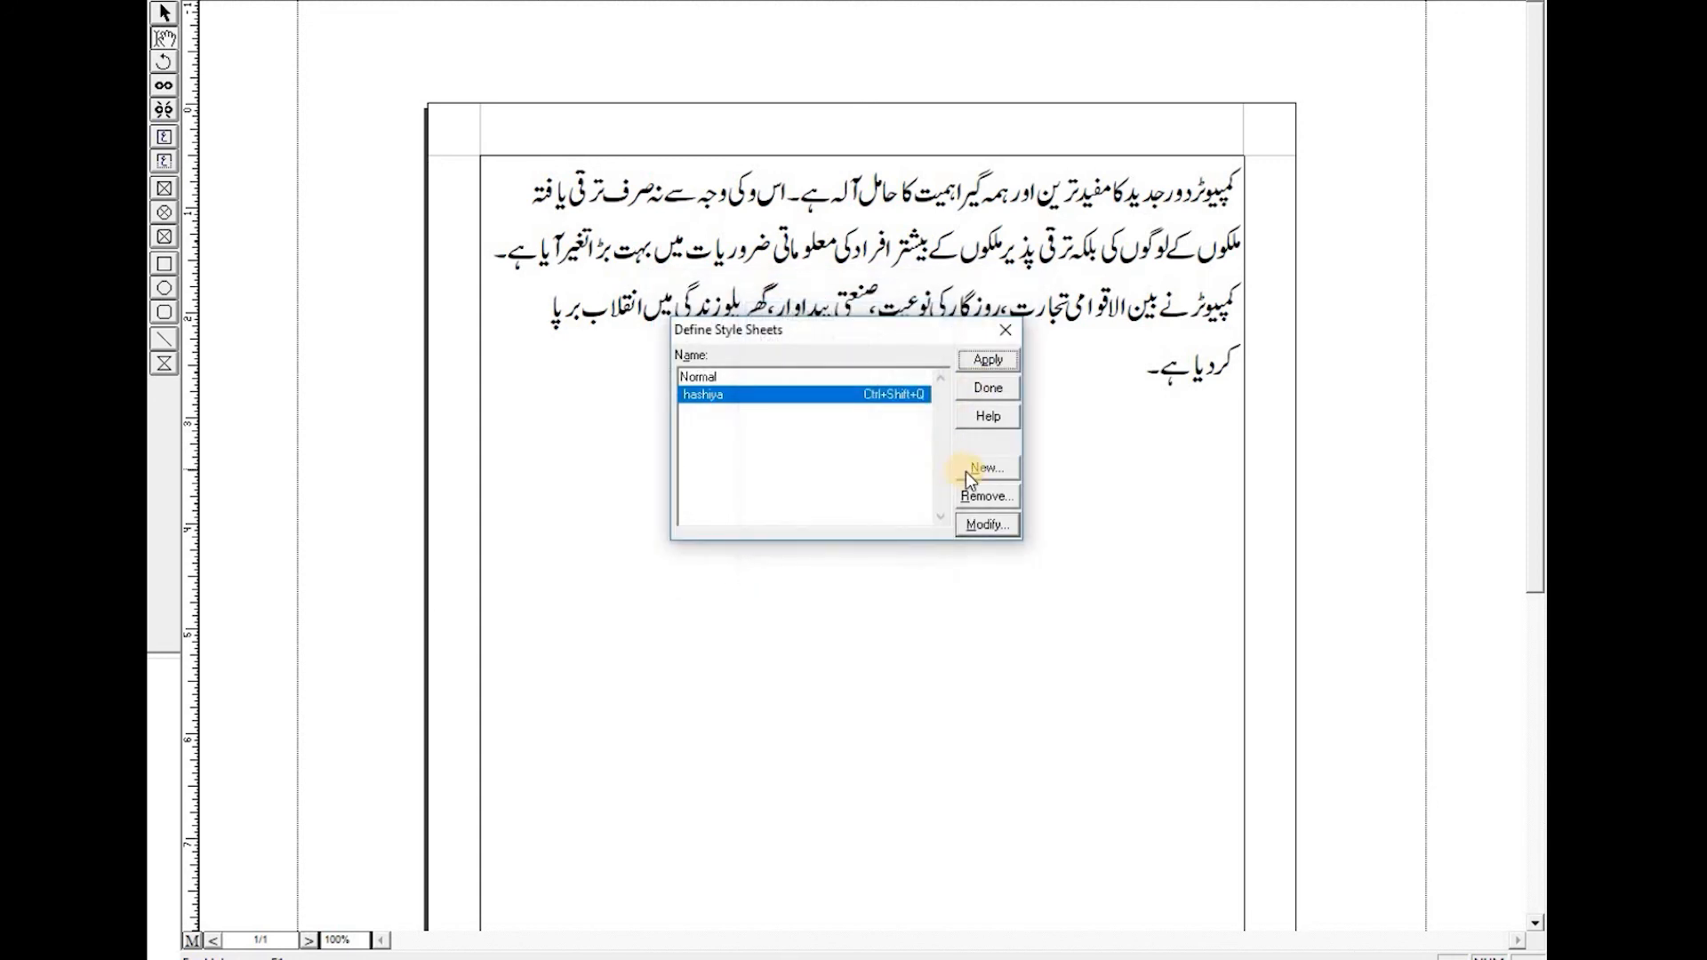
click(998, 394)
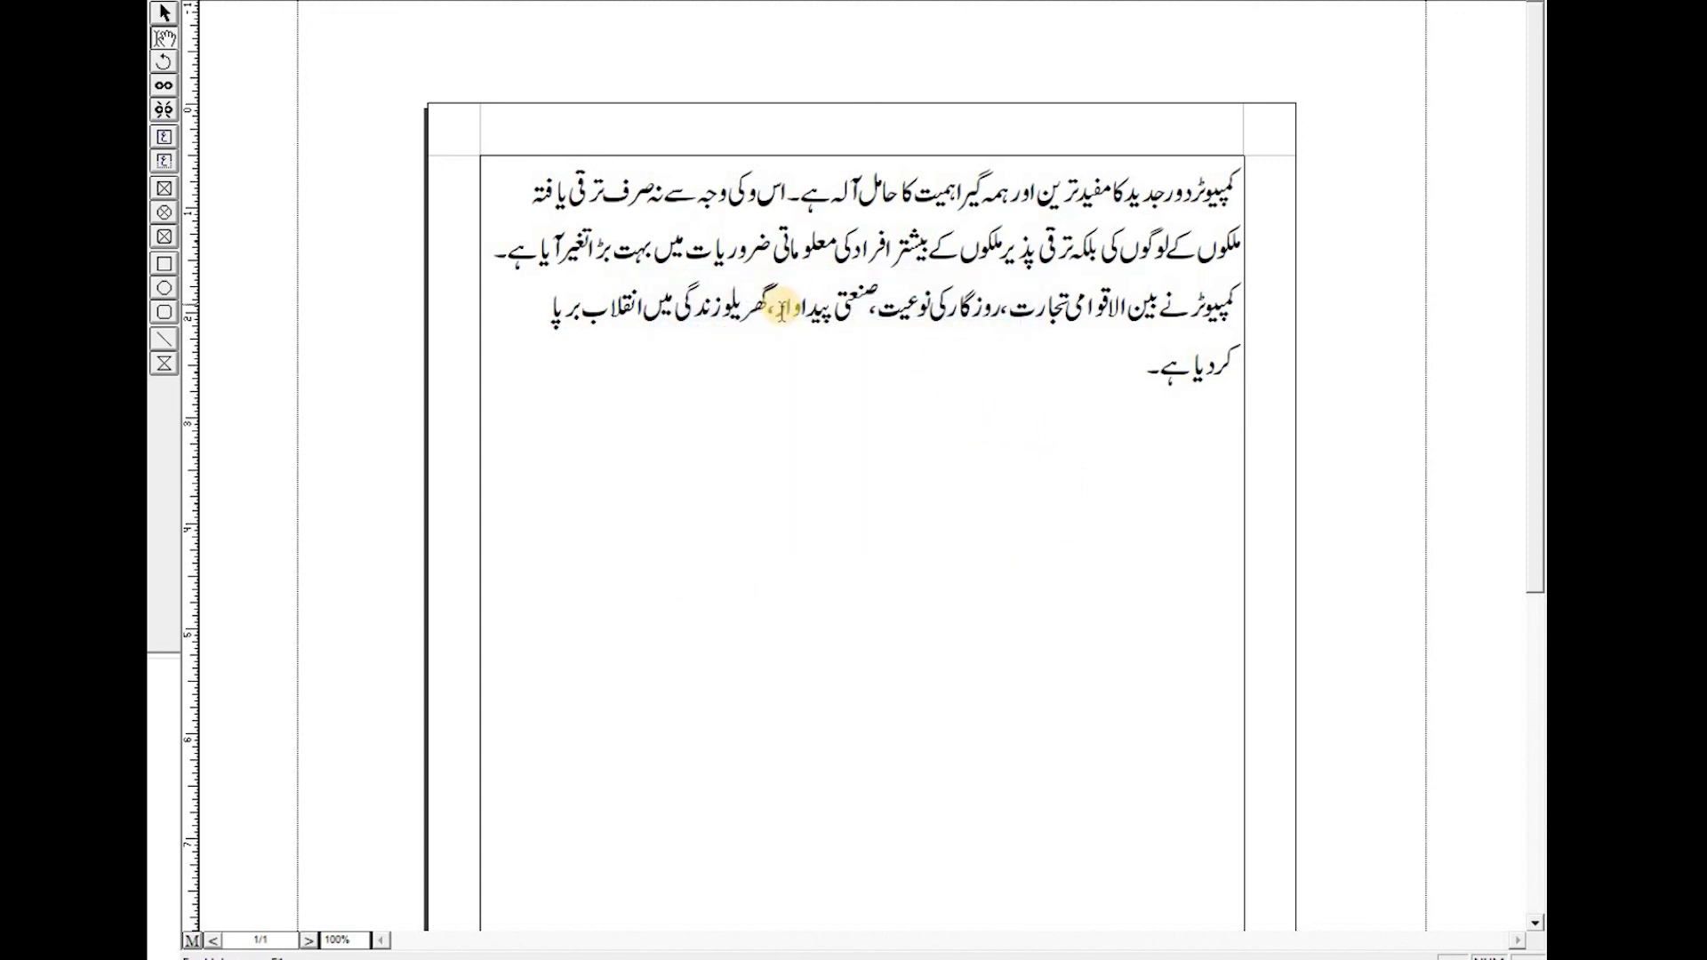
scroll(782, 311, down, 5)
scroll(910, 452, up, 5)
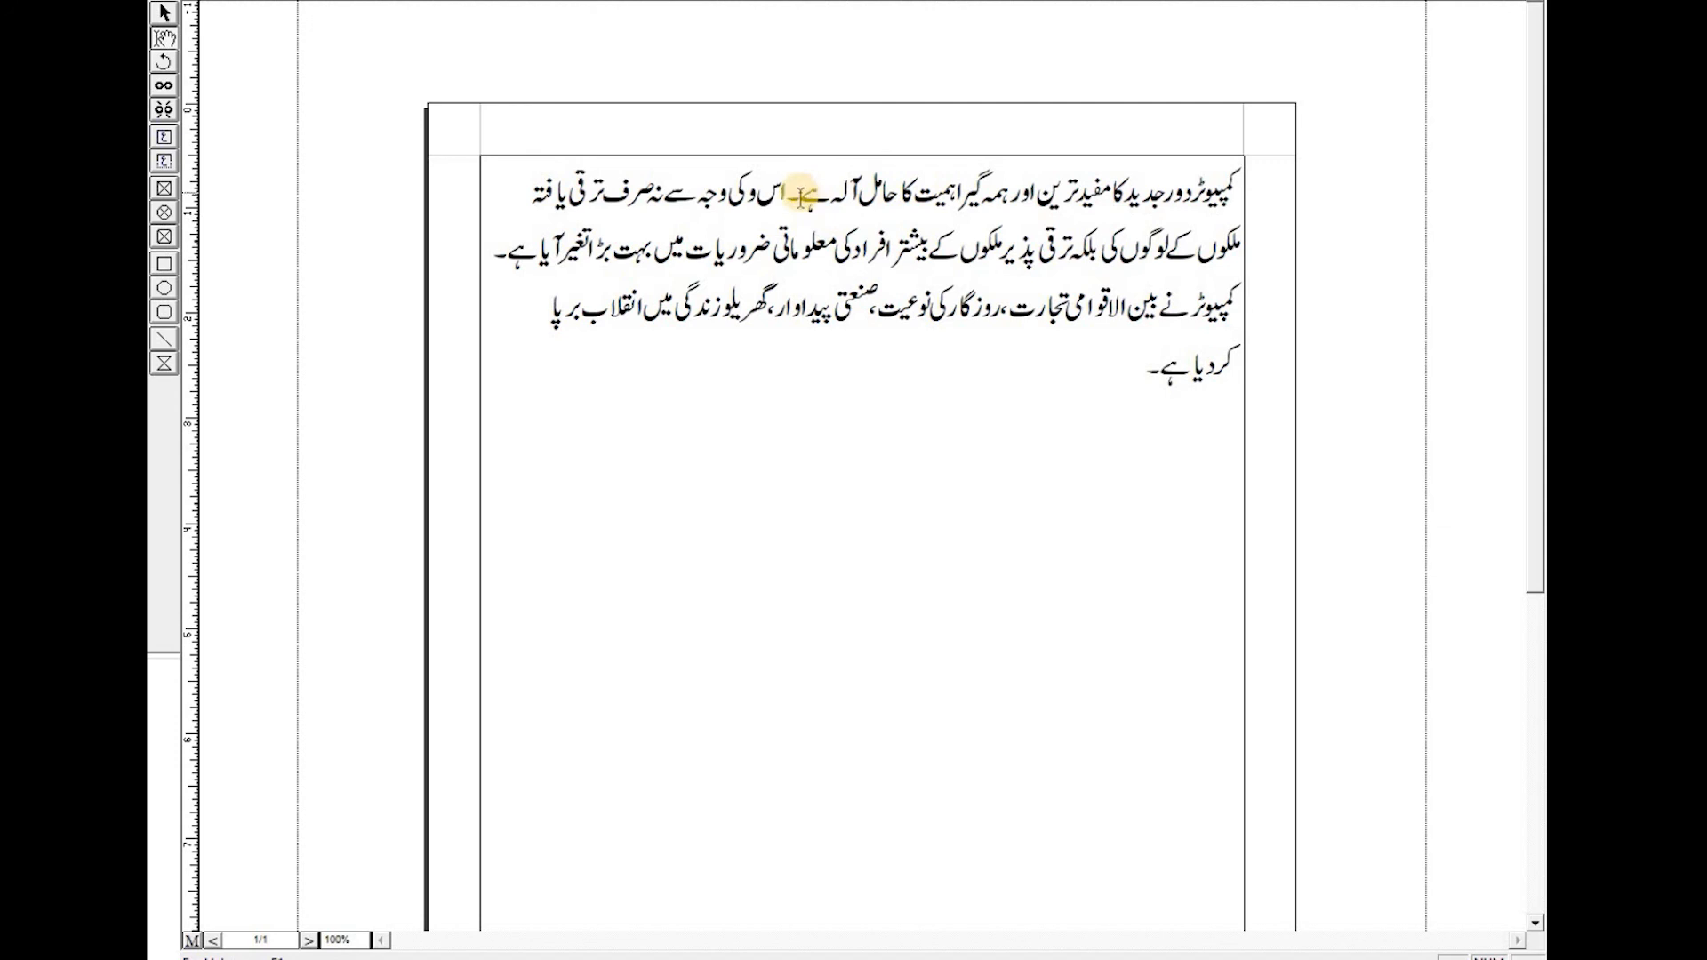
- Insert a footnote after the paragraph's first sentence and type a short note in the footnote area
click(803, 197)
double_click(807, 197)
click(808, 197)
click(363, 1)
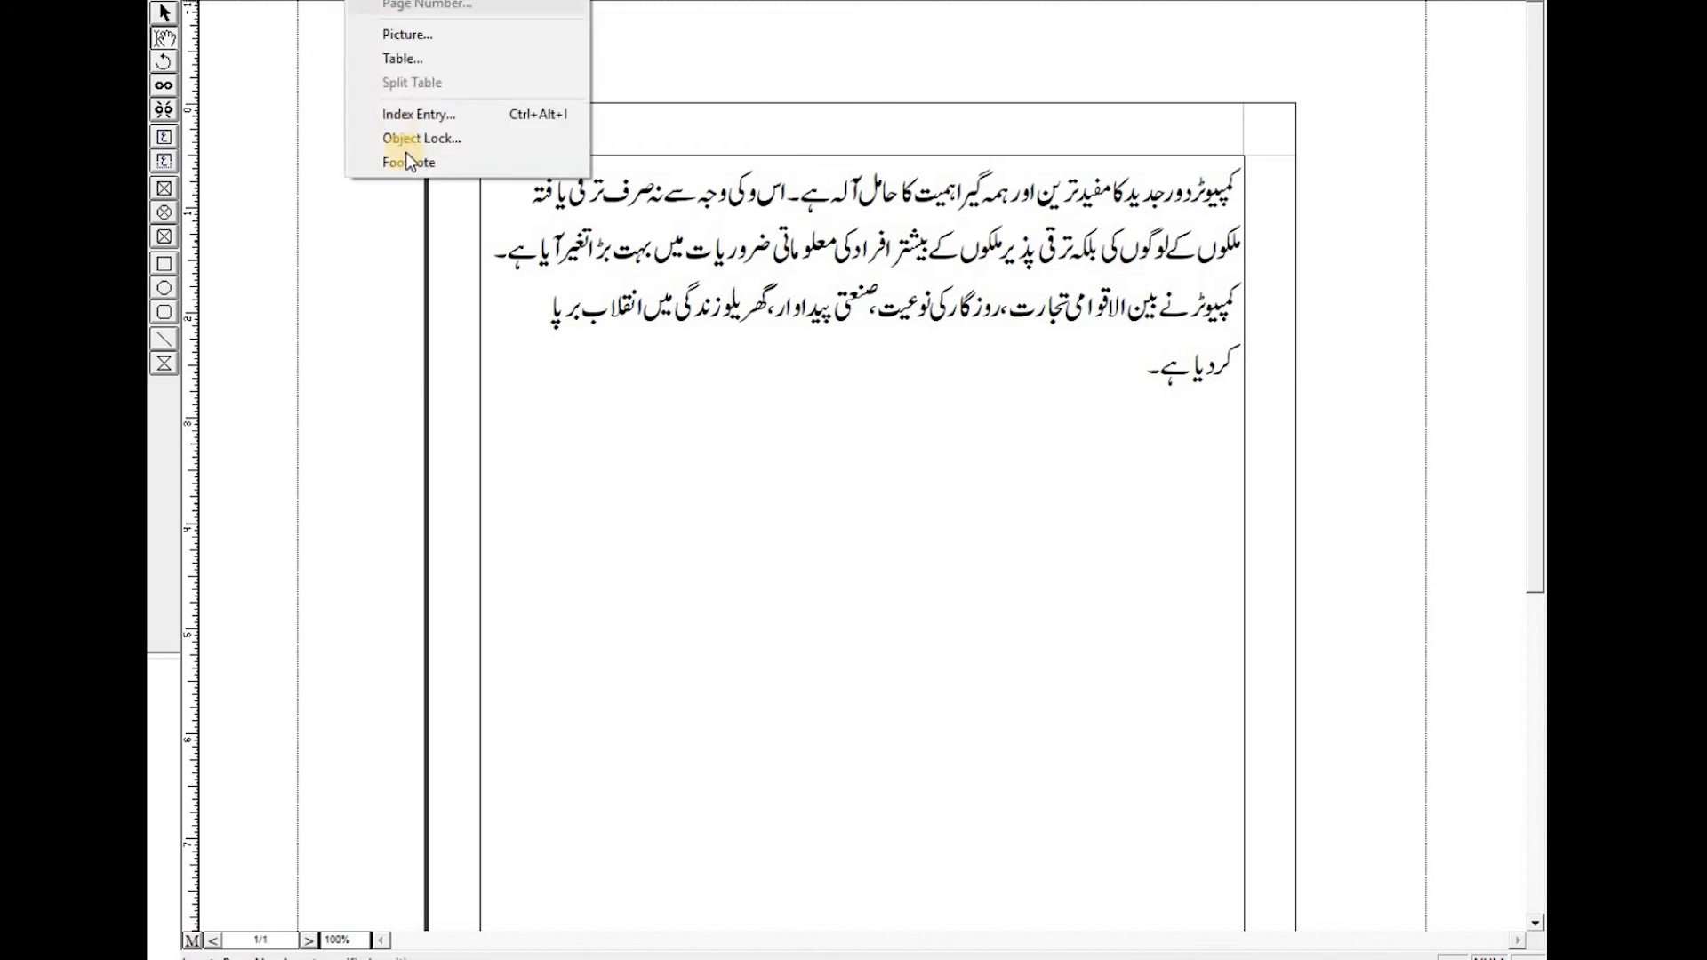
click(412, 162)
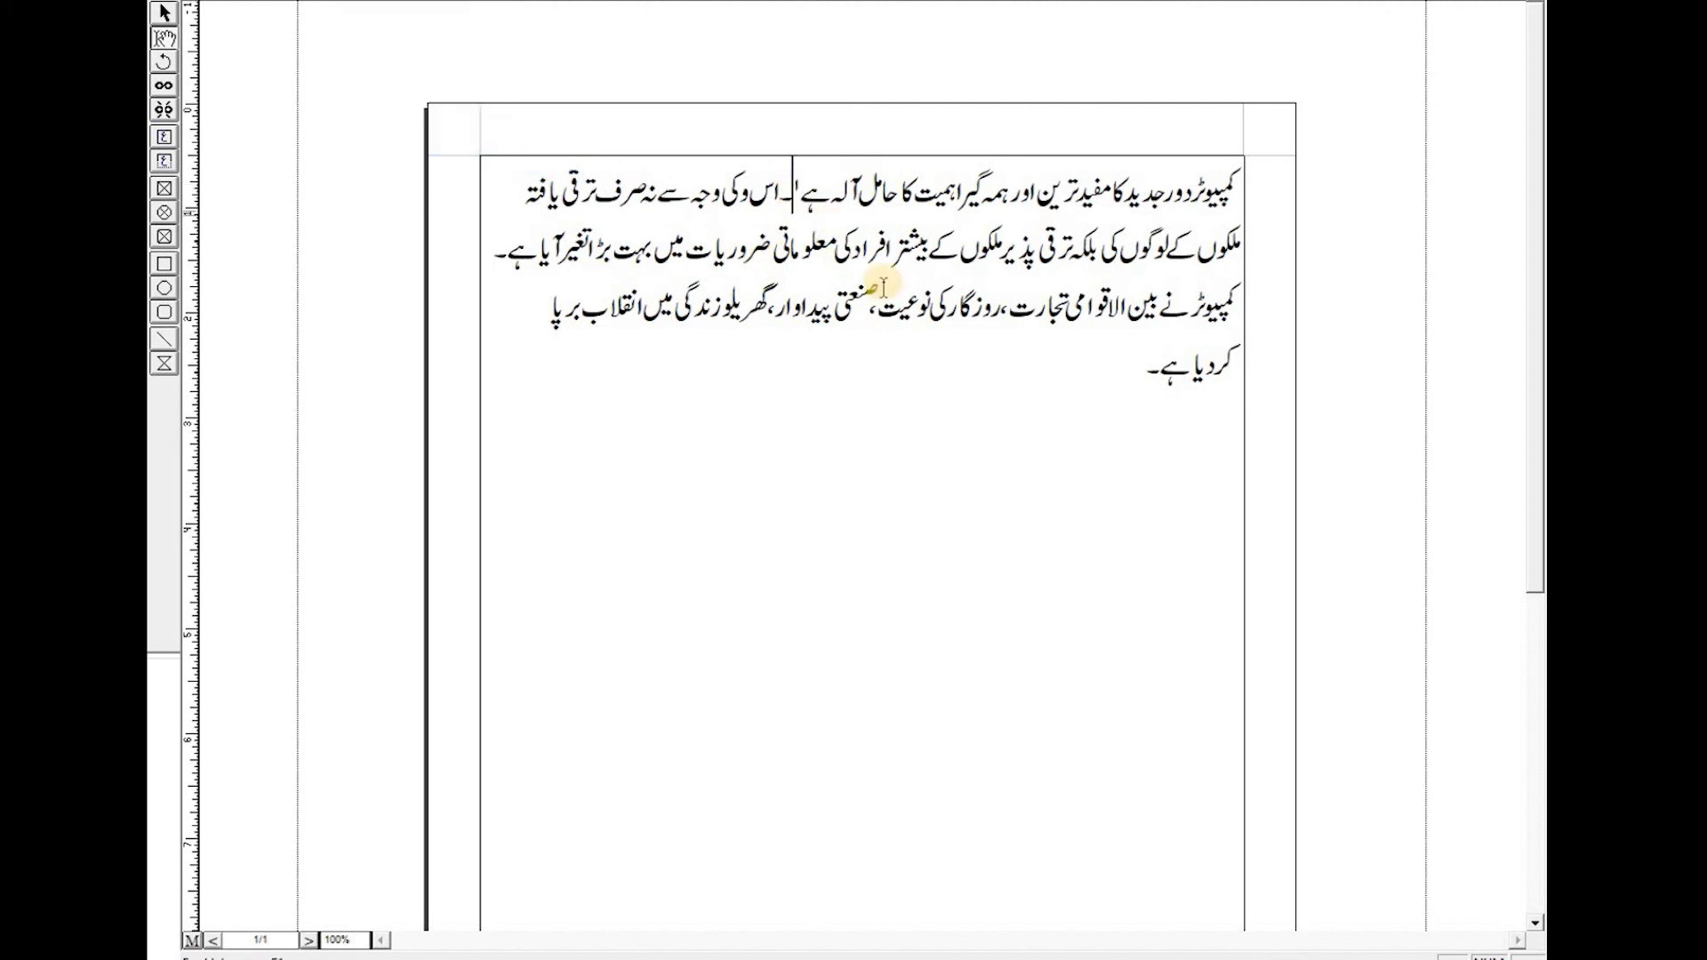
click(1206, 770)
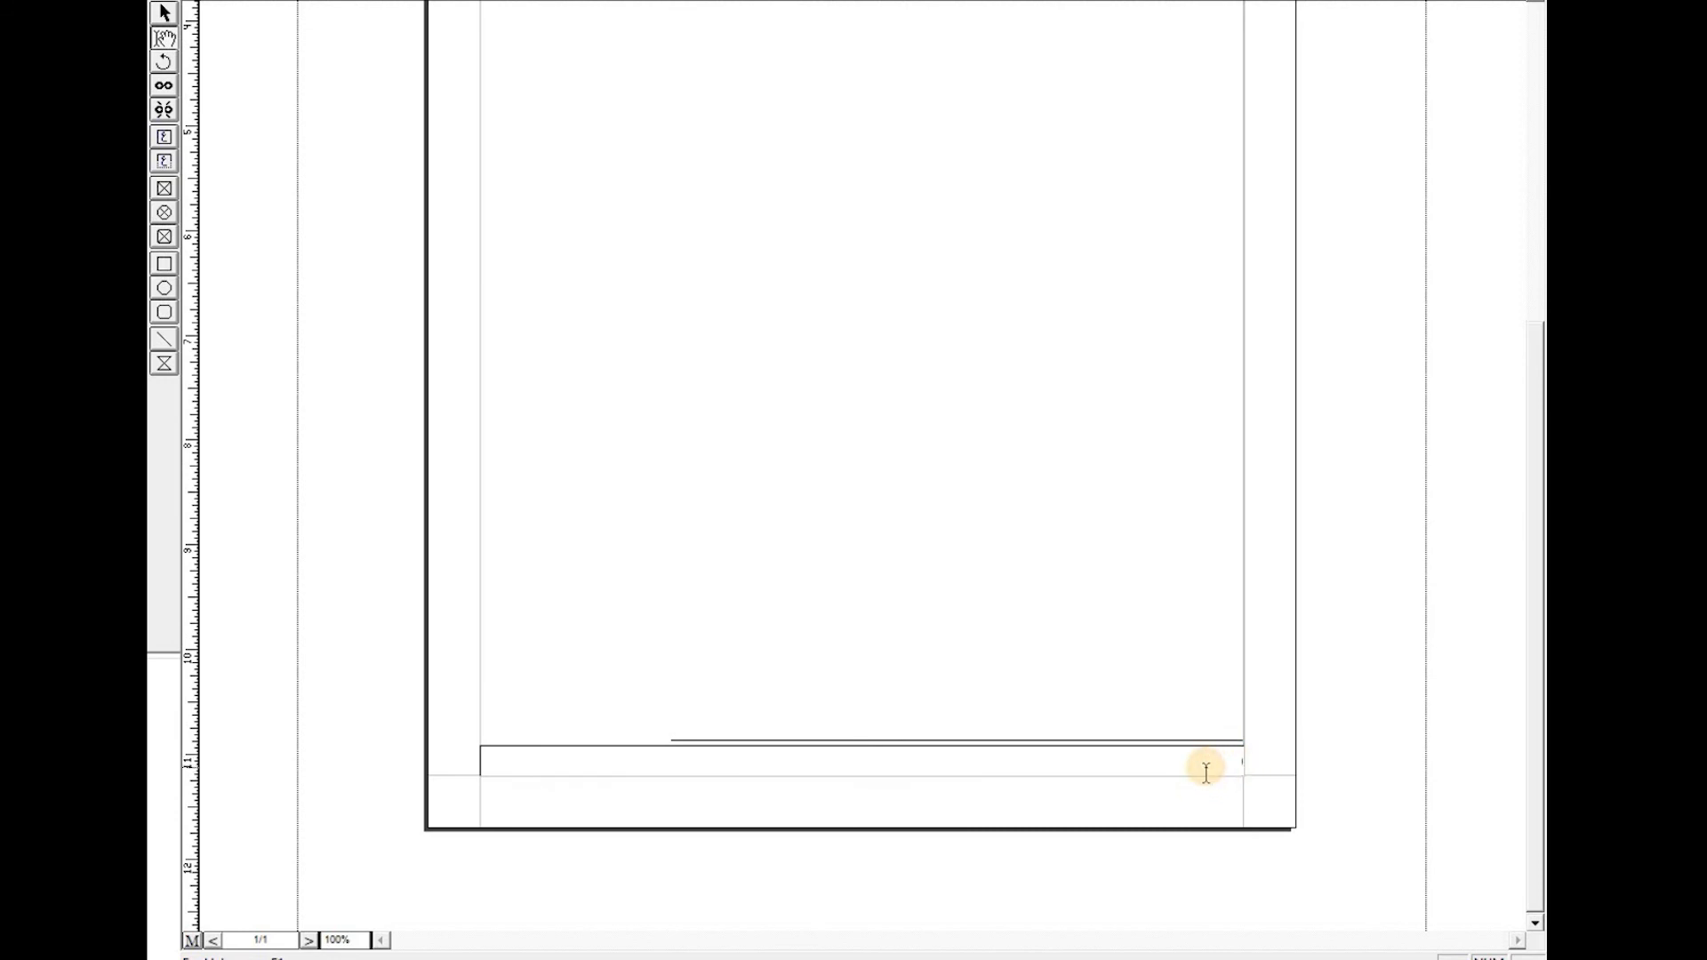
text(کھکدس)
key(BackSpace)
key(BackSpace)
key(BackSpace)
key(BackSpace)
drag(1200, 760, 1232, 761)
click(729, 729)
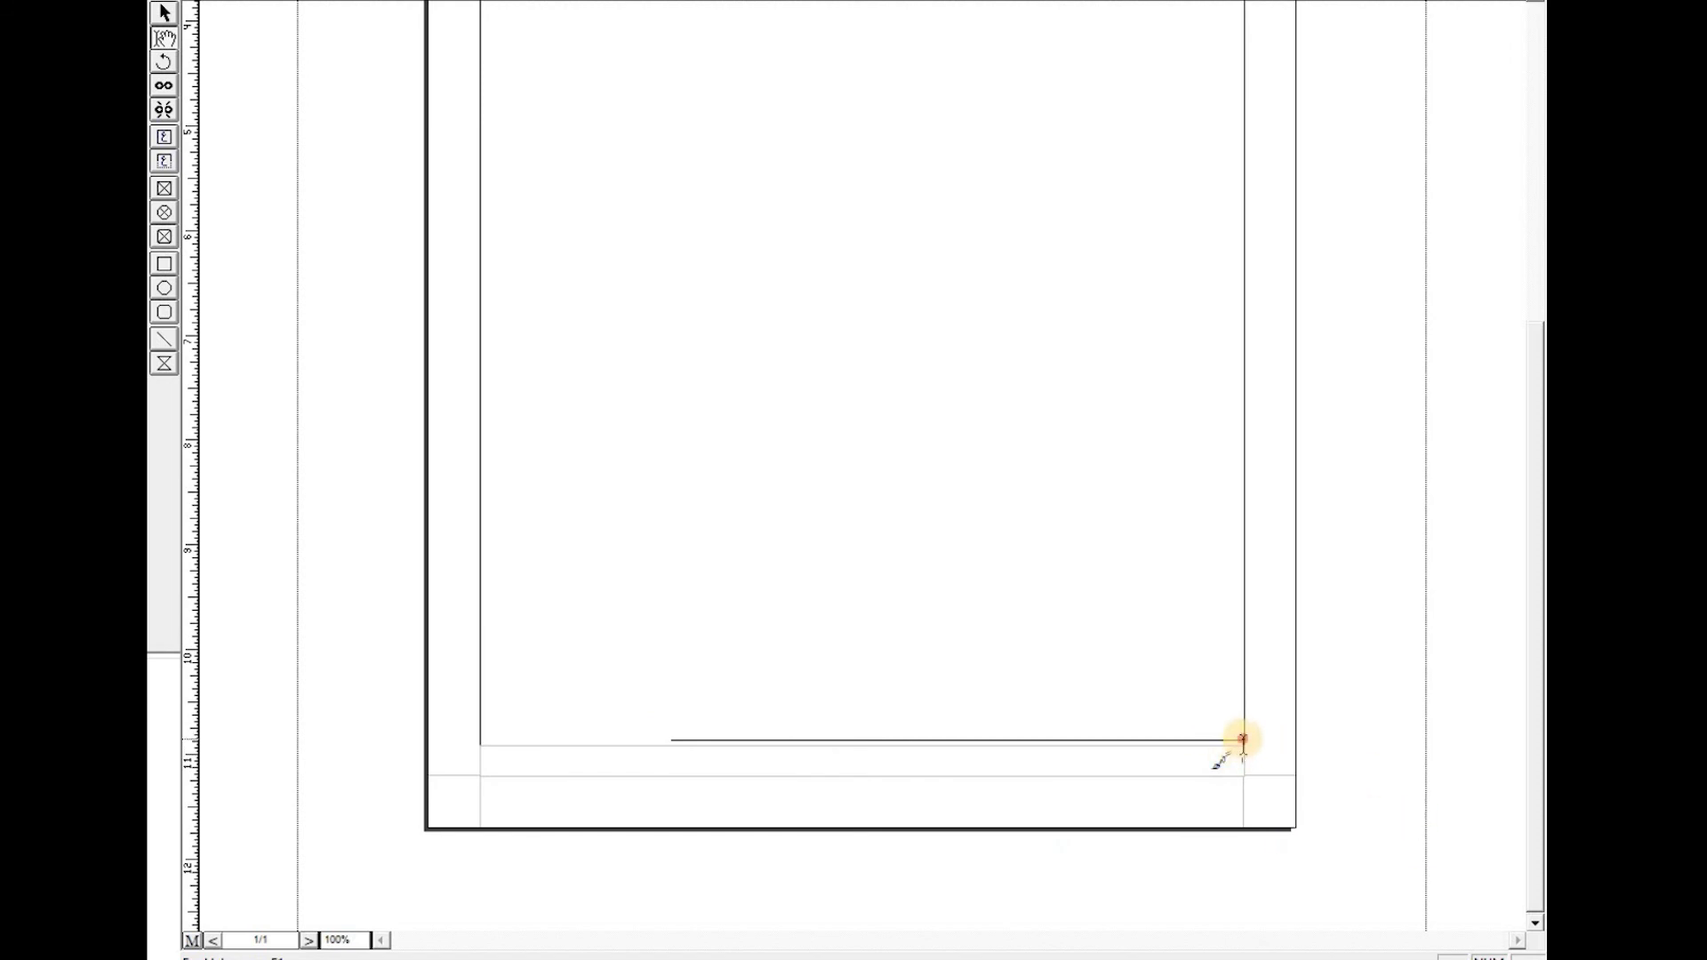
click(986, 718)
scroll(675, 195, up, 5)
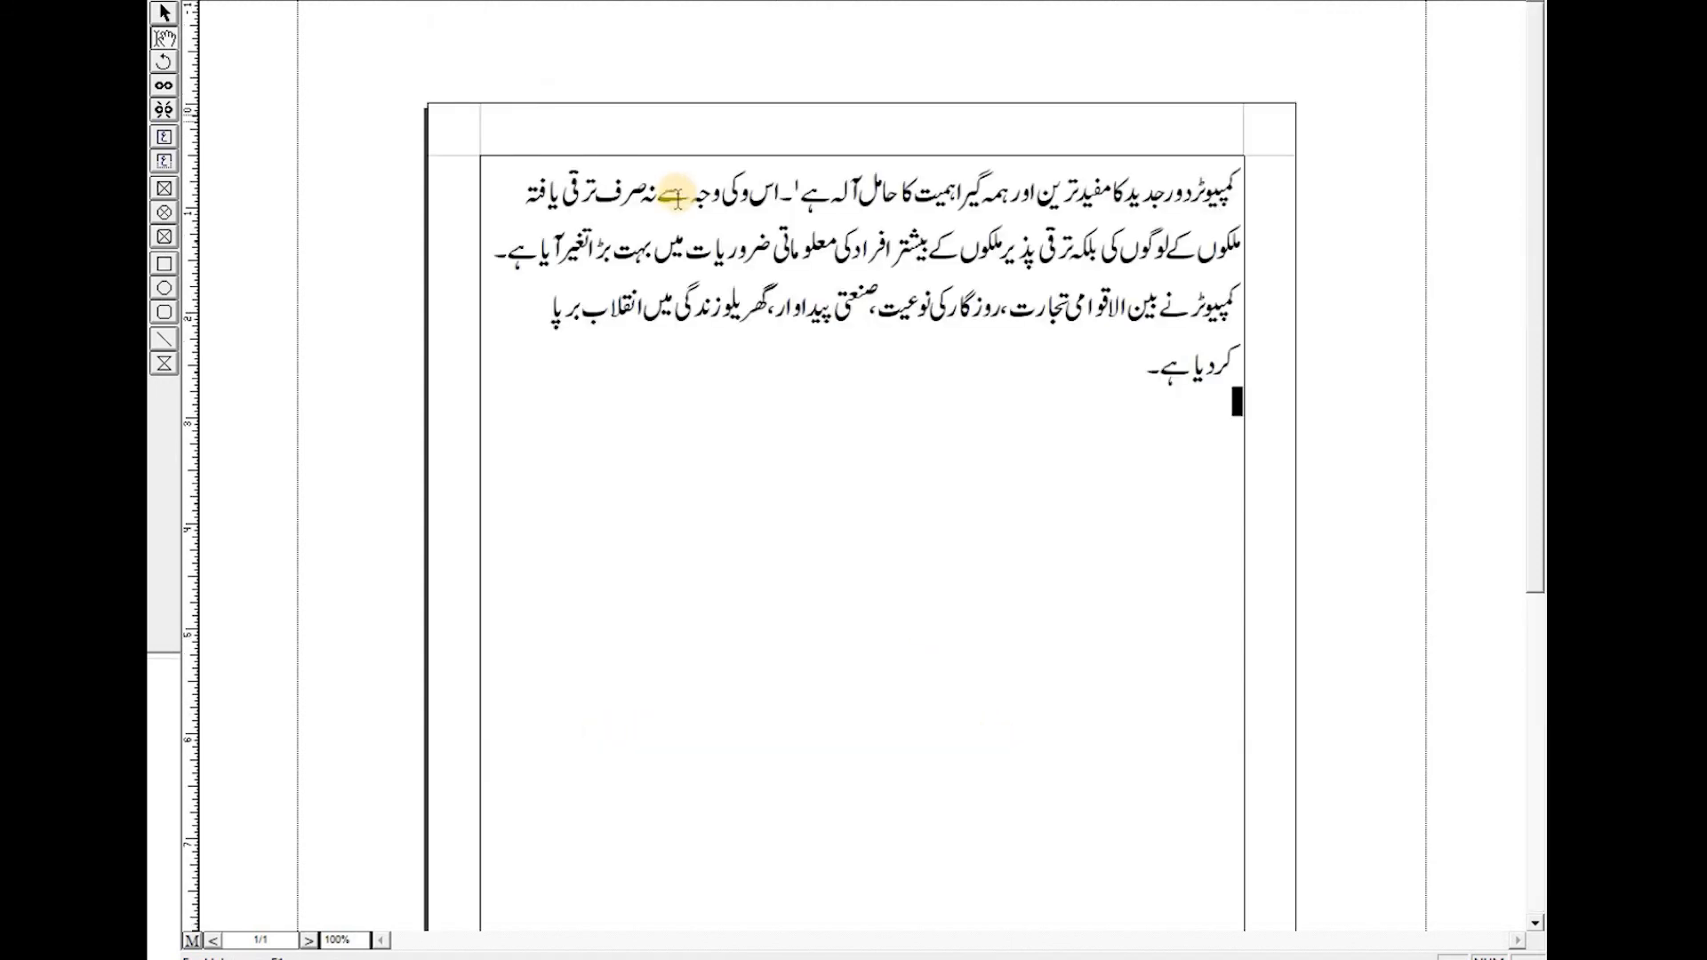
- Insert a second footnote at the end of the paragraph's last sentence and type its note text
click(1166, 363)
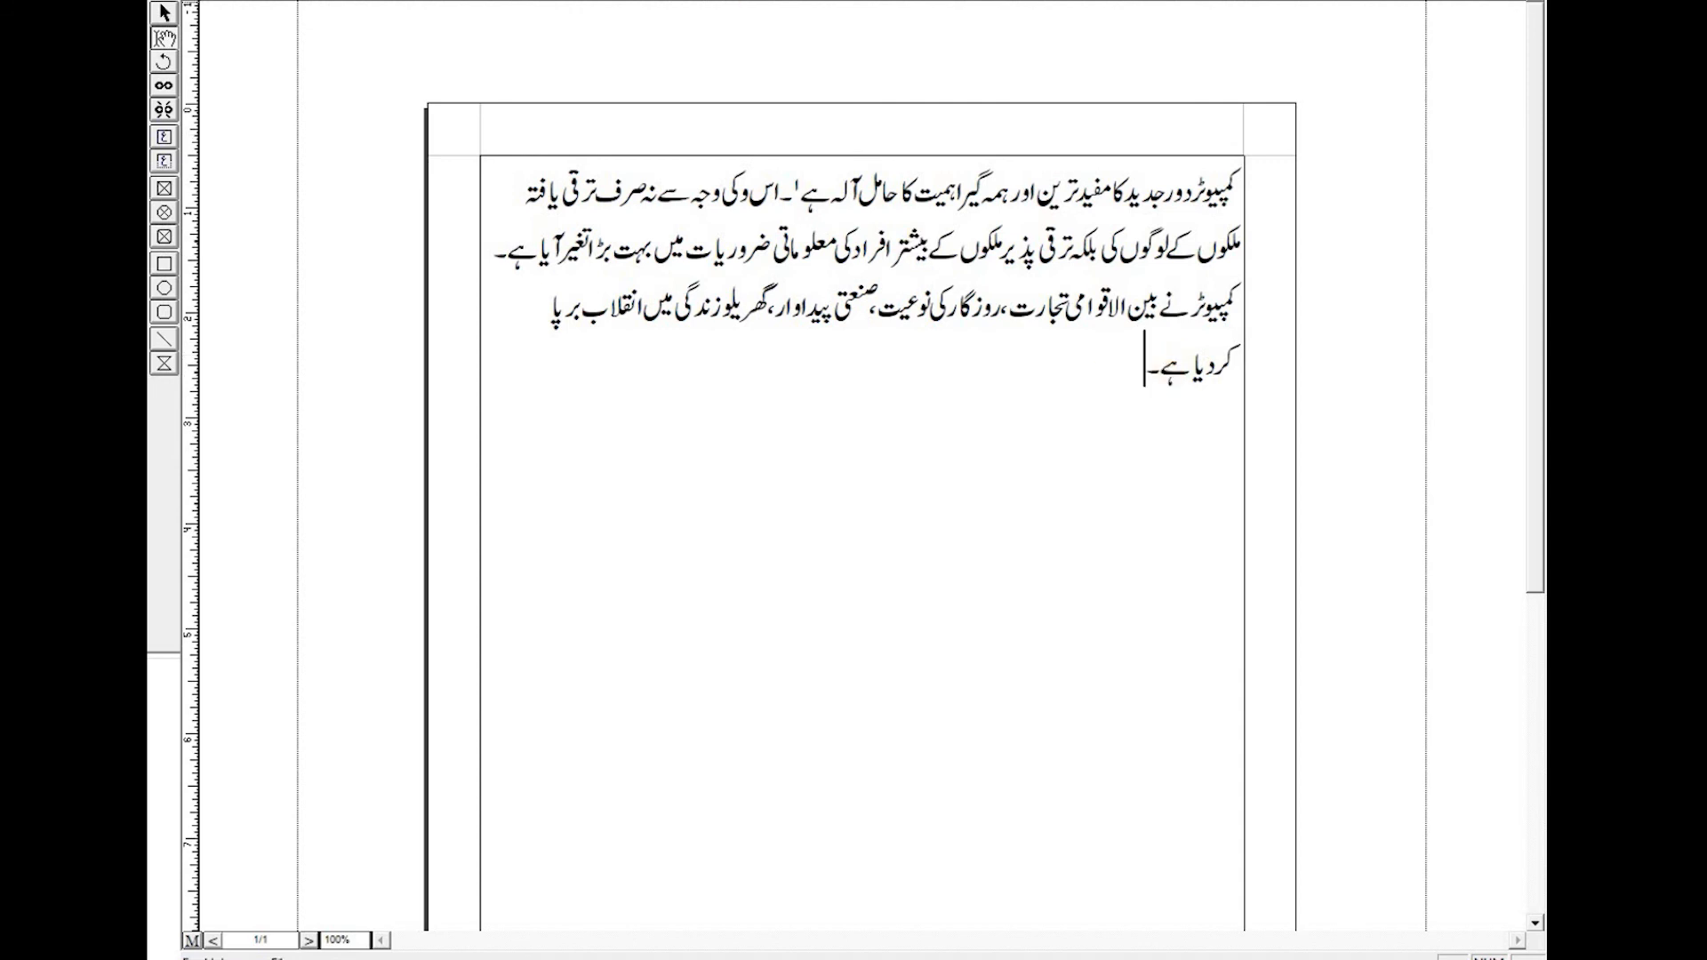
click(363, 1)
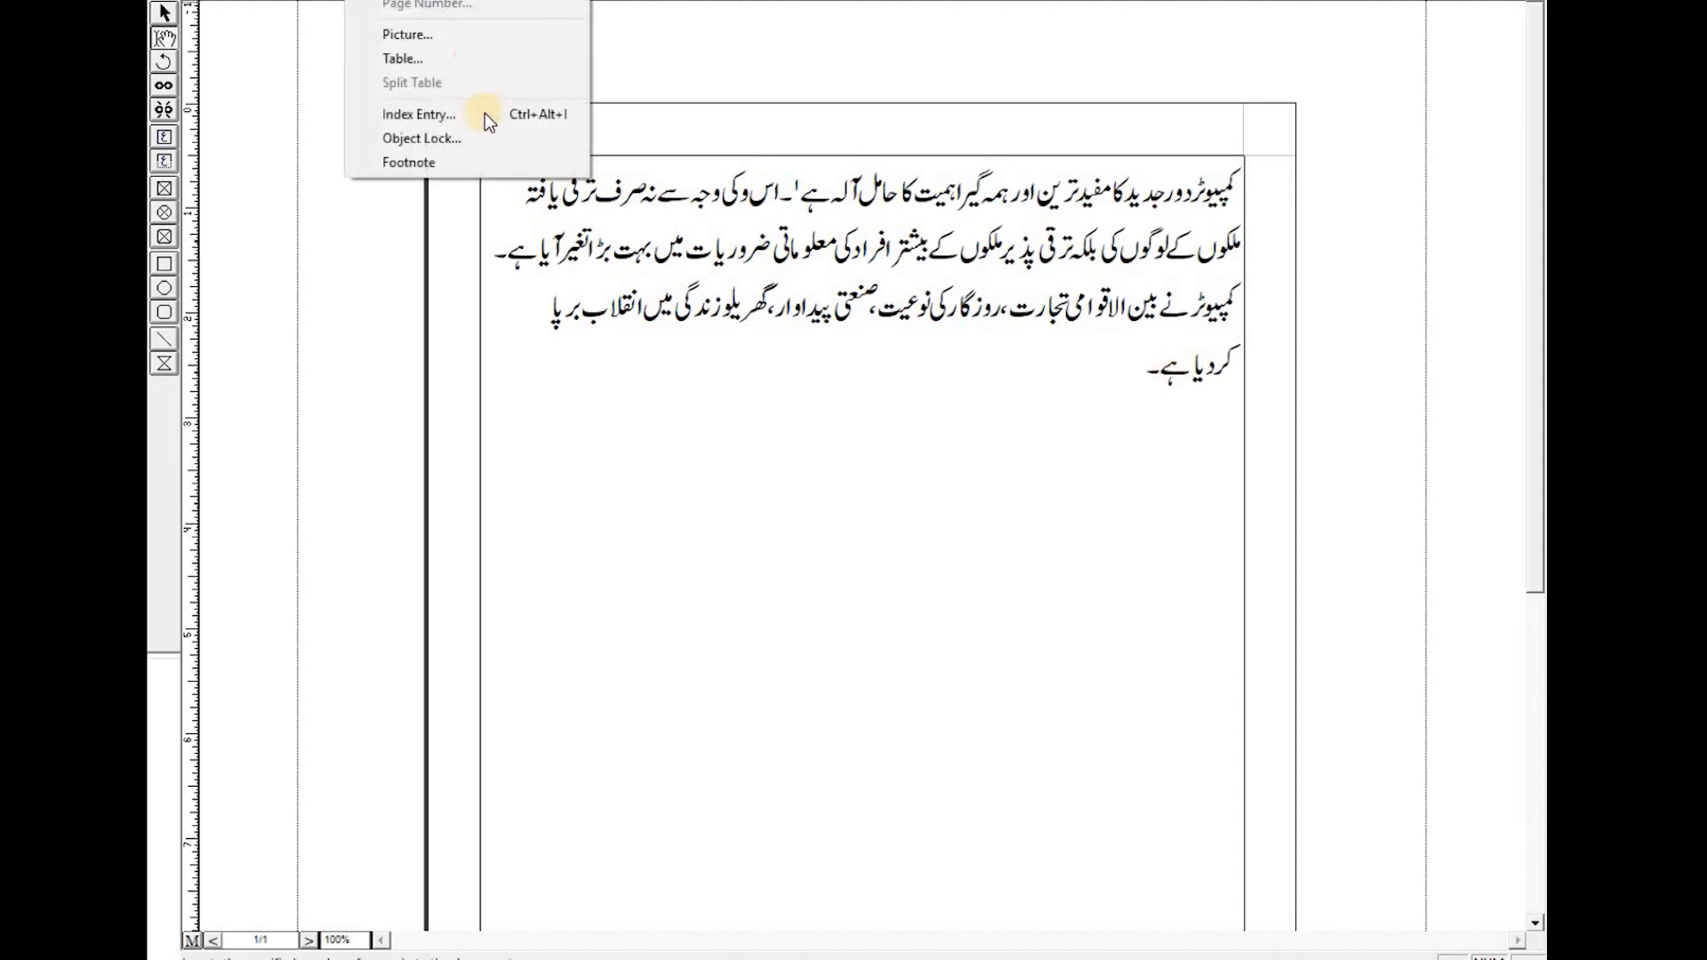
click(466, 162)
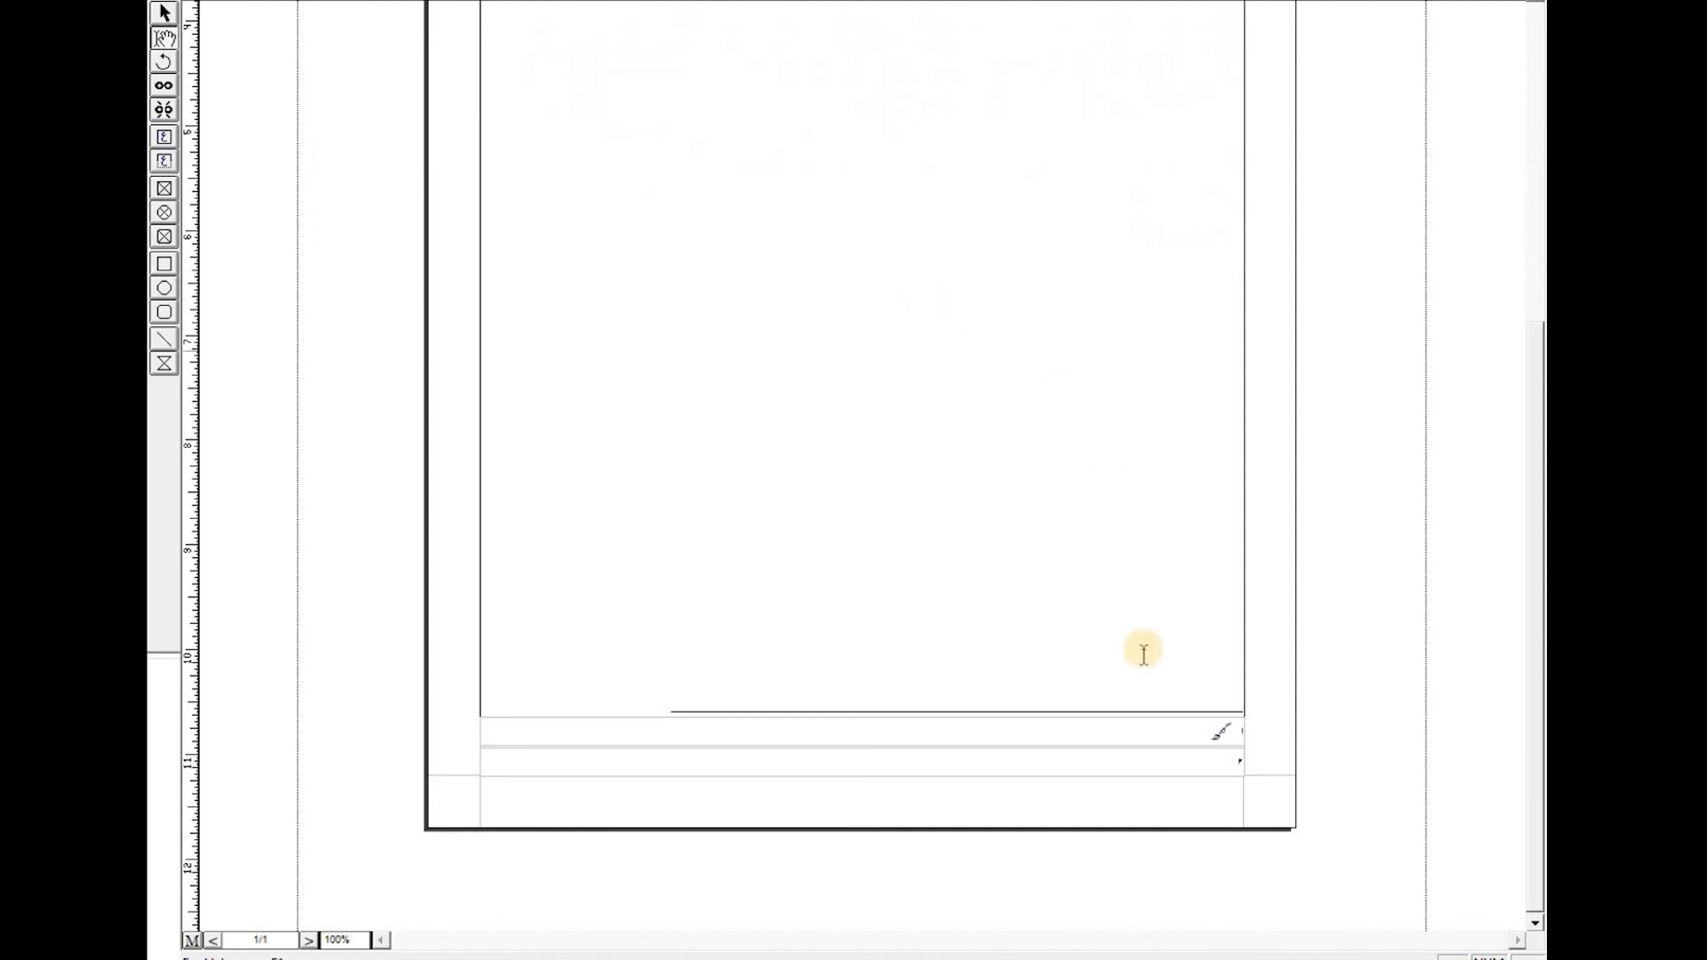
click(1220, 765)
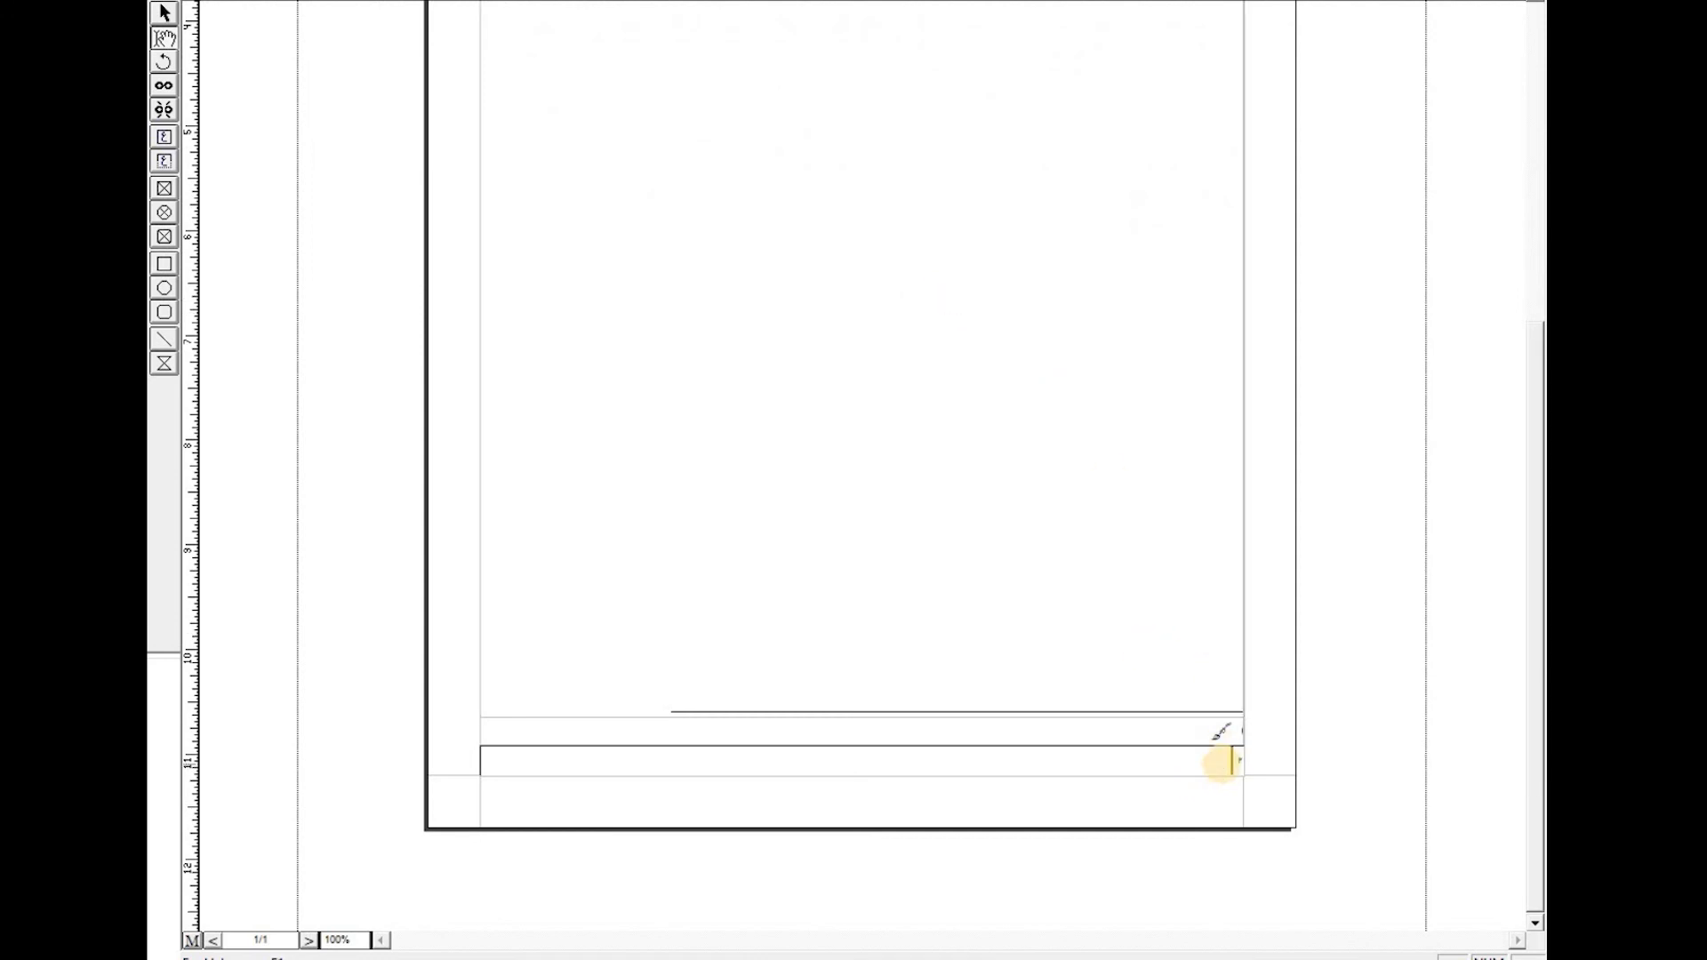
text(جف)
scroll(1204, 539, up, 5)
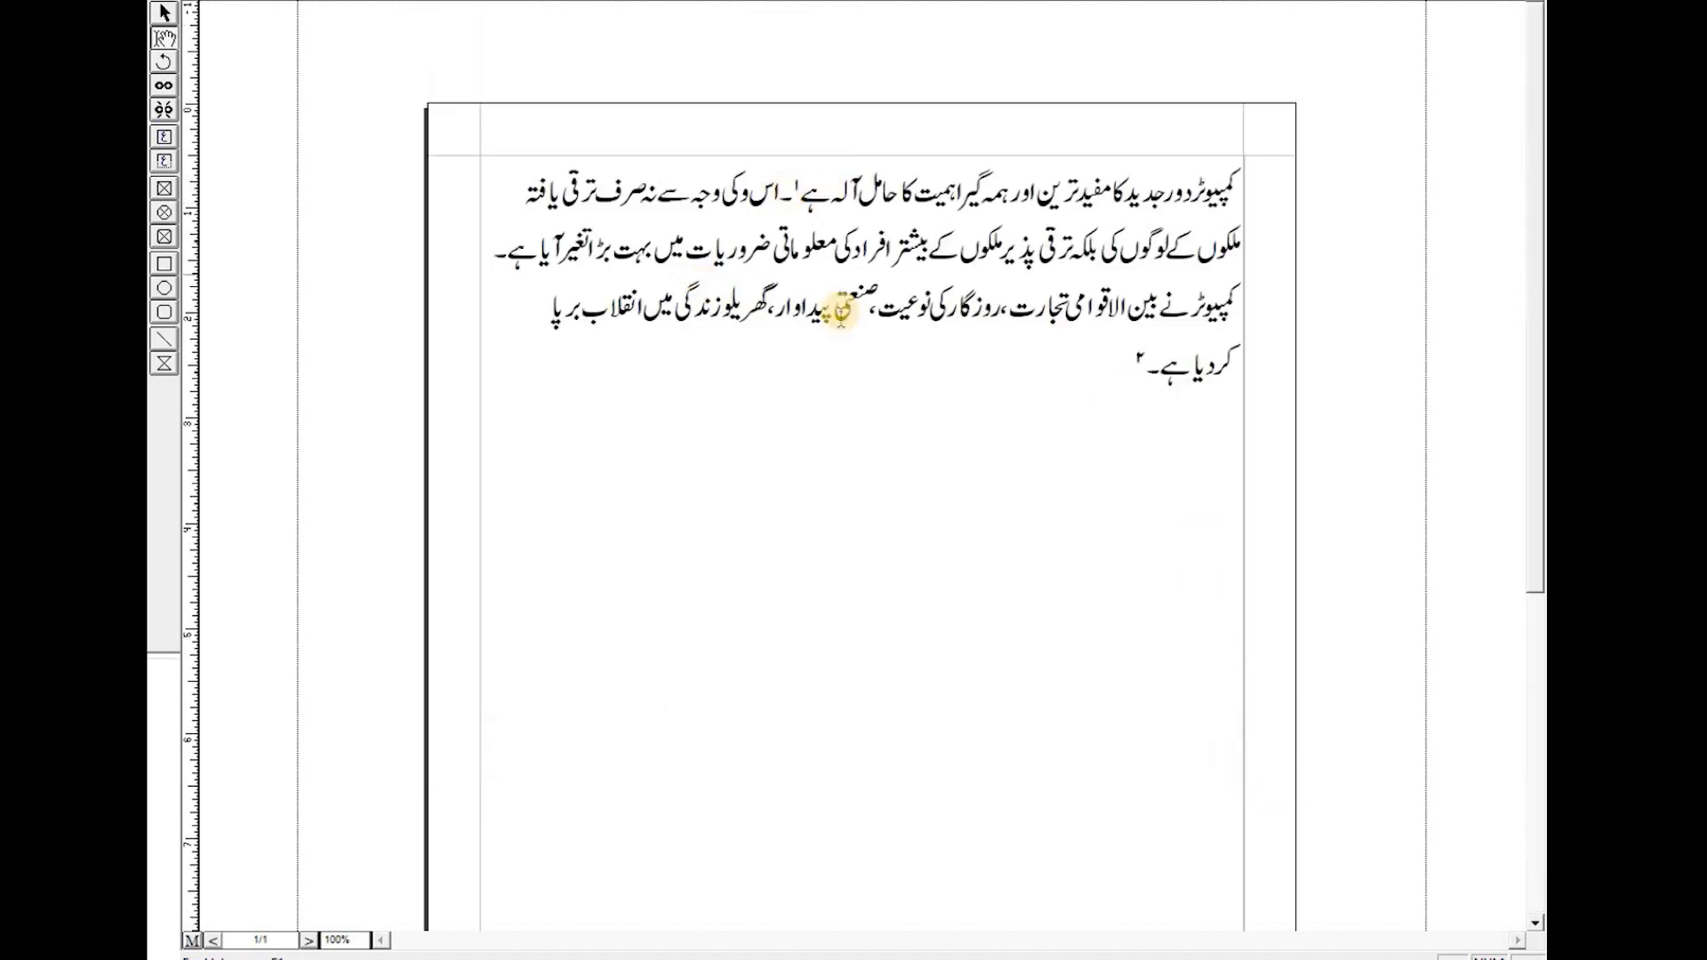
- Insert a footnote after the paragraph's second sentence and review each footnote entry at the page foot
click(496, 256)
click(365, 0)
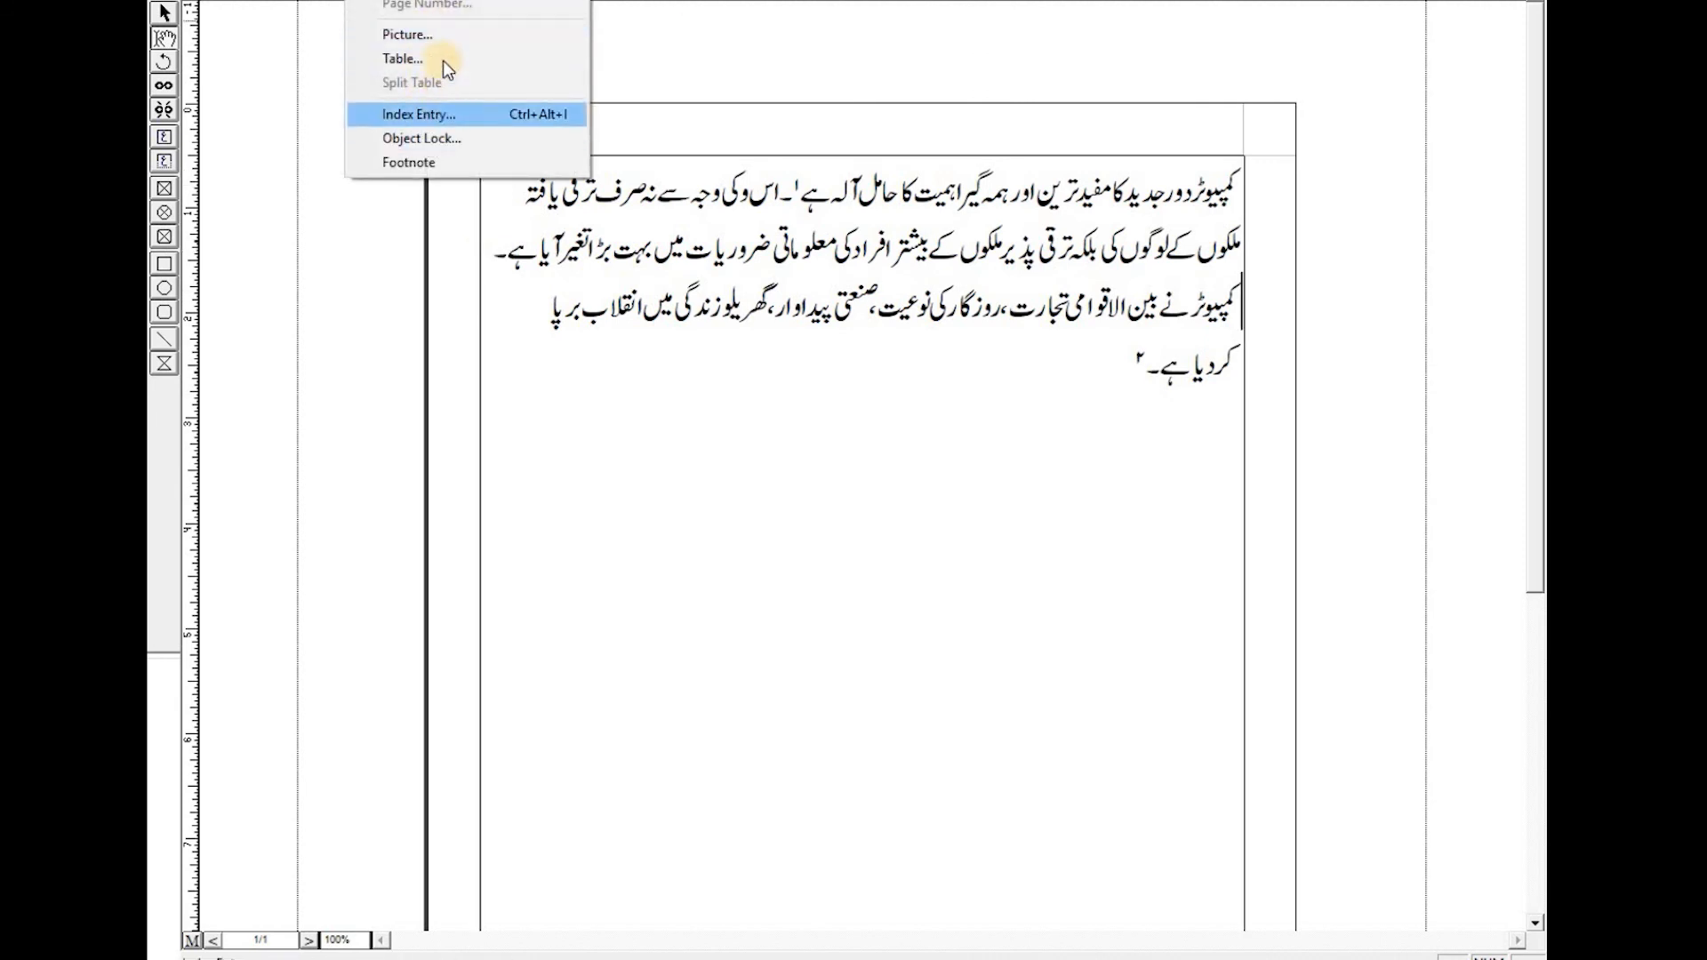
click(418, 161)
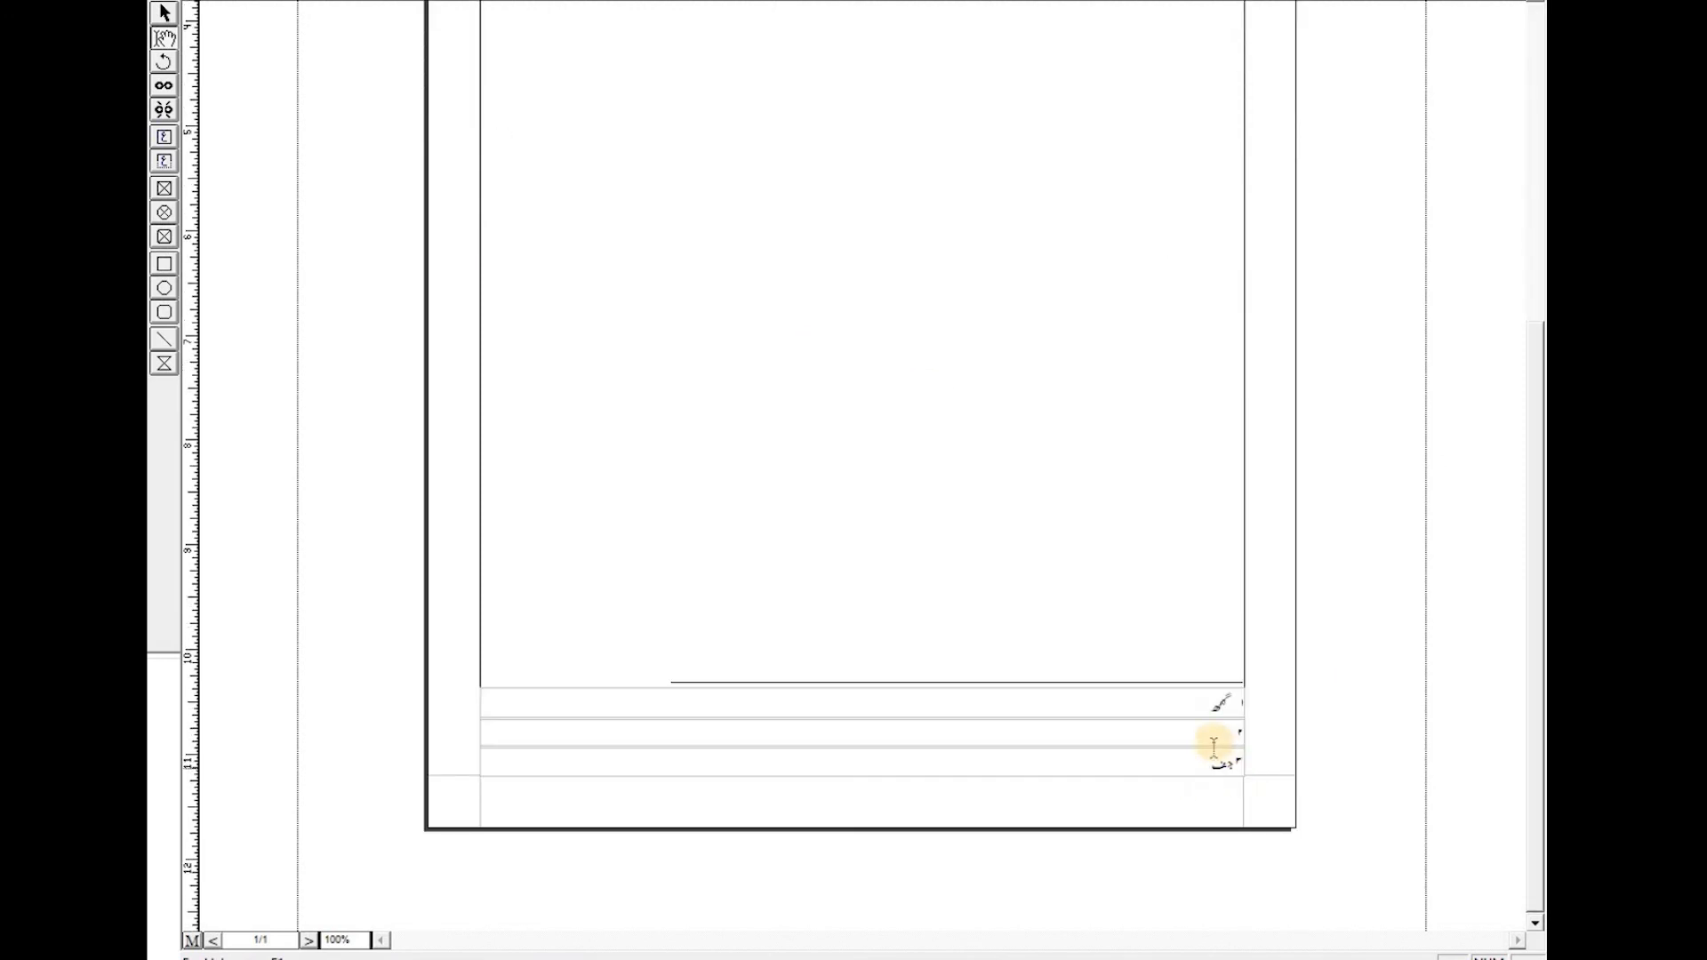
click(1186, 704)
click(1107, 741)
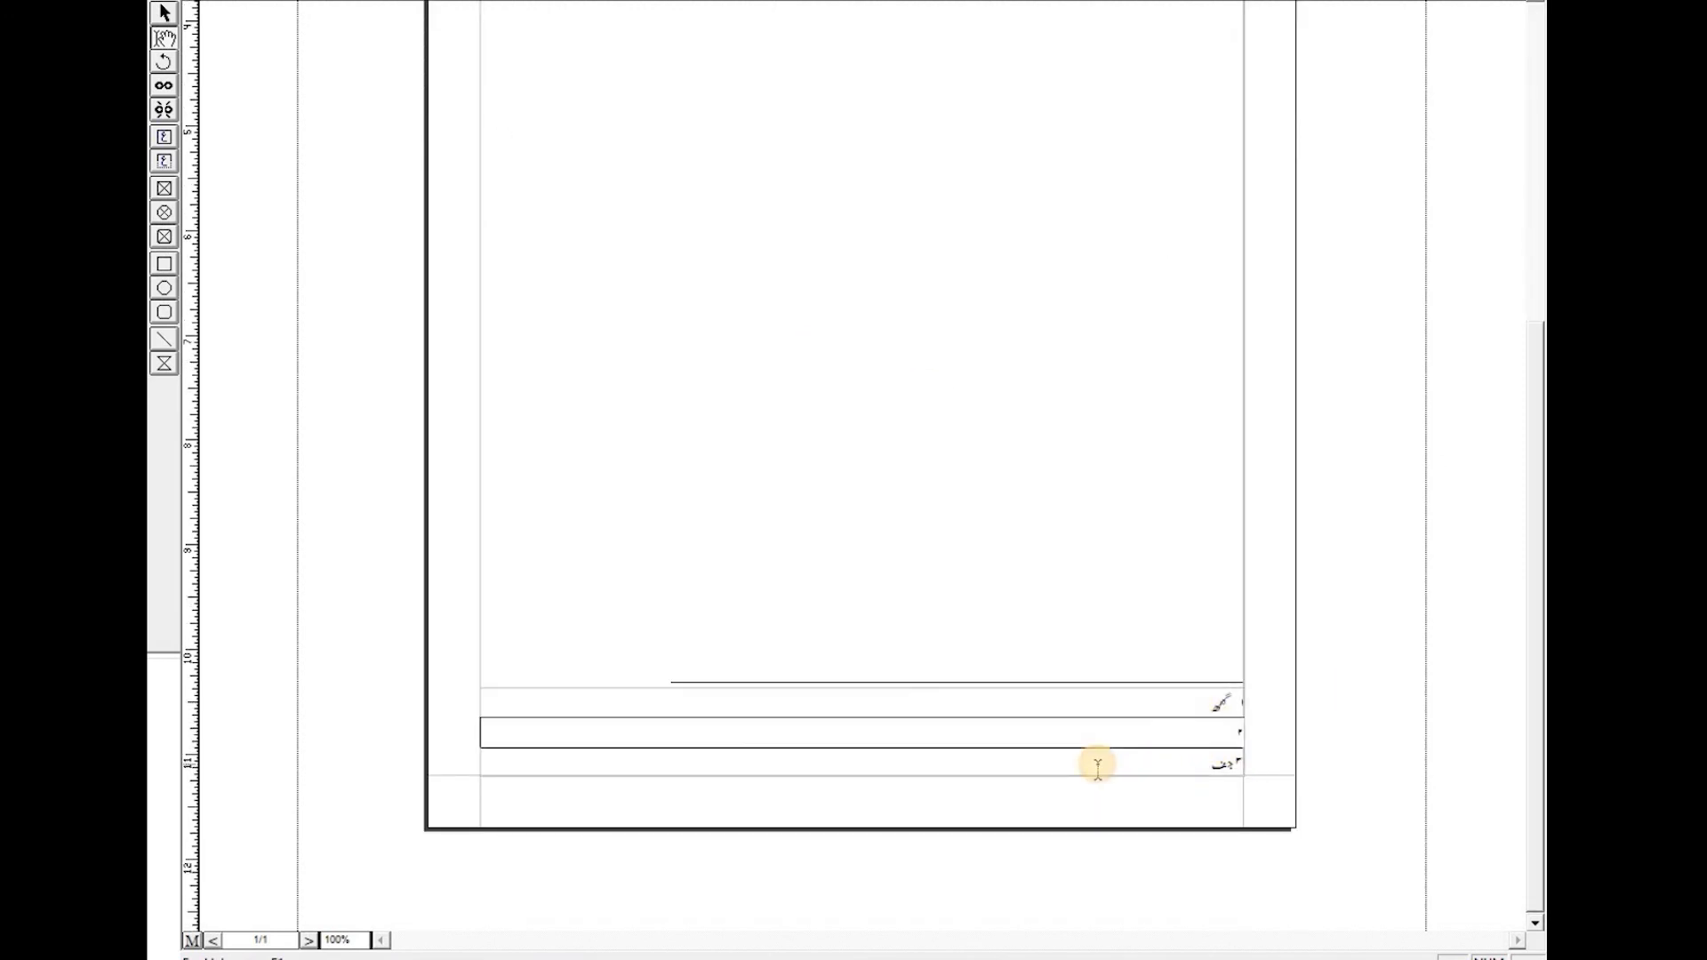
click(1097, 765)
click(1015, 687)
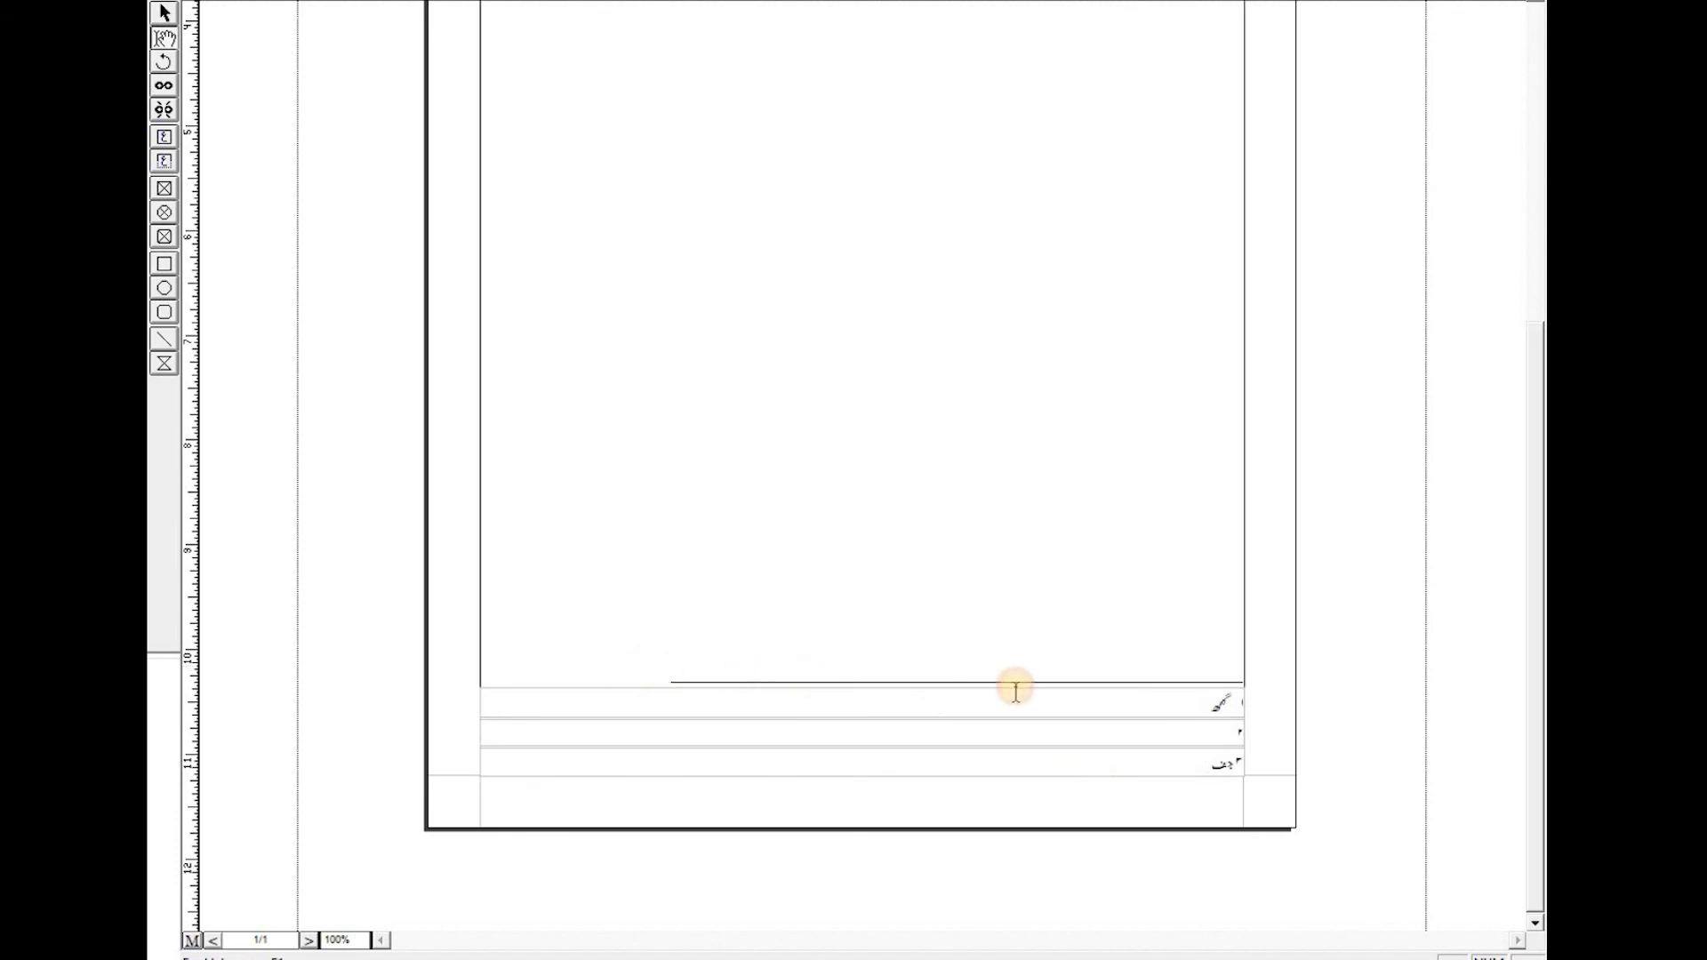
click(1155, 707)
click(1151, 734)
click(1152, 766)
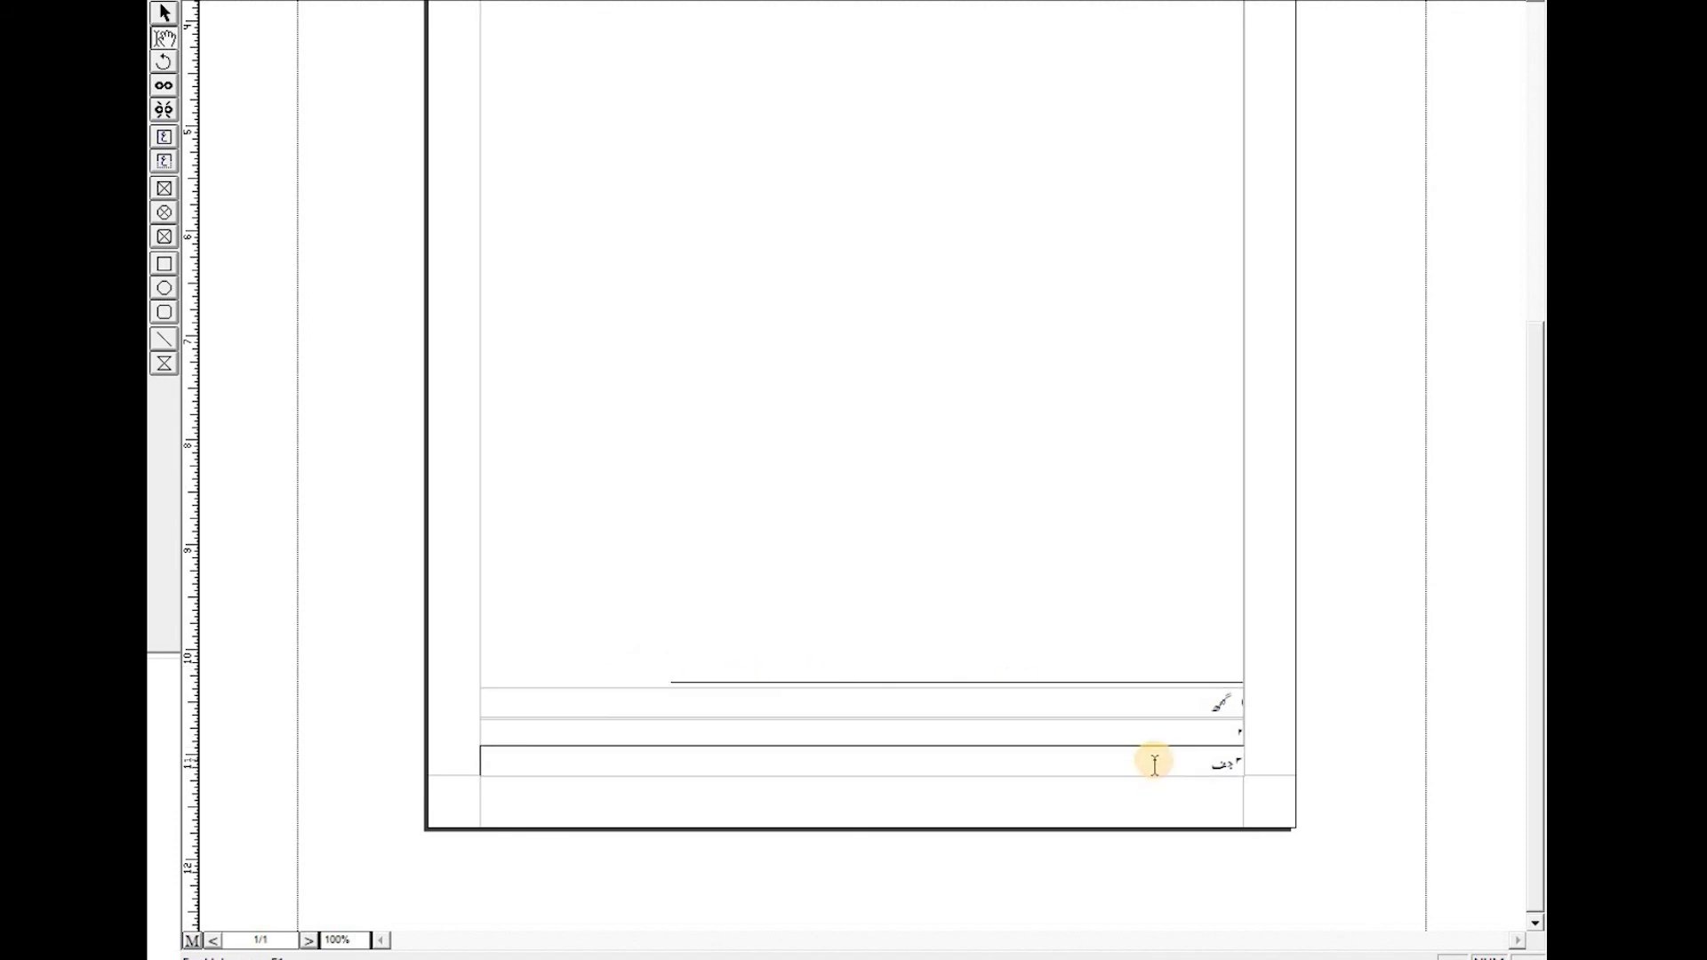
- Select the first footnote marker in the paragraph and open the font list to change its font
scroll(969, 391, up, 10)
click(793, 404)
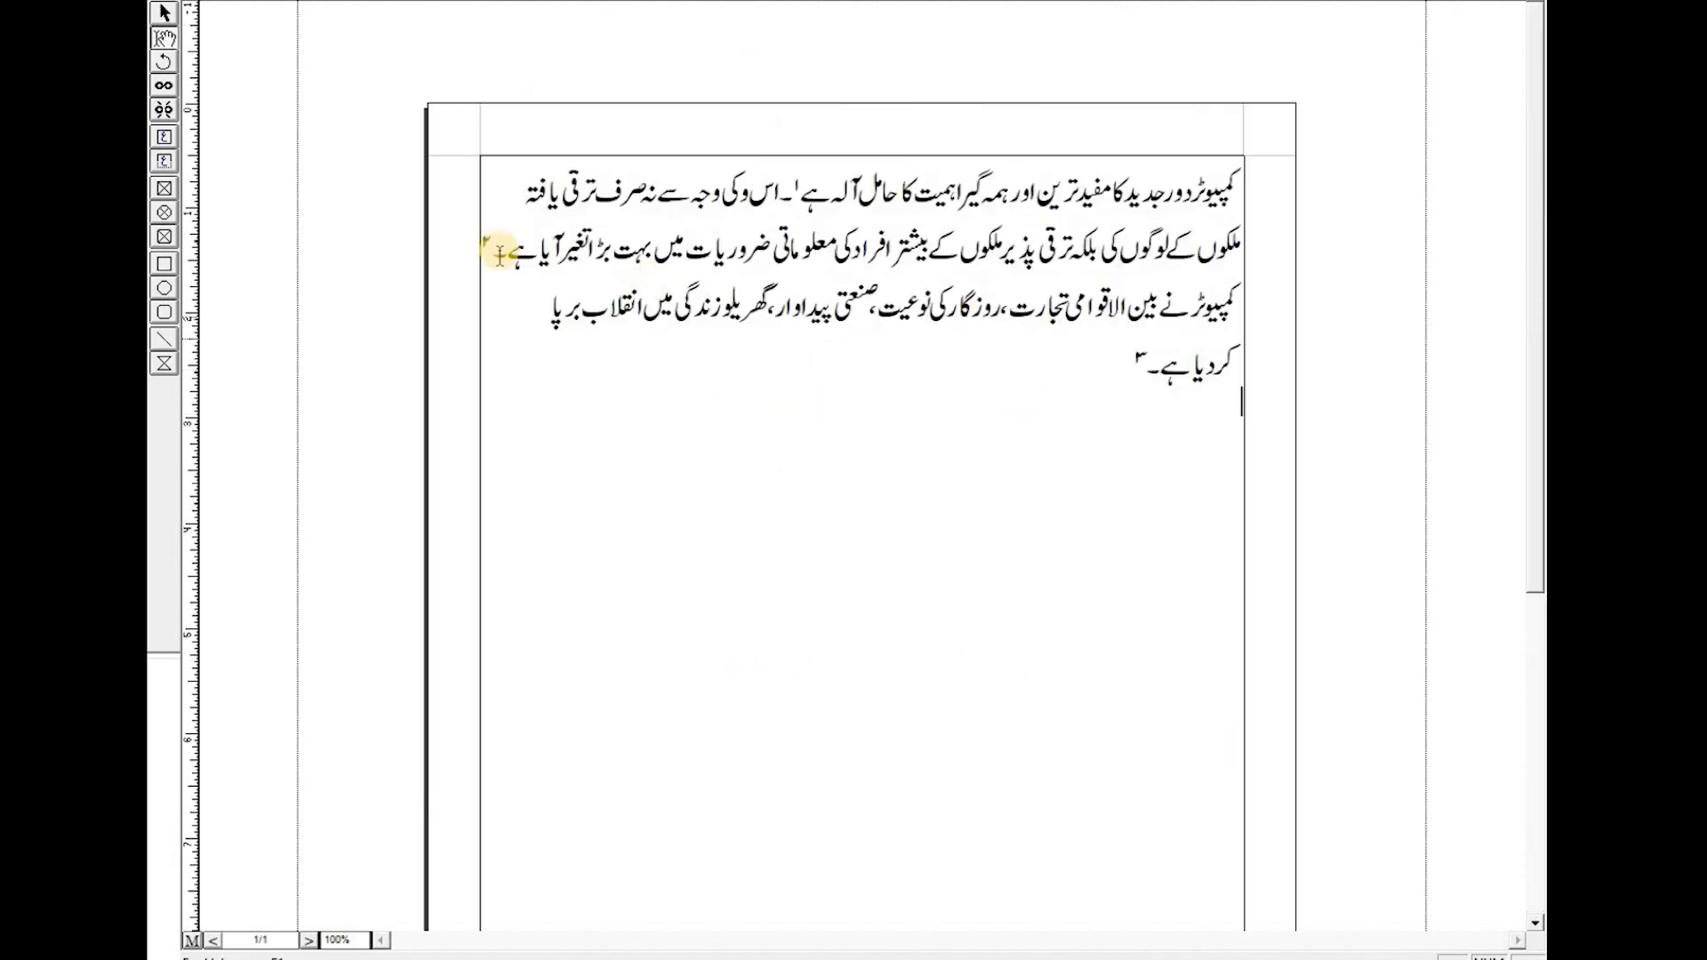
click(796, 180)
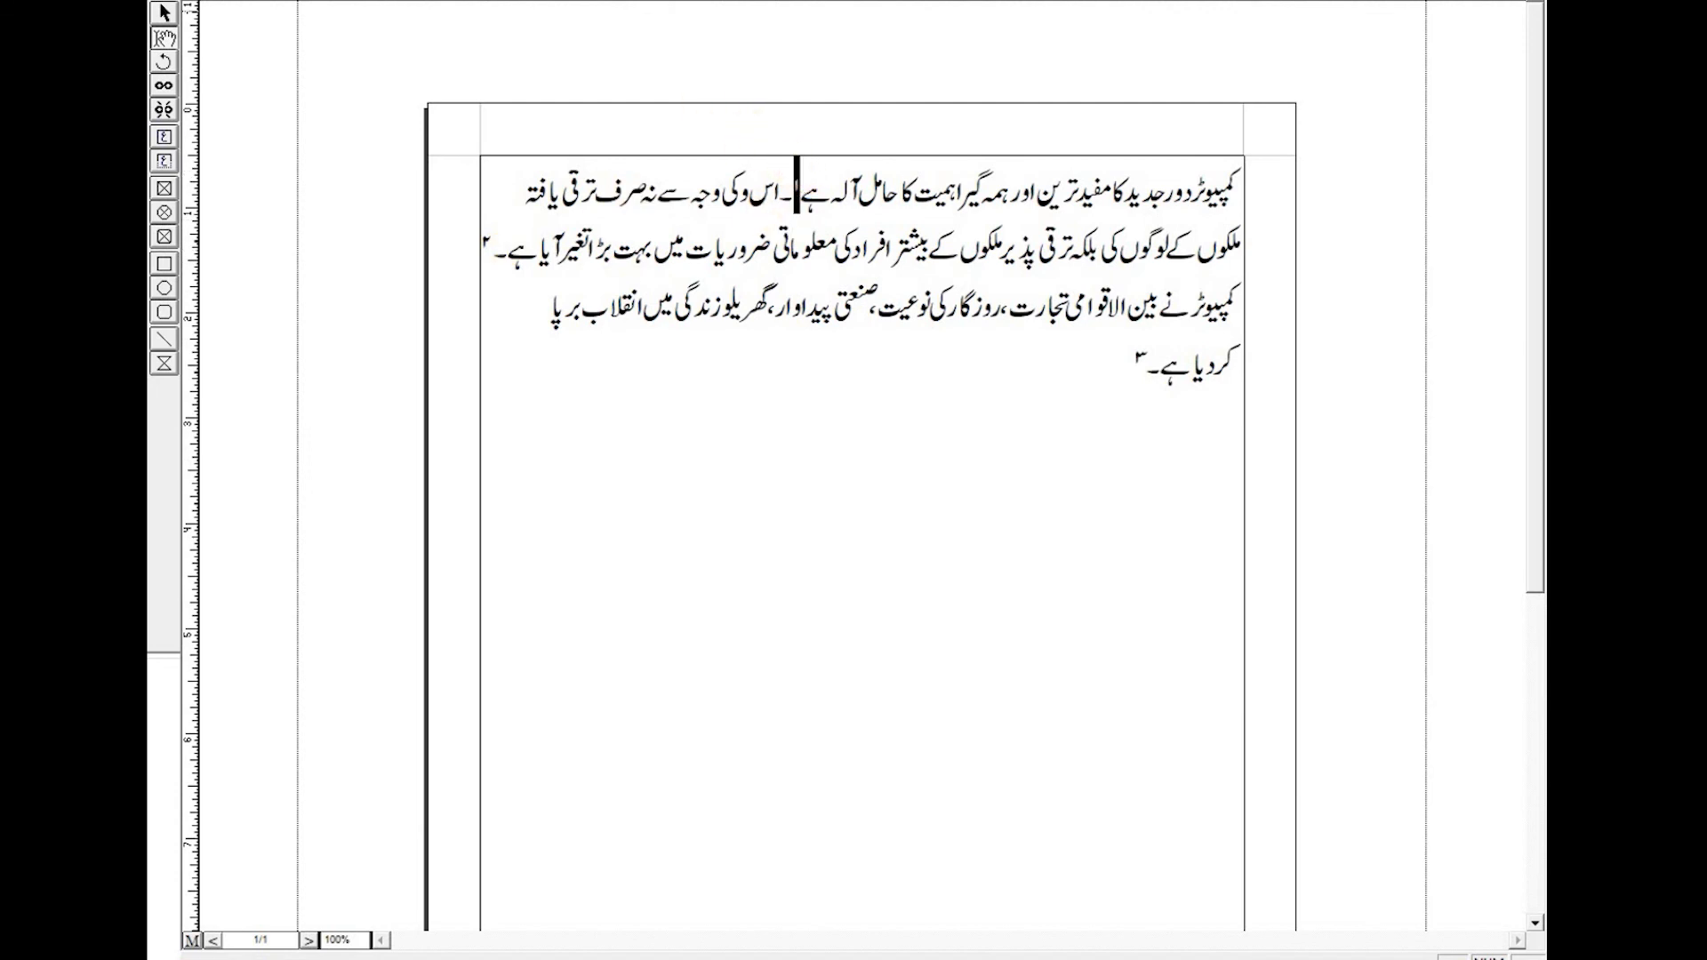
click(515, 0)
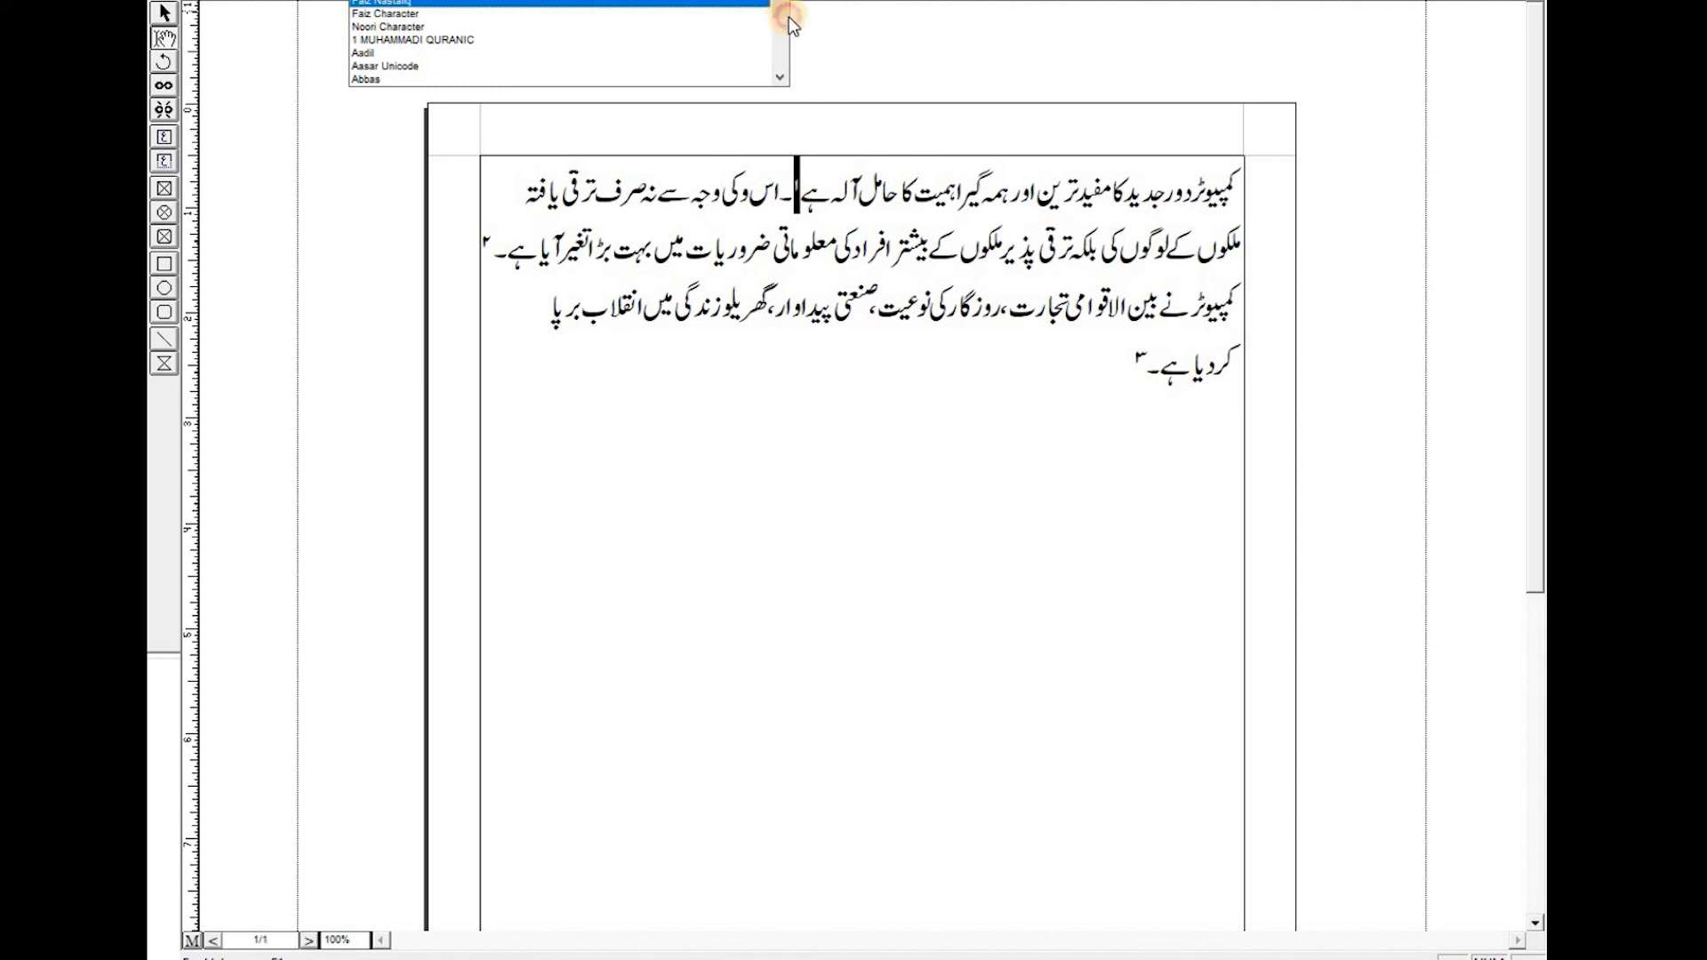